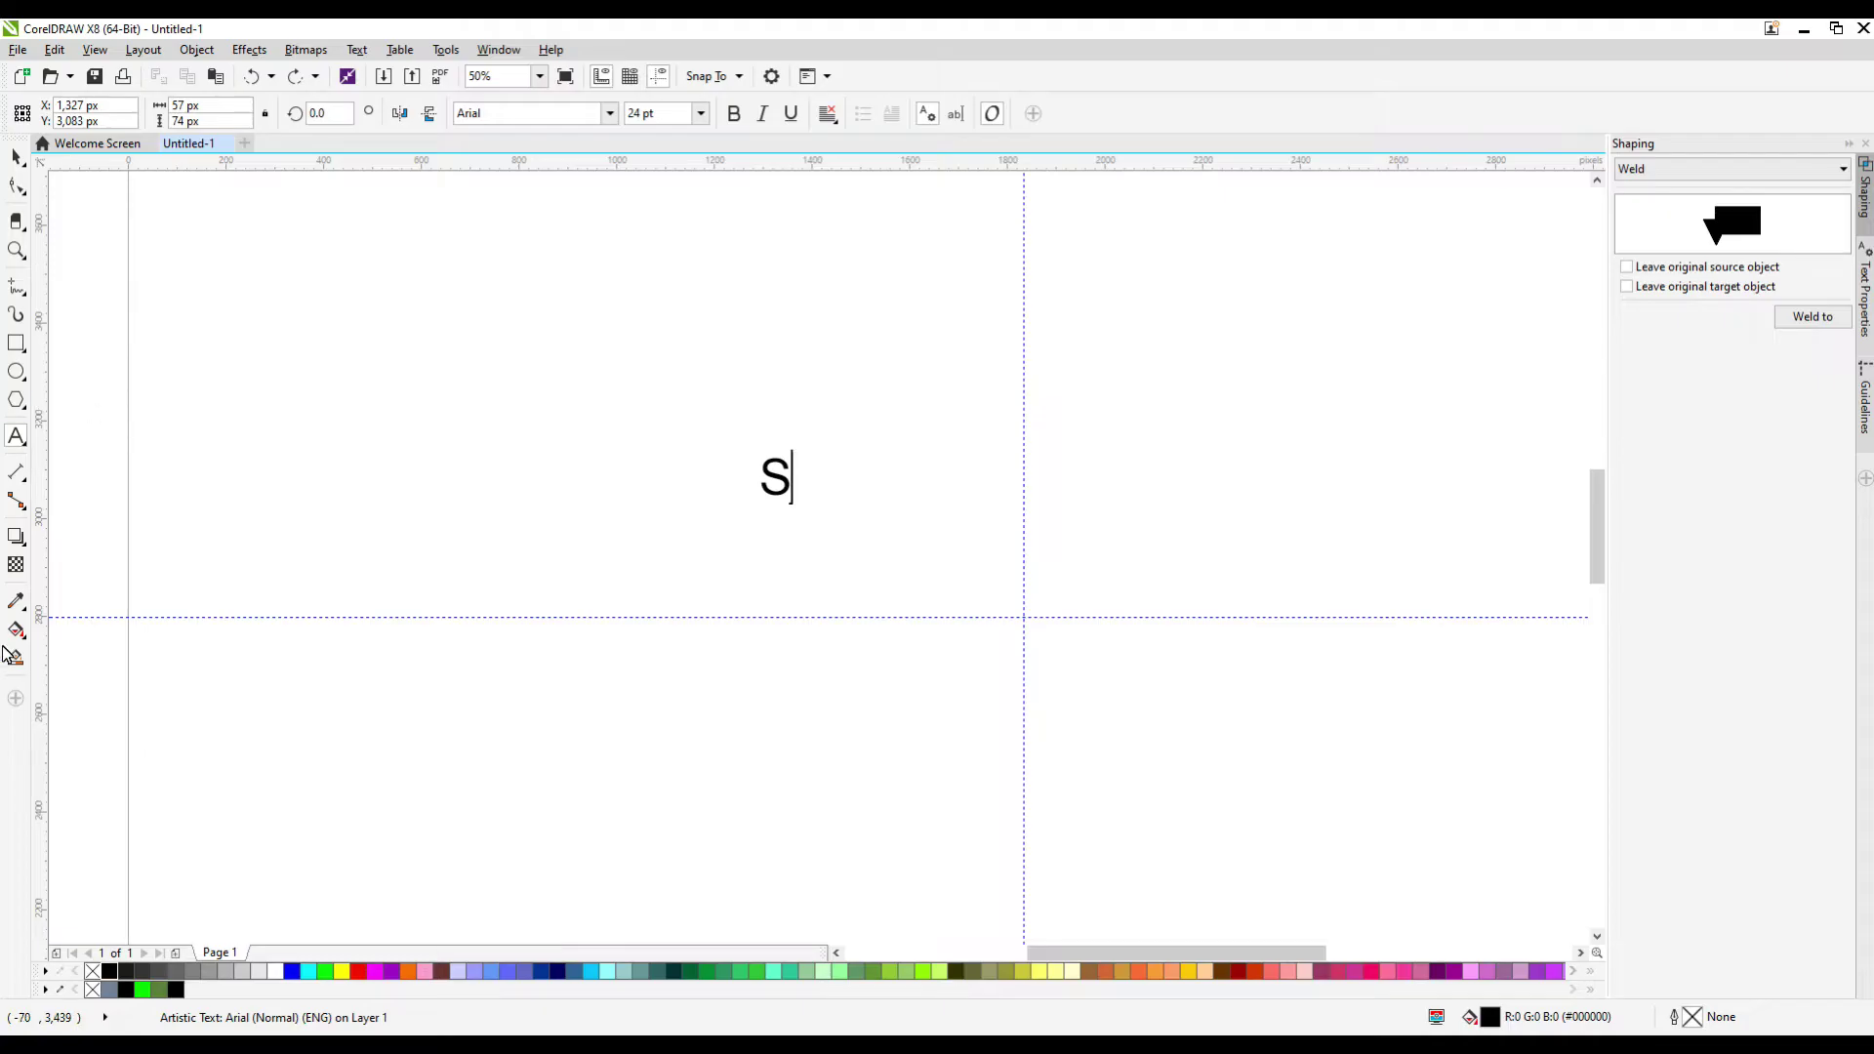
Smart Fill the letter S as a blue-grey curve without outline and delete the original black text S
{"action": "left_click", "coordinate": [15, 661]}
{"action": "left_click", "coordinate": [778, 481]}
{"action": "left_click", "coordinate": [16, 157]}
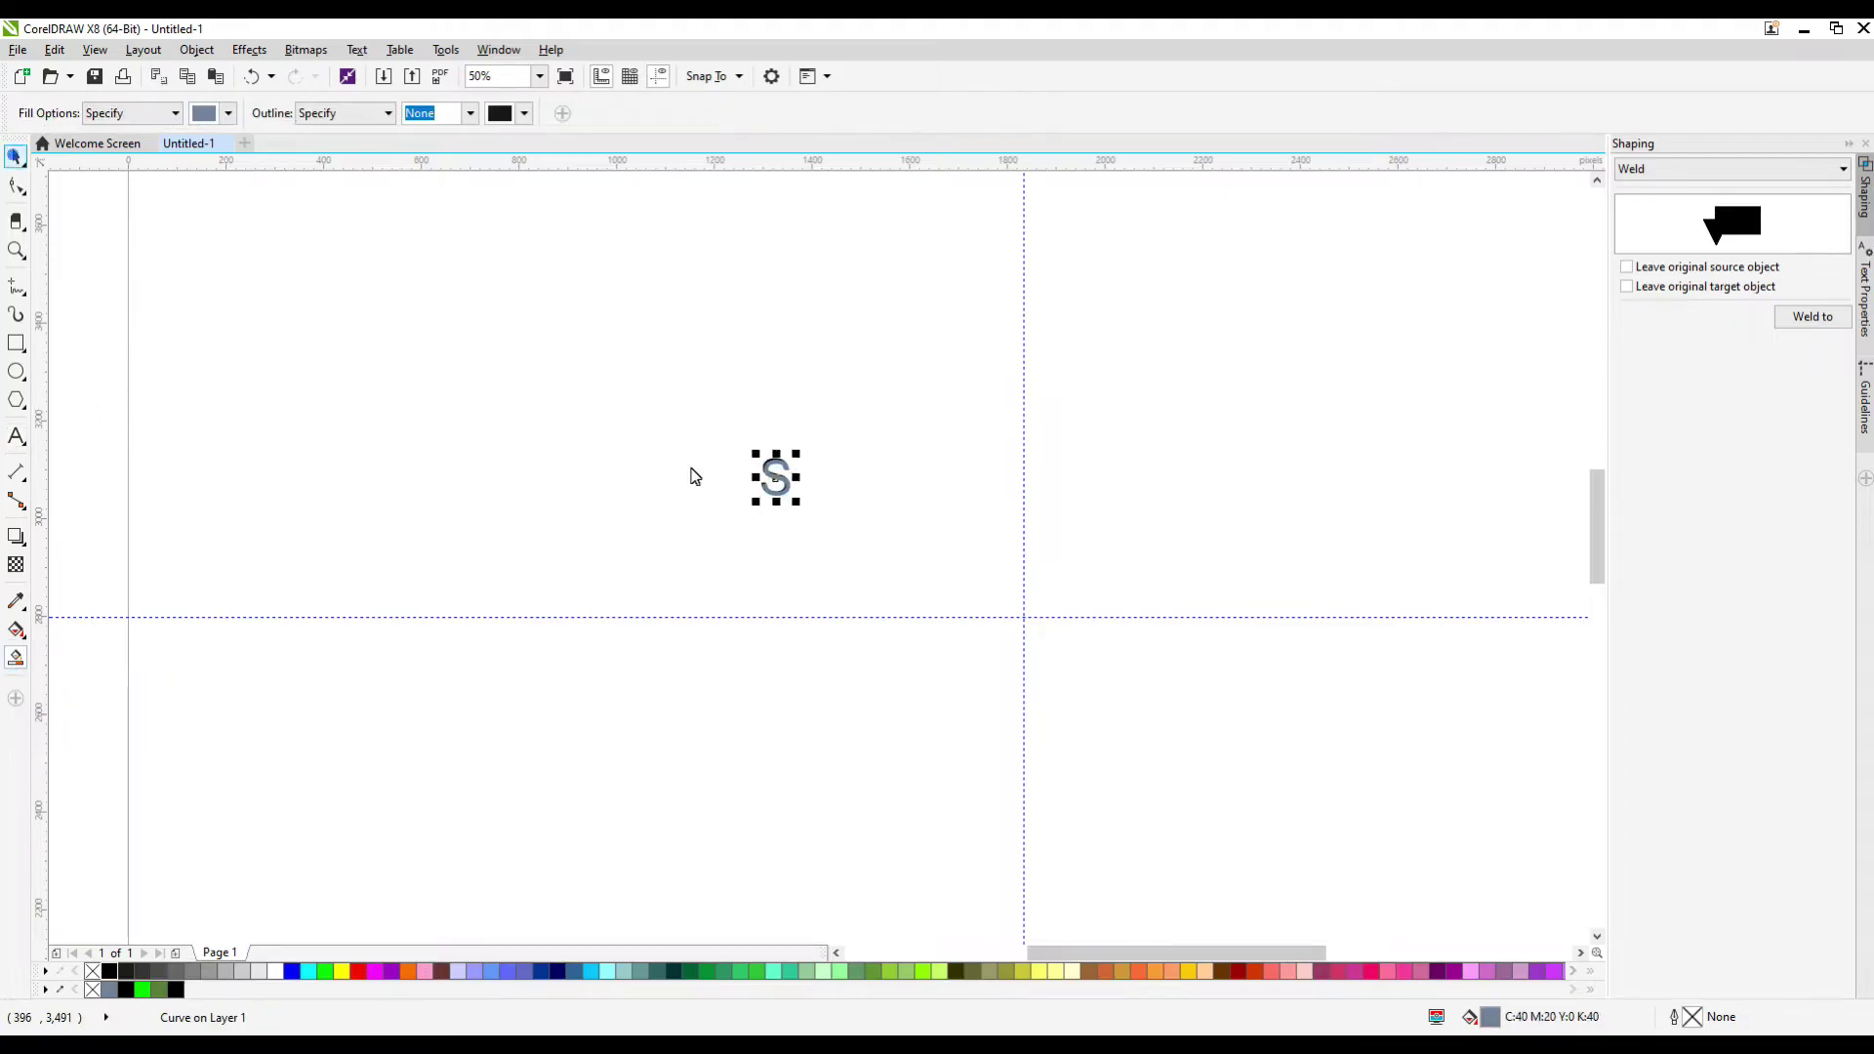
{"action": "left_click_drag", "start_coordinate": [737, 441], "coordinate": [852, 527]}
{"action": "key", "text": "Delete"}
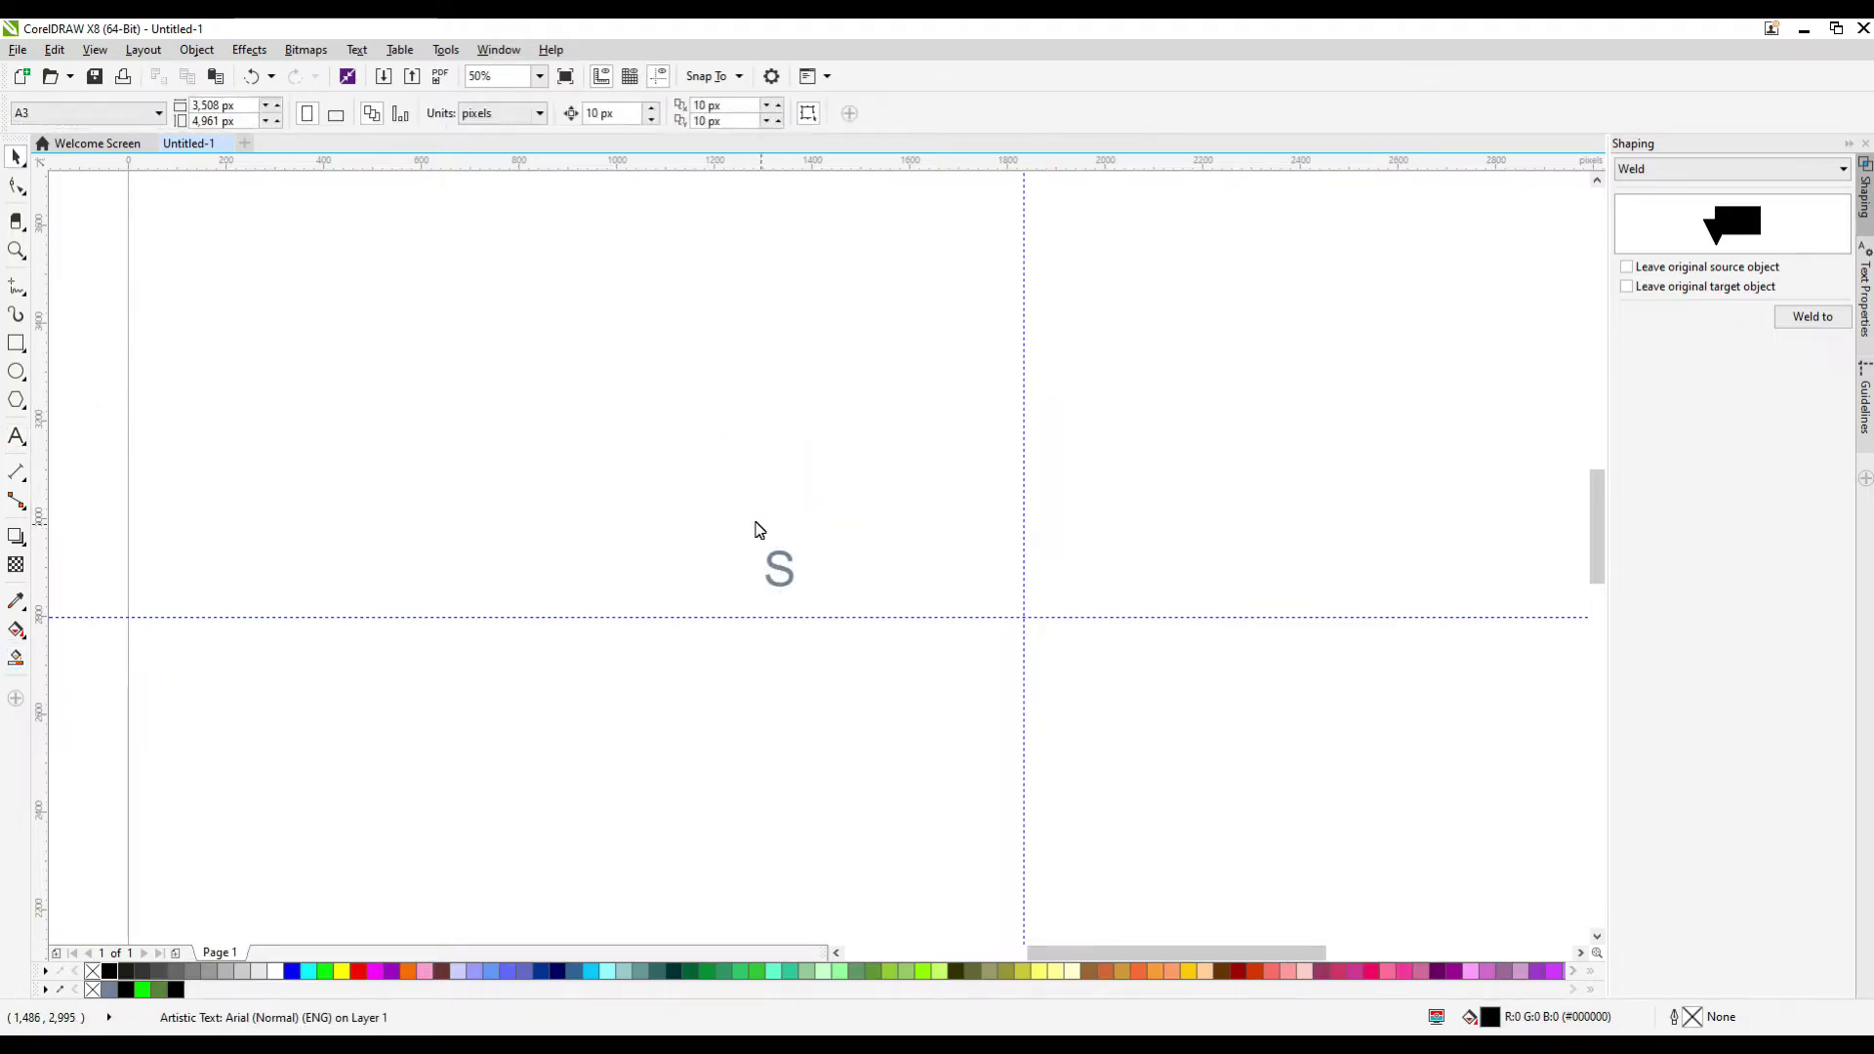
Enlarge the curve S to about 975 by 1,268 px, mirror it horizontally and place it near the crossing guidelines
{"action": "left_click_drag", "start_coordinate": [729, 519], "coordinate": [1020, 881]}
{"action": "left_click", "coordinate": [458, 116]}
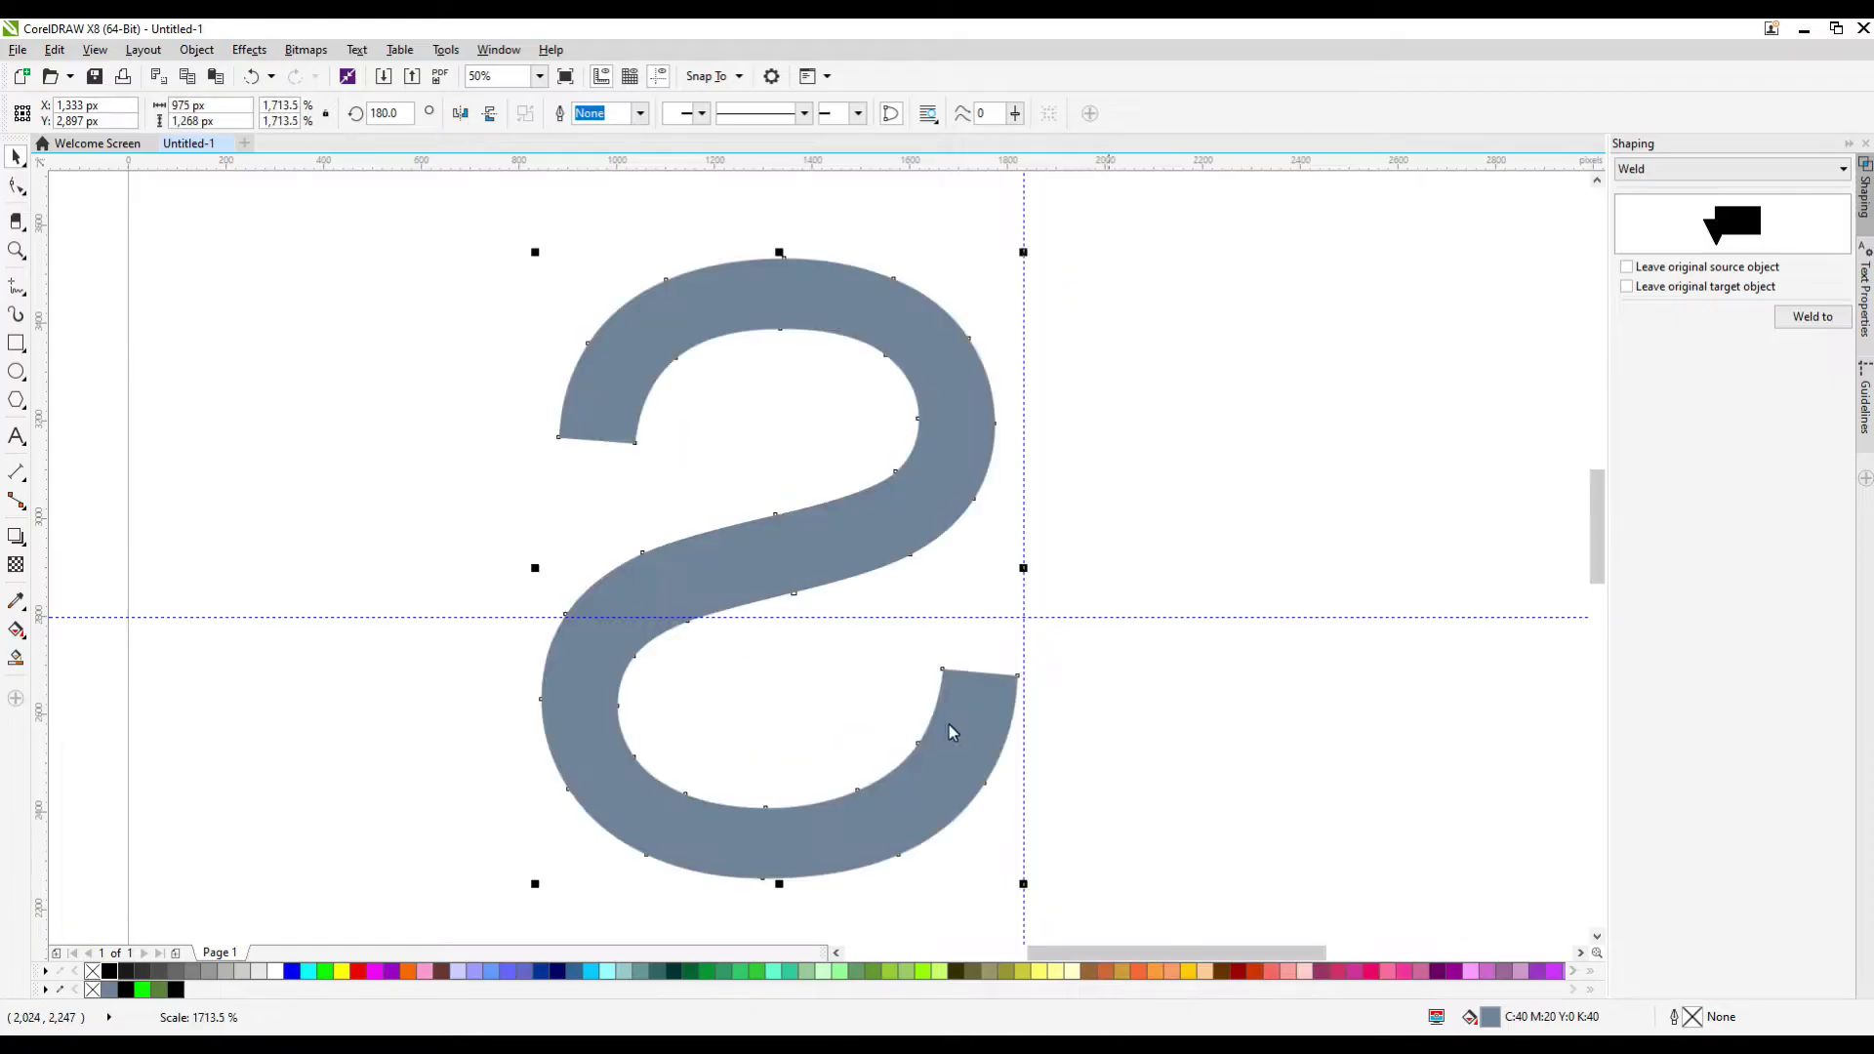
{"action": "scroll", "coordinate": [825, 595], "scroll_direction": "down", "scroll_amount": 2}
{"action": "left_click_drag", "start_coordinate": [809, 589], "coordinate": [844, 601]}
{"action": "scroll", "coordinate": [845, 601], "scroll_direction": "up", "scroll_amount": 2}
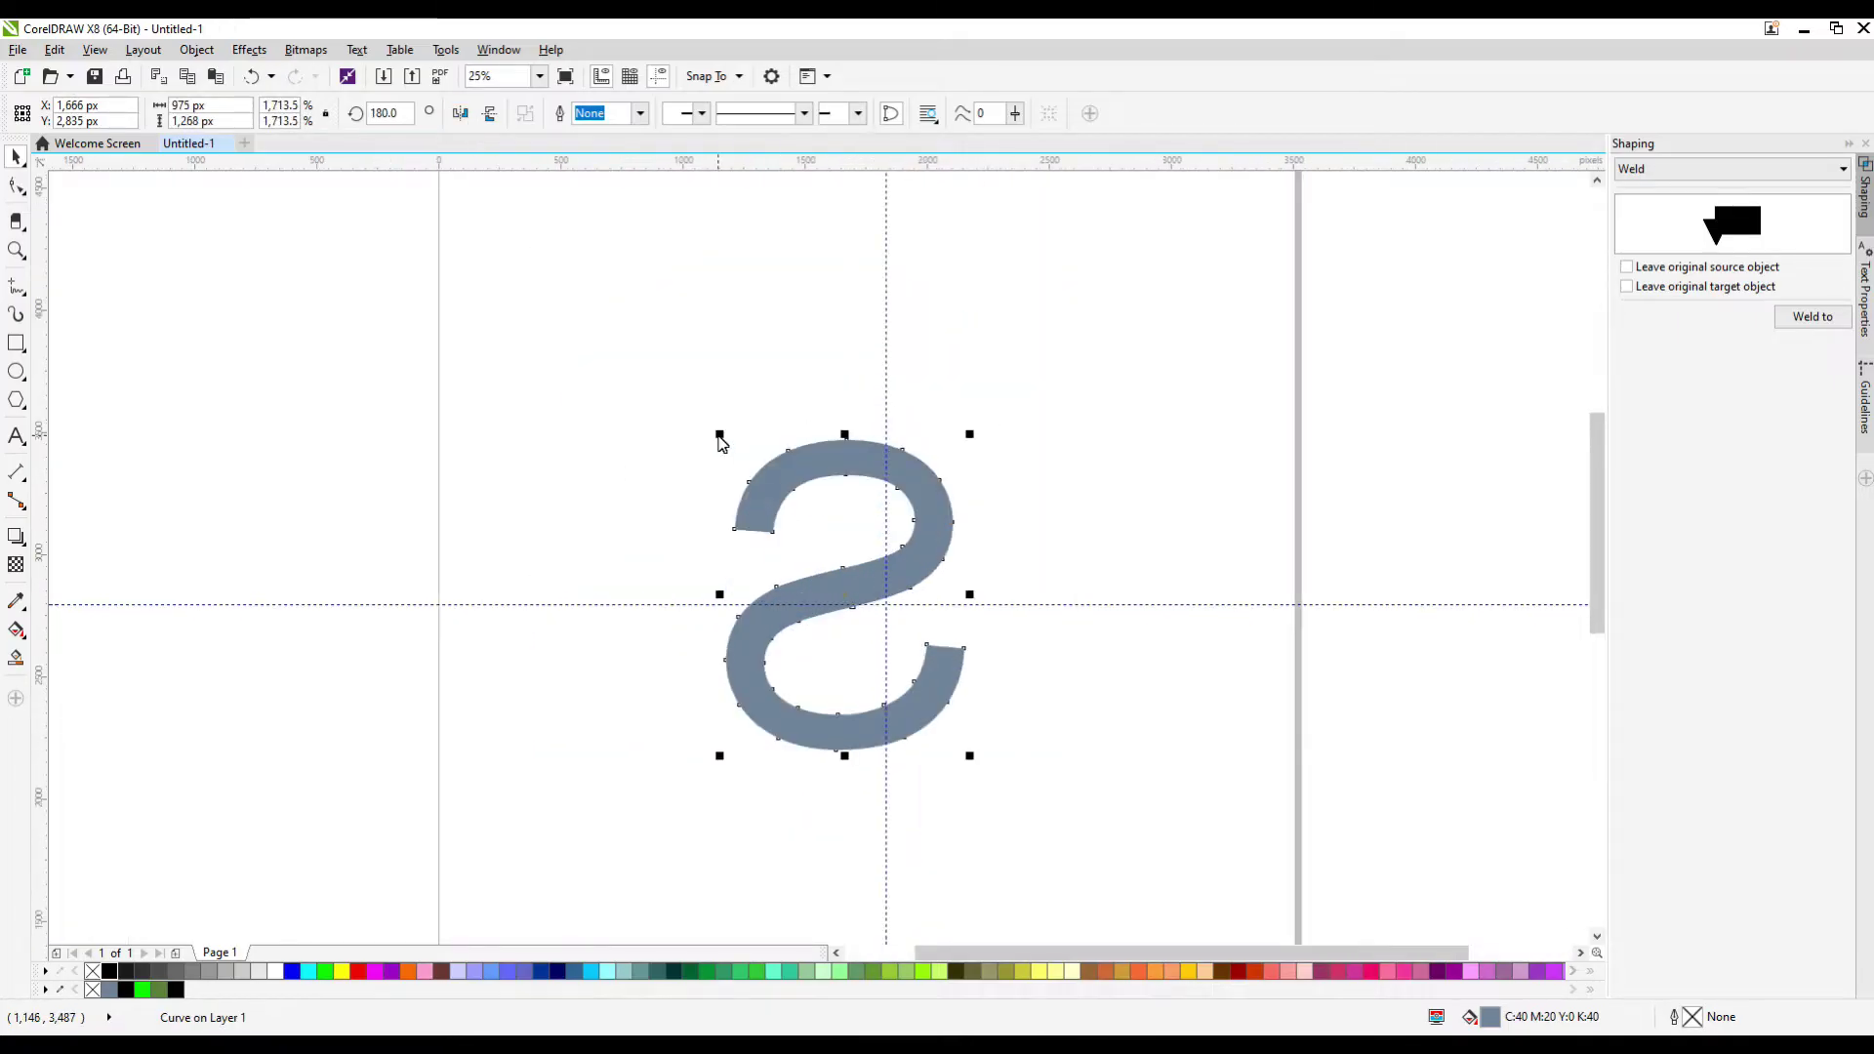
Scale the mirrored S down slightly and fill it with light grey R230 G230 B230
{"action": "left_click_drag", "start_coordinate": [719, 435], "coordinate": [734, 444]}
{"action": "left_click", "coordinate": [14, 190]}
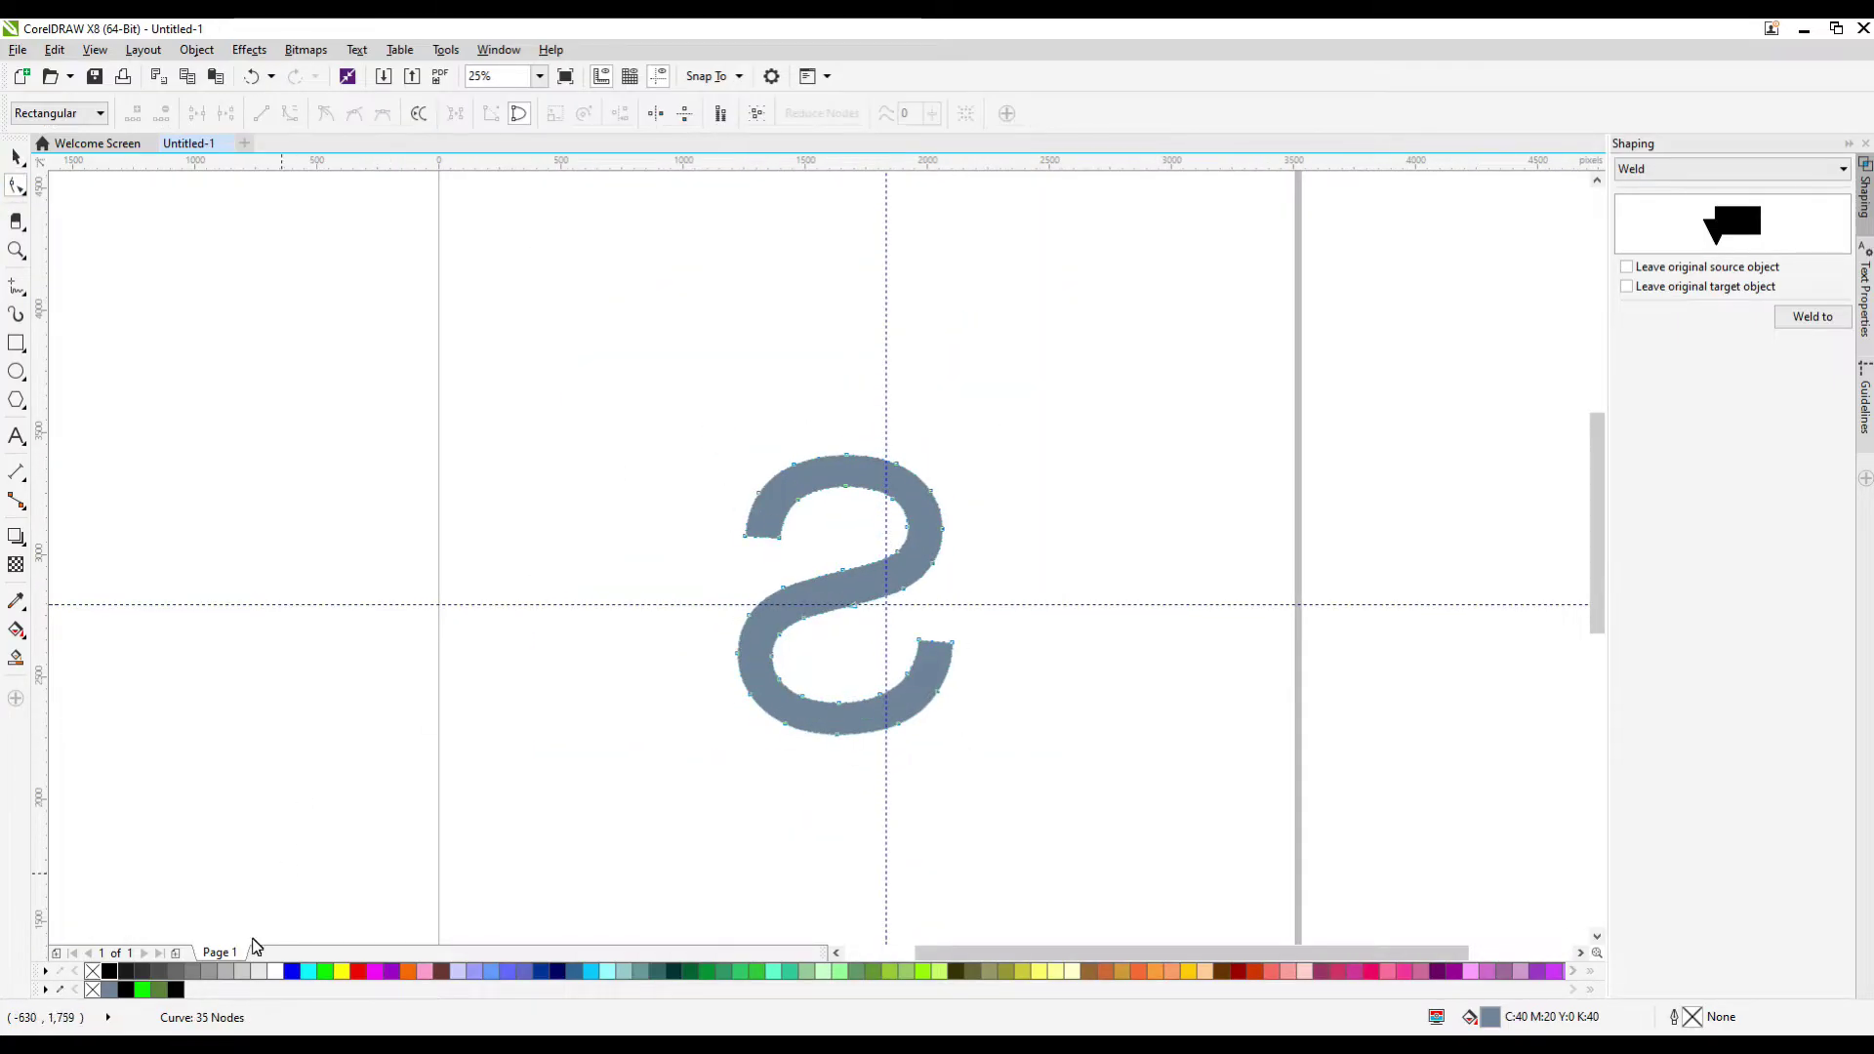
{"action": "left_click", "coordinate": [262, 972]}
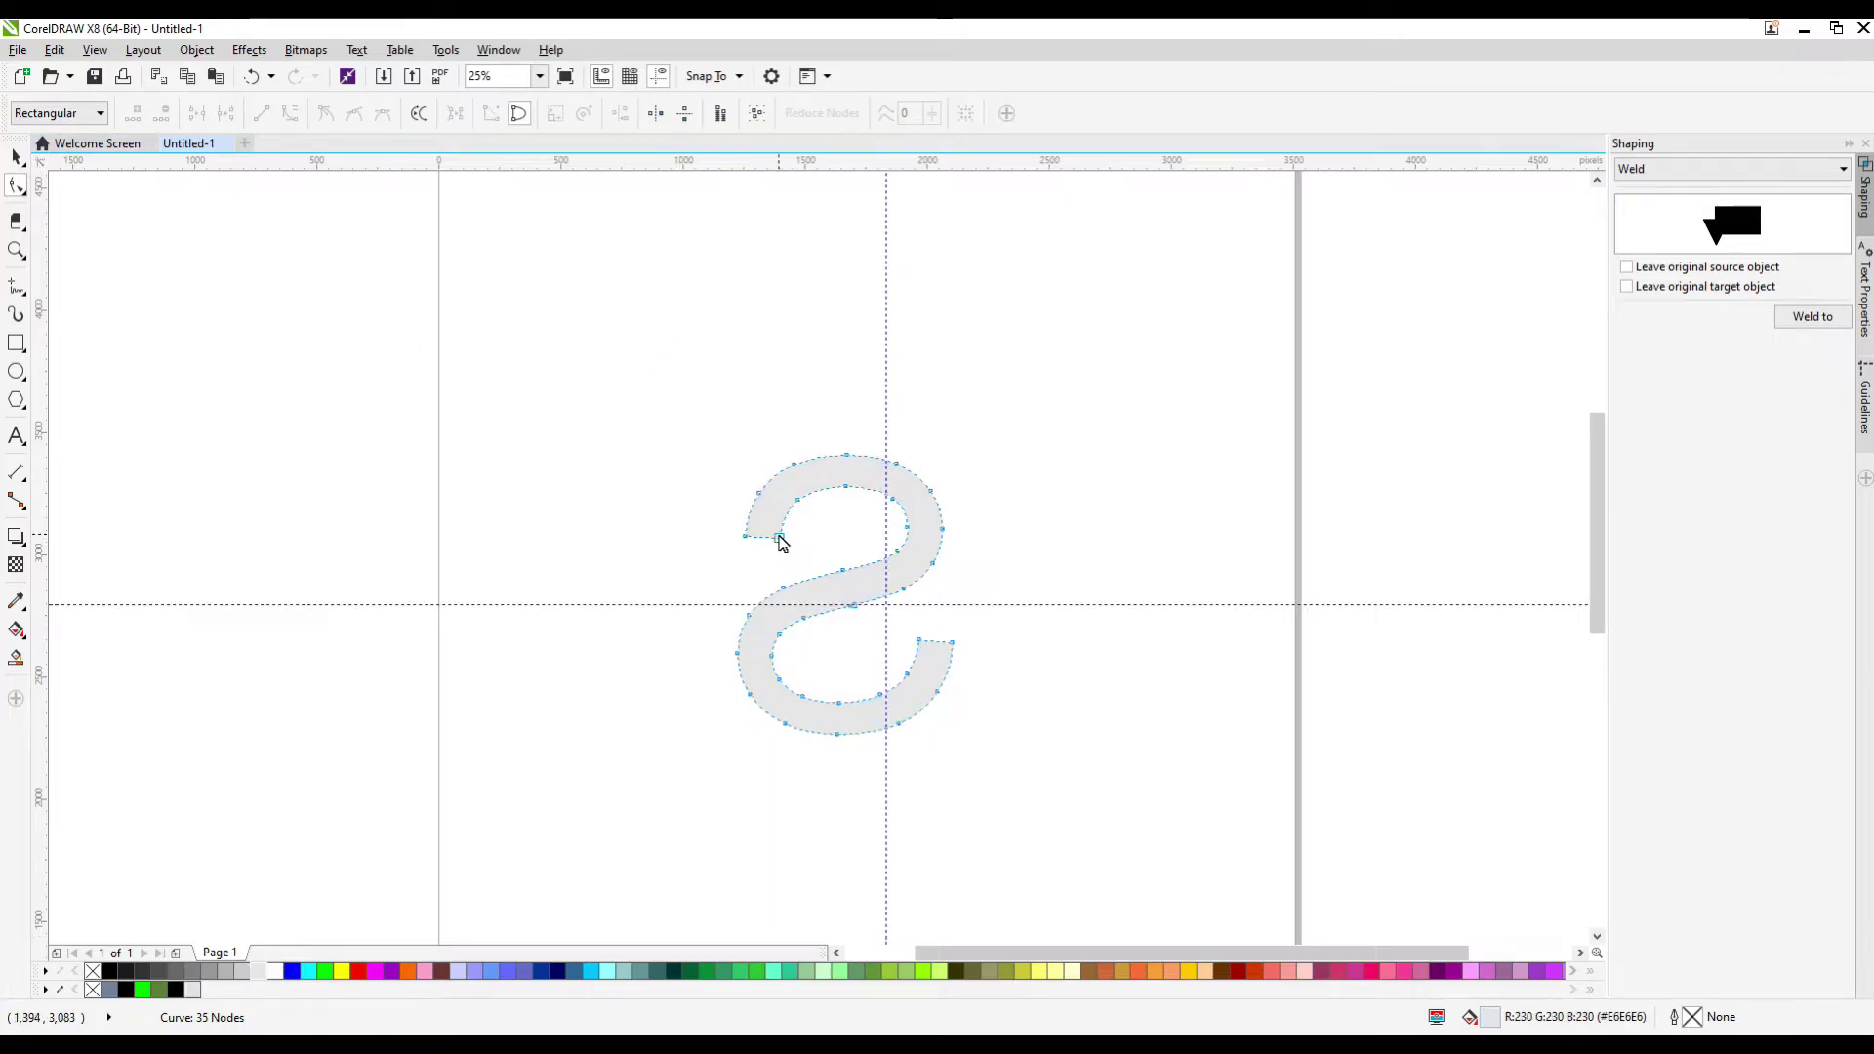
Pull the outer corner node of the S's upper end down into a pointed beak and remove the inner corner node
{"action": "scroll", "coordinate": [781, 543], "scroll_direction": "up", "scroll_amount": 1}
{"action": "left_click_drag", "start_coordinate": [719, 544], "coordinate": [714, 611]}
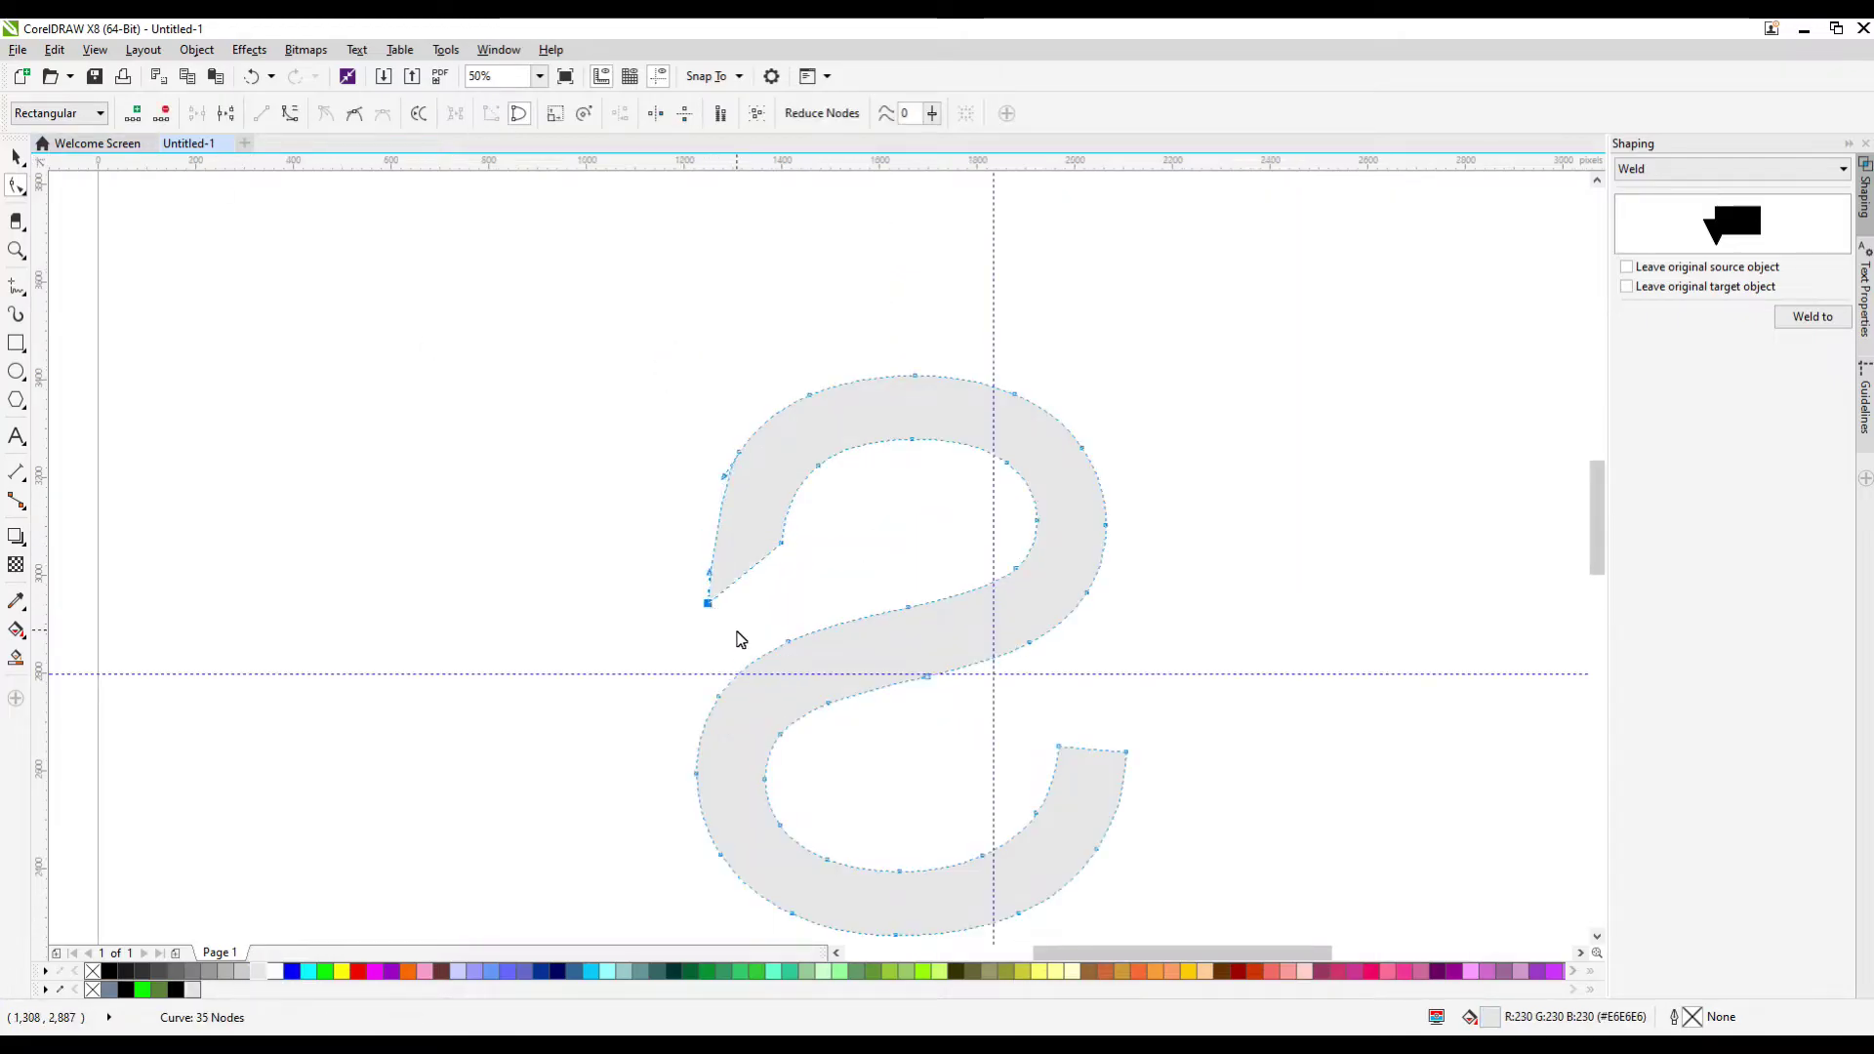
{"action": "key", "text": "Delete"}
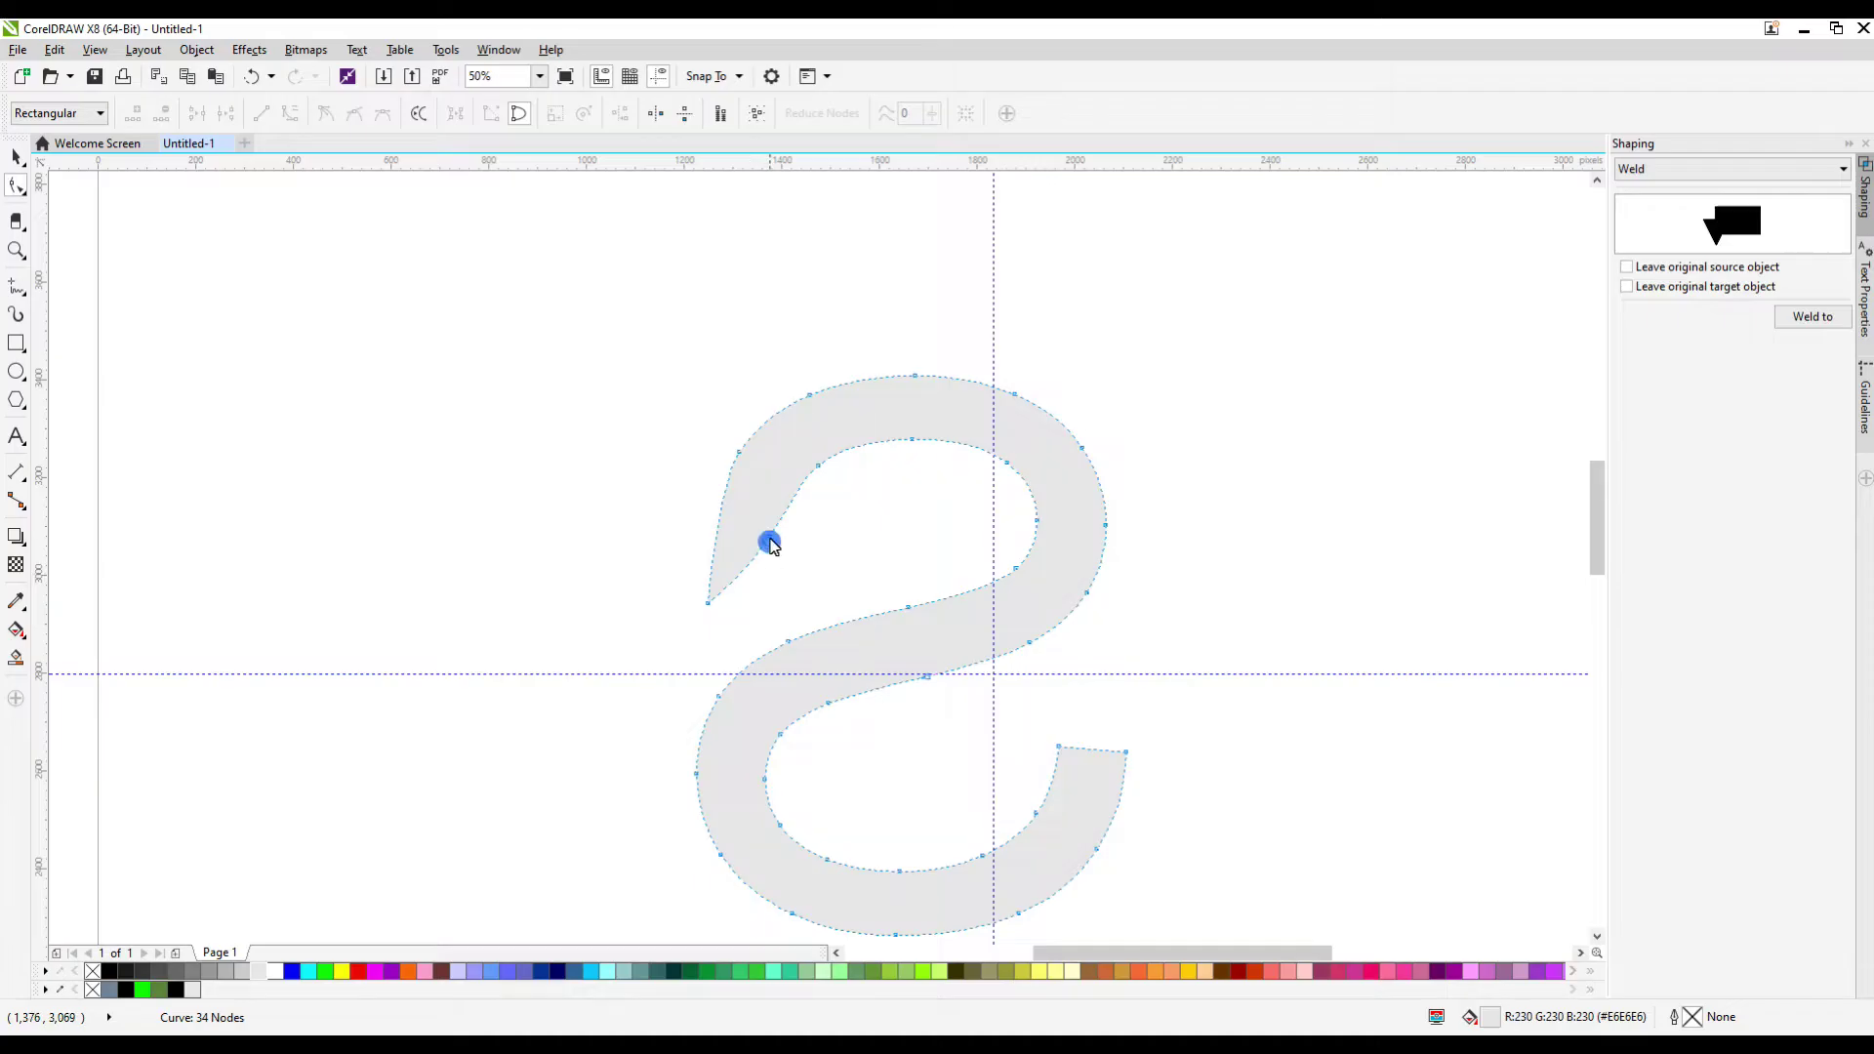
{"action": "double_click", "coordinate": [770, 541]}
{"action": "left_click_drag", "start_coordinate": [769, 541], "coordinate": [781, 549]}
{"action": "left_click_drag", "start_coordinate": [739, 452], "coordinate": [747, 466]}
{"action": "double_click", "coordinate": [780, 549]}
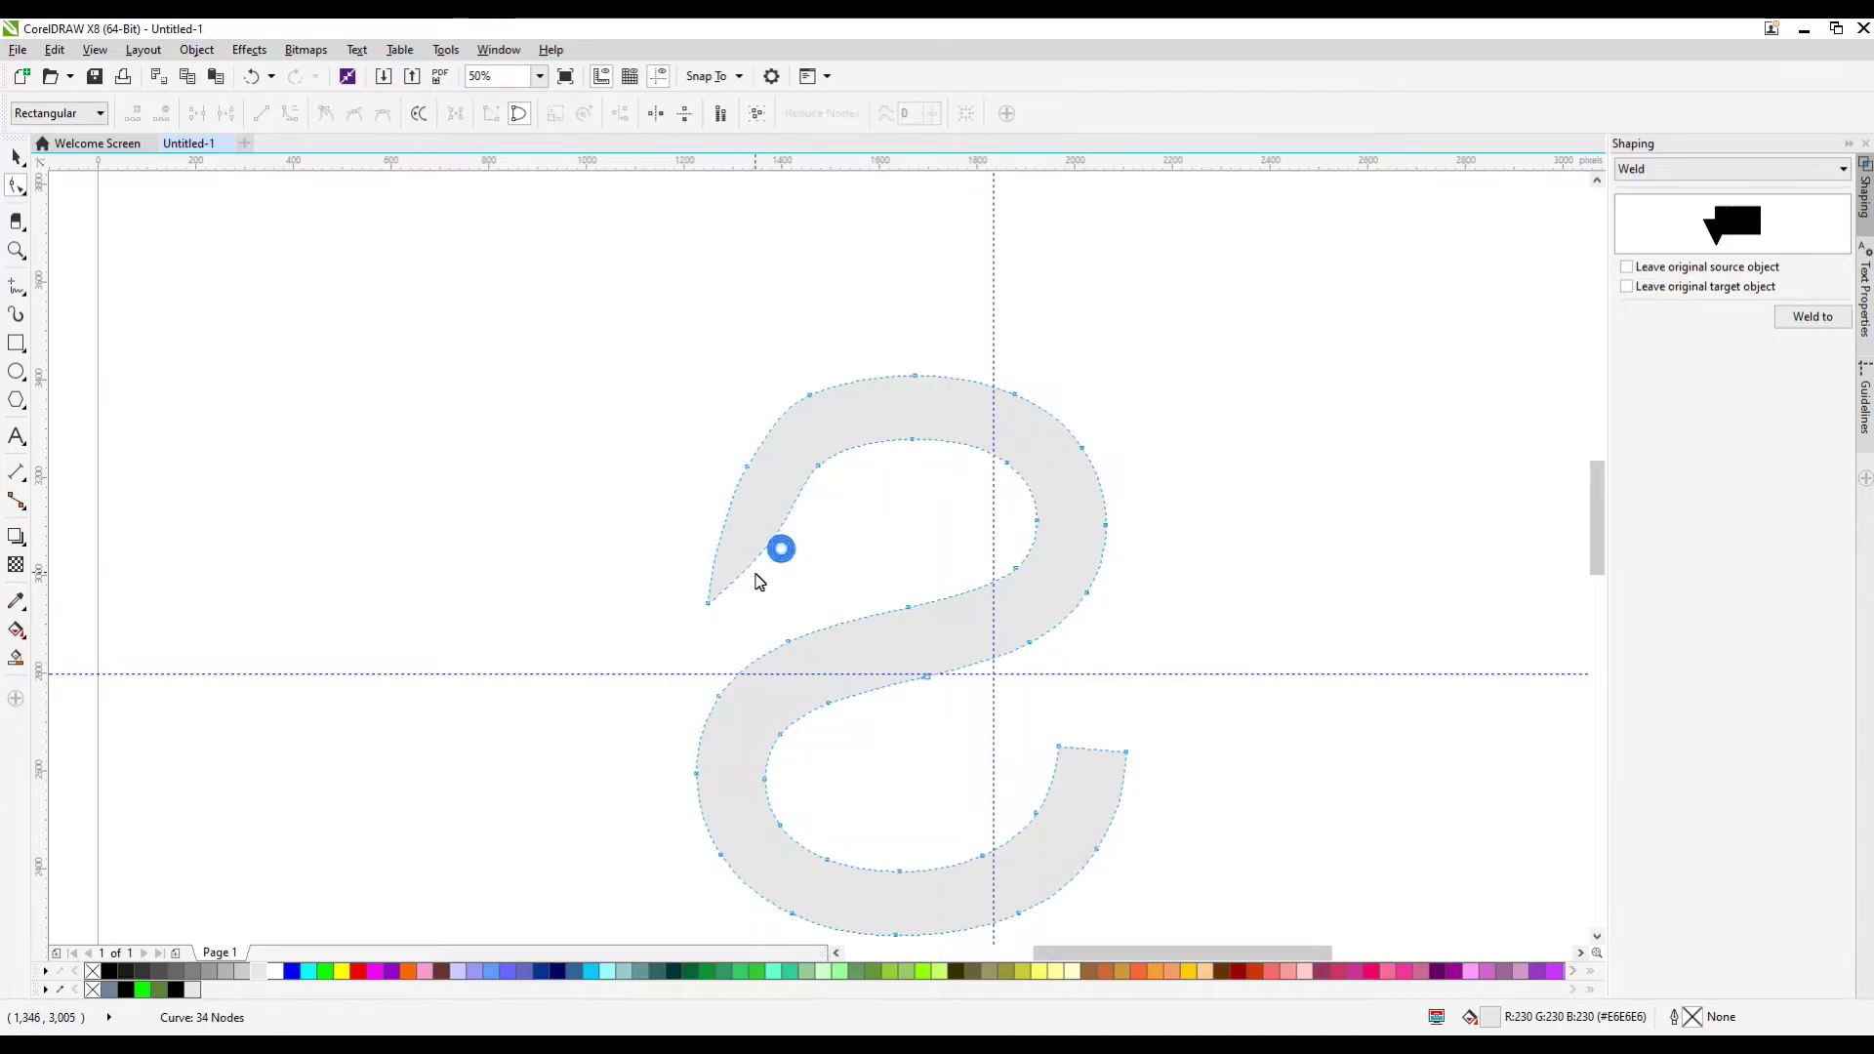
Bulge the inner edge of the beak outward with a temporary node and delete that node to smooth the curve
{"action": "double_click", "coordinate": [751, 569]}
{"action": "left_click_drag", "start_coordinate": [750, 569], "coordinate": [733, 593]}
{"action": "left_click", "coordinate": [758, 583]}
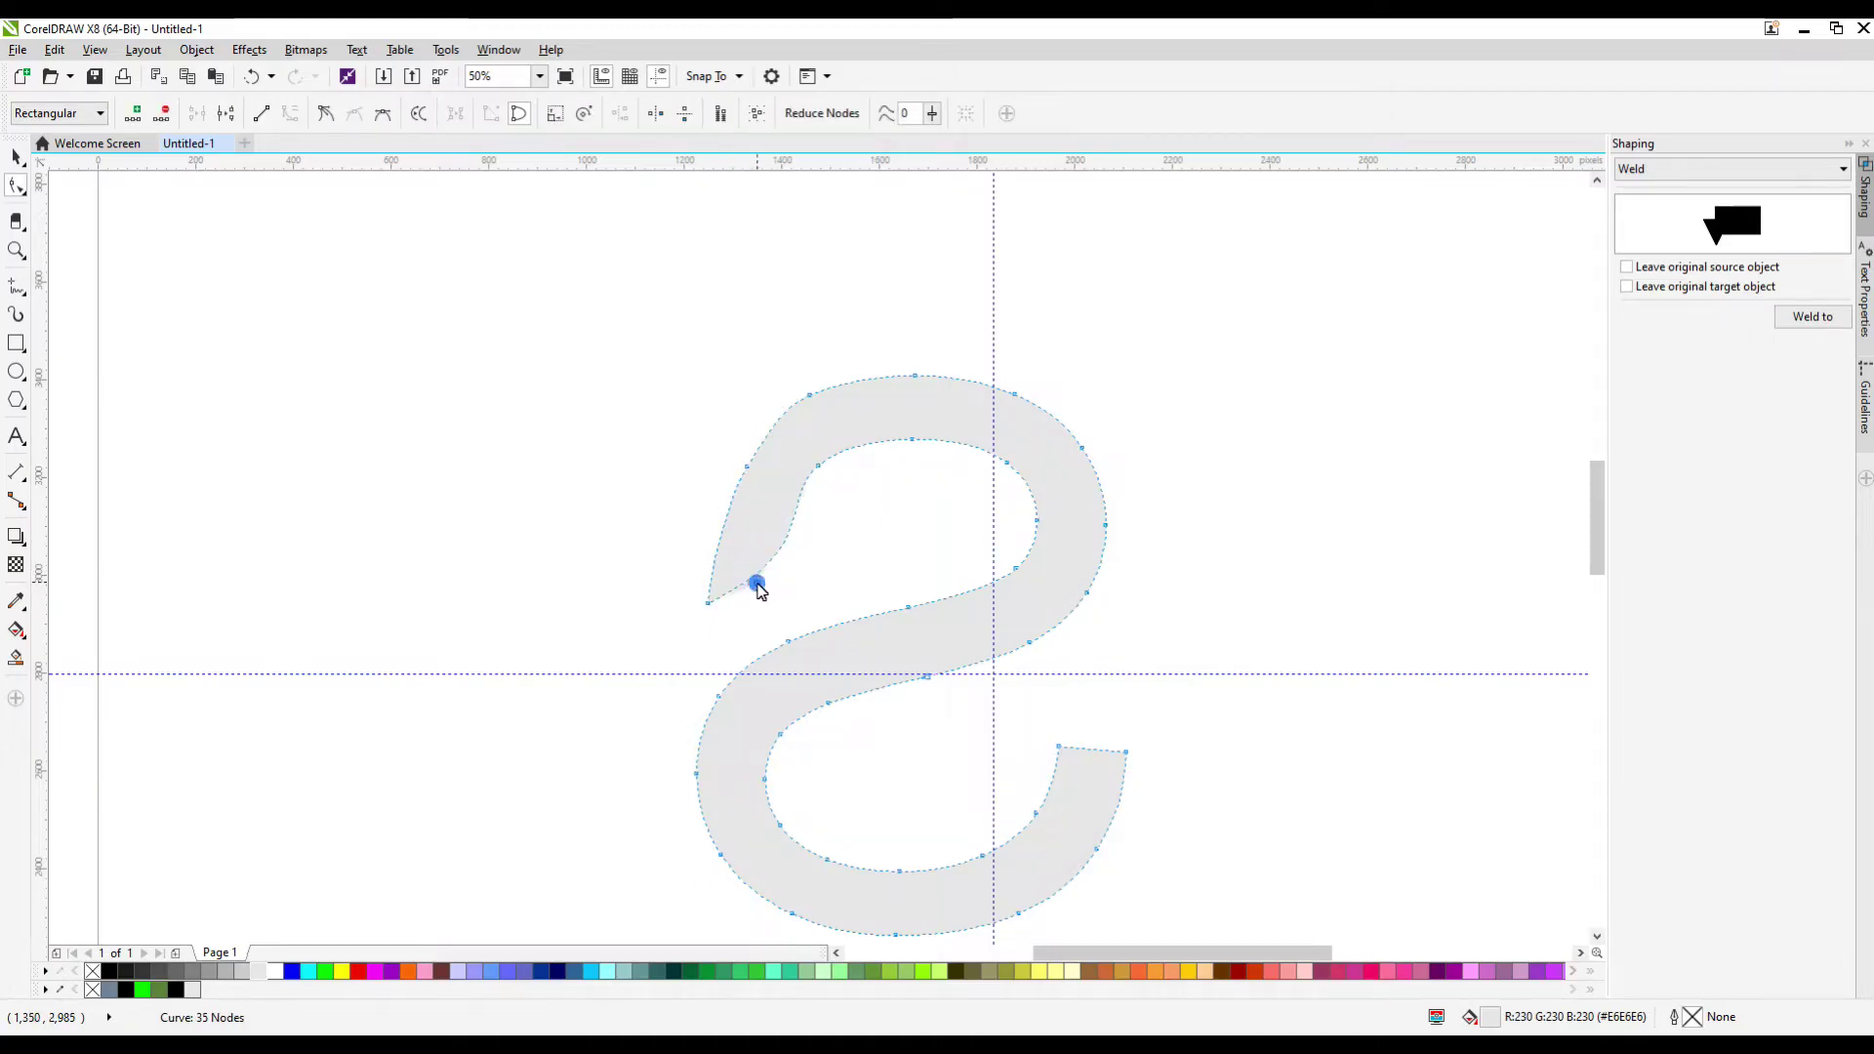
{"action": "key", "text": "Delete"}
Add a node on the beak's outer edge, pull it inward to form a concave curve and delete a surplus node
{"action": "double_click", "coordinate": [726, 516]}
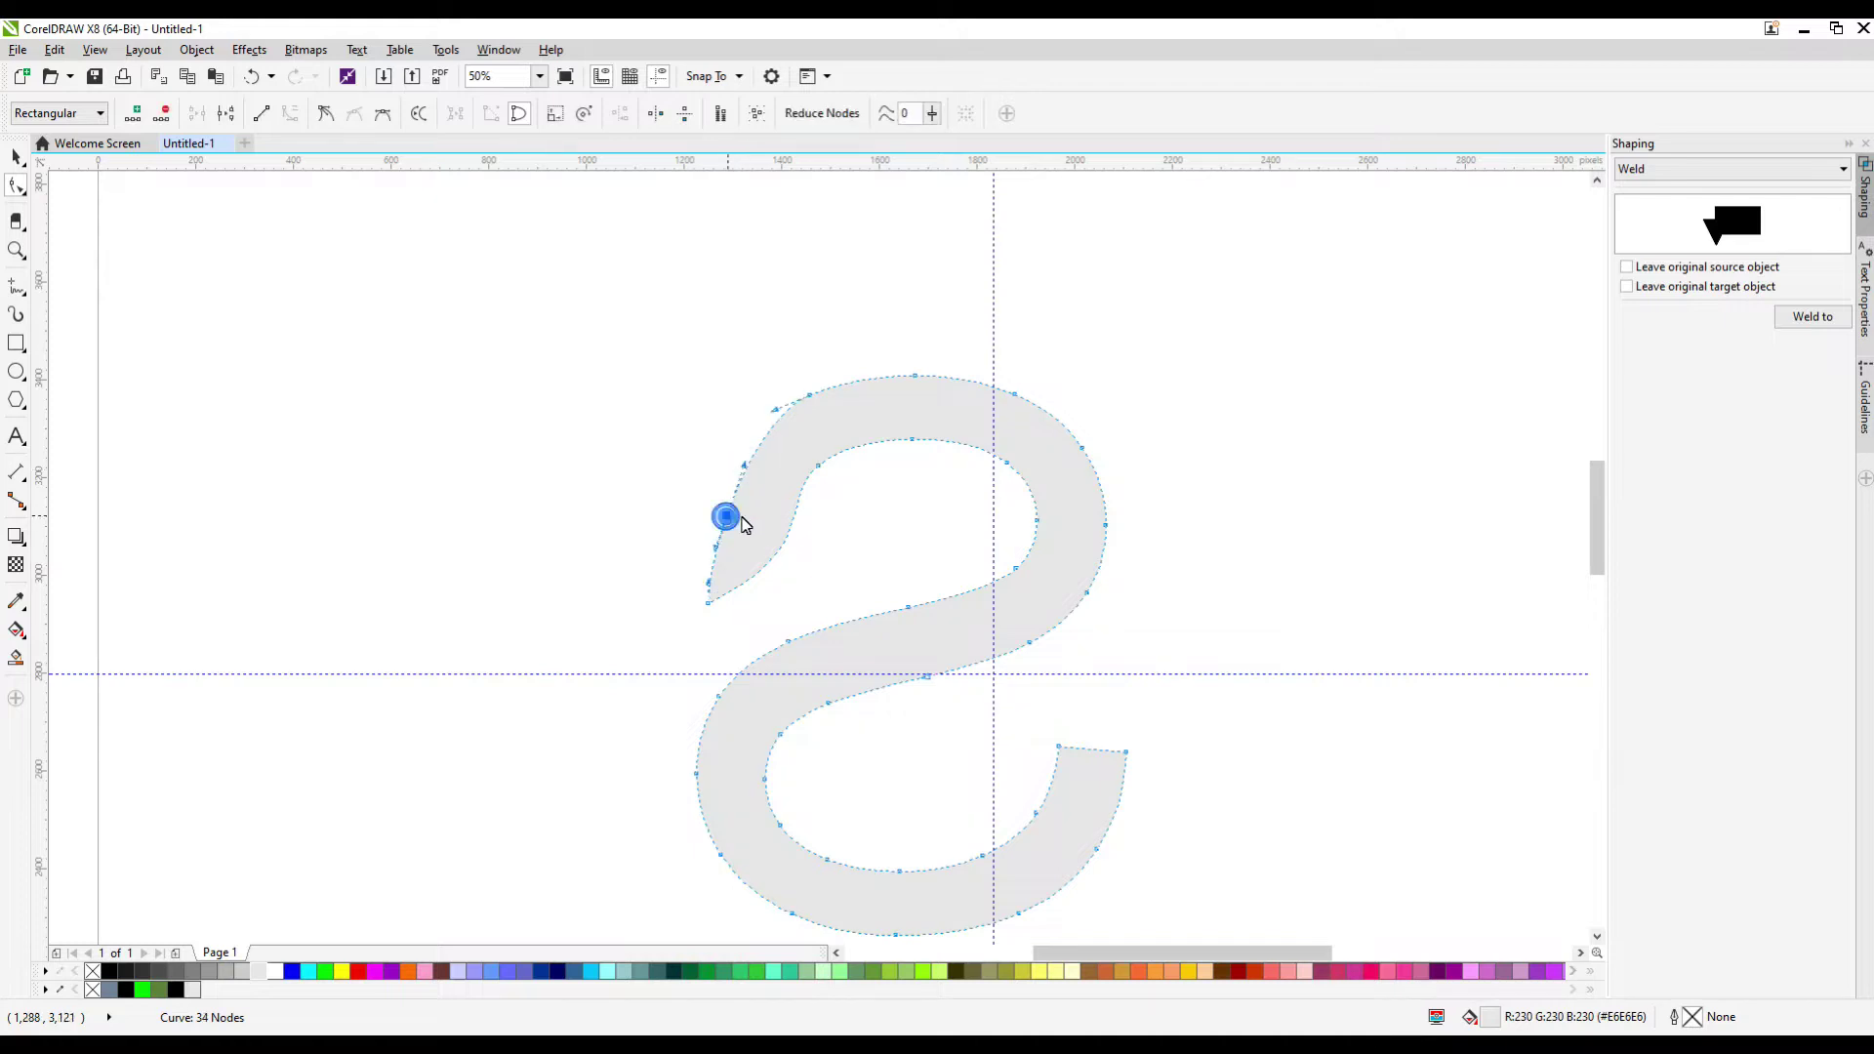
{"action": "left_click_drag", "start_coordinate": [727, 517], "coordinate": [742, 575]}
{"action": "scroll", "coordinate": [719, 575], "scroll_direction": "up", "scroll_amount": 1}
{"action": "scroll", "coordinate": [777, 514], "scroll_direction": "down", "scroll_amount": 1}
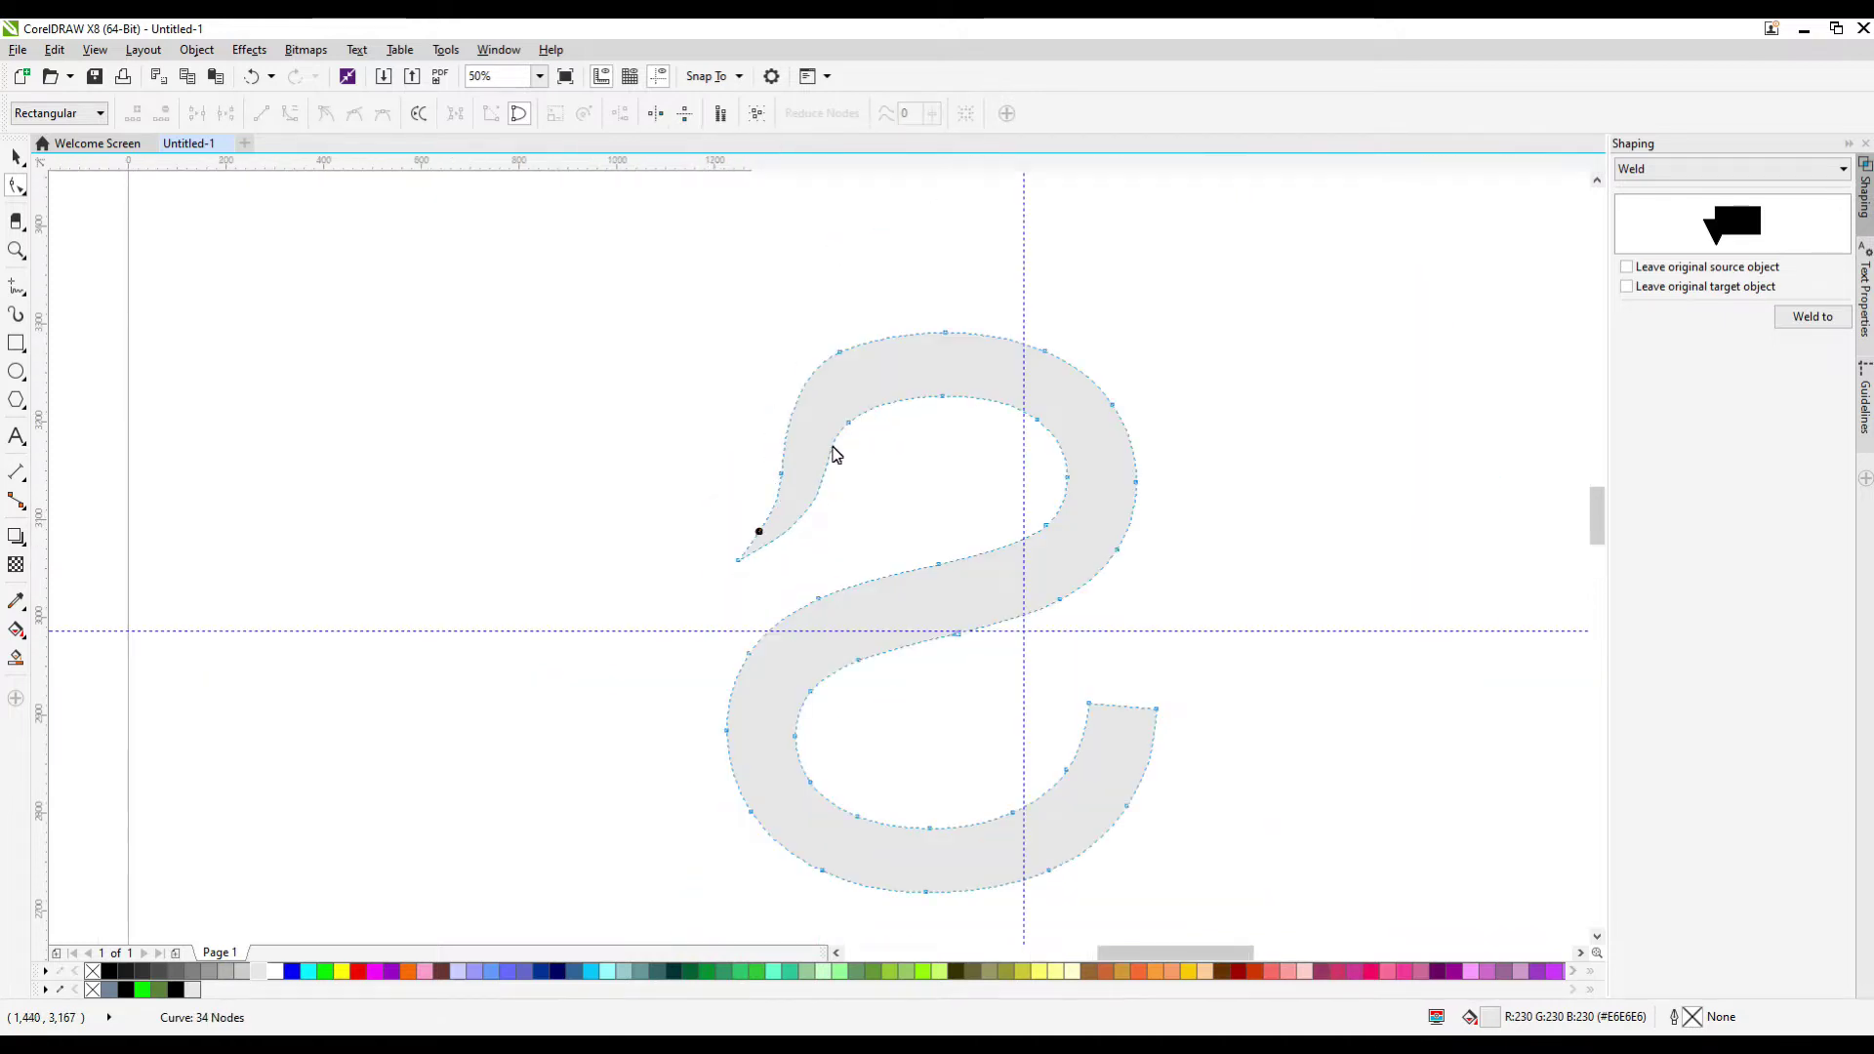
{"action": "scroll", "coordinate": [837, 448], "scroll_direction": "up", "scroll_amount": 1}
{"action": "key", "text": "Delete"}
Smooth the top of the head by shifting its crown node slightly up and right and deleting the surplus node behind it
{"action": "double_click", "coordinate": [802, 291]}
{"action": "double_click", "coordinate": [848, 259]}
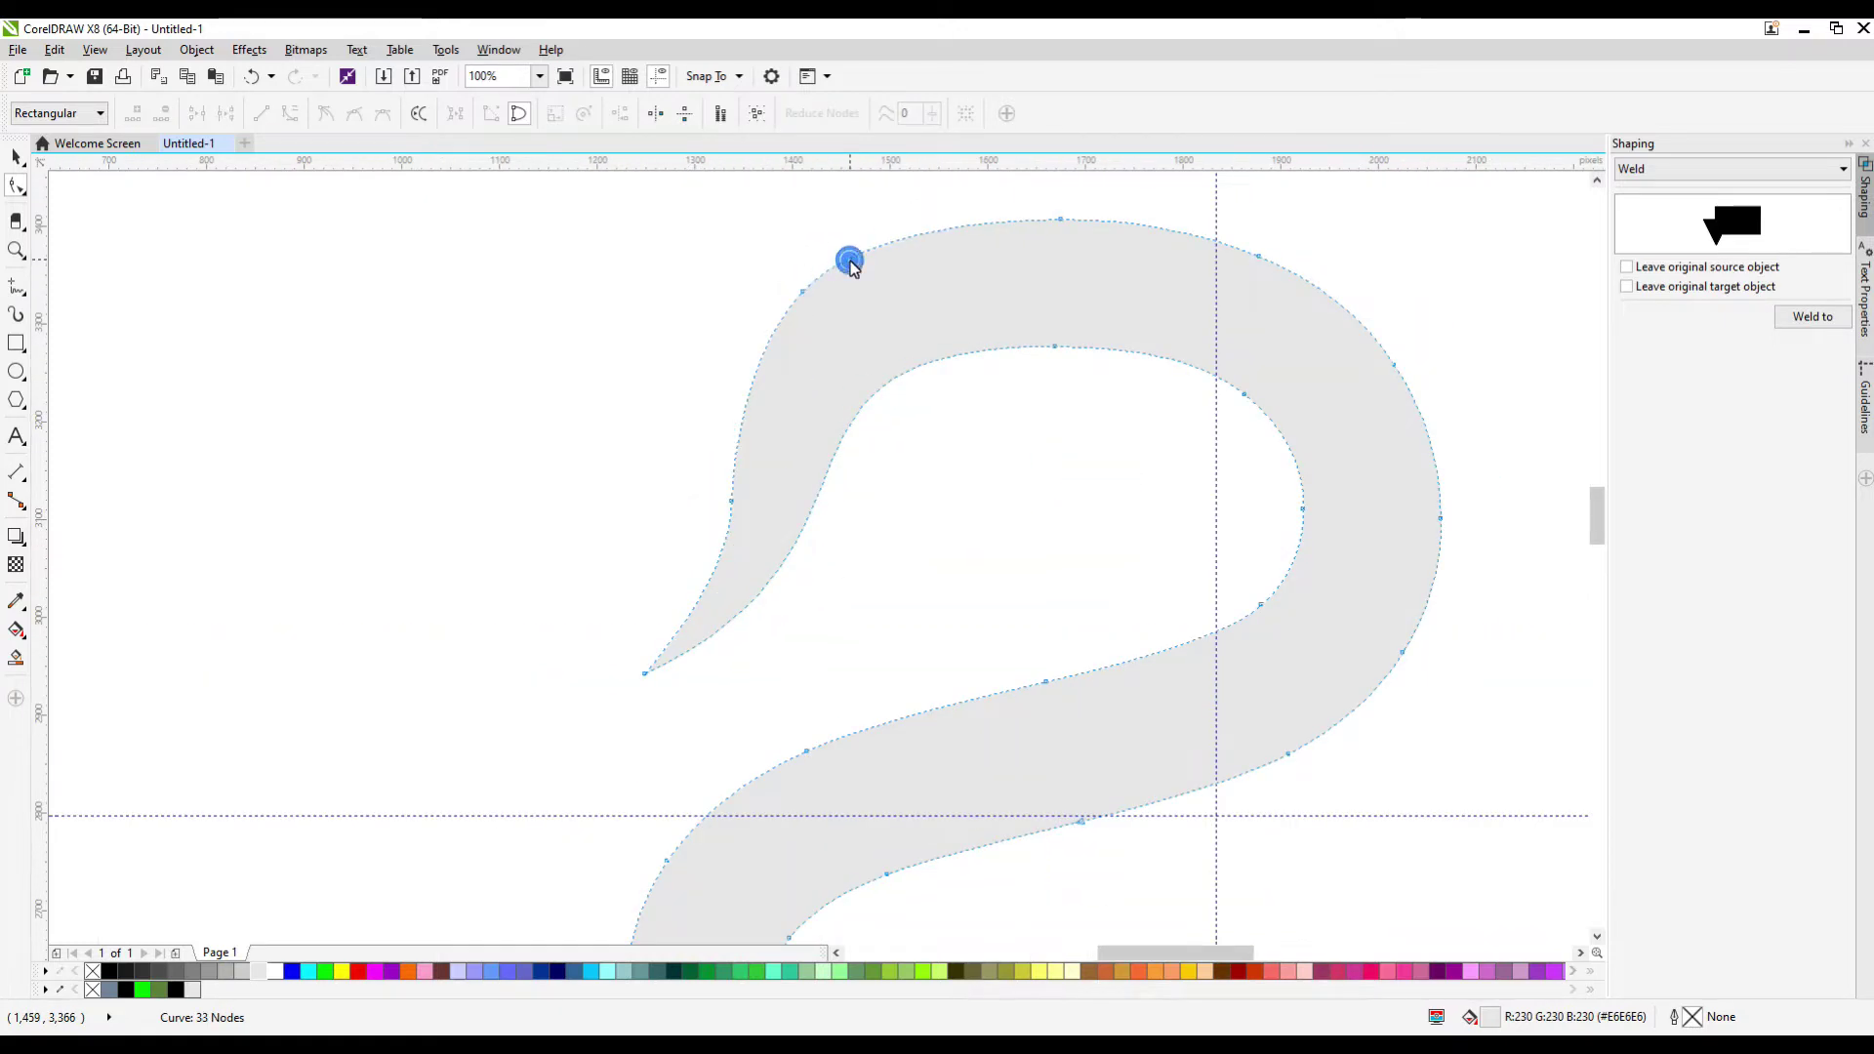
{"action": "double_click", "coordinate": [1060, 219]}
{"action": "double_click", "coordinate": [1080, 221]}
{"action": "left_click_drag", "start_coordinate": [1079, 220], "coordinate": [1104, 215]}
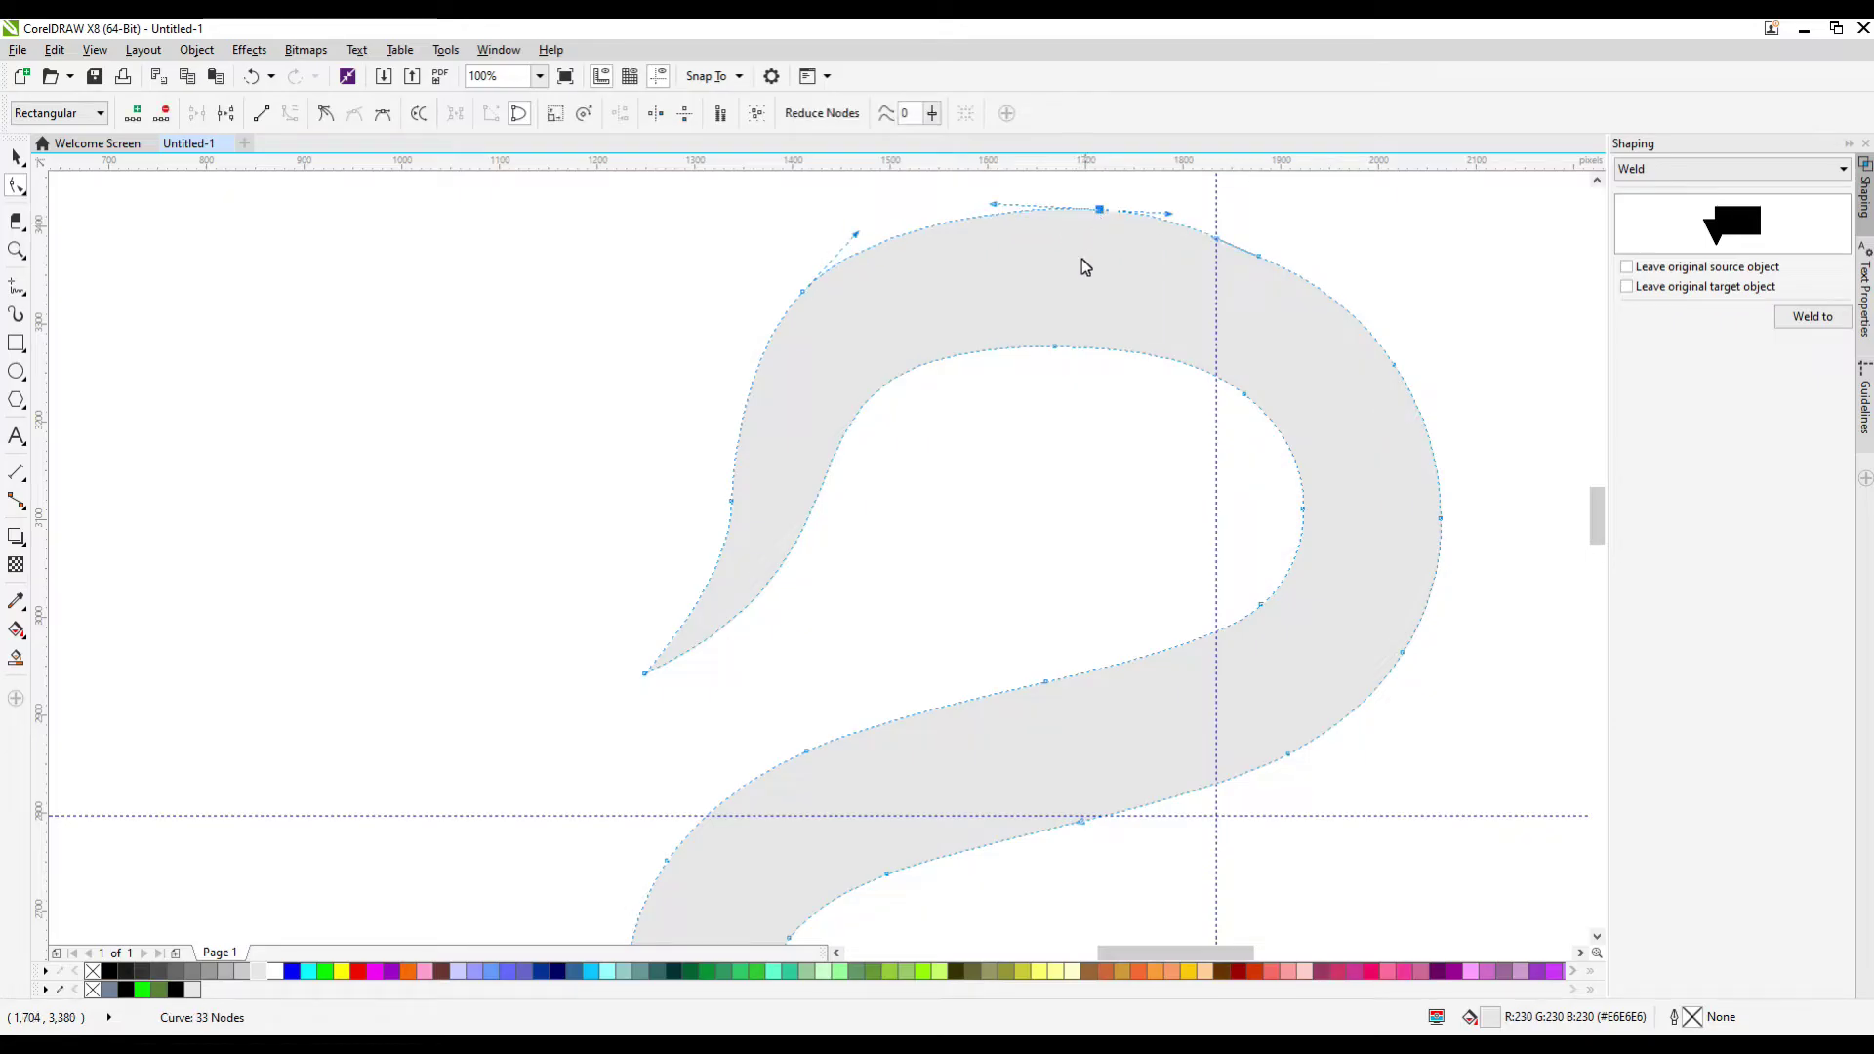
{"action": "left_click", "coordinate": [1256, 258]}
{"action": "key", "text": "Delete"}
{"action": "scroll", "coordinate": [1085, 470], "scroll_direction": "down", "scroll_amount": 1}
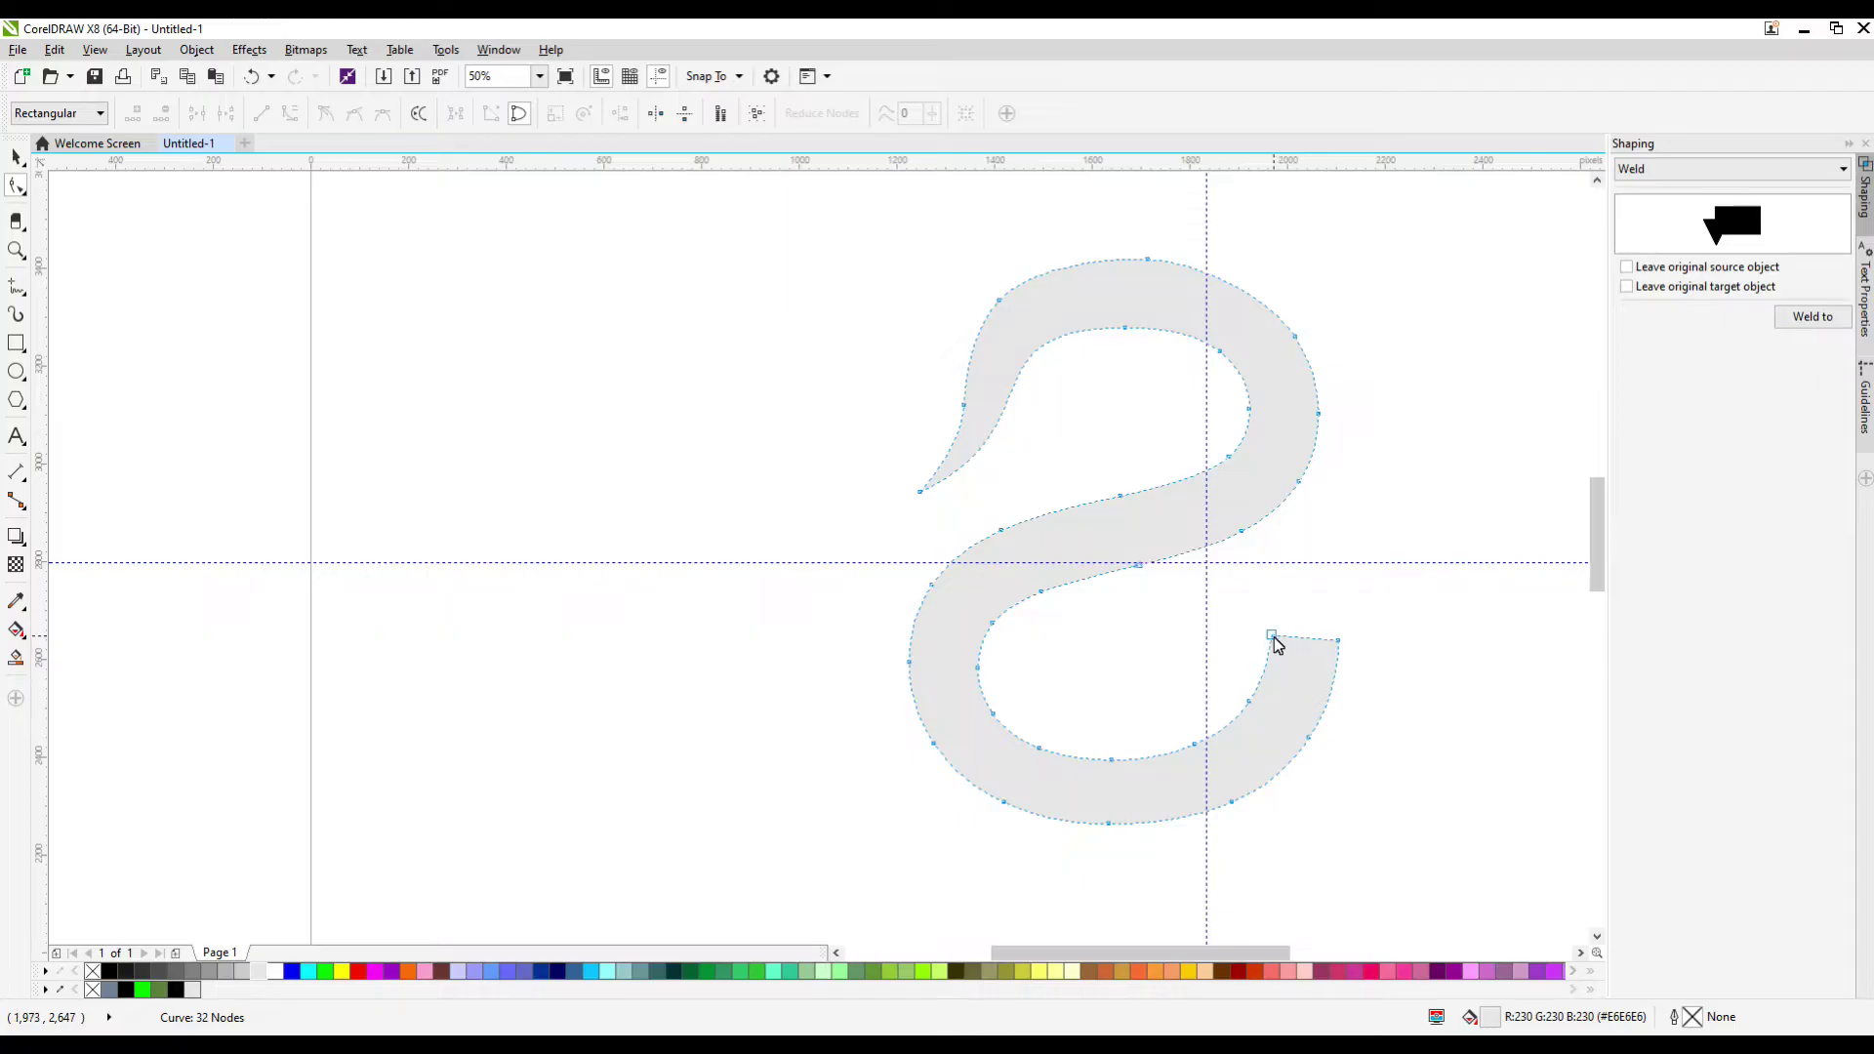
Pull the S's lower end up into a pointed tail and remove the inner curve nodes to fill out the swan's body
{"action": "left_click_drag", "start_coordinate": [1272, 637], "coordinate": [1396, 489]}
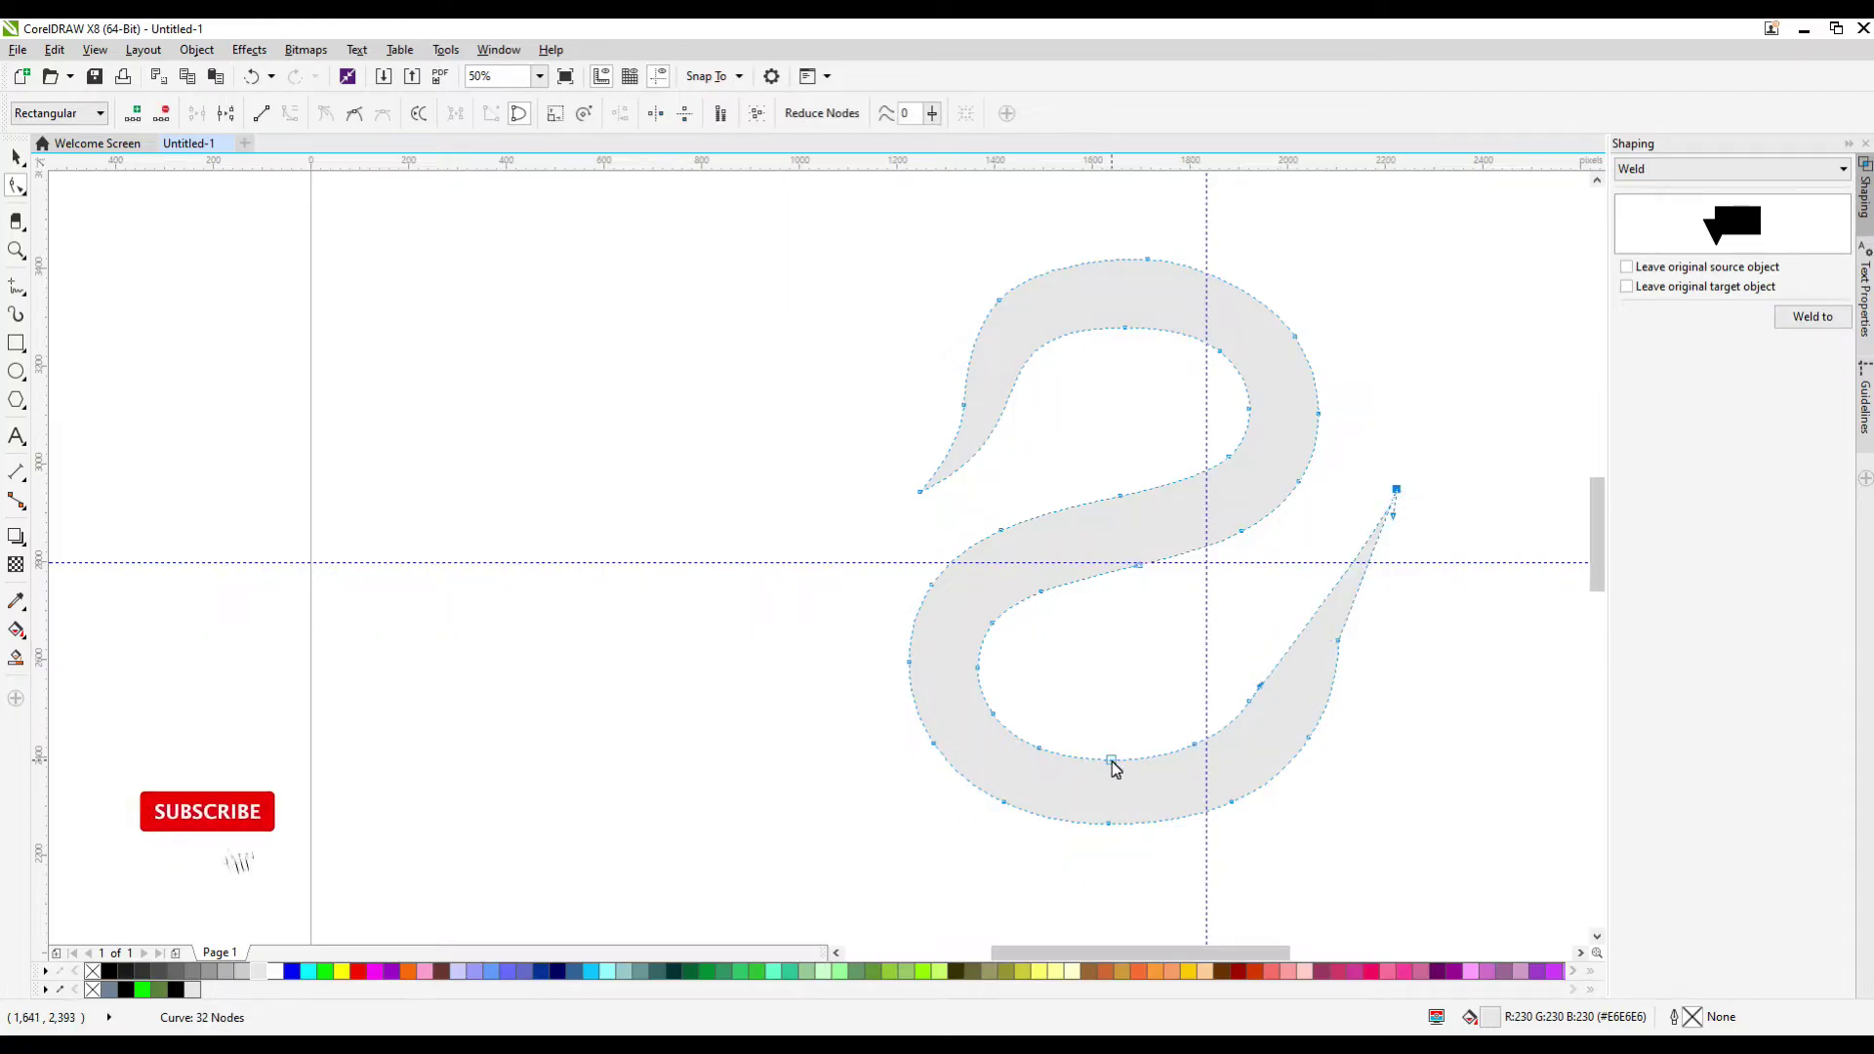
{"action": "left_click_drag", "start_coordinate": [1112, 760], "coordinate": [1138, 669]}
{"action": "key", "text": "Delete"}
{"action": "left_click_drag", "start_coordinate": [1195, 745], "coordinate": [1198, 644]}
{"action": "key", "text": "Delete"}
{"action": "double_click", "coordinate": [1250, 701]}
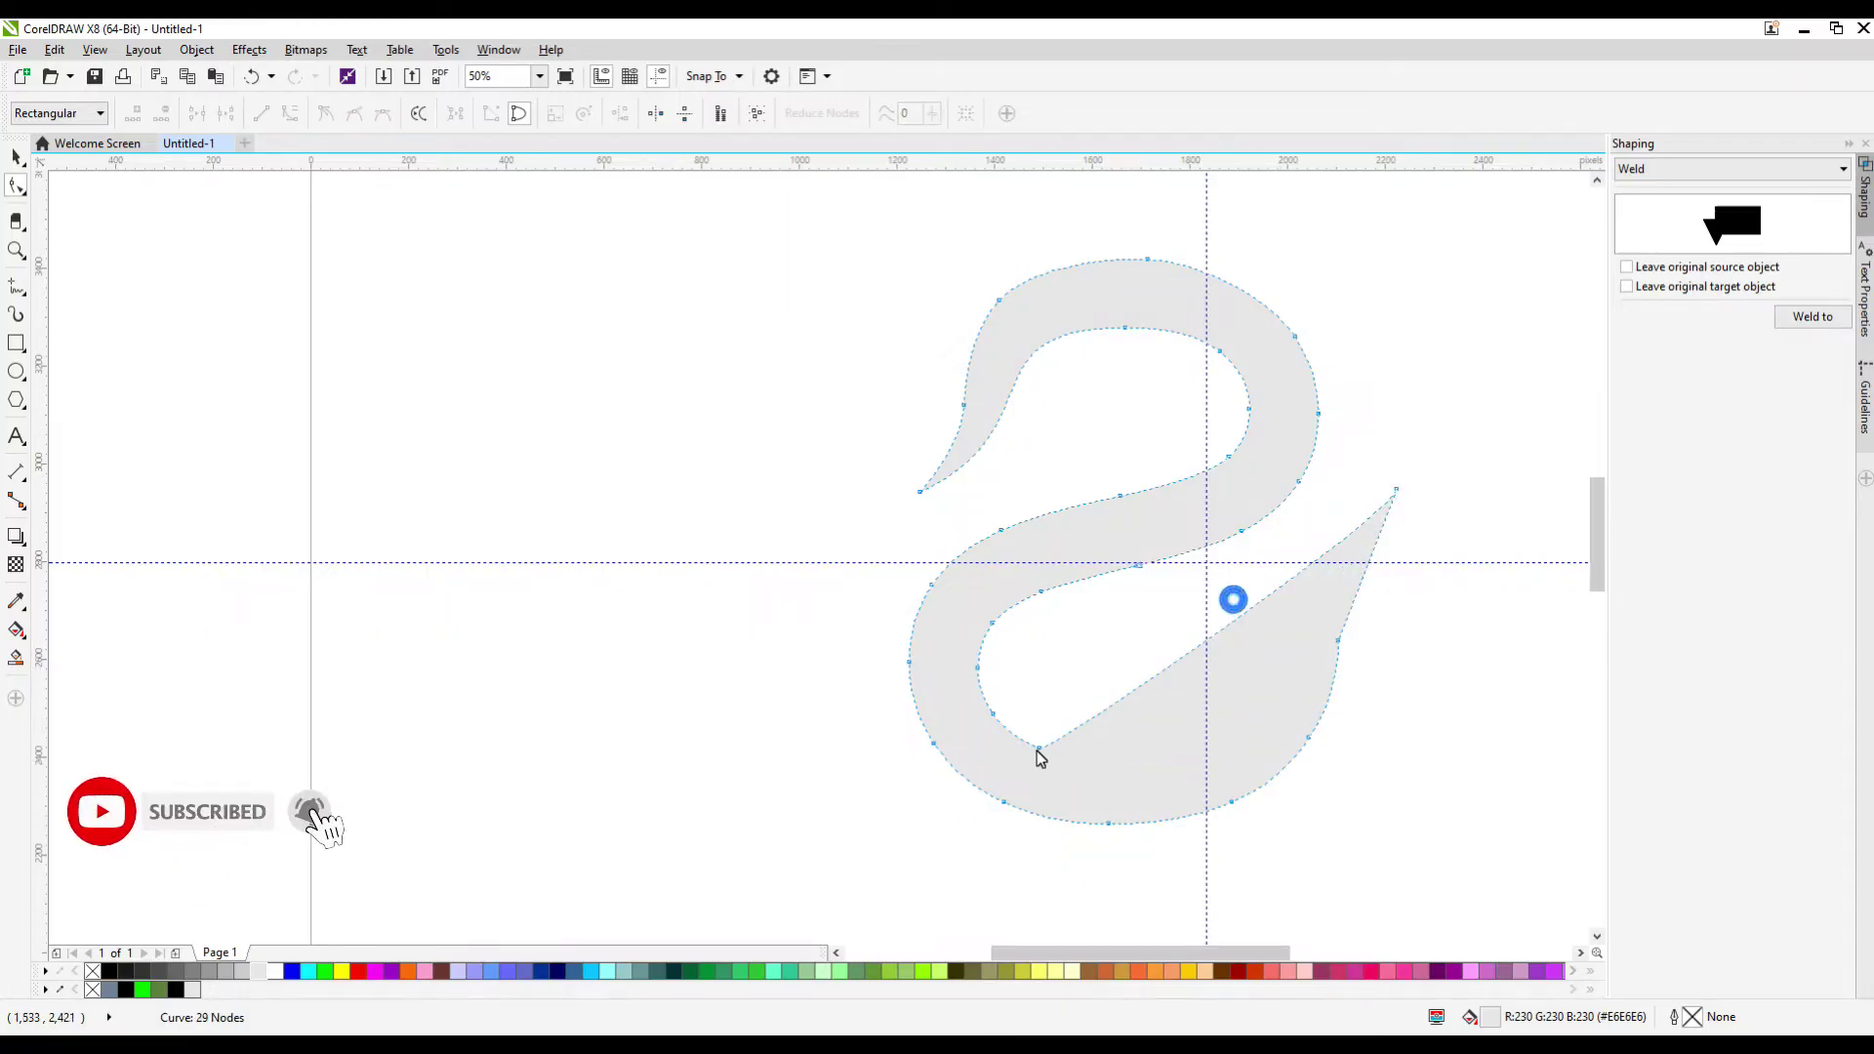
{"action": "double_click", "coordinate": [1039, 749]}
{"action": "double_click", "coordinate": [995, 713]}
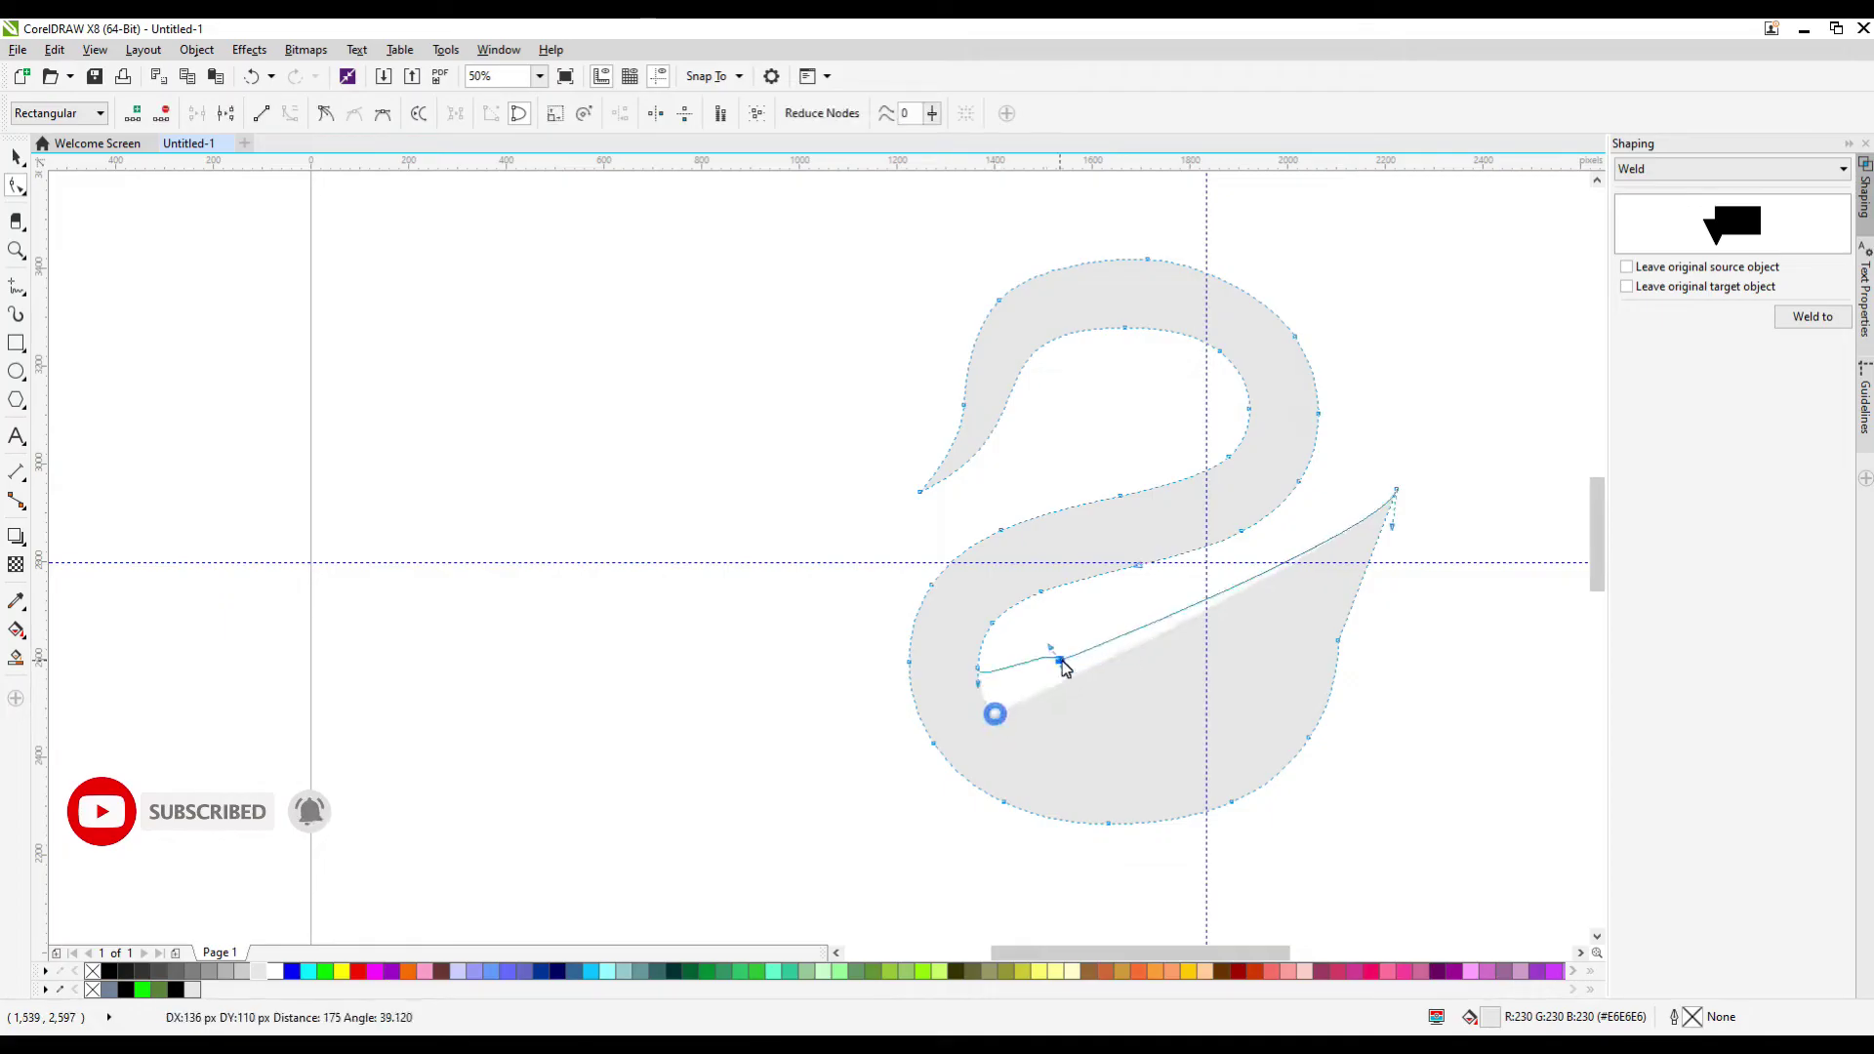
{"action": "double_click", "coordinate": [979, 668]}
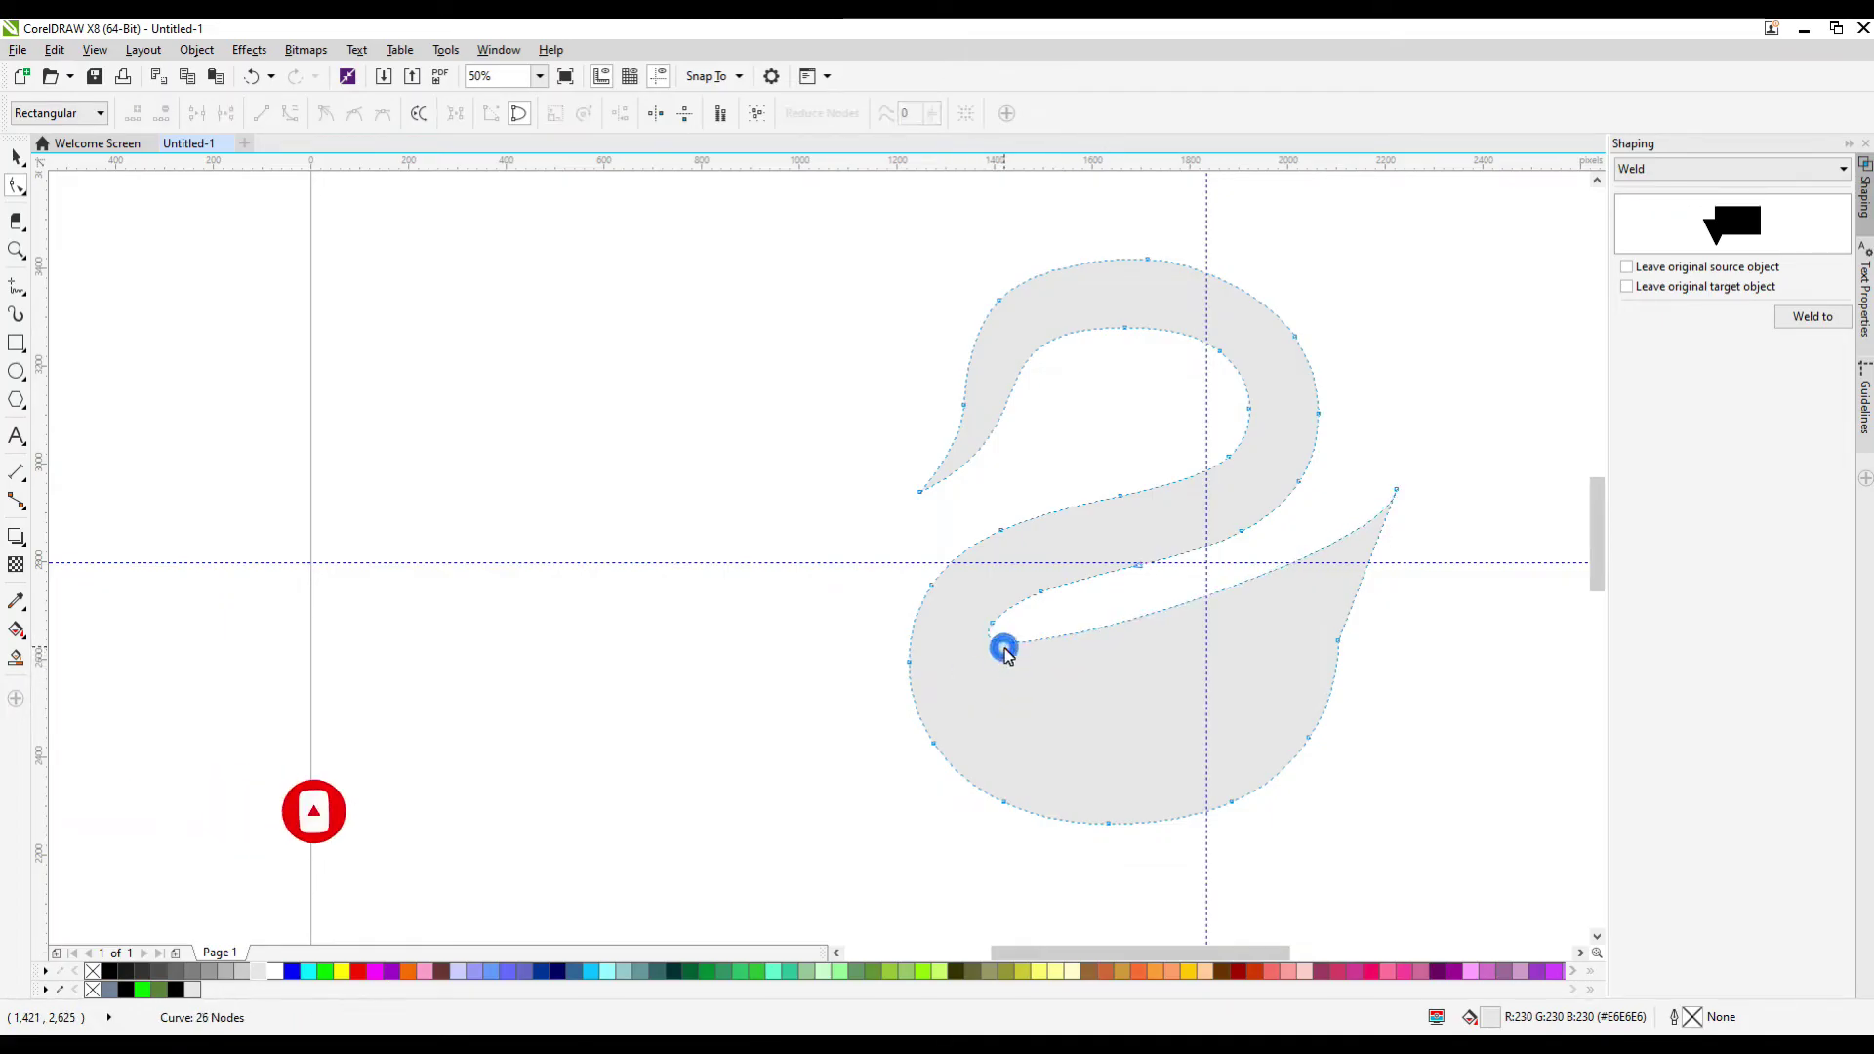
Sweep the body's outer edge up to the tail tip in one smooth curve by moving and deleting its surplus nodes
{"action": "left_click", "coordinate": [1339, 640]}
{"action": "left_click_drag", "start_coordinate": [1310, 737], "coordinate": [1397, 511]}
{"action": "scroll", "coordinate": [1397, 511], "scroll_direction": "up", "scroll_amount": 3}
{"action": "key", "text": "Delete"}
{"action": "scroll", "coordinate": [1134, 733], "scroll_direction": "down", "scroll_amount": 3}
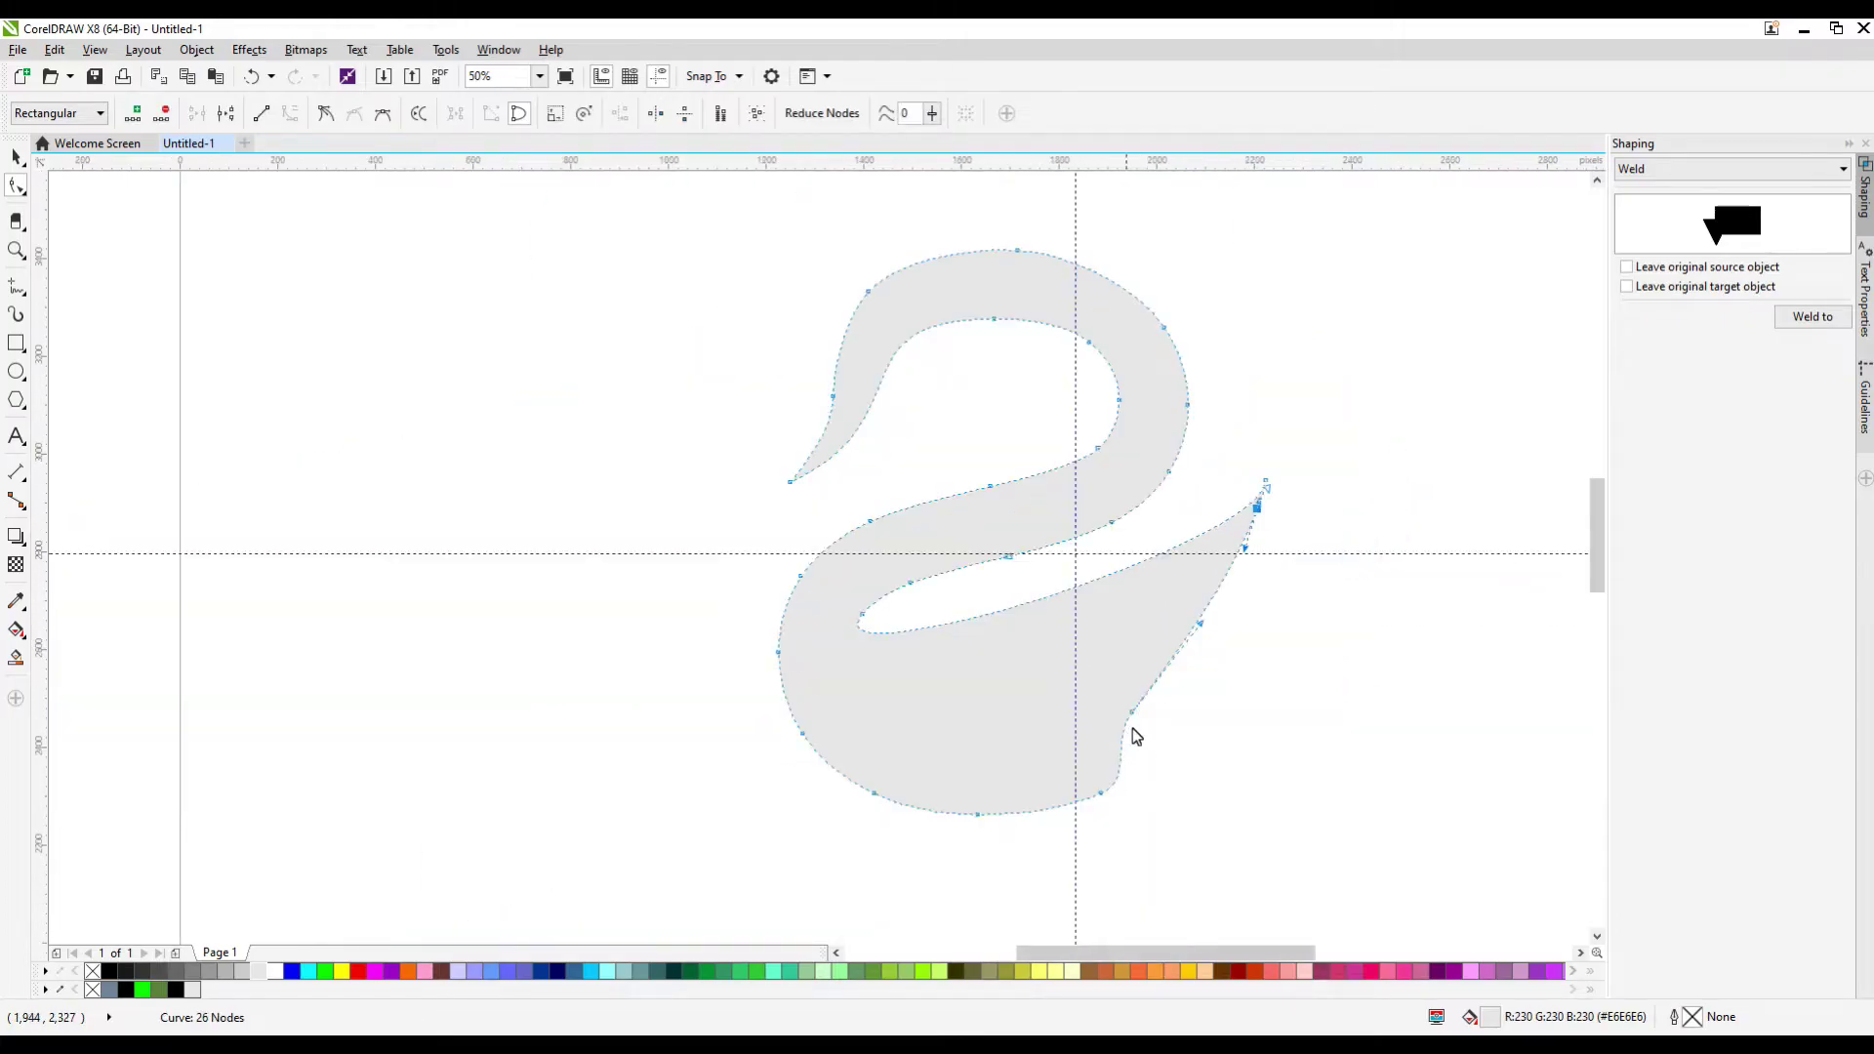
{"action": "left_click", "coordinate": [1134, 712]}
{"action": "double_click", "coordinate": [1099, 797]}
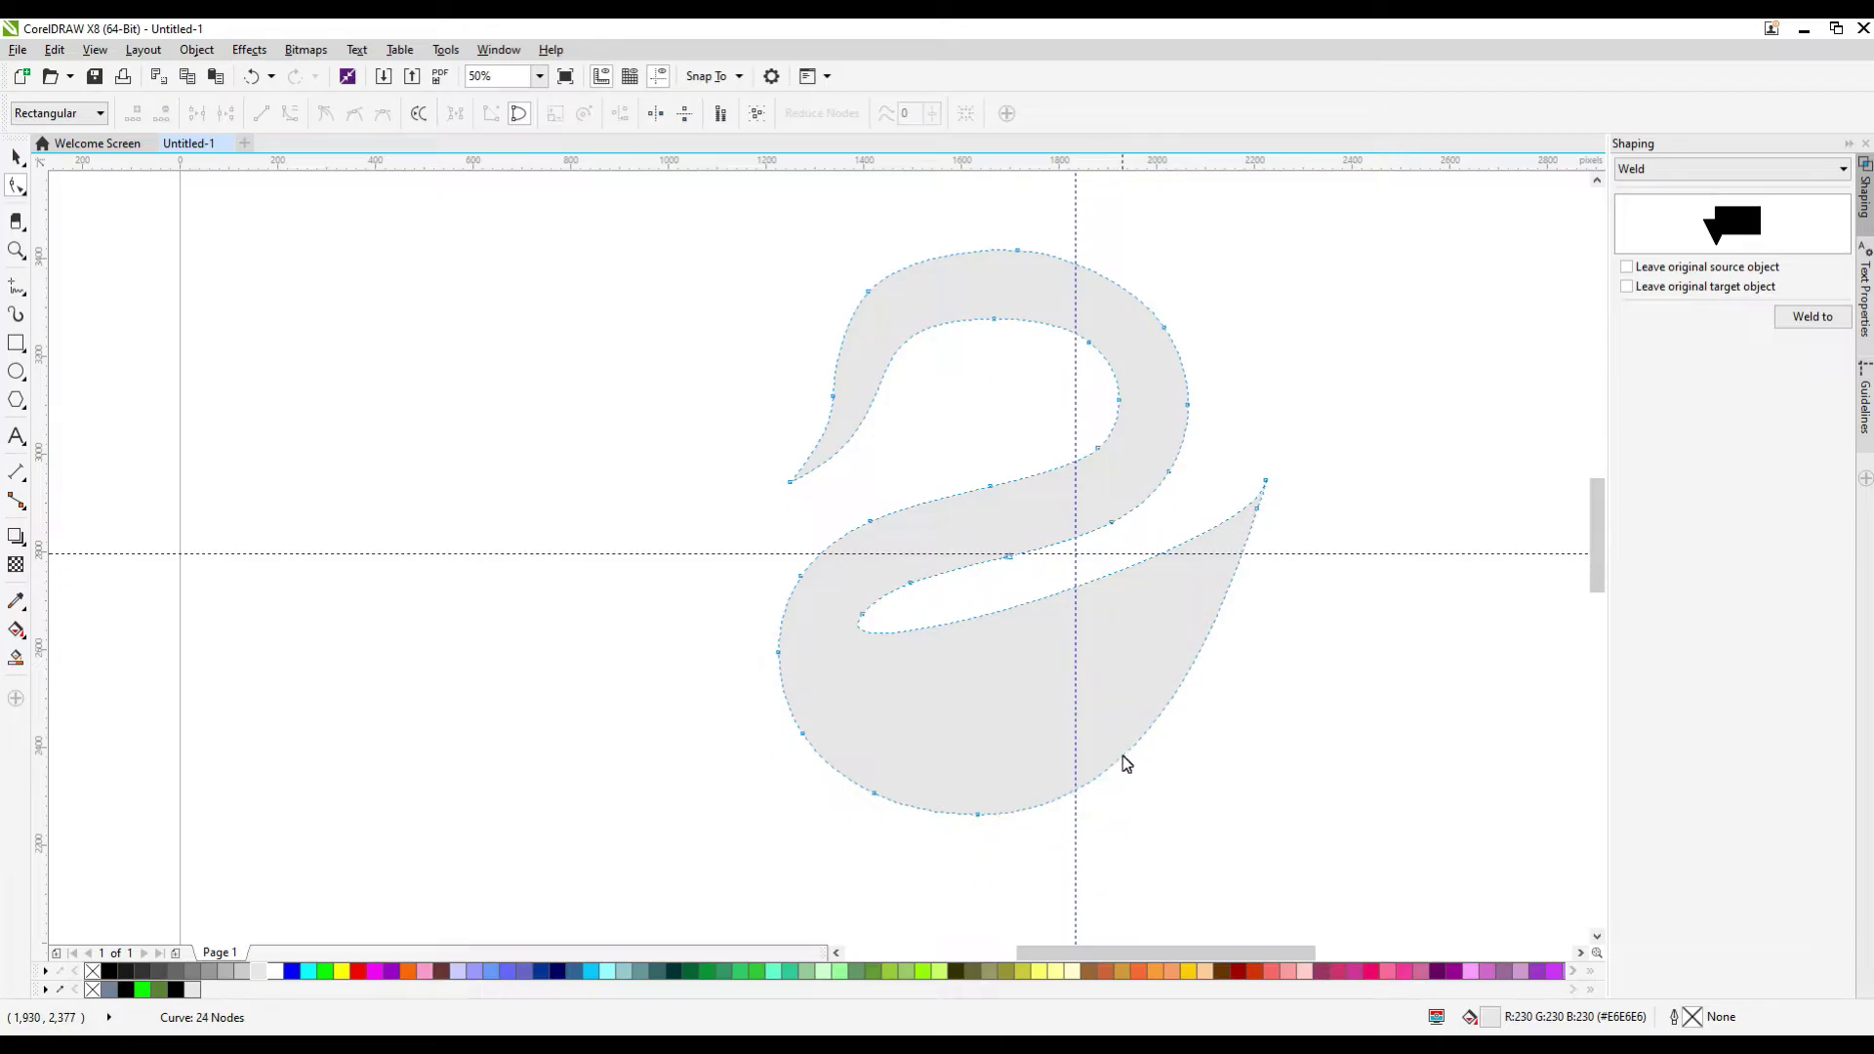
Reshape the inner edge of the neck by removing surplus nodes and moving the node in its bend inward
{"action": "left_click_drag", "start_coordinate": [1098, 449], "coordinate": [1061, 368]}
{"action": "key", "text": "Delete"}
{"action": "key", "text": "Delete"}
{"action": "double_click", "coordinate": [990, 487]}
{"action": "double_click", "coordinate": [994, 320]}
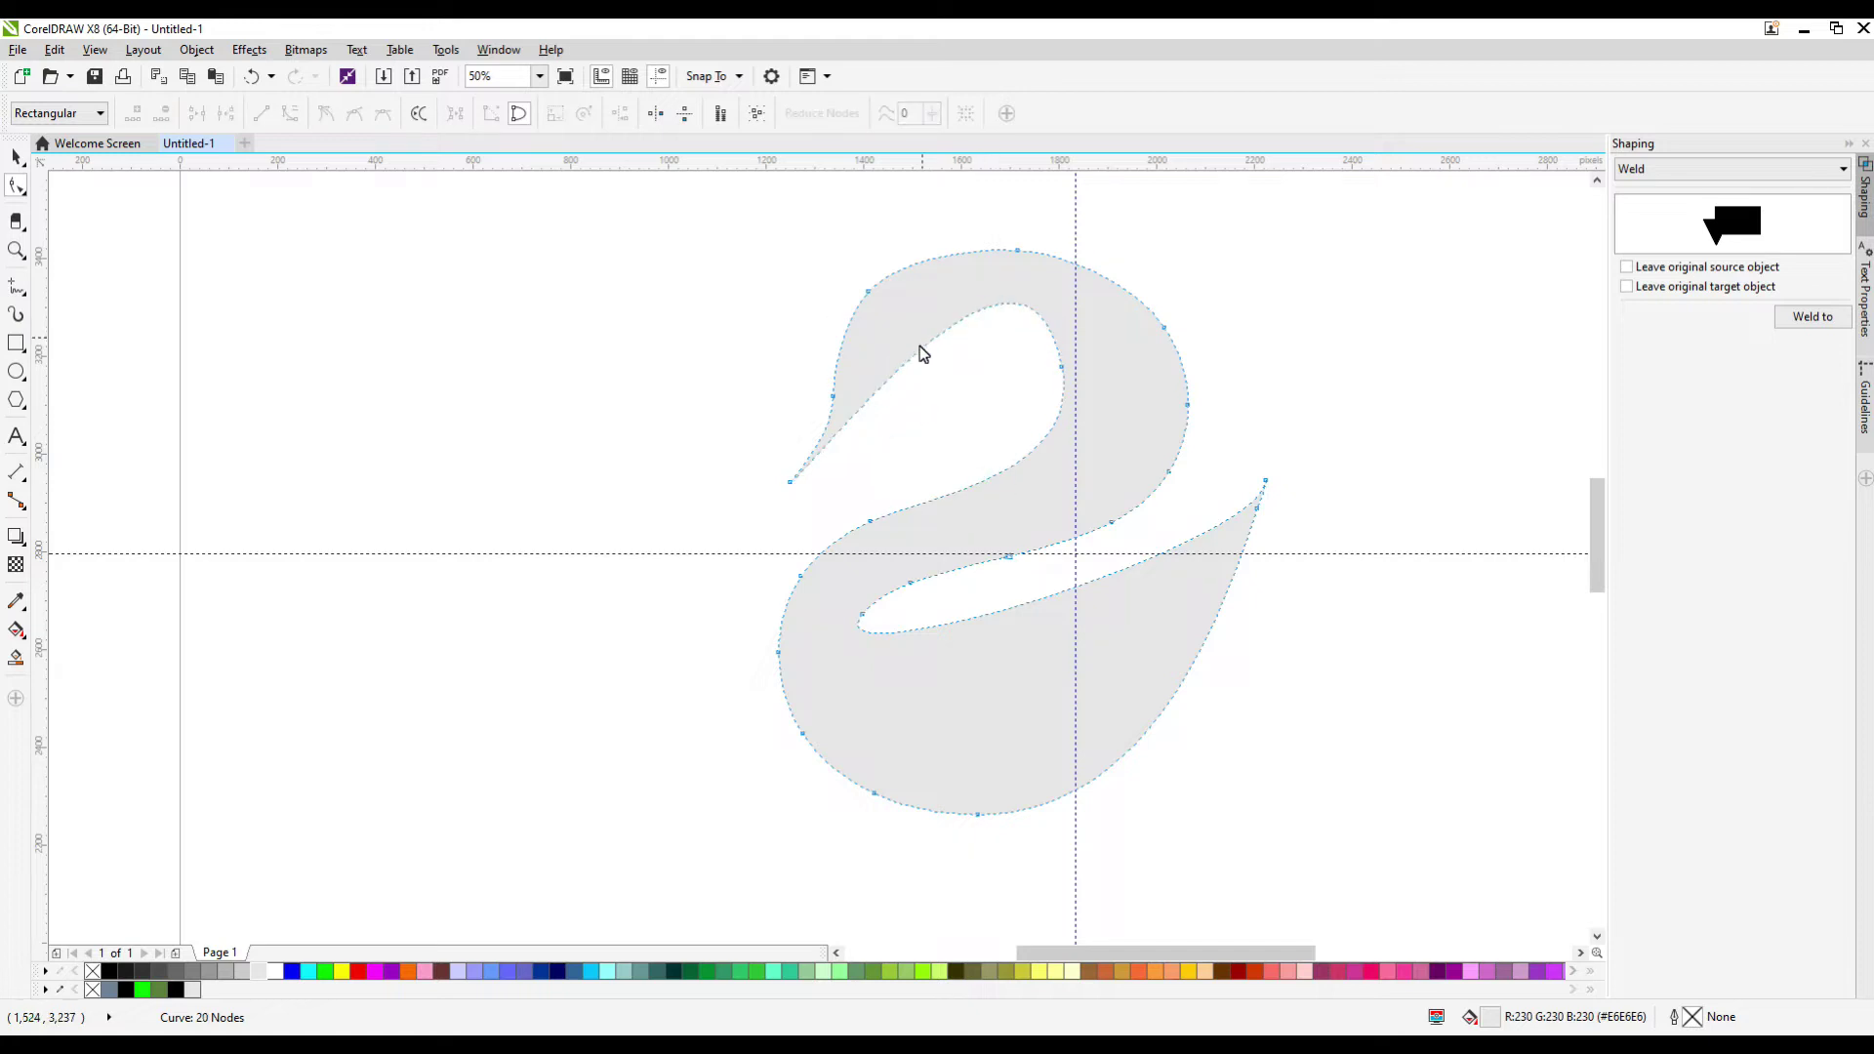
{"action": "double_click", "coordinate": [921, 351]}
{"action": "double_click", "coordinate": [995, 322]}
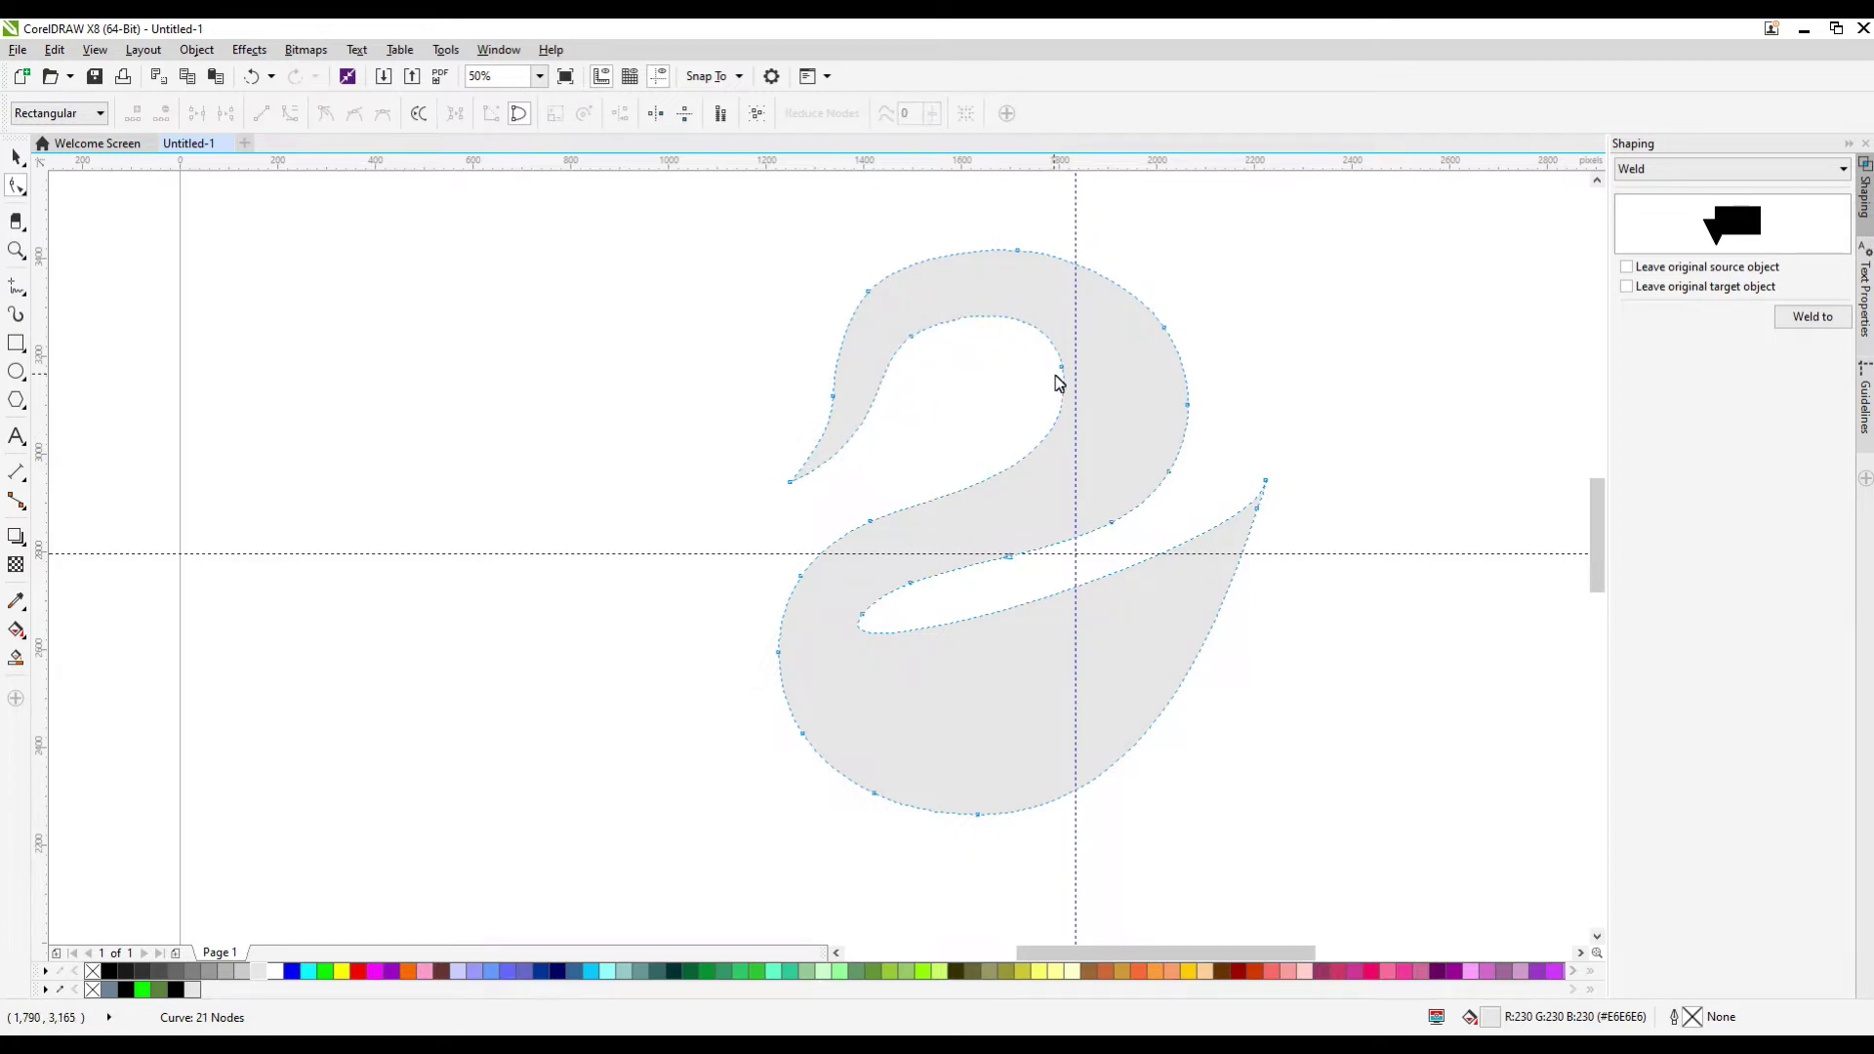
{"action": "left_click_drag", "start_coordinate": [1061, 368], "coordinate": [1025, 359]}
Slim the neck by moving the nodes on its outer edge inward and deleting the surplus ones
{"action": "left_click_drag", "start_coordinate": [1165, 474], "coordinate": [1088, 455]}
{"action": "double_click", "coordinate": [1089, 455]}
{"action": "left_click_drag", "start_coordinate": [1113, 523], "coordinate": [1058, 476]}
{"action": "double_click", "coordinate": [1058, 476]}
{"action": "left_click_drag", "start_coordinate": [1188, 405], "coordinate": [1081, 392]}
{"action": "left_click_drag", "start_coordinate": [1165, 329], "coordinate": [1063, 322]}
{"action": "double_click", "coordinate": [1063, 322]}
{"action": "double_click", "coordinate": [1080, 393]}
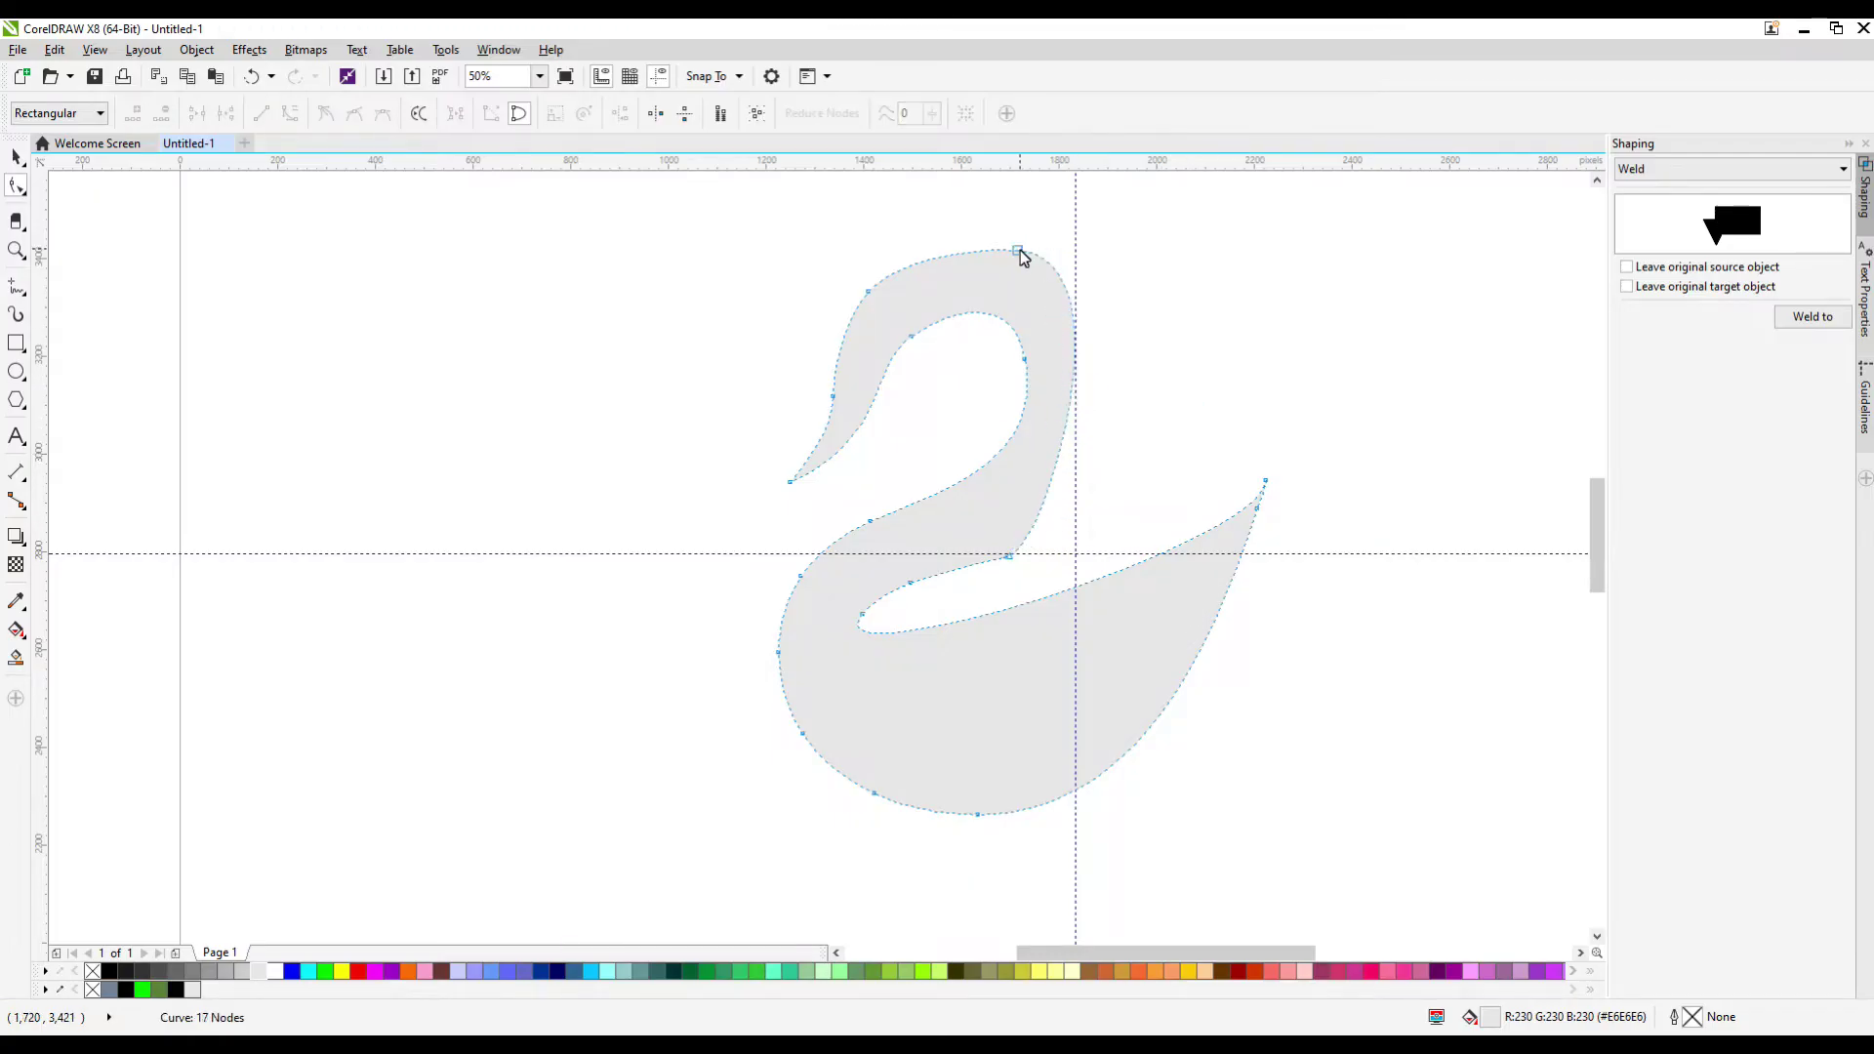
Round the crown and the back of the neck by deleting the old crown and neck-base nodes and lowering the crown slightly
{"action": "double_click", "coordinate": [1019, 252]}
{"action": "left_click_drag", "start_coordinate": [1009, 558], "coordinate": [1009, 526]}
{"action": "double_click", "coordinate": [1009, 526]}
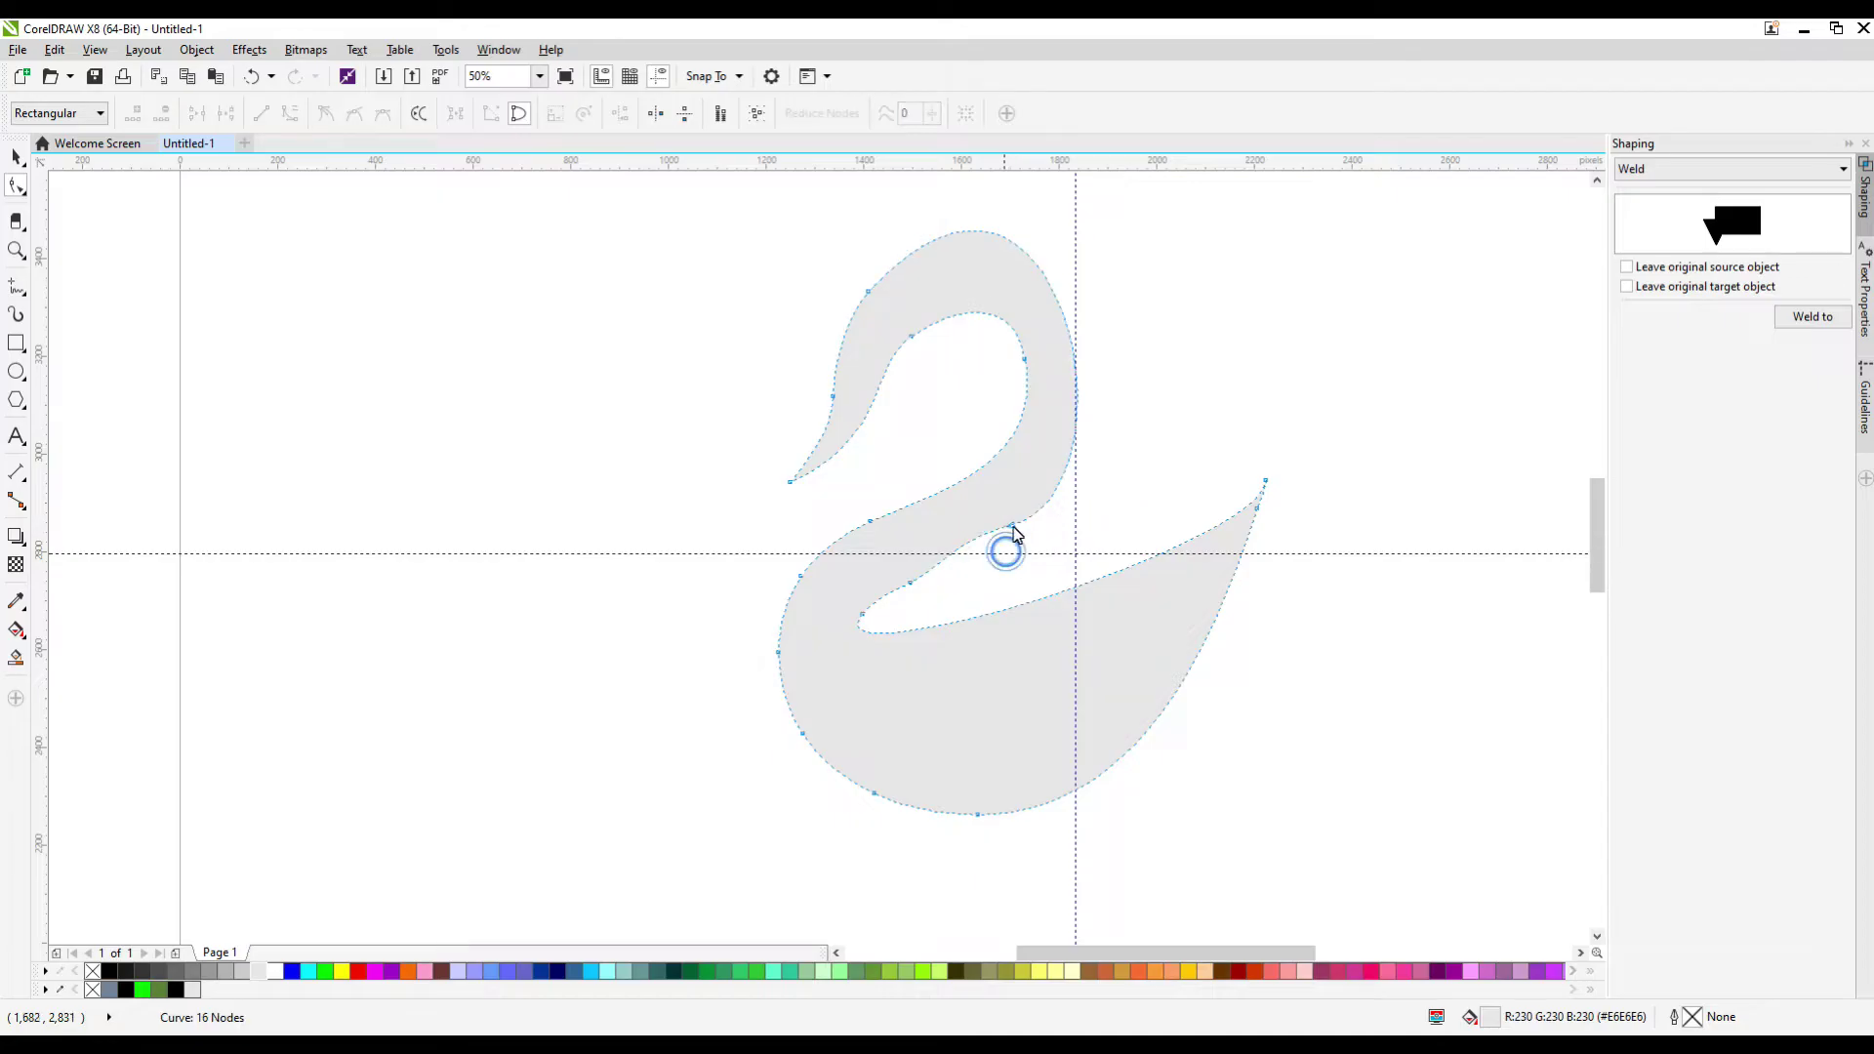
{"action": "left_click_drag", "start_coordinate": [967, 236], "coordinate": [971, 247]}
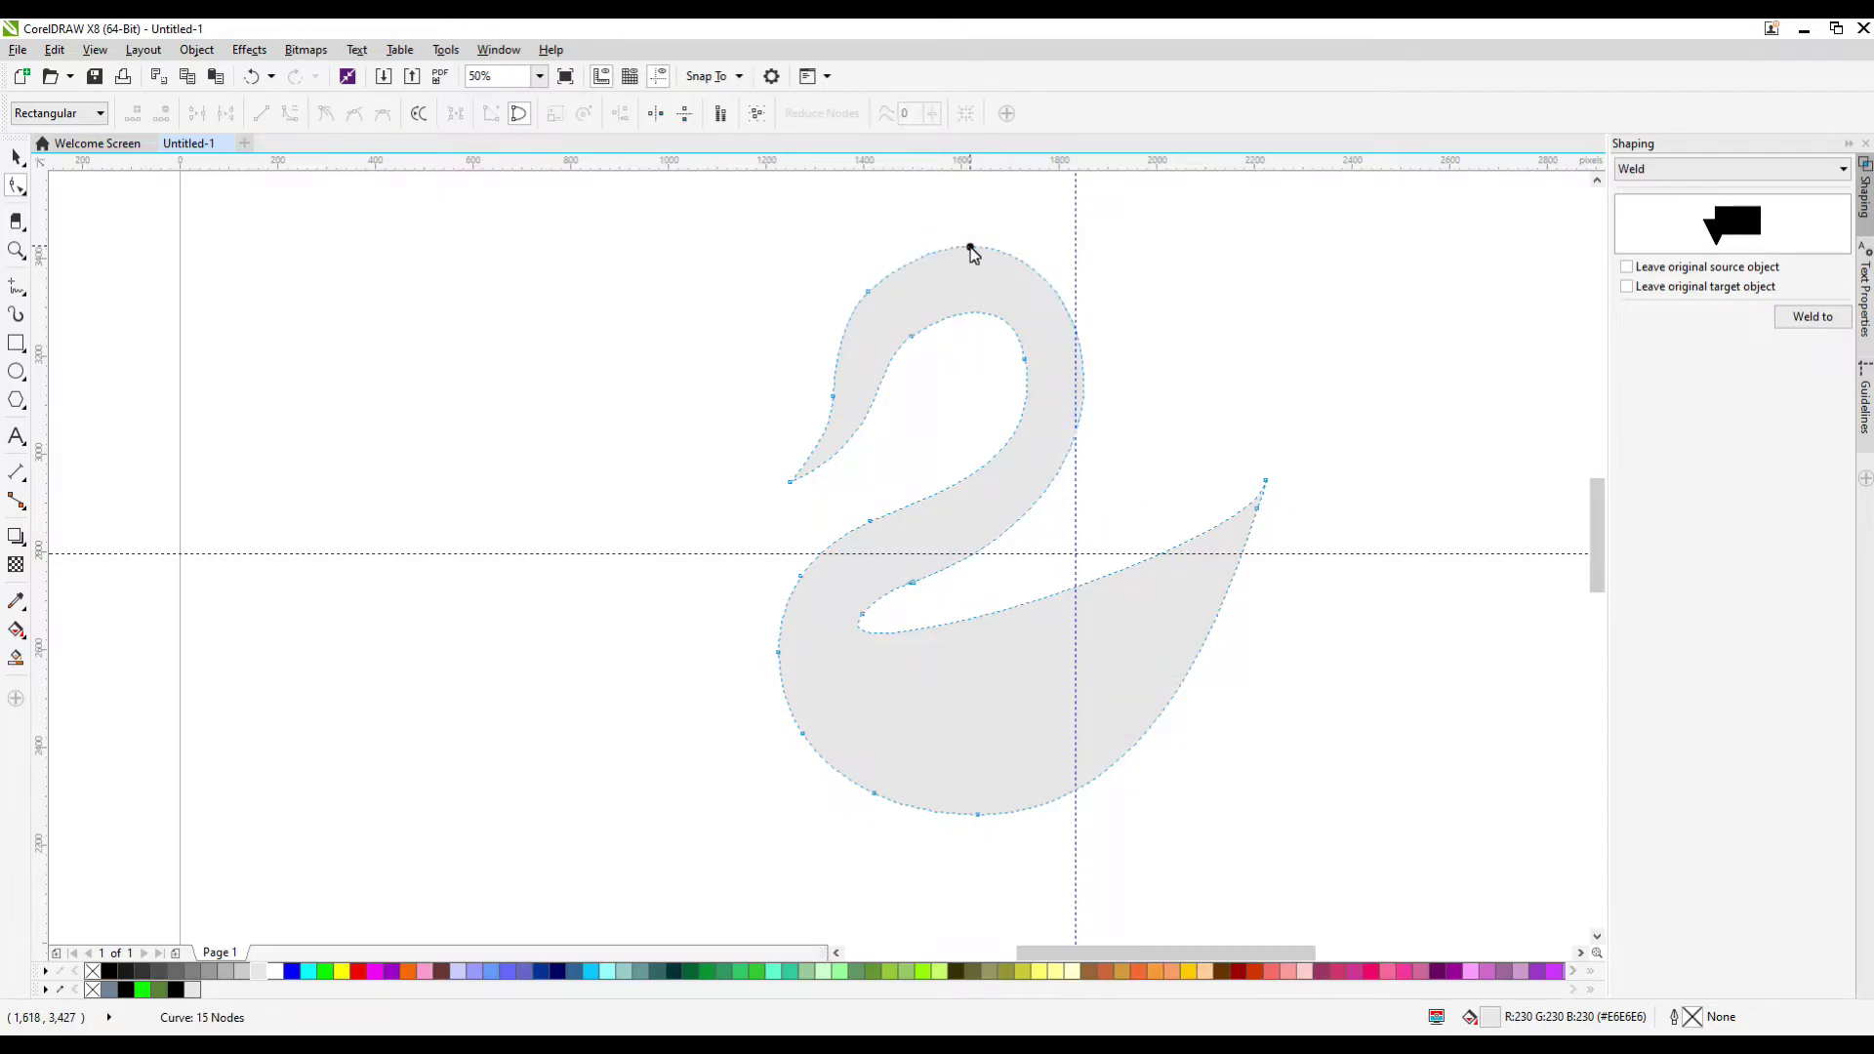
Round the inner curve under the head by replacing its bend node with a lower one and pulling the curve down
{"action": "double_click", "coordinate": [1026, 397]}
{"action": "double_click", "coordinate": [1025, 361]}
{"action": "double_click", "coordinate": [1000, 318]}
{"action": "left_click_drag", "start_coordinate": [999, 318], "coordinate": [998, 331]}
{"action": "double_click", "coordinate": [998, 331]}
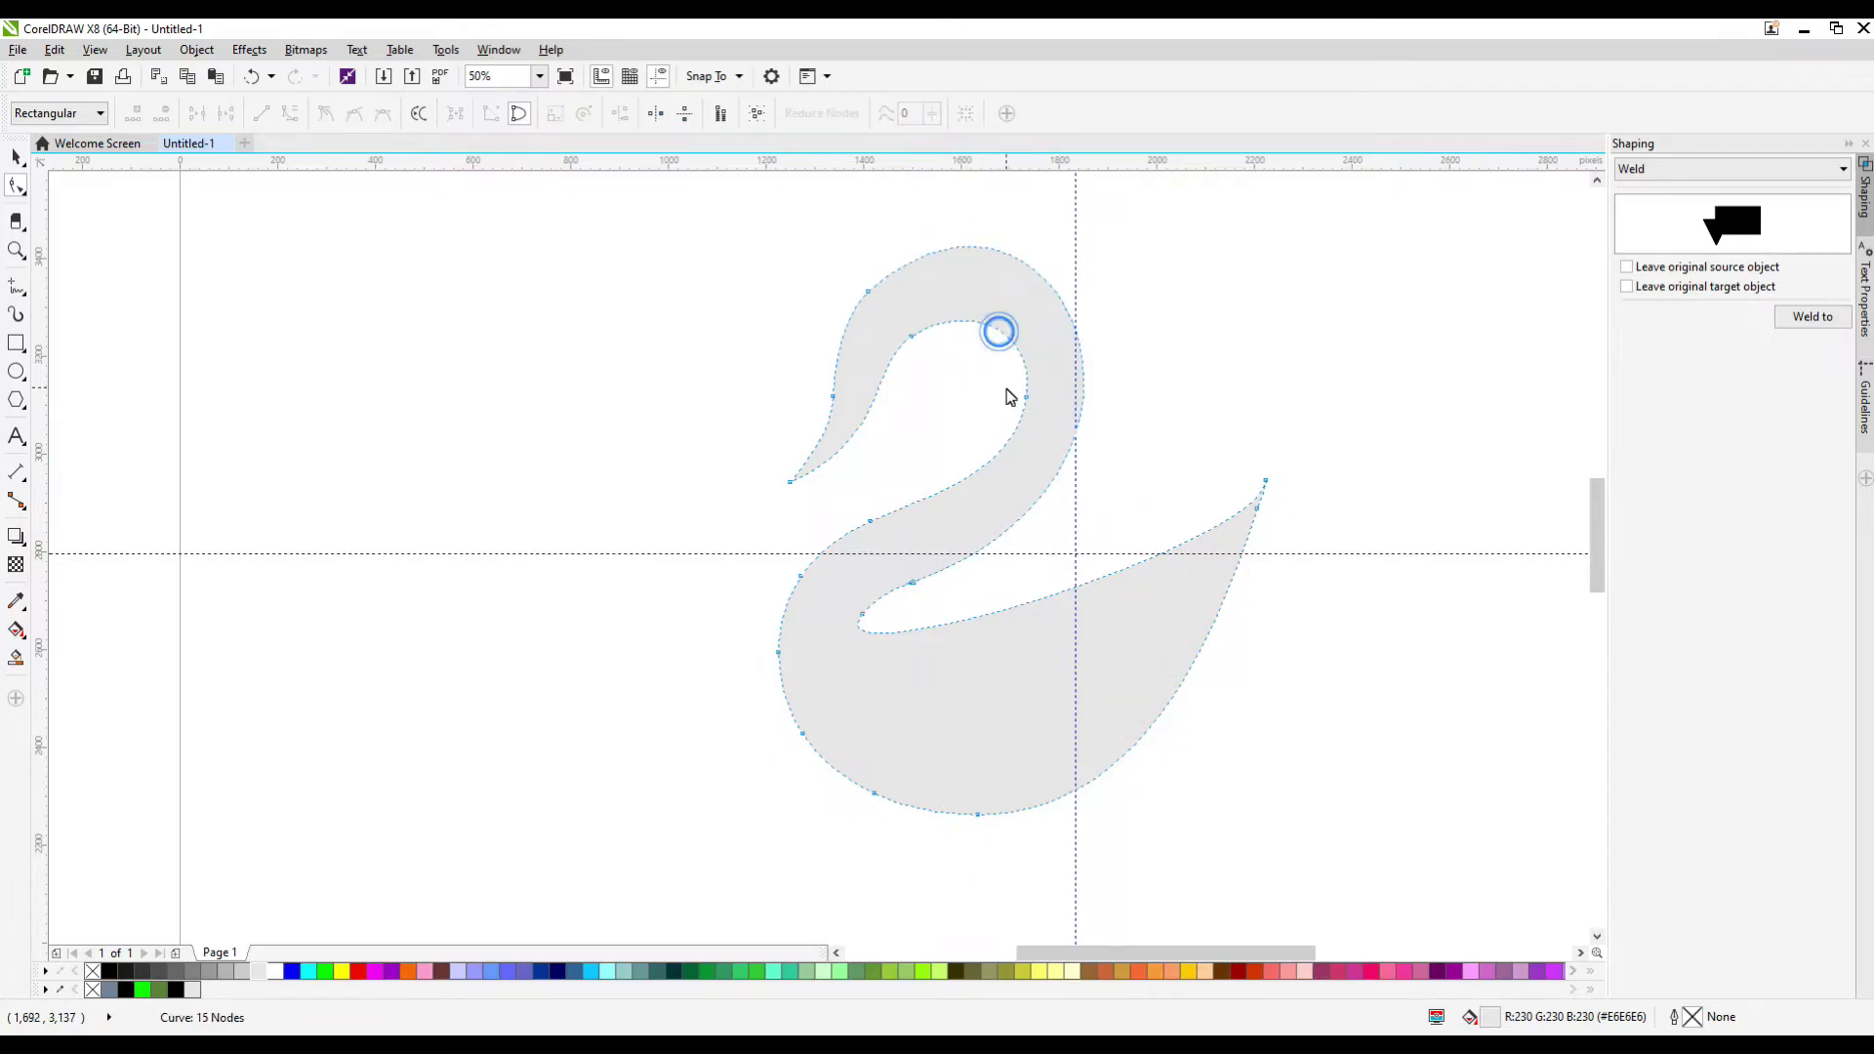
Broaden the tail by raising a node on its upper edge, and smooth its lower edge by deleting surplus nodes
{"action": "left_click_drag", "start_coordinate": [866, 634], "coordinate": [980, 635]}
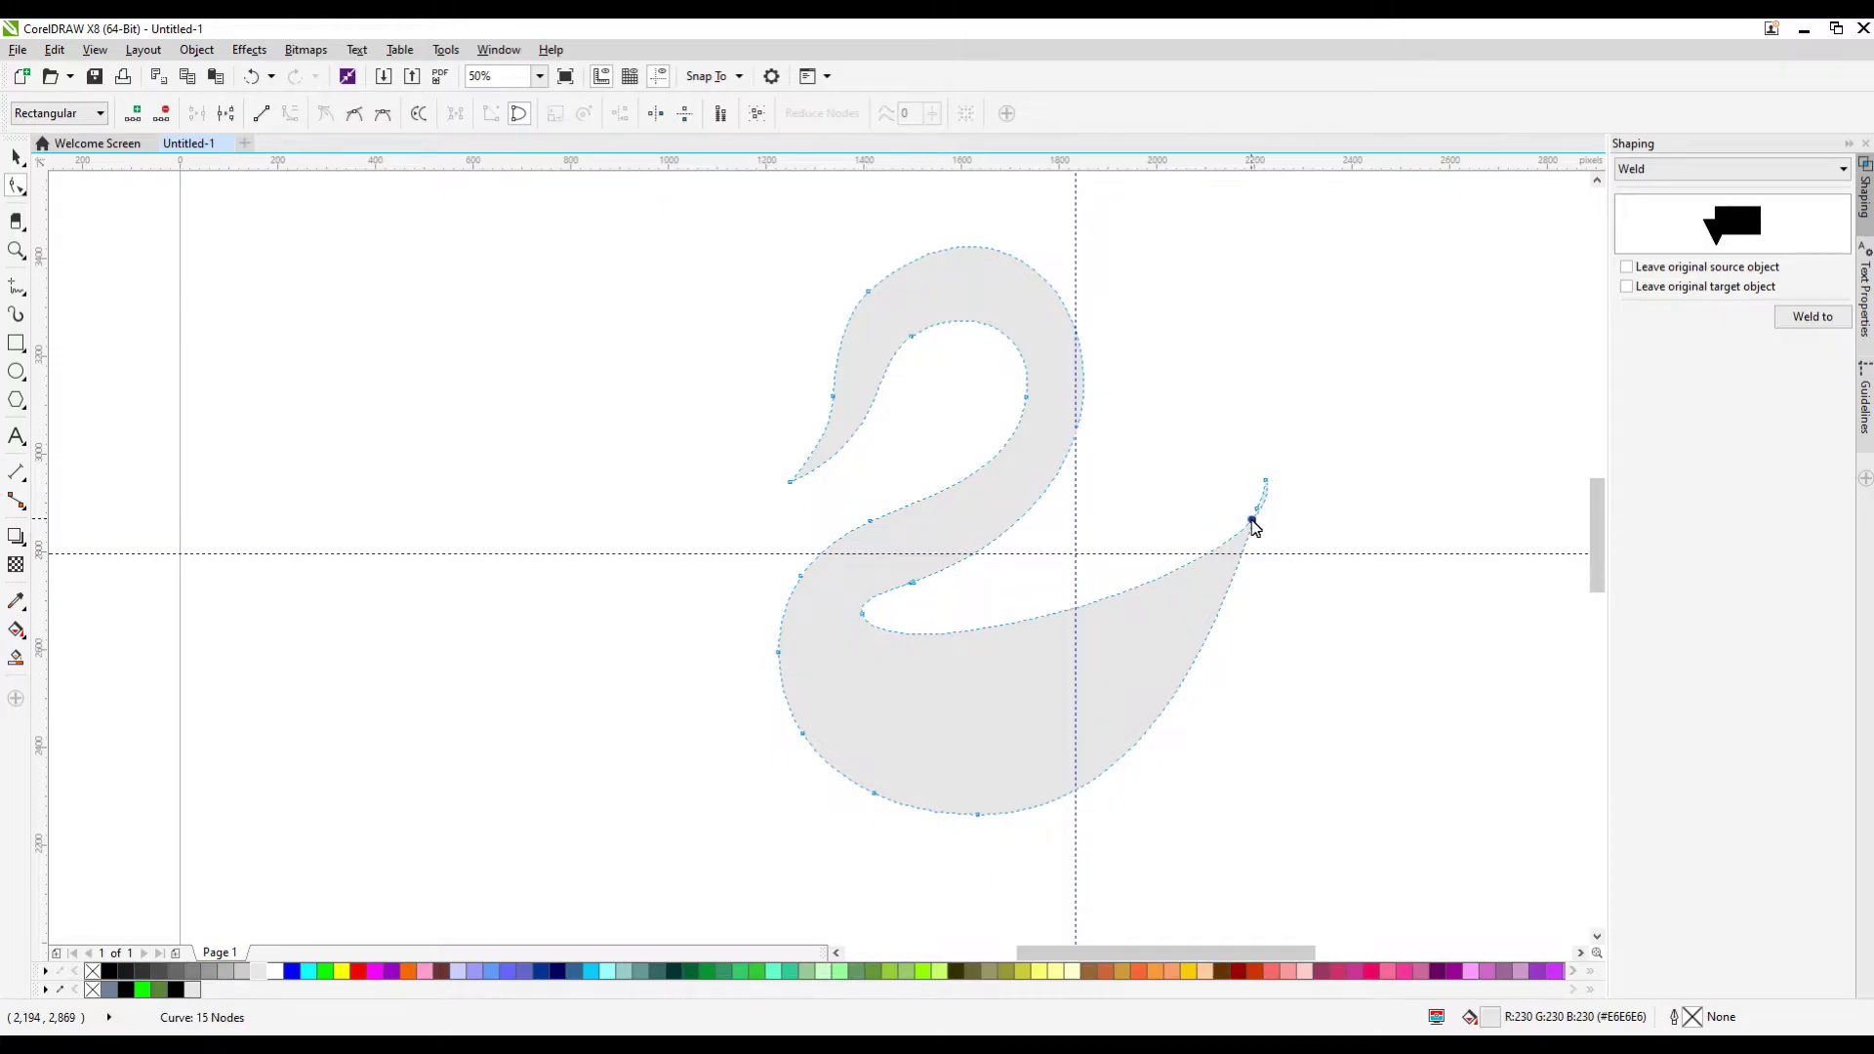
{"action": "left_click_drag", "start_coordinate": [1254, 526], "coordinate": [1158, 499]}
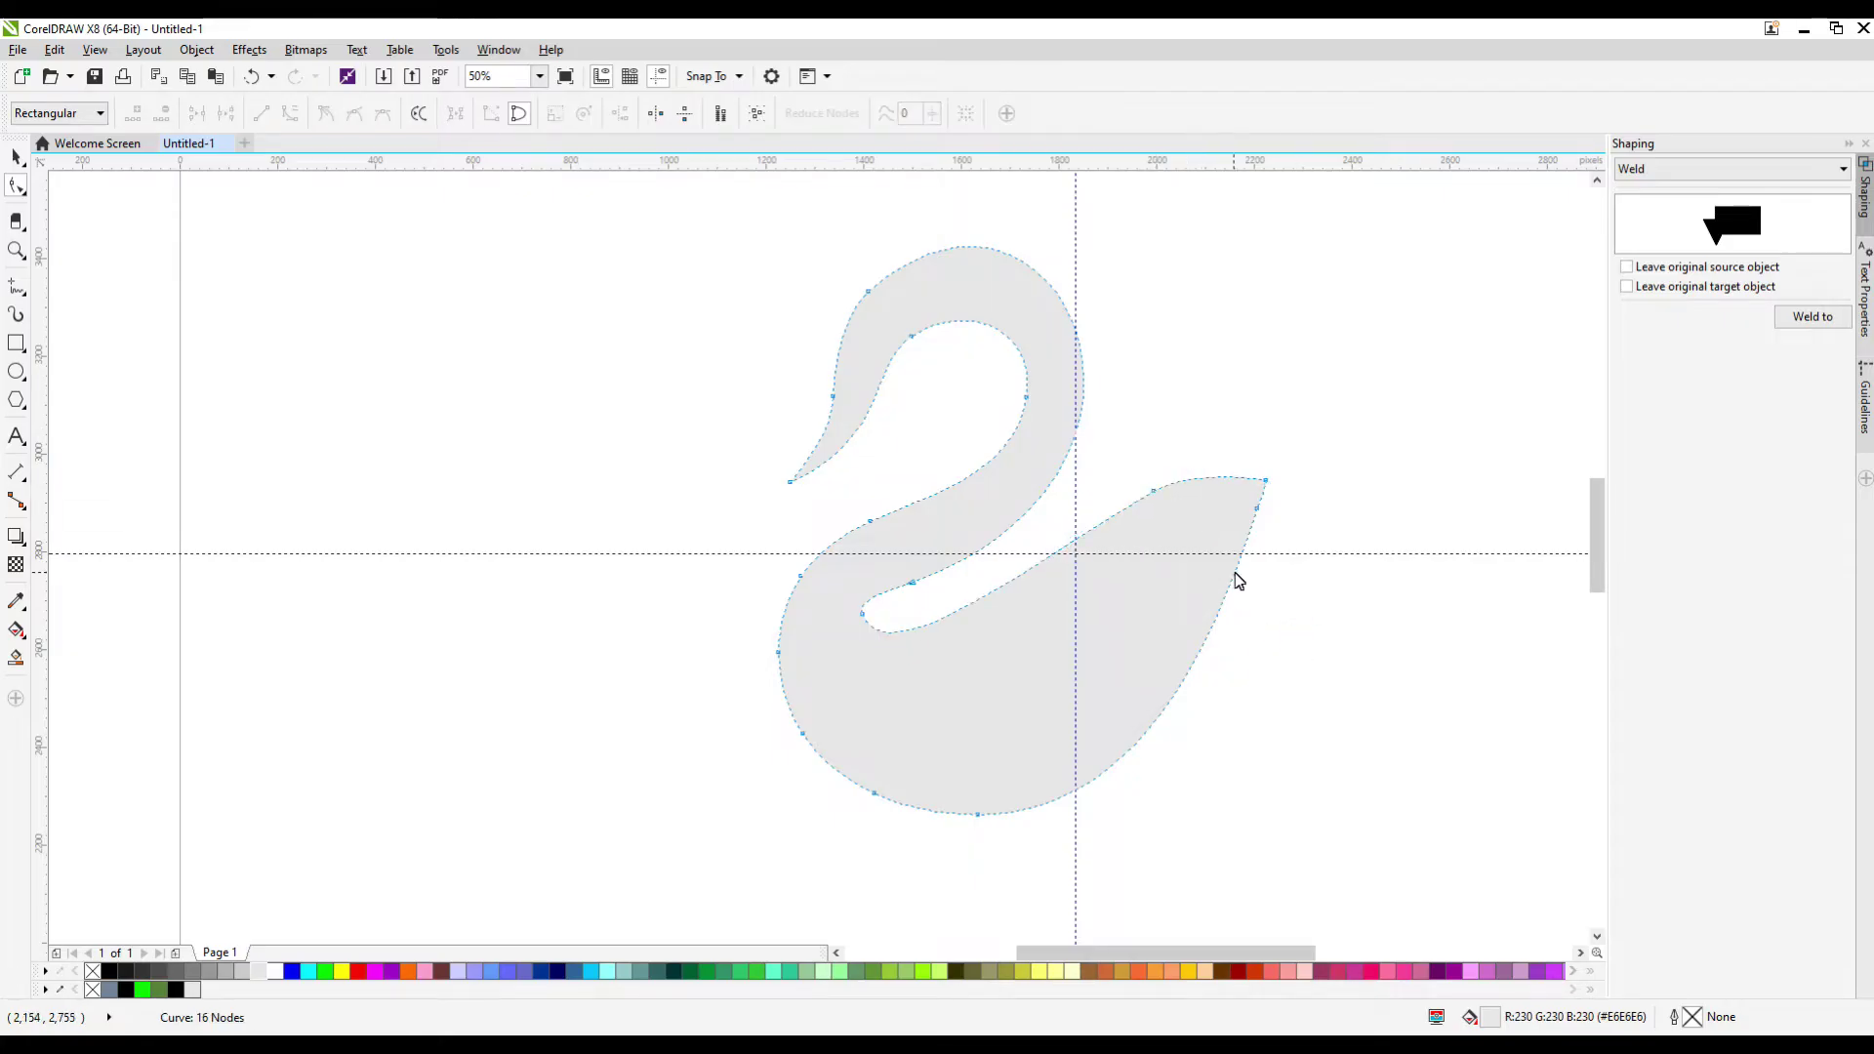
{"action": "mouse_move", "coordinate": [1234, 577]}
{"action": "left_mouse_down"}
{"action": "mouse_move", "coordinate": [1254, 516]}
{"action": "mouse_move", "coordinate": [1222, 518]}
{"action": "mouse_move", "coordinate": [1203, 567]}
{"action": "left_mouse_up"}
{"action": "left_click", "coordinate": [1201, 560]}
{"action": "key", "text": "Delete"}
{"action": "key", "text": "Delete"}
Flatten the belly by deleting its lower-left nodes and moving the remaining one to the underside
{"action": "left_click_drag", "start_coordinate": [979, 814], "coordinate": [960, 787]}
{"action": "key", "text": "Delete"}
{"action": "left_click", "coordinate": [875, 793]}
{"action": "key", "text": "Delete"}
{"action": "left_click_drag", "start_coordinate": [806, 742], "coordinate": [1009, 794]}
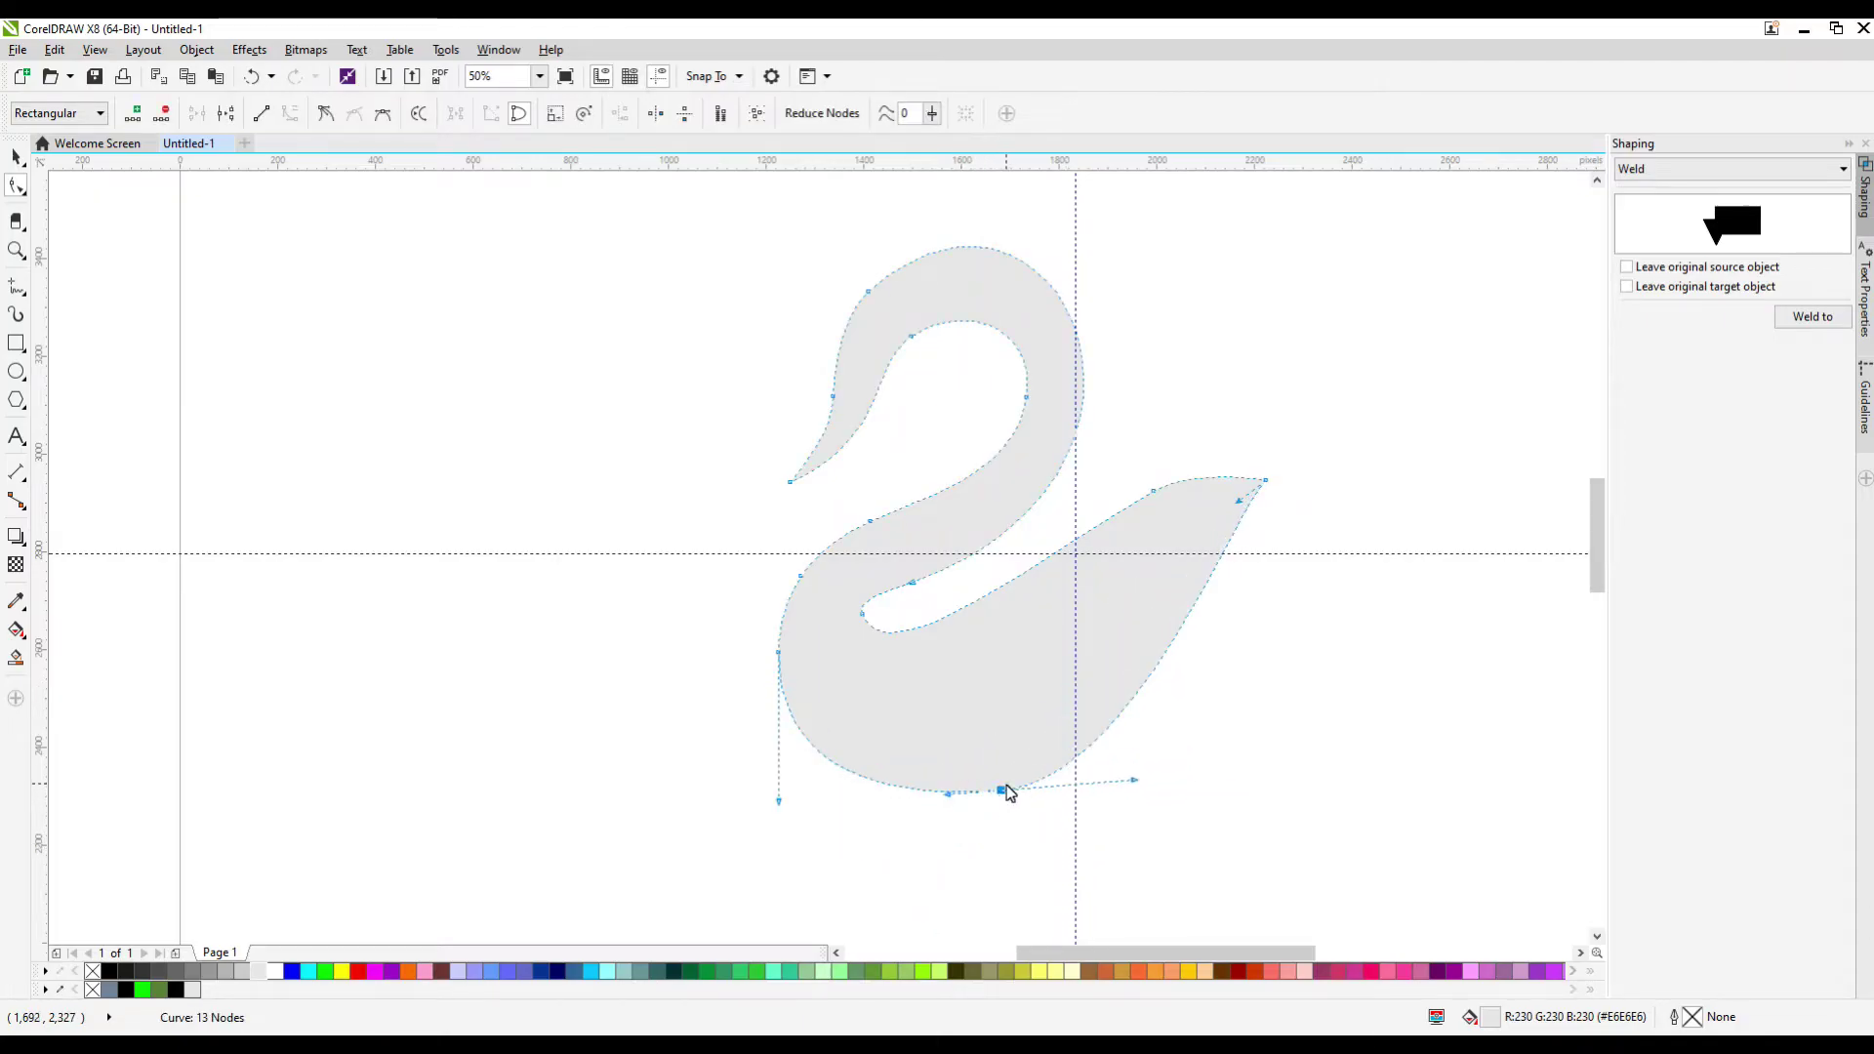
Shorten the notch between neck and body, and replace the underside node with one further left along the belly
{"action": "left_click_drag", "start_coordinate": [862, 614], "coordinate": [884, 616]}
{"action": "left_click", "coordinate": [907, 674]}
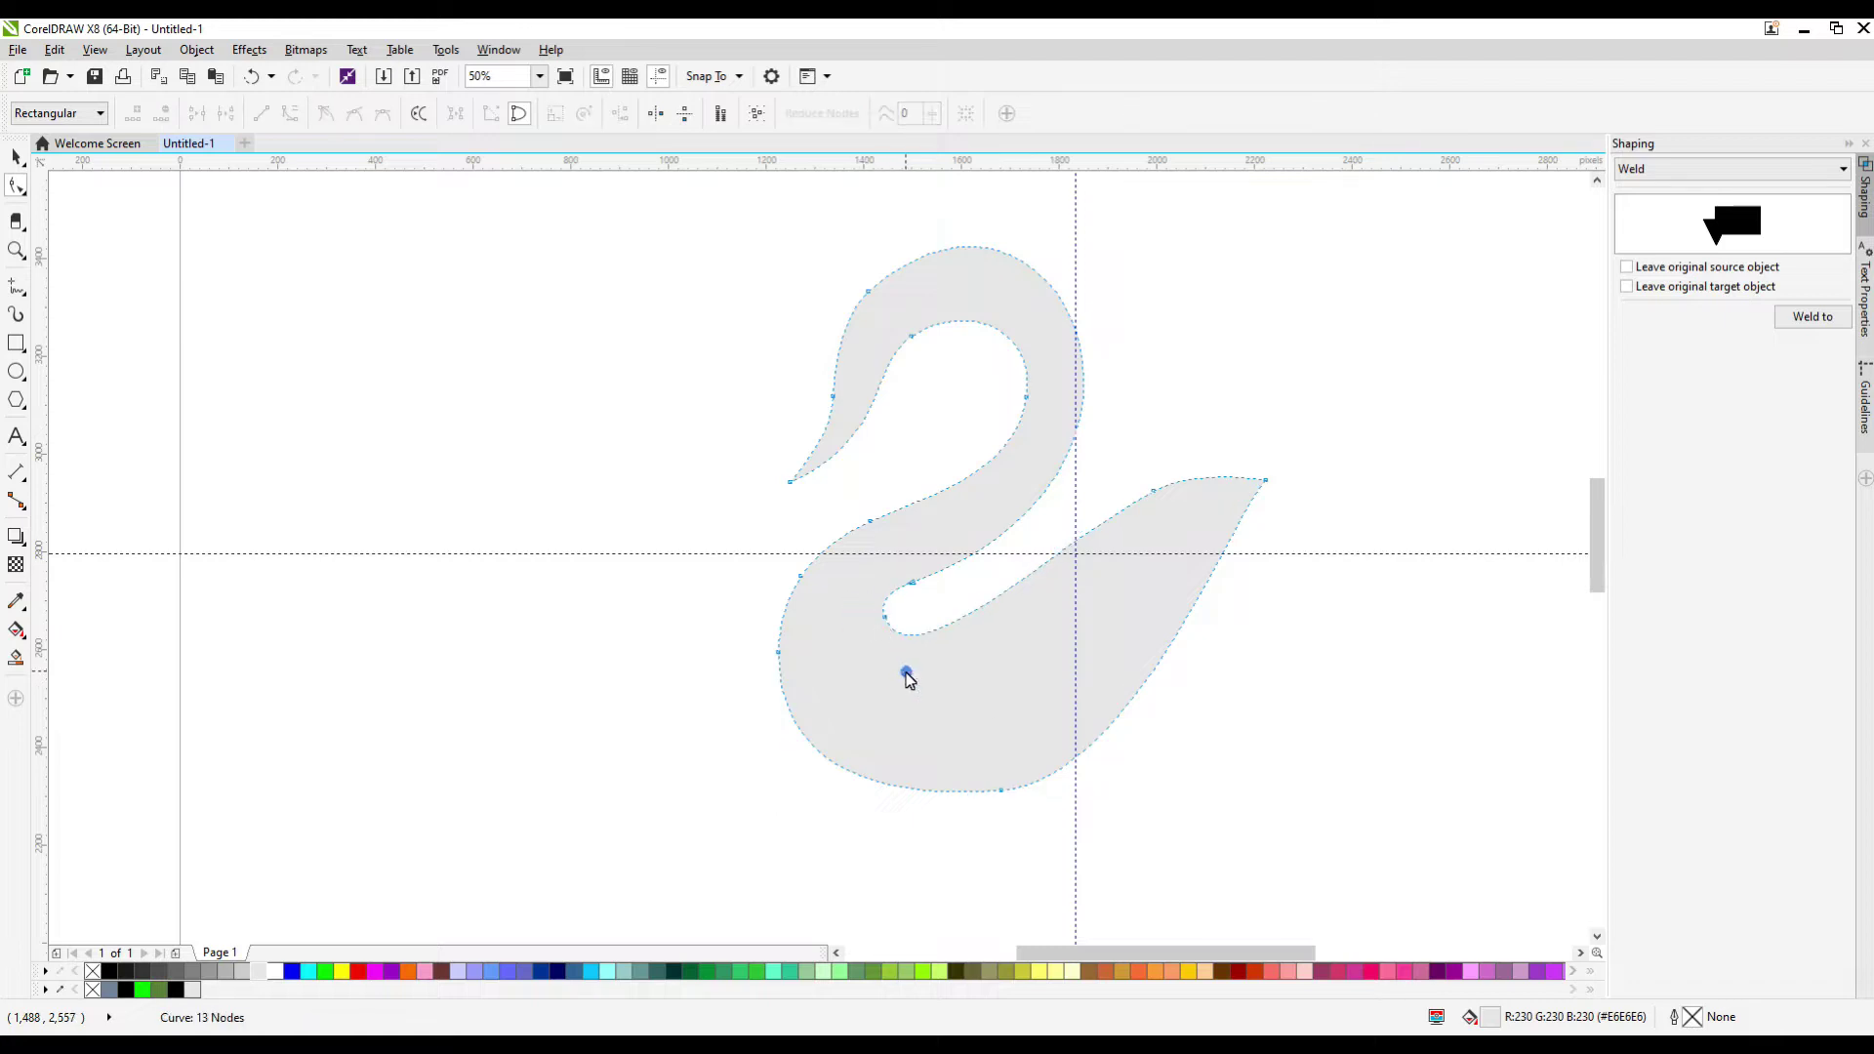
{"action": "double_click", "coordinate": [930, 791]}
{"action": "double_click", "coordinate": [1000, 792]}
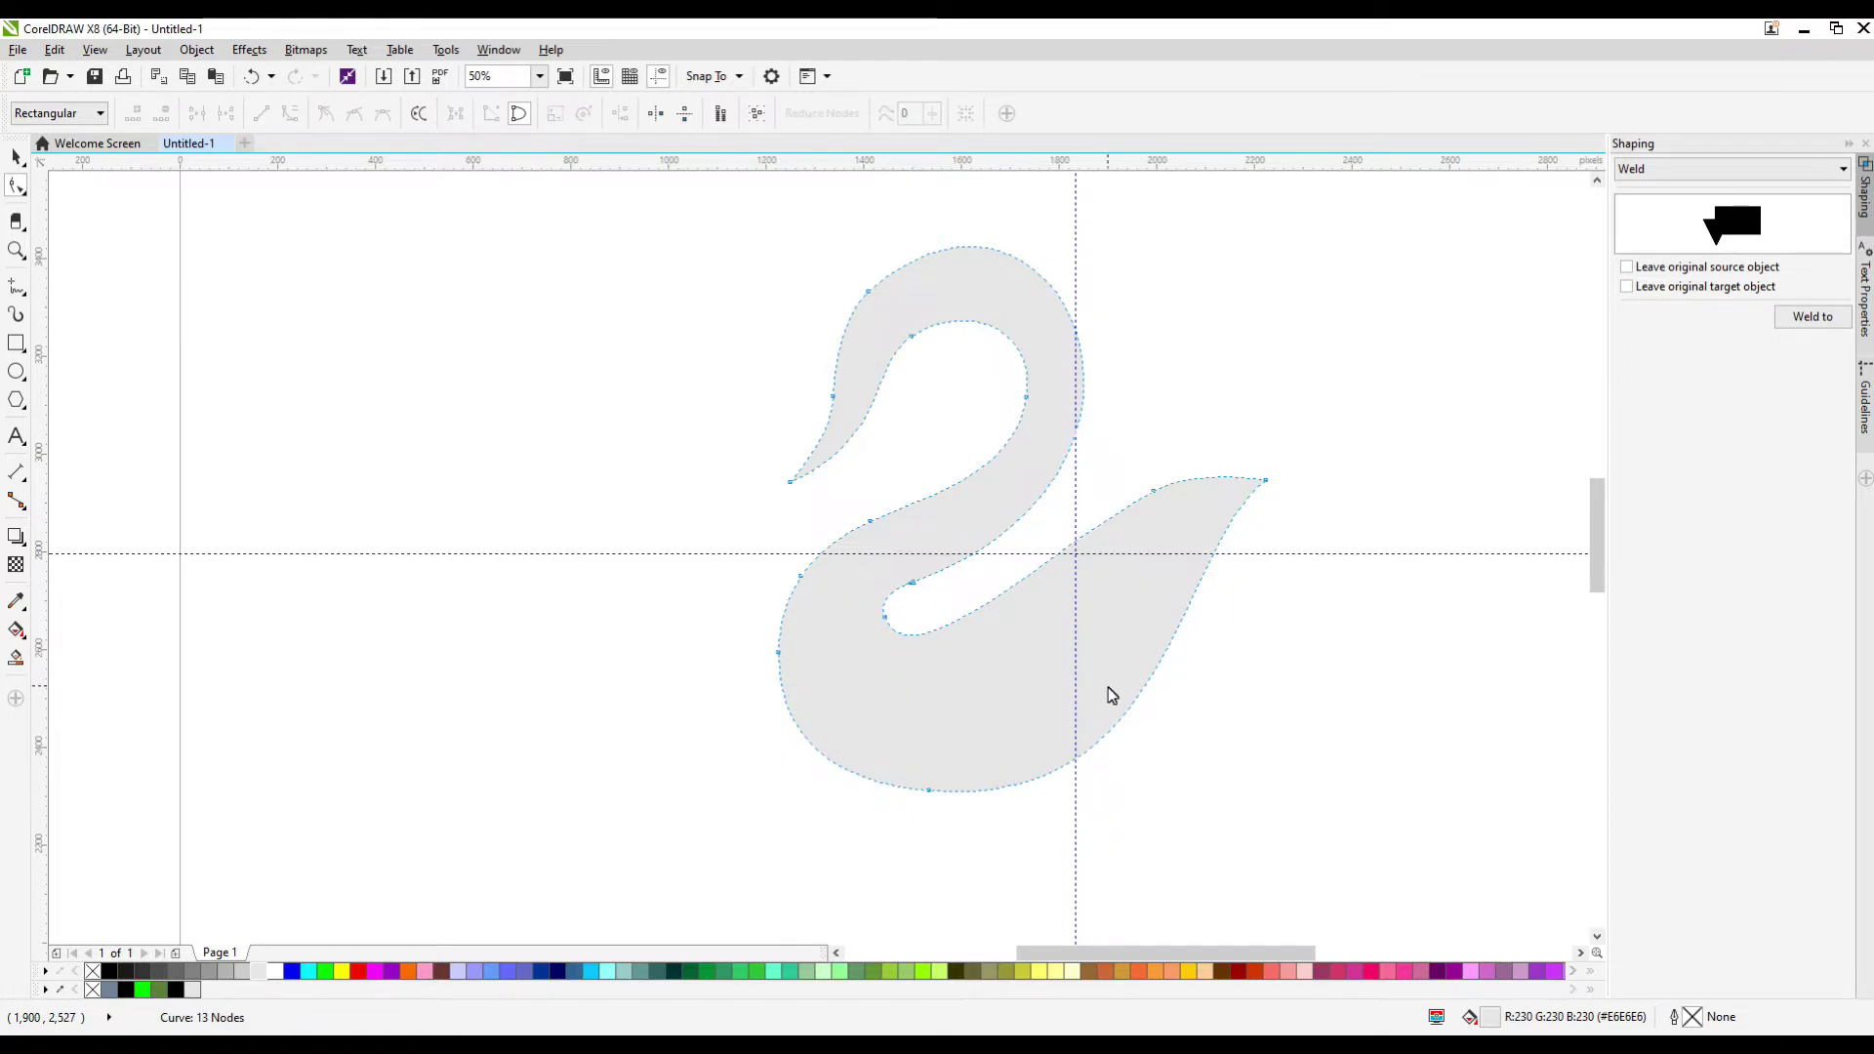
Raise the upper edge of the back and tail into a fuller curve and delete the surplus nodes on it
{"action": "left_click_drag", "start_coordinate": [1064, 559], "coordinate": [1058, 531]}
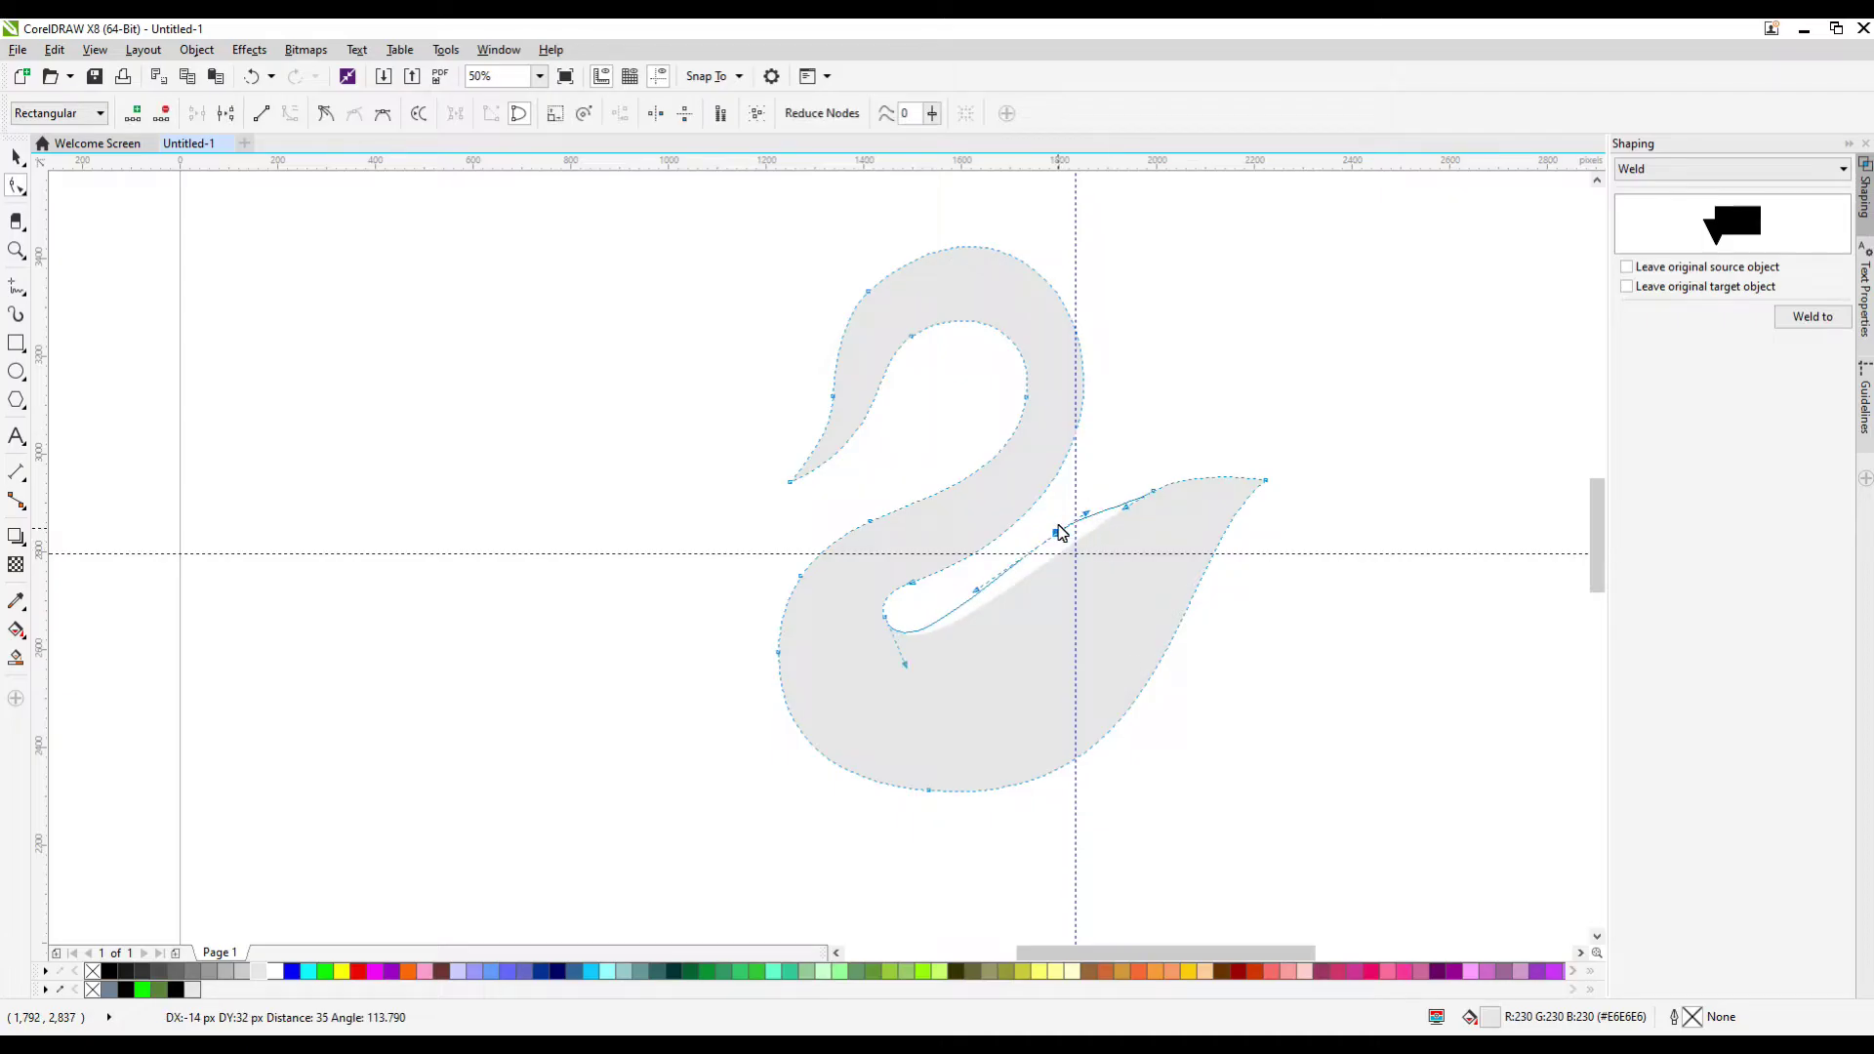
{"action": "mouse_move", "coordinate": [1155, 493]}
{"action": "left_mouse_down"}
{"action": "mouse_move", "coordinate": [1140, 512]}
{"action": "mouse_move", "coordinate": [1142, 480]}
{"action": "left_mouse_up"}
{"action": "double_click", "coordinate": [1136, 505]}
{"action": "left_click", "coordinate": [1040, 539]}
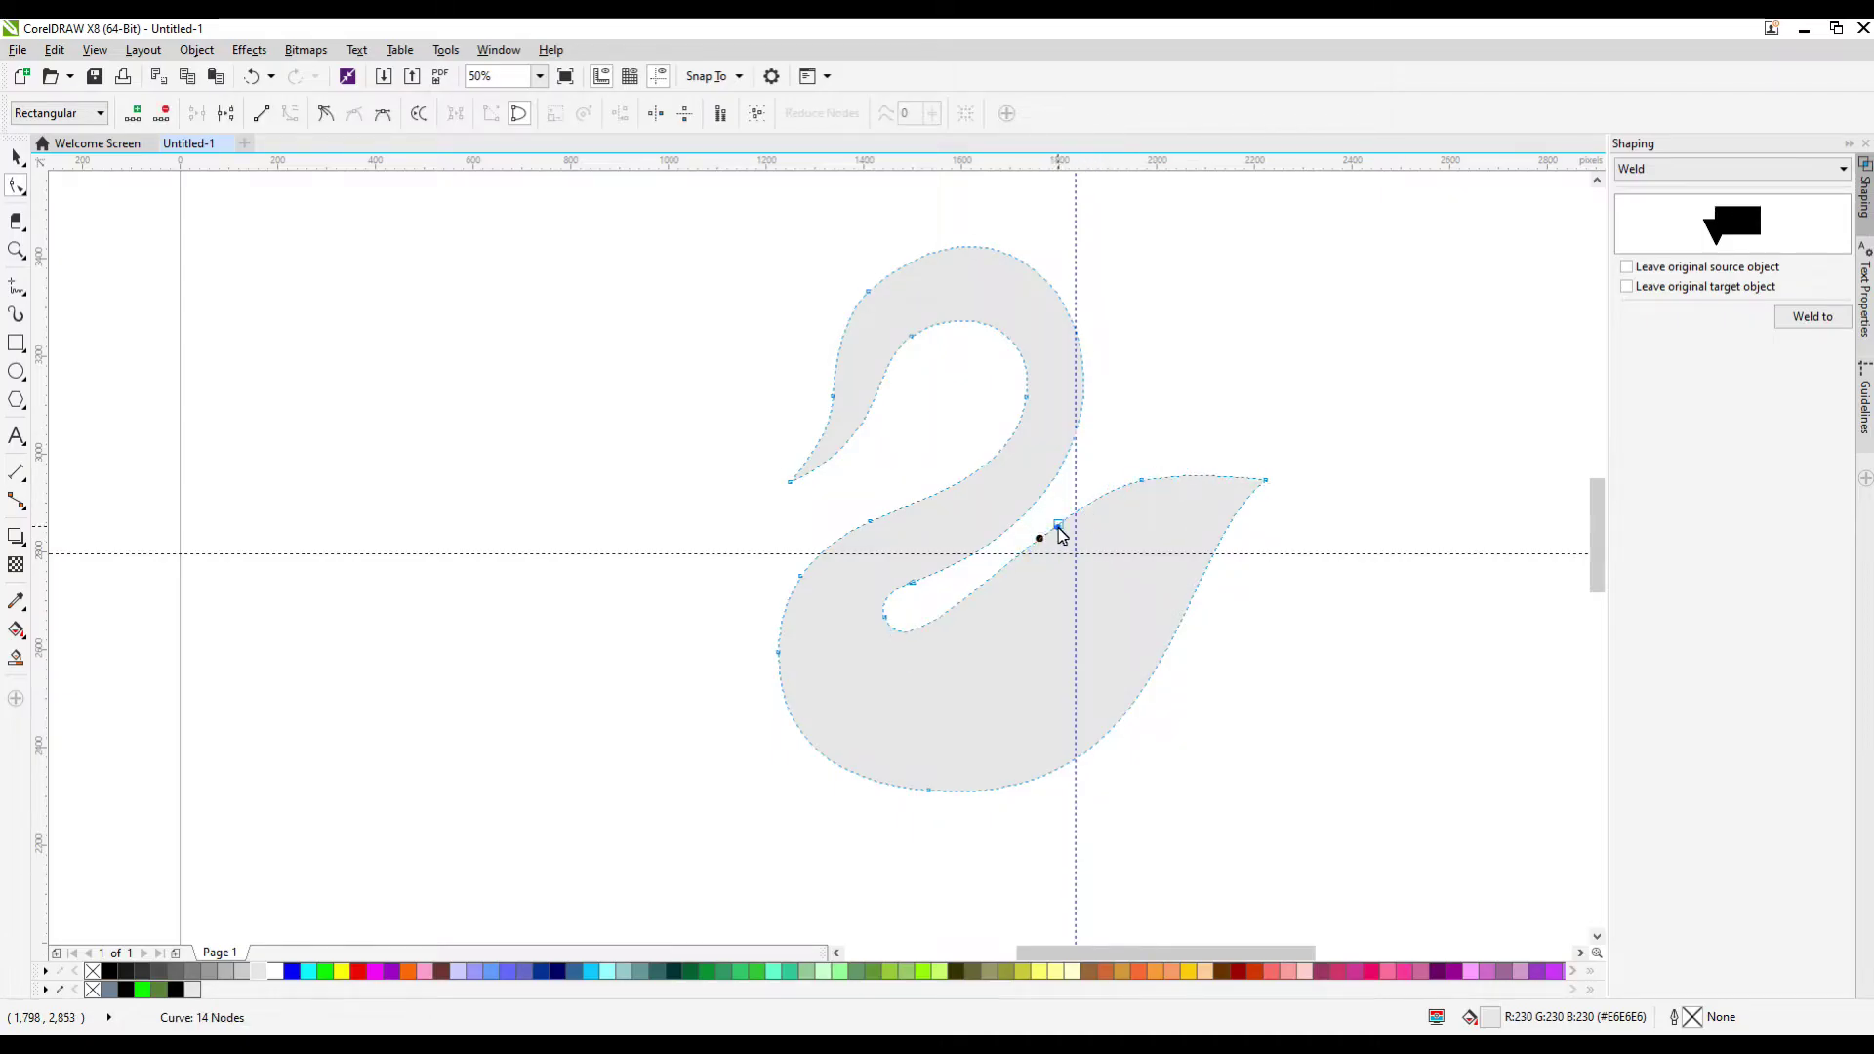
{"action": "key", "text": "Delete"}
Pull a new node on the tail's lower edge inward, and flatten the crown of the head by lowering its upper nodes
{"action": "double_click", "coordinate": [1218, 548]}
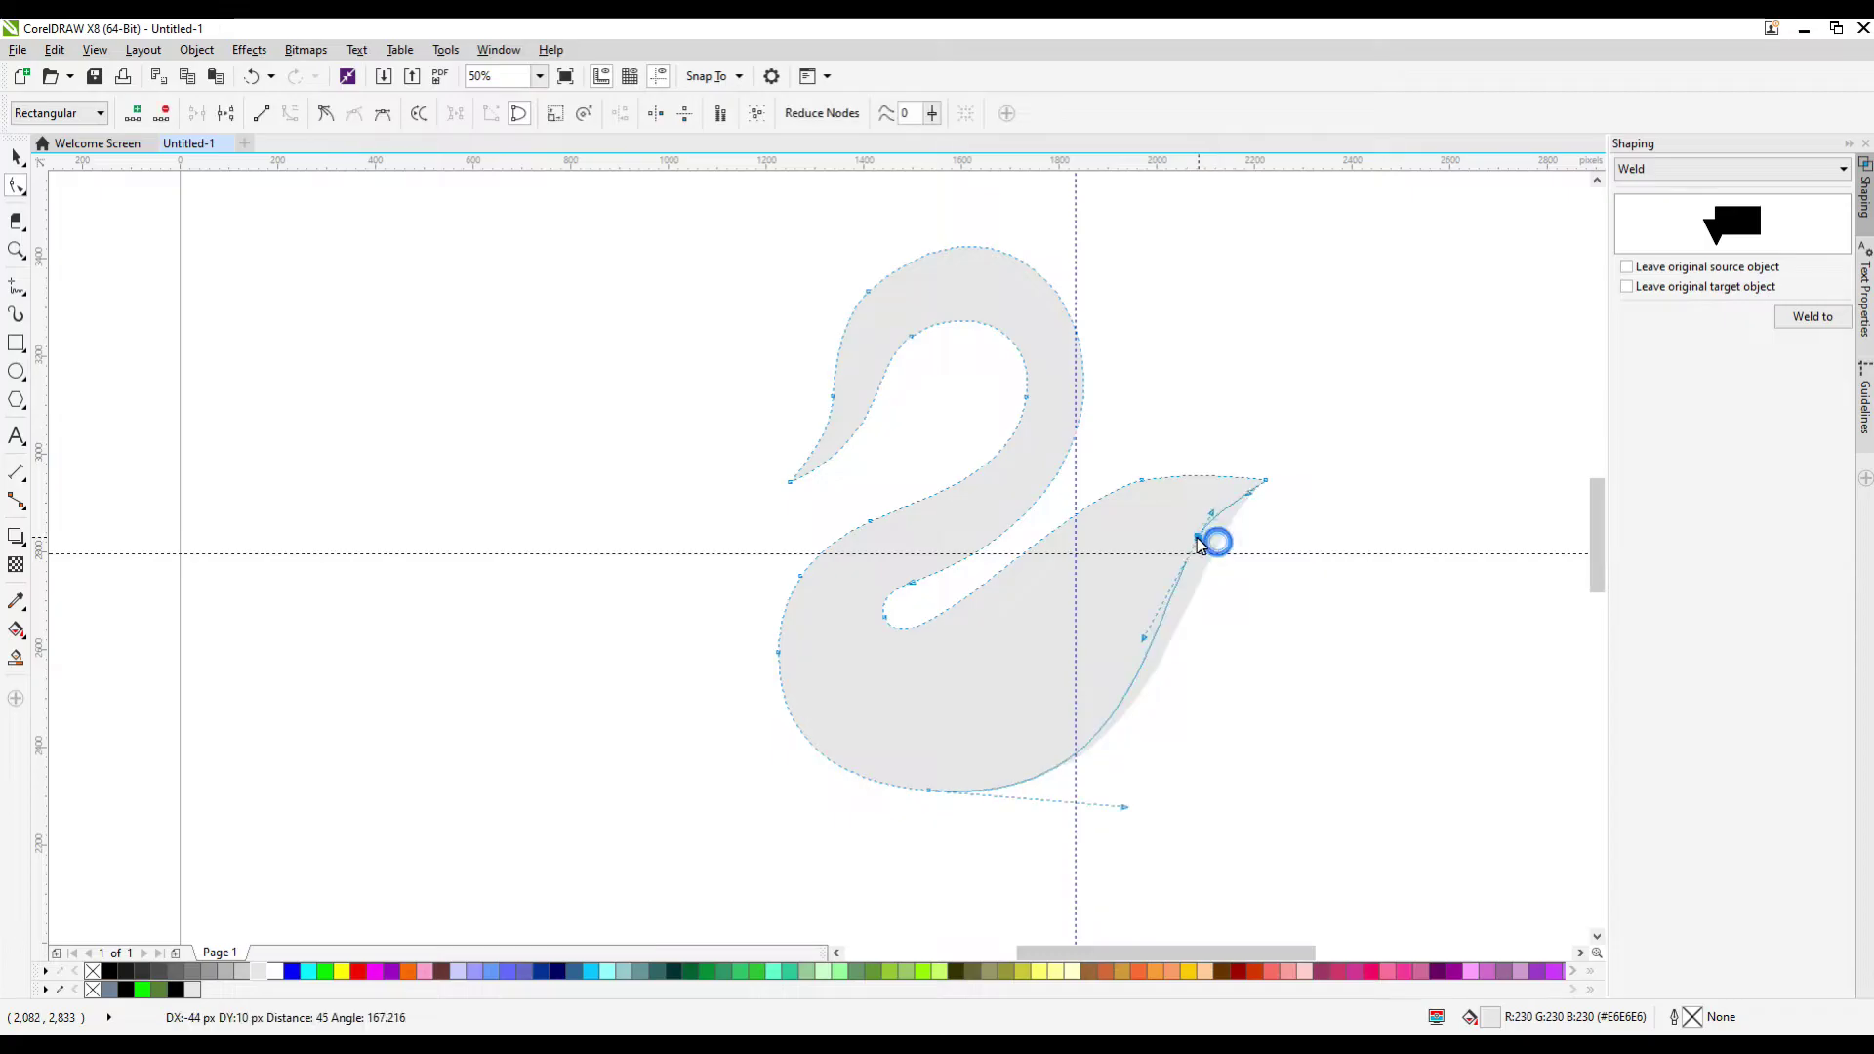
{"action": "left_click_drag", "start_coordinate": [868, 291], "coordinate": [874, 304]}
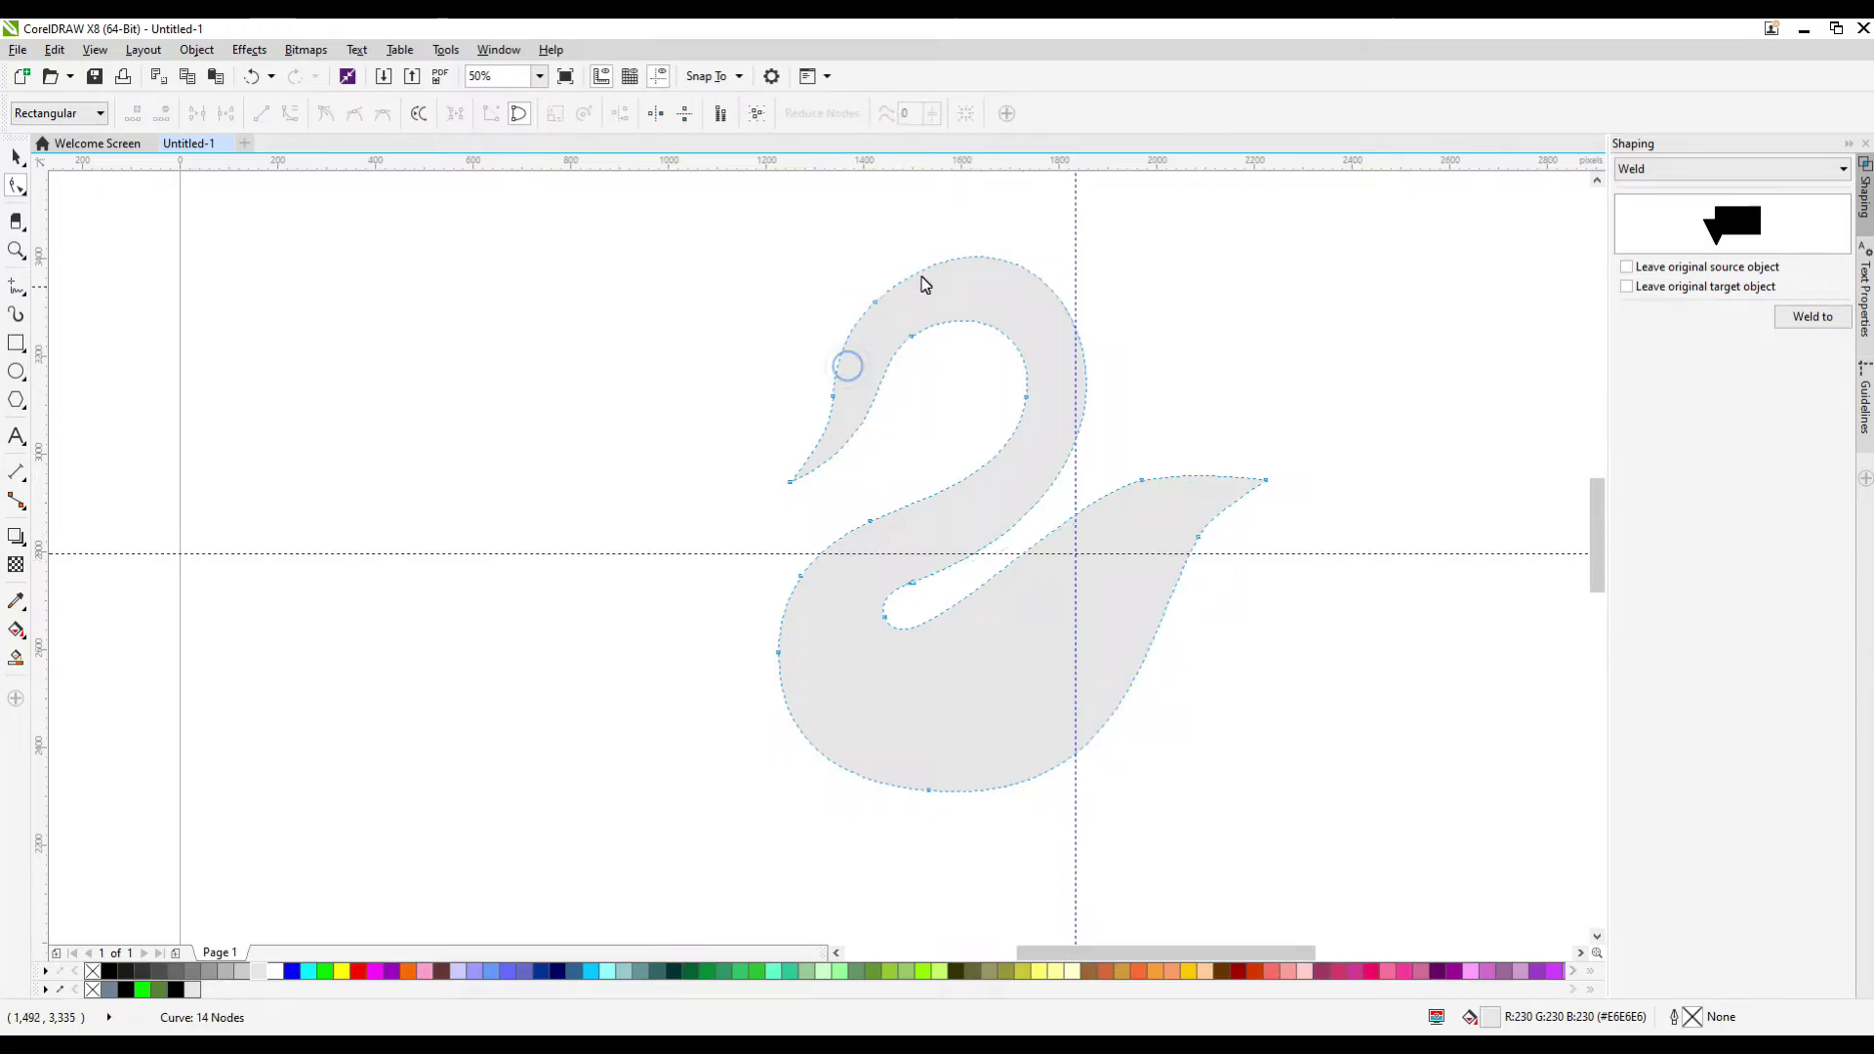
{"action": "double_click", "coordinate": [975, 258]}
{"action": "left_click_drag", "start_coordinate": [974, 258], "coordinate": [976, 276]}
Round out the forehead by reworking its outer edge with new nodes, and delete the surplus nodes there
{"action": "left_click", "coordinate": [853, 329]}
{"action": "double_click", "coordinate": [852, 329]}
{"action": "left_click_drag", "start_coordinate": [852, 329], "coordinate": [841, 323]}
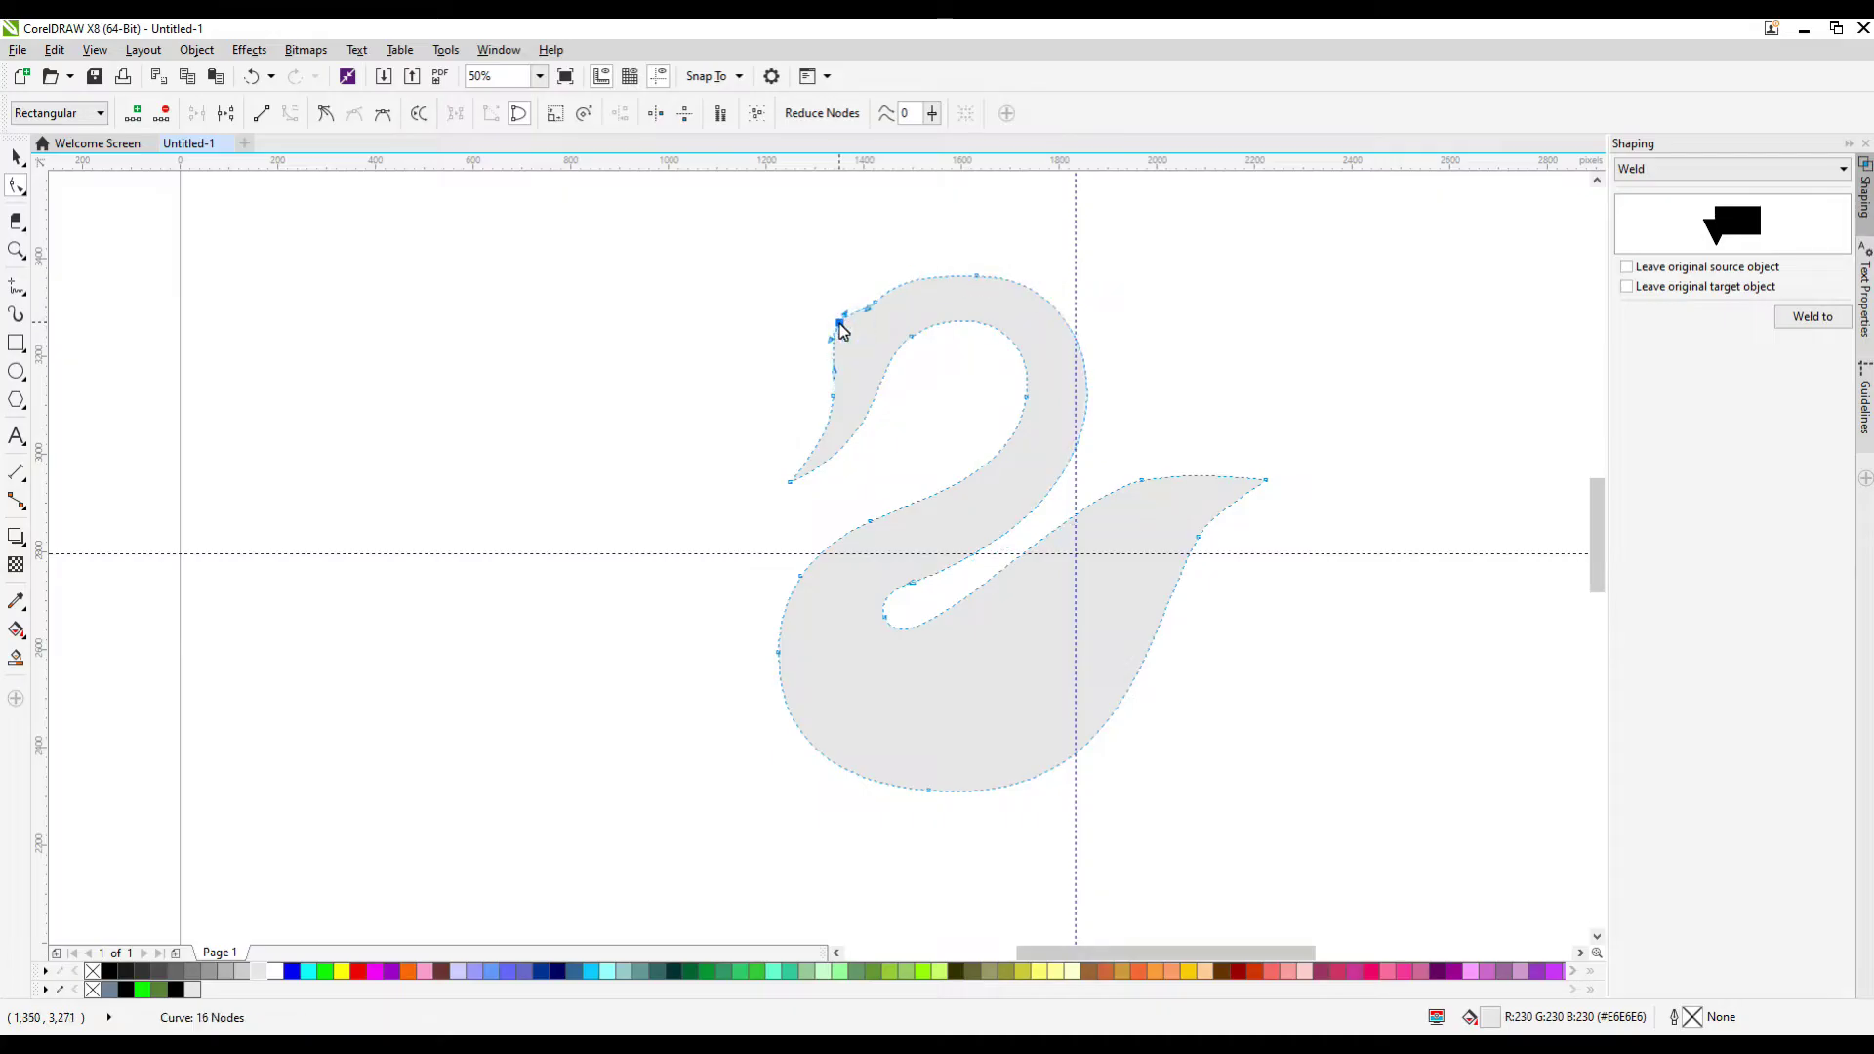
{"action": "double_click", "coordinate": [840, 323]}
{"action": "double_click", "coordinate": [921, 279]}
{"action": "double_click", "coordinate": [871, 301]}
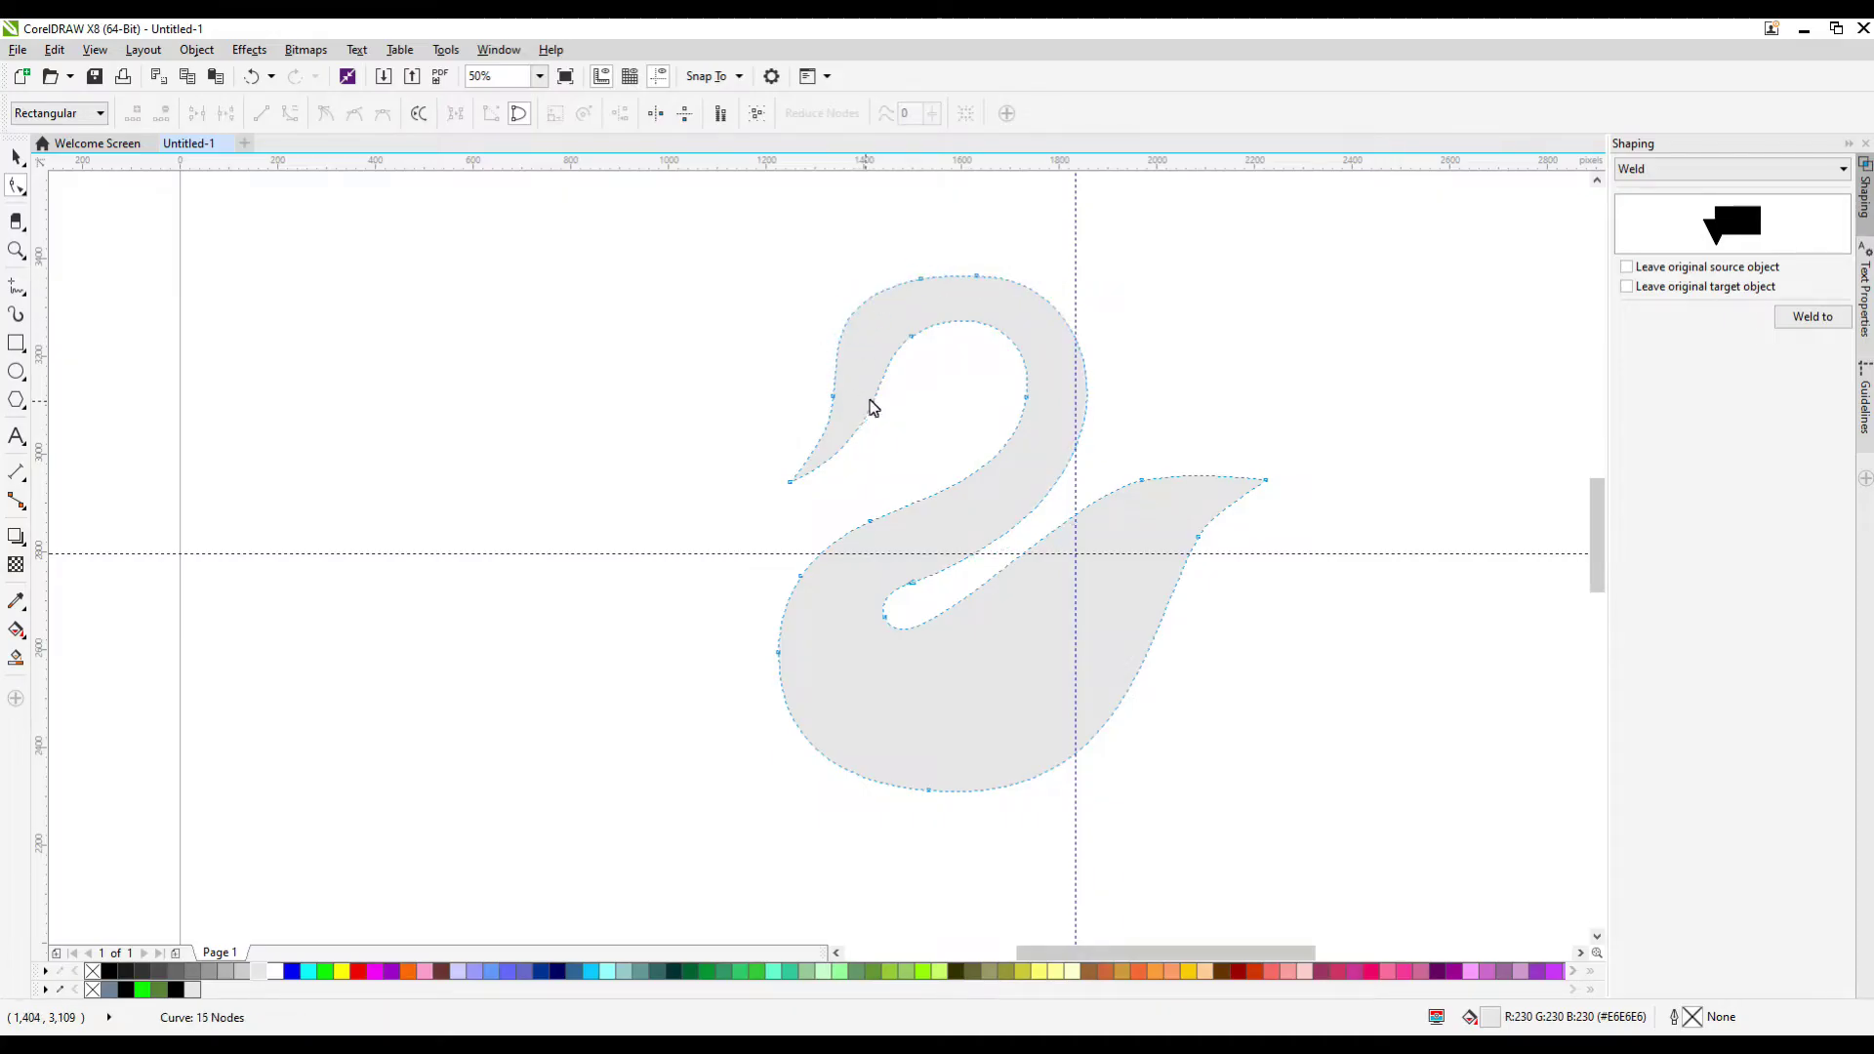
Move the node on the inner curve of the head down and inward, and adjust the lower edge of the beak
{"action": "left_click_drag", "start_coordinate": [912, 336], "coordinate": [924, 346]}
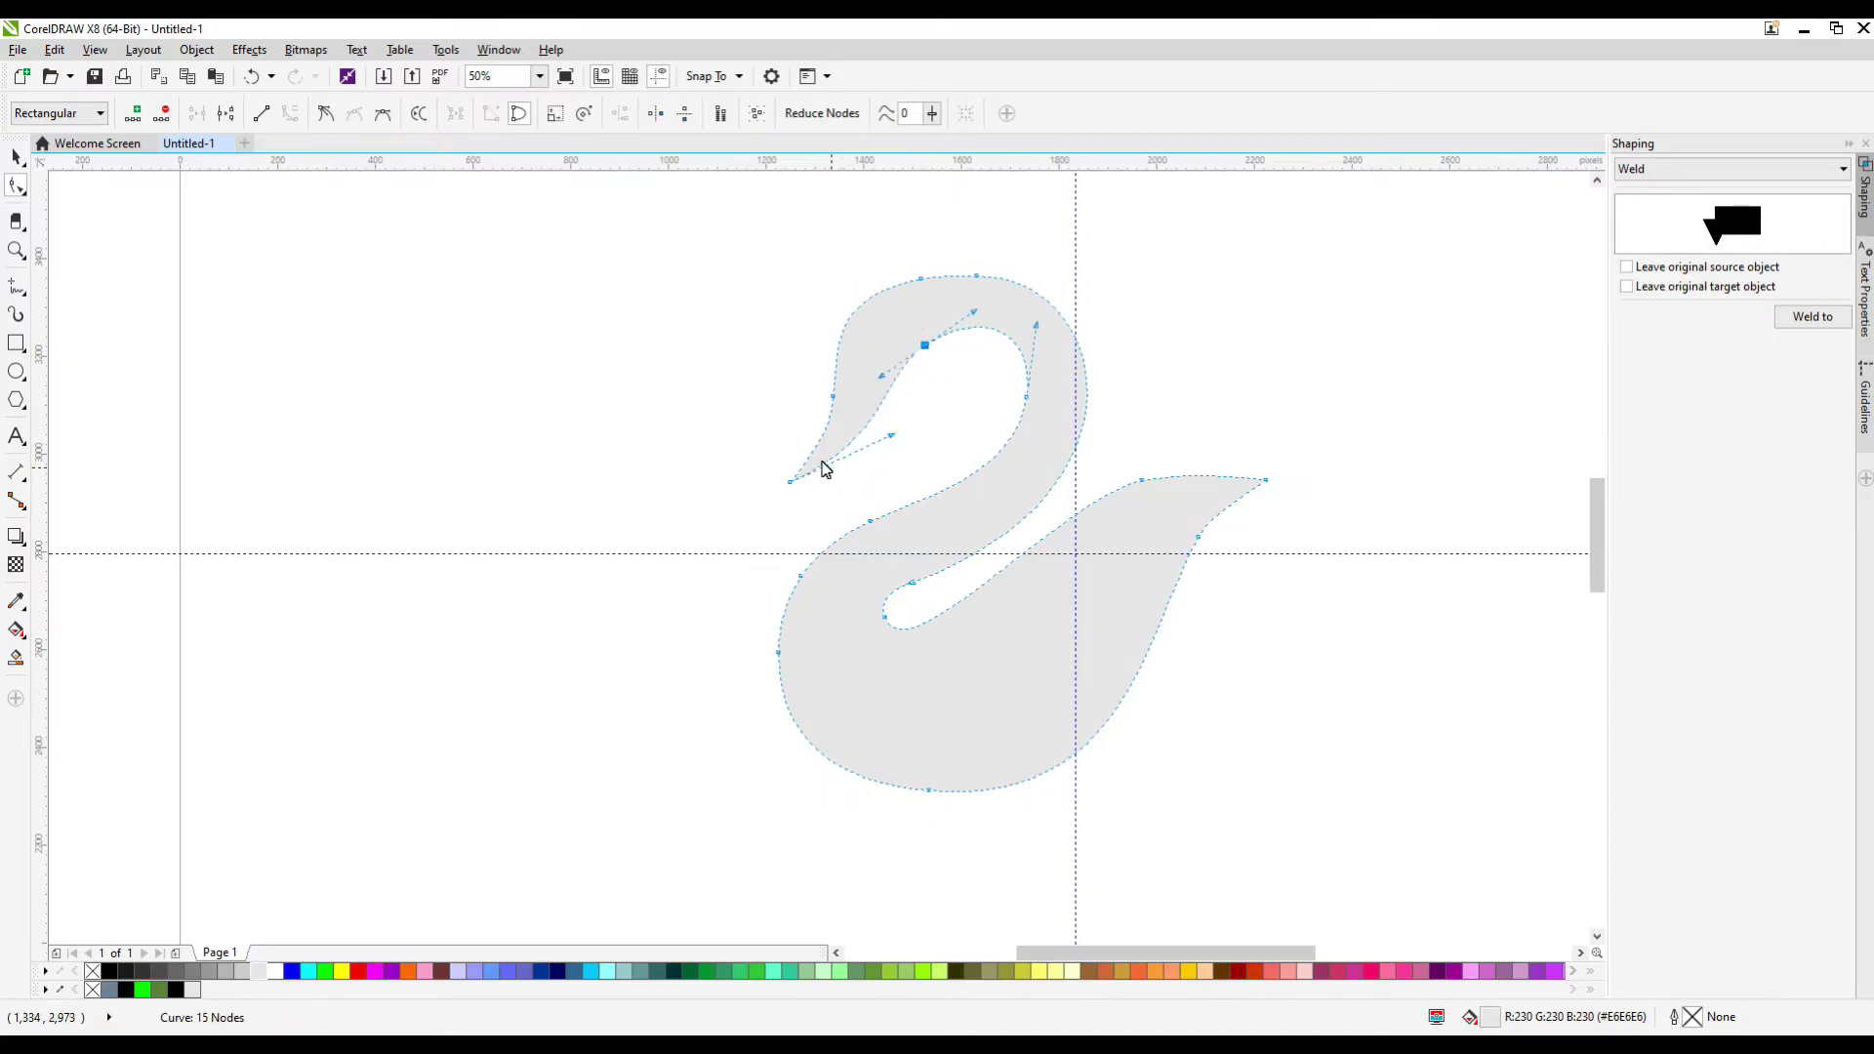
{"action": "scroll", "coordinate": [822, 470], "scroll_direction": "up", "scroll_amount": 5}
{"action": "left_click_drag", "start_coordinate": [841, 490], "coordinate": [853, 517]}
{"action": "scroll", "coordinate": [840, 515], "scroll_direction": "down", "scroll_amount": 4}
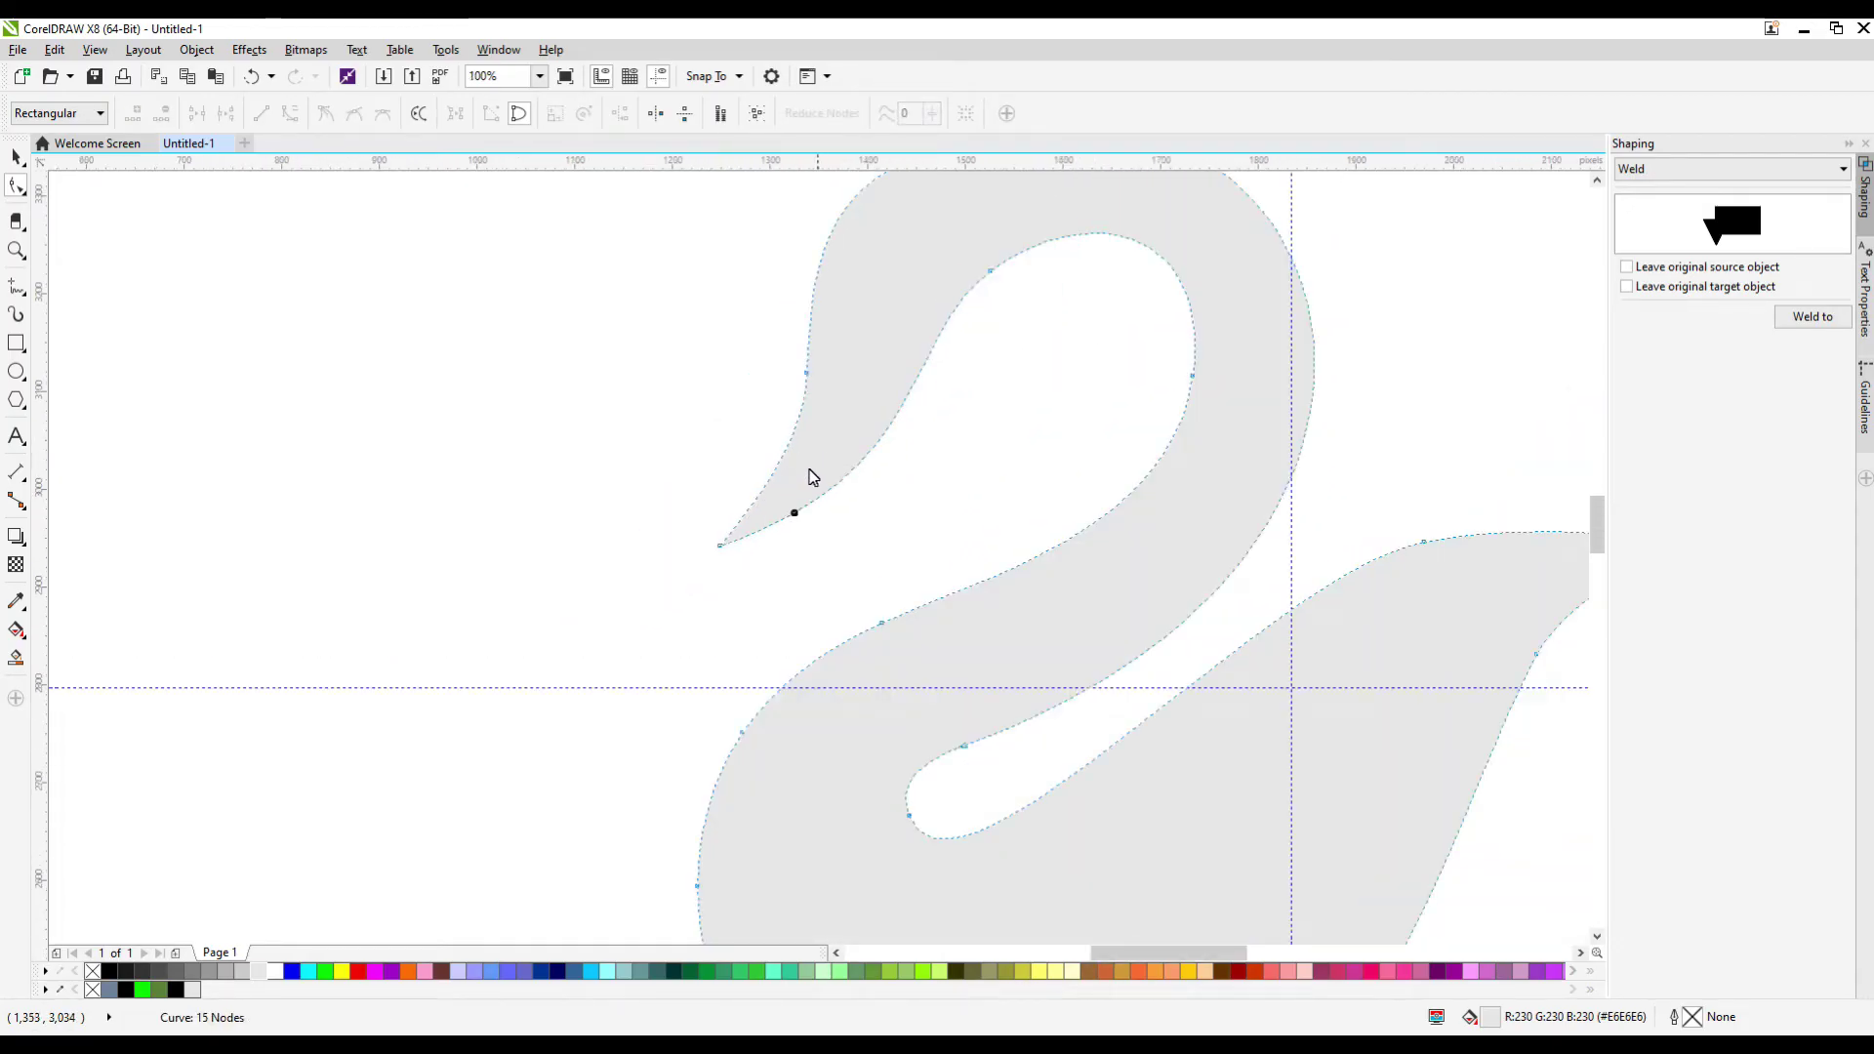
Round the crown and back of the head by replacing the crown node with one further back, and lower the inner arch of the neck
{"action": "left_click", "coordinate": [958, 240]}
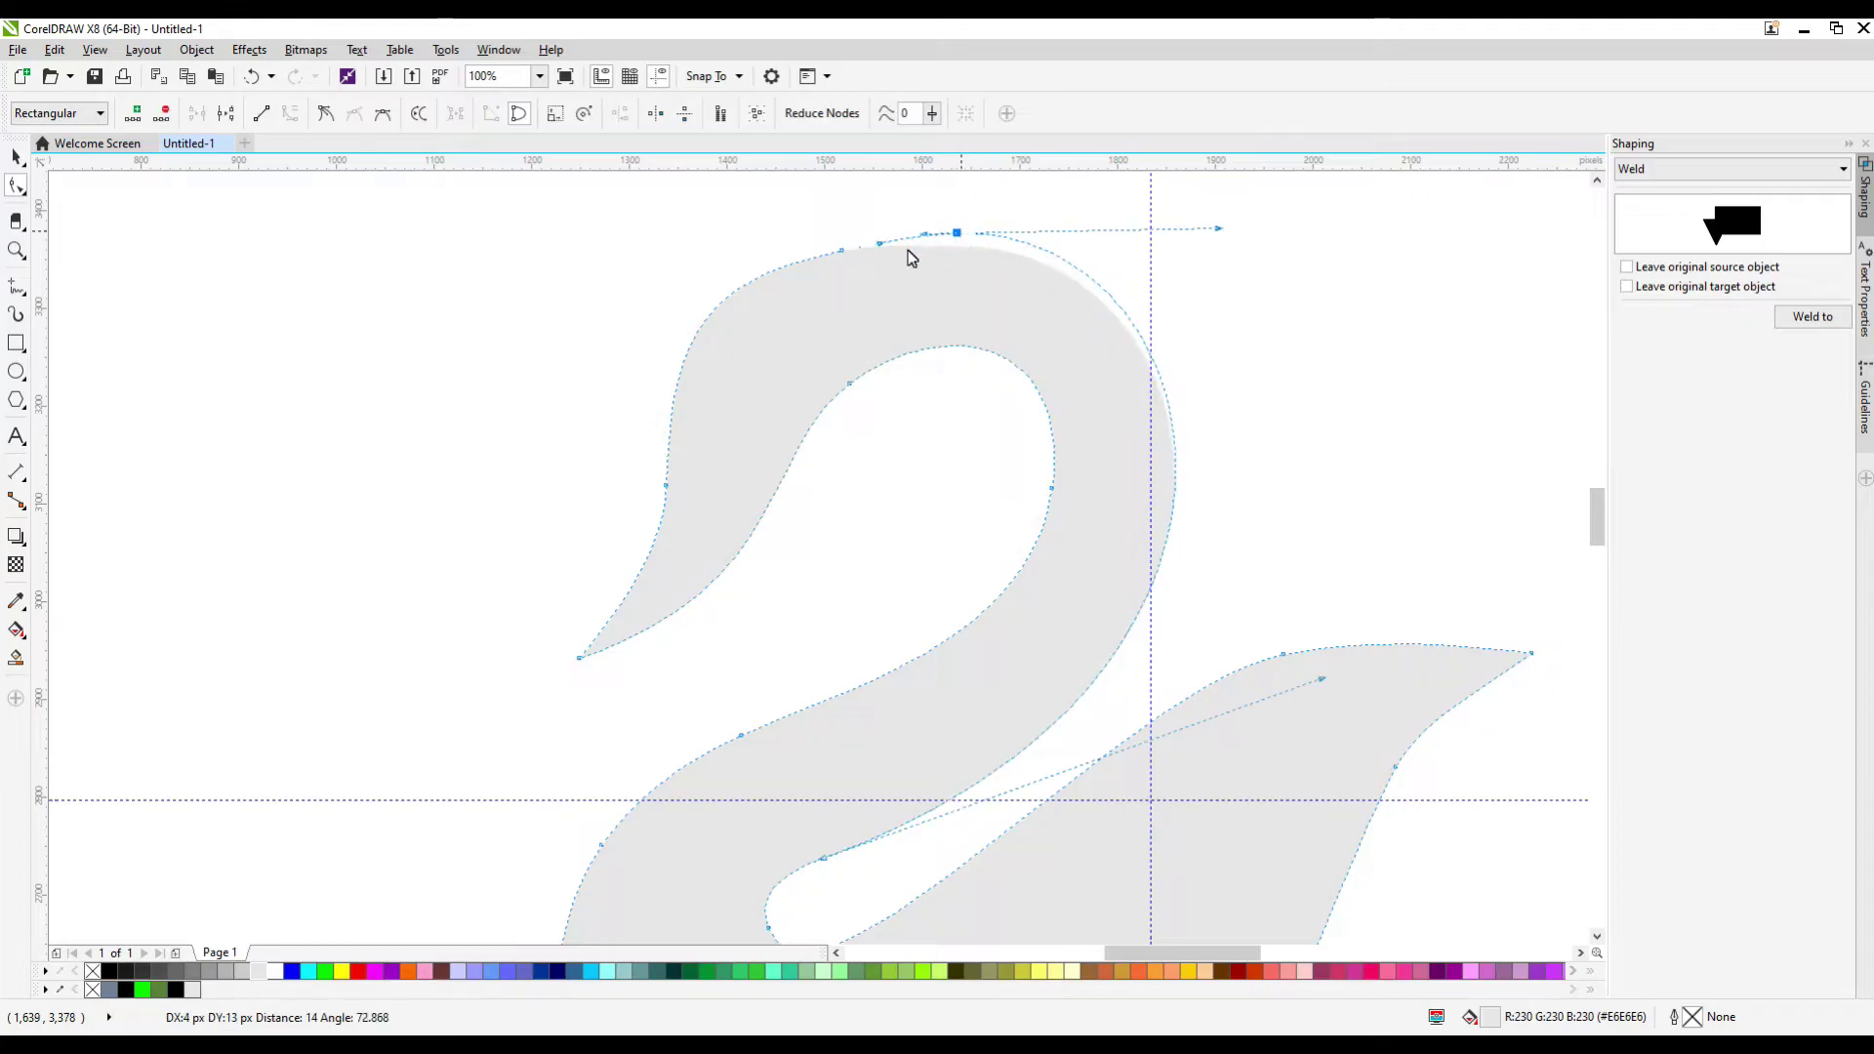
{"action": "left_click", "coordinate": [880, 416]}
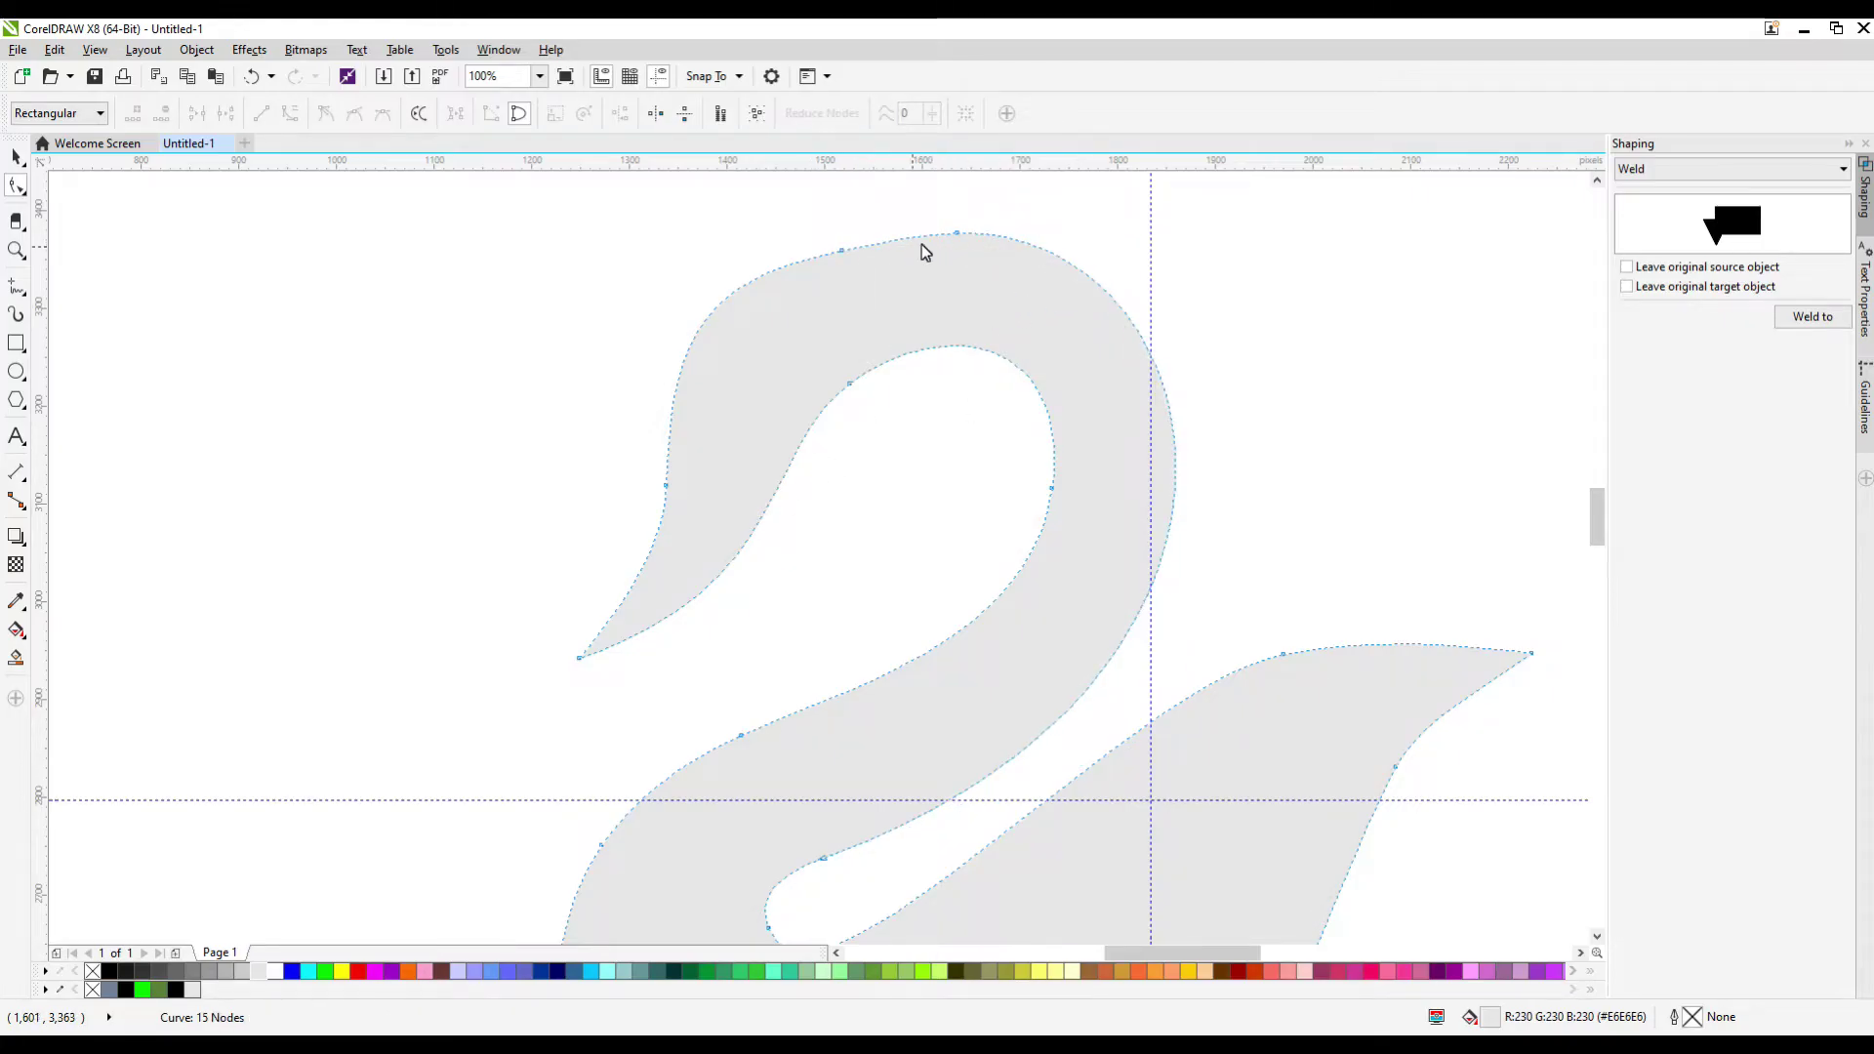
{"action": "double_click", "coordinate": [957, 234]}
{"action": "double_click", "coordinate": [1137, 323]}
{"action": "left_click_drag", "start_coordinate": [1137, 322], "coordinate": [1119, 328]}
{"action": "left_click", "coordinate": [1201, 364]}
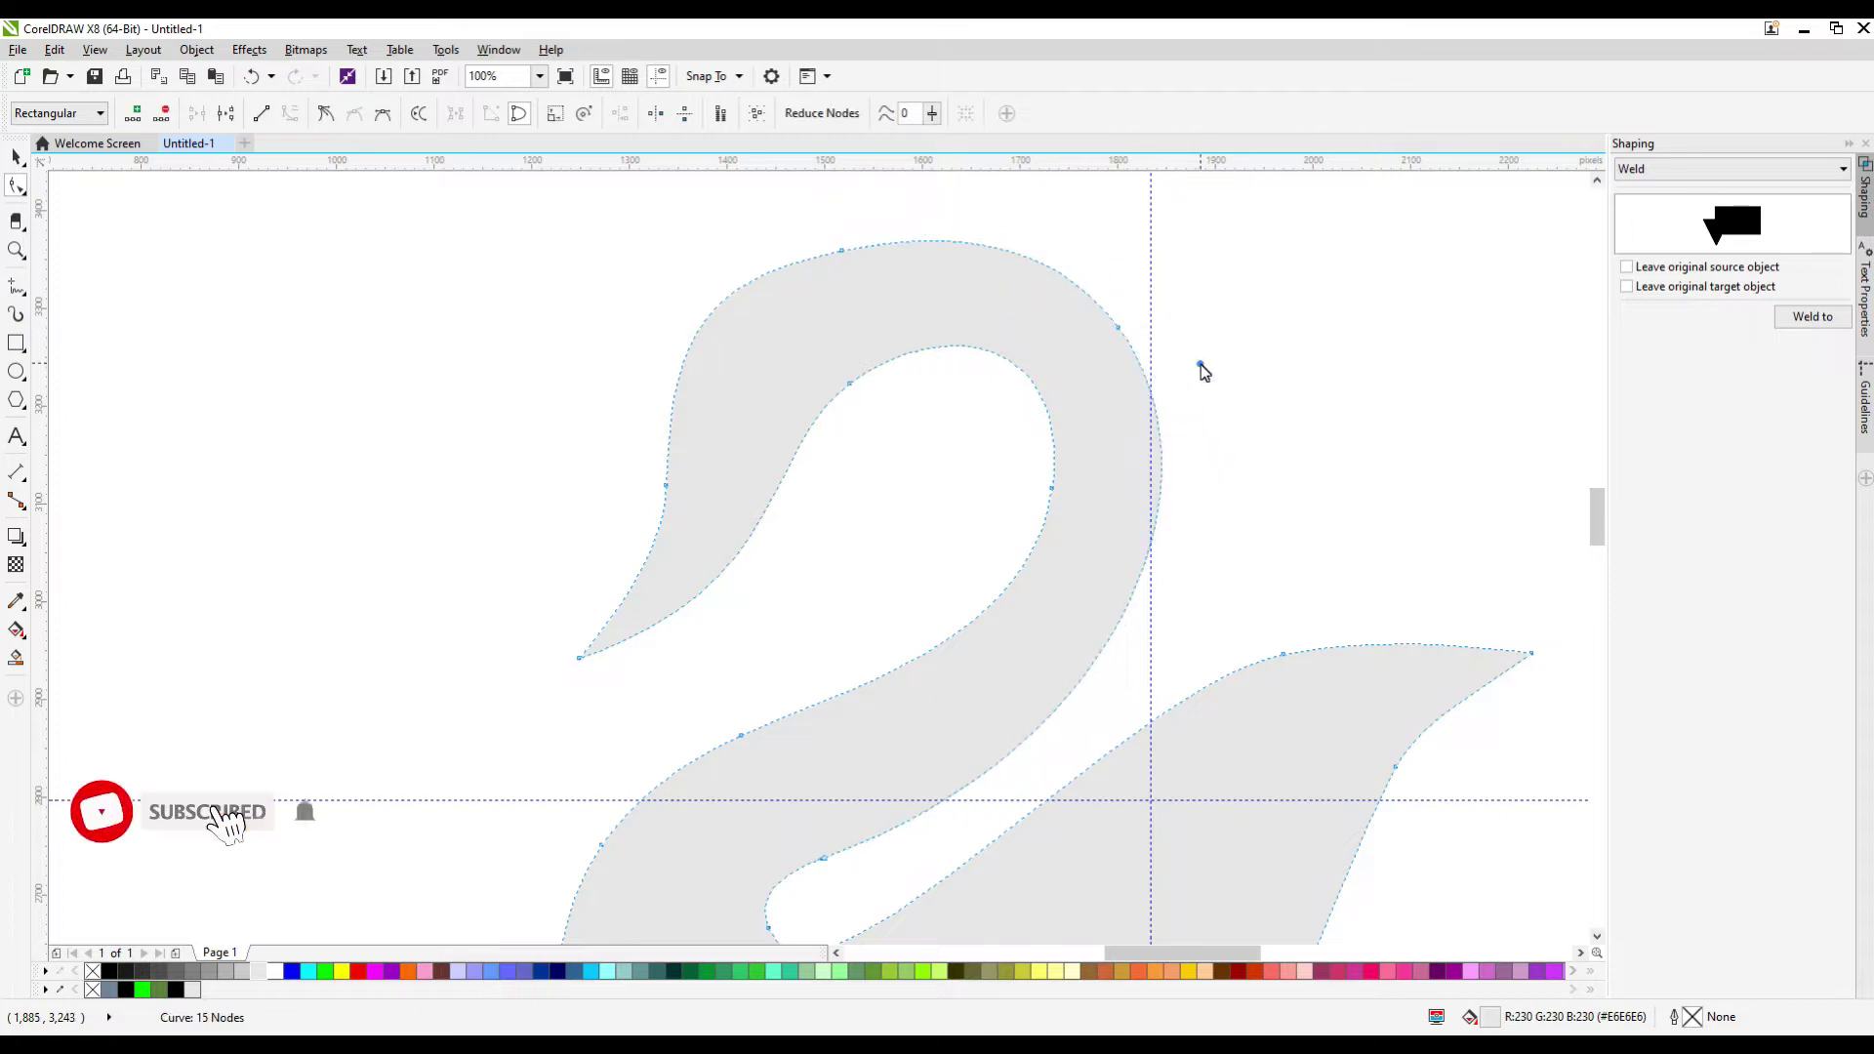
{"action": "double_click", "coordinate": [988, 365]}
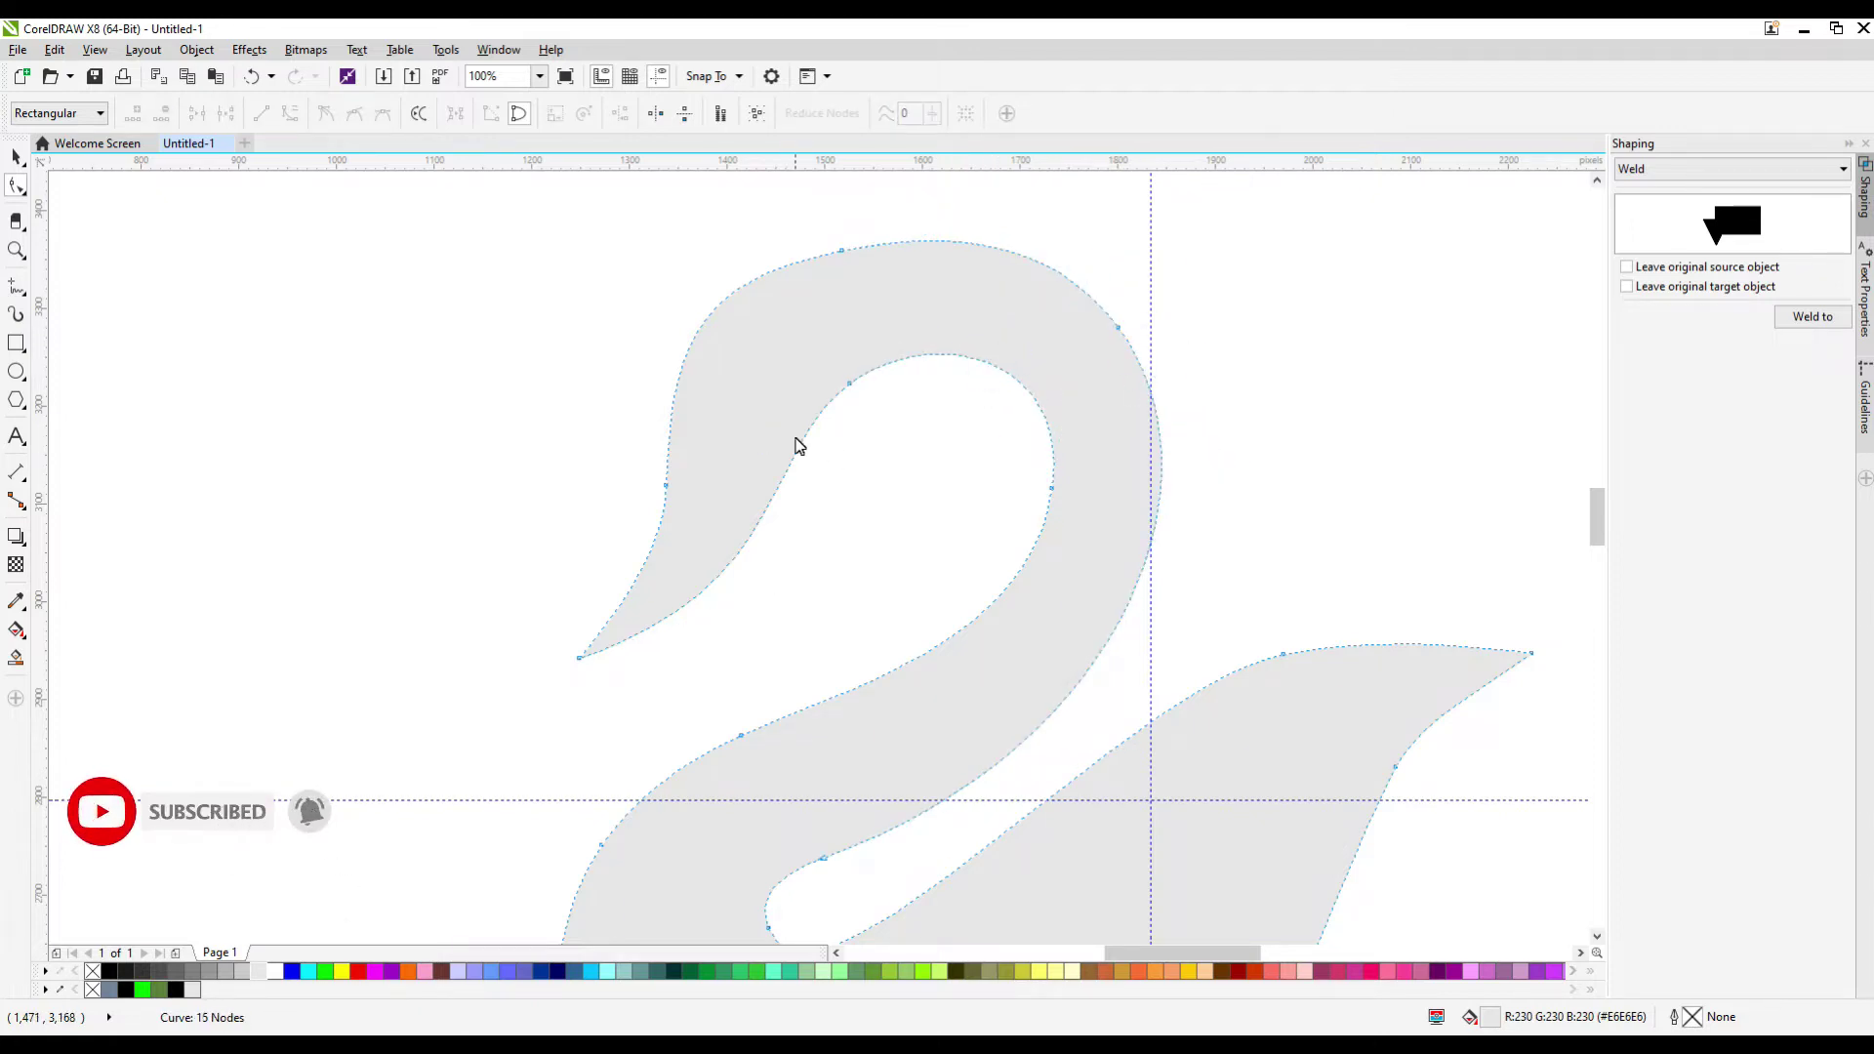
Deepen the belly by moving its underside node down about 40 px
{"action": "scroll", "coordinate": [1051, 556], "scroll_direction": "down", "scroll_amount": 2}
{"action": "scroll", "coordinate": [921, 536], "scroll_direction": "up", "scroll_amount": 1}
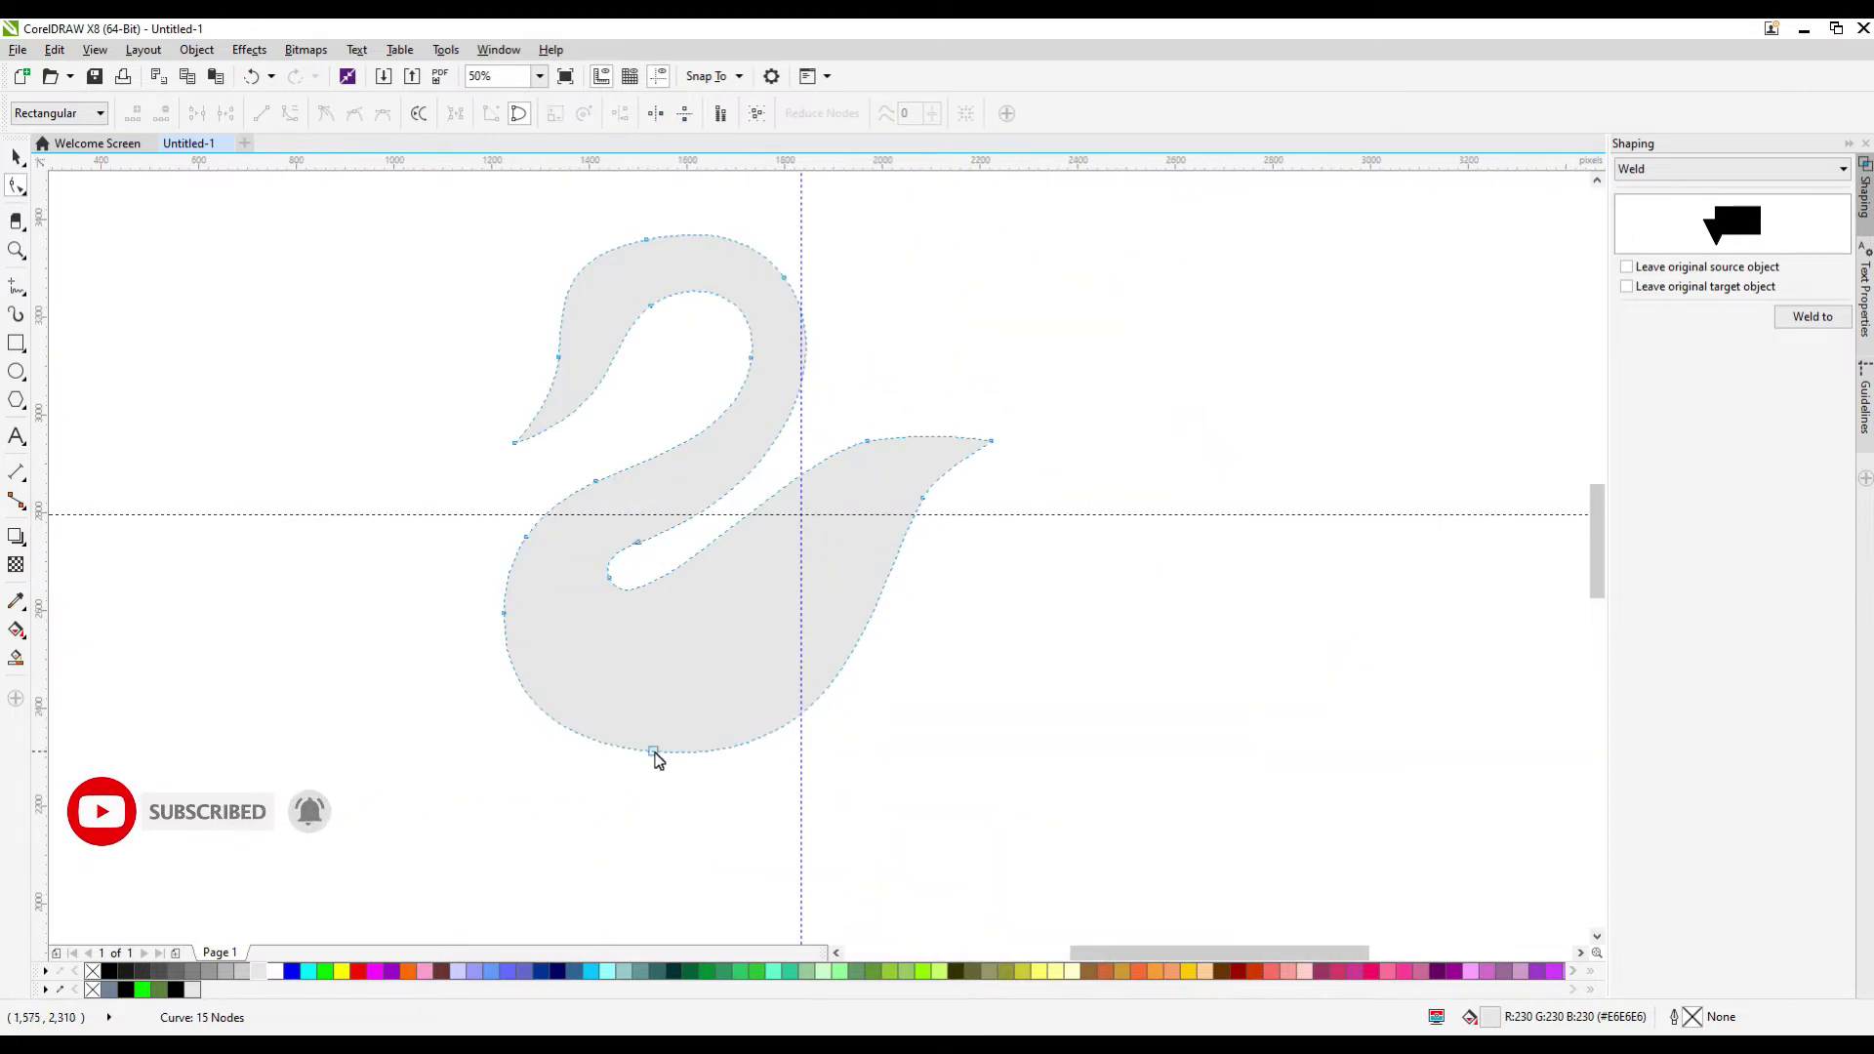
{"action": "left_click_drag", "start_coordinate": [653, 757], "coordinate": [661, 776]}
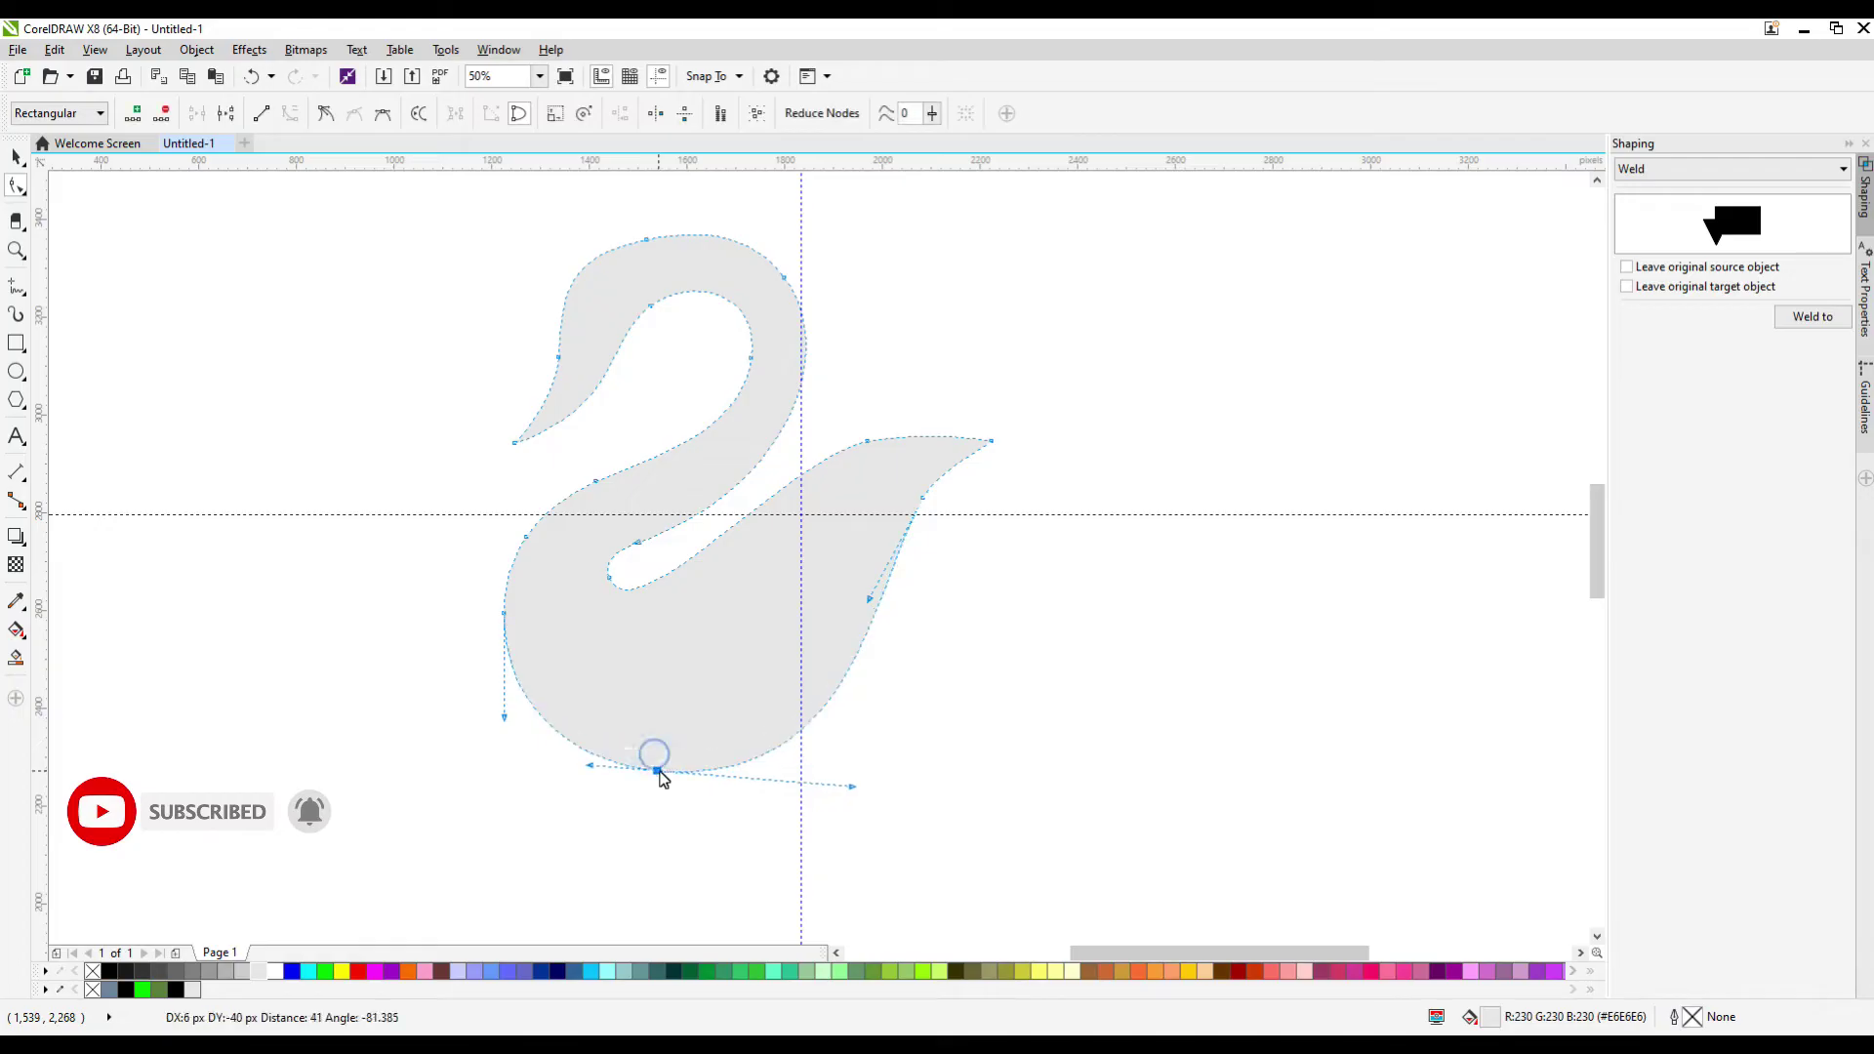
Draw a curved Pen line across the base of the neck, from just above the chest to the bottom of the notch
{"action": "left_click", "coordinate": [30, 317]}
{"action": "left_click", "coordinate": [70, 362]}
{"action": "scroll", "coordinate": [540, 527], "scroll_direction": "up", "scroll_amount": 1}
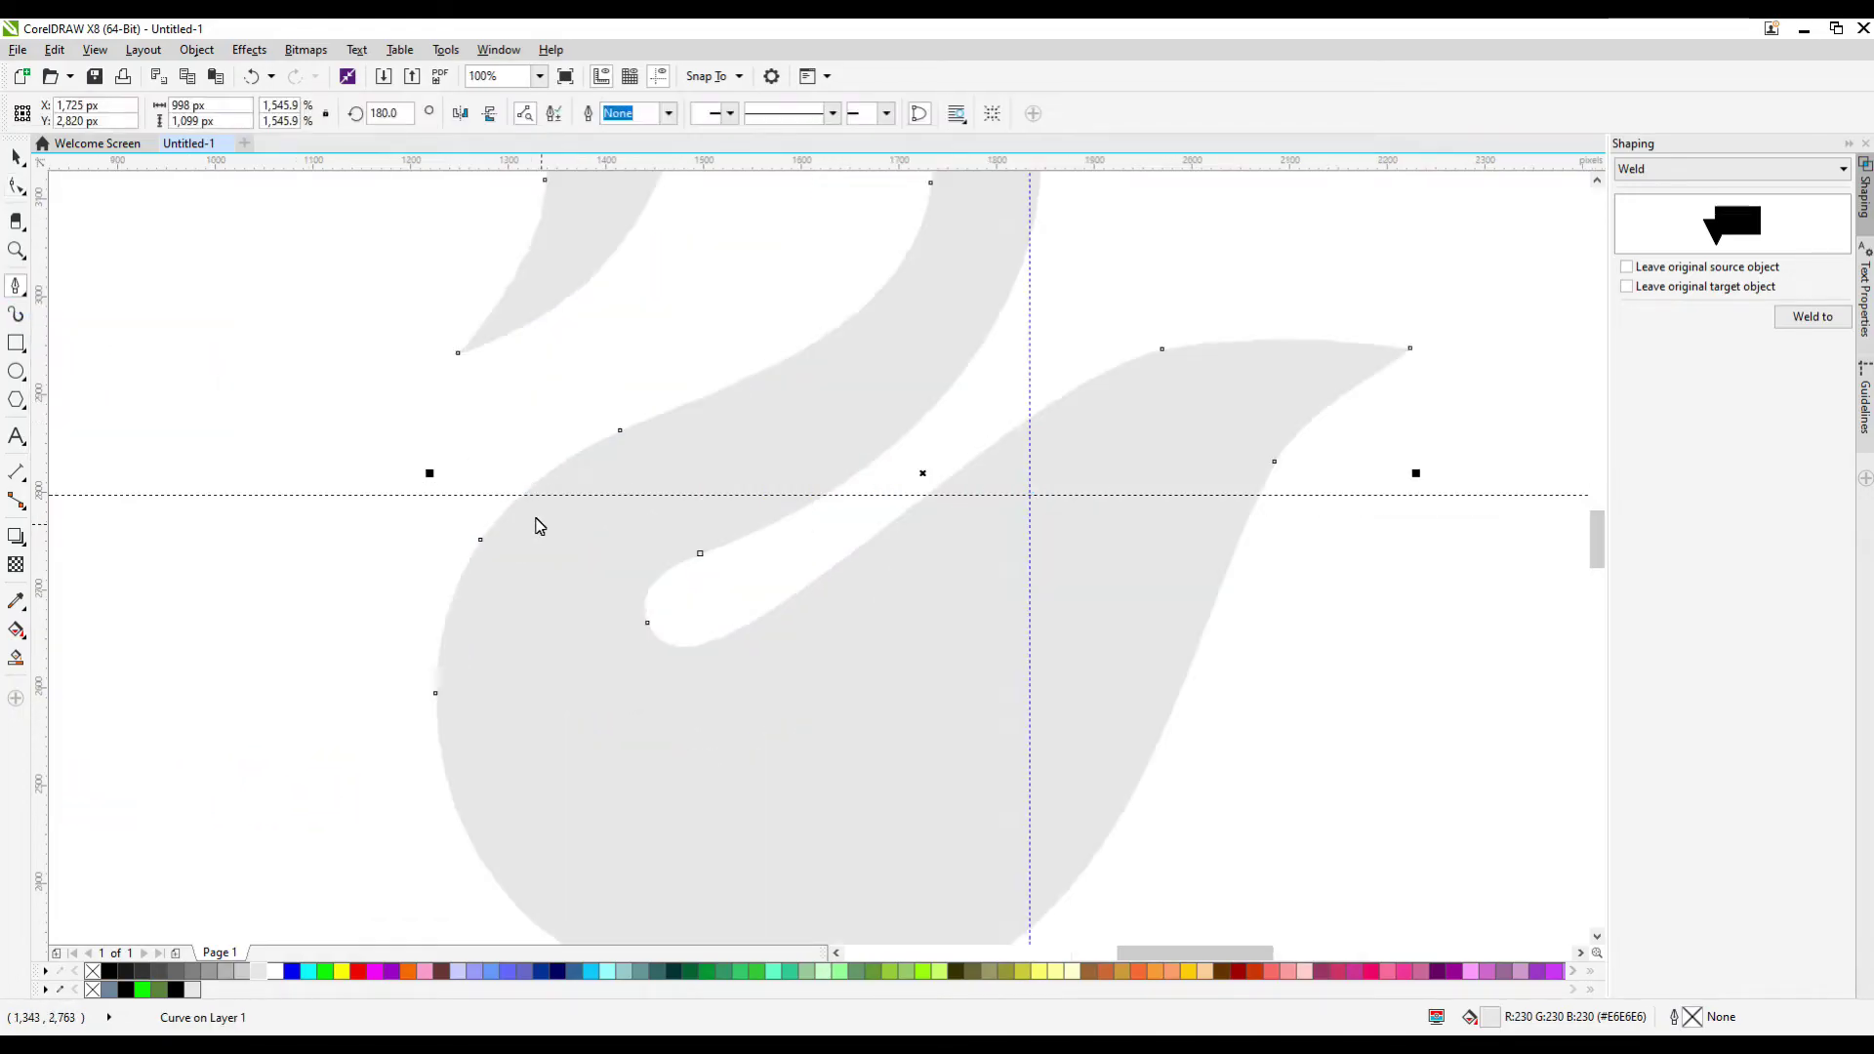
{"action": "left_click", "coordinate": [597, 426]}
{"action": "left_click_drag", "start_coordinate": [608, 583], "coordinate": [609, 585]}
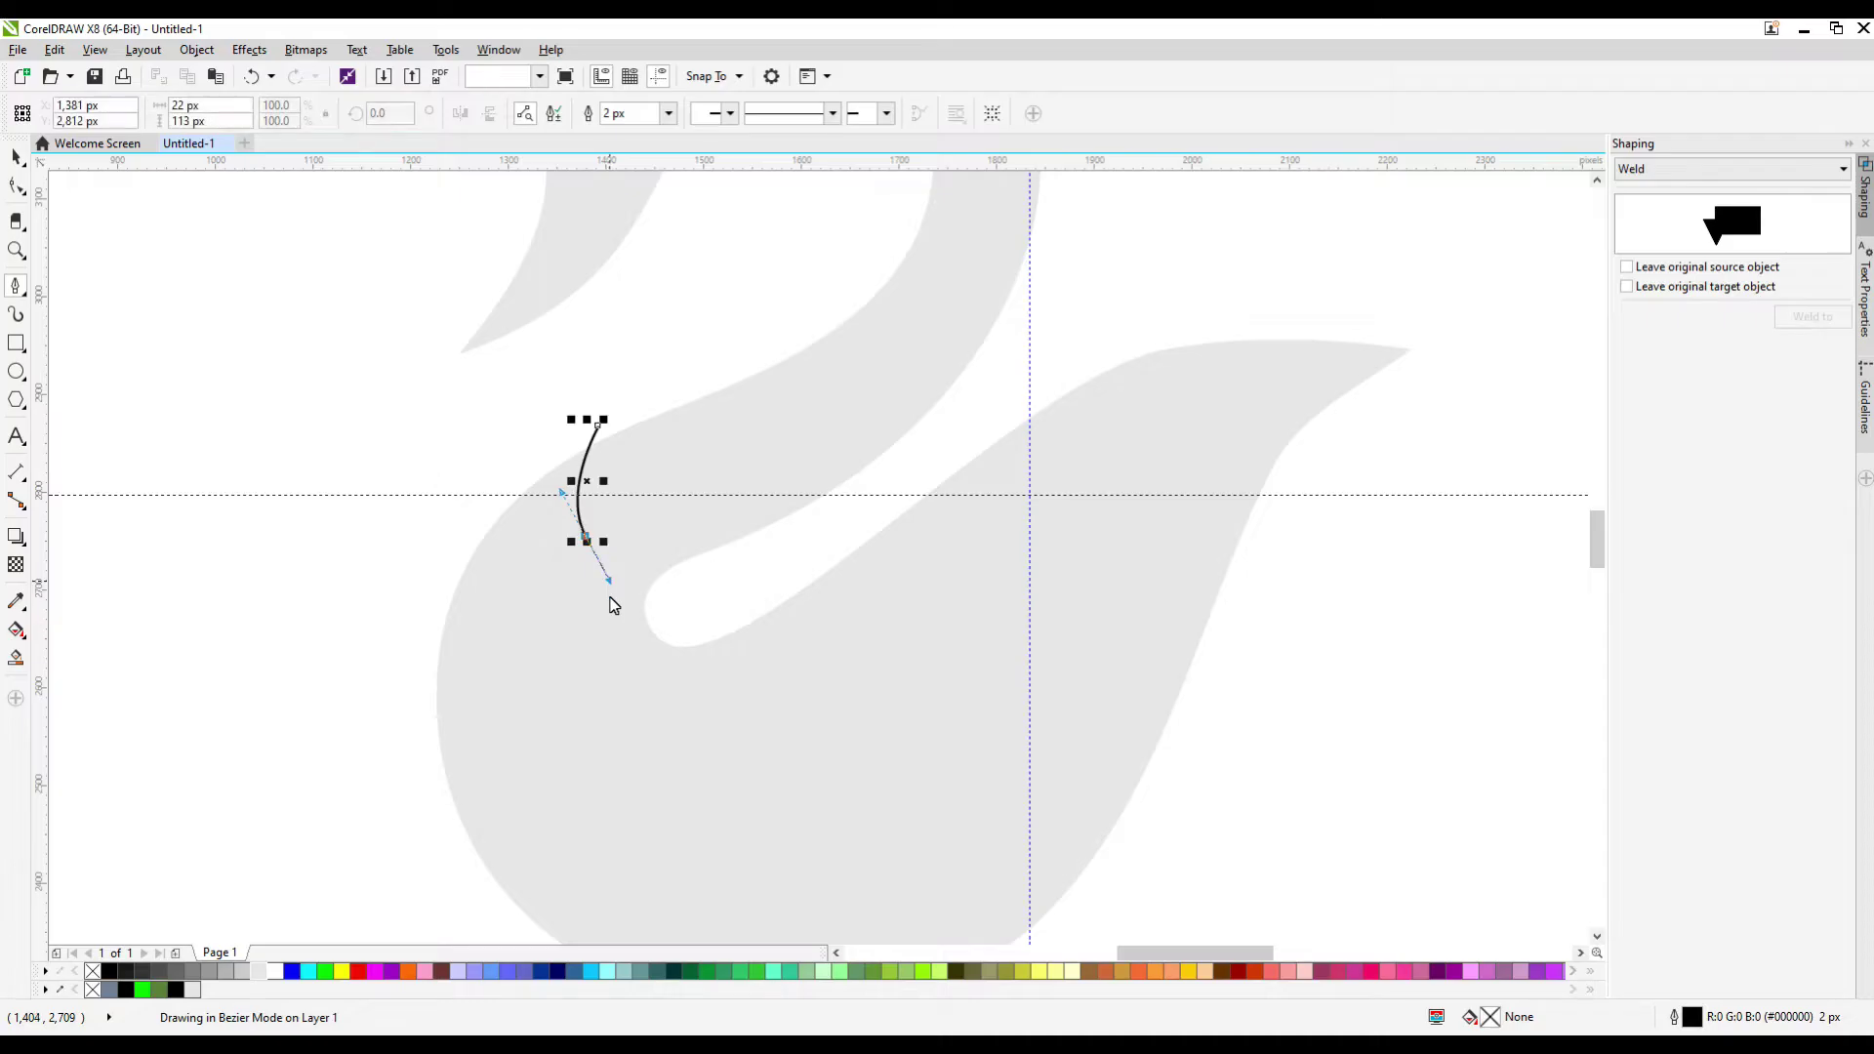
{"action": "left_click_drag", "start_coordinate": [666, 643], "coordinate": [698, 645]}
{"action": "left_click", "coordinate": [702, 645]}
{"action": "left_click", "coordinate": [17, 160]}
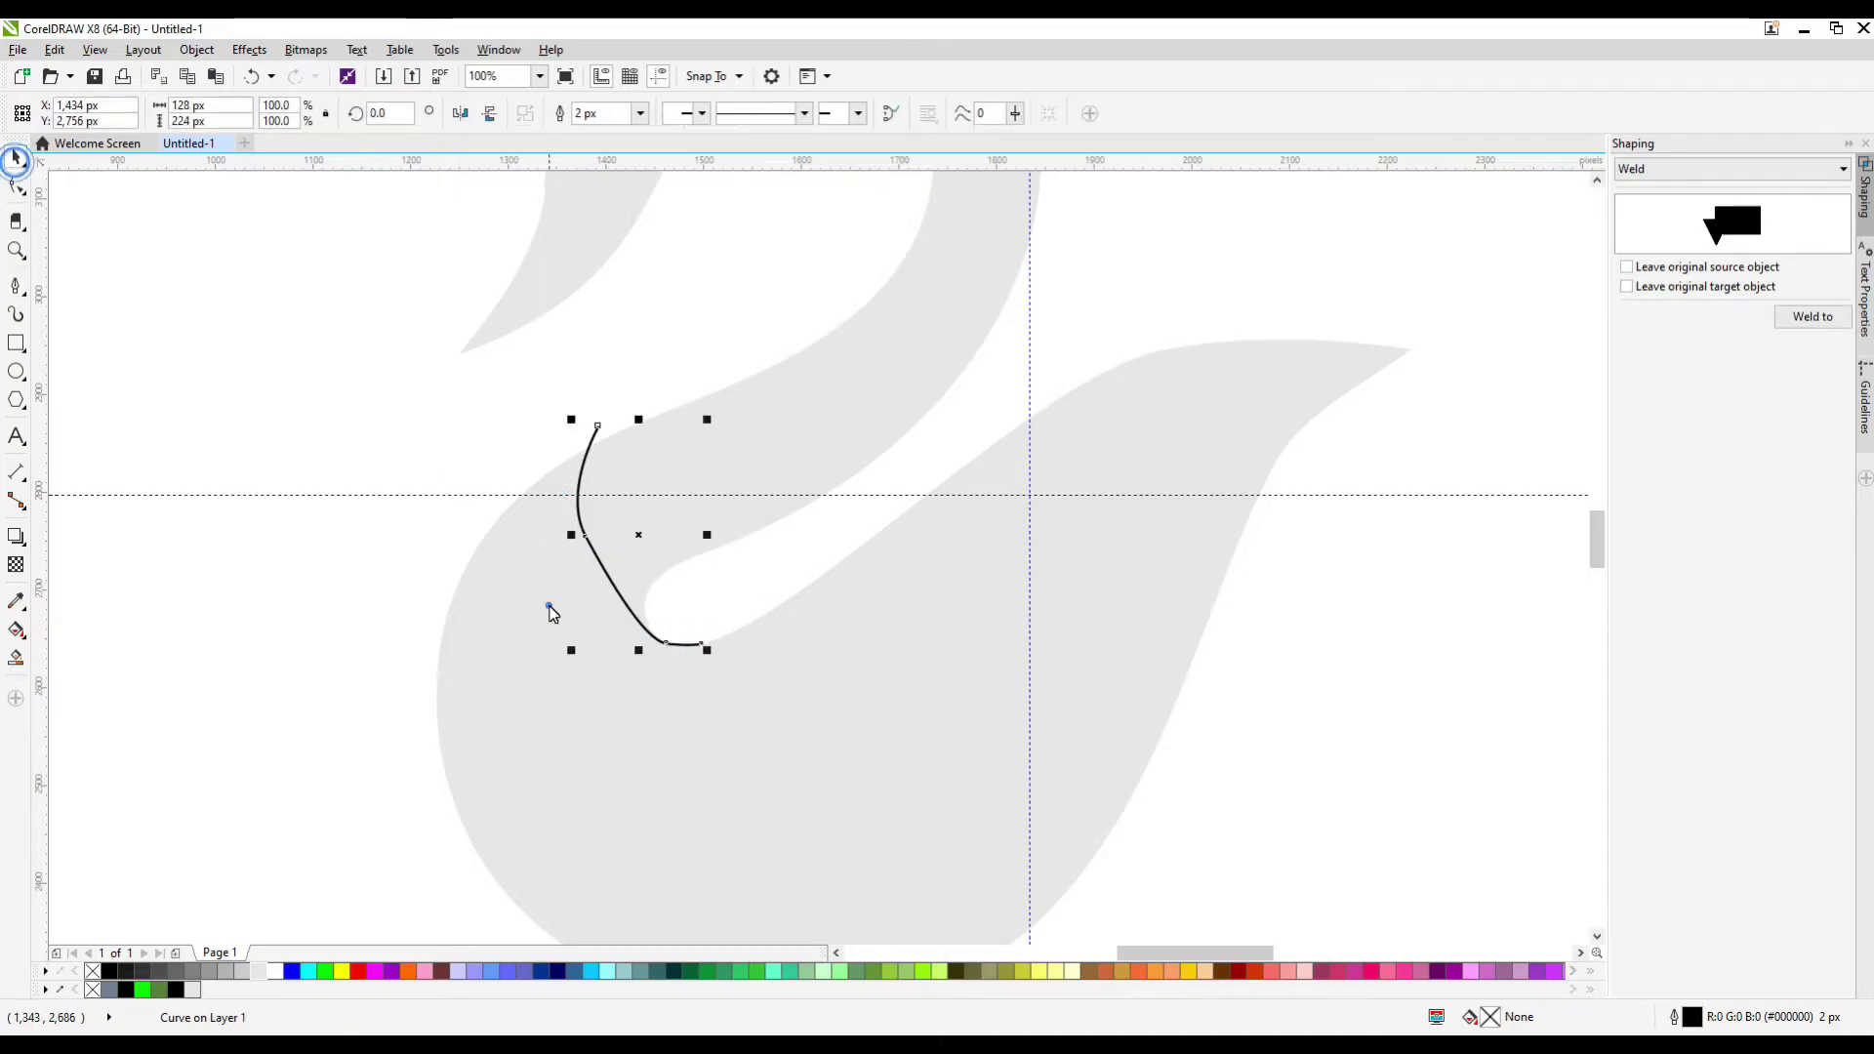
Give the swan shape a 2 px black outline
{"action": "left_click", "coordinate": [549, 606]}
{"action": "left_click", "coordinate": [640, 114]}
{"action": "left_click", "coordinate": [619, 178]}
Smooth the dividing curve at the neck base by deleting its intermediate nodes
{"action": "left_click", "coordinate": [17, 185]}
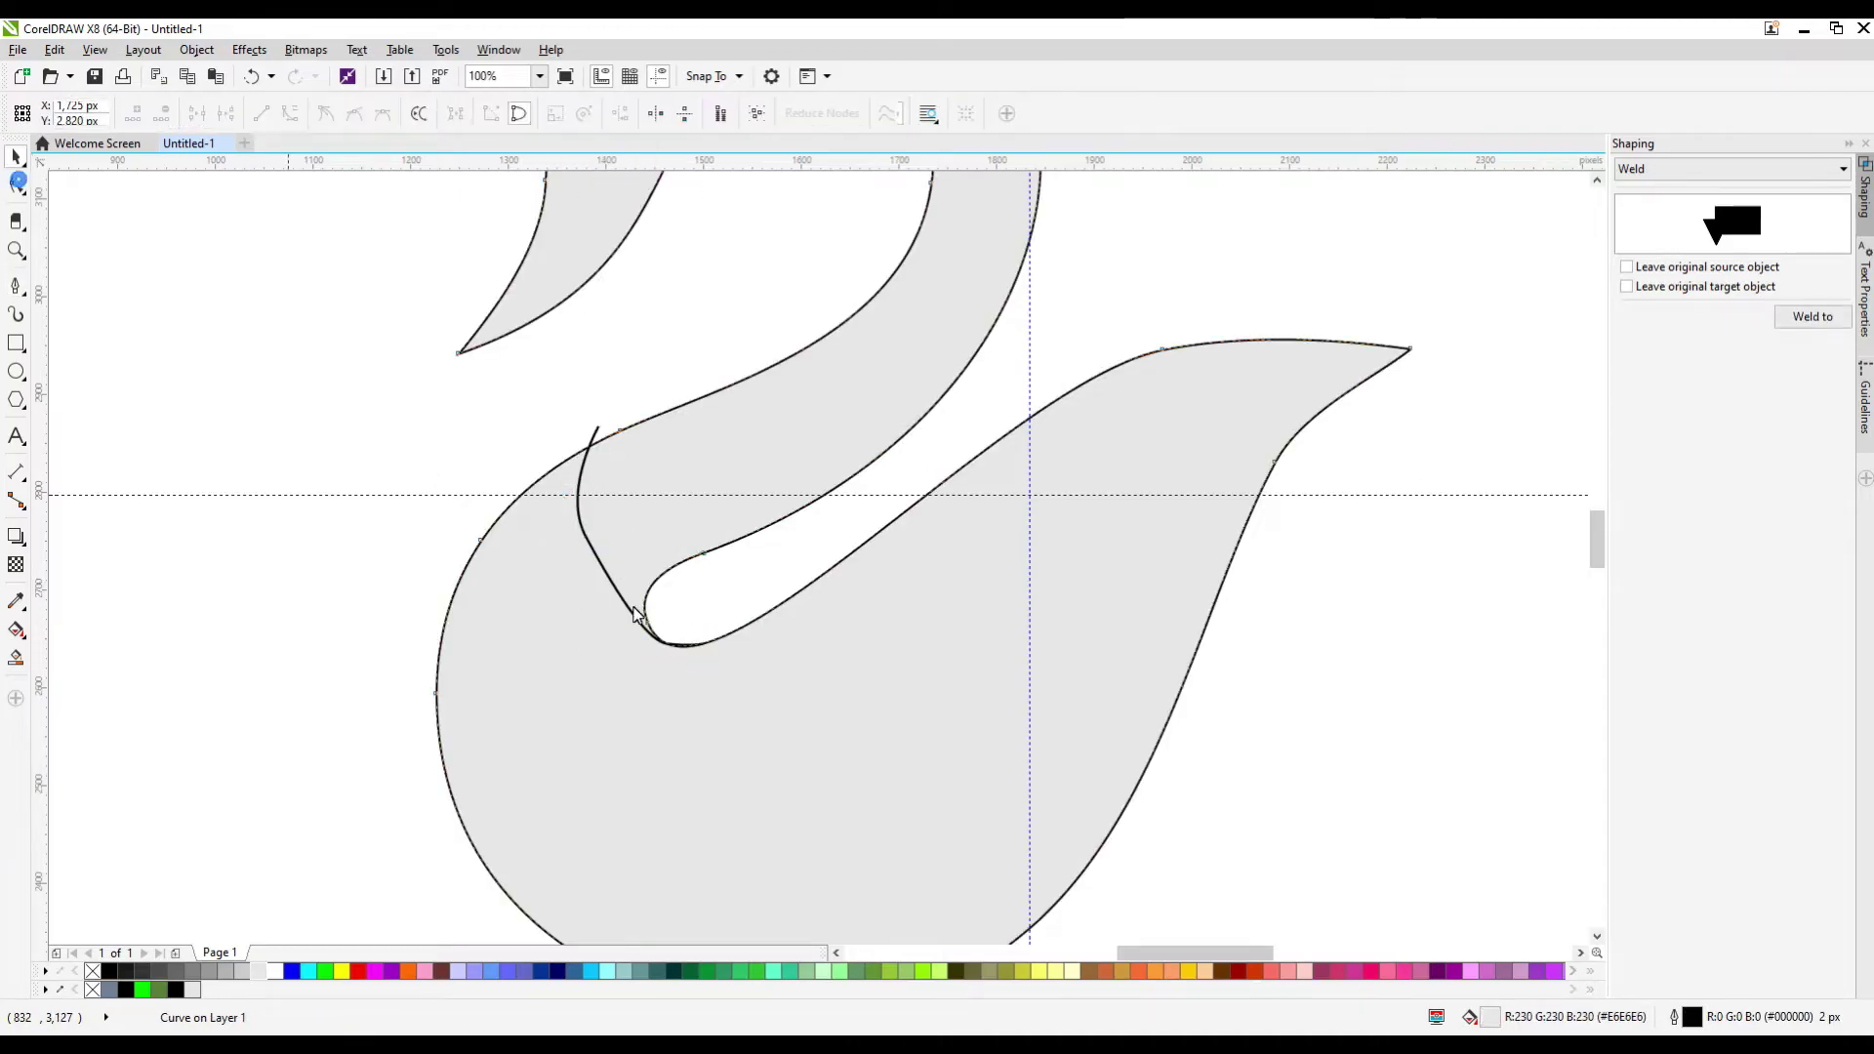
{"action": "double_click", "coordinate": [630, 612]}
{"action": "double_click", "coordinate": [583, 535]}
{"action": "left_click", "coordinate": [666, 646]}
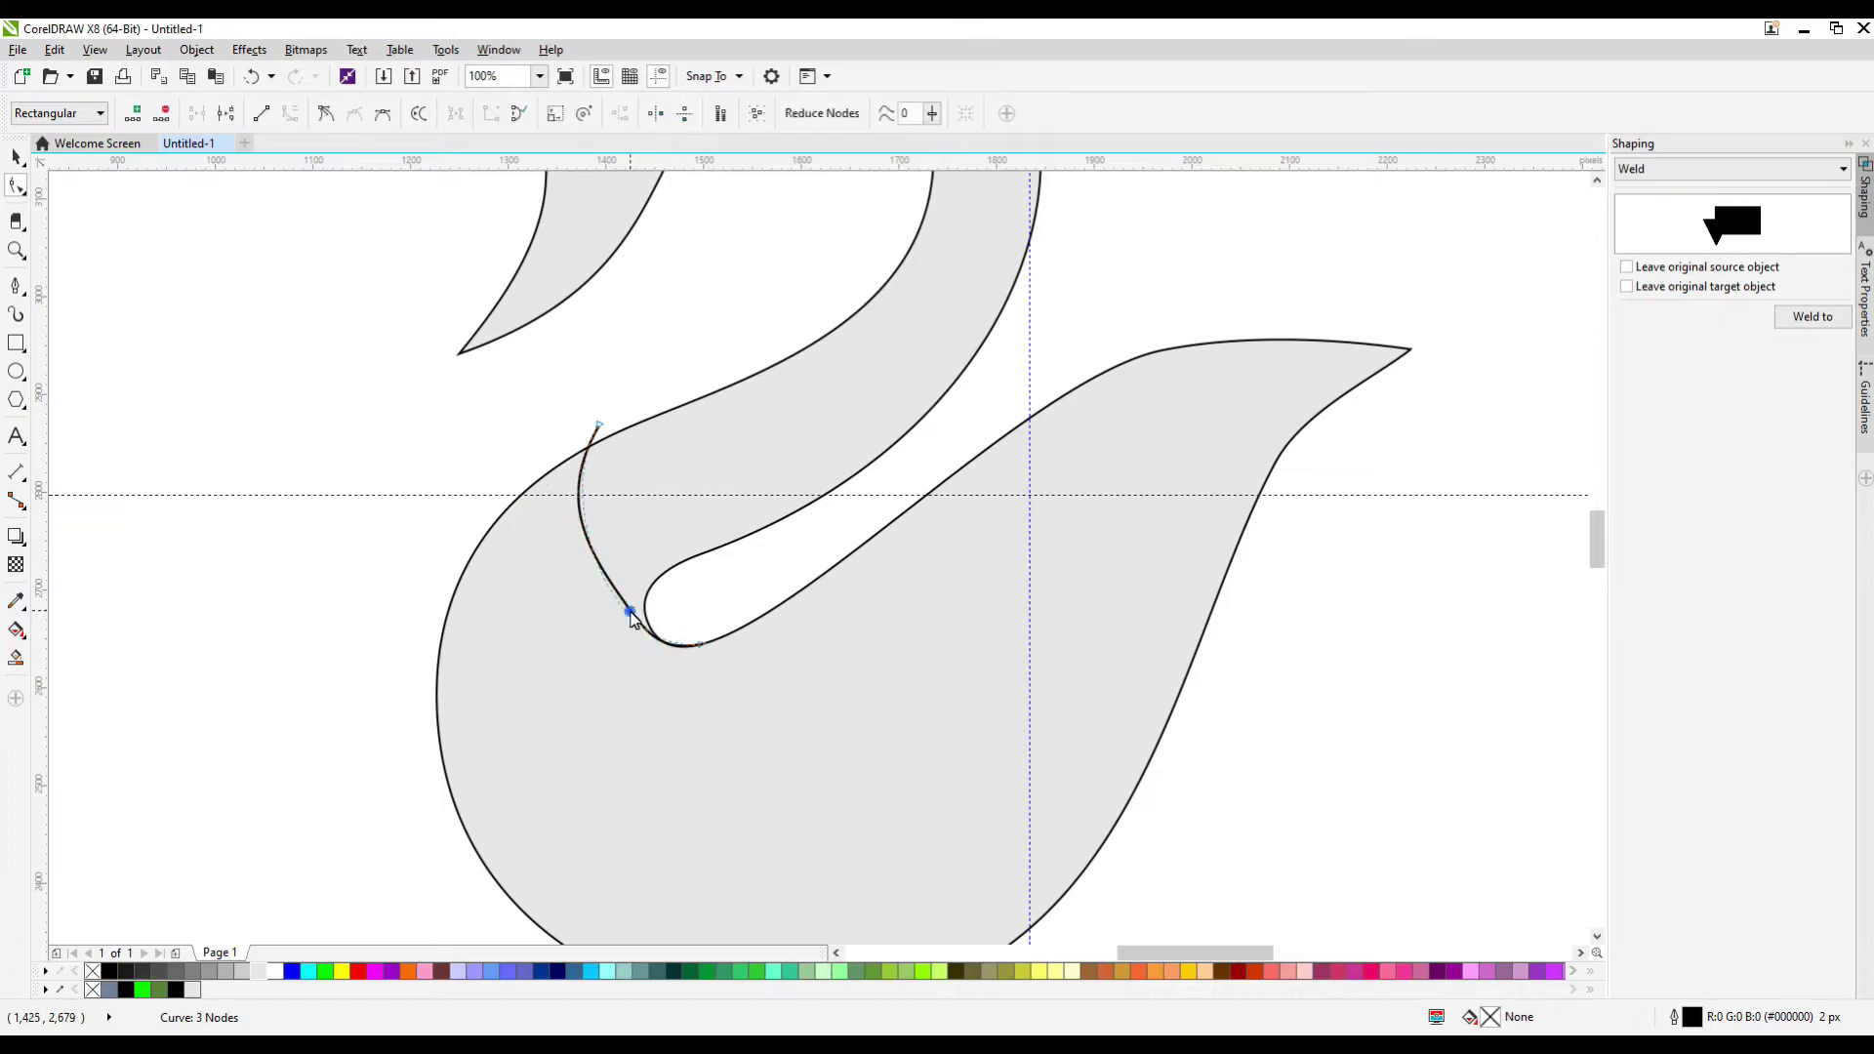
Draw a Pen wing line from outside the chest across the body, with a pointed notch midway, ending beyond the tail tip
{"action": "scroll", "coordinate": [673, 625], "scroll_direction": "down", "scroll_amount": 2}
{"action": "left_click", "coordinate": [16, 285]}
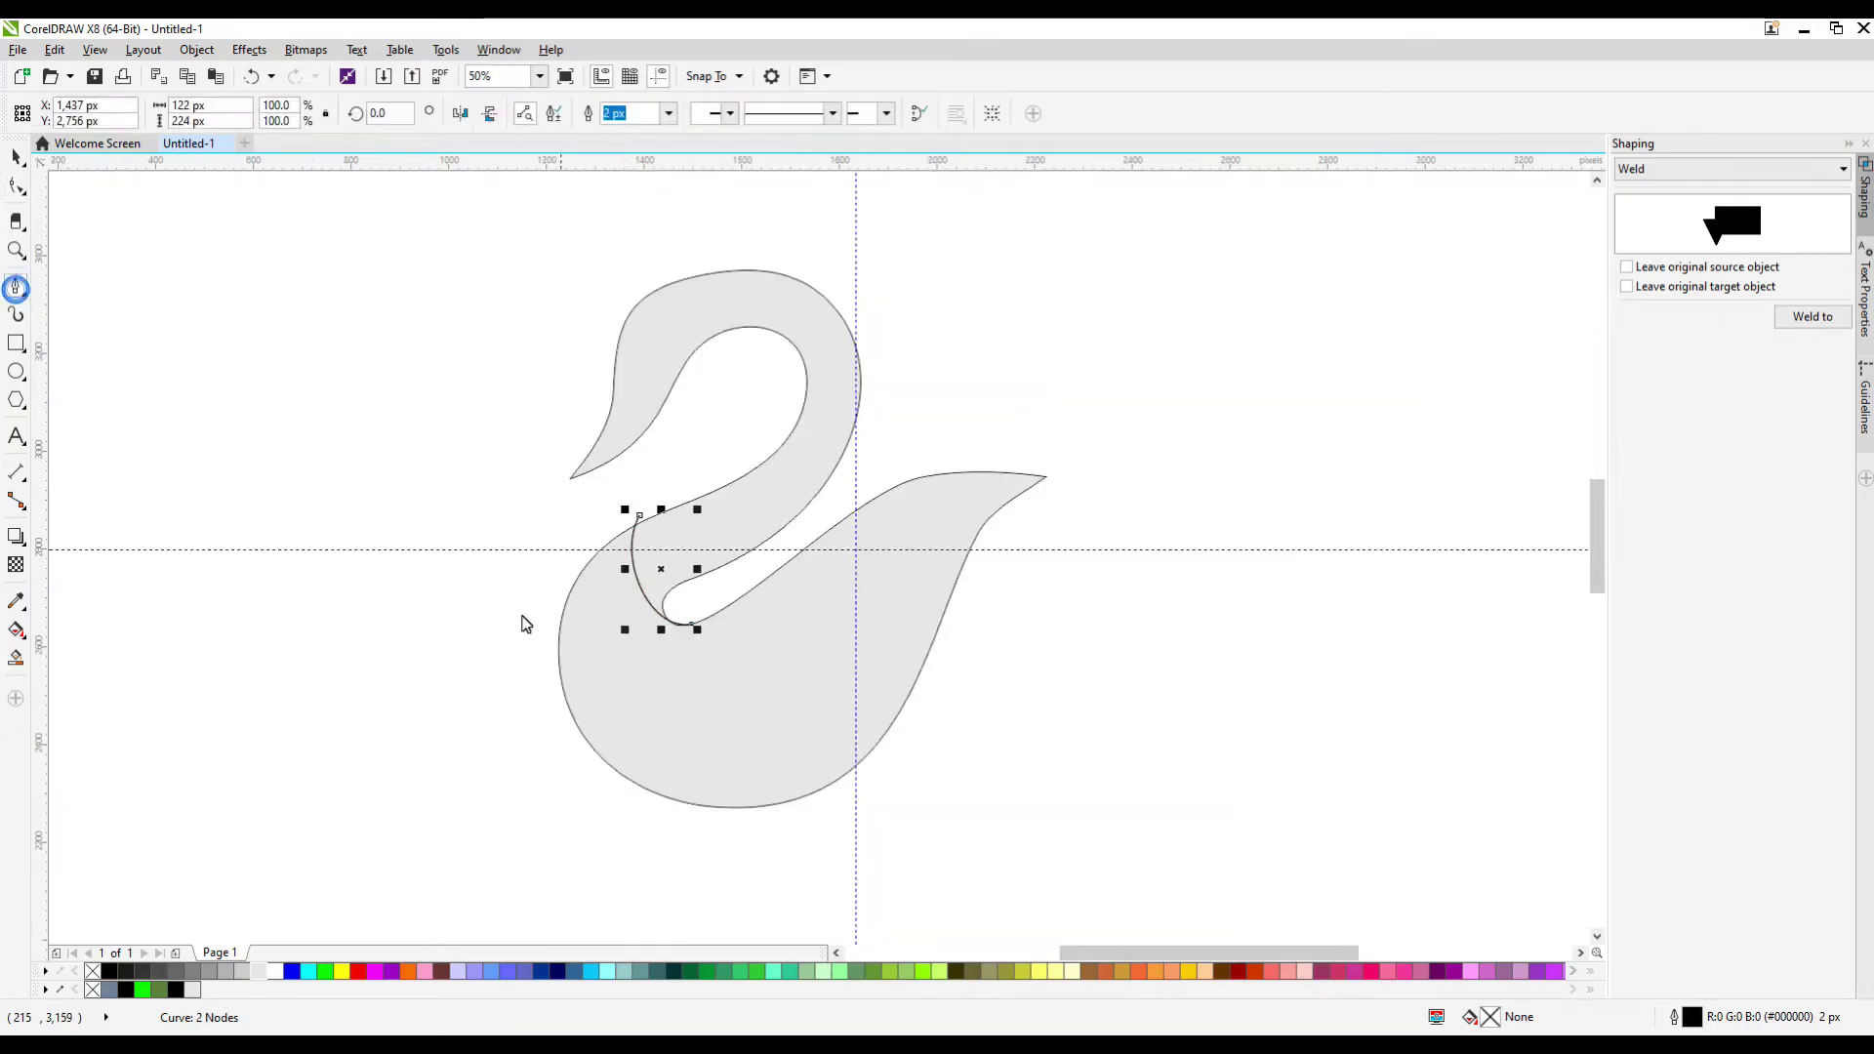
{"action": "left_click", "coordinate": [524, 599]}
{"action": "left_click", "coordinate": [650, 714]}
{"action": "left_click", "coordinate": [730, 699]}
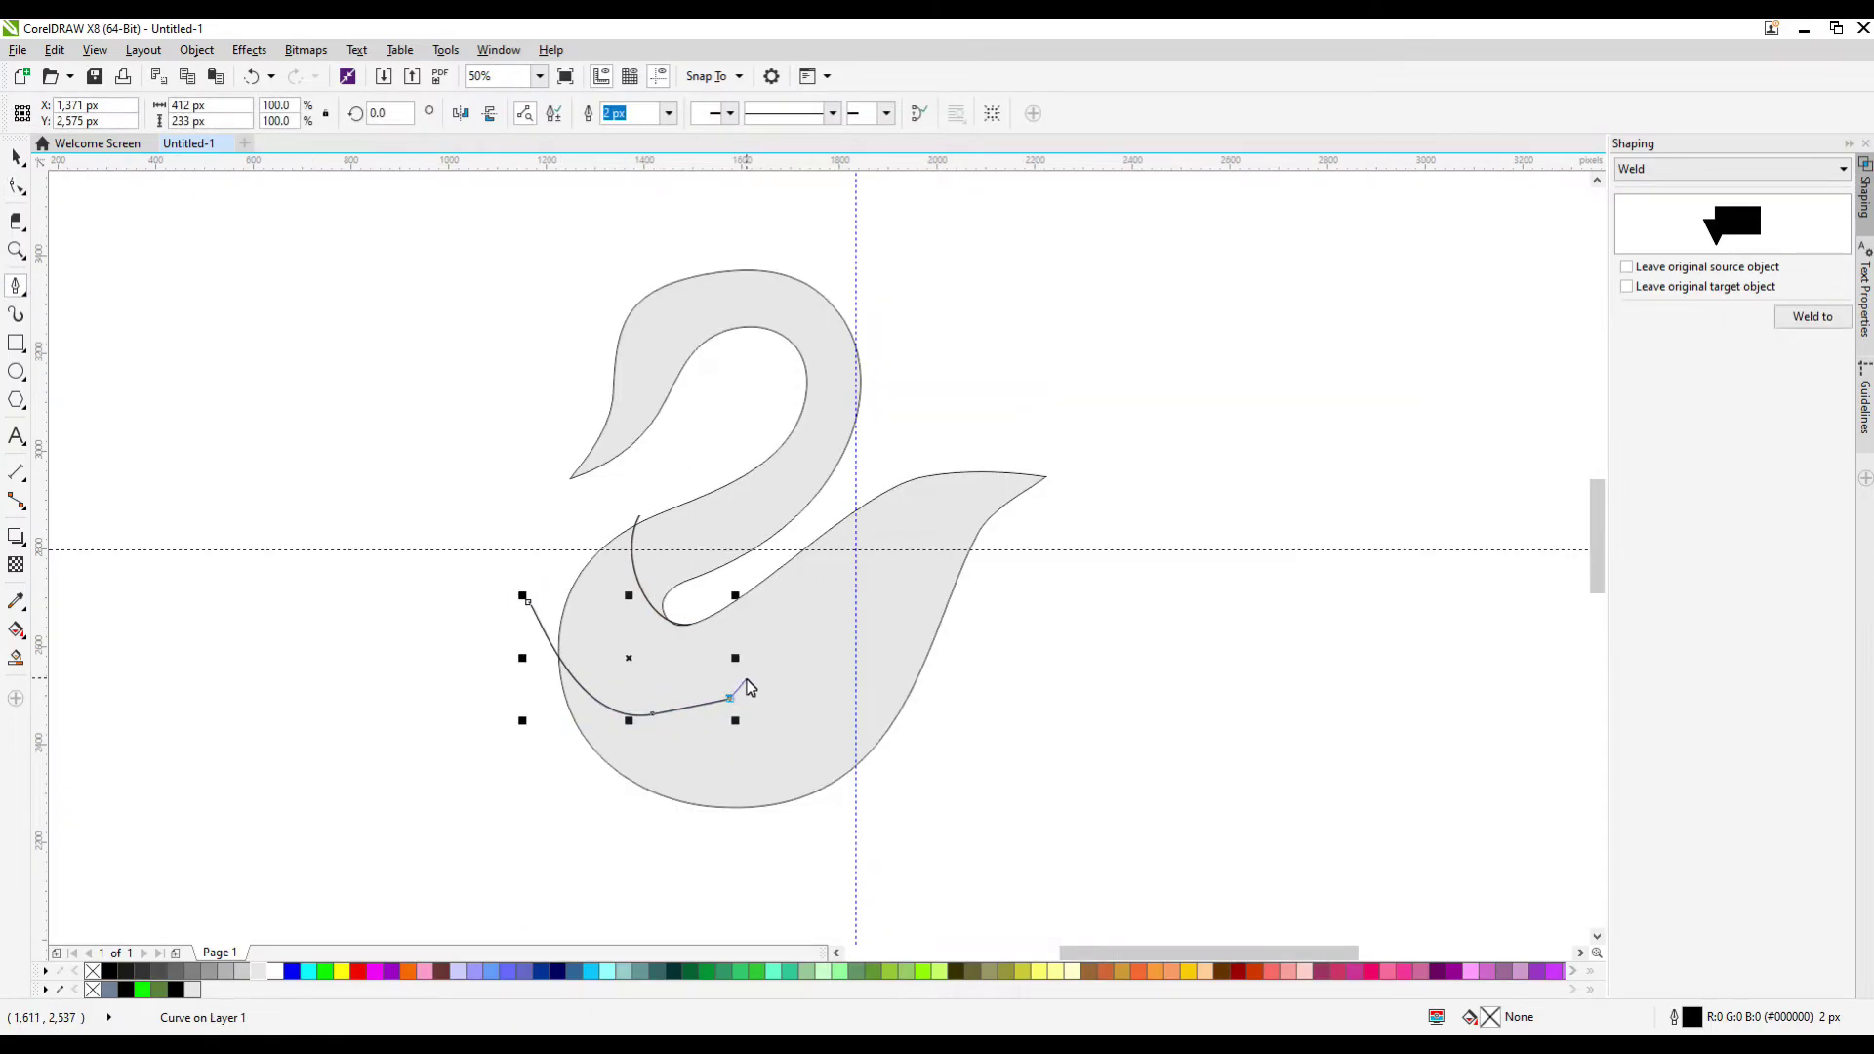
{"action": "left_click_drag", "start_coordinate": [743, 678], "coordinate": [829, 670]}
{"action": "left_click_drag", "start_coordinate": [943, 514], "coordinate": [1035, 482]}
{"action": "scroll", "coordinate": [1067, 473], "scroll_direction": "up", "scroll_amount": 1}
{"action": "left_click", "coordinate": [1077, 469]}
Smooth the wing line by removing surplus nodes along the tail and reshaping its front curve across the chest
{"action": "key", "text": "F10"}
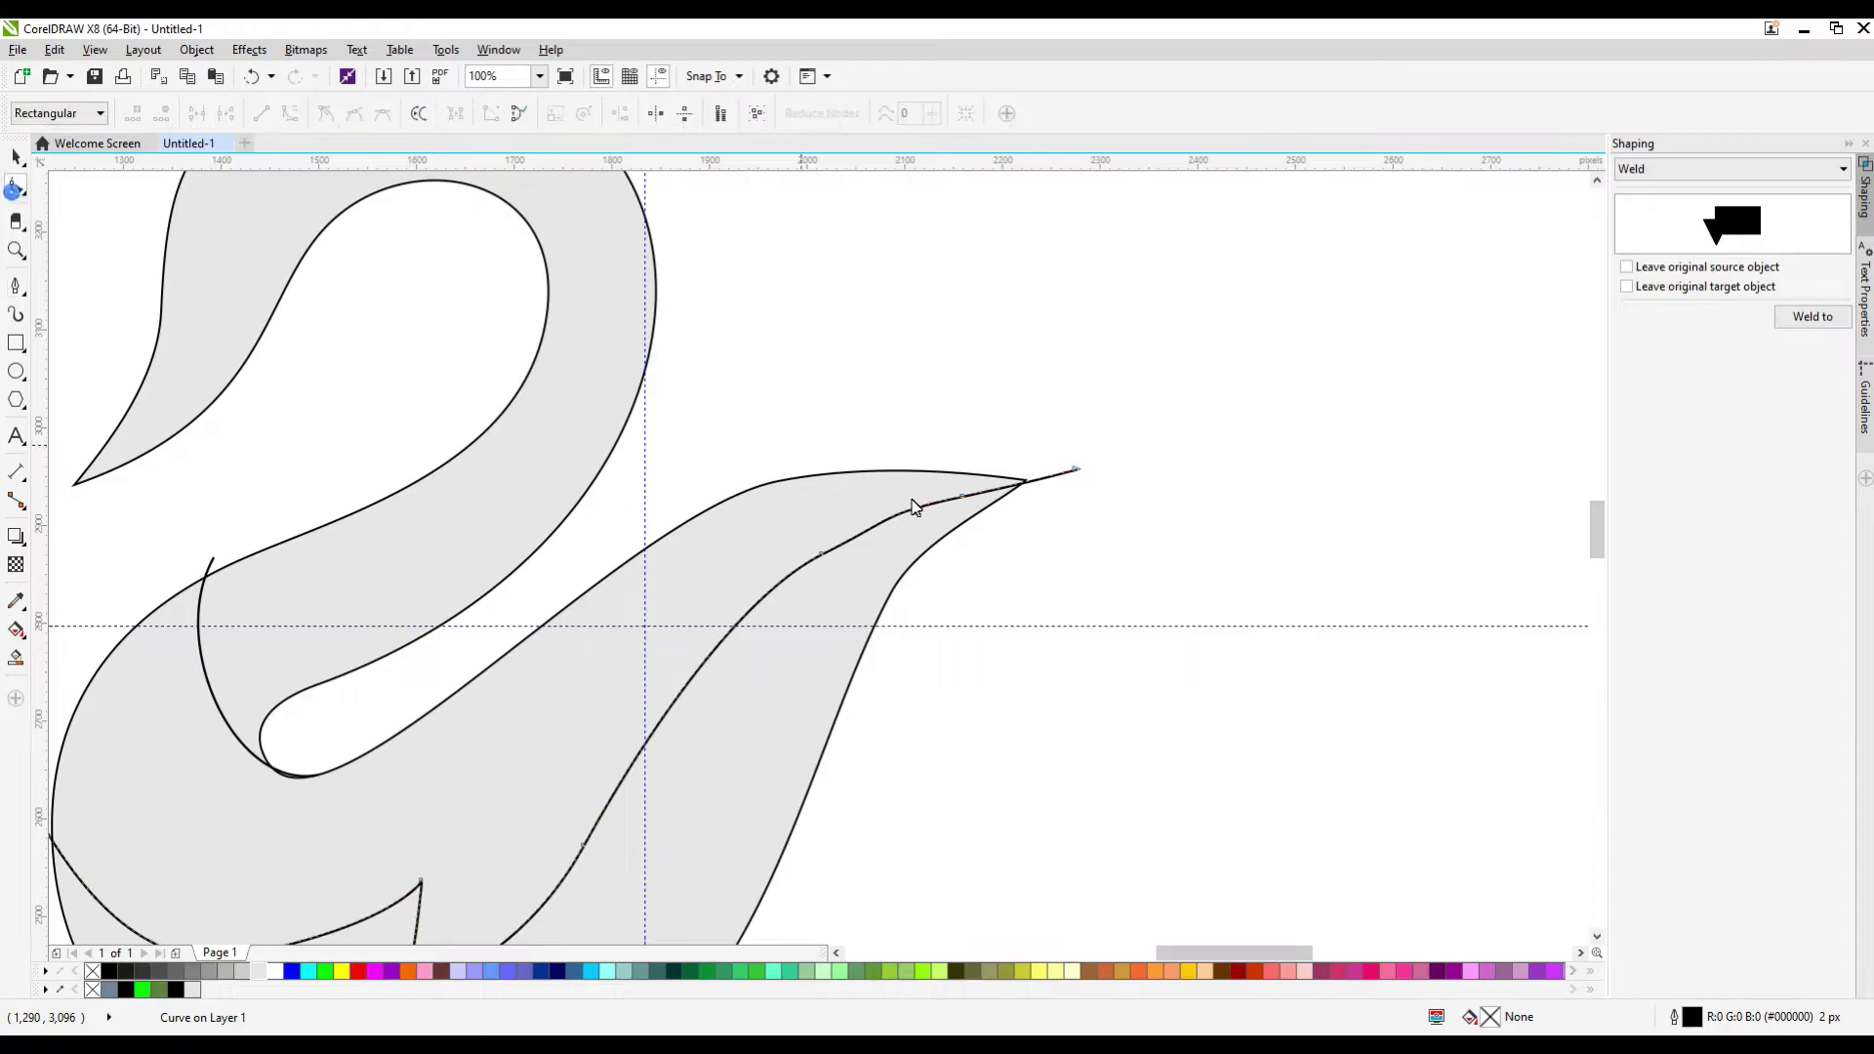
{"action": "left_click", "coordinate": [818, 561]}
{"action": "scroll", "coordinate": [1084, 478], "scroll_direction": "up", "scroll_amount": 2}
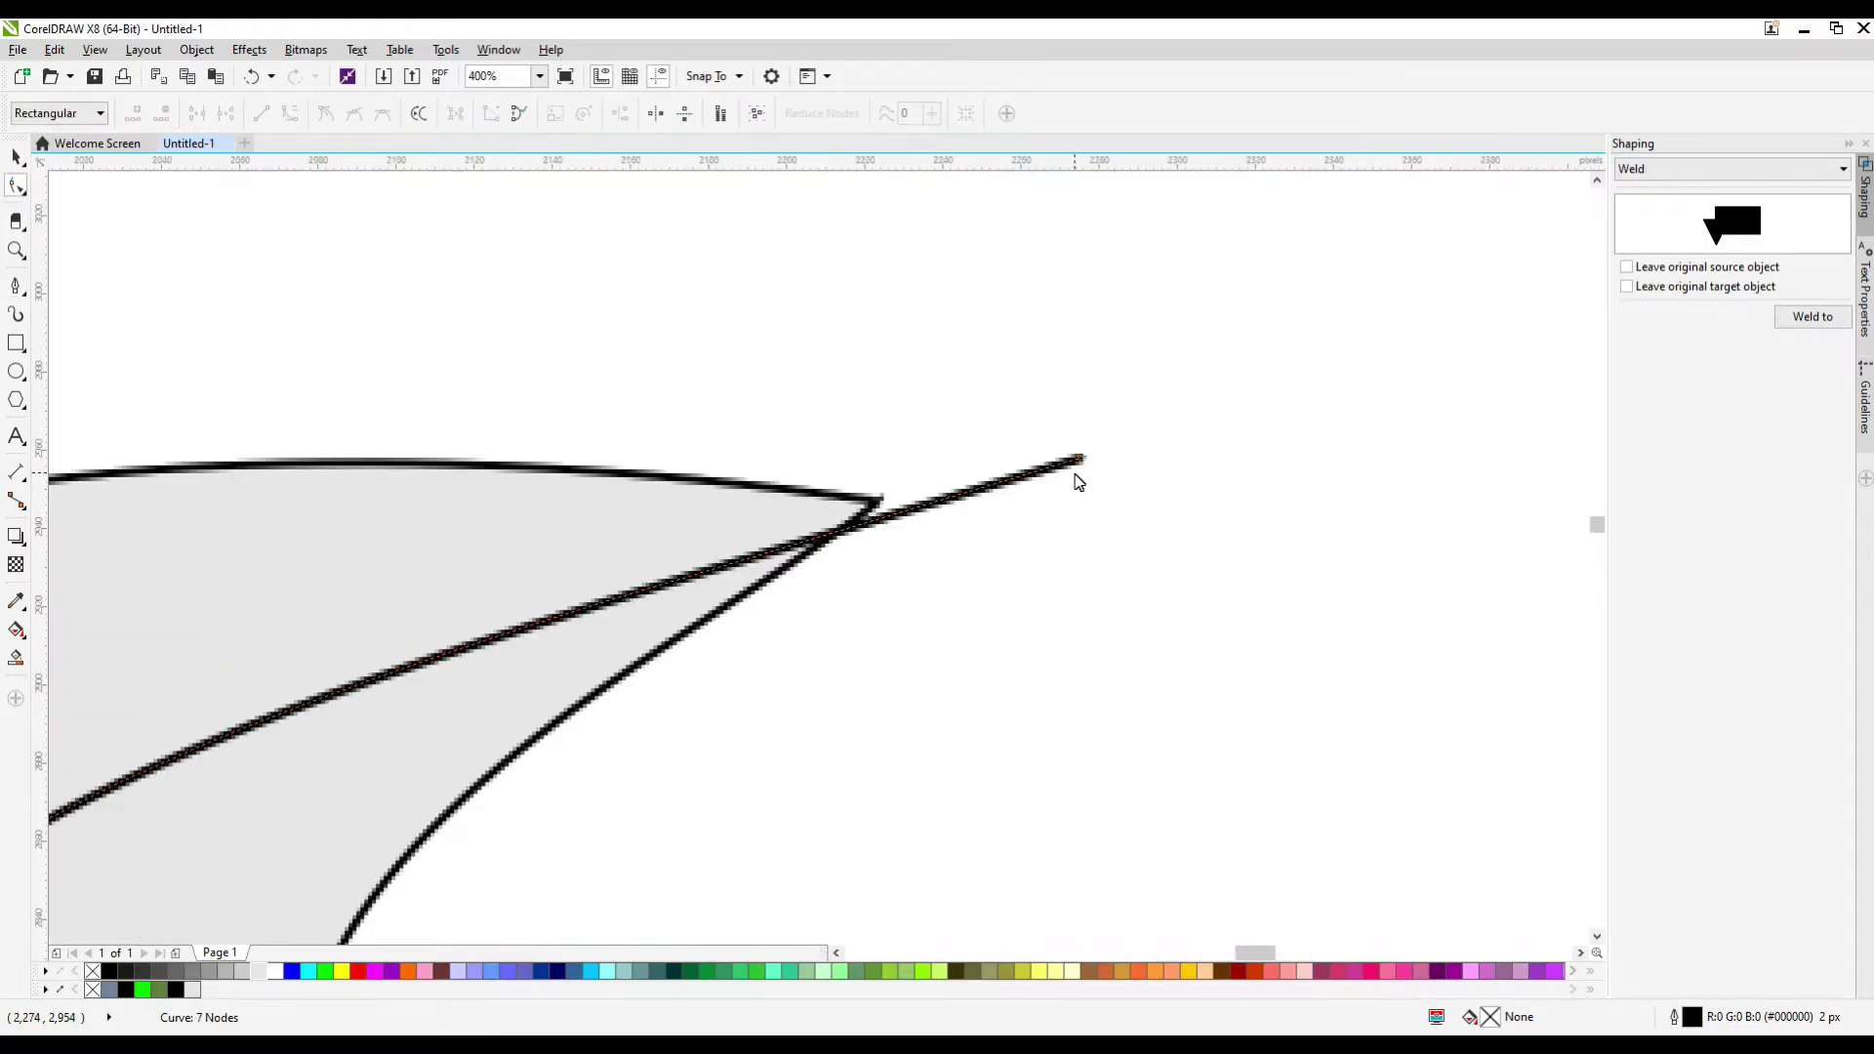
{"action": "left_click", "coordinate": [1103, 451]}
{"action": "scroll", "coordinate": [1123, 479], "scroll_direction": "down", "scroll_amount": 3}
{"action": "left_click", "coordinate": [794, 528]}
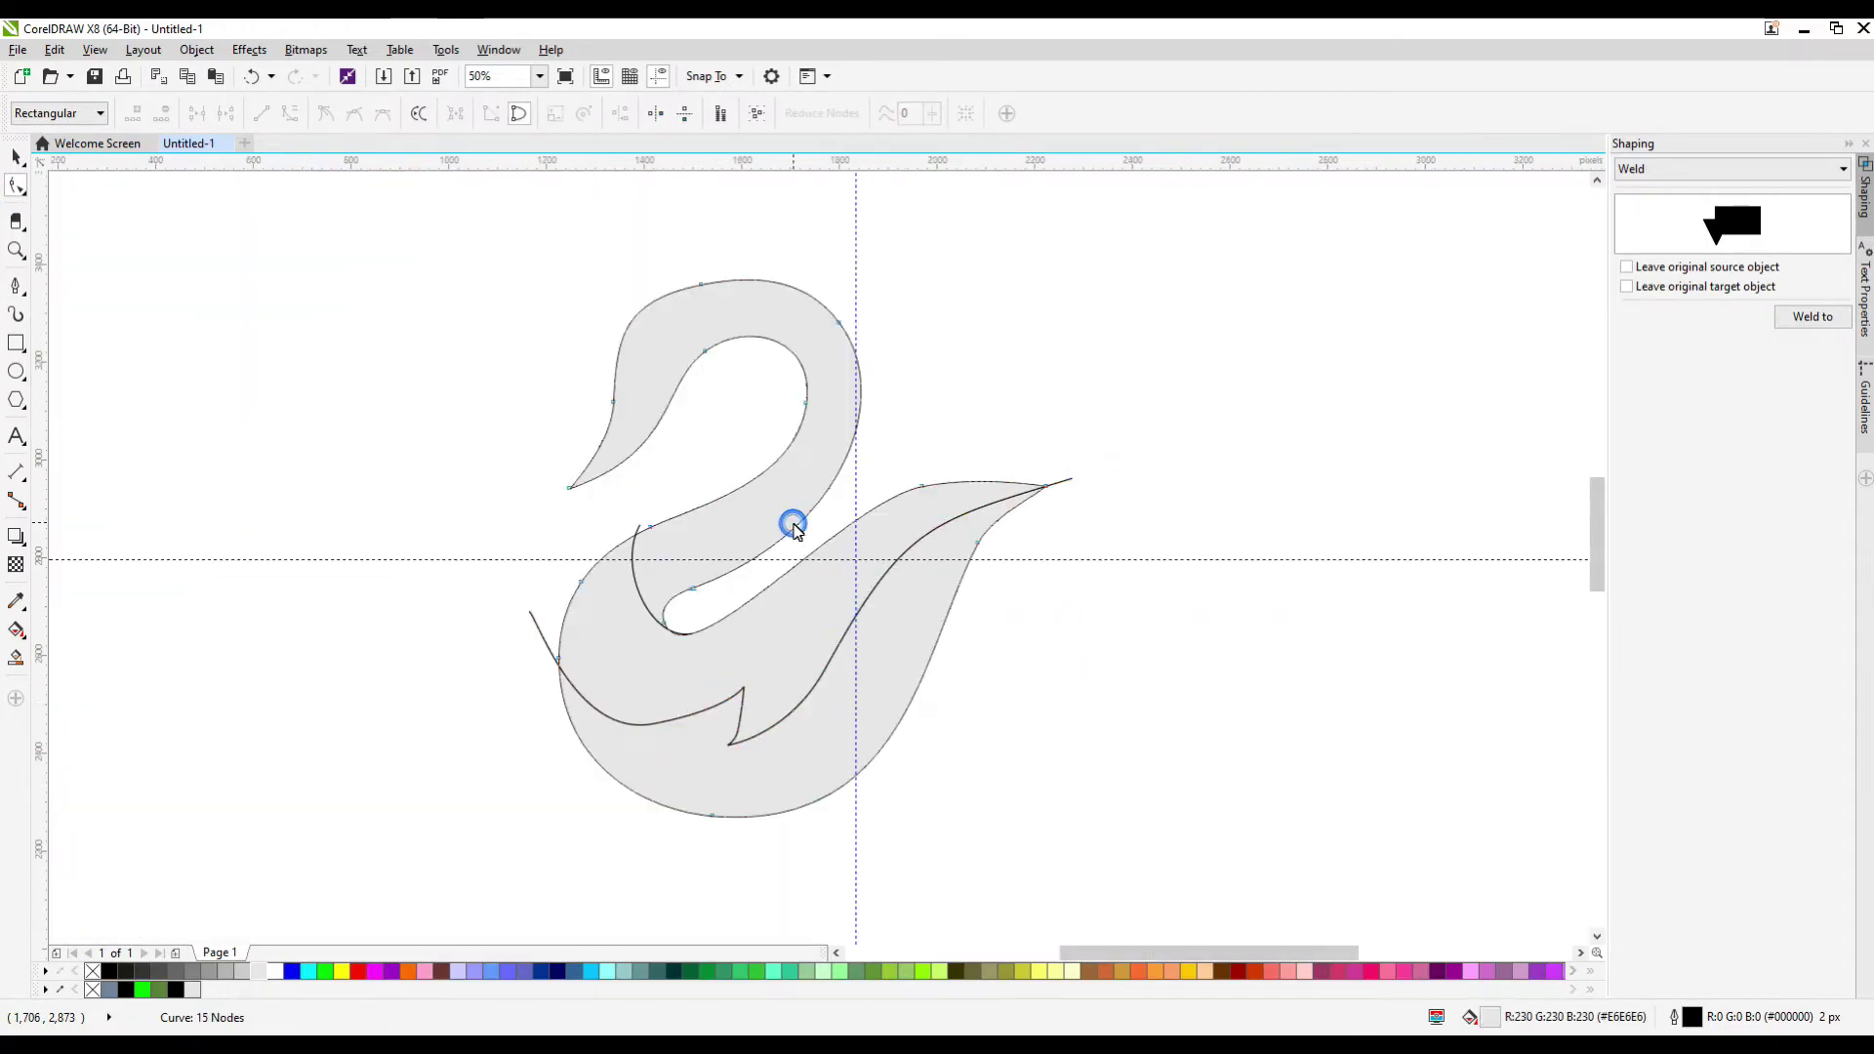
{"action": "left_click", "coordinate": [634, 722]}
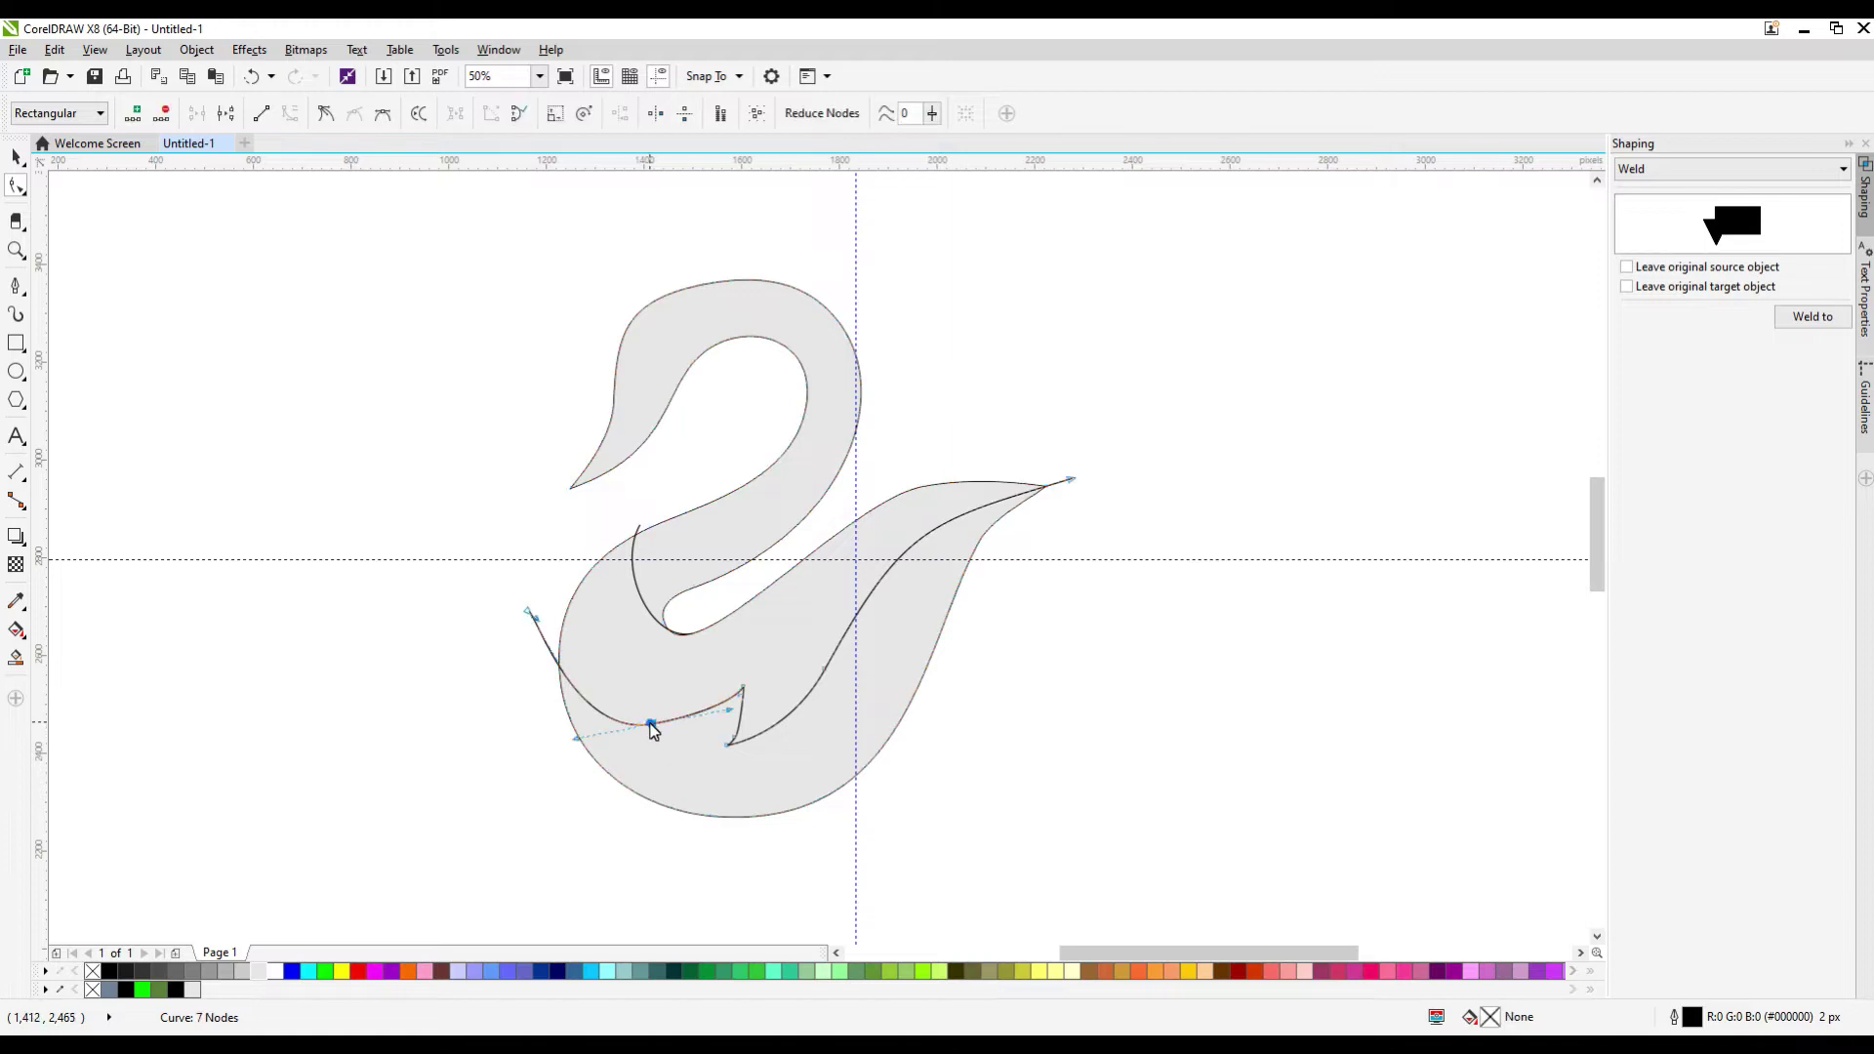
{"action": "left_click_drag", "start_coordinate": [656, 739], "coordinate": [640, 730]}
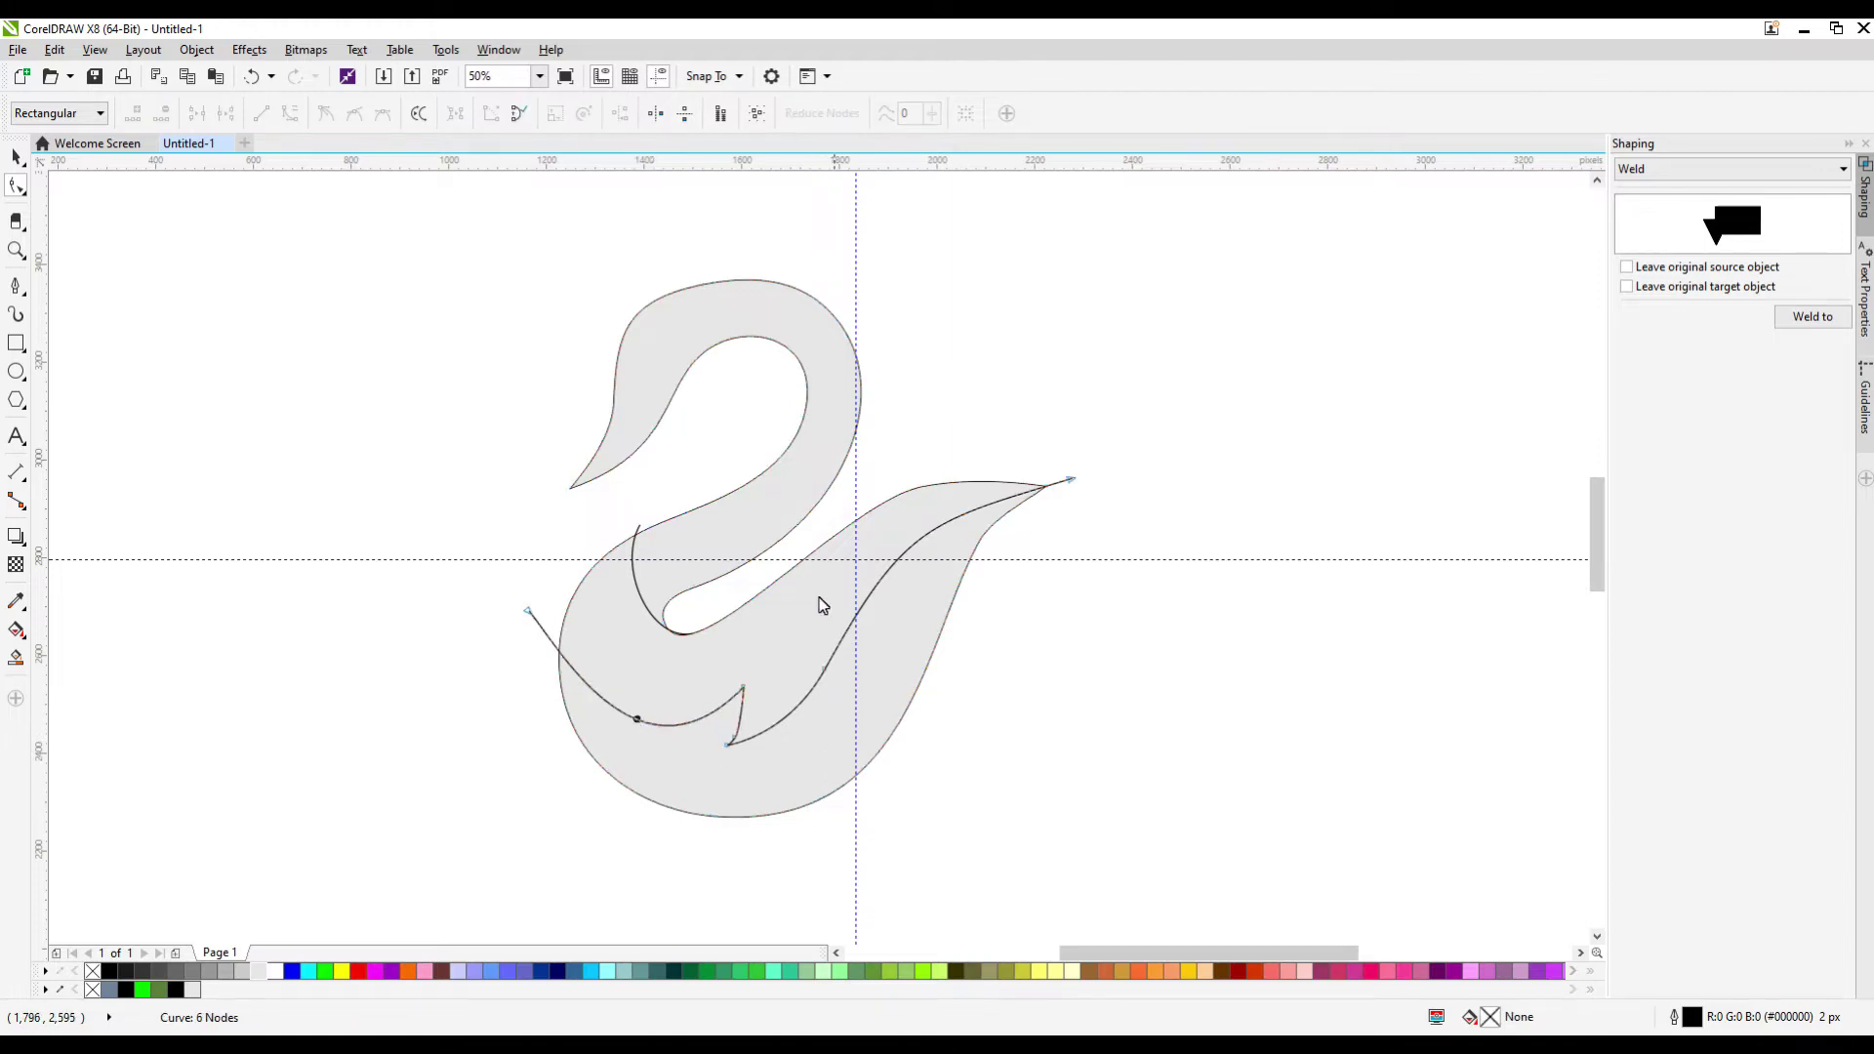
Smooth the upper edge of the tail by adding a node on either side of the existing one and deleting the old node
{"action": "left_click", "coordinate": [893, 504]}
{"action": "double_click", "coordinate": [876, 505]}
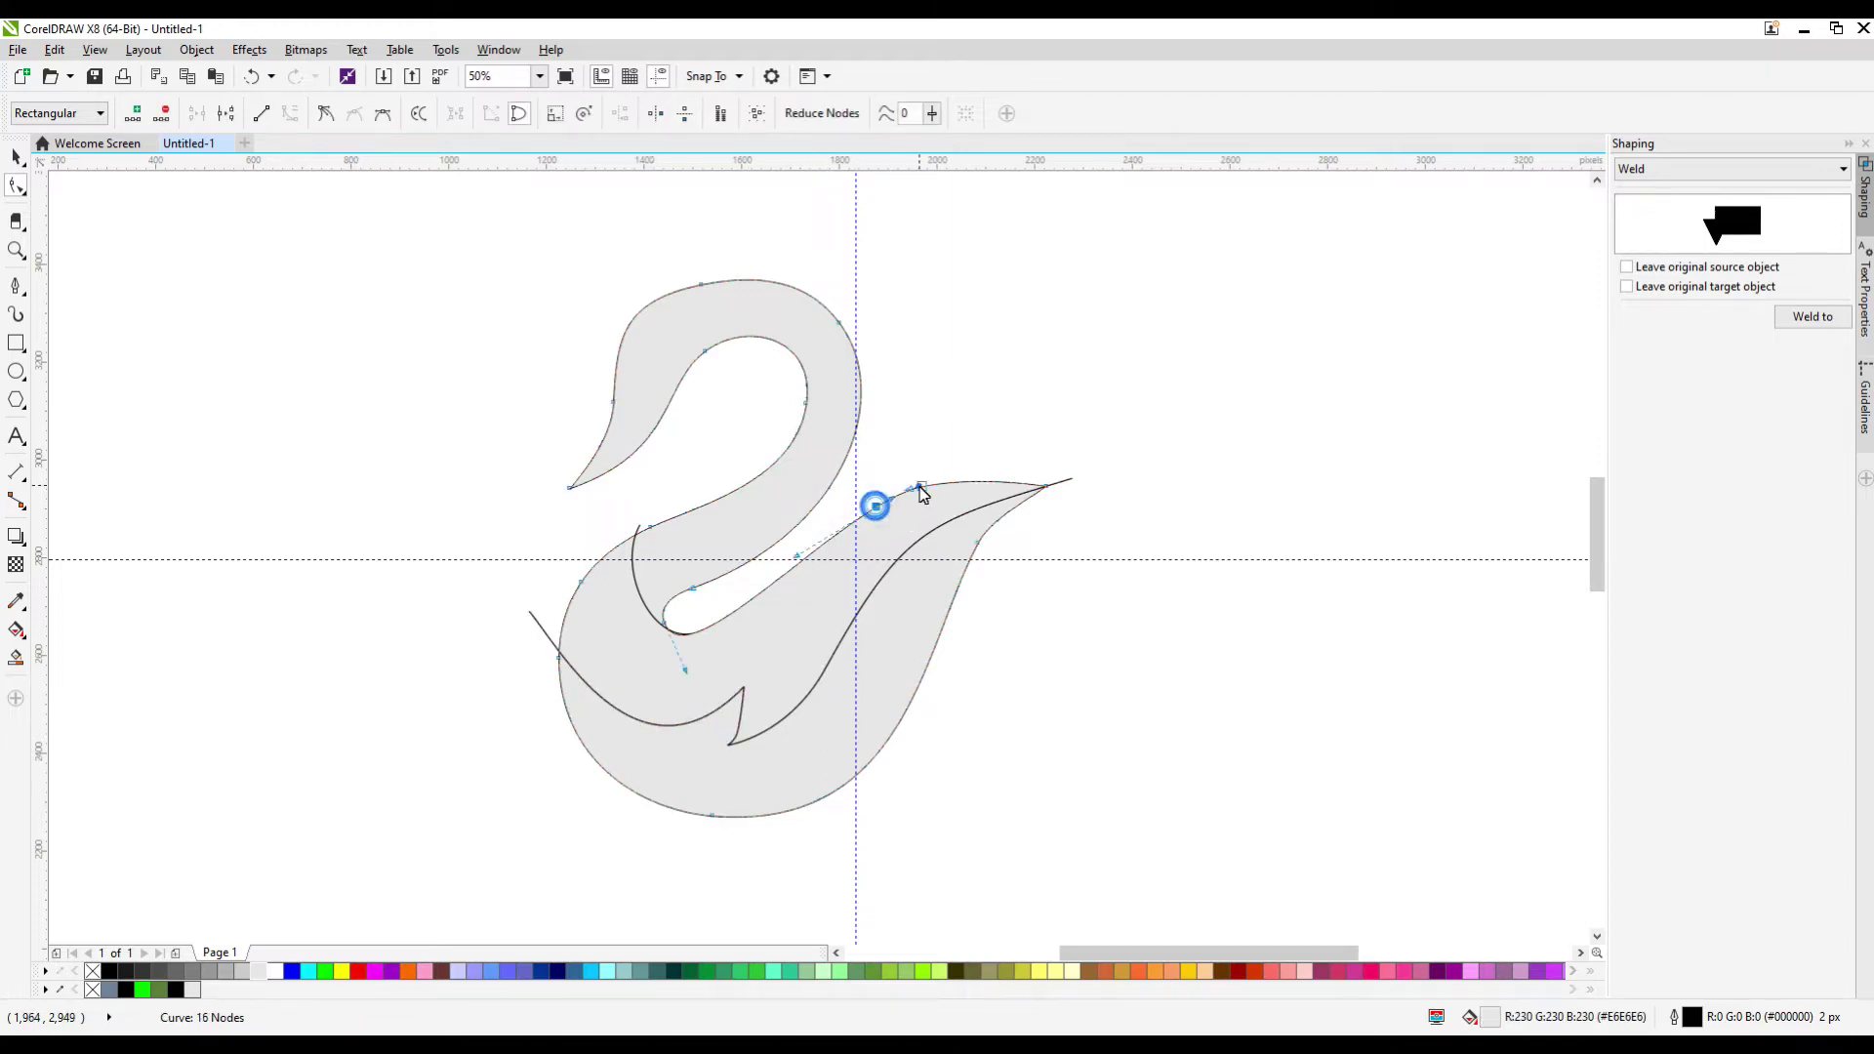
{"action": "left_click", "coordinate": [982, 483]}
{"action": "double_click", "coordinate": [919, 487]}
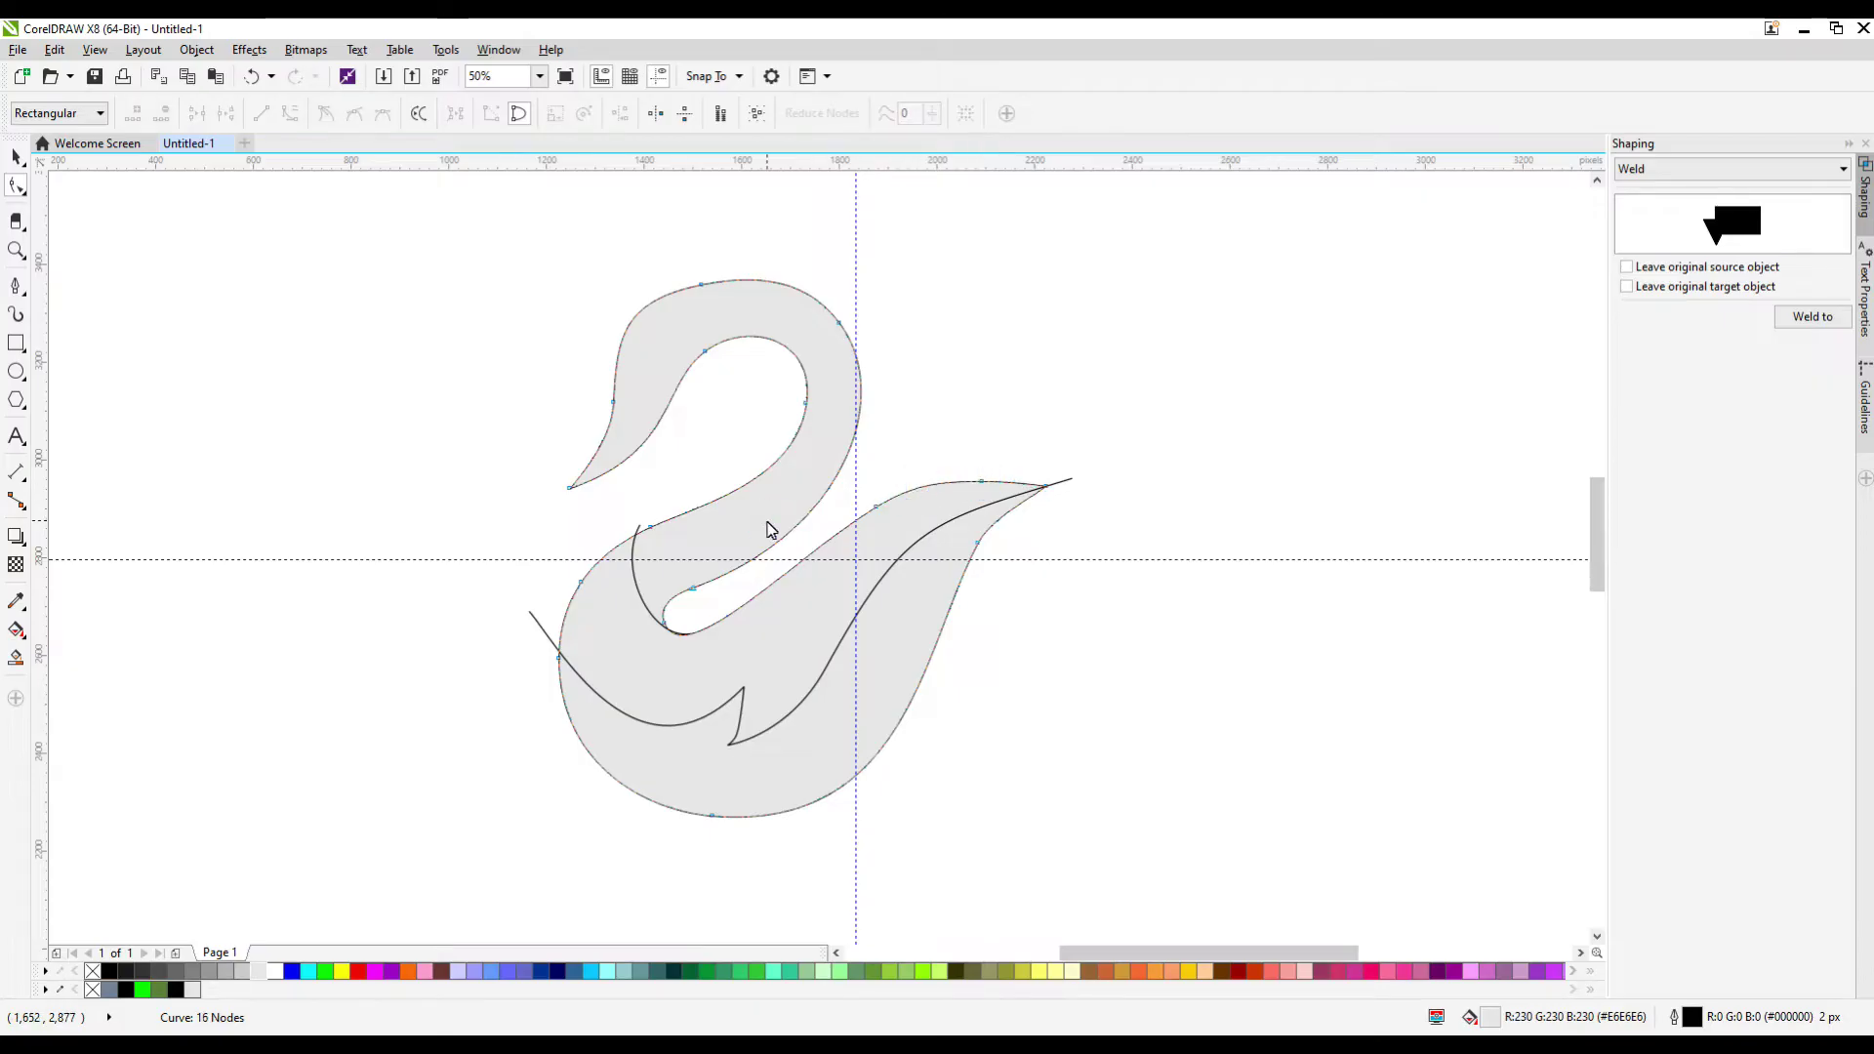
{"action": "left_click", "coordinate": [750, 574]}
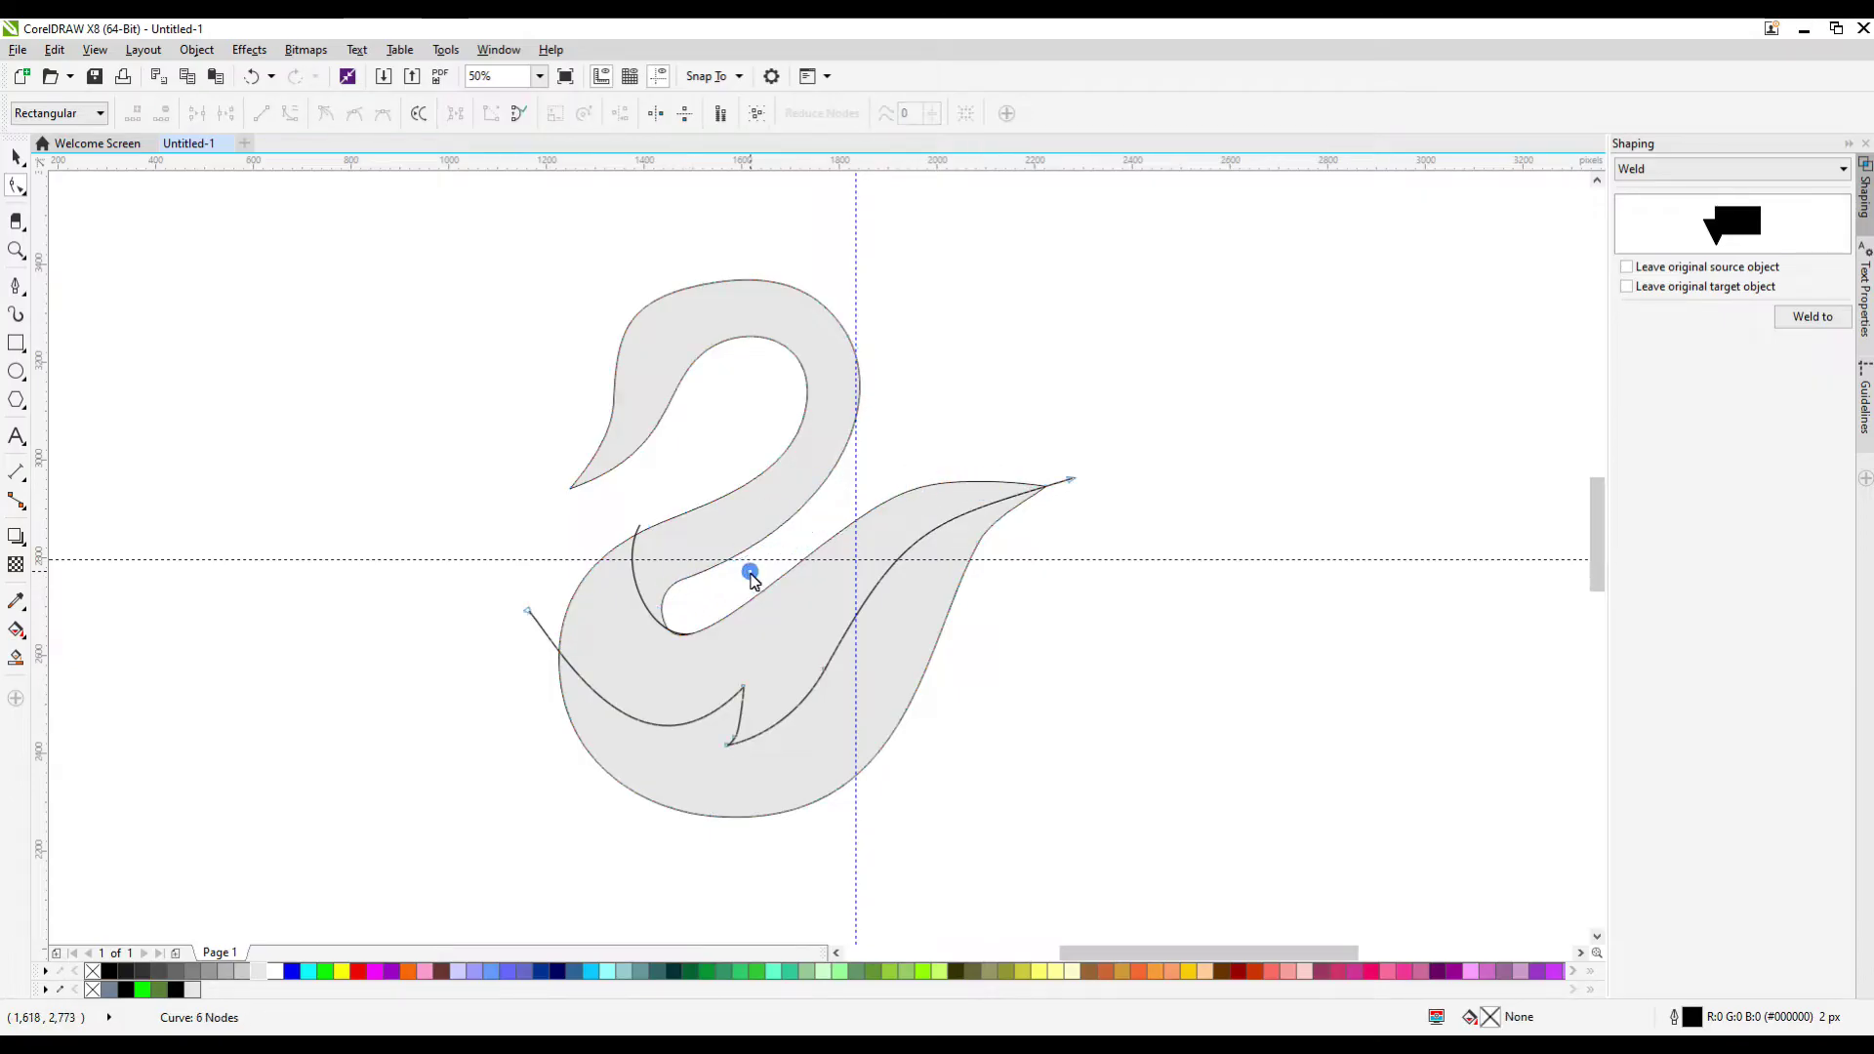
Move the wing line sideways off the body so it lies clear to the right of the swan
{"action": "left_click", "coordinate": [13, 155]}
{"action": "left_click", "coordinate": [749, 406]}
{"action": "scroll", "coordinate": [749, 406], "scroll_direction": "down", "scroll_amount": 2}
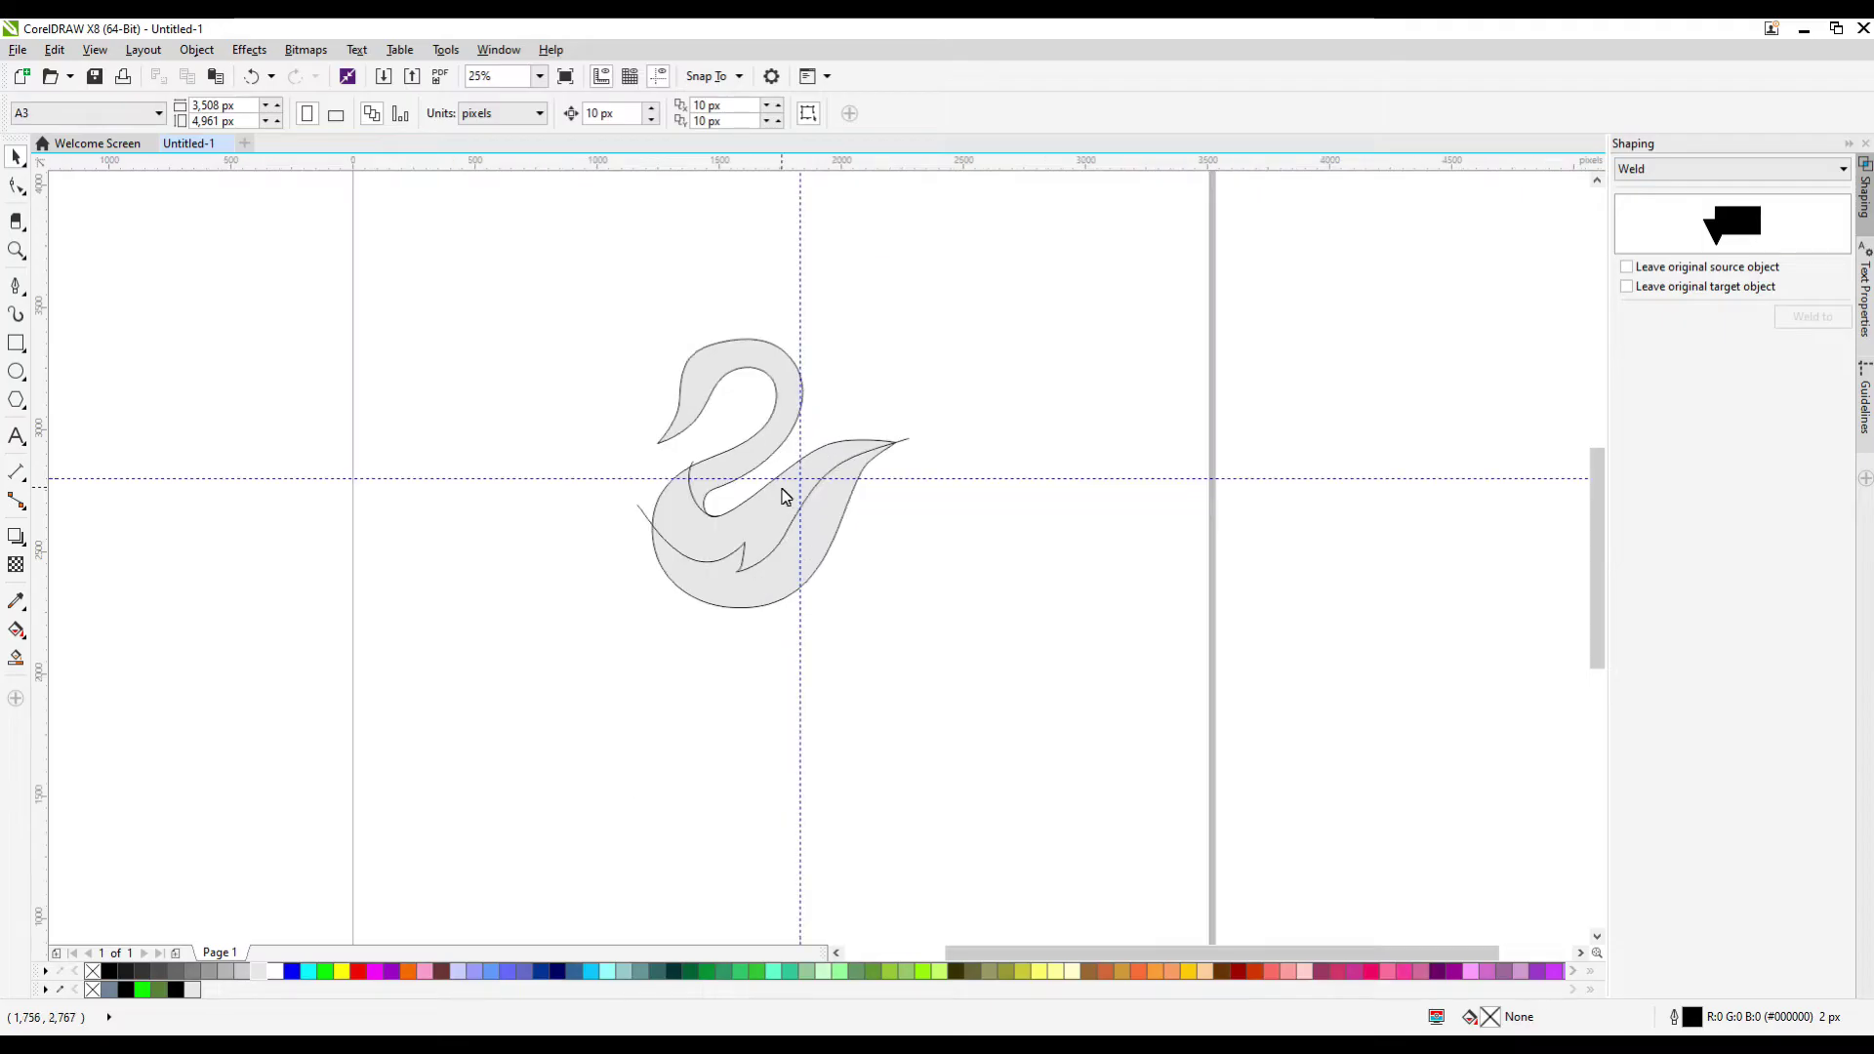
{"action": "left_click", "coordinate": [787, 498]}
{"action": "left_click", "coordinate": [1029, 540]}
{"action": "scroll", "coordinate": [825, 509], "scroll_direction": "up", "scroll_amount": 2}
{"action": "left_click_drag", "start_coordinate": [360, 657], "coordinate": [975, 348]}
{"action": "left_click_drag", "start_coordinate": [658, 582], "coordinate": [1112, 582]}
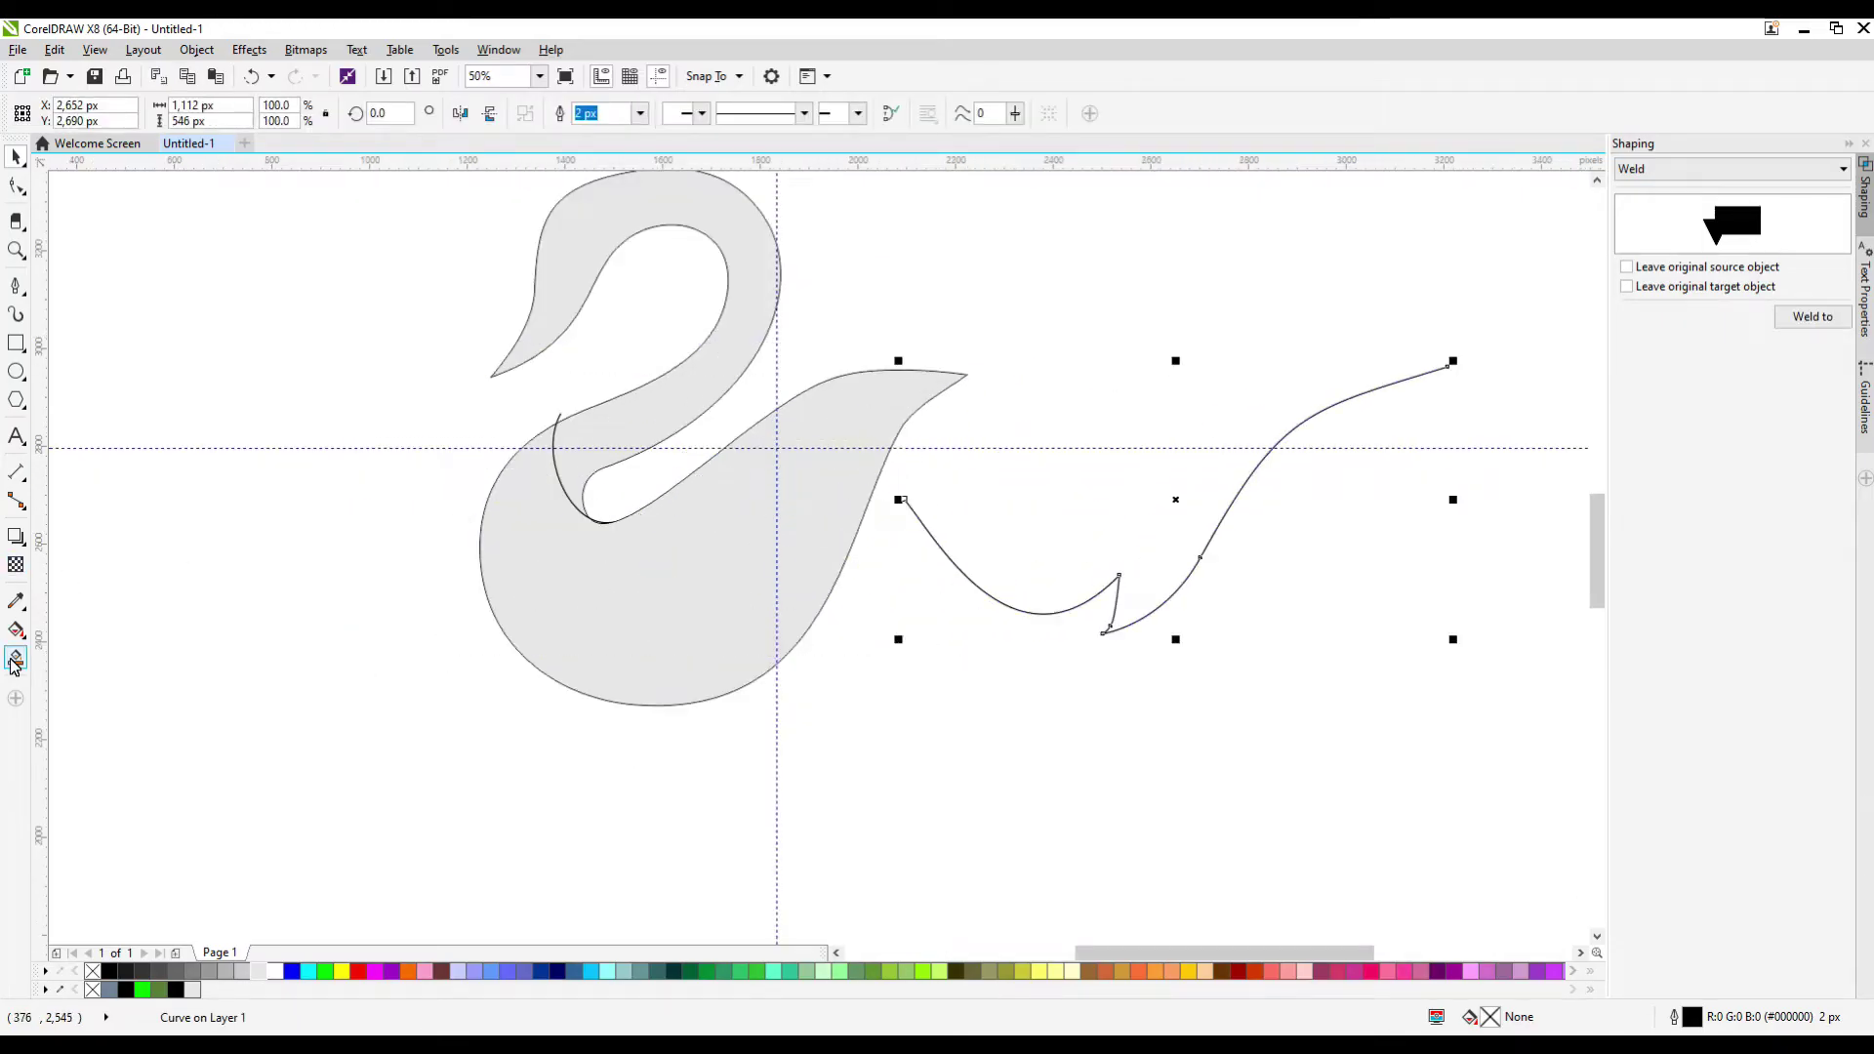
Create a separate blue-grey body shape with Smart Fill, and test its separation with a temporary move
{"action": "left_click", "coordinate": [15, 660]}
{"action": "left_click", "coordinate": [643, 622]}
{"action": "left_click", "coordinate": [16, 166]}
{"action": "left_click_drag", "start_coordinate": [598, 613], "coordinate": [764, 620]}
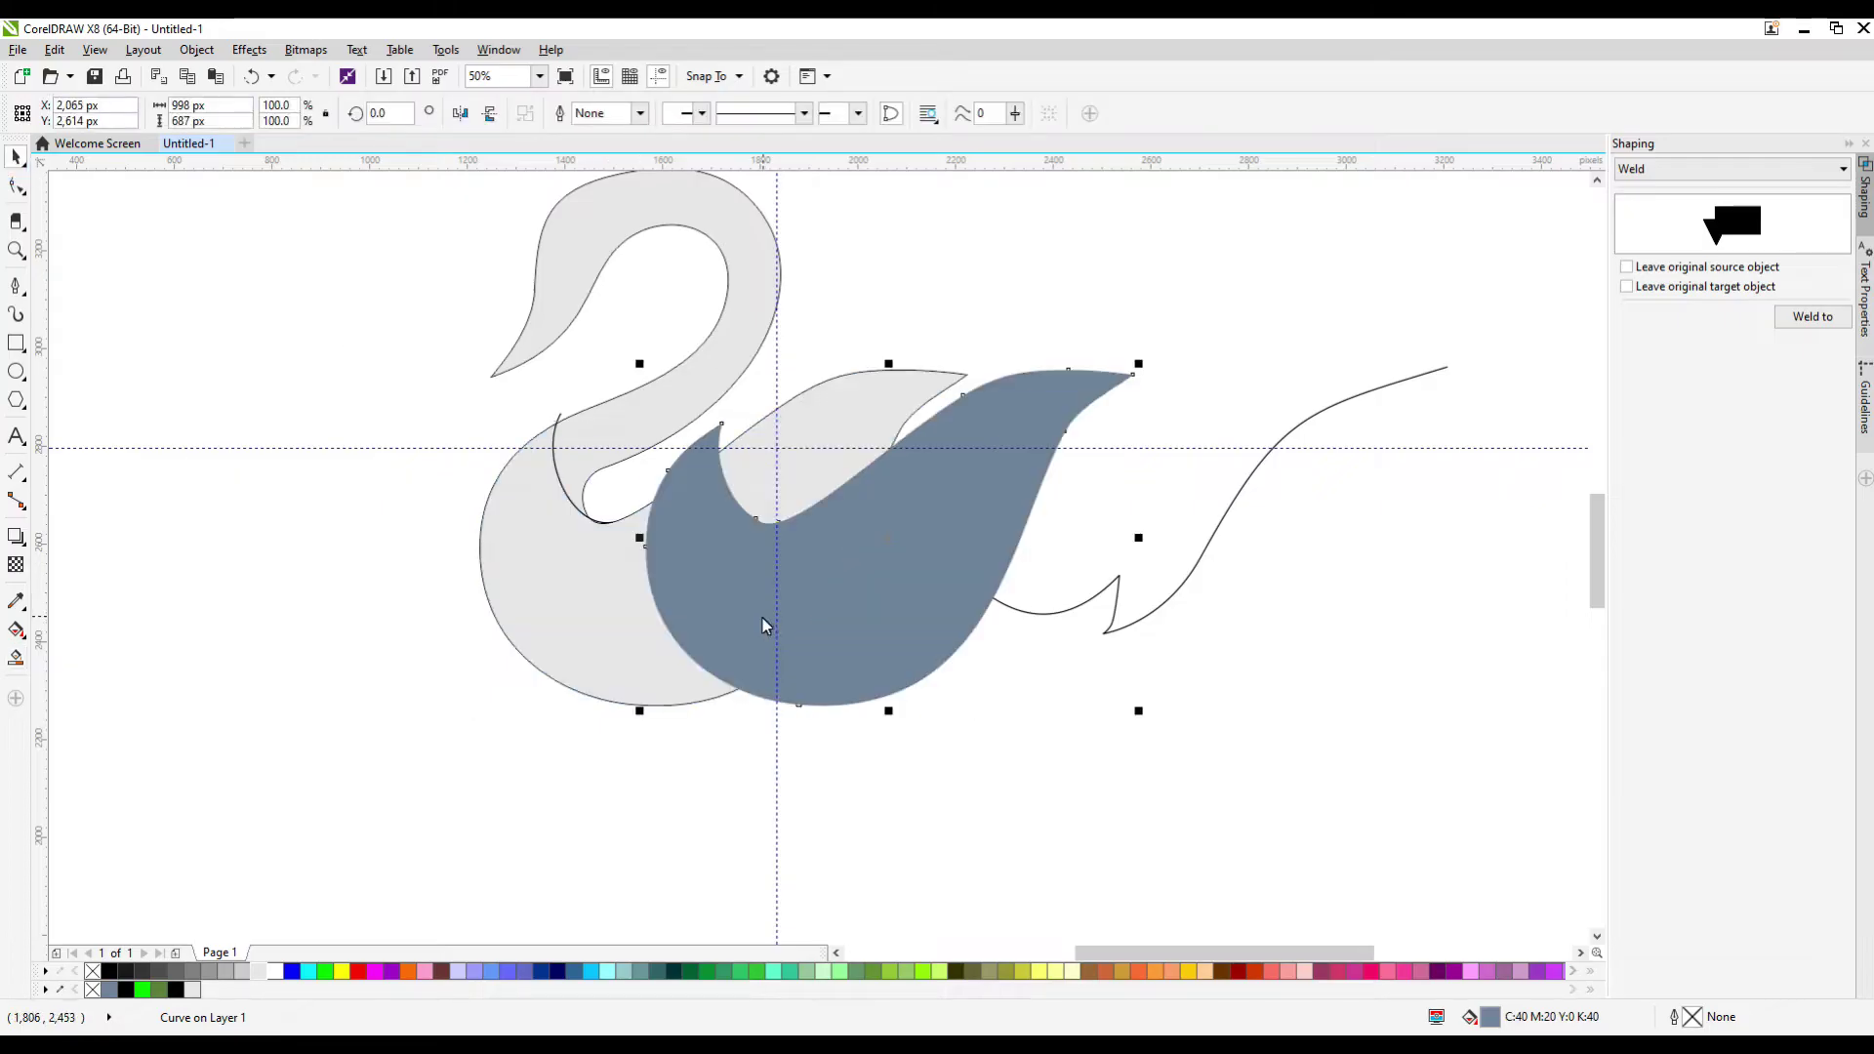
{"action": "key", "text": "ctrl+z"}
Trim the filled body area out of the original swan shape so that only the head and neck remain of it
{"action": "left_click", "coordinate": [641, 421], "text": "shift"}
{"action": "left_click", "coordinate": [595, 119]}
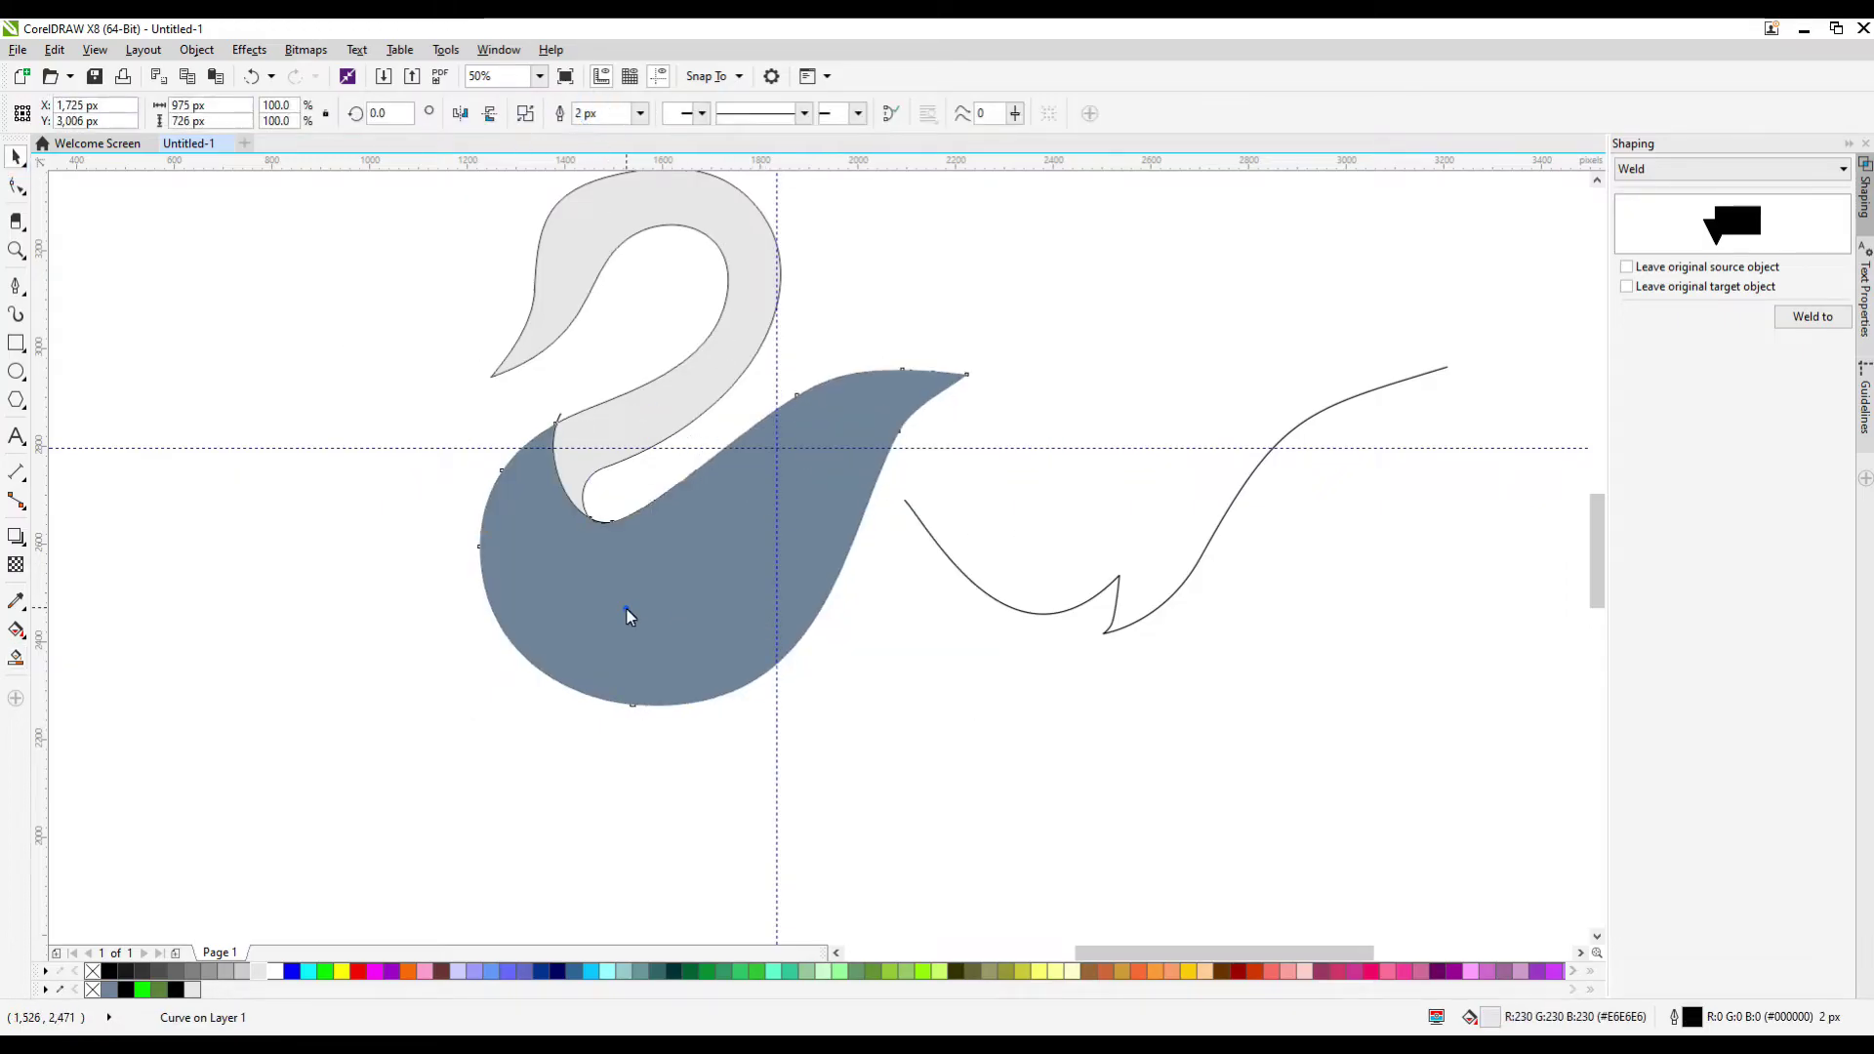
{"action": "left_click_drag", "start_coordinate": [605, 579], "coordinate": [602, 639]}
{"action": "key", "text": "ctrl+z"}
Delete the dividing curve at the neck base, and check the separate neck piece with a temporary move
{"action": "left_click", "coordinate": [556, 457]}
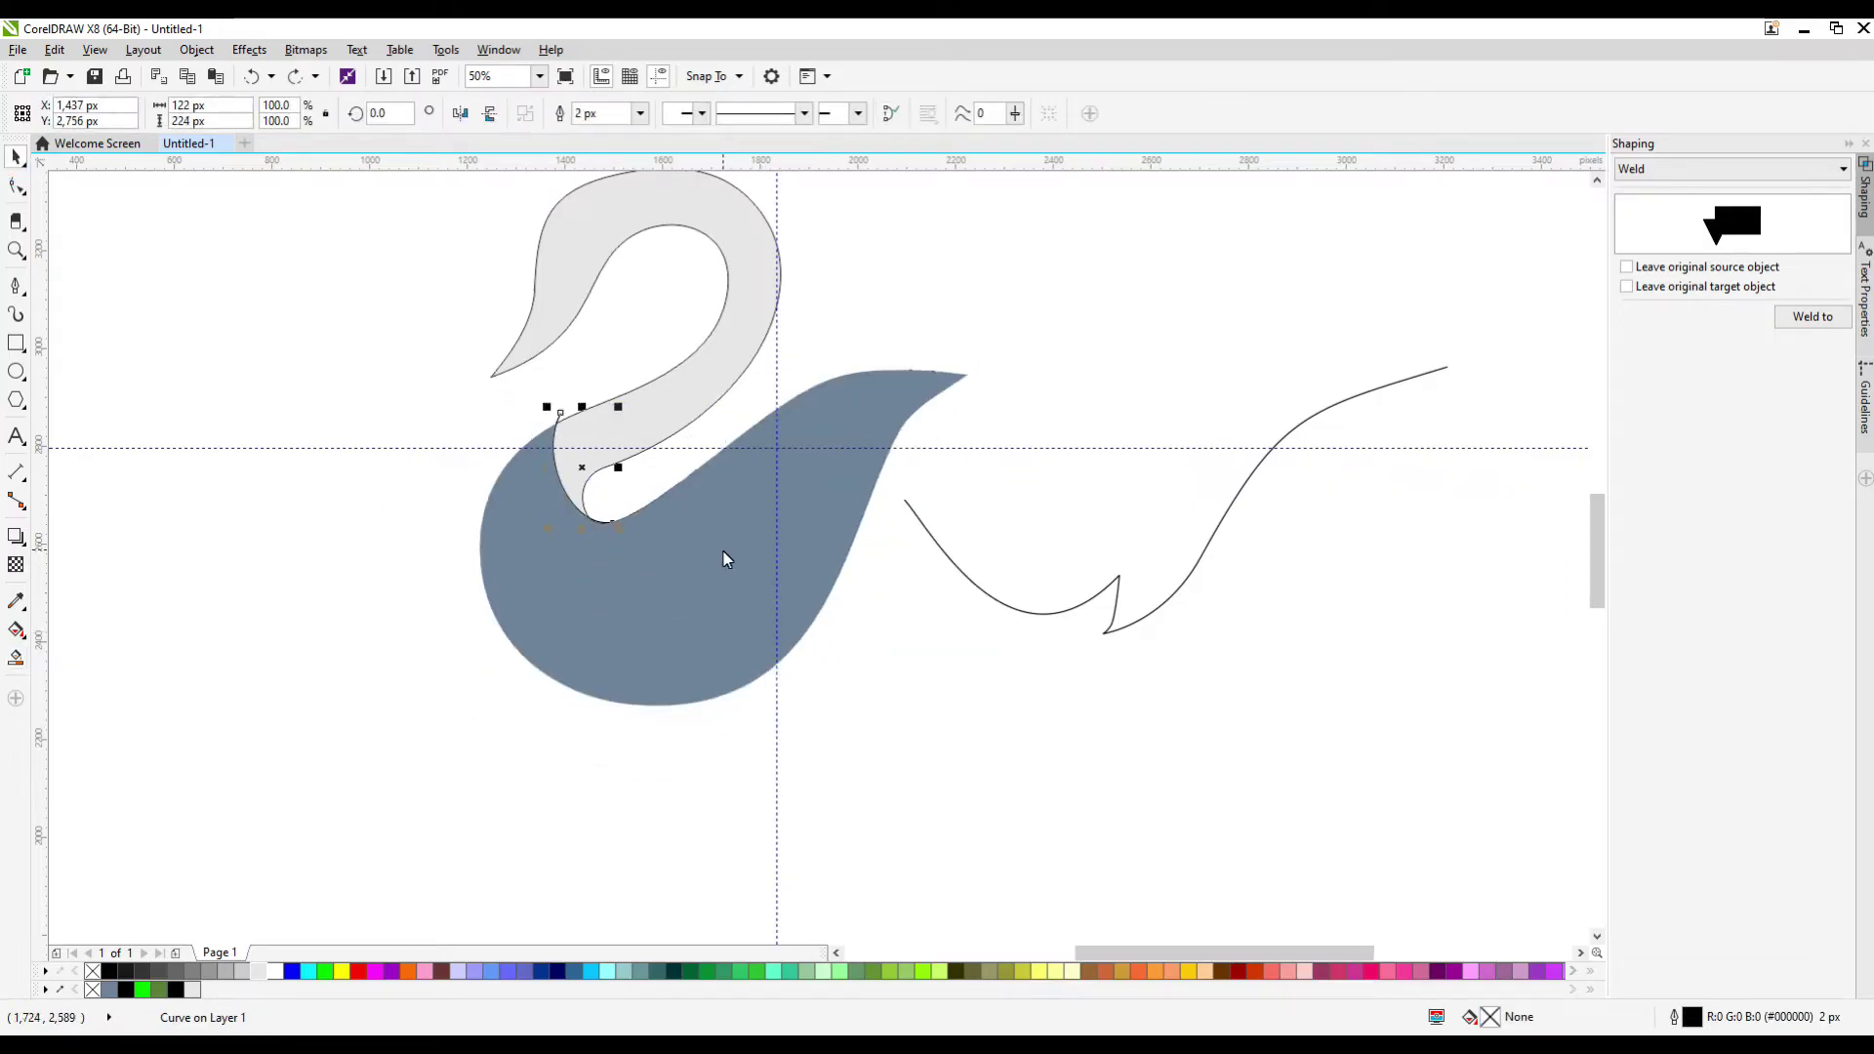
{"action": "right_click", "coordinate": [580, 470]}
{"action": "left_click", "coordinate": [687, 689]}
{"action": "left_click_drag", "start_coordinate": [594, 458], "coordinate": [889, 576]}
{"action": "key", "text": "ctrl+z"}
Delete the stray leftover nodes of the trimmed head-and-neck shape along the upper edge of the back
{"action": "left_click", "coordinate": [16, 188]}
{"action": "scroll", "coordinate": [570, 543], "scroll_direction": "up", "scroll_amount": 2}
{"action": "key", "text": "Delete"}
{"action": "scroll", "coordinate": [890, 583], "scroll_direction": "down", "scroll_amount": 1}
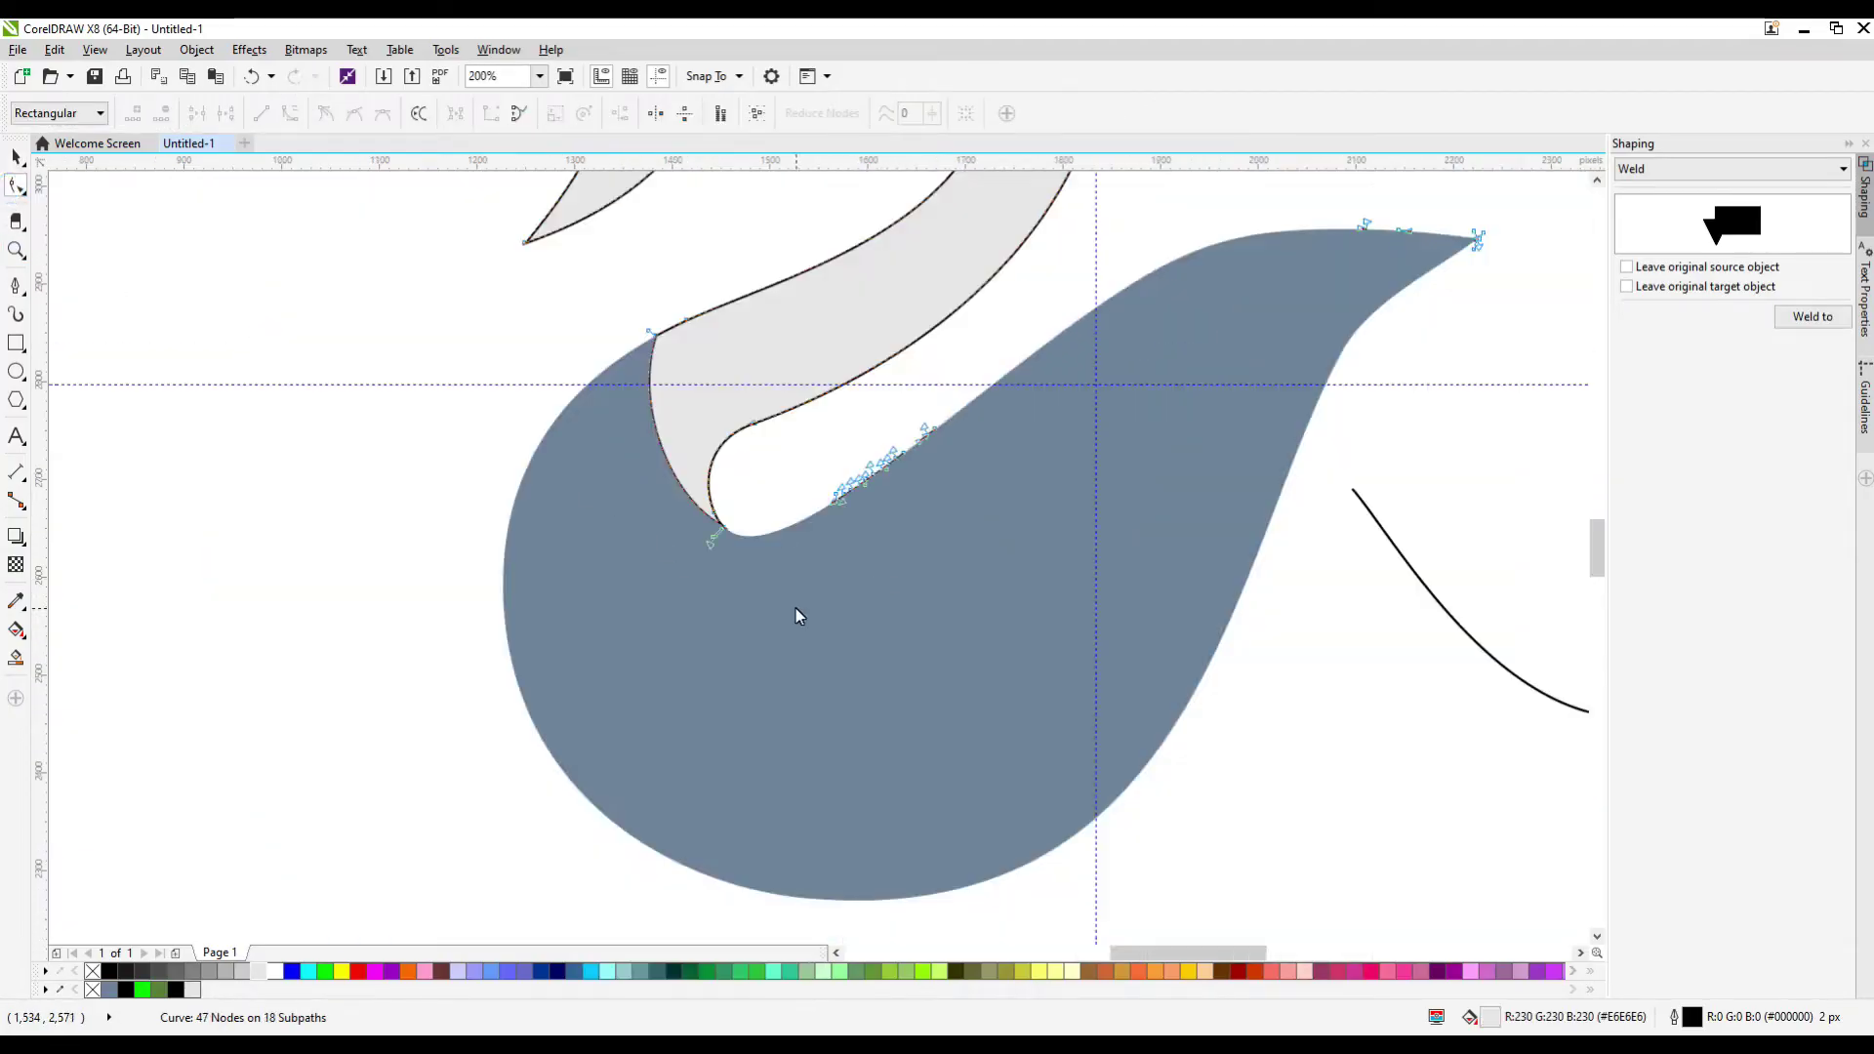
{"action": "key", "text": "Delete"}
Delete the stray leftover nodes at the tail tip and a surplus node on the neck's outer edge near the chest
{"action": "scroll", "coordinate": [916, 494], "scroll_direction": "down", "scroll_amount": 1}
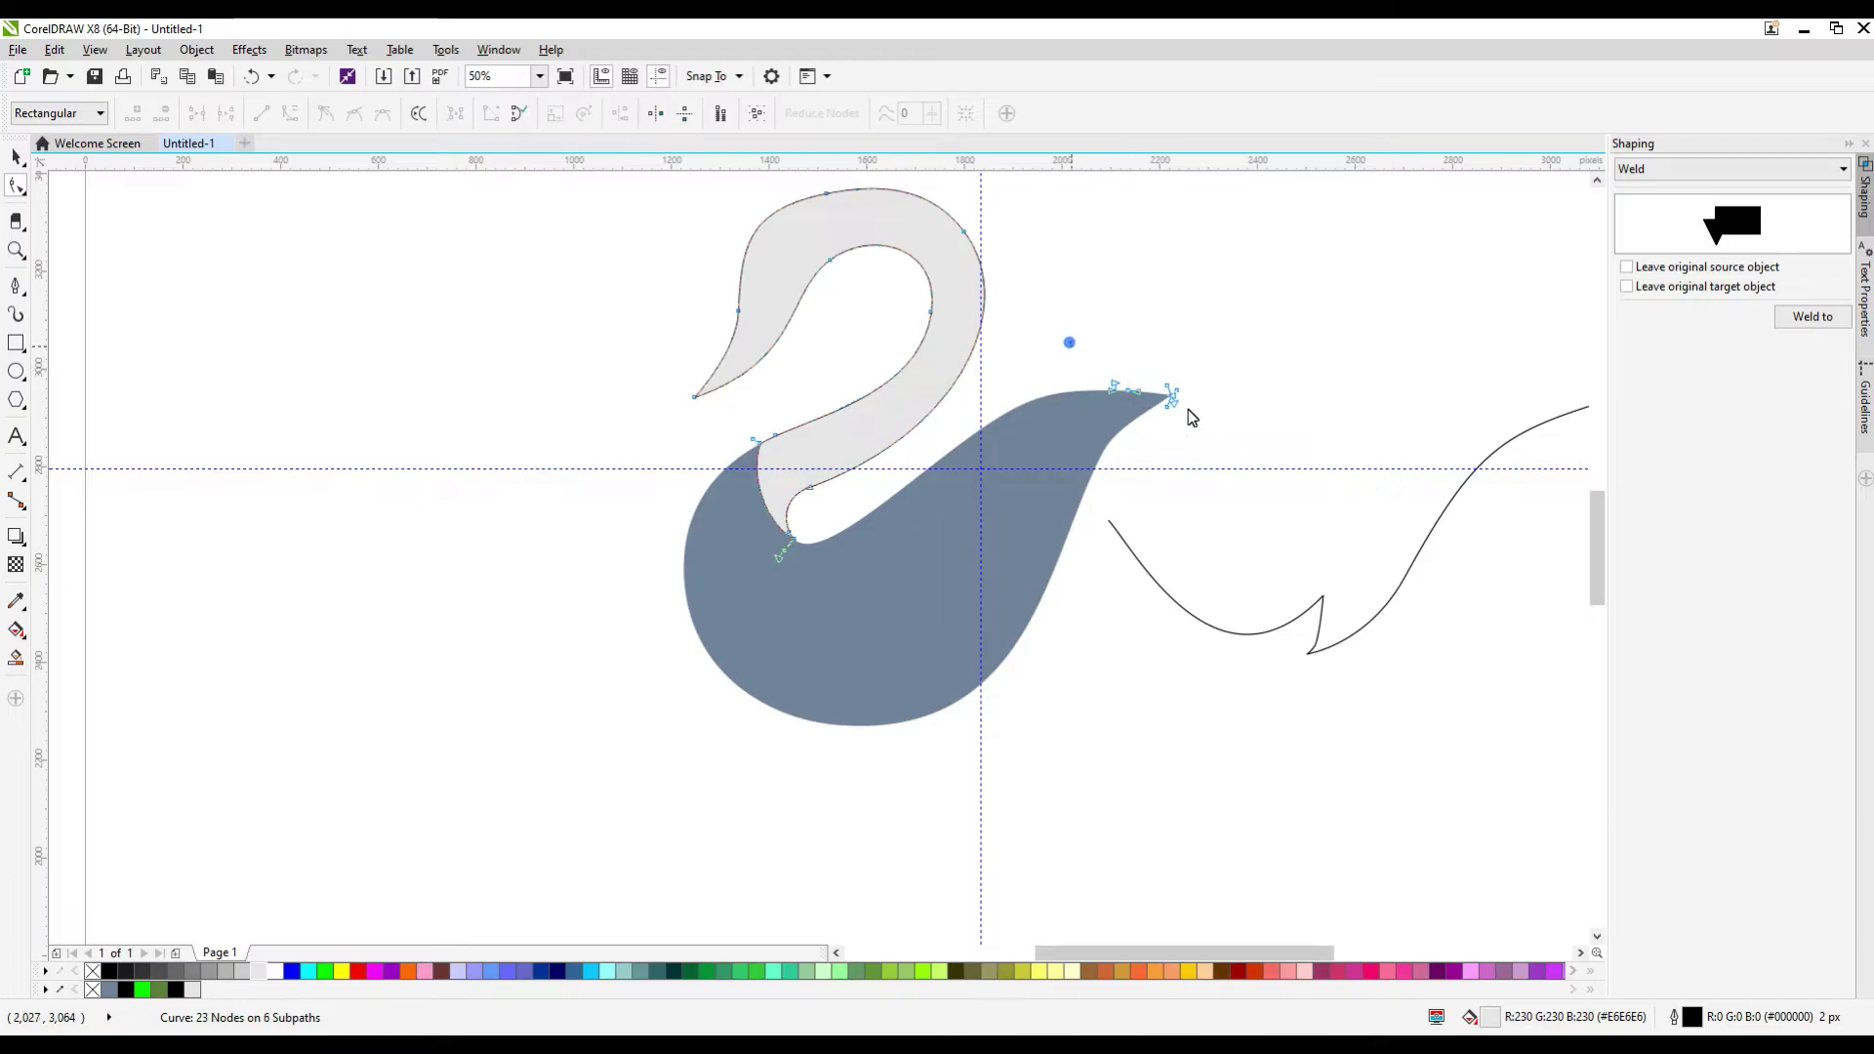
{"action": "scroll", "coordinate": [810, 444], "scroll_direction": "up", "scroll_amount": 1}
{"action": "double_click", "coordinate": [739, 424]}
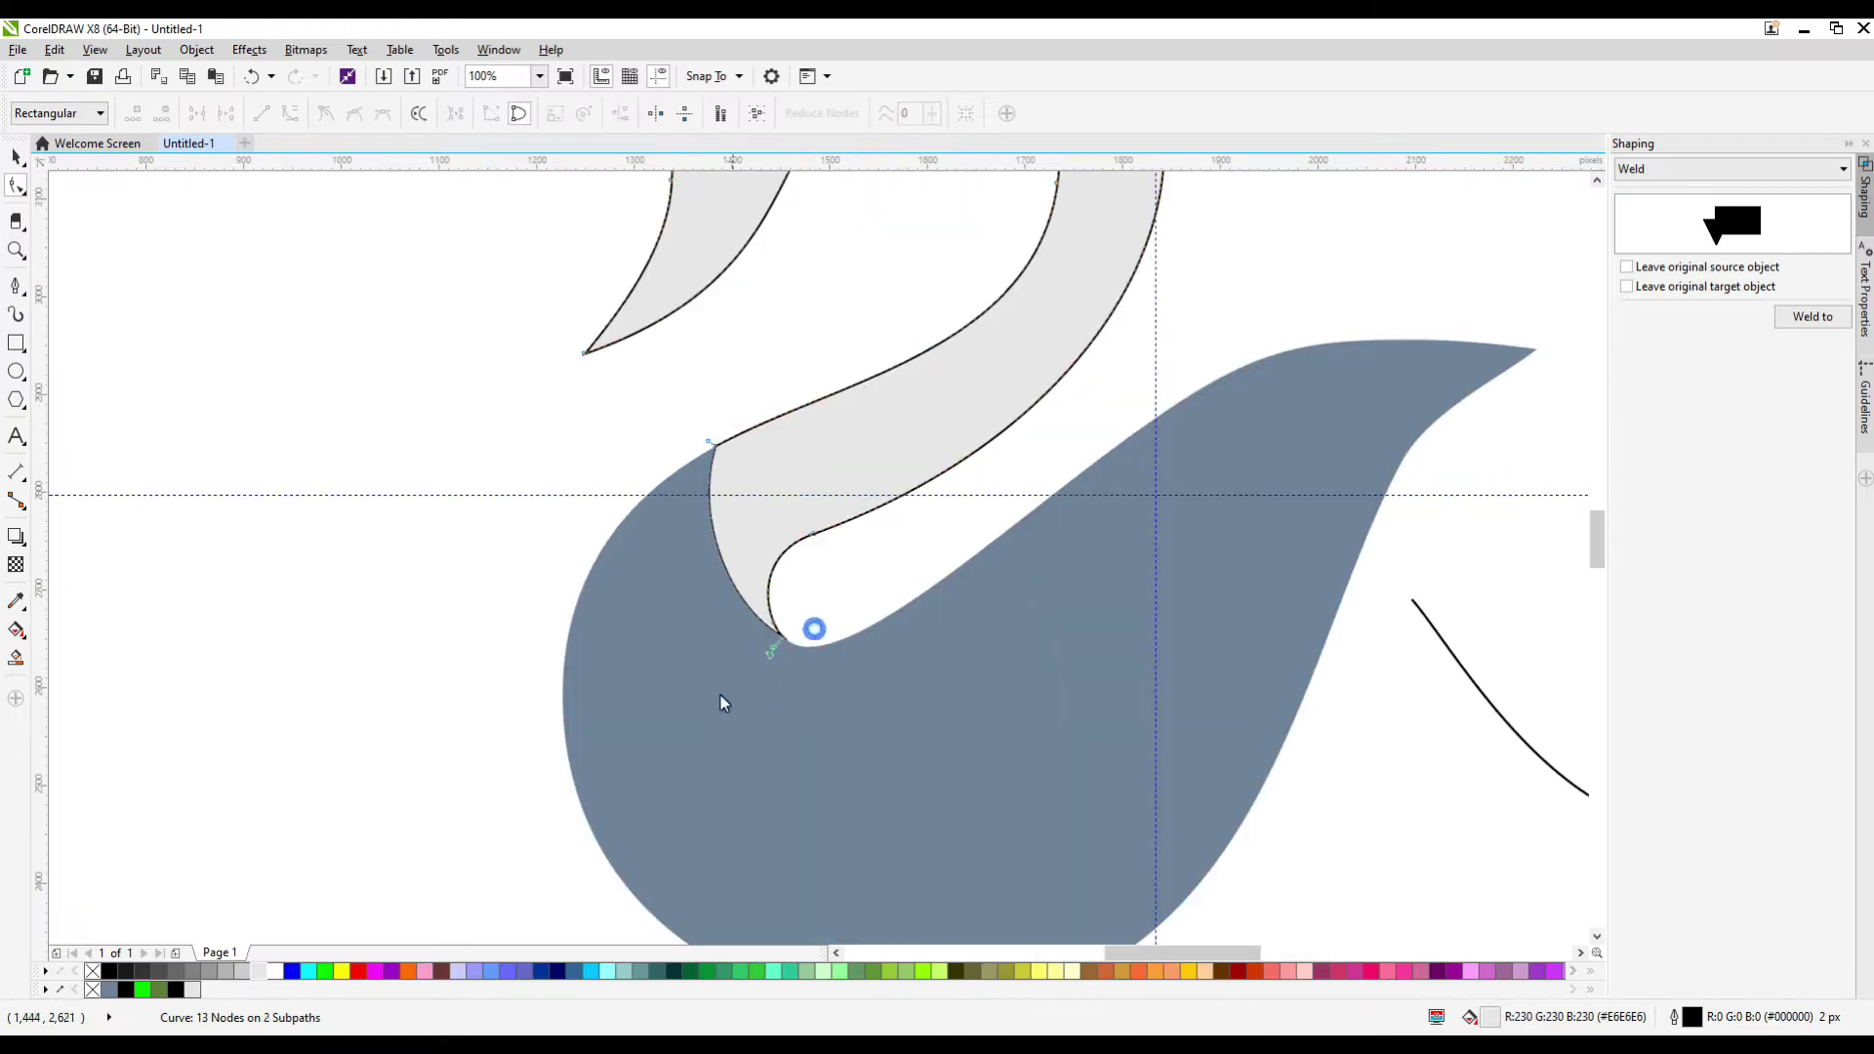
Give the blue-gray body shape a 2 px outline and remove its fill
{"action": "scroll", "coordinate": [722, 610], "scroll_direction": "down", "scroll_amount": 1}
{"action": "left_click", "coordinate": [15, 159]}
{"action": "left_click", "coordinate": [786, 641]}
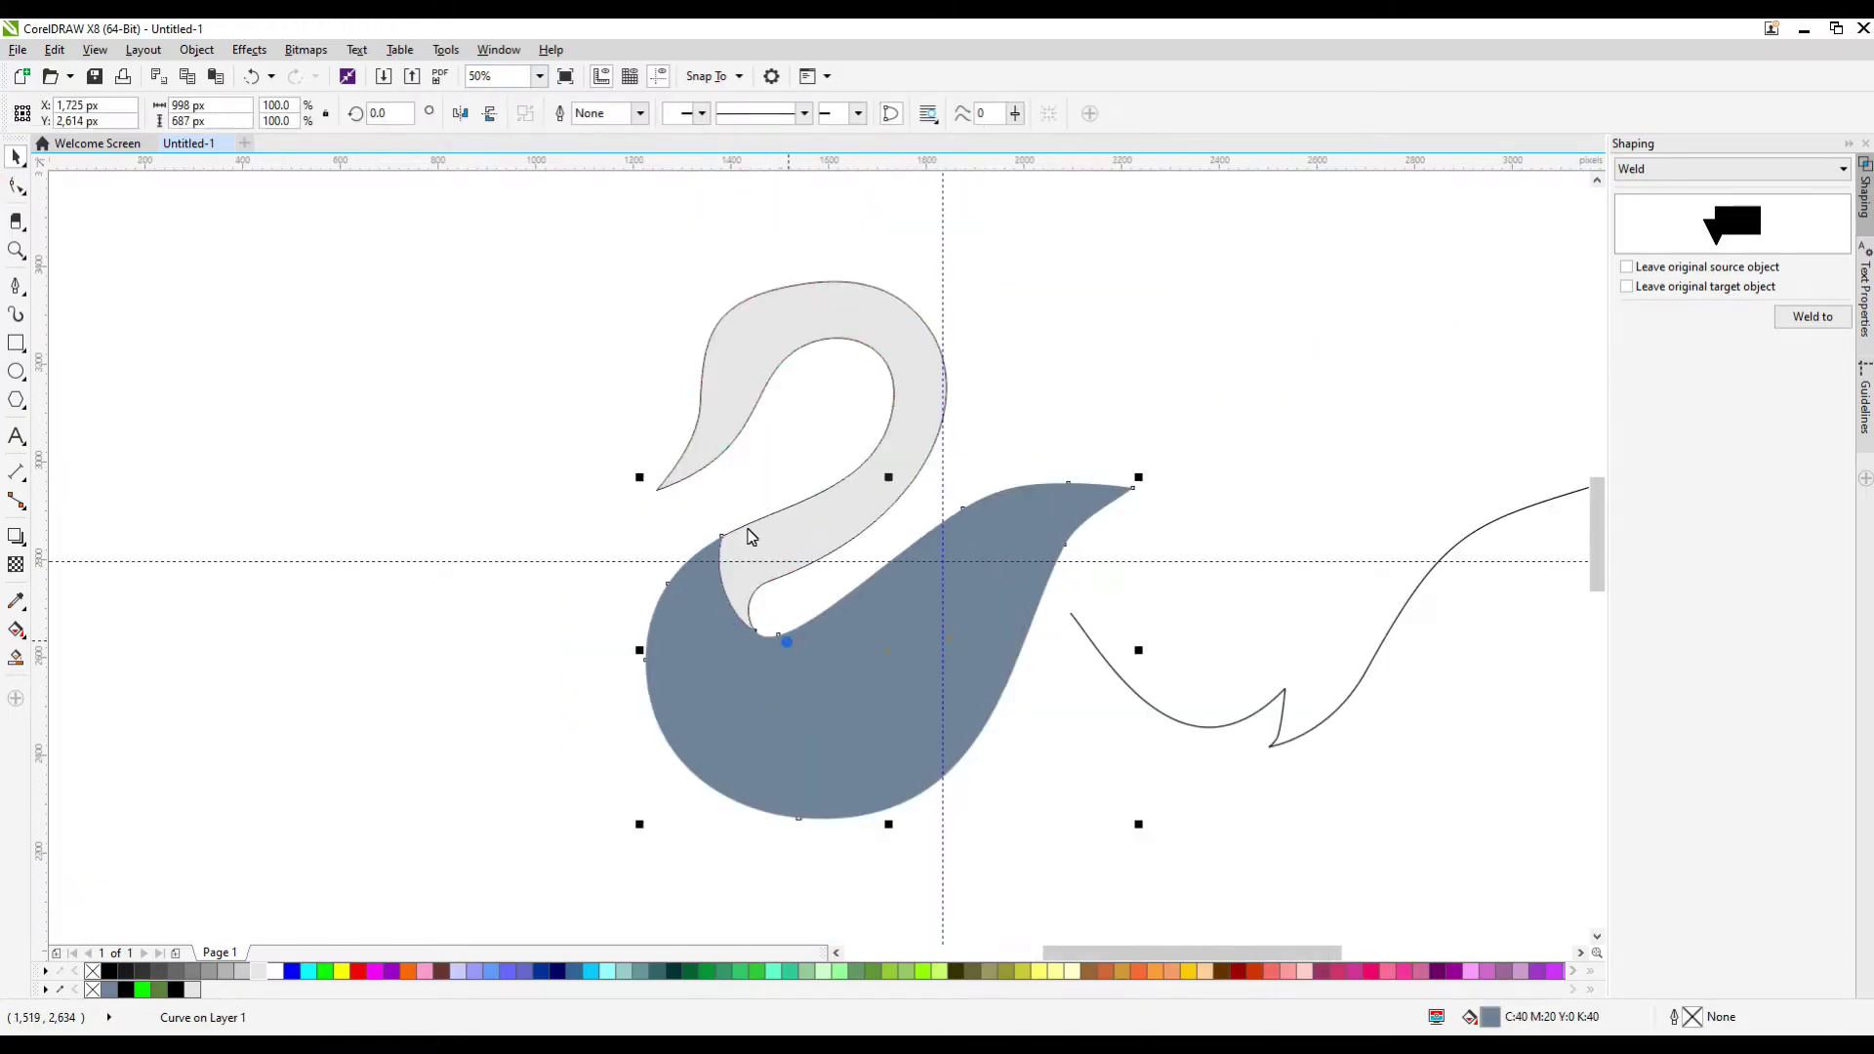
{"action": "left_click", "coordinate": [640, 115]}
{"action": "left_click", "coordinate": [618, 181]}
{"action": "left_click", "coordinate": [95, 972]}
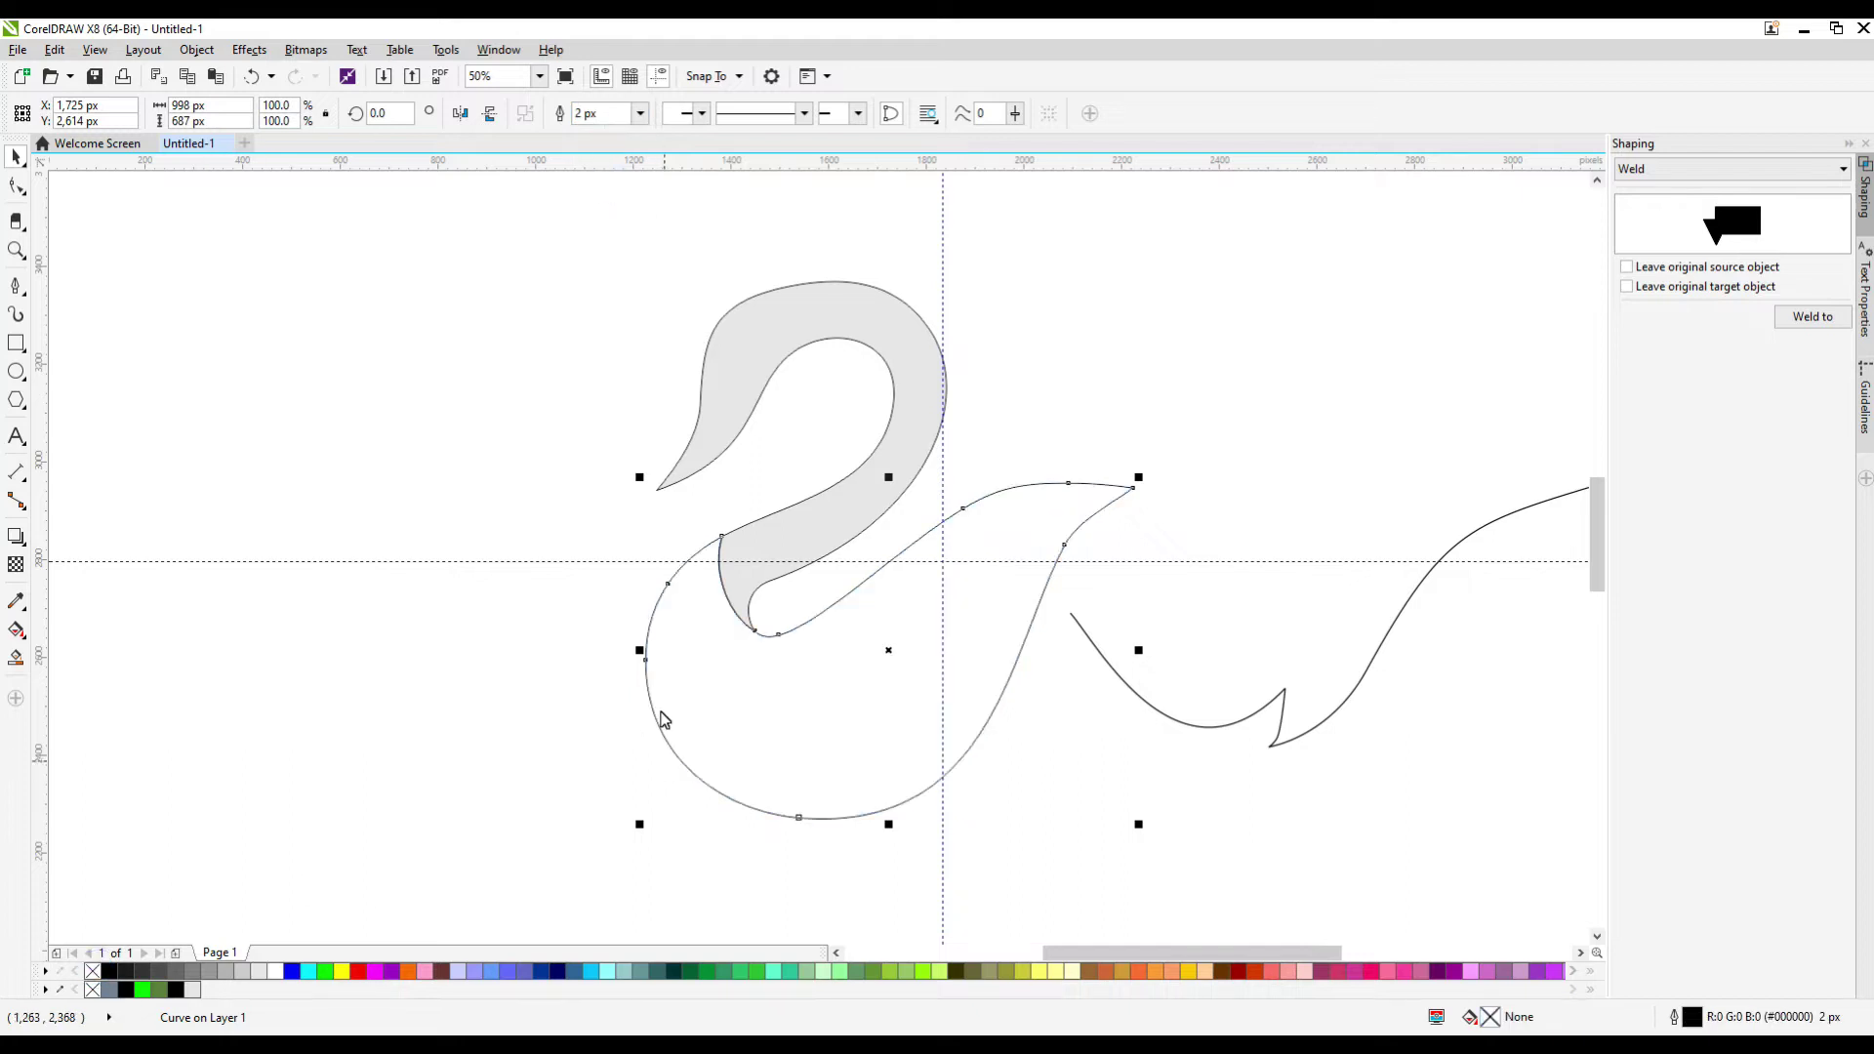
Duplicate the body outline toward the tail side, rotate the copy about 5.5° clockwise, and line up its underside with the original body
{"action": "scroll", "coordinate": [661, 710], "scroll_direction": "down", "scroll_amount": 1}
{"action": "scroll", "coordinate": [828, 759], "scroll_direction": "up", "scroll_amount": 1}
{"action": "left_click_drag", "start_coordinate": [774, 656], "coordinate": [832, 703]}
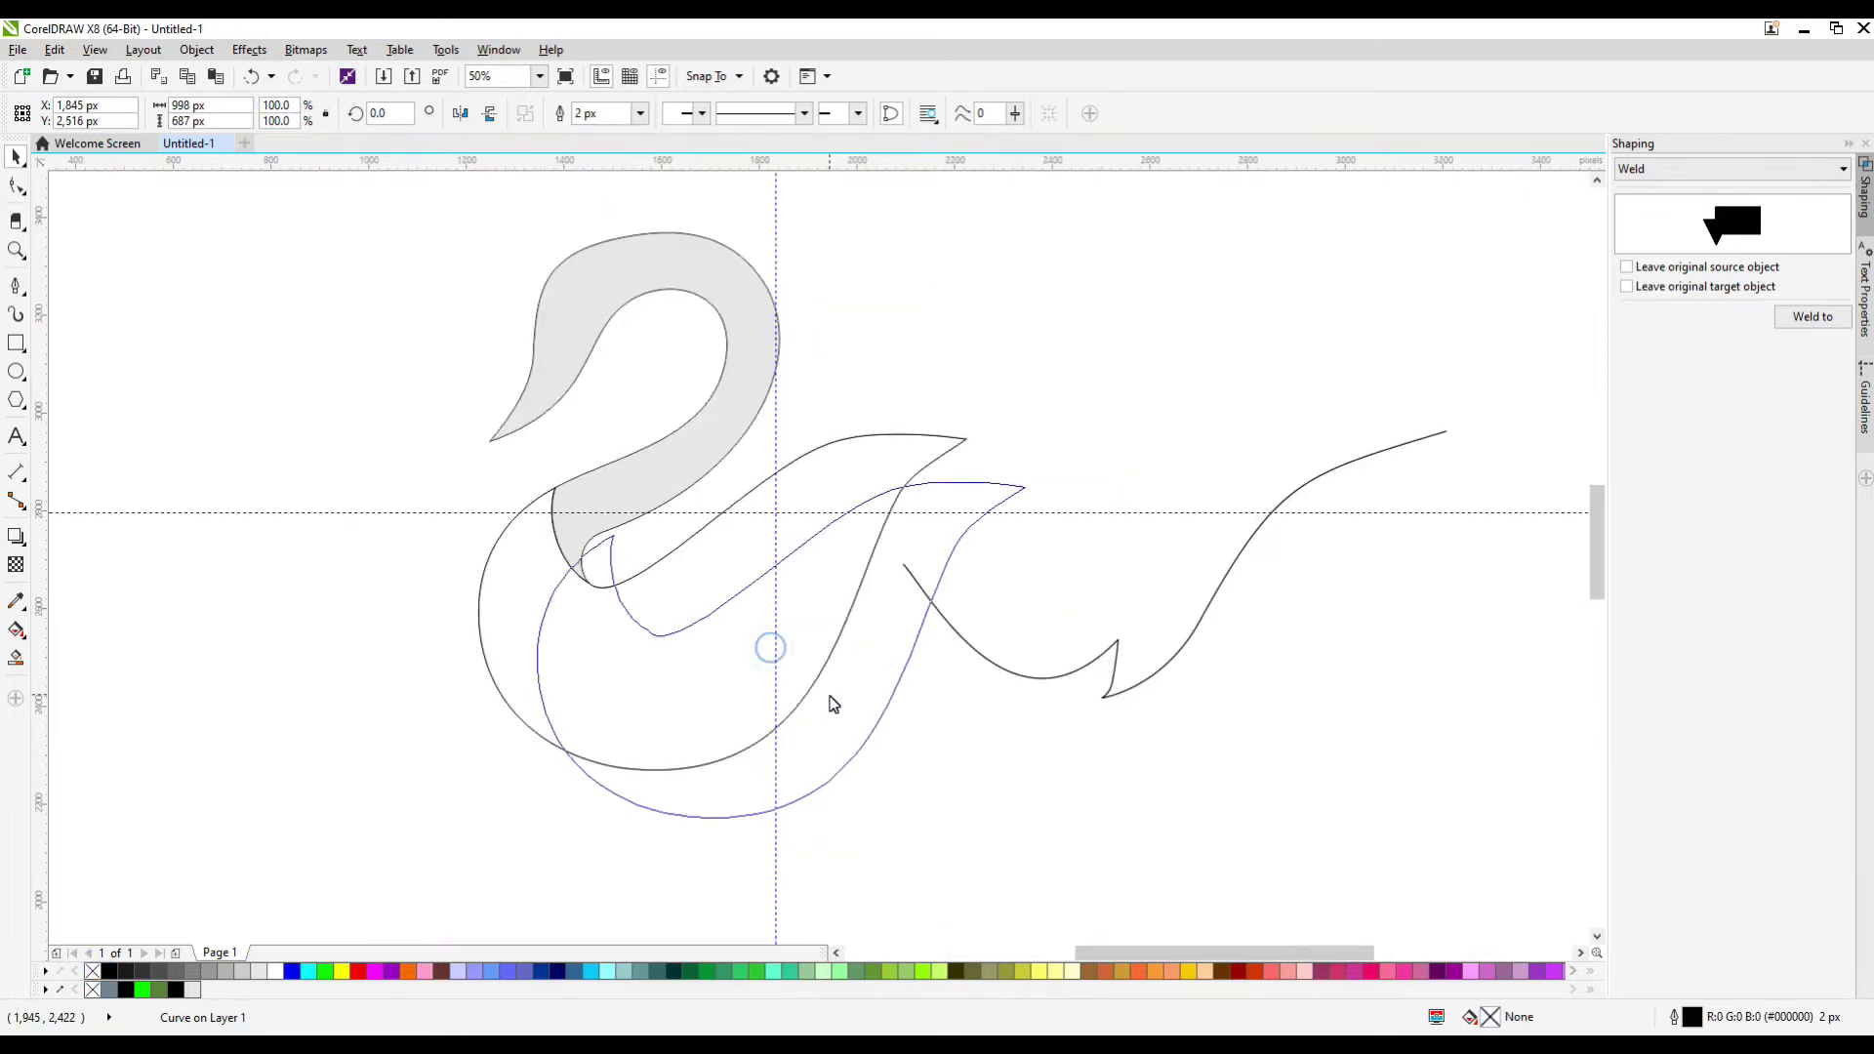
{"action": "left_click_drag", "start_coordinate": [1032, 479], "coordinate": [1047, 504]}
{"action": "left_click_drag", "start_coordinate": [794, 765], "coordinate": [789, 724]}
Draw a closed Pen shape over the front and upper edge of the rotated body copy and trim that area away
{"action": "left_click", "coordinate": [20, 289]}
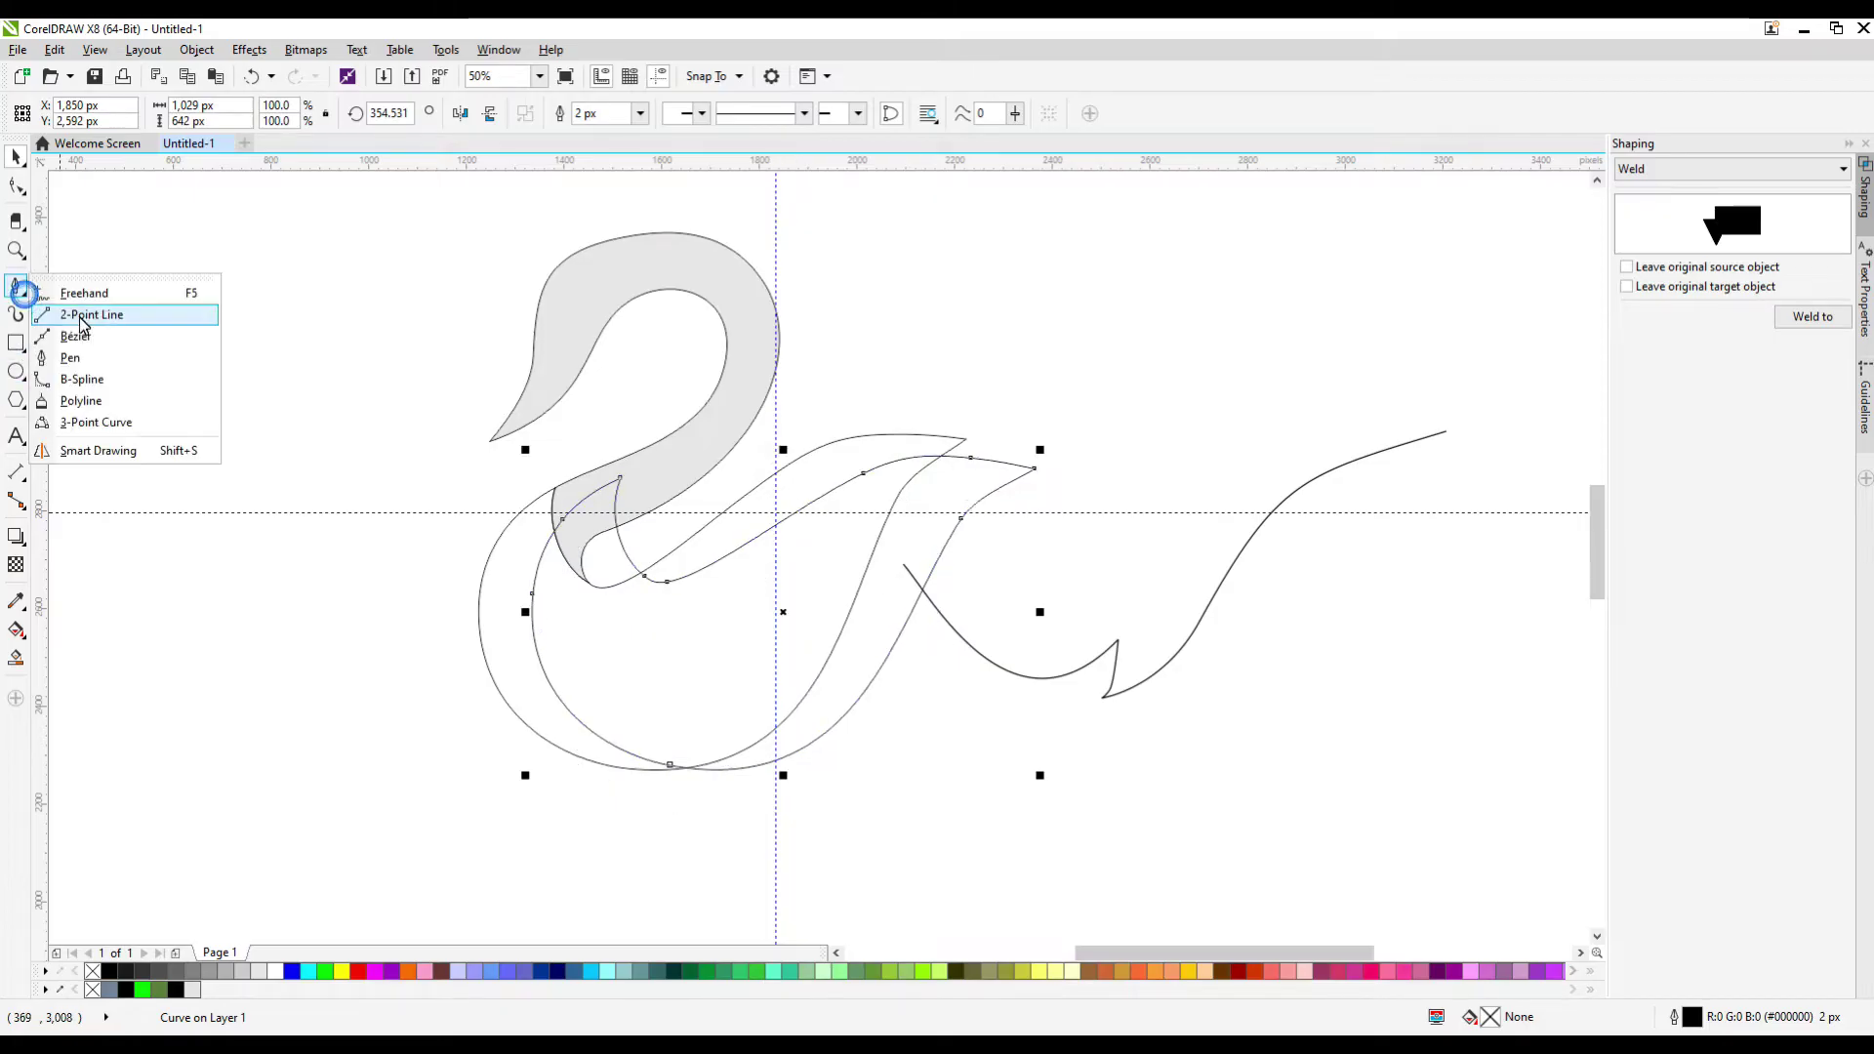
{"action": "left_click", "coordinate": [67, 357]}
{"action": "left_click", "coordinate": [1003, 427]}
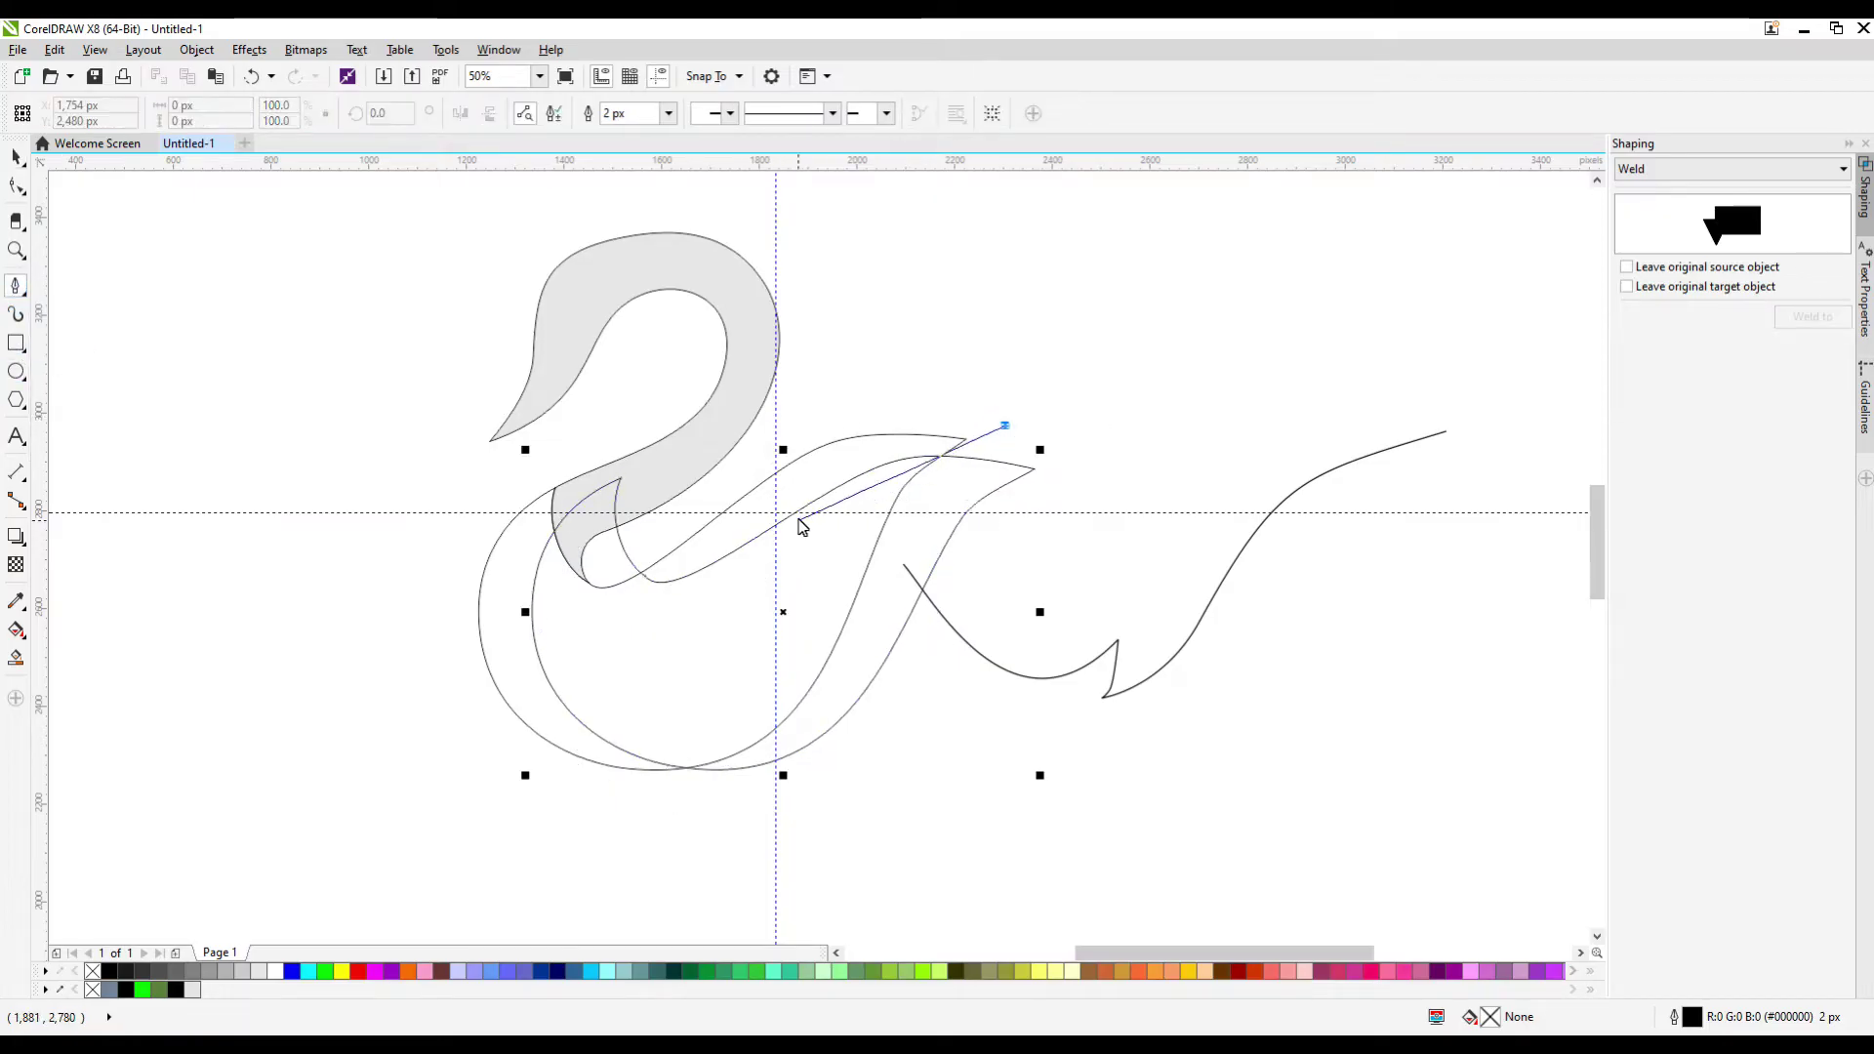
{"action": "scroll", "coordinate": [798, 518], "scroll_direction": "up", "scroll_amount": 2}
{"action": "left_click", "coordinate": [800, 511]}
{"action": "left_click", "coordinate": [457, 813]}
{"action": "left_click", "coordinate": [82, 850]}
{"action": "left_click", "coordinate": [189, 396]}
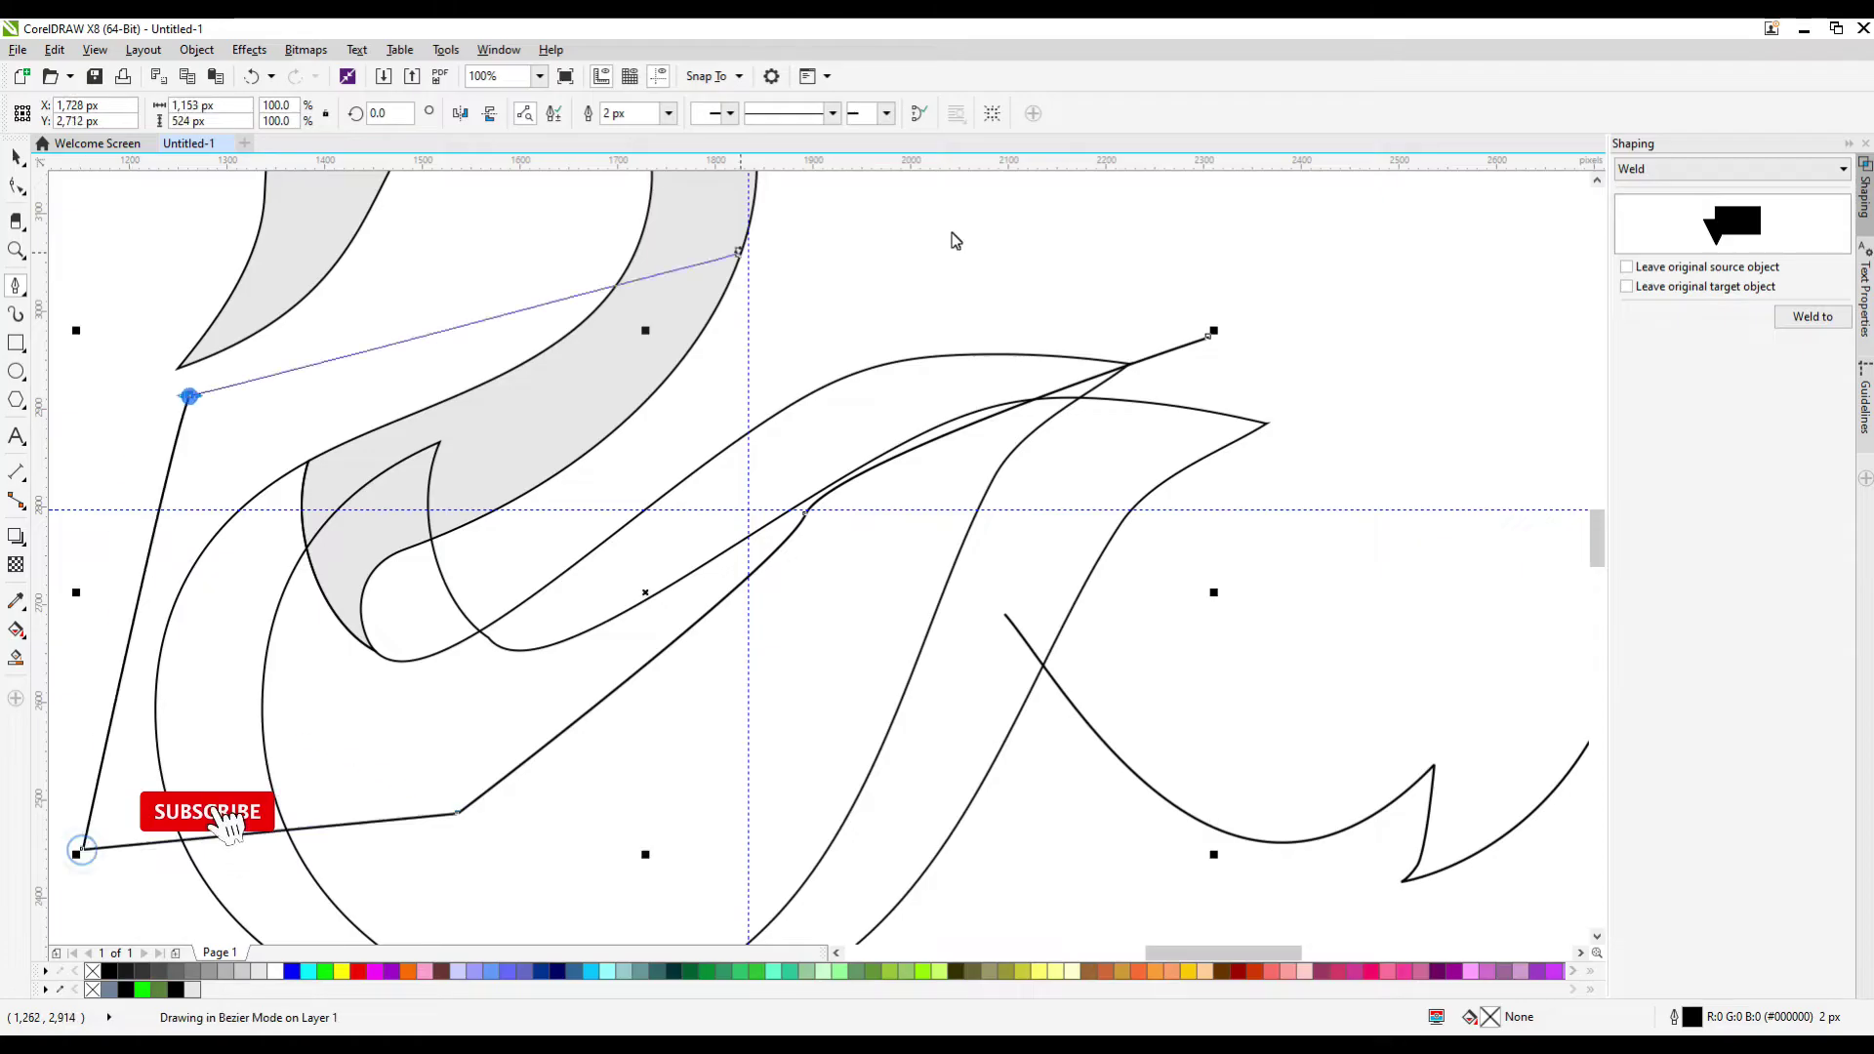
{"action": "left_click", "coordinate": [1078, 283]}
{"action": "left_click", "coordinate": [1209, 335]}
{"action": "key", "text": "space"}
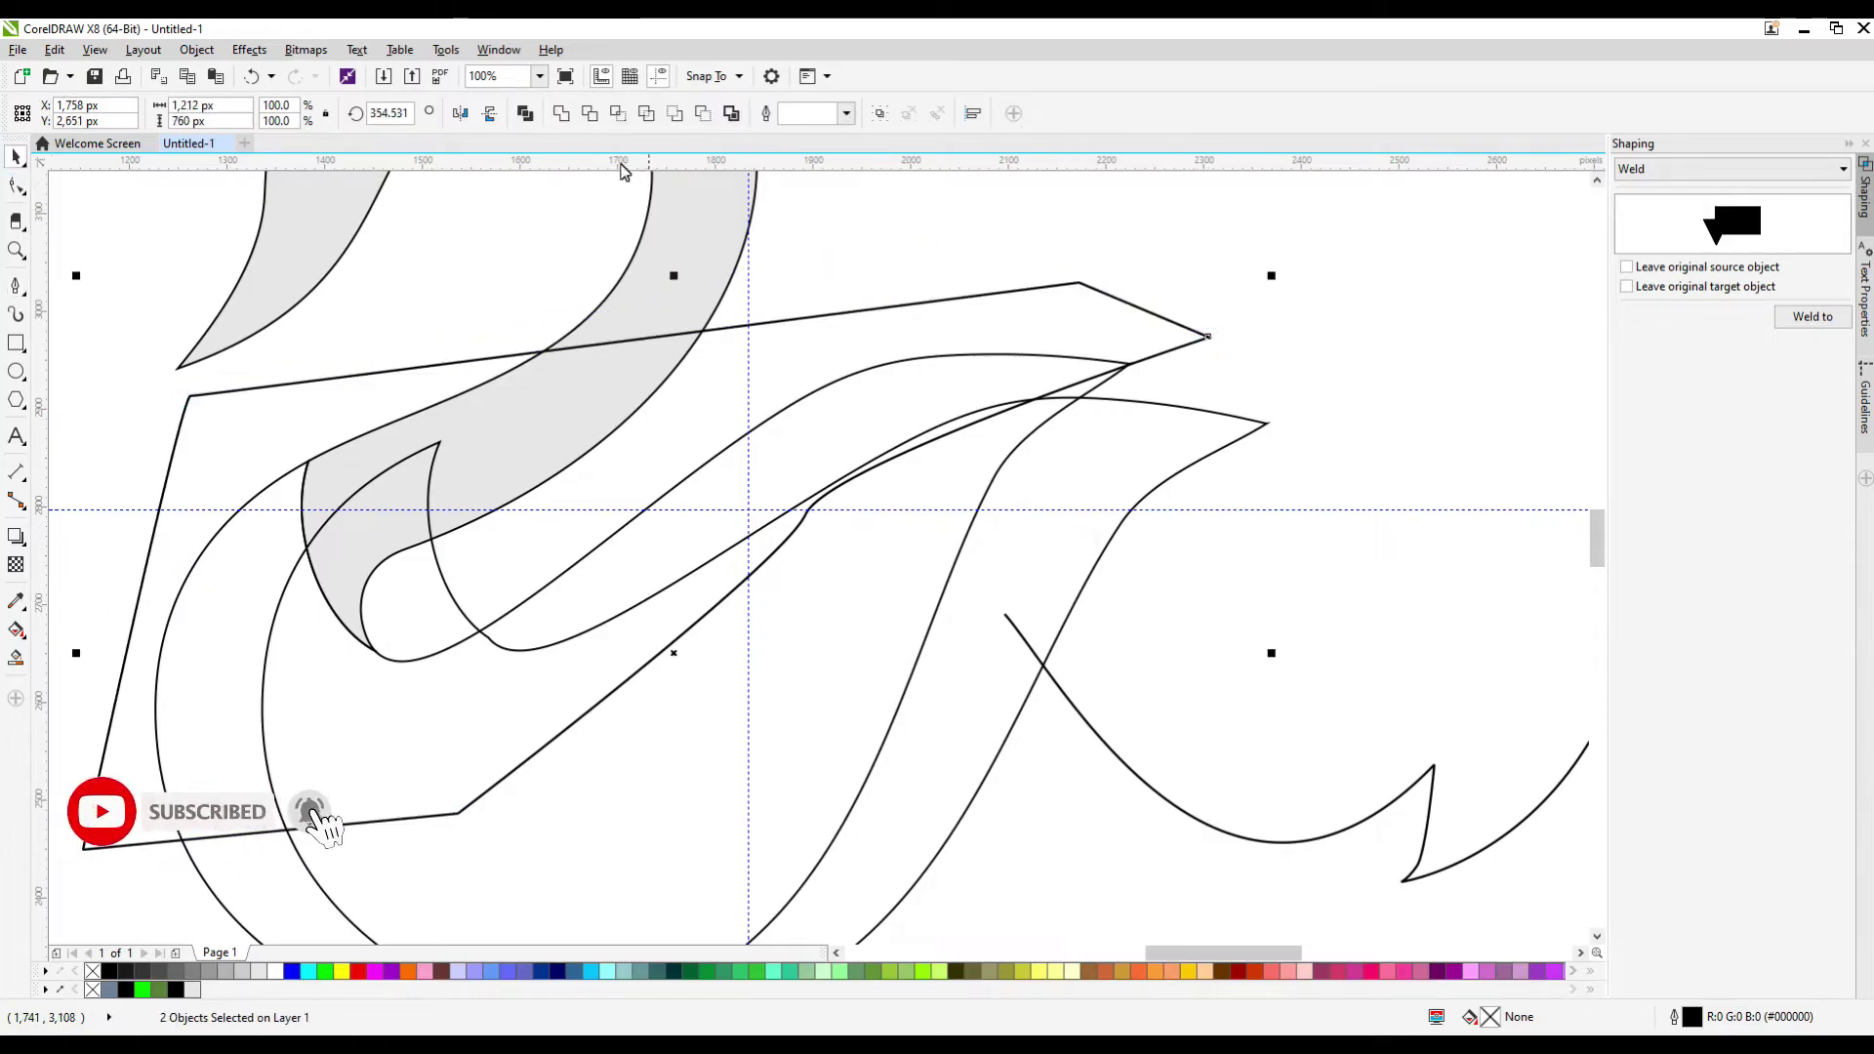
{"action": "scroll", "coordinate": [1130, 431], "scroll_direction": "down", "scroll_amount": 4}
Fill the trimmed rear wing with gray #B3B3B3 and the main body with a lighter gray
{"action": "left_click", "coordinate": [888, 649]}
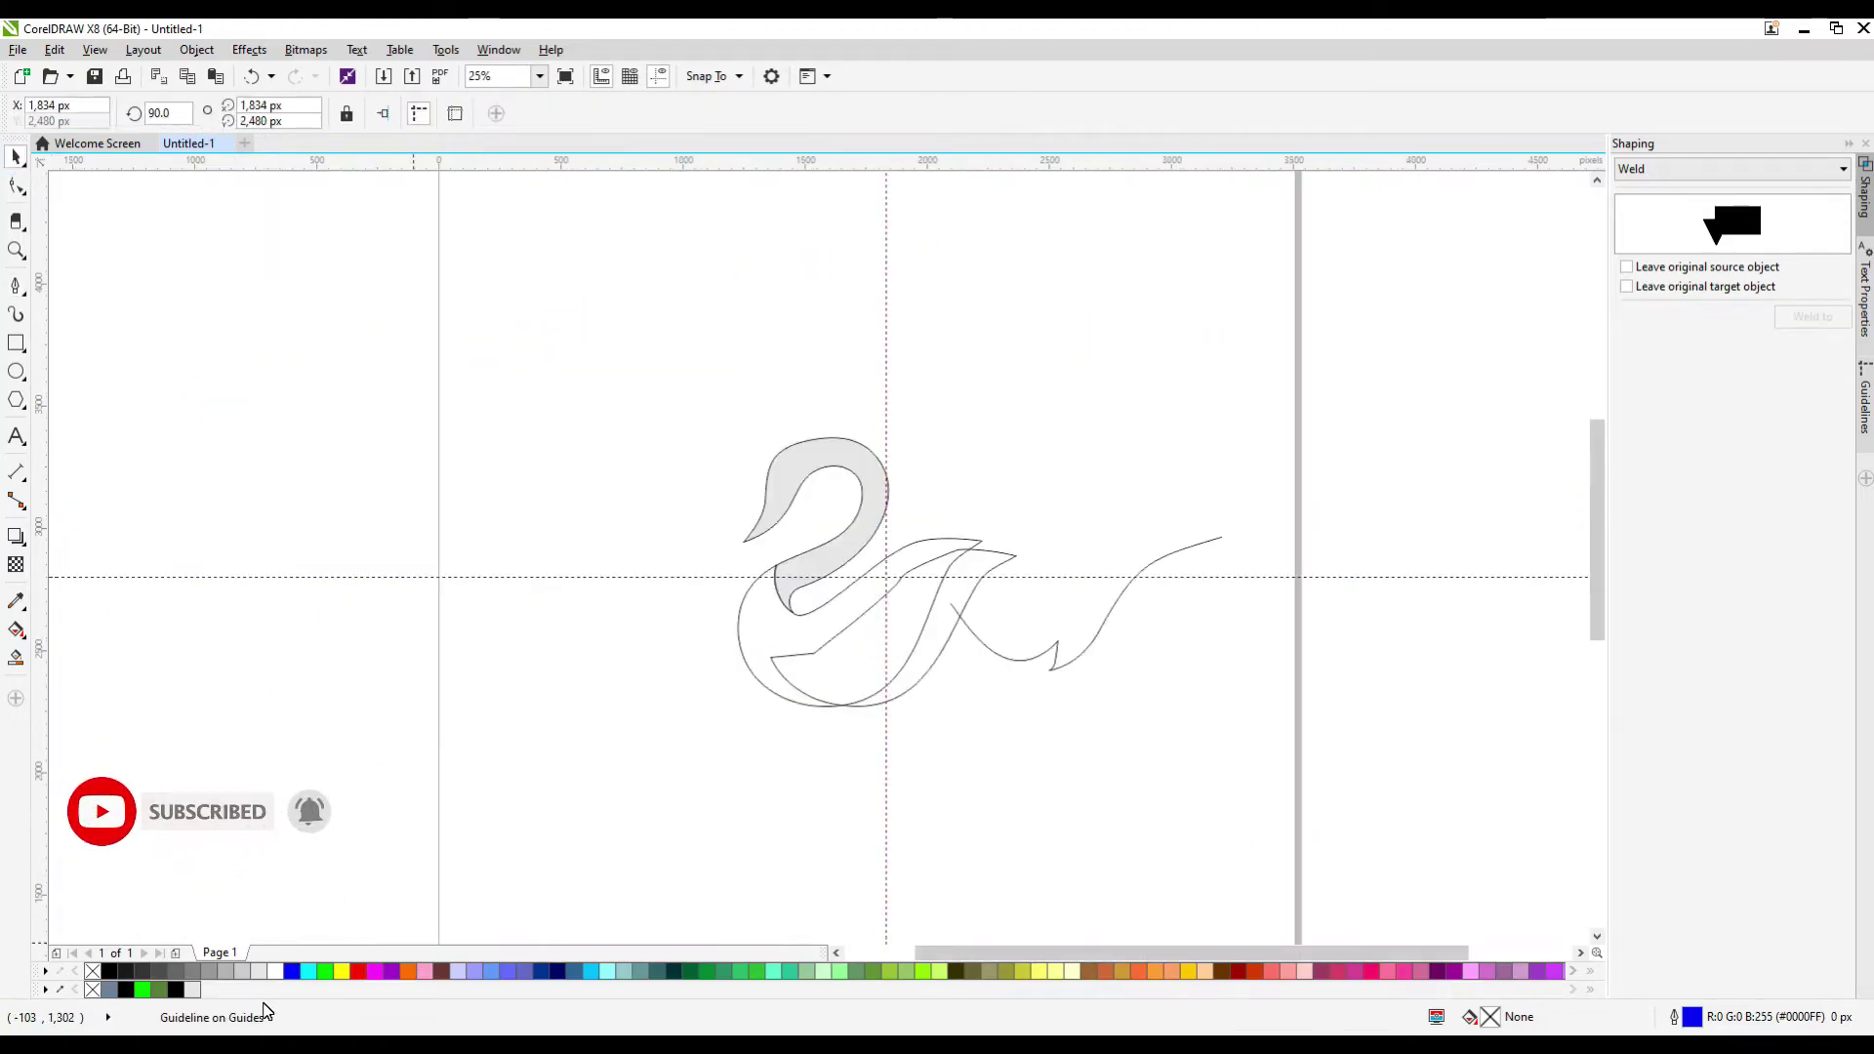
{"action": "left_click", "coordinate": [941, 619]}
{"action": "left_click", "coordinate": [234, 971]}
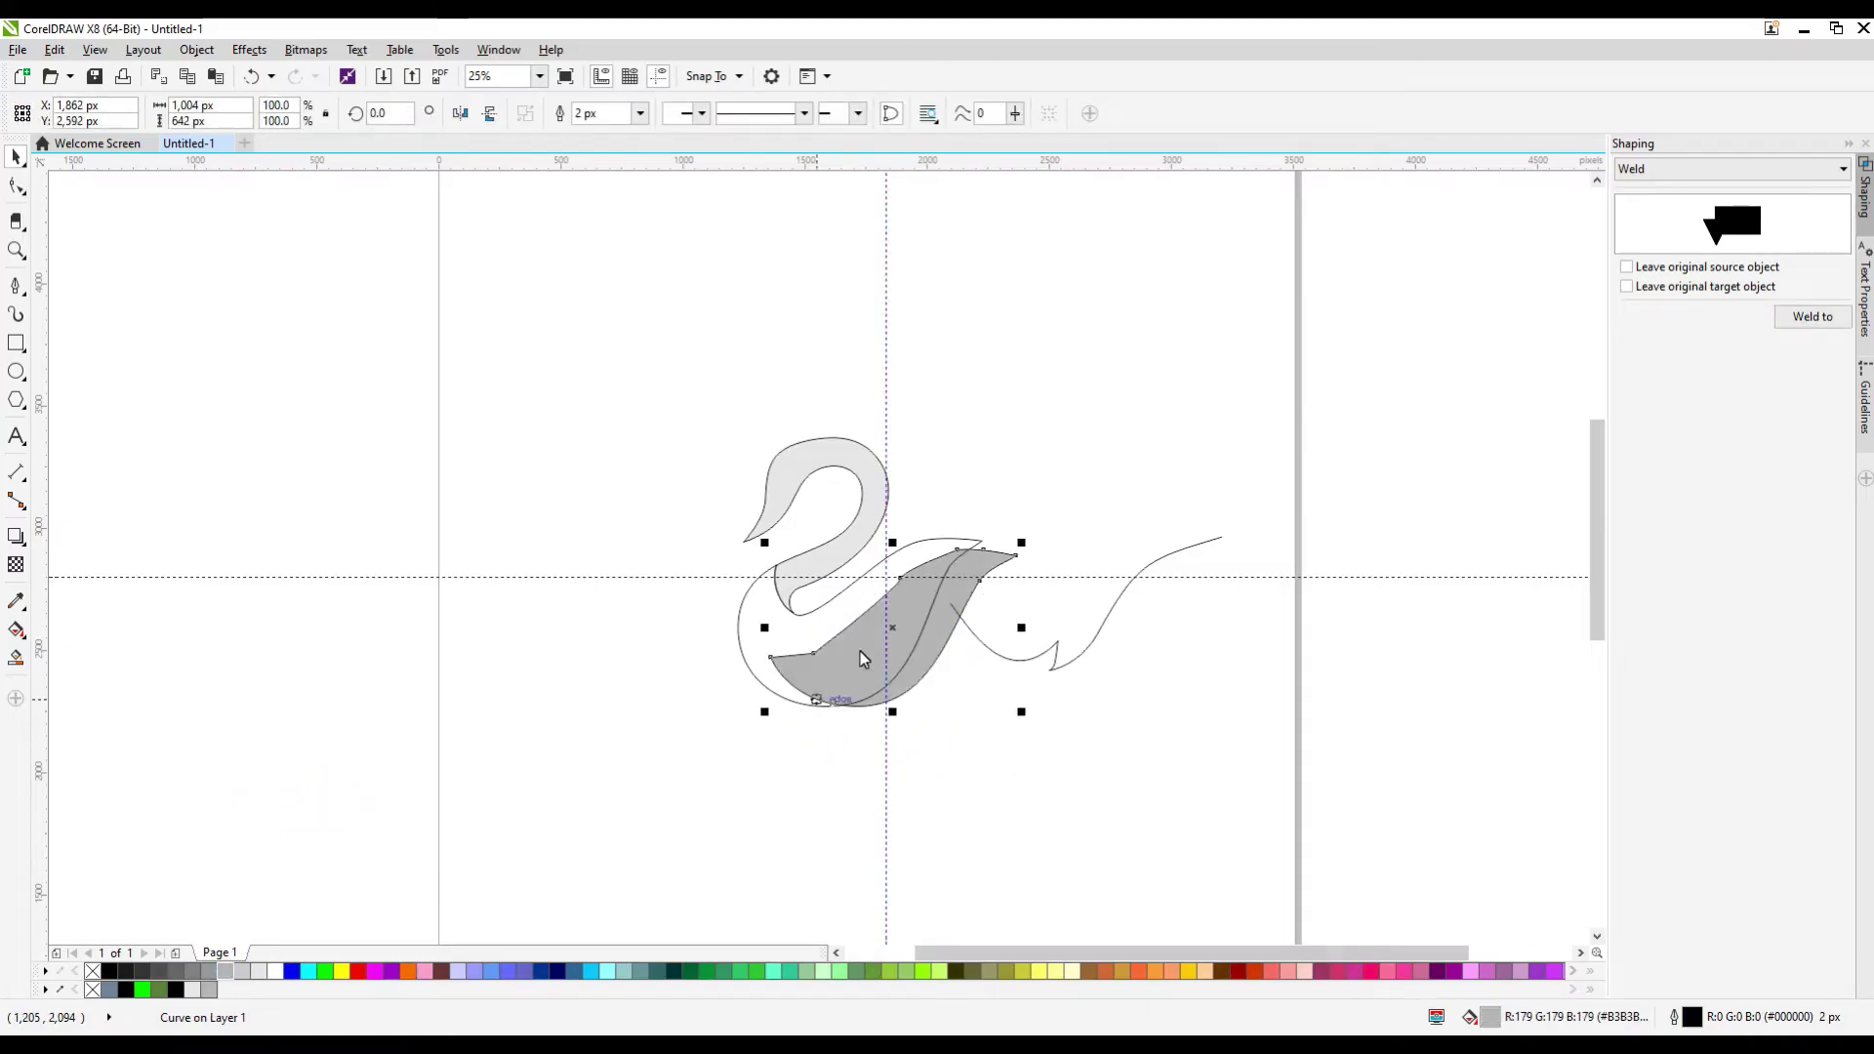
{"action": "left_click", "coordinate": [791, 624]}
{"action": "left_click", "coordinate": [242, 971]}
{"action": "left_click", "coordinate": [595, 645]}
Move the open wing curve onto the swan's body so it runs from the chest to the tail tip
{"action": "left_click", "coordinate": [1018, 659]}
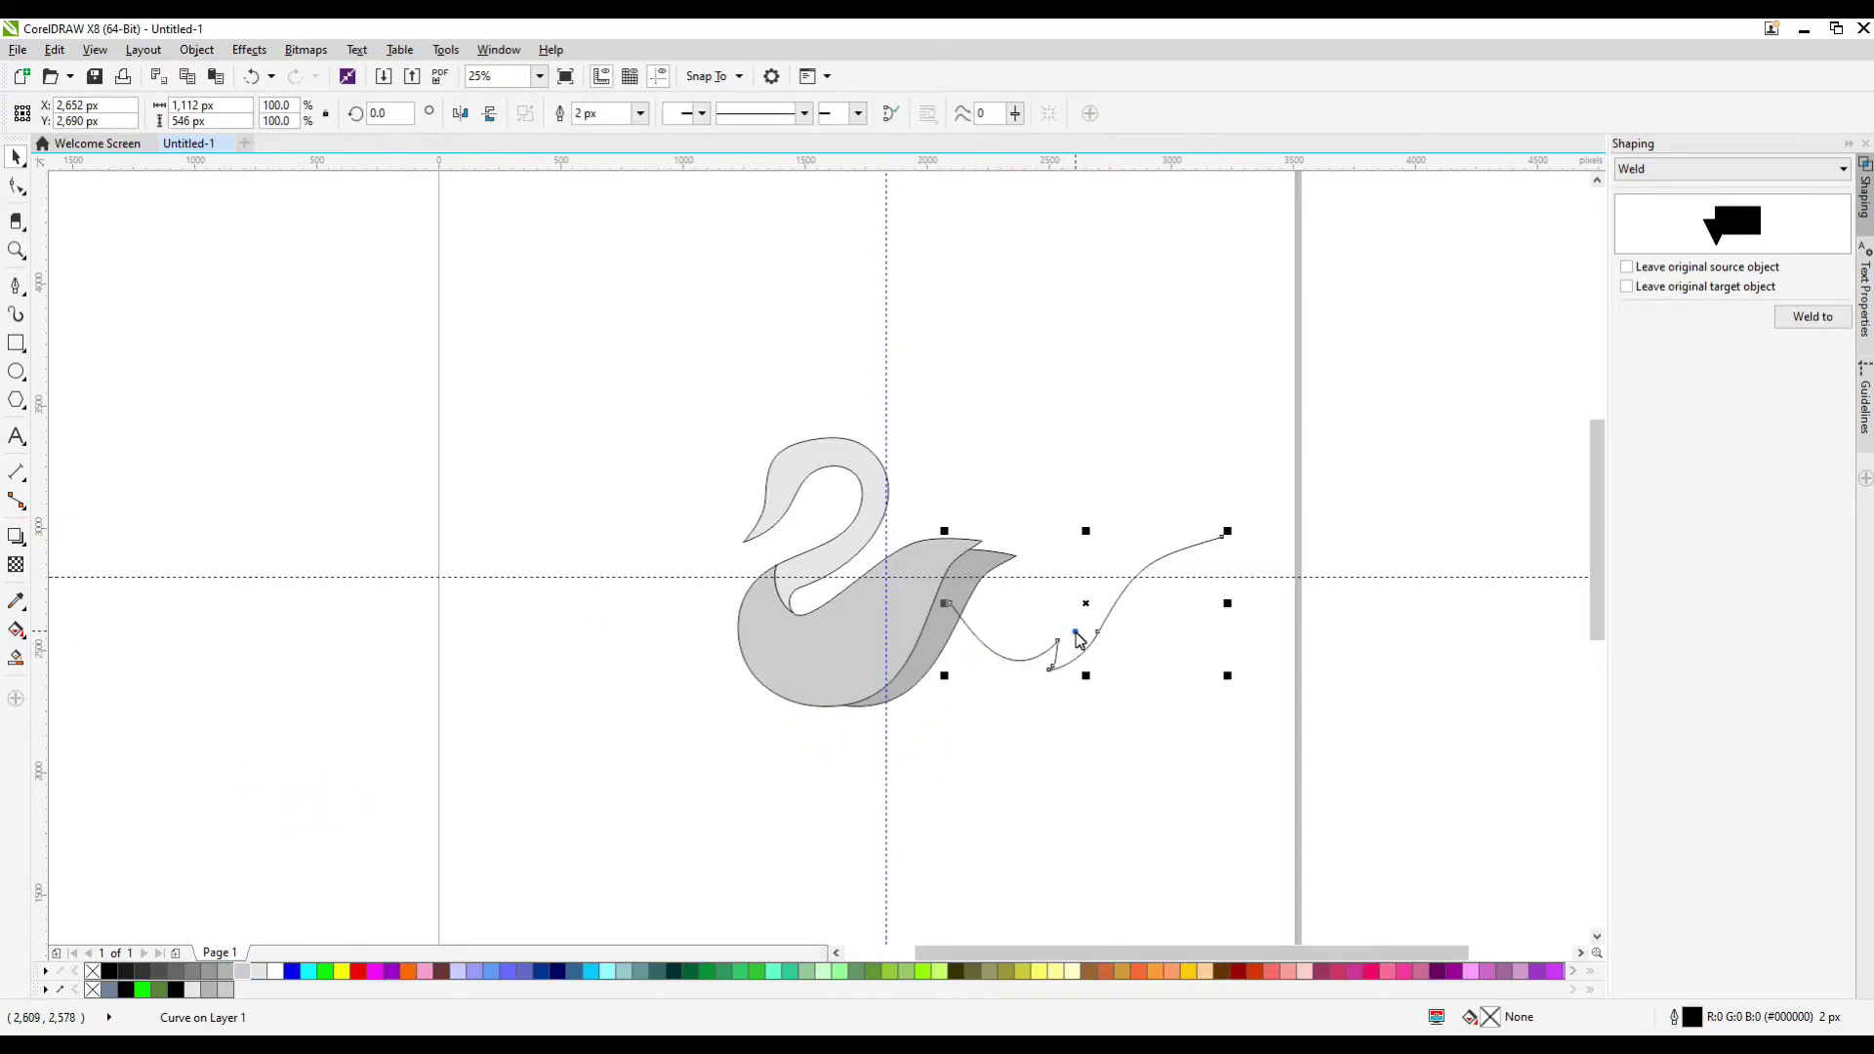
{"action": "left_click_drag", "start_coordinate": [1078, 637], "coordinate": [842, 651]}
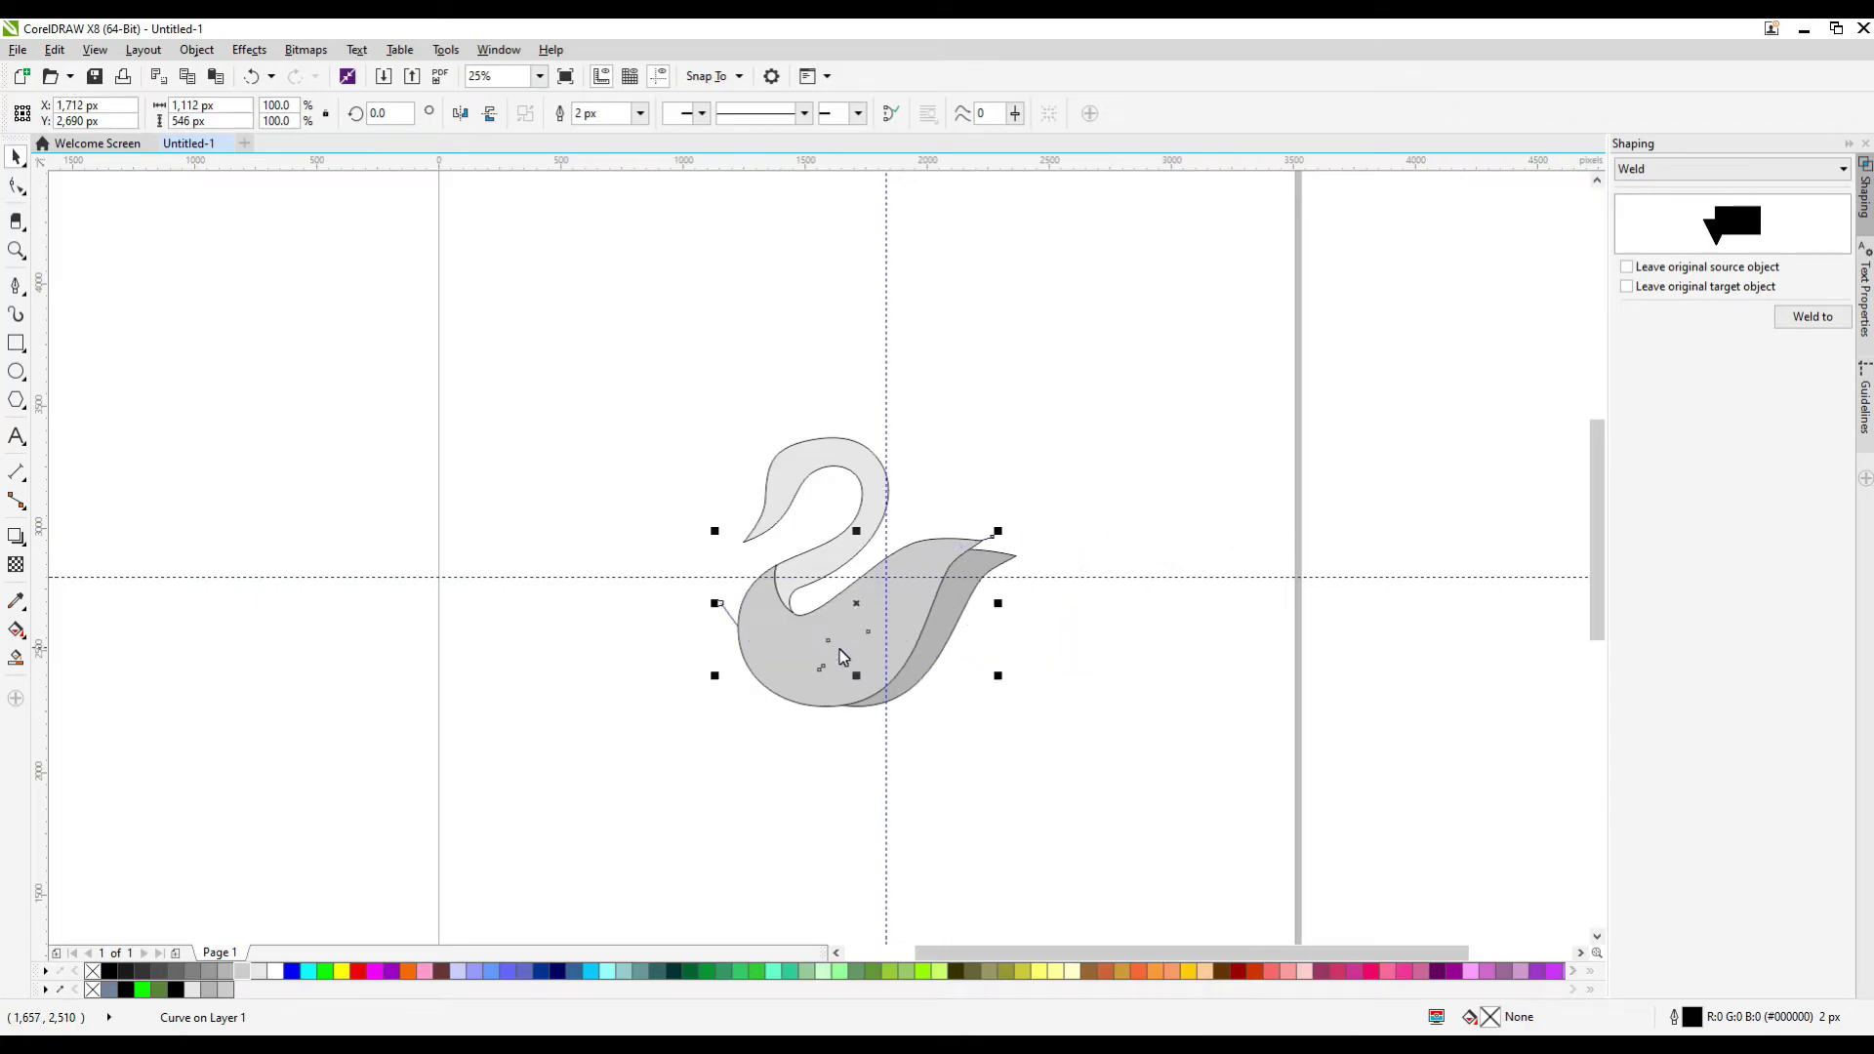
{"action": "scroll", "coordinate": [899, 607], "scroll_direction": "up", "scroll_amount": 4}
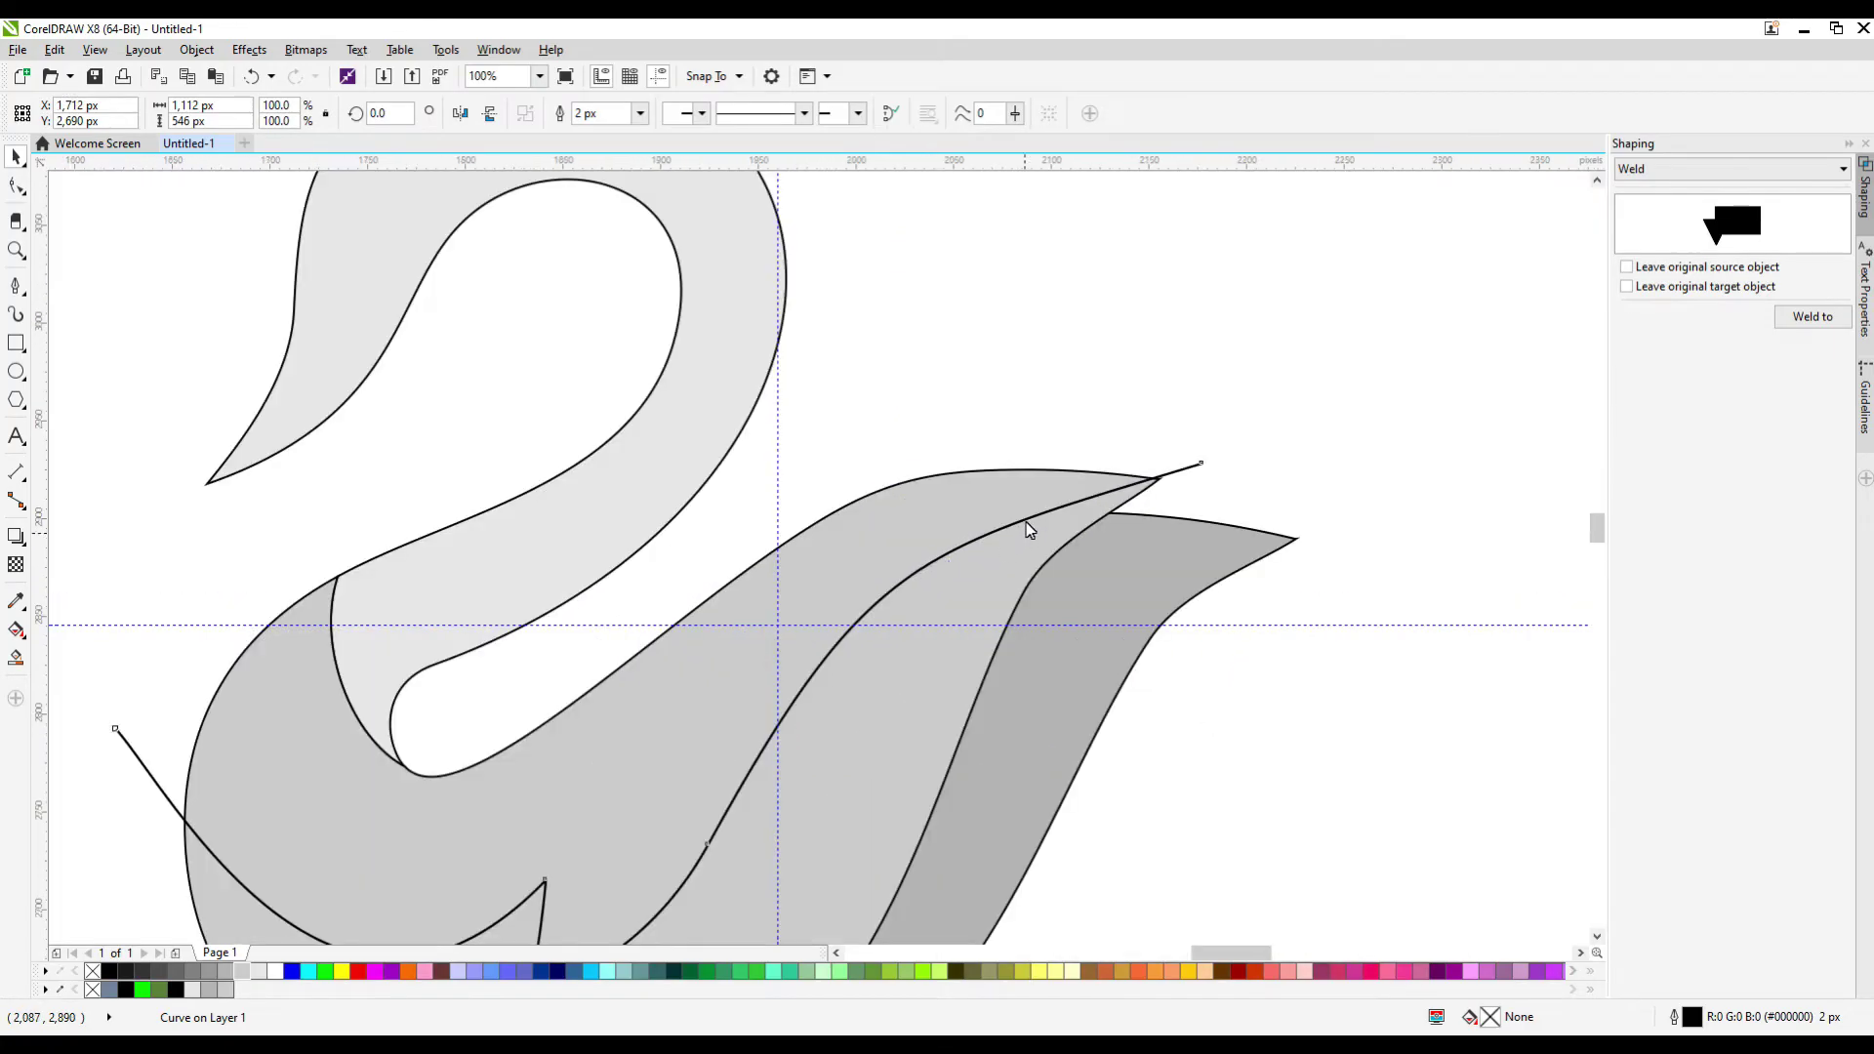
{"action": "scroll", "coordinate": [1026, 525], "scroll_direction": "up", "scroll_amount": 2}
{"action": "left_click_drag", "start_coordinate": [1025, 502], "coordinate": [1152, 459]}
{"action": "key", "text": "ctrl+z"}
Smart-fill the body area above the wing curve with blue-gray and no outline
{"action": "scroll", "coordinate": [1152, 459], "scroll_direction": "down", "scroll_amount": 6}
{"action": "left_click", "coordinate": [16, 657]}
{"action": "left_click", "coordinate": [811, 617]}
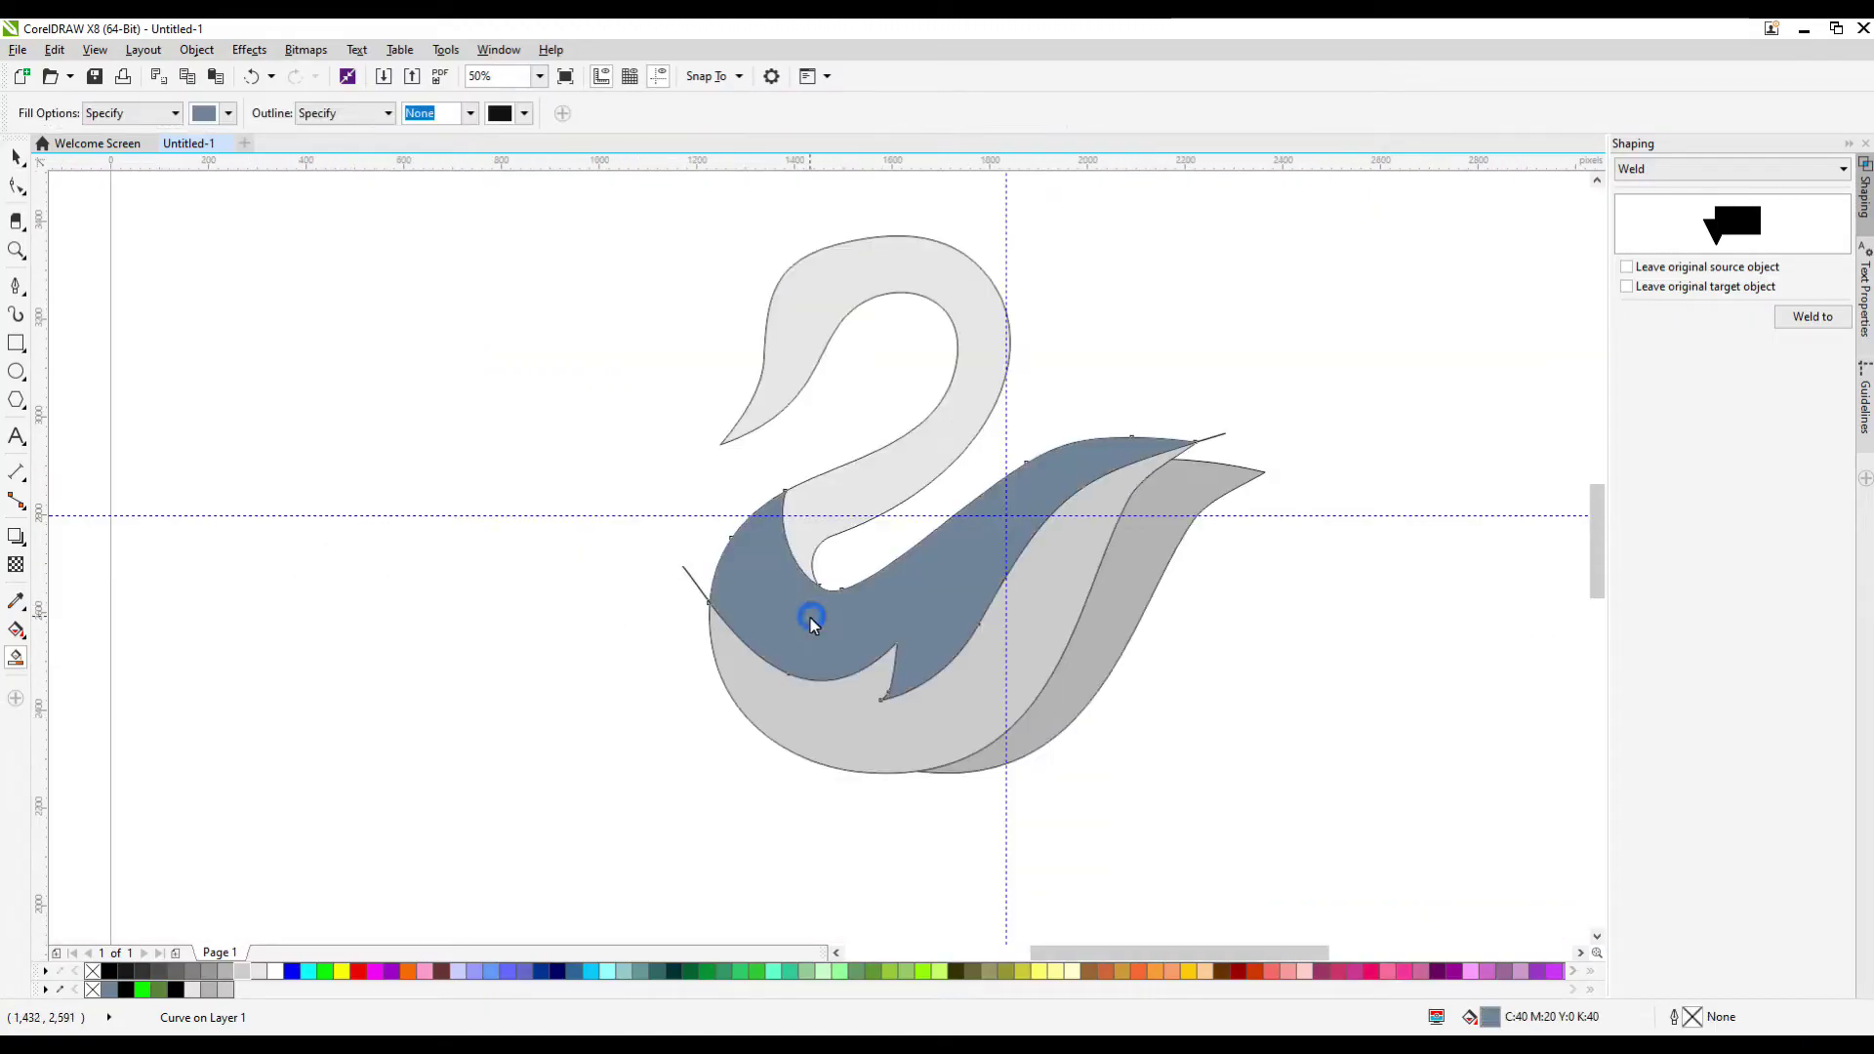
{"action": "left_click", "coordinate": [17, 161]}
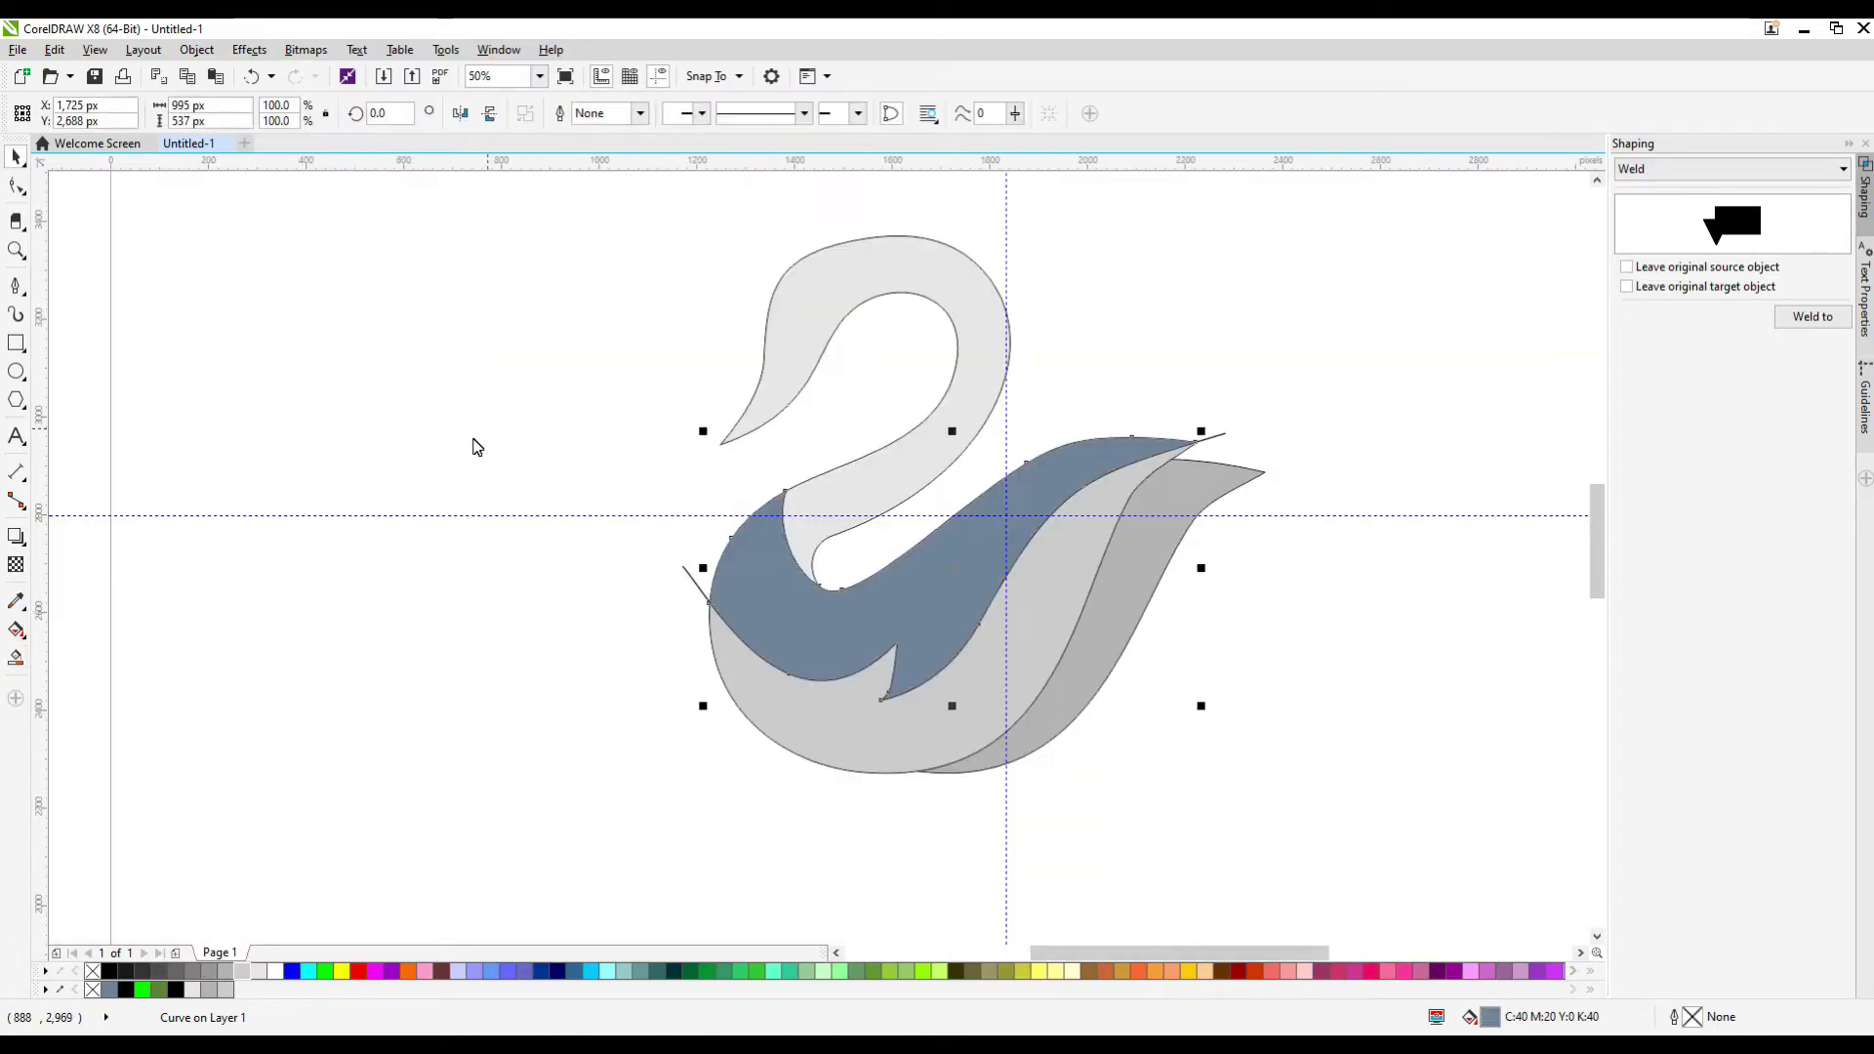
Draw an ellipse over the head, enlarge it to about 268 by 237 px, and shift it so its lower edge crosses the beak's base
{"action": "left_click", "coordinate": [15, 372]}
{"action": "left_click_drag", "start_coordinate": [747, 261], "coordinate": [867, 369]}
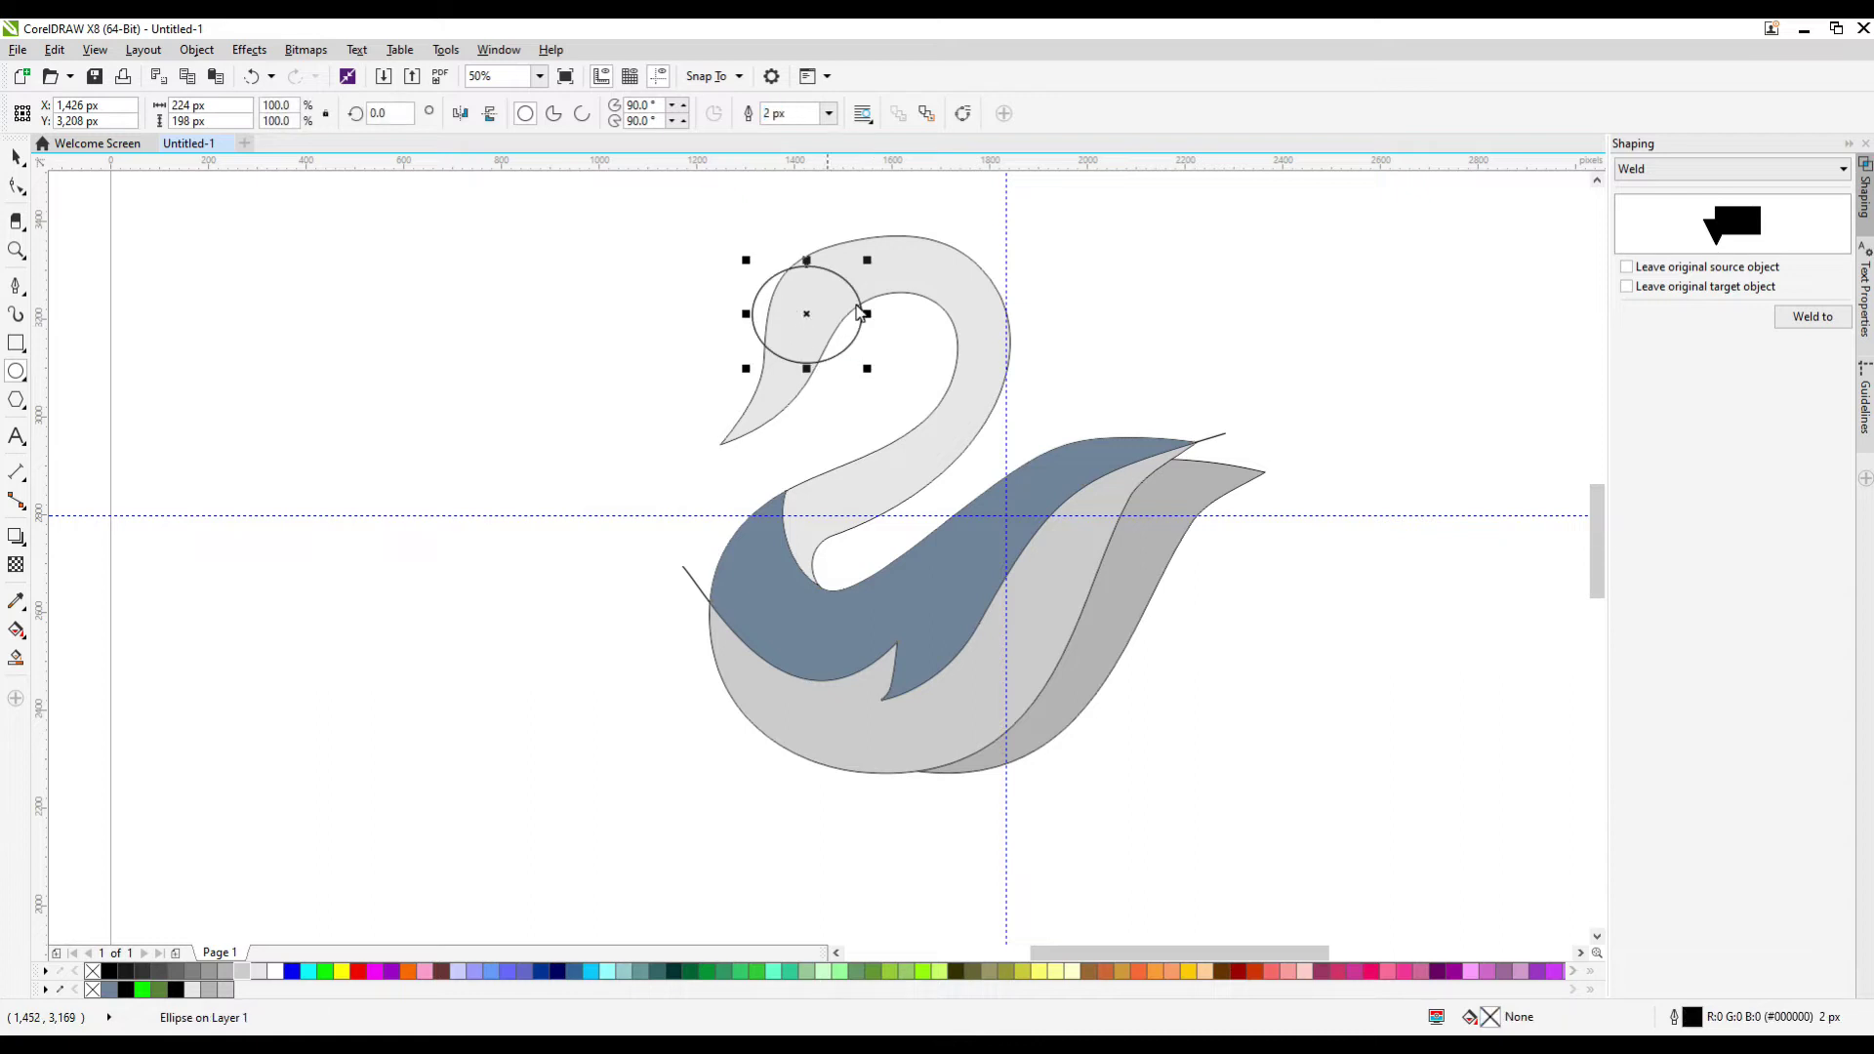
{"action": "left_click_drag", "start_coordinate": [867, 260], "coordinate": [889, 241]}
{"action": "left_click", "coordinate": [16, 657]}
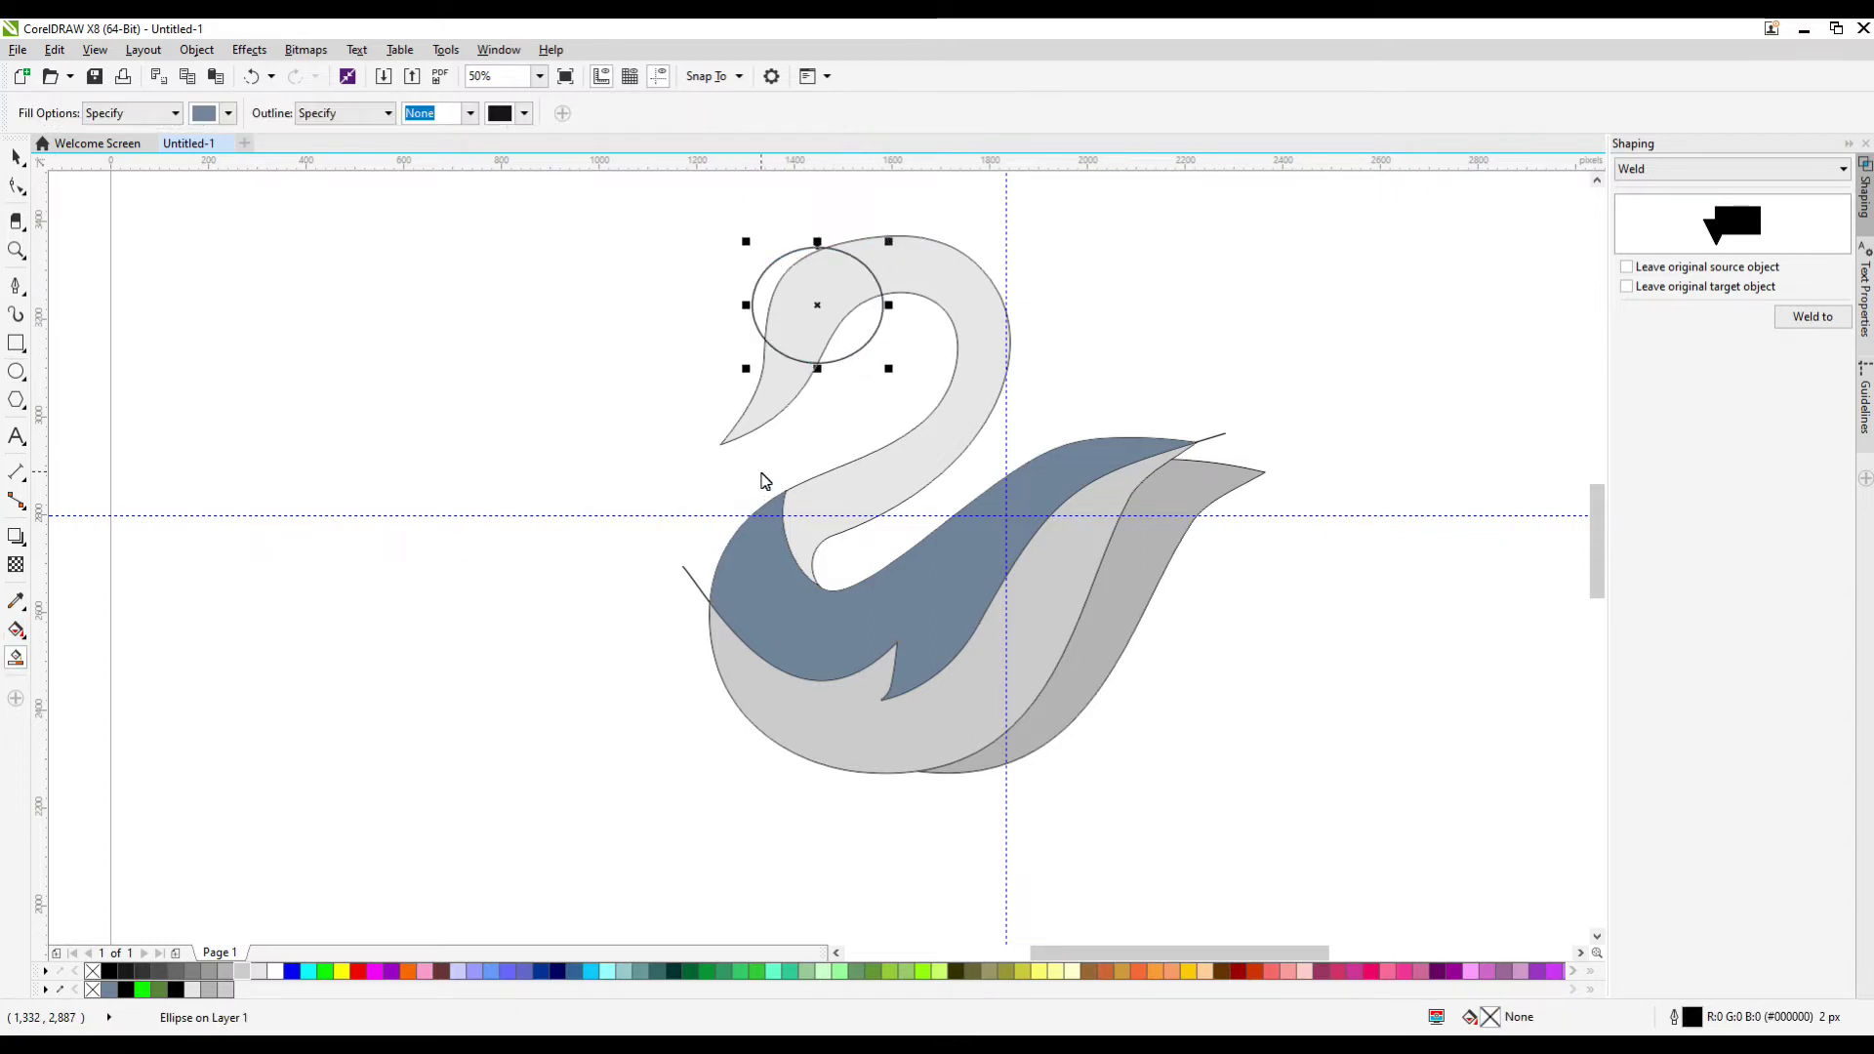
{"action": "scroll", "coordinate": [747, 325], "scroll_direction": "up", "scroll_amount": 1}
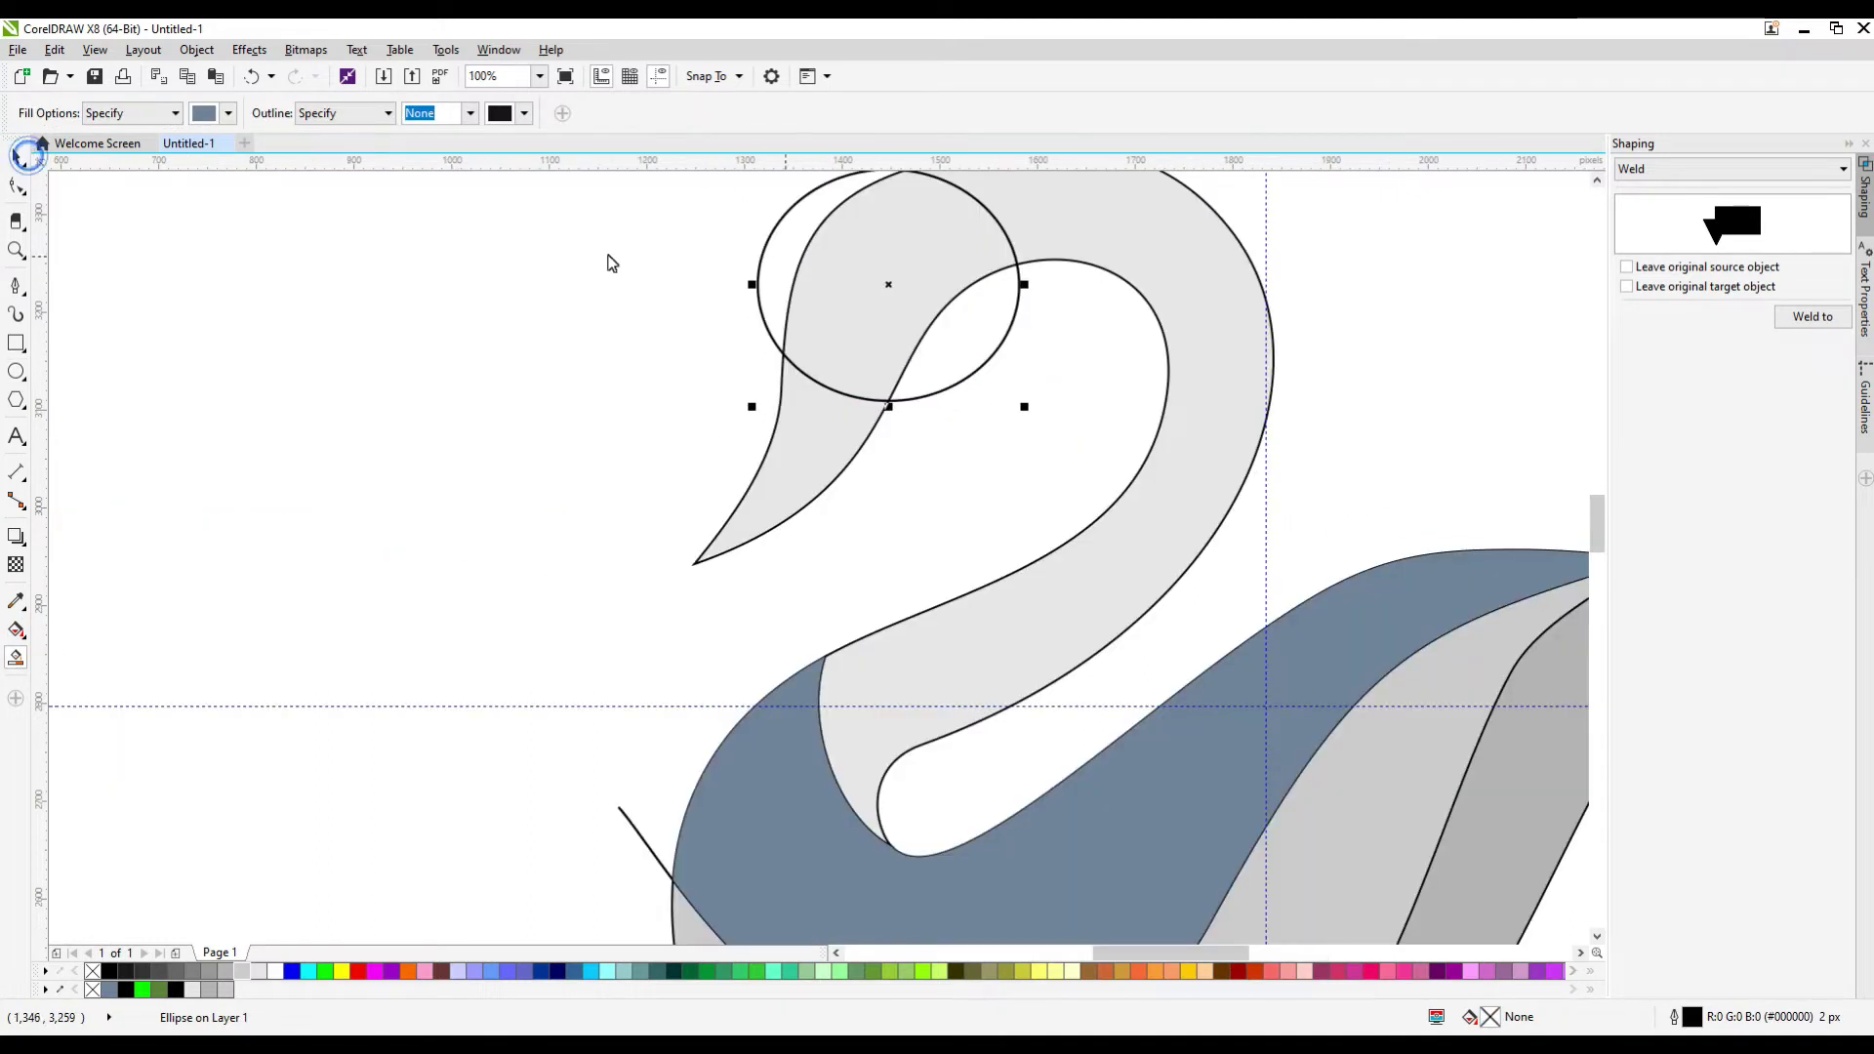
{"action": "left_click_drag", "start_coordinate": [760, 278], "coordinate": [750, 310]}
Smart-fill the beak below the ellipse with blue-gray and delete the guide ellipse
{"action": "left_click", "coordinate": [13, 655]}
{"action": "left_click", "coordinate": [780, 471]}
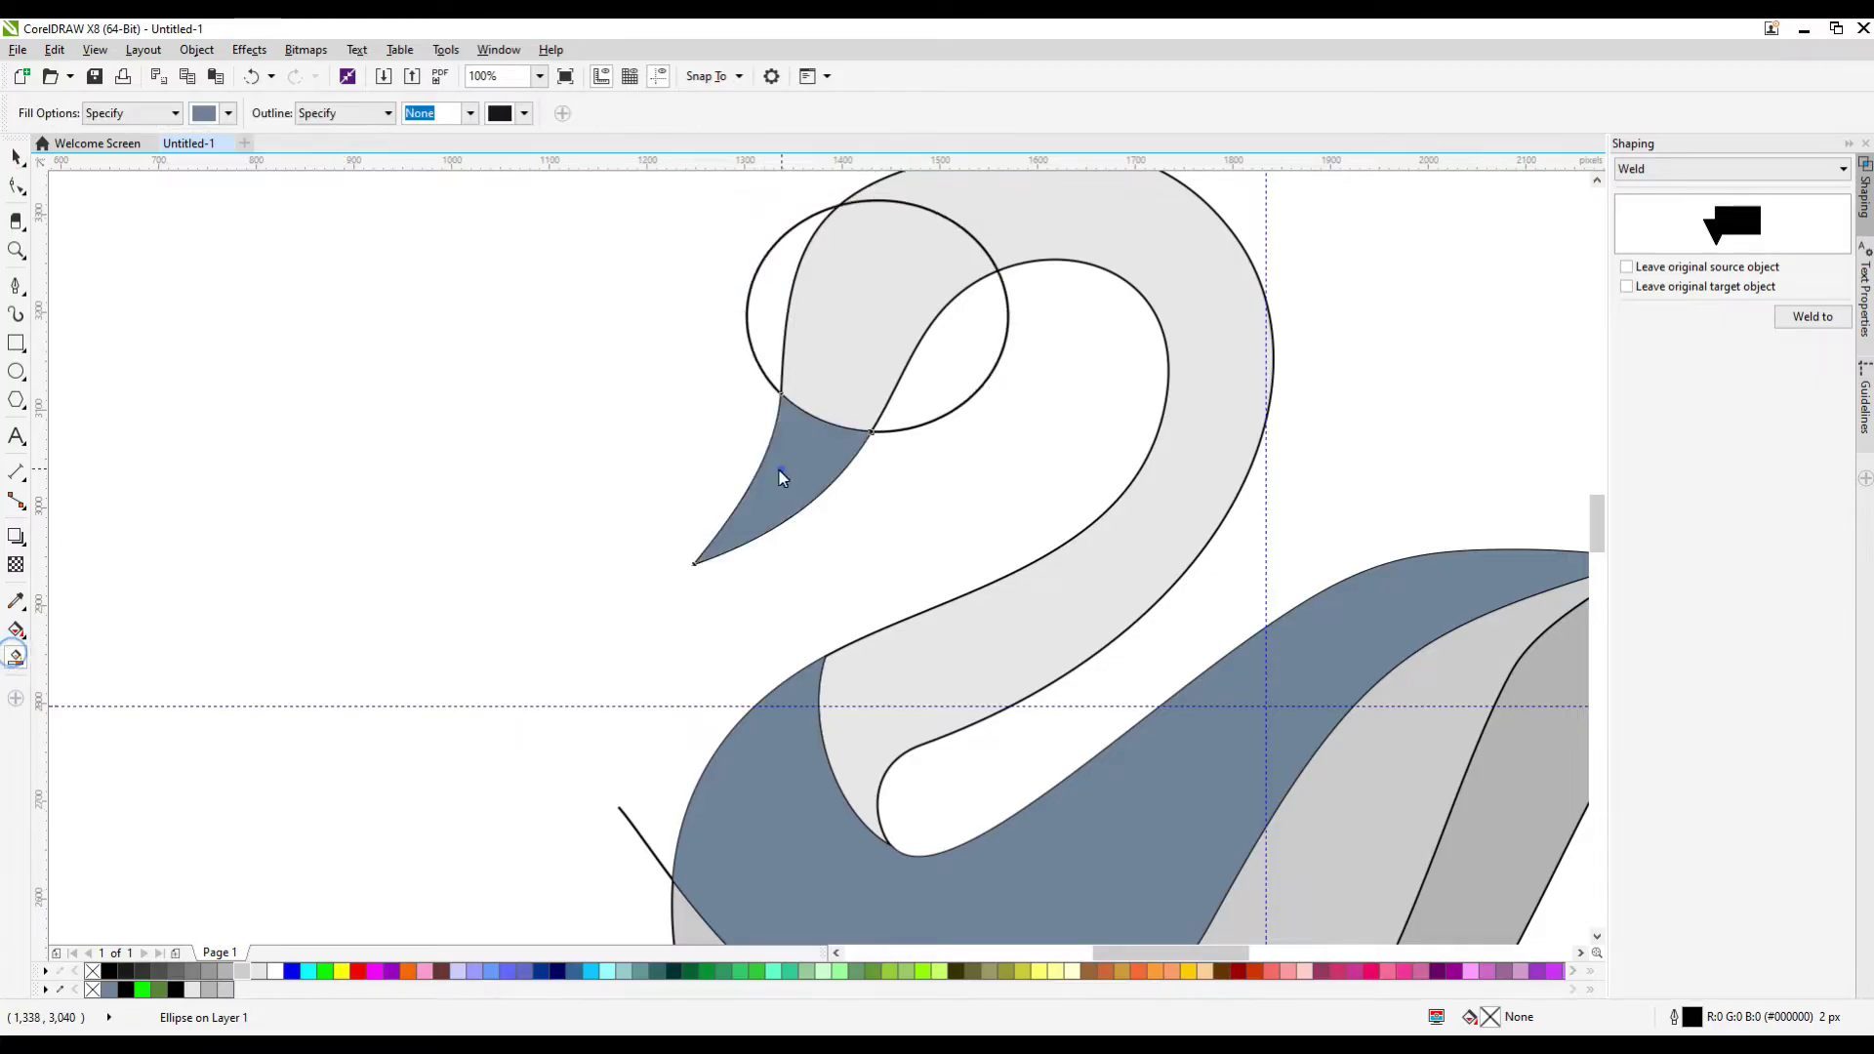
{"action": "key", "text": "space"}
{"action": "left_click_drag", "start_coordinate": [793, 251], "coordinate": [515, 306]}
{"action": "right_click", "coordinate": [514, 305]}
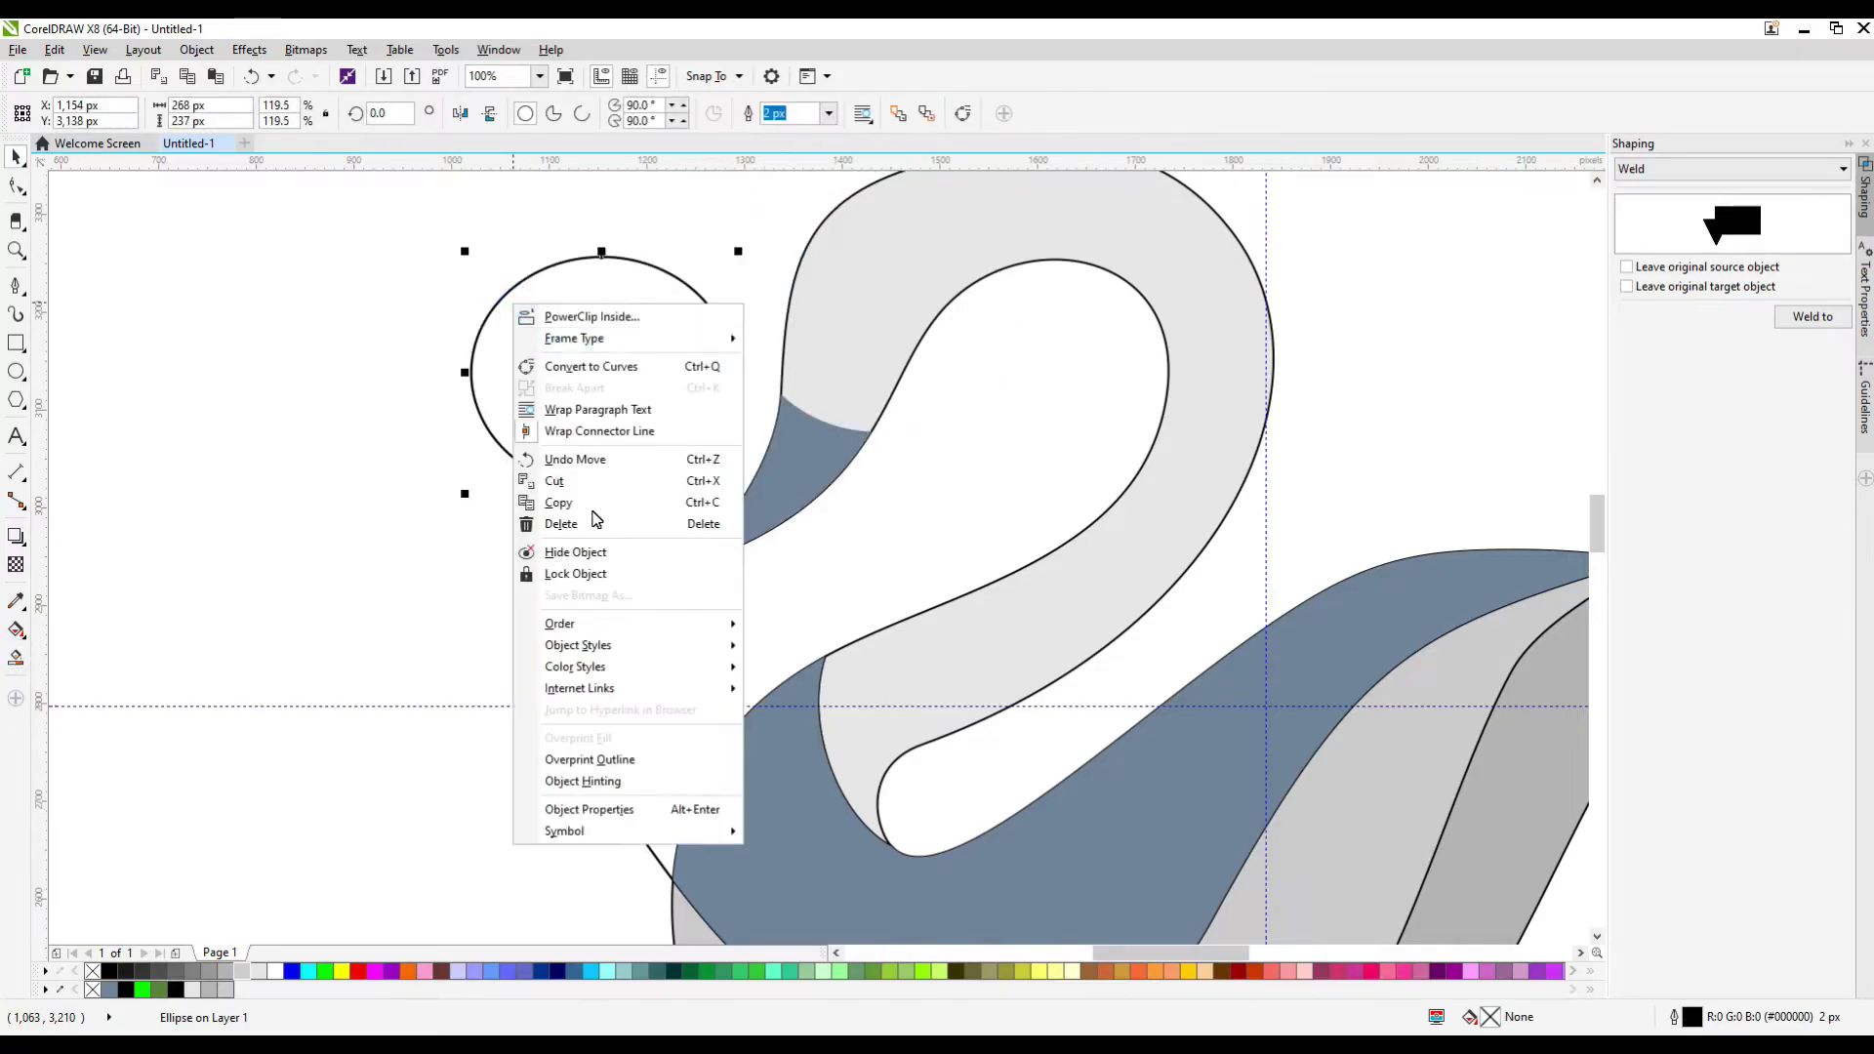
{"action": "left_click", "coordinate": [561, 525]}
Draw a black round eye on the head with a white inner circle of about 25 by 24 px set slightly toward the beak
{"action": "key", "text": "F7"}
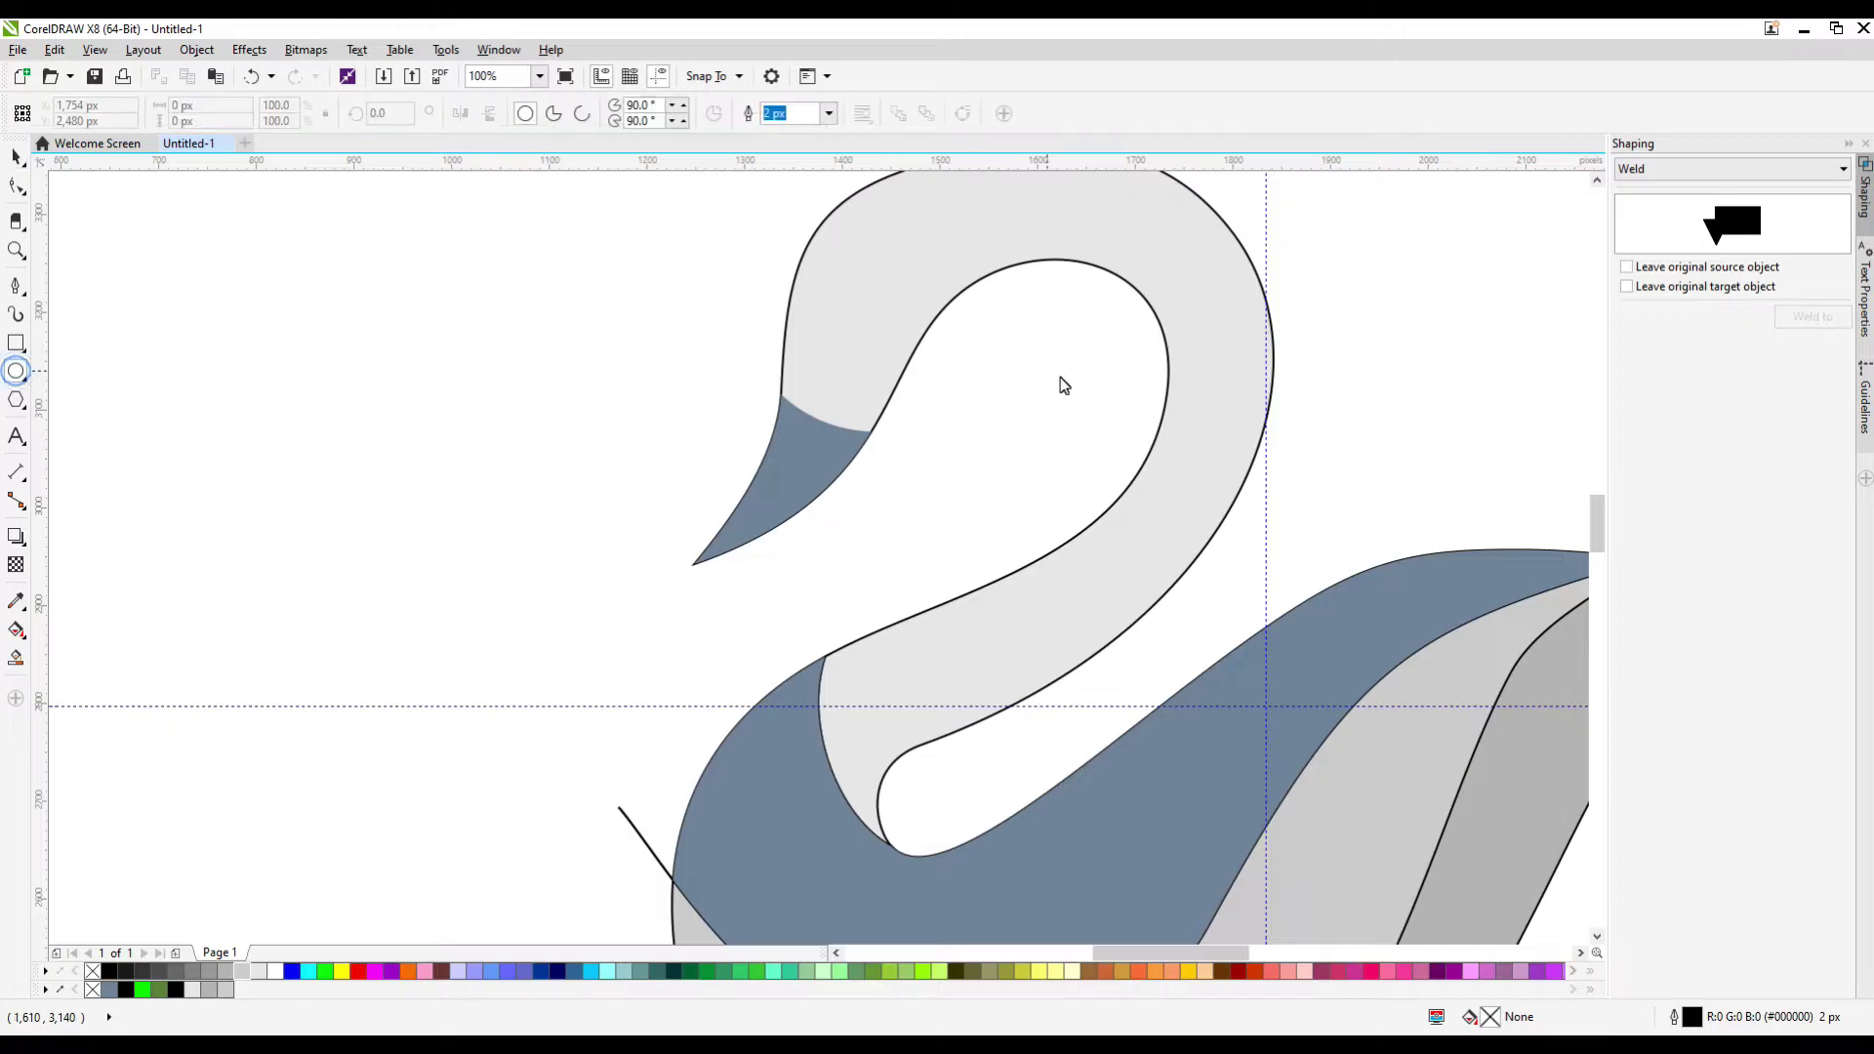
{"action": "scroll", "coordinate": [893, 314], "scroll_direction": "down", "scroll_amount": 2}
{"action": "scroll", "coordinate": [893, 315], "scroll_direction": "up", "scroll_amount": 4}
{"action": "mouse_move", "coordinate": [832, 252]}
{"action": "left_mouse_down"}
{"action": "mouse_move", "coordinate": [933, 335]}
{"action": "mouse_move", "coordinate": [886, 372]}
{"action": "mouse_move", "coordinate": [954, 424]}
{"action": "mouse_move", "coordinate": [916, 392]}
{"action": "left_mouse_up"}
{"action": "left_click", "coordinate": [115, 972]}
{"action": "right_click", "coordinate": [930, 405]}
{"action": "left_click", "coordinate": [275, 973]}
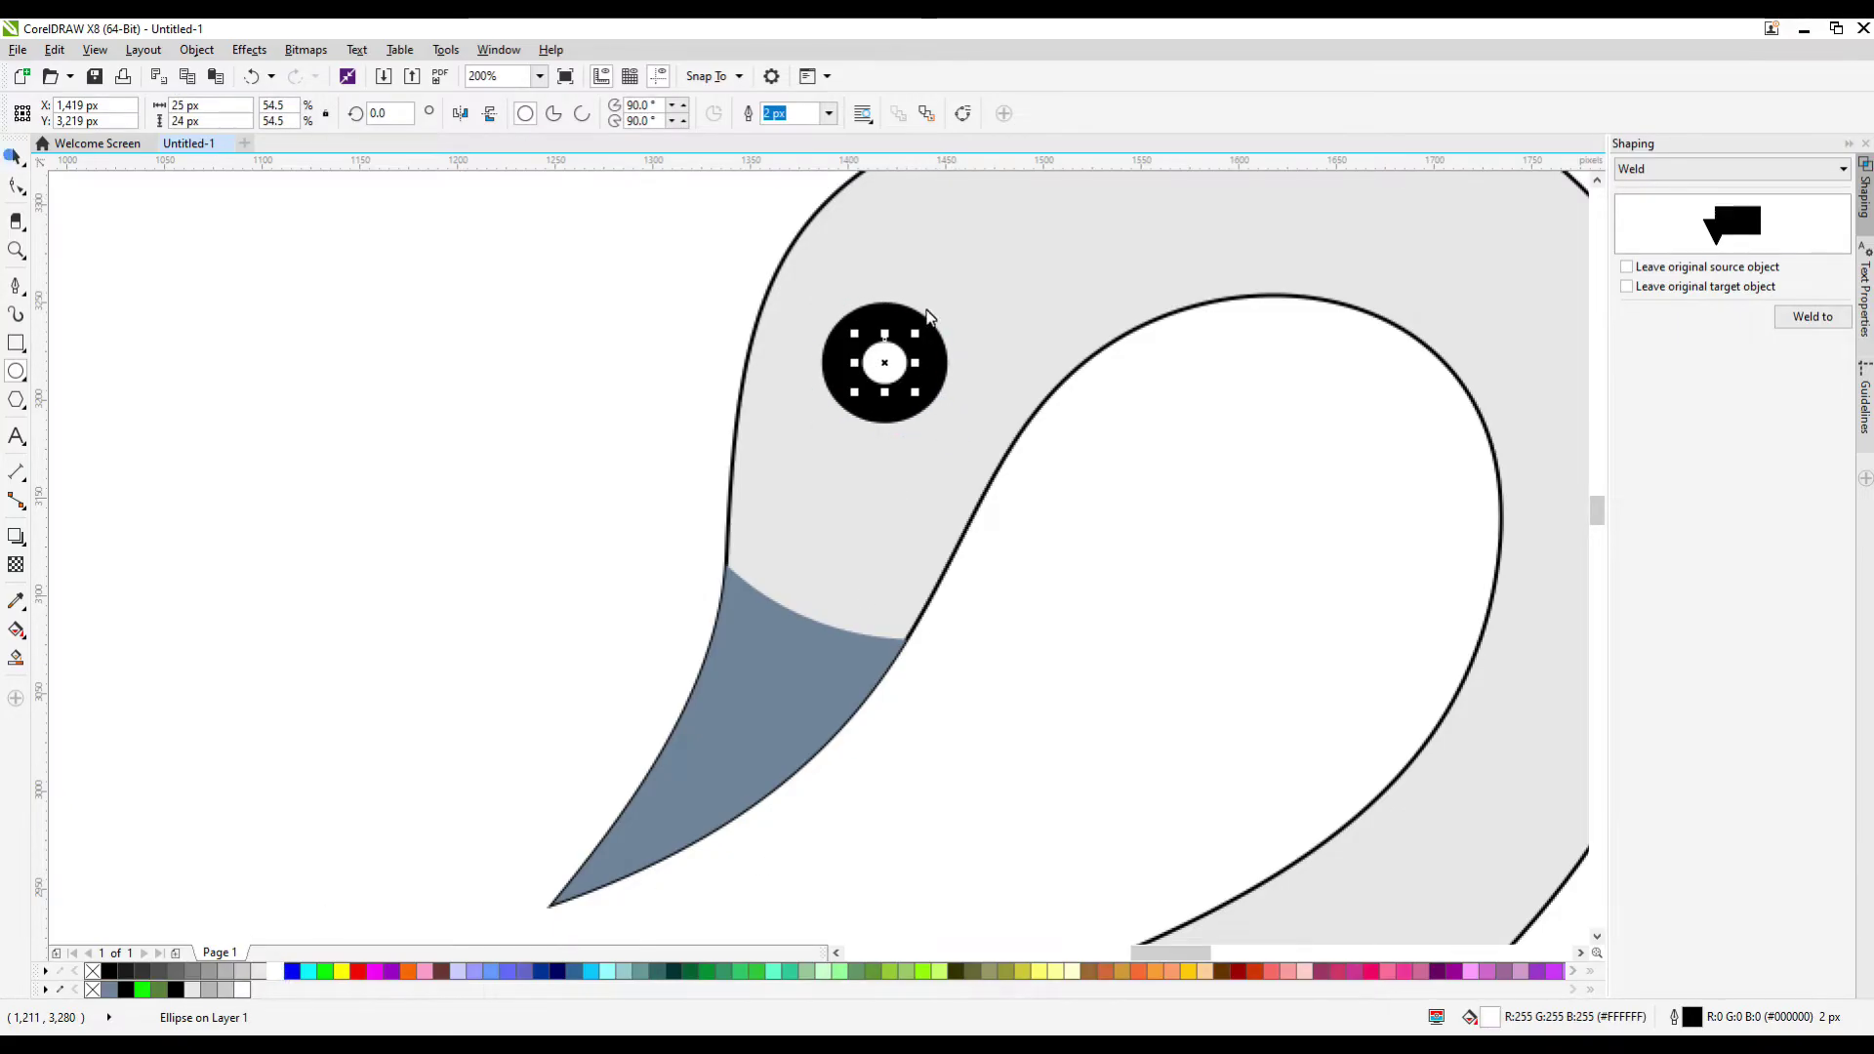
{"action": "scroll", "coordinate": [883, 363], "scroll_direction": "down", "scroll_amount": 3}
{"action": "left_click", "coordinate": [331, 273]}
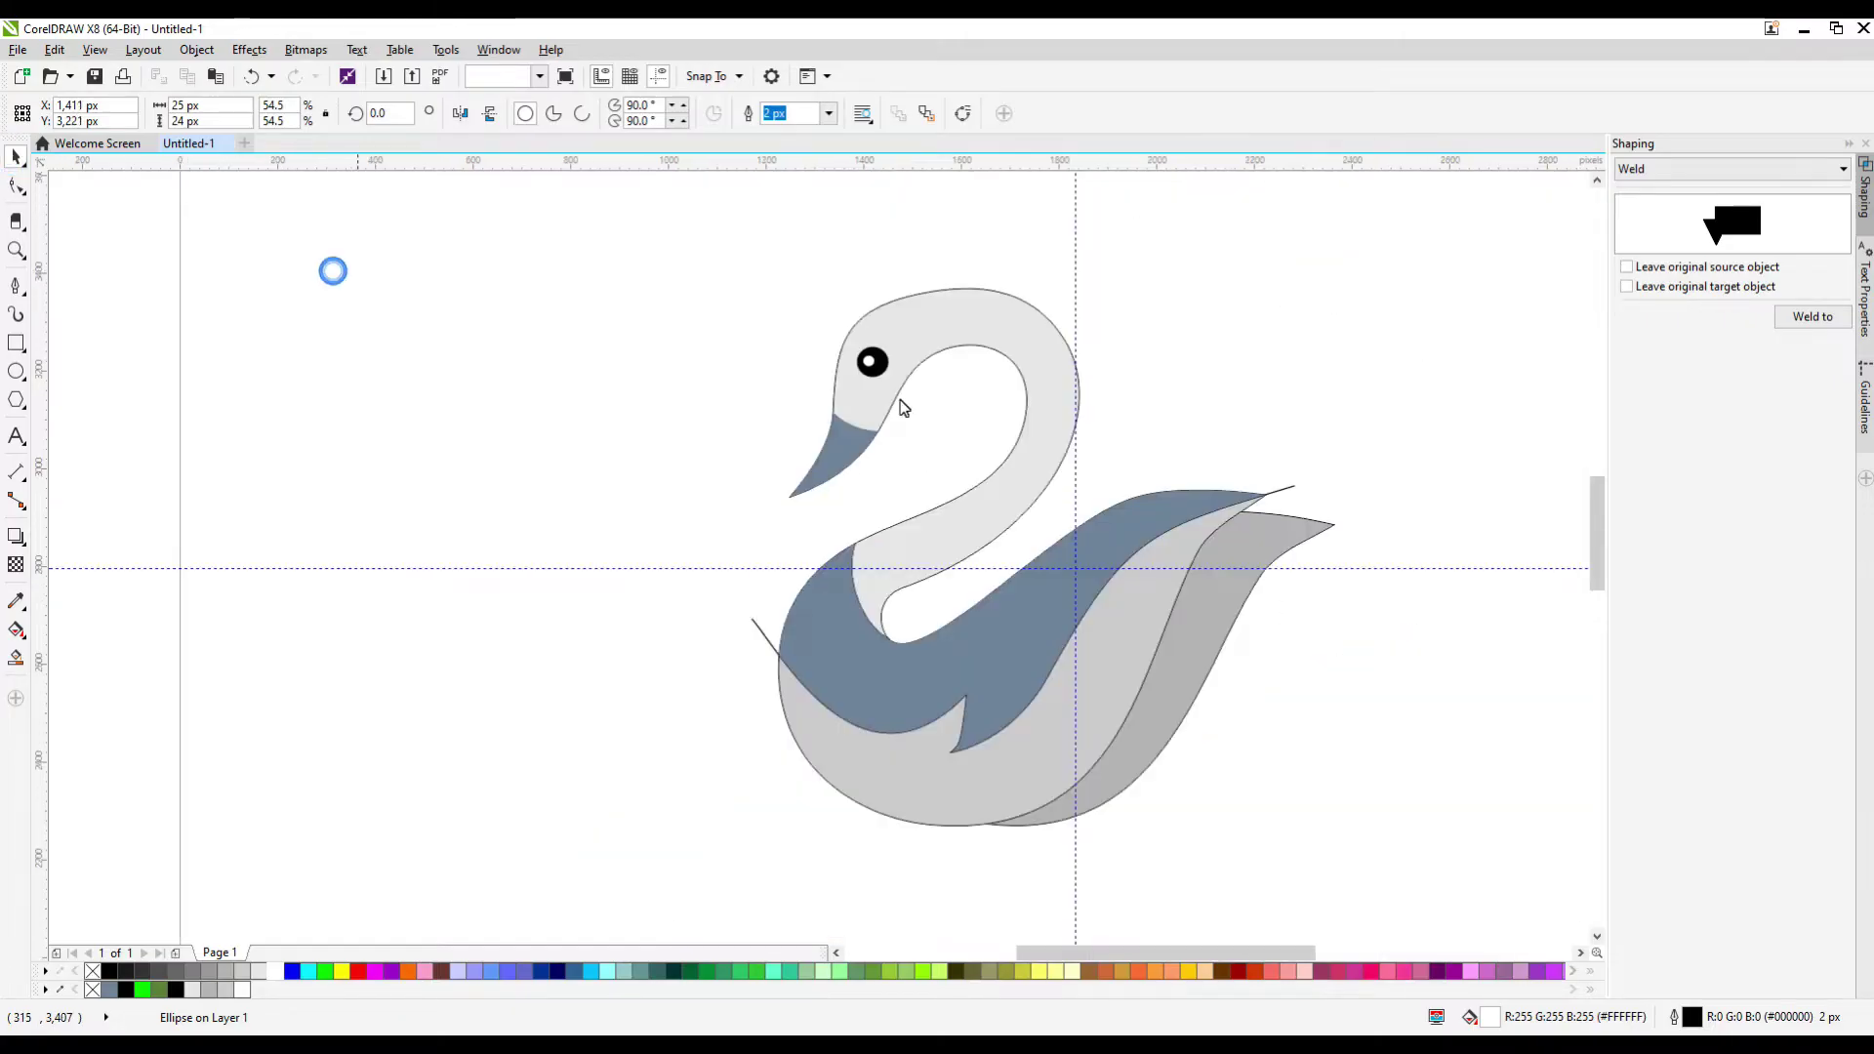
Delete the leftover open wing curve after pulling it away from the body
{"action": "scroll", "coordinate": [966, 454], "scroll_direction": "down", "scroll_amount": 2}
{"action": "scroll", "coordinate": [754, 449], "scroll_direction": "up", "scroll_amount": 2}
{"action": "left_click", "coordinate": [755, 451]}
{"action": "right_click", "coordinate": [573, 430]}
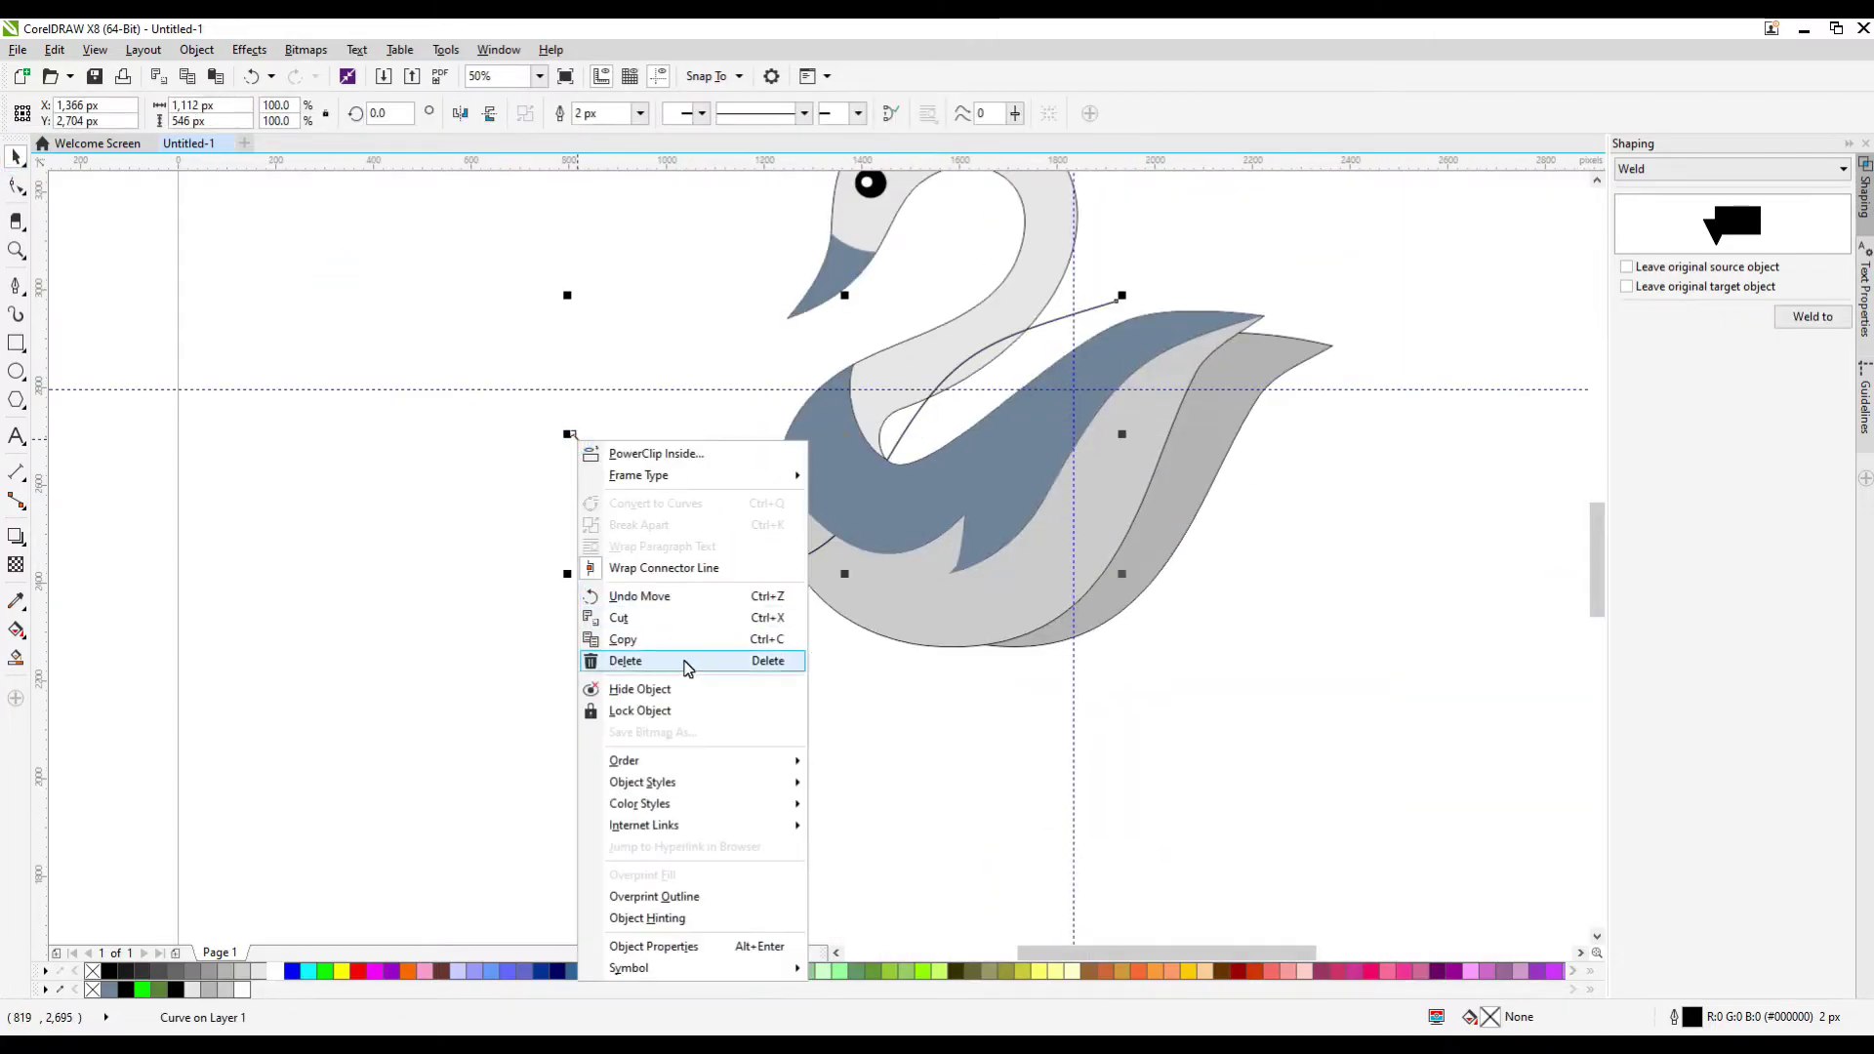
{"action": "left_click", "coordinate": [620, 657]}
Duplicate the gray rear wing, rotate the copy to about 5.3°, and place it just inside the original's outer edge
{"action": "left_click", "coordinate": [1258, 360]}
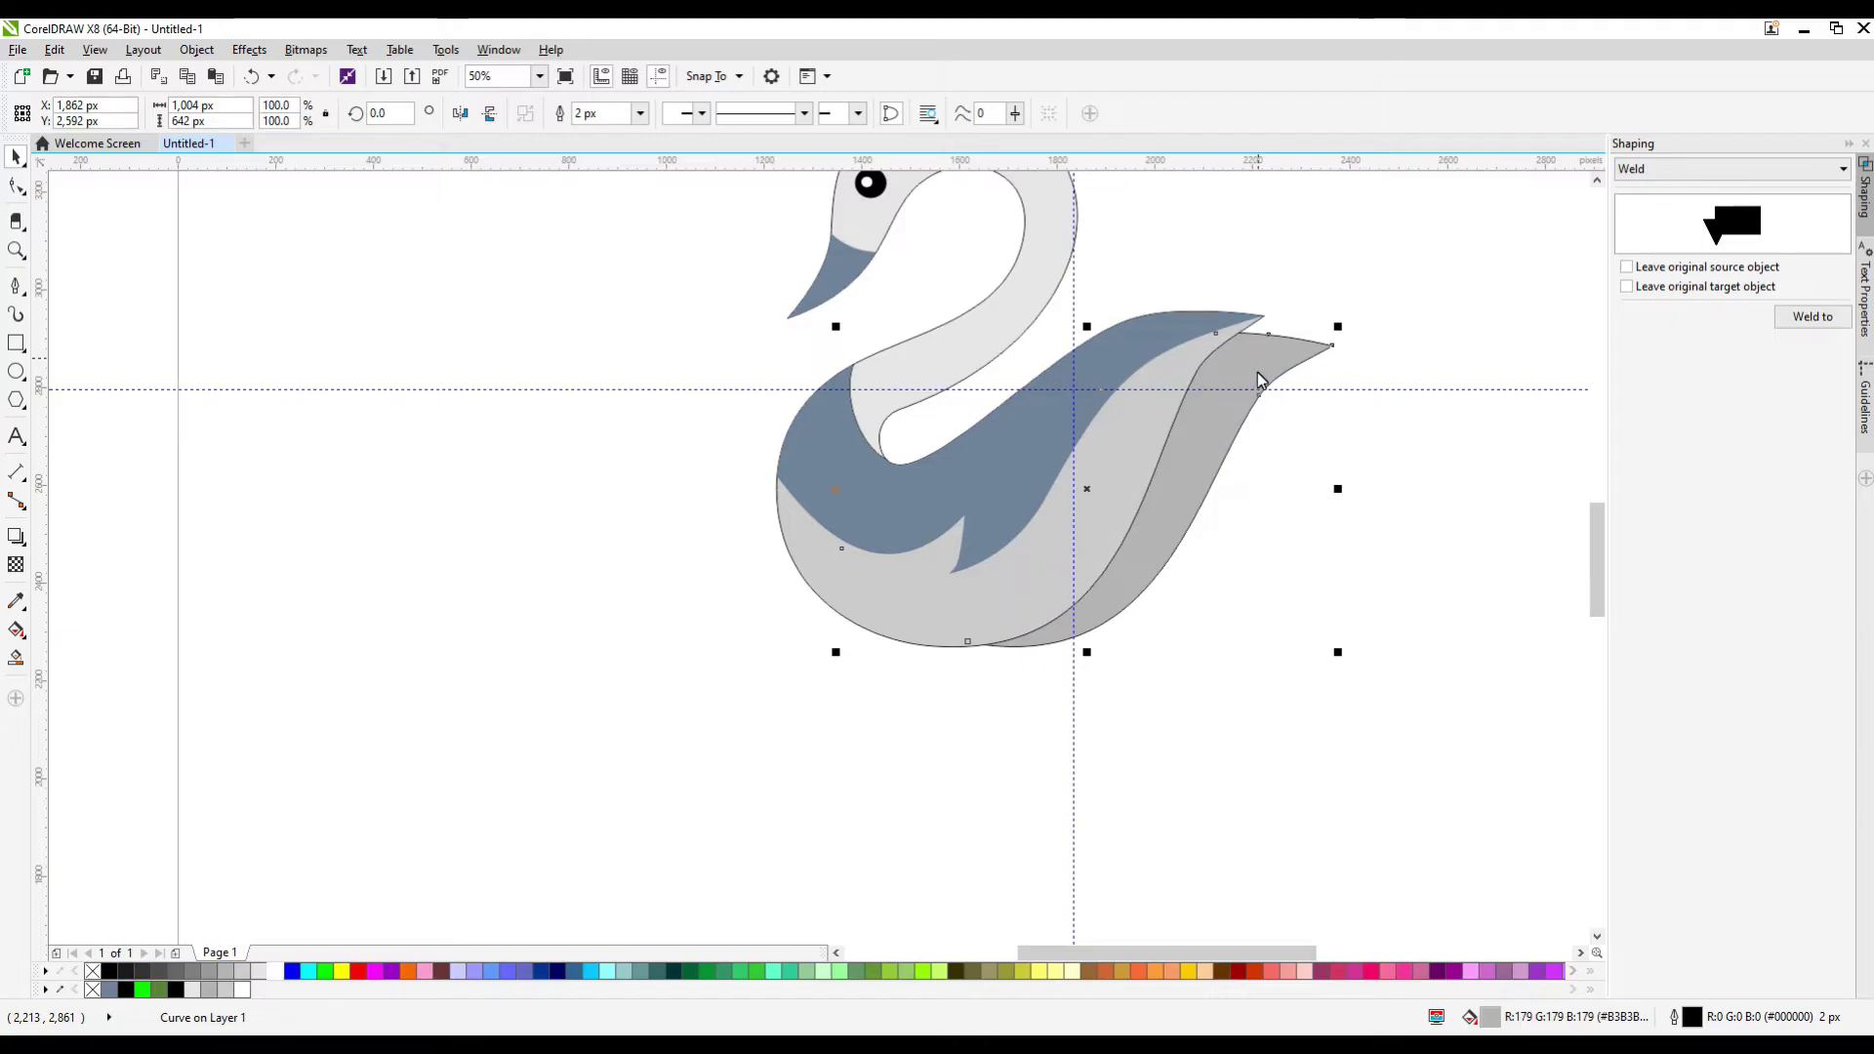
{"action": "left_click_drag", "start_coordinate": [1259, 375], "coordinate": [1232, 354]}
{"action": "right_click", "coordinate": [1232, 355]}
{"action": "left_click_drag", "start_coordinate": [810, 640], "coordinate": [811, 734]}
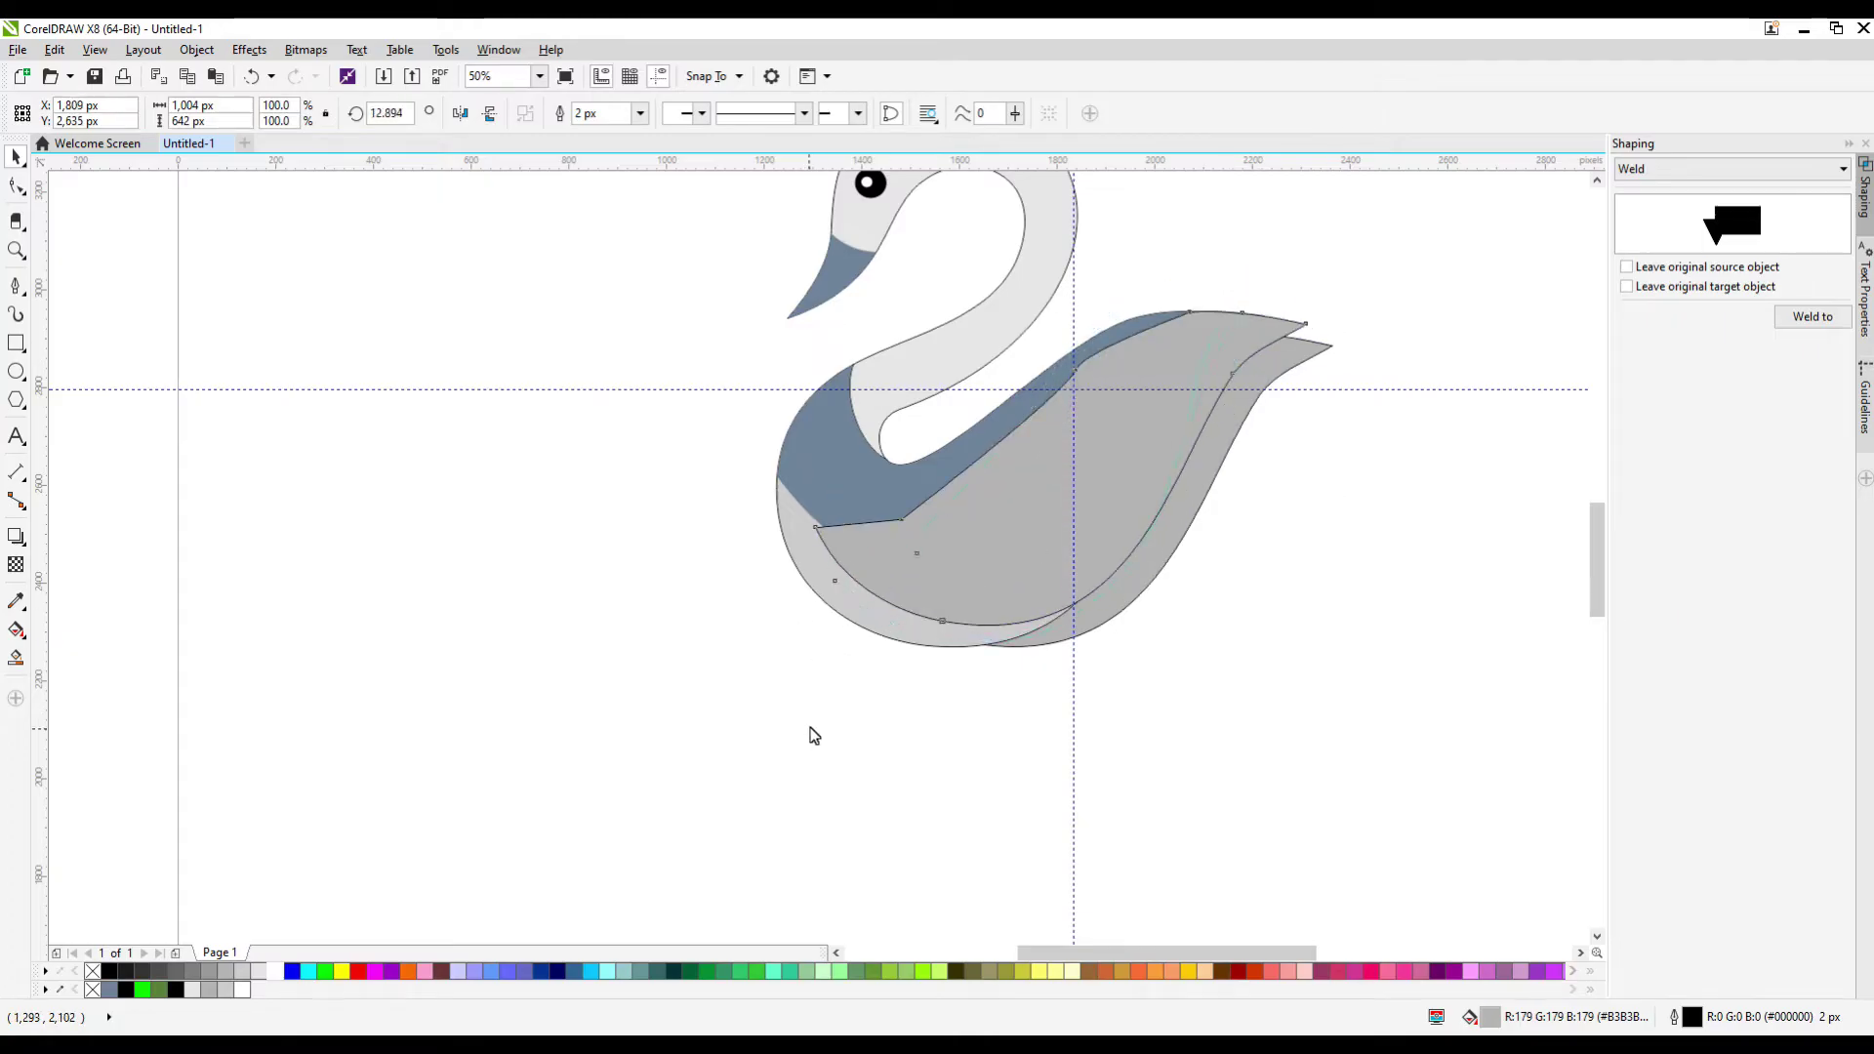
{"action": "mouse_move", "coordinate": [1062, 504]}
{"action": "left_mouse_down"}
{"action": "mouse_move", "coordinate": [1062, 549]}
{"action": "mouse_move", "coordinate": [1053, 518]}
{"action": "left_mouse_up"}
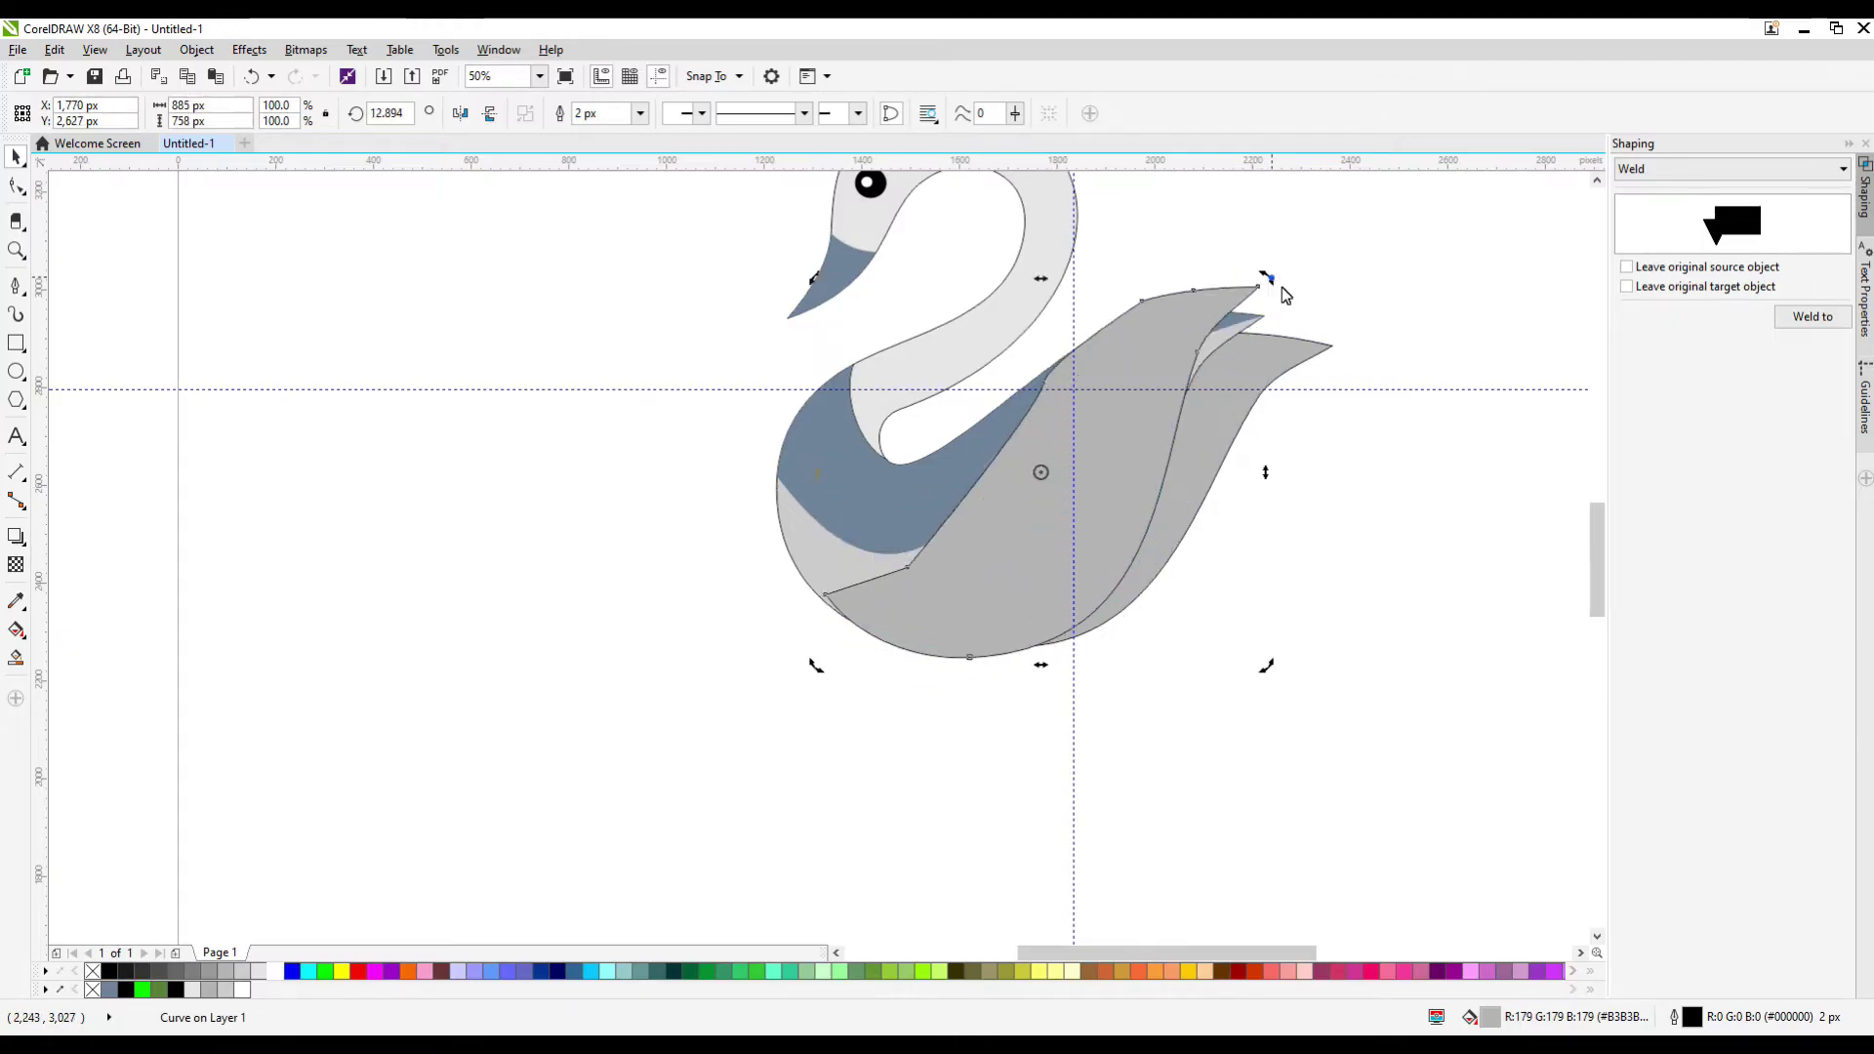
{"action": "left_click_drag", "start_coordinate": [1281, 287], "coordinate": [1122, 469]}
{"action": "left_click", "coordinate": [1097, 492]}
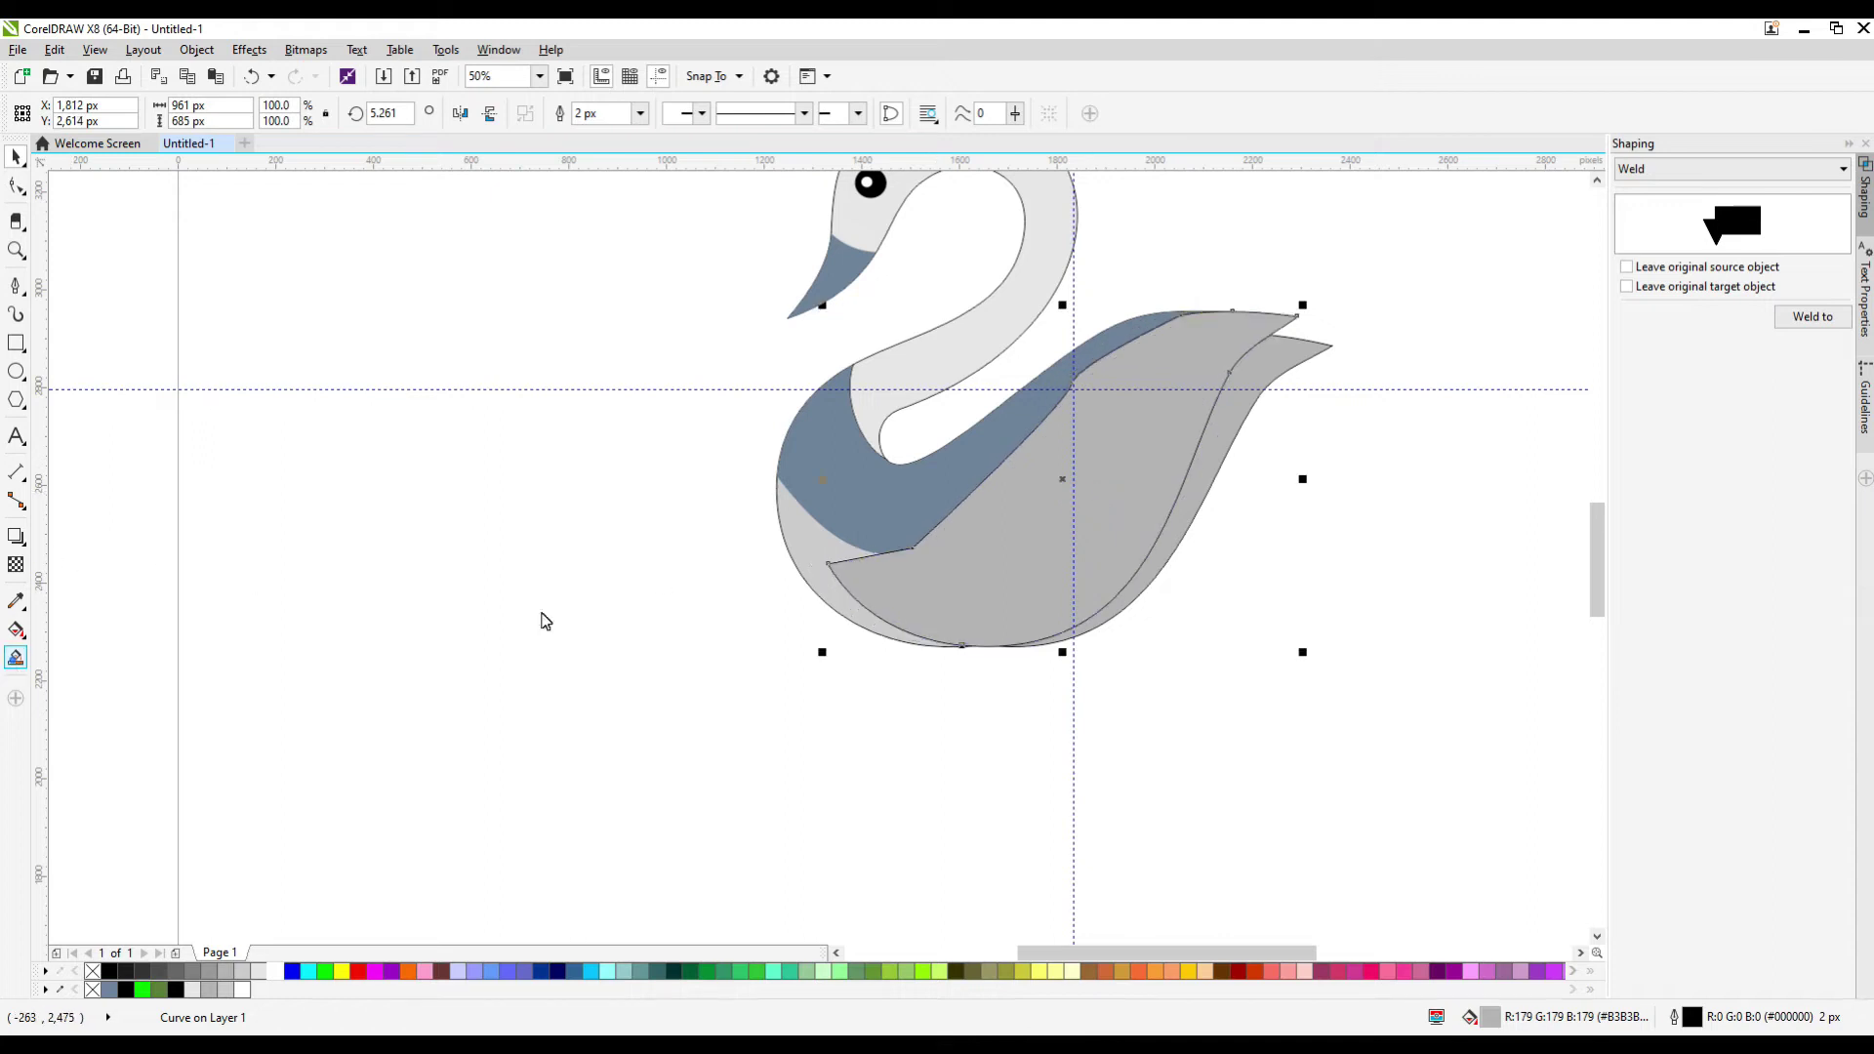
Smart-fill the exposed strip along the rear wing's outer edge with blue-gray and delete the rotated wing copy
{"action": "left_click", "coordinate": [1203, 489]}
{"action": "left_click", "coordinate": [18, 160]}
{"action": "left_click_drag", "start_coordinate": [1192, 326], "coordinate": [786, 406]}
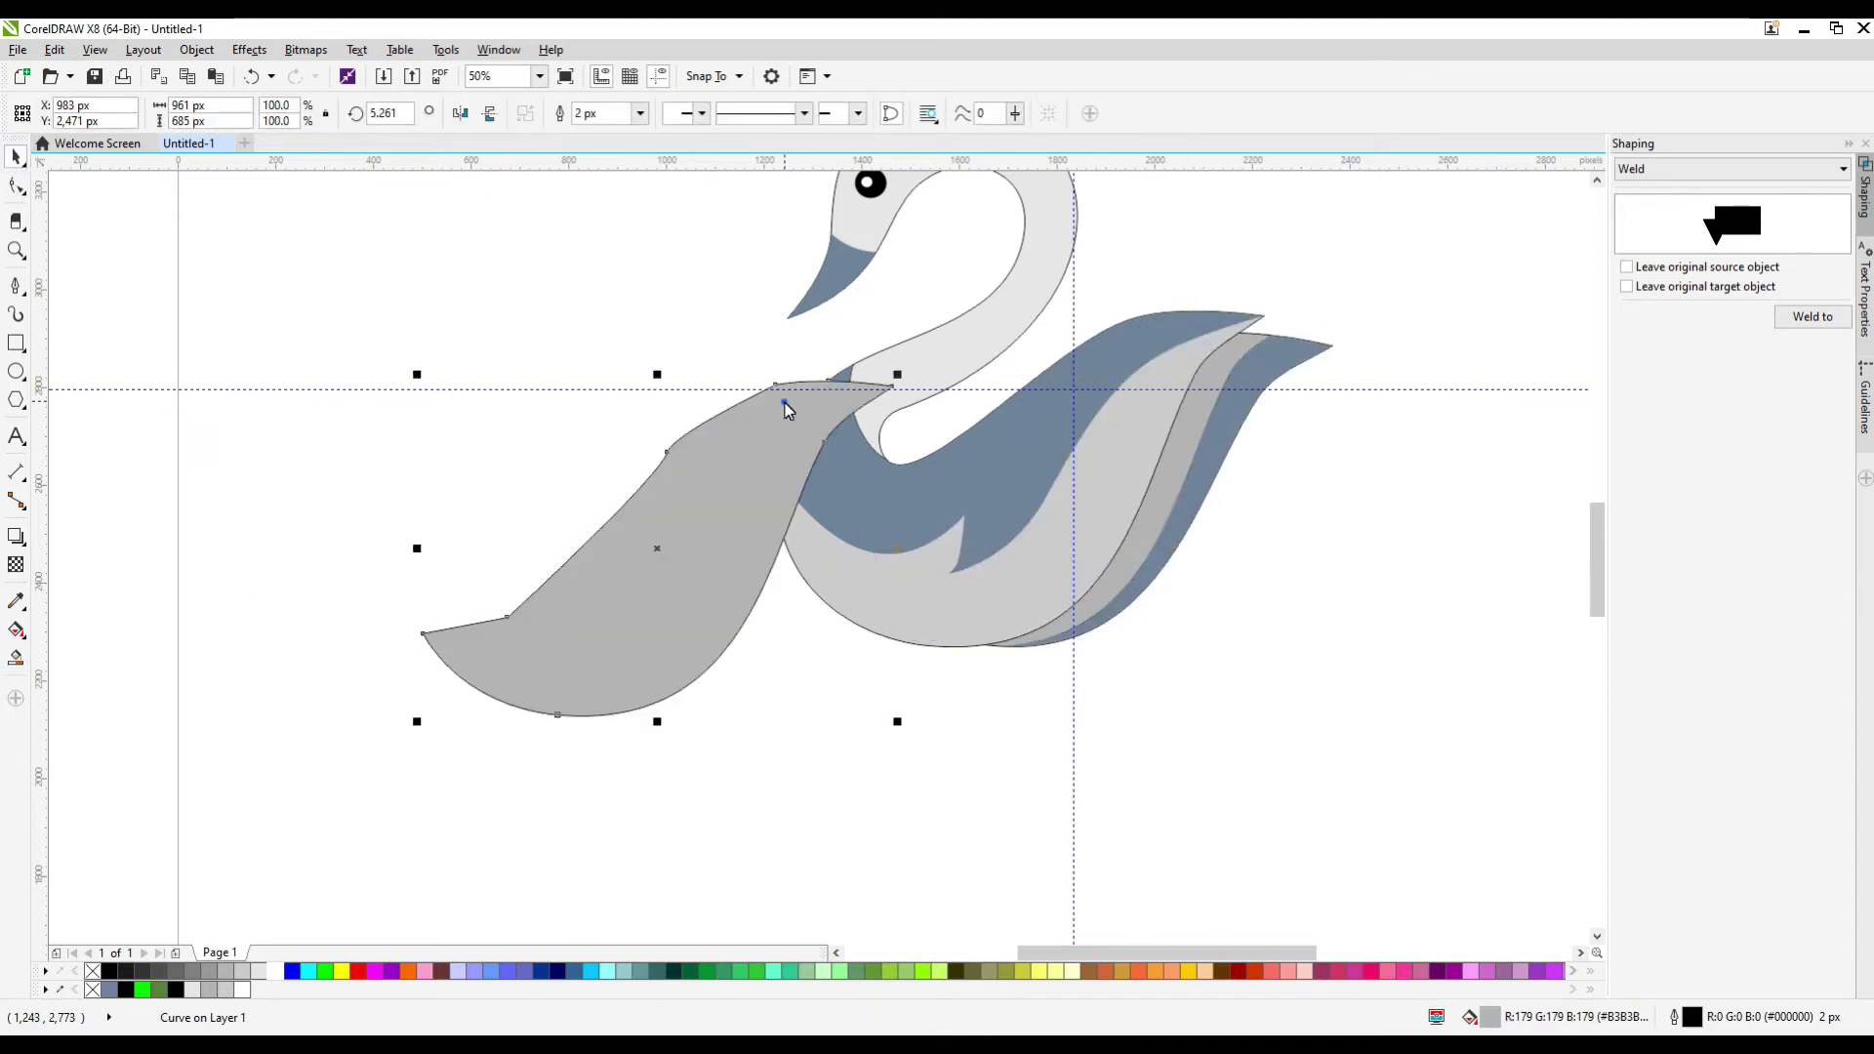
{"action": "right_click", "coordinate": [787, 406]}
{"action": "left_click", "coordinate": [868, 619]}
{"action": "scroll", "coordinate": [916, 623], "scroll_direction": "down", "scroll_amount": 2}
{"action": "scroll", "coordinate": [896, 586], "scroll_direction": "up", "scroll_amount": 2}
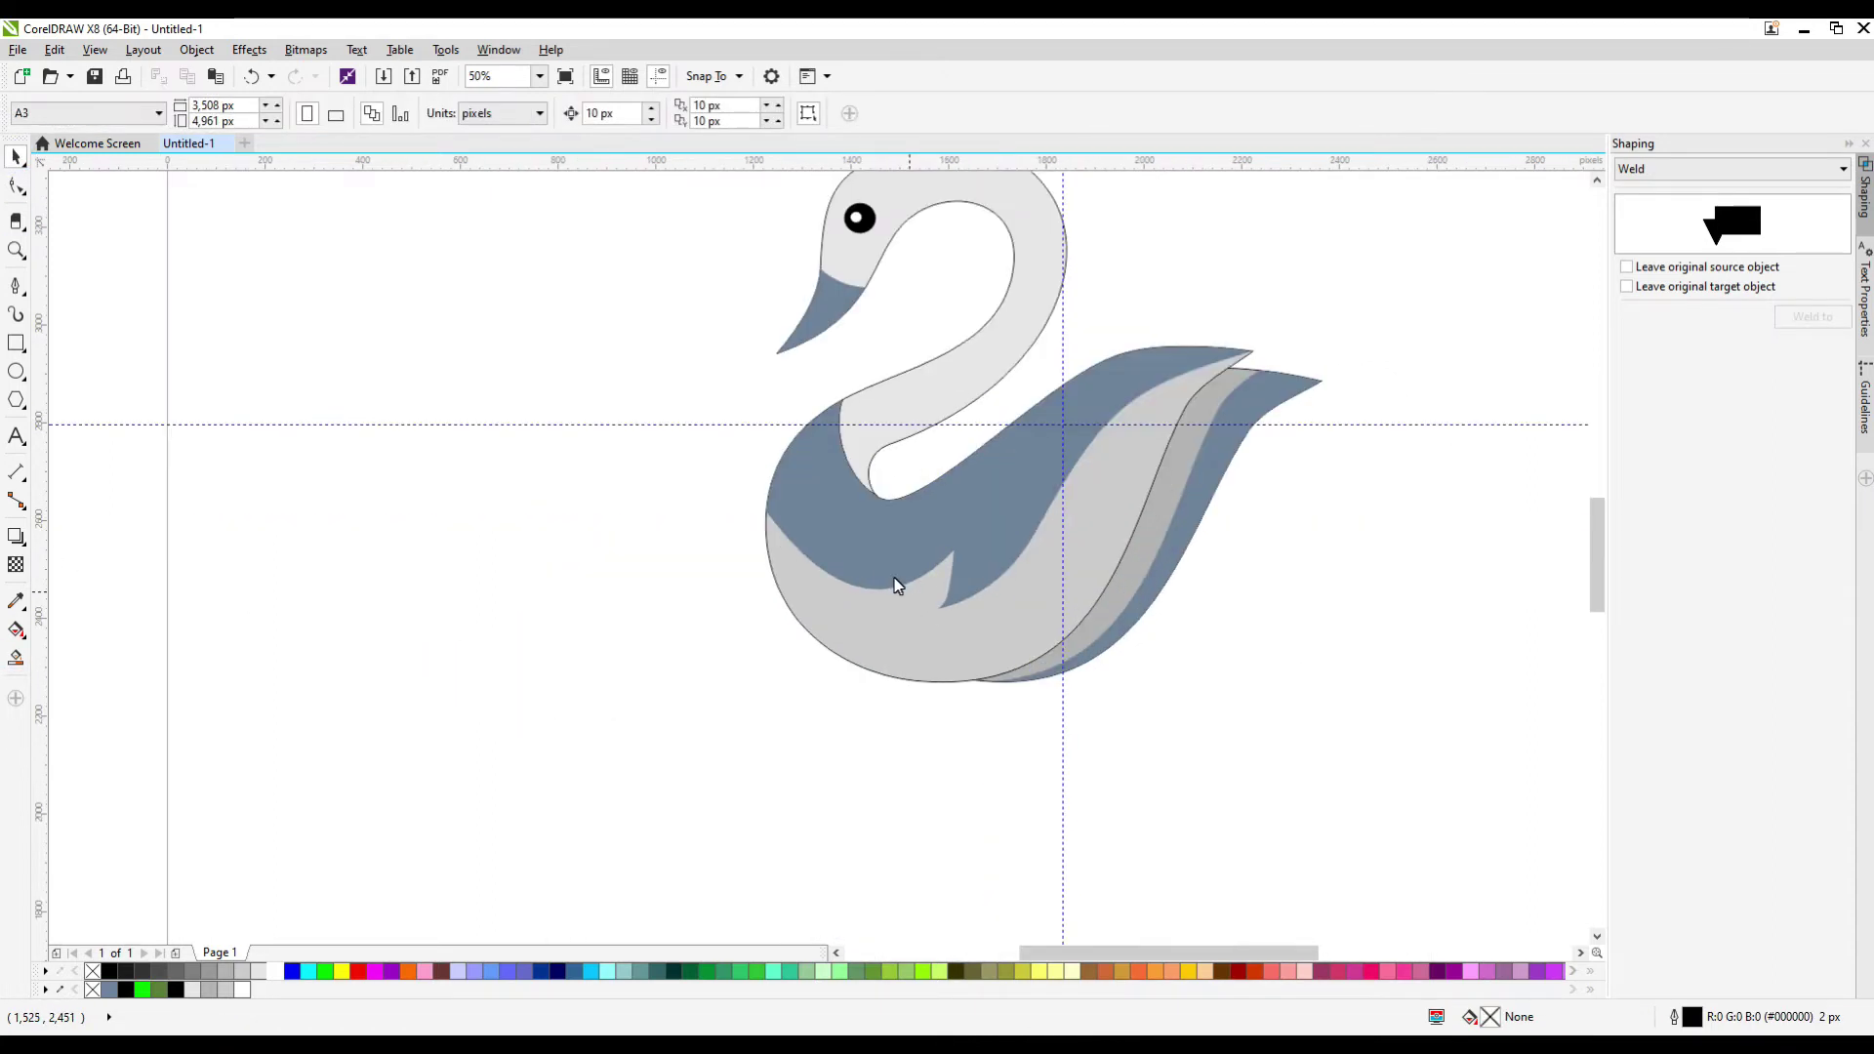
Try magenta, pink and yellow fills on the head and neck, and settle on orange #FF9933
{"action": "left_click", "coordinate": [875, 427]}
{"action": "left_click", "coordinate": [376, 971]}
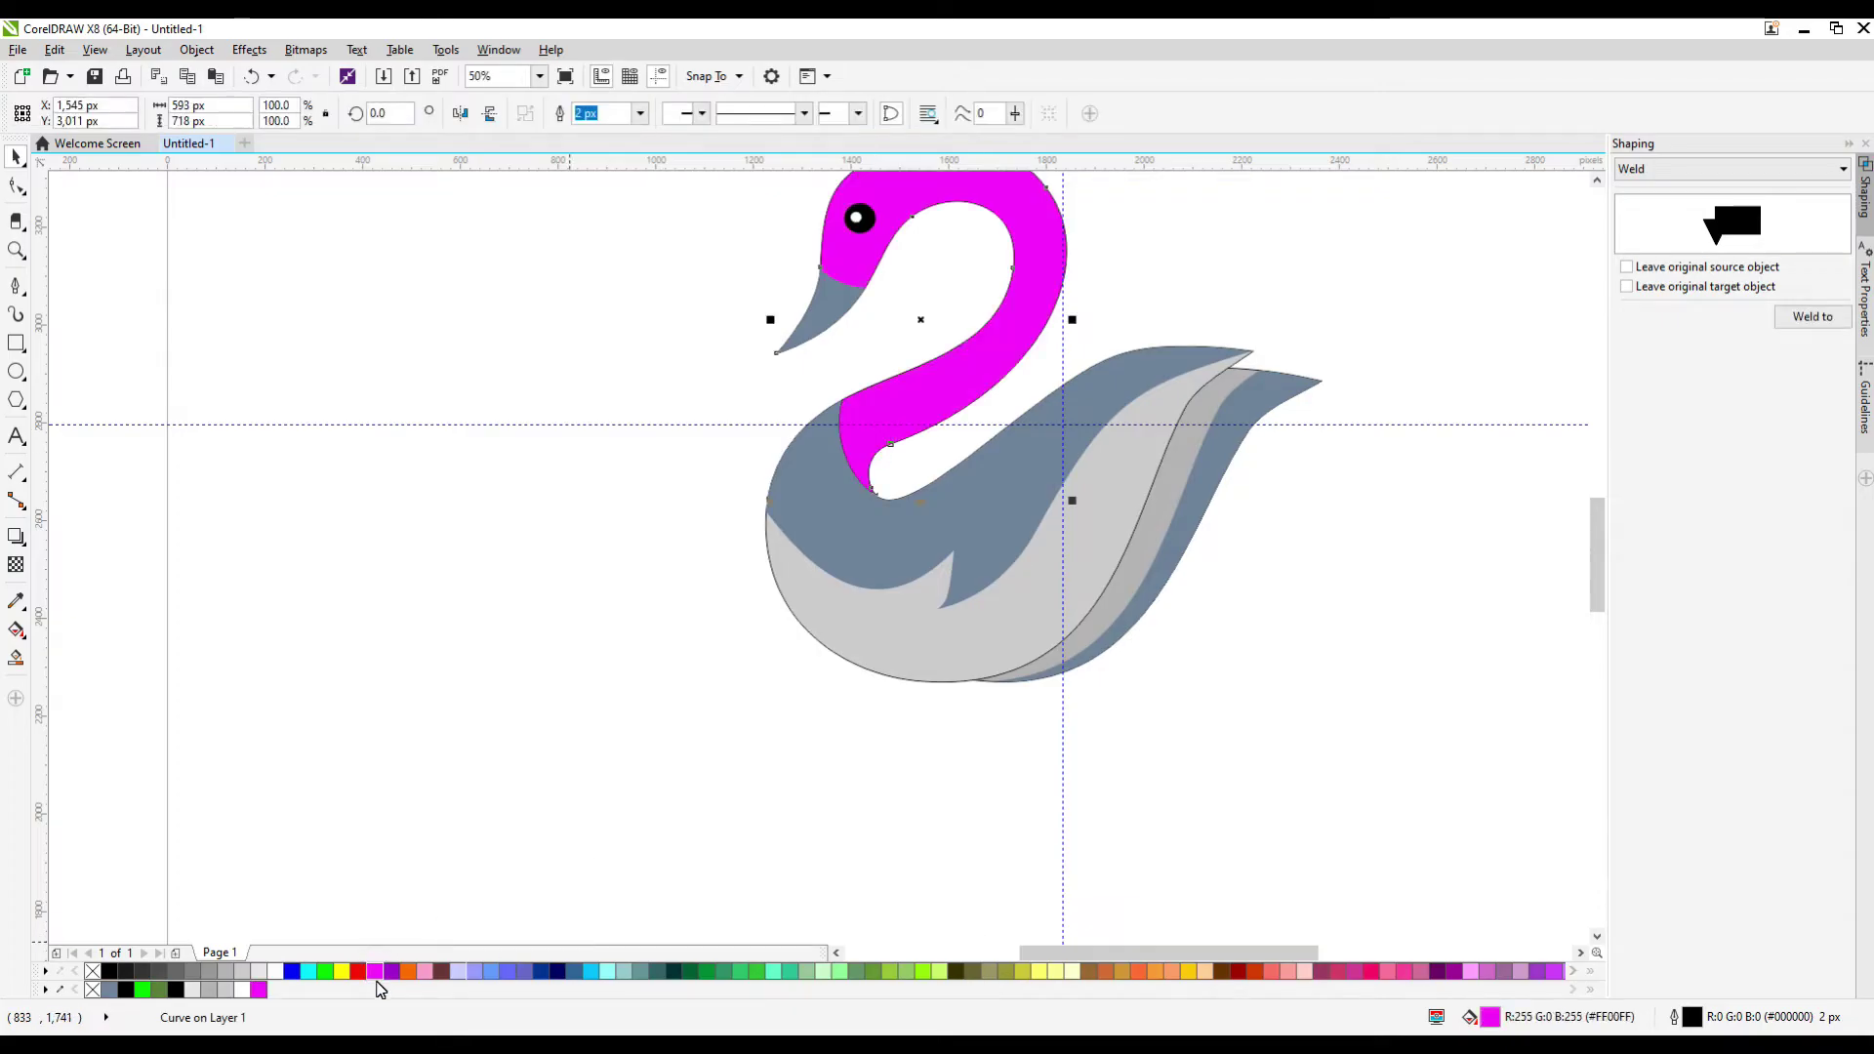
{"action": "left_click", "coordinate": [1469, 971]}
{"action": "scroll", "coordinate": [876, 652], "scroll_direction": "down", "scroll_amount": 2}
{"action": "scroll", "coordinate": [776, 630], "scroll_direction": "up", "scroll_amount": 2}
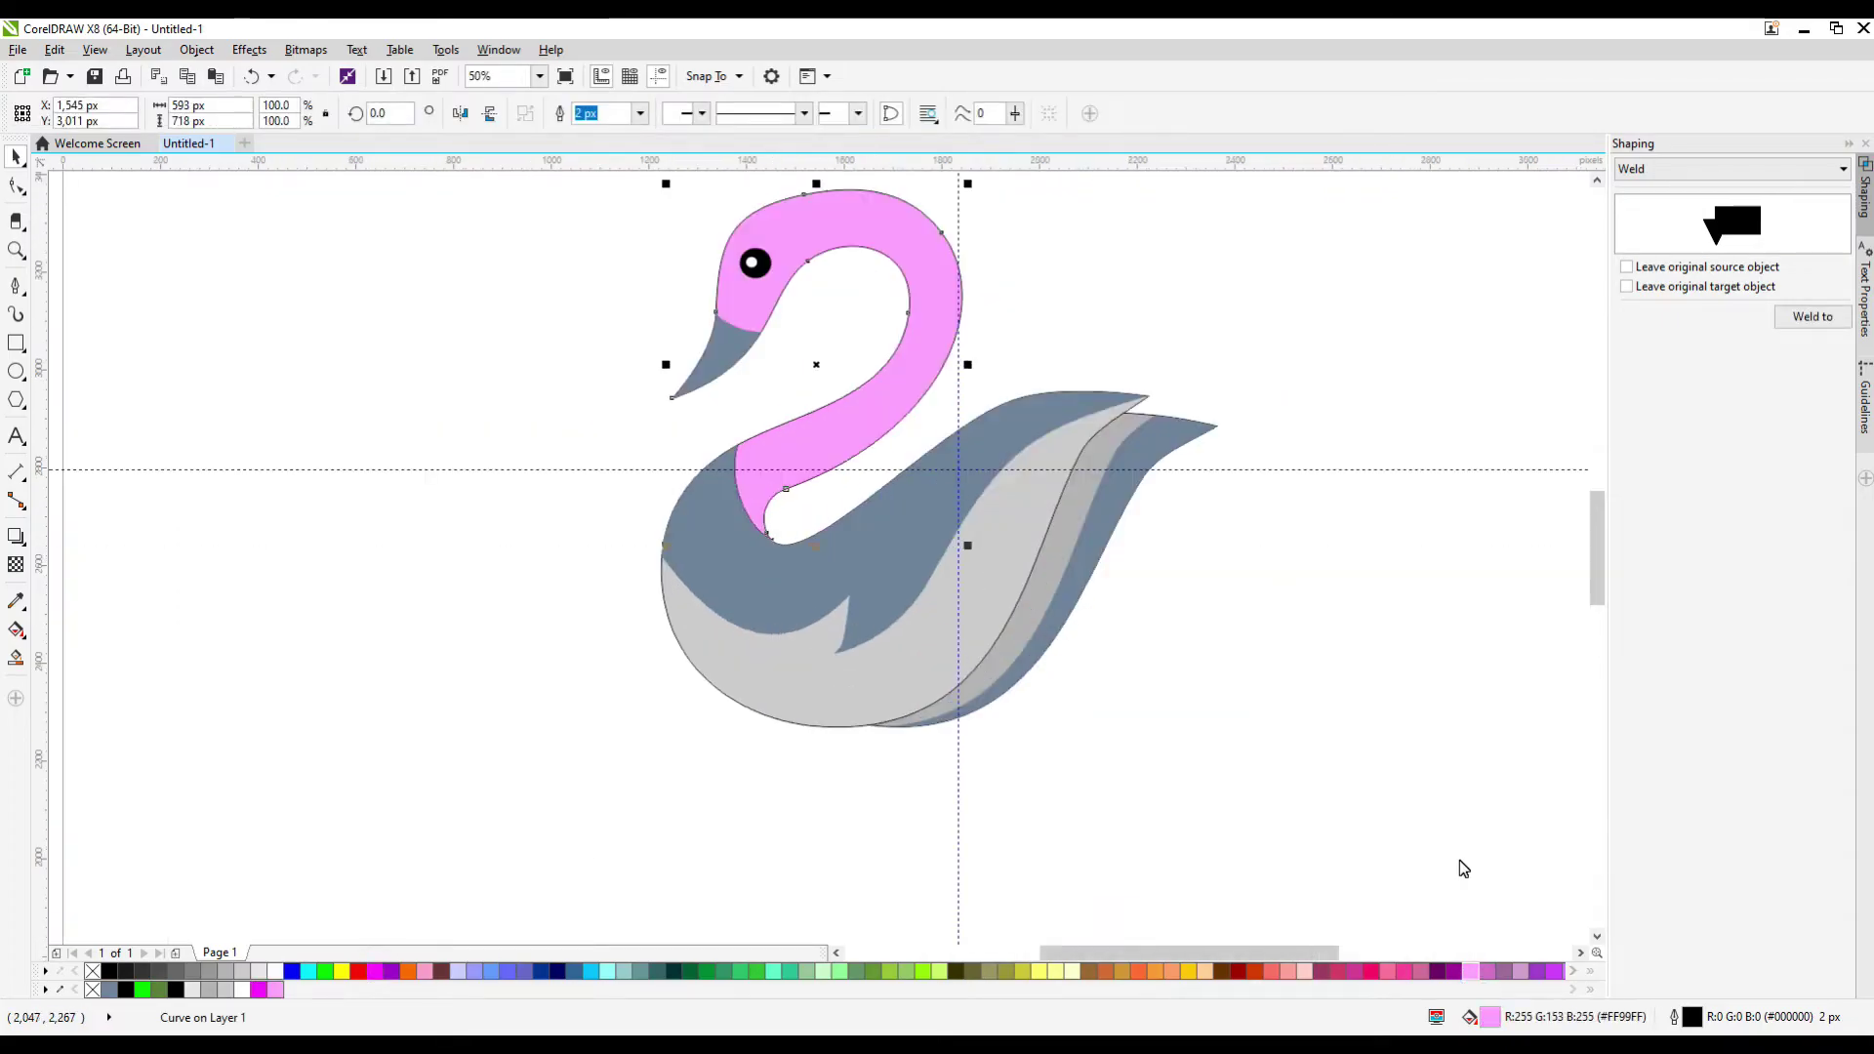
{"action": "scroll", "coordinate": [1239, 755], "scroll_direction": "down", "scroll_amount": 3}
{"action": "left_click", "coordinate": [1572, 971]}
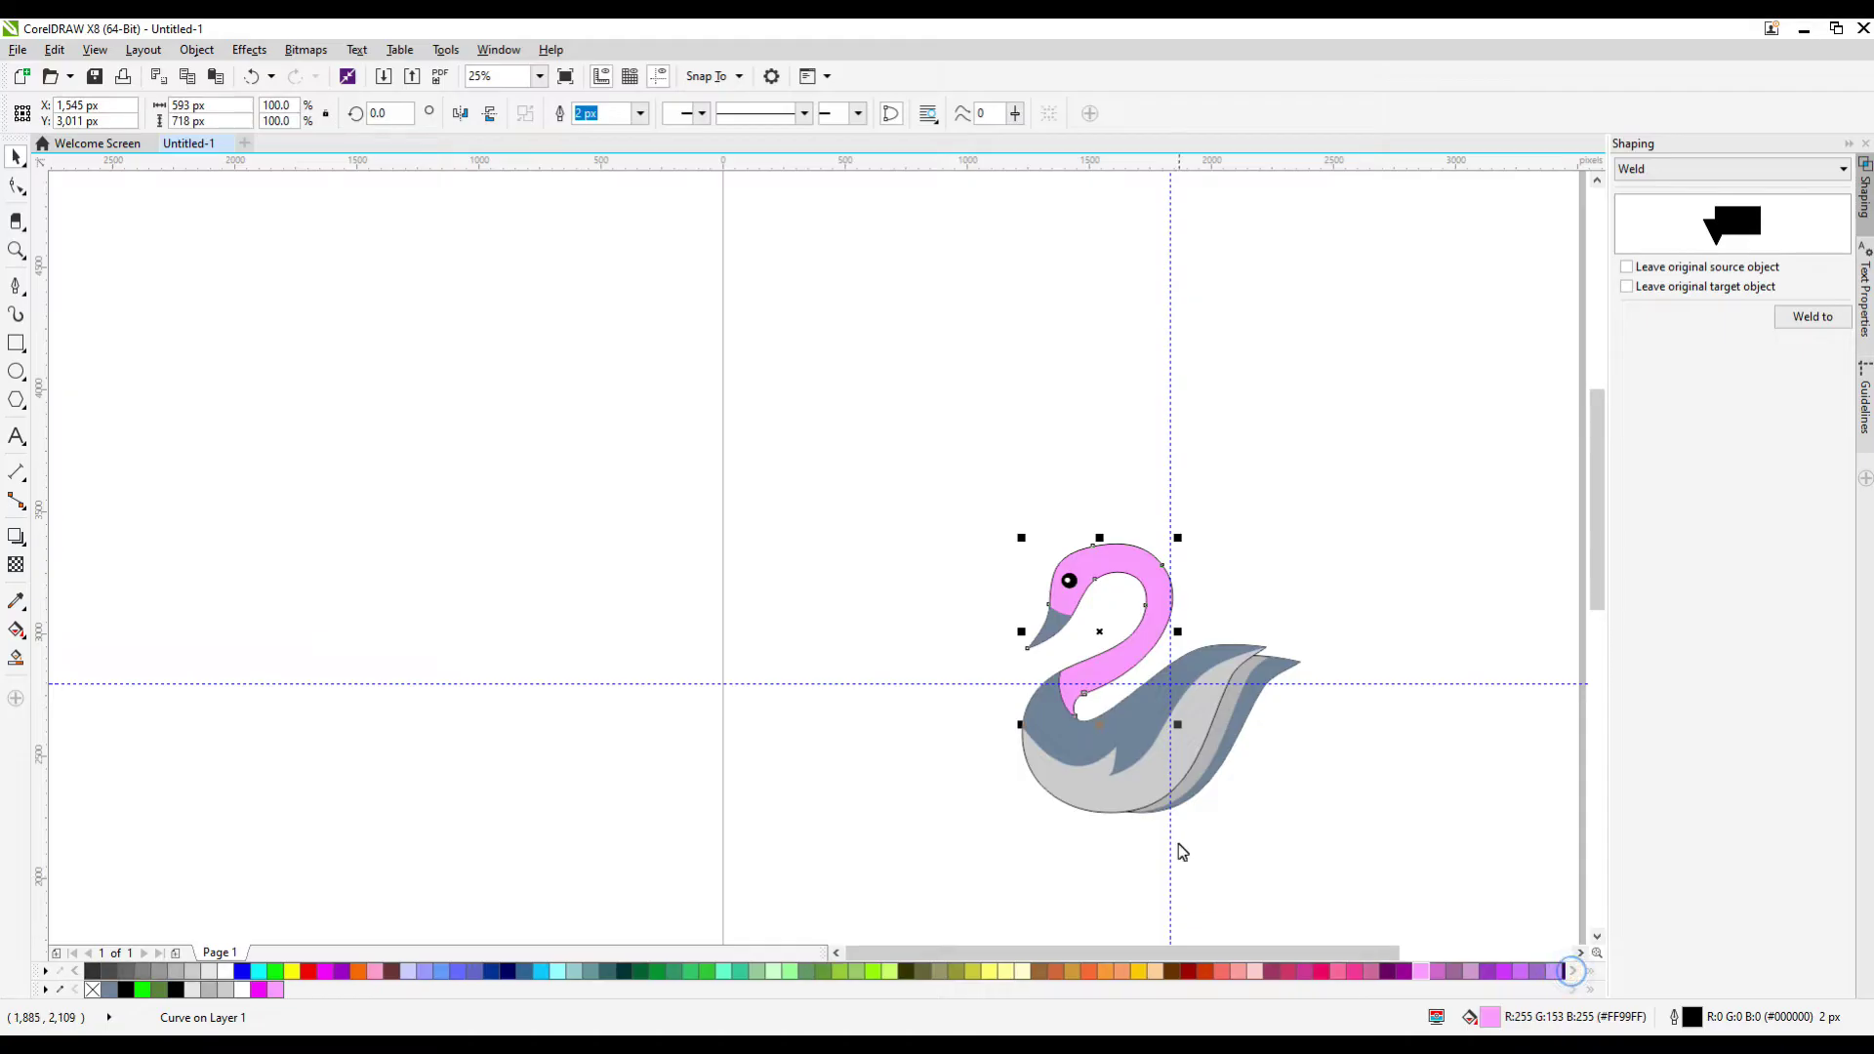
{"action": "scroll", "coordinate": [1179, 843], "scroll_direction": "up", "scroll_amount": 1}
{"action": "left_click", "coordinate": [1135, 972]}
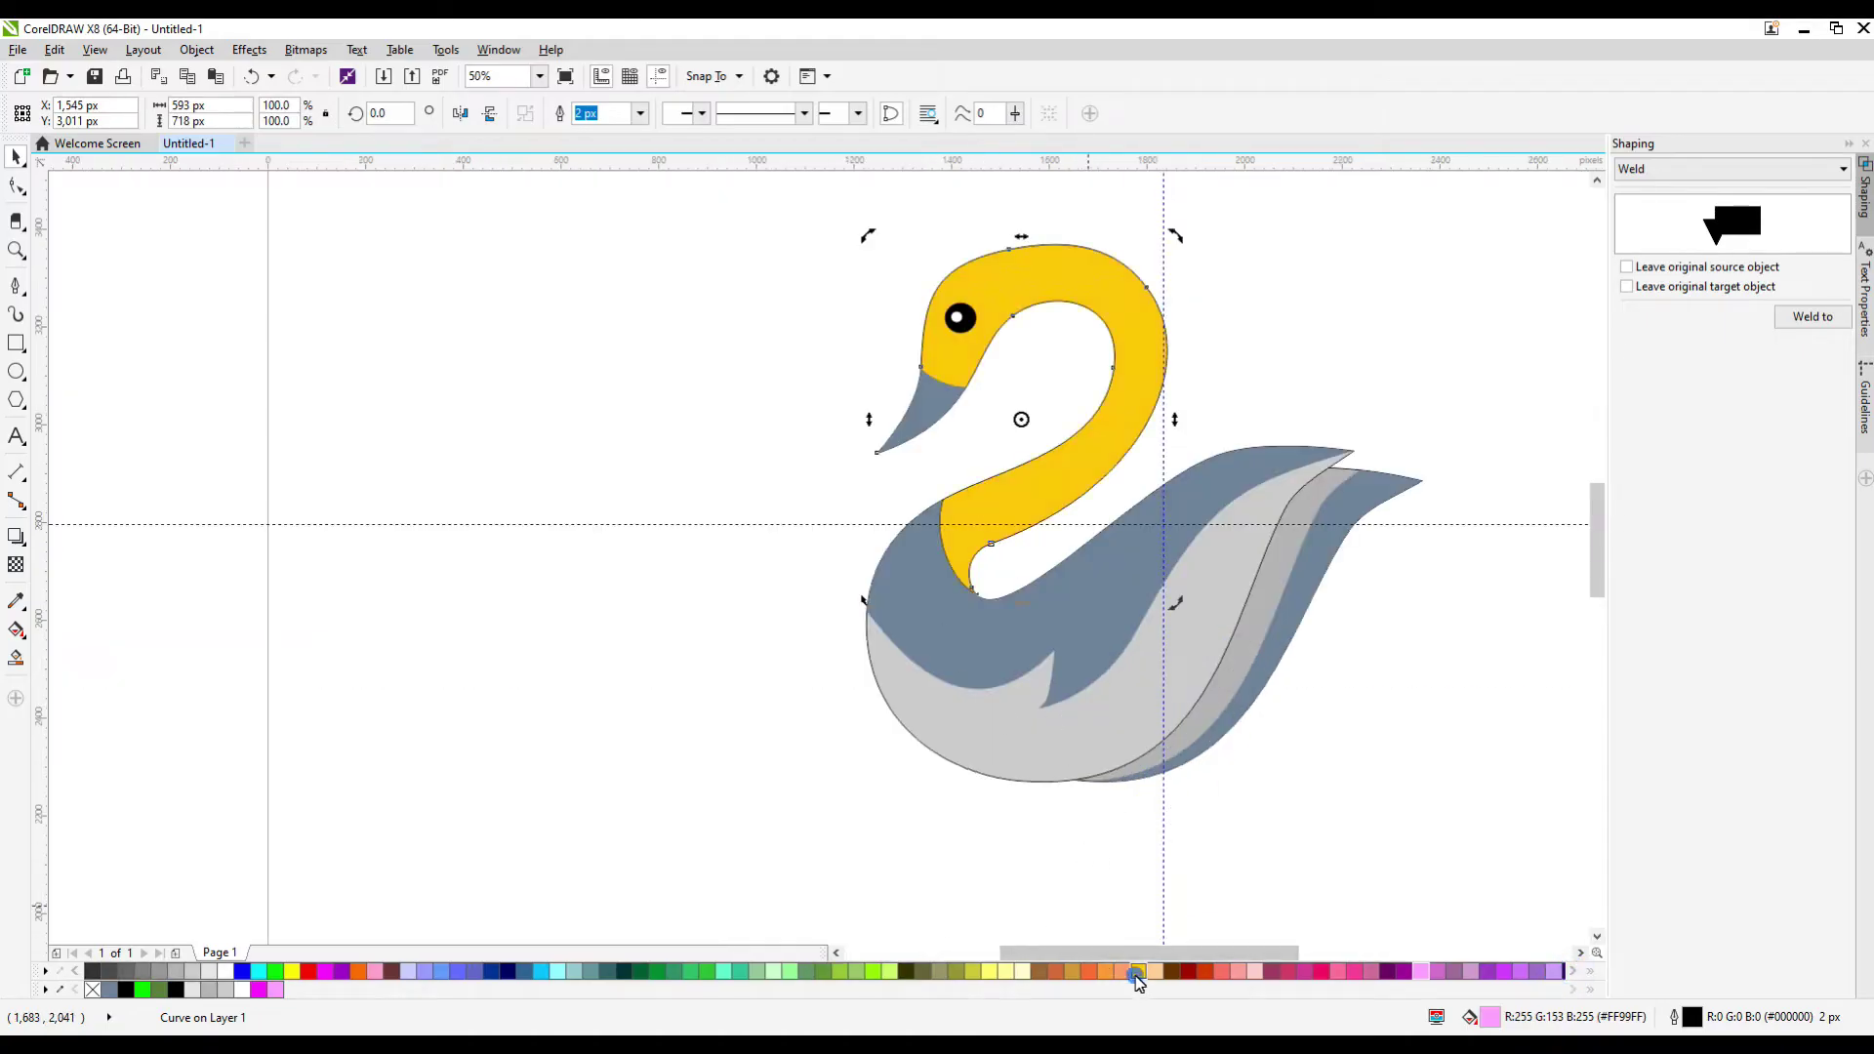
{"action": "left_click", "coordinate": [1106, 971]}
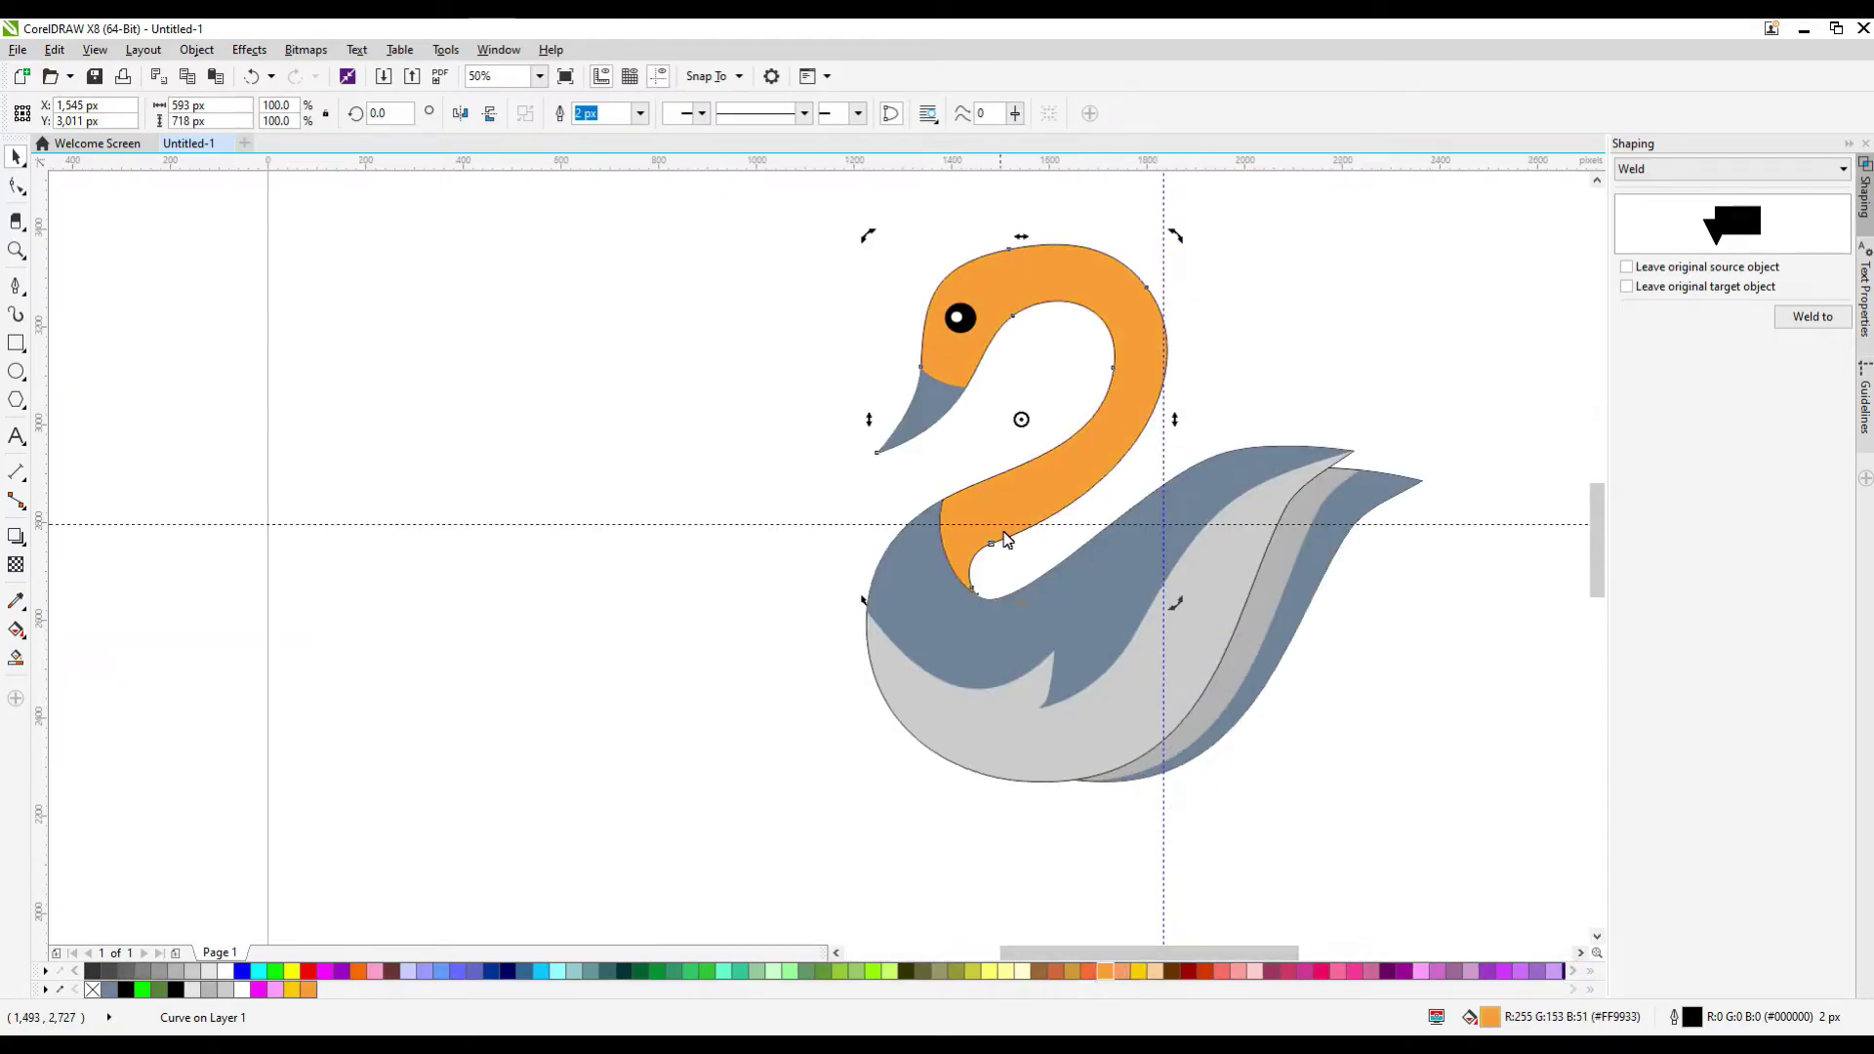
Fill the upper body with yellow #FFCC00 and the lower body with brick red #CC3300
{"action": "left_click", "coordinate": [923, 630]}
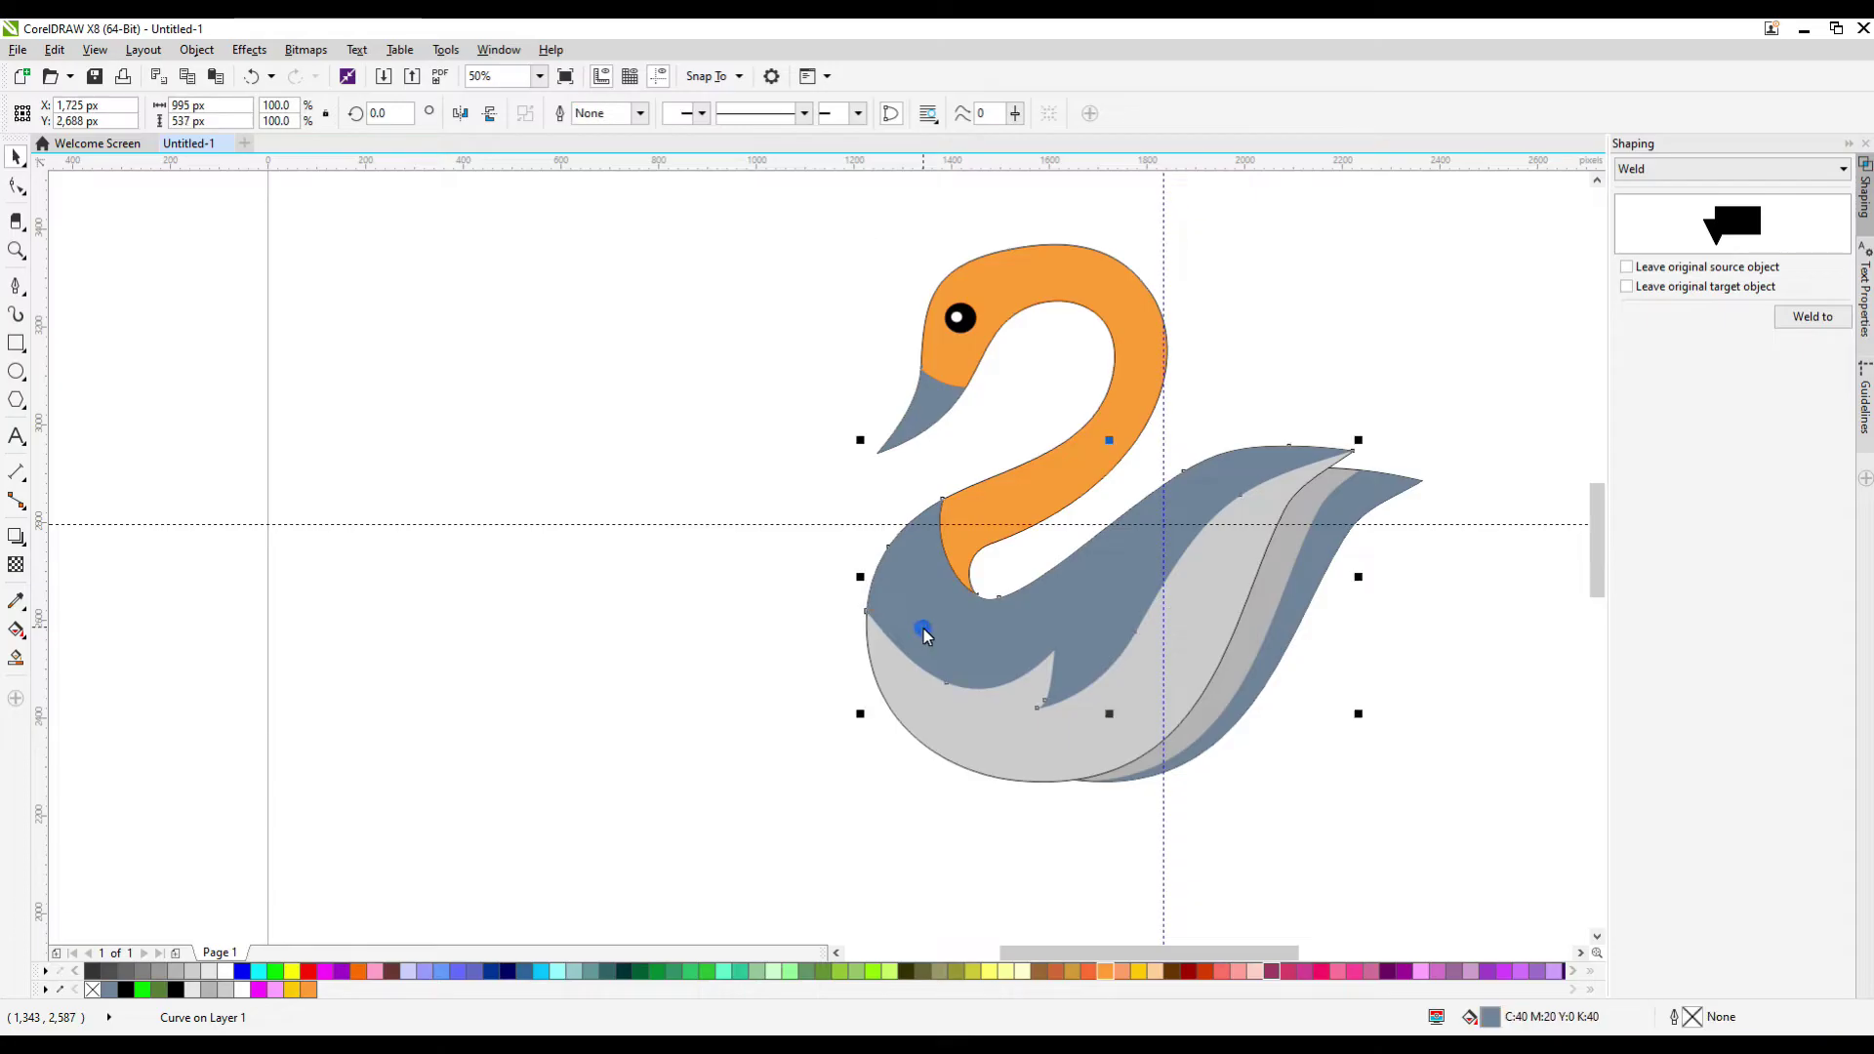
{"action": "left_click", "coordinate": [1009, 971]}
{"action": "left_click", "coordinate": [1139, 971]}
{"action": "left_click", "coordinate": [1037, 739]}
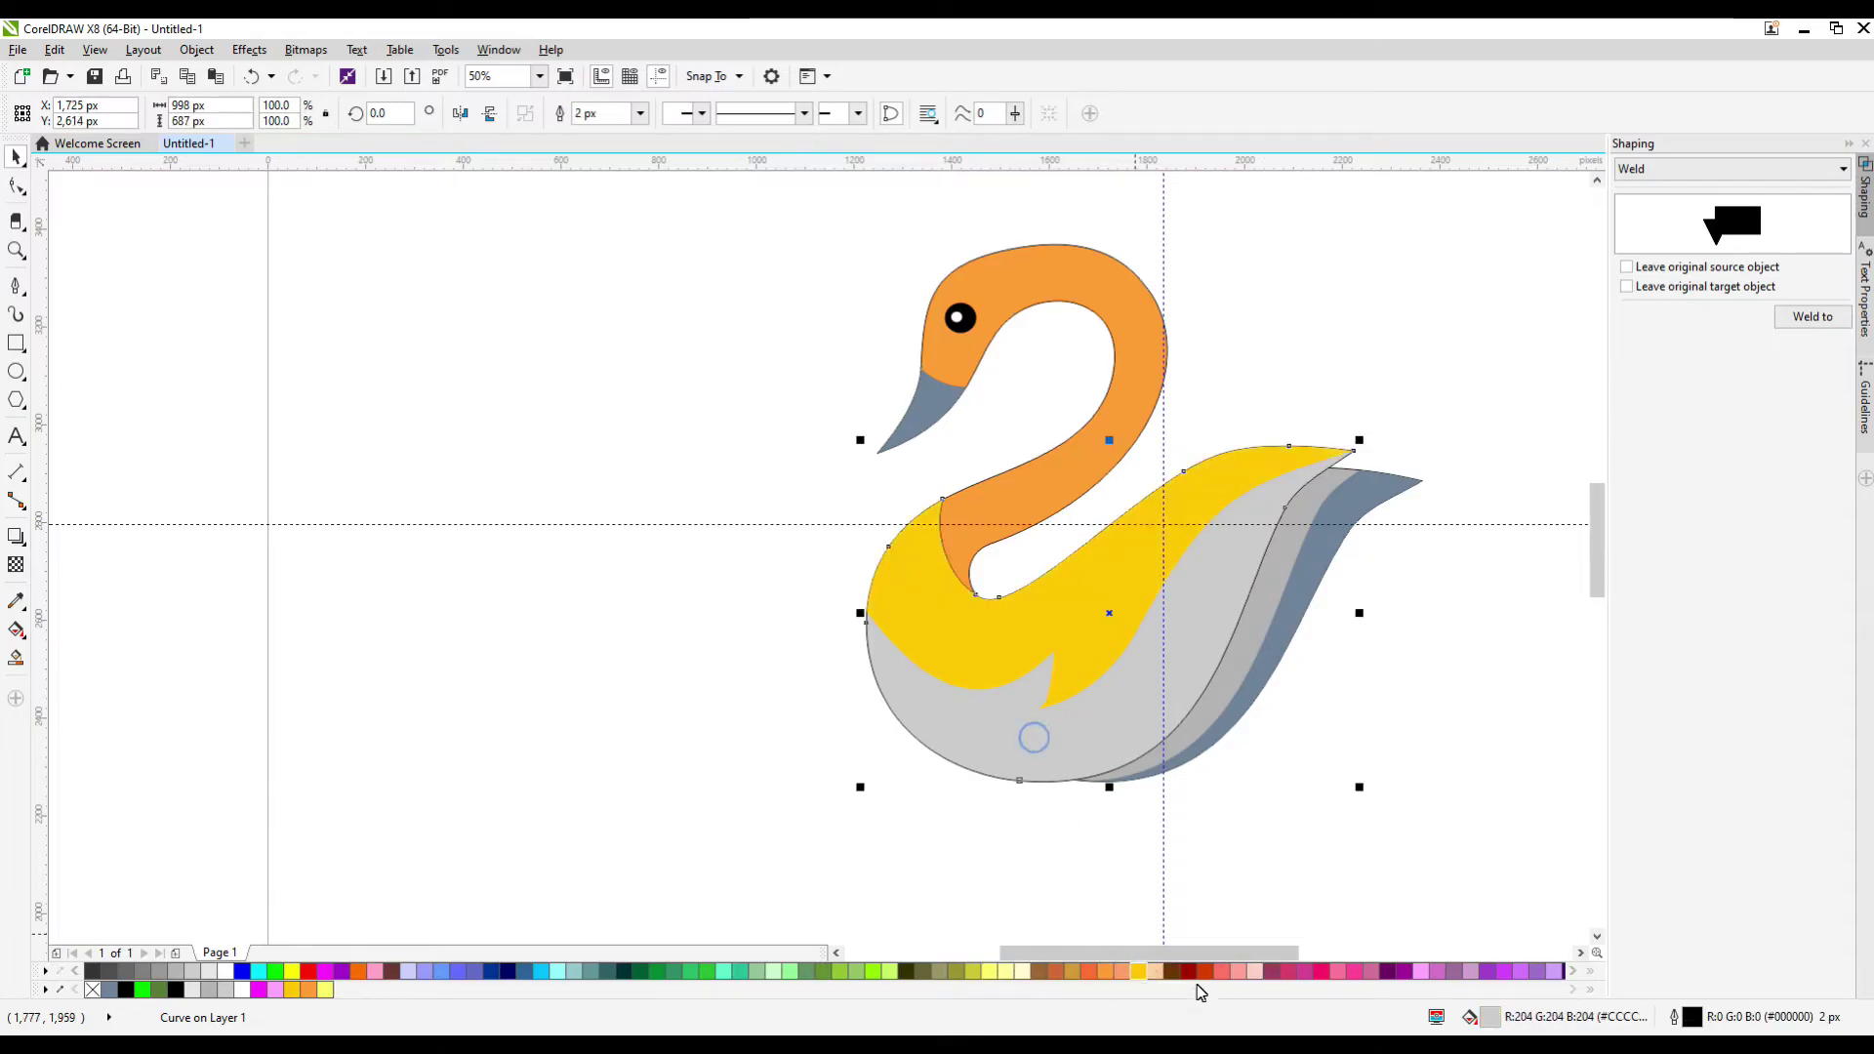
{"action": "left_click", "coordinate": [1206, 971]}
Fill the inner rear wing strip with dark purple and the outermost strip with violet #CC33FF
{"action": "left_click", "coordinate": [1204, 712]}
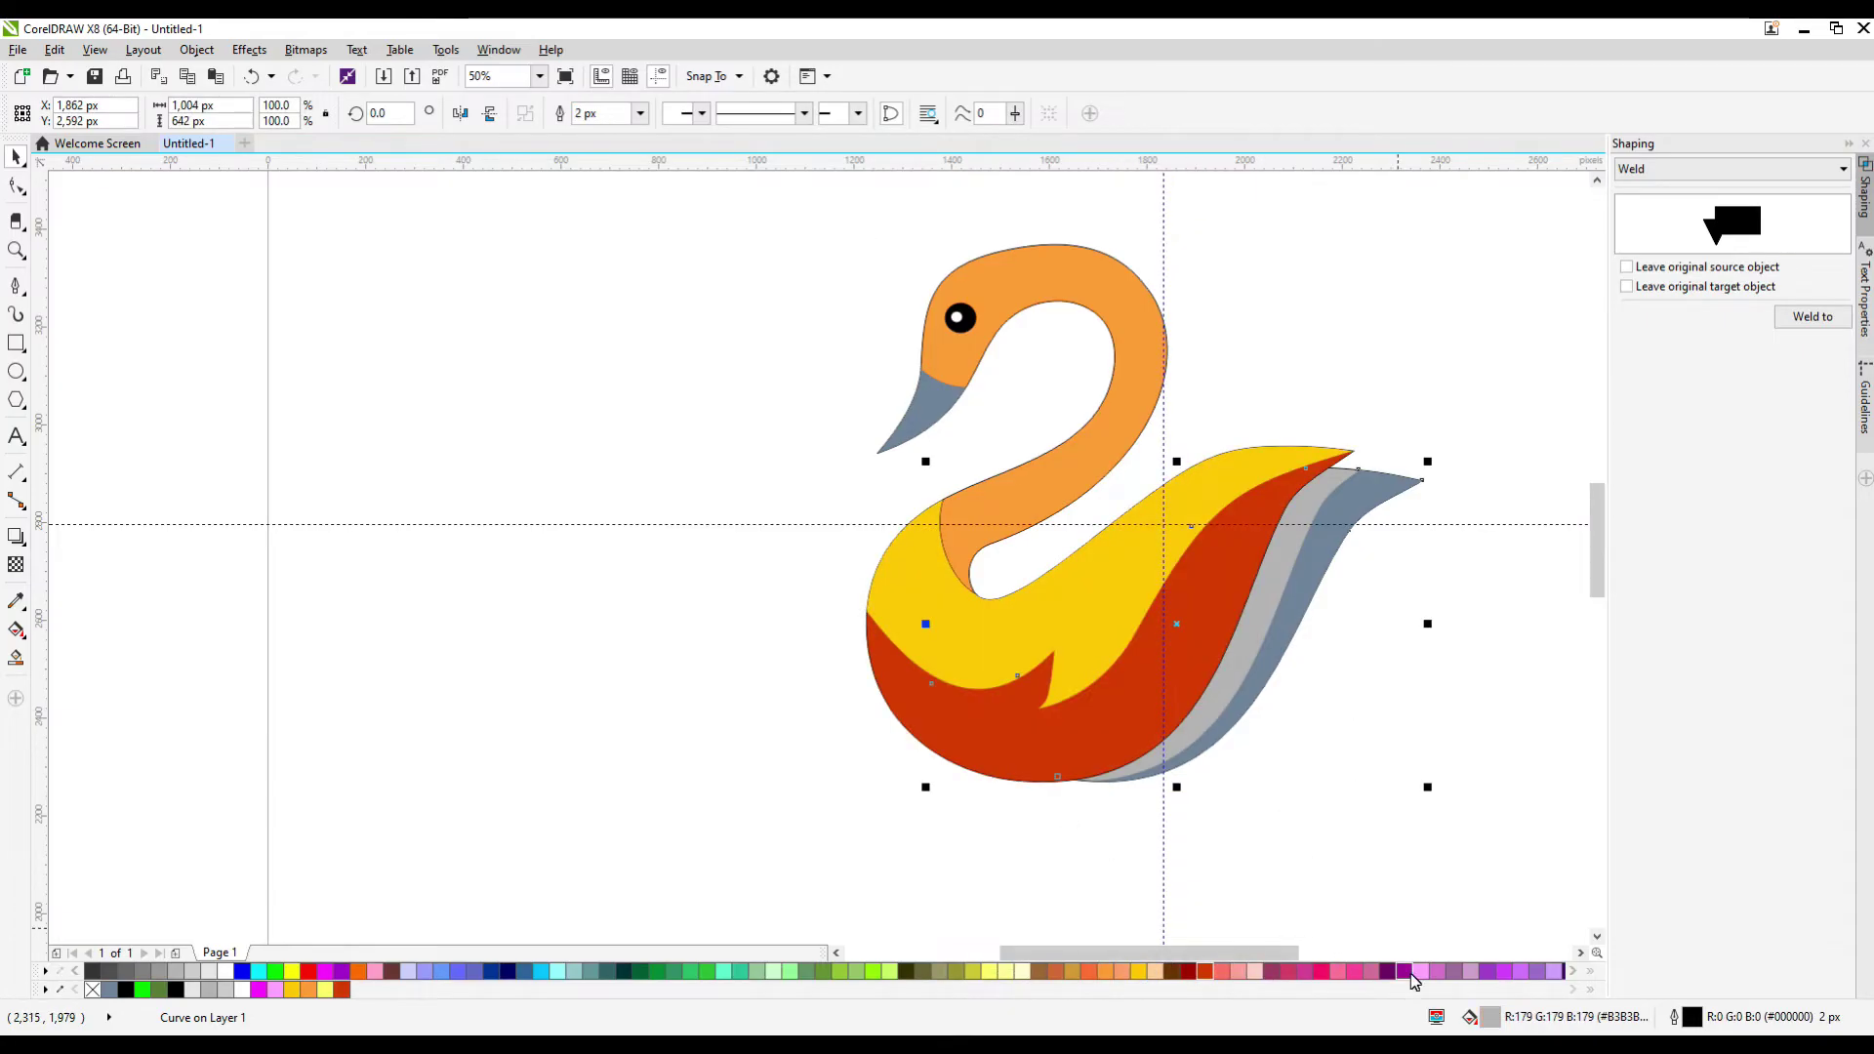
{"action": "left_click", "coordinate": [1406, 971]}
{"action": "left_click", "coordinate": [1254, 671]}
{"action": "left_click", "coordinate": [1505, 971]}
{"action": "scroll", "coordinate": [1150, 783], "scroll_direction": "down", "scroll_amount": 1}
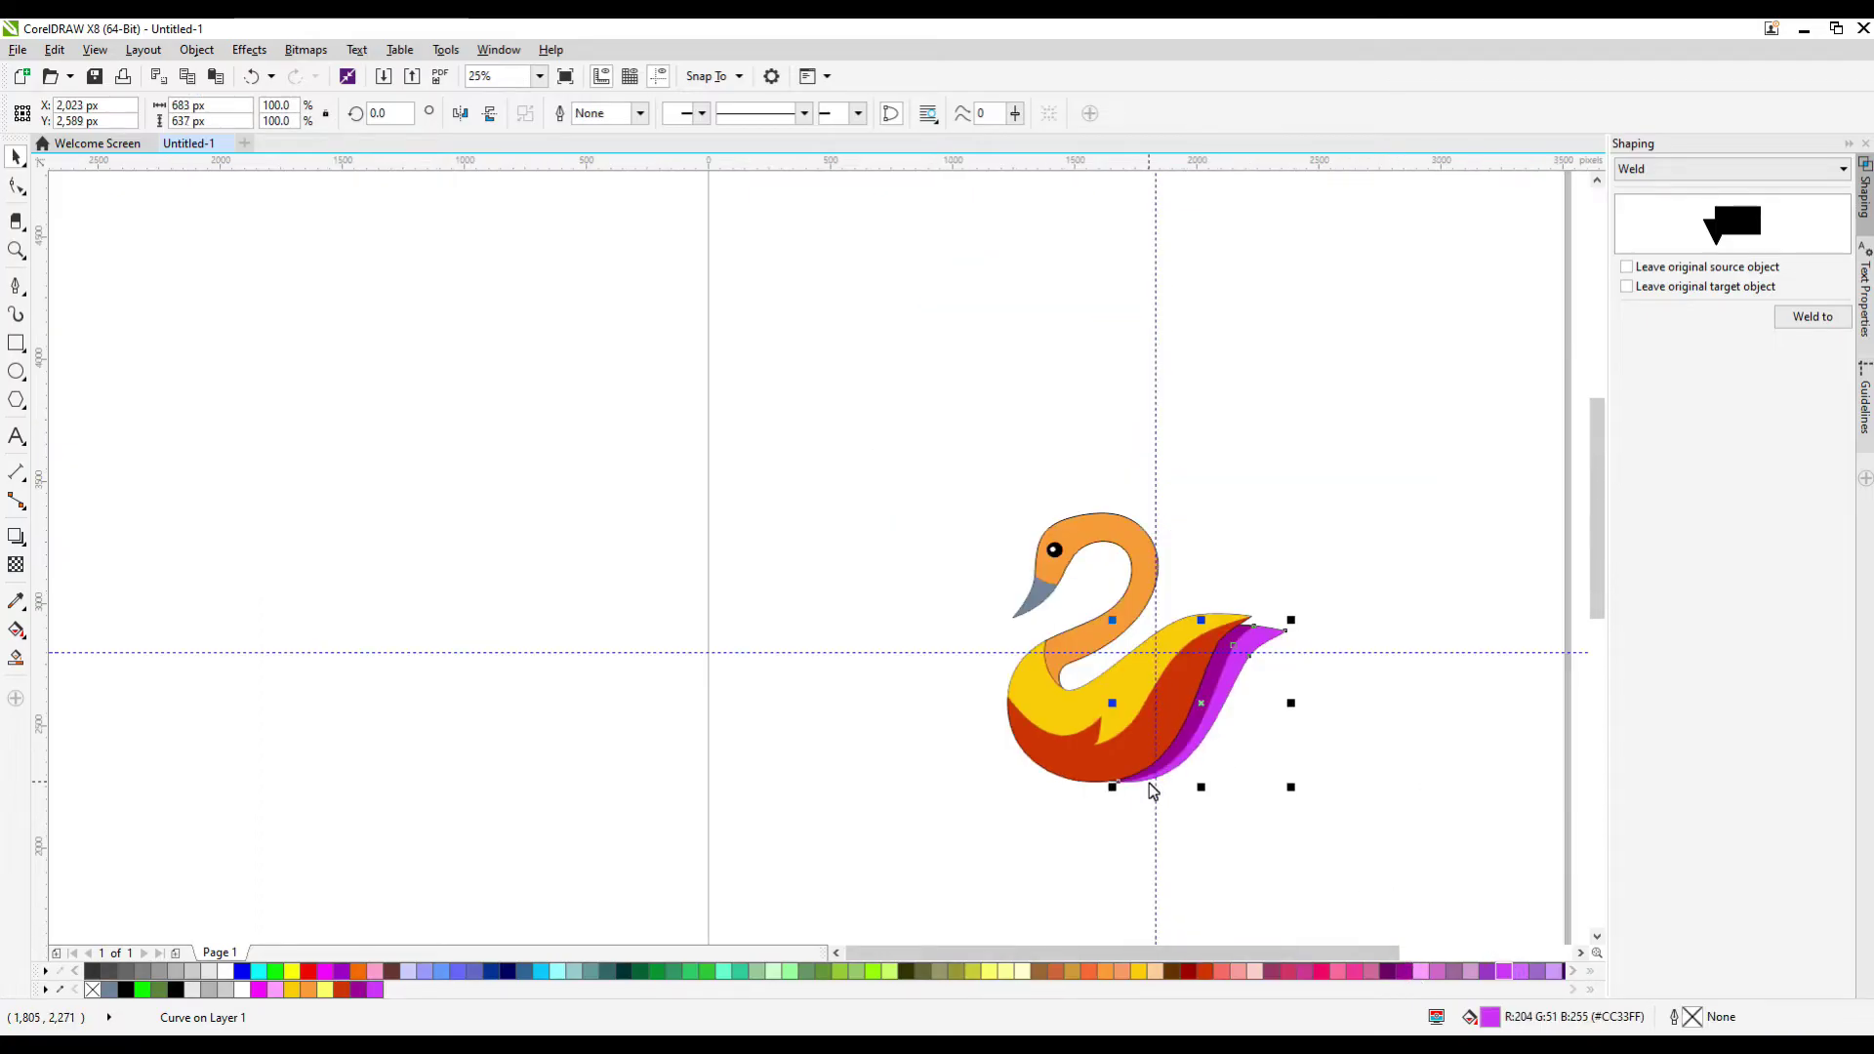
Fill the swan's beak with light yellow and clear the selection
{"action": "left_click", "coordinate": [1256, 565]}
{"action": "scroll", "coordinate": [1026, 617], "scroll_direction": "up", "scroll_amount": 1}
{"action": "left_click", "coordinate": [1036, 595]}
{"action": "left_click", "coordinate": [325, 990]}
{"action": "left_click", "coordinate": [816, 678]}
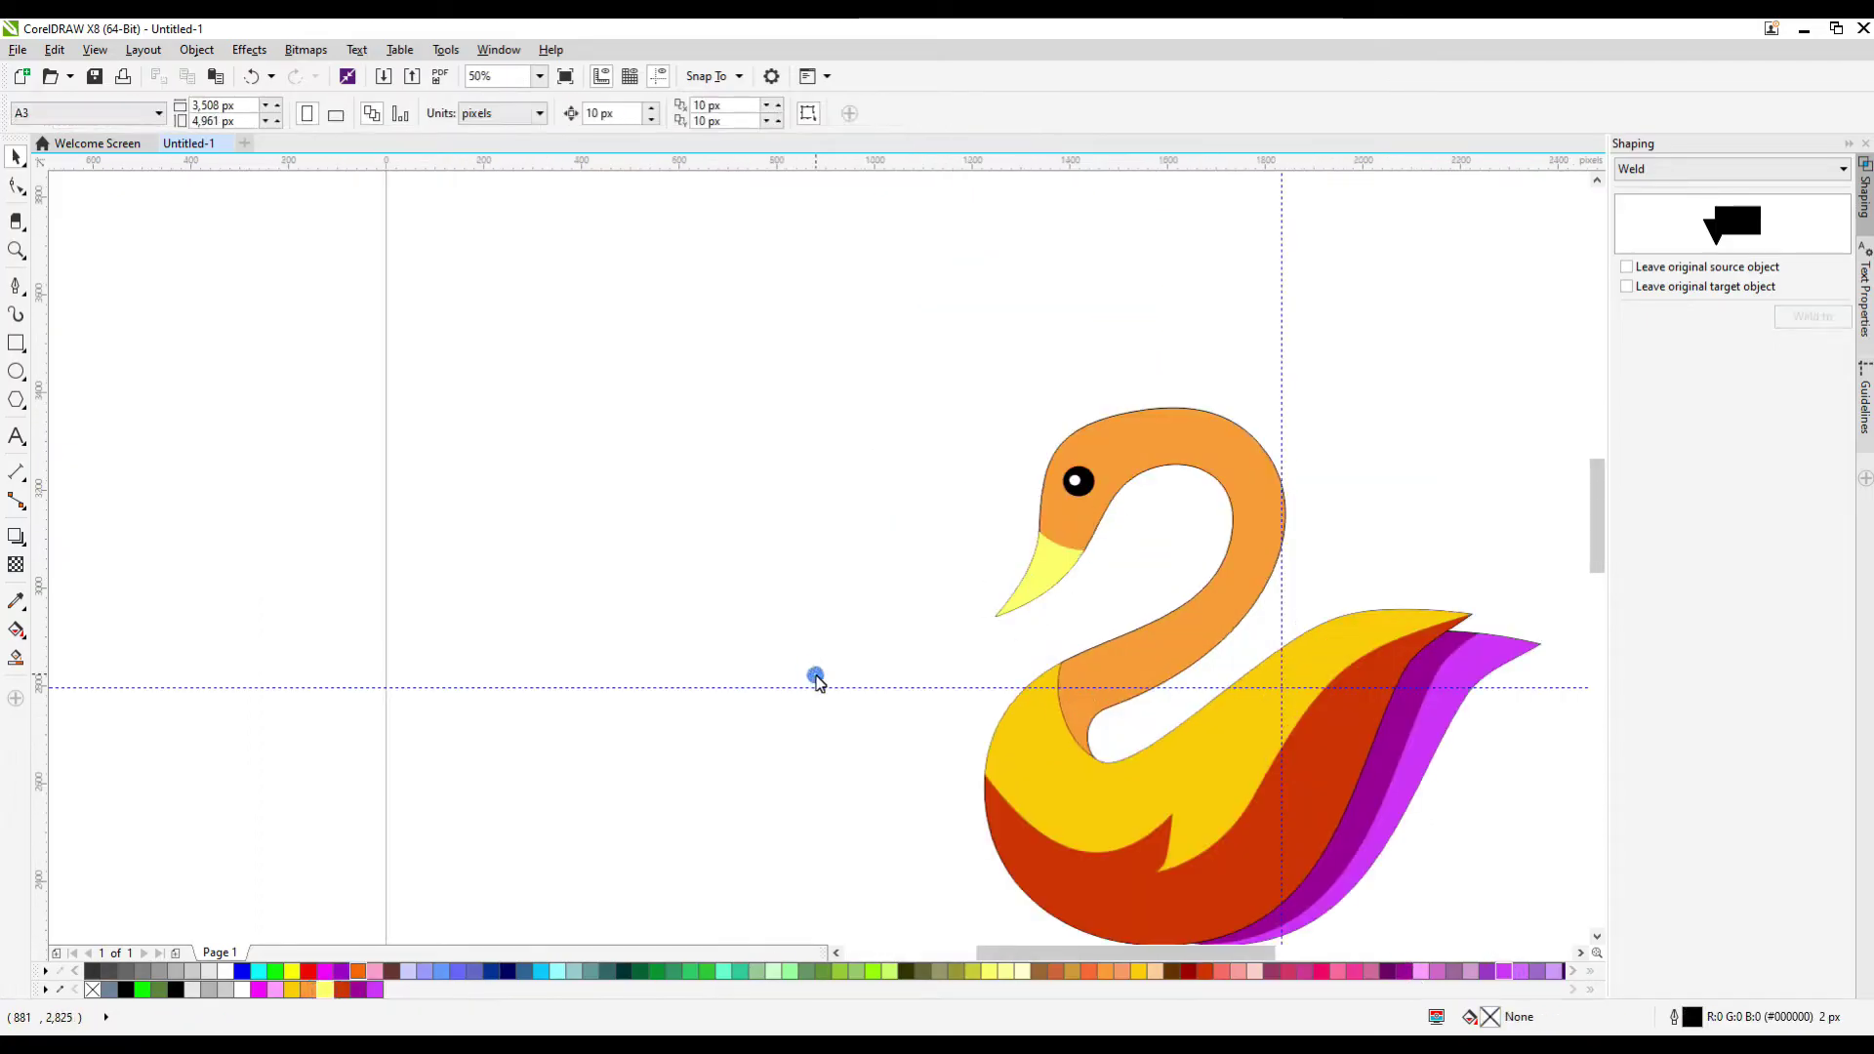
Edit the head outline's nodes with the Shape tool to give the swan a higher, rounder crown and a smoother forehead
{"action": "left_click", "coordinate": [1125, 445]}
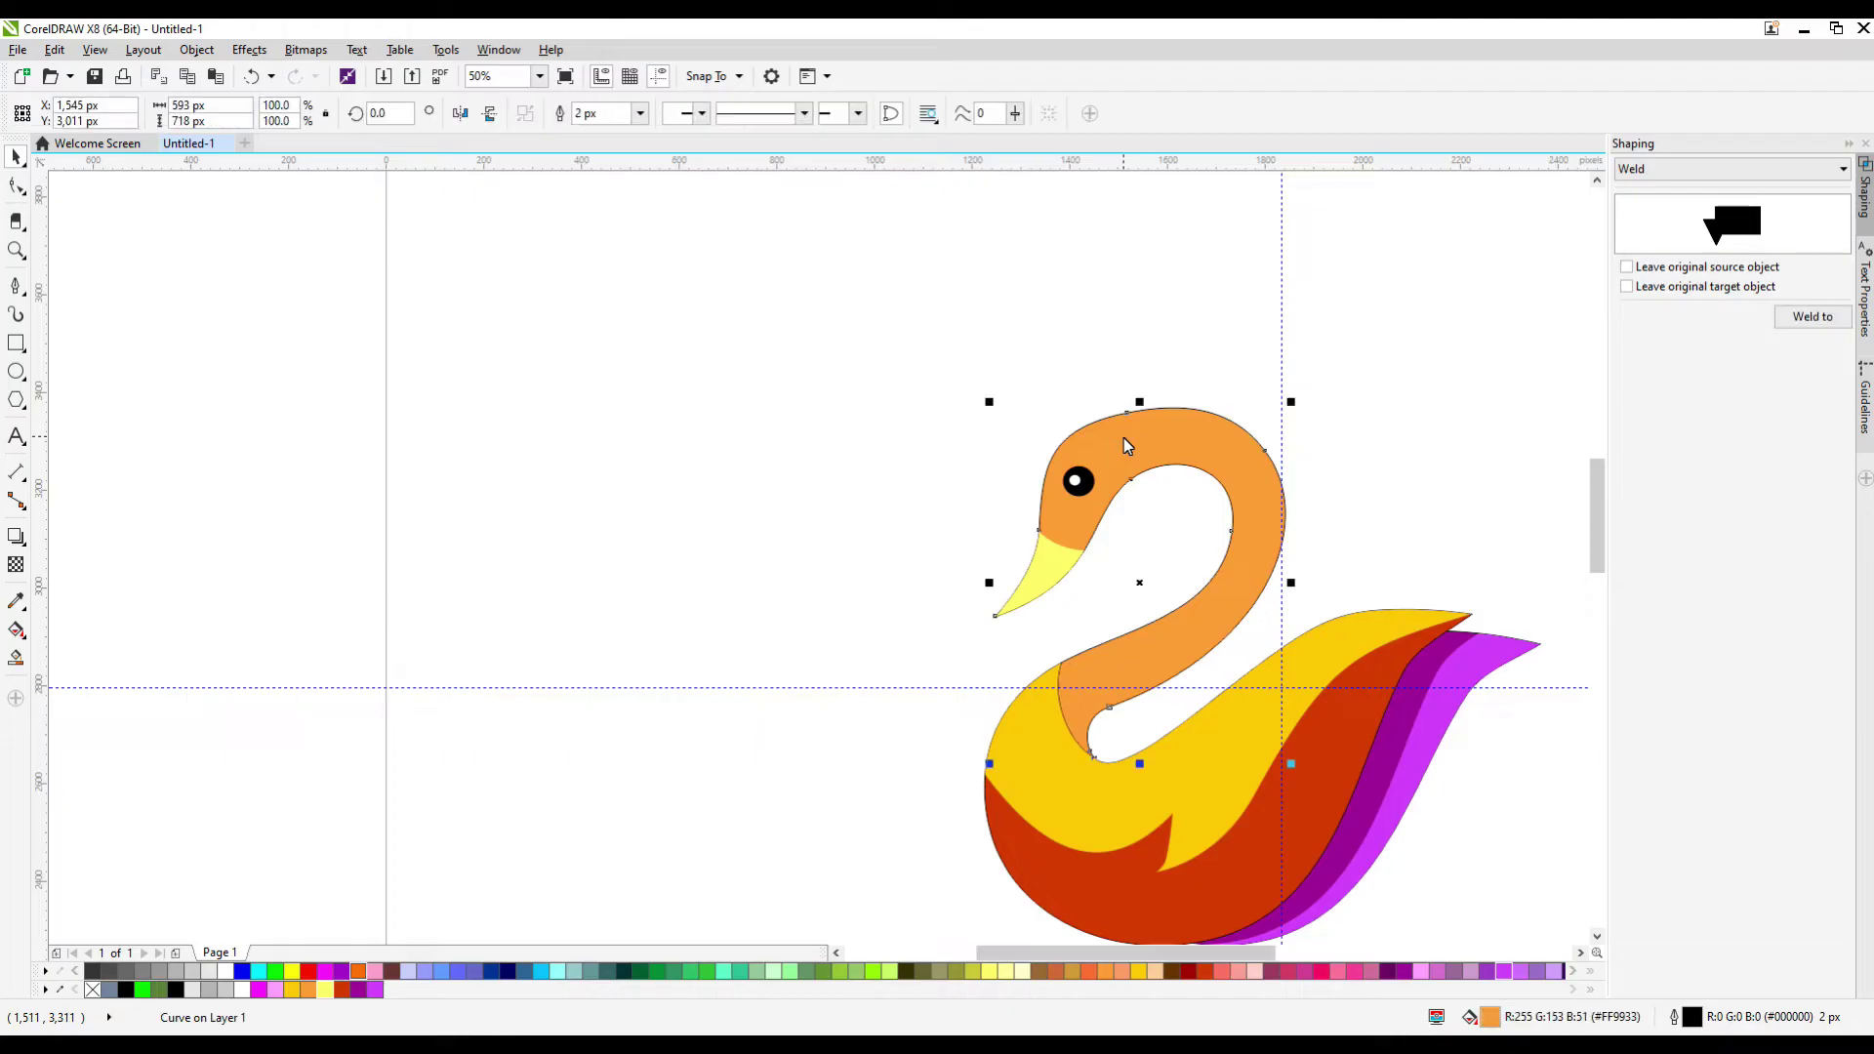
{"action": "left_click", "coordinate": [19, 191]}
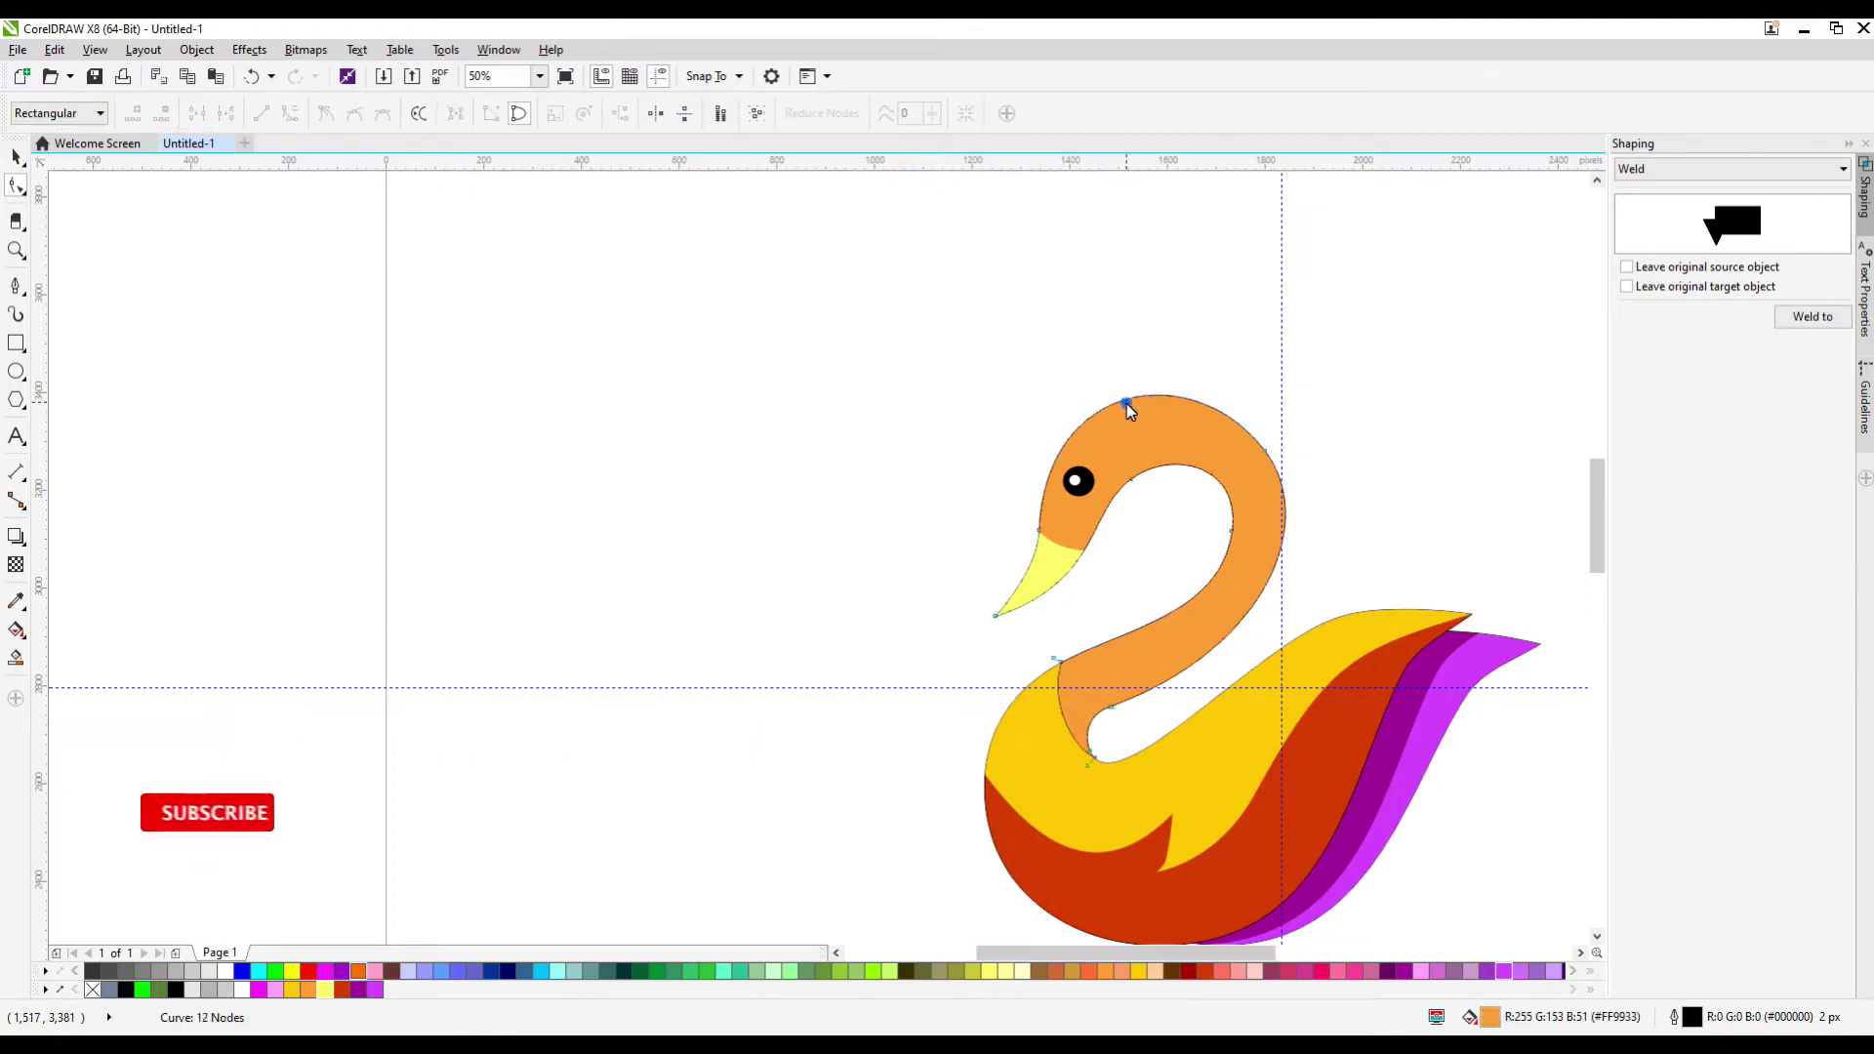
{"action": "scroll", "coordinate": [1054, 463], "scroll_direction": "up", "scroll_amount": 1}
{"action": "double_click", "coordinate": [1035, 453]}
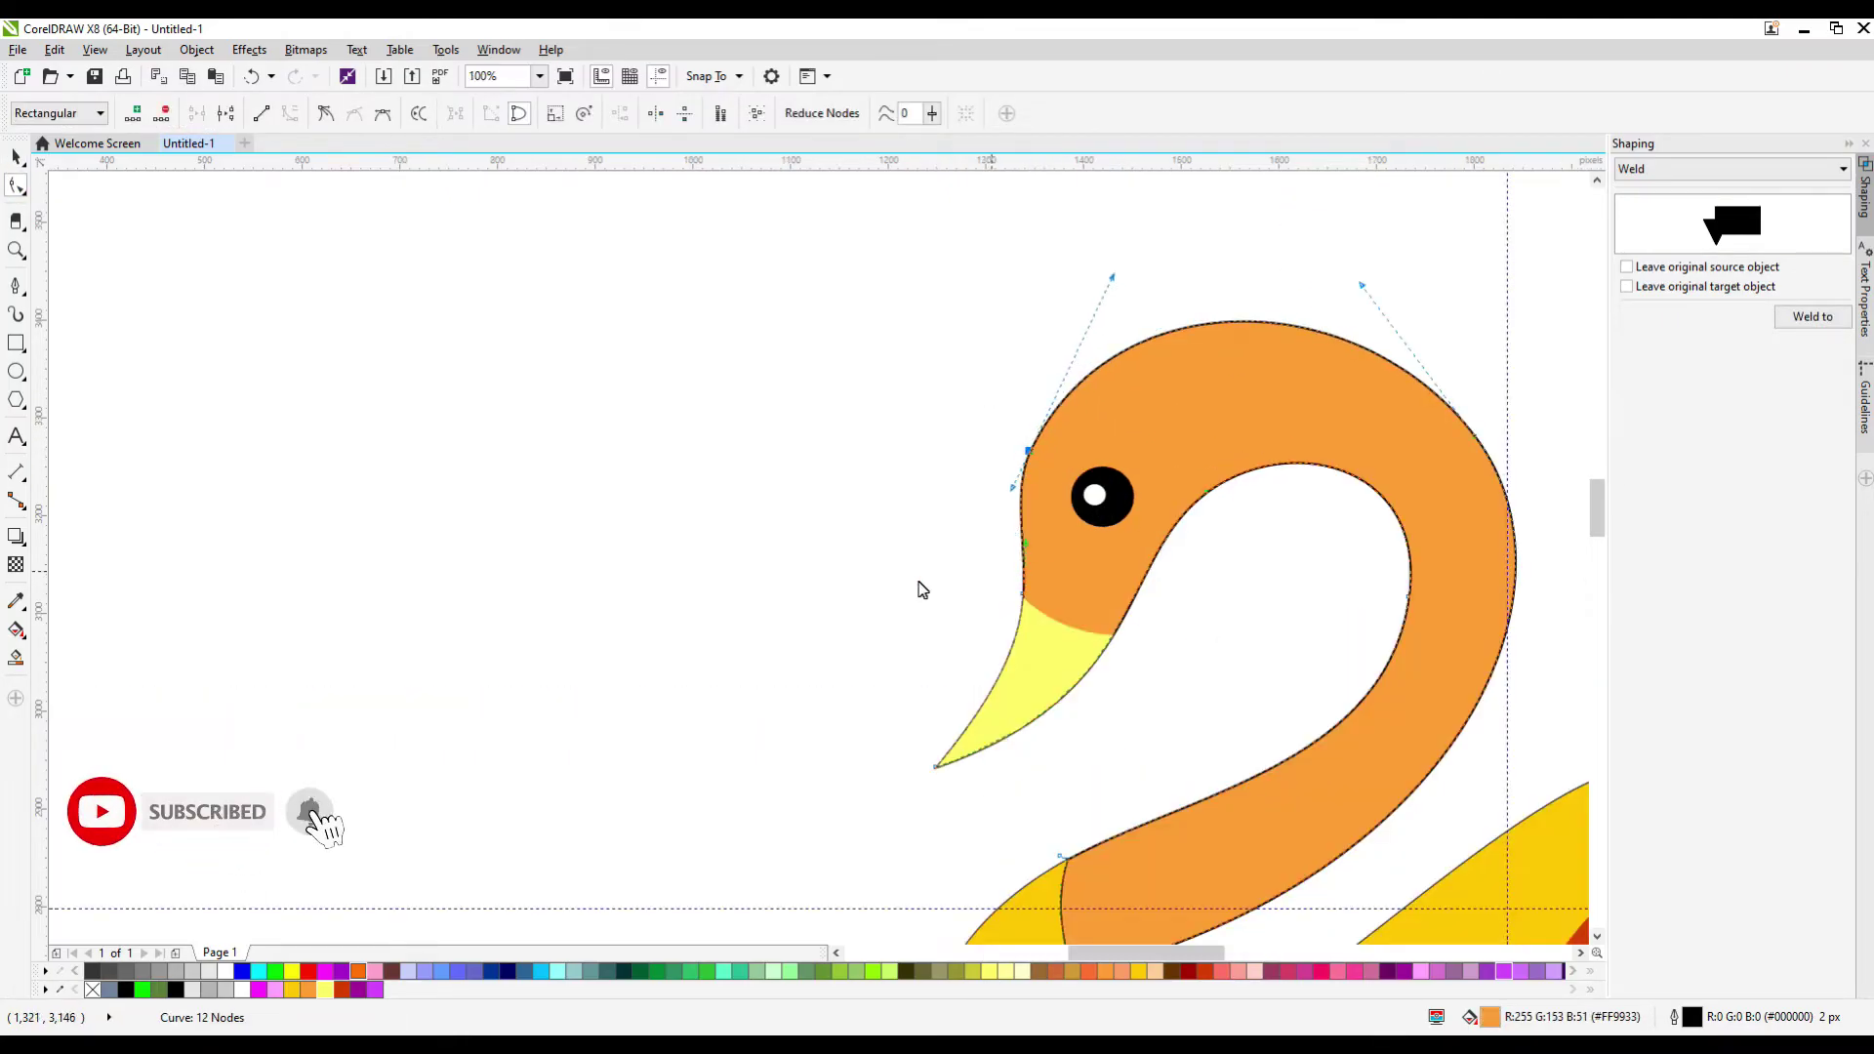
{"action": "double_click", "coordinate": [1268, 470]}
{"action": "left_click", "coordinate": [1243, 505]}
{"action": "scroll", "coordinate": [927, 507], "scroll_direction": "down", "scroll_amount": 2}
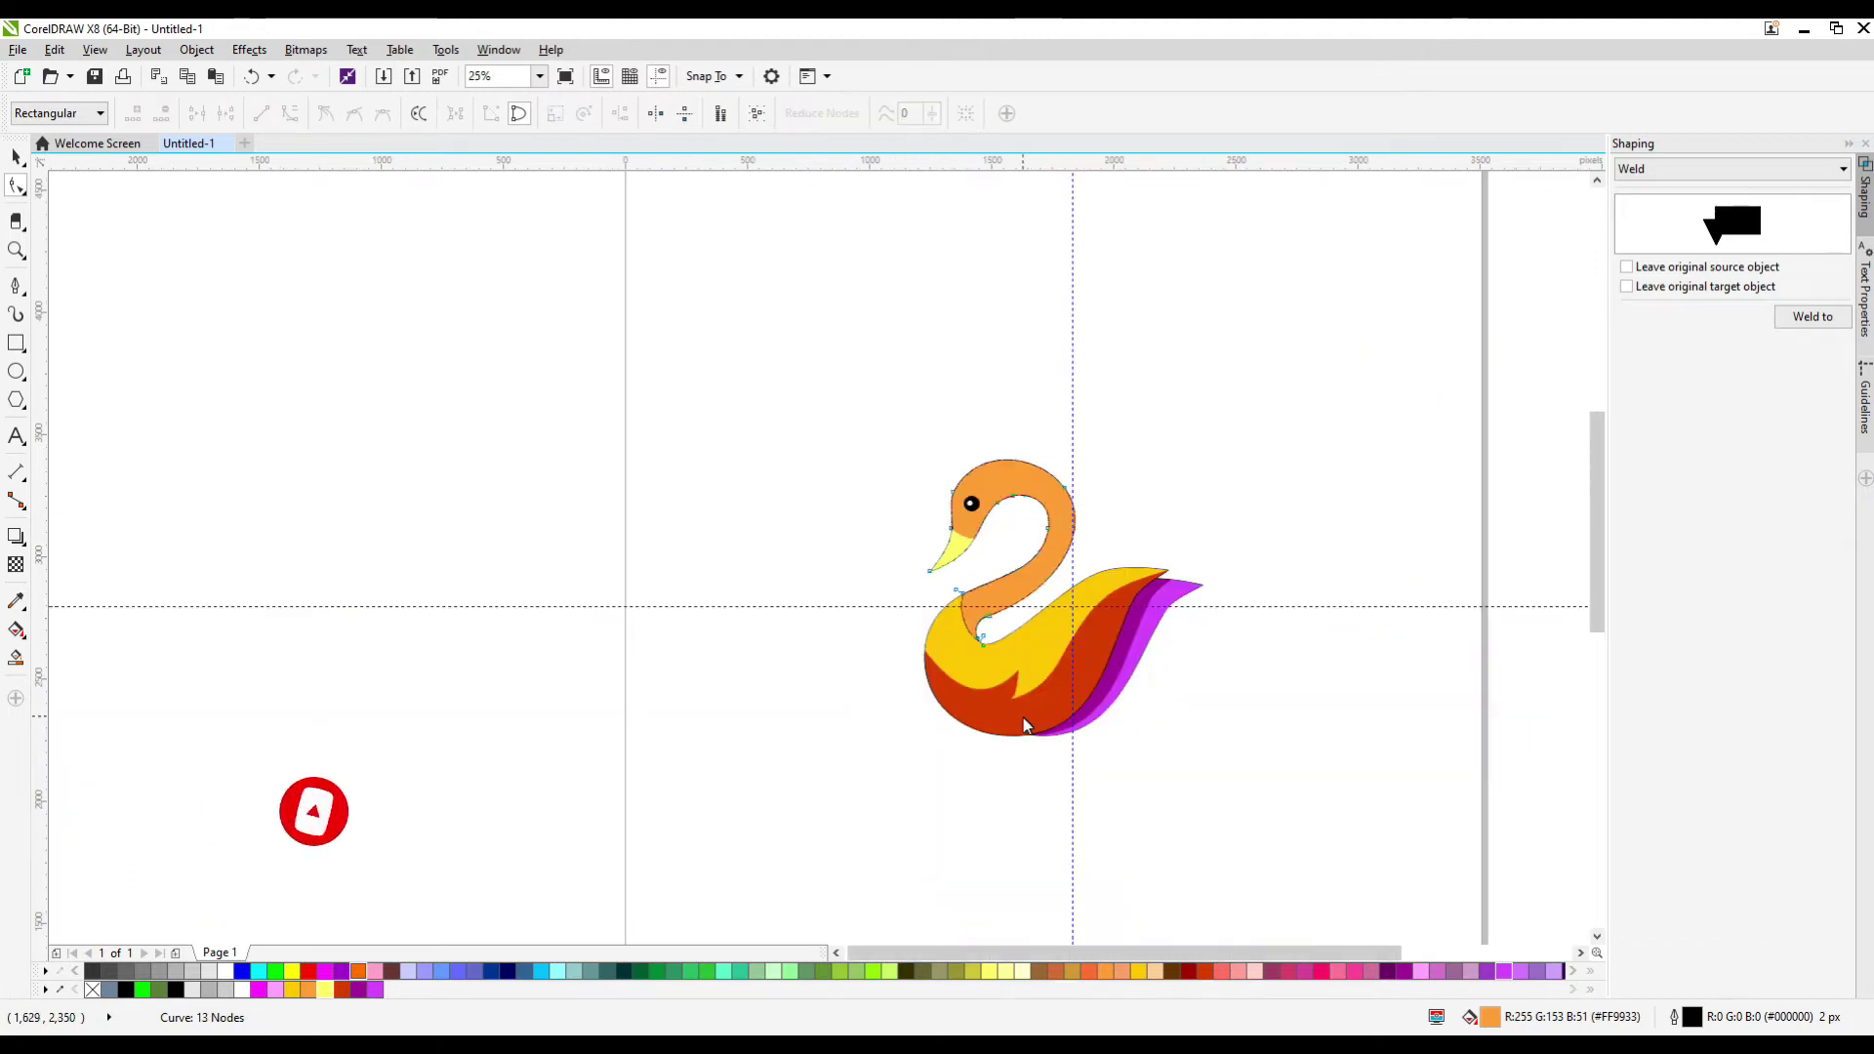
{"action": "key", "text": "space"}
{"action": "scroll", "coordinate": [1146, 591], "scroll_direction": "up", "scroll_amount": 1}
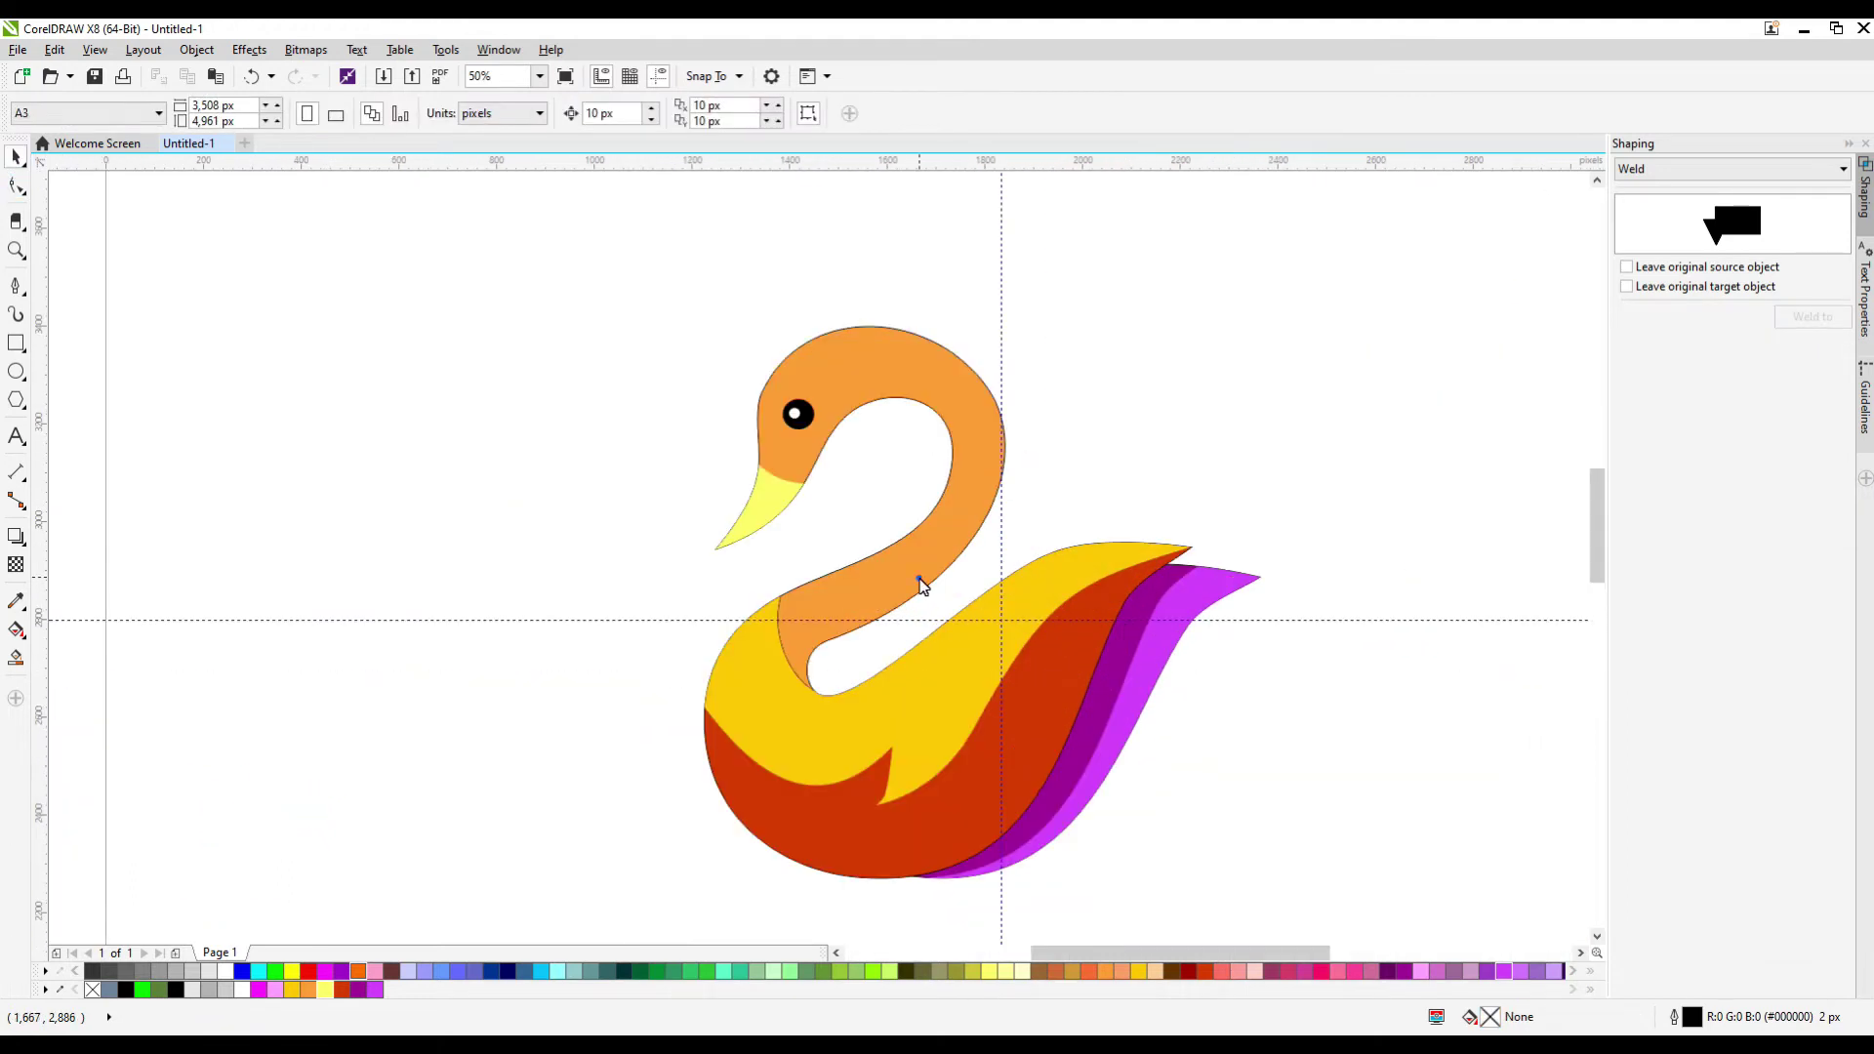
Duplicate the orange head-and-neck shape and offset the copy slightly right and down, leaving a thin strip along the neck's inner edge
{"action": "left_click_drag", "start_coordinate": [912, 566], "coordinate": [923, 579]}
{"action": "left_click", "coordinate": [11, 660]}
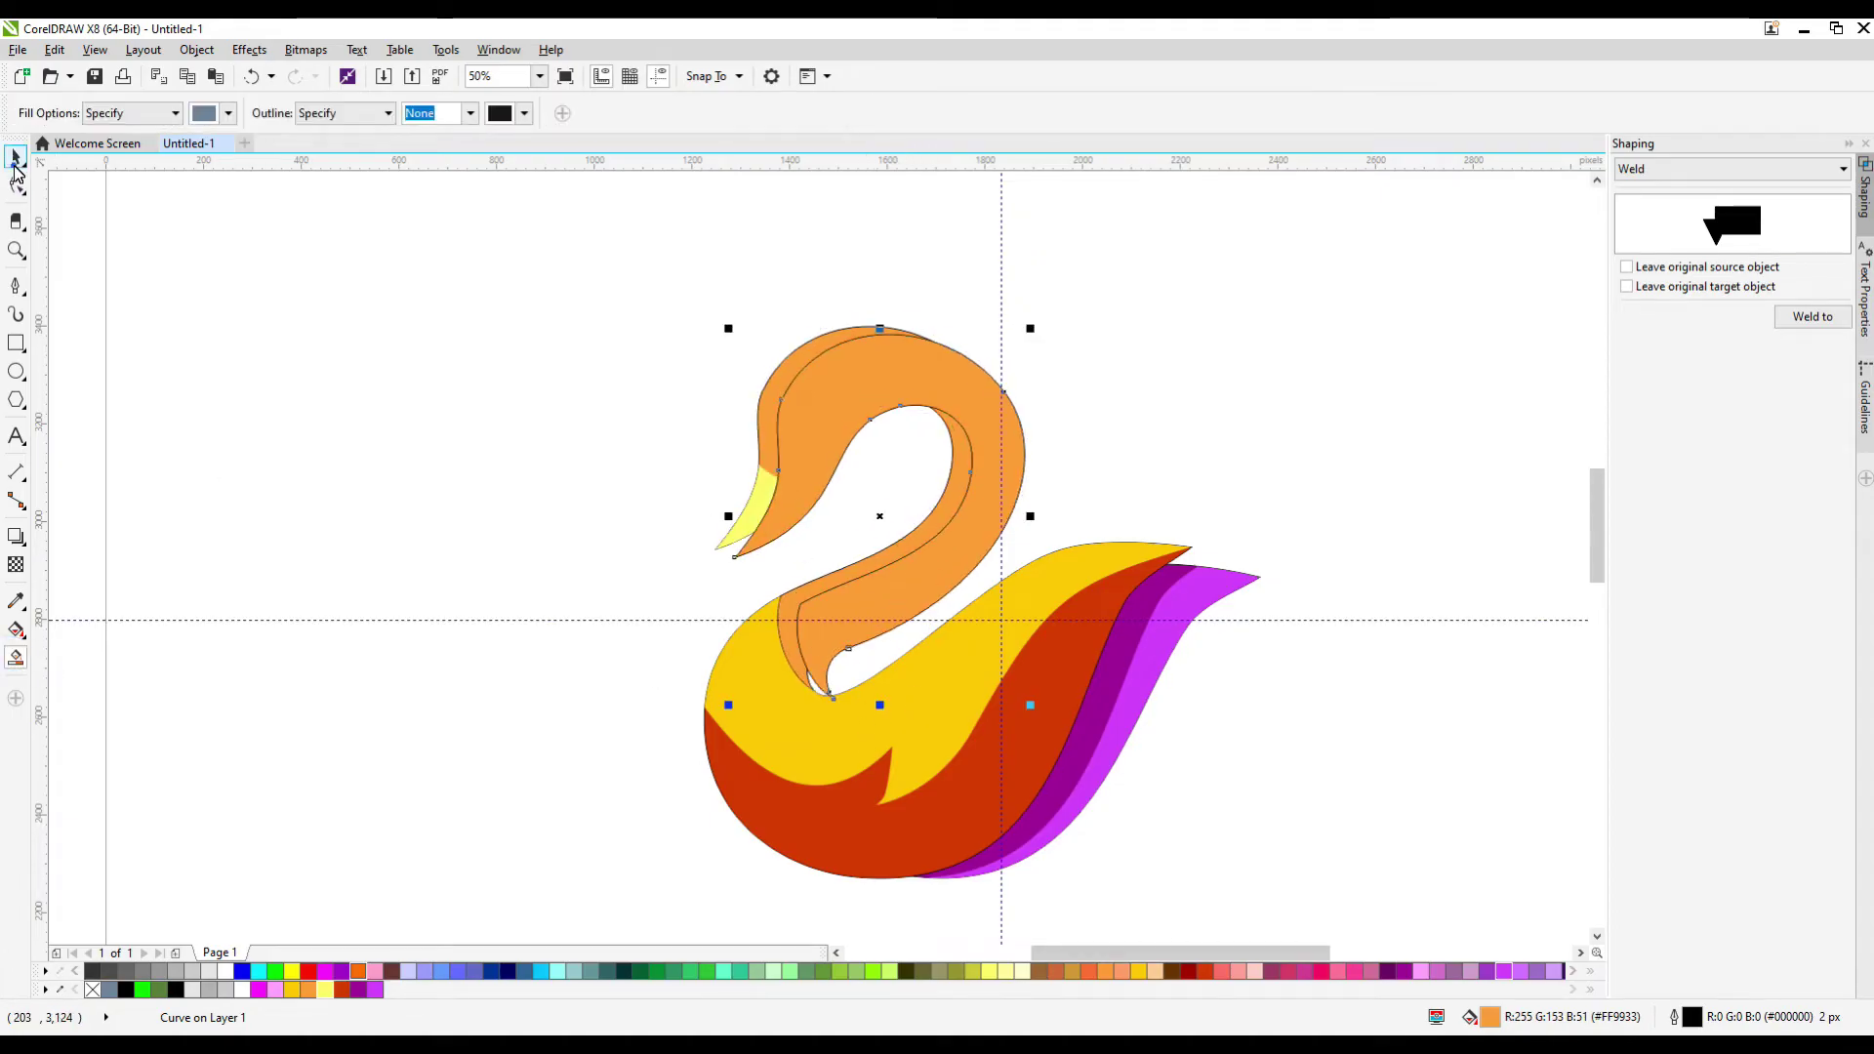
{"action": "left_click", "coordinate": [16, 159]}
{"action": "scroll", "coordinate": [826, 632], "scroll_direction": "up", "scroll_amount": 2}
{"action": "left_click_drag", "start_coordinate": [848, 654], "coordinate": [846, 703]}
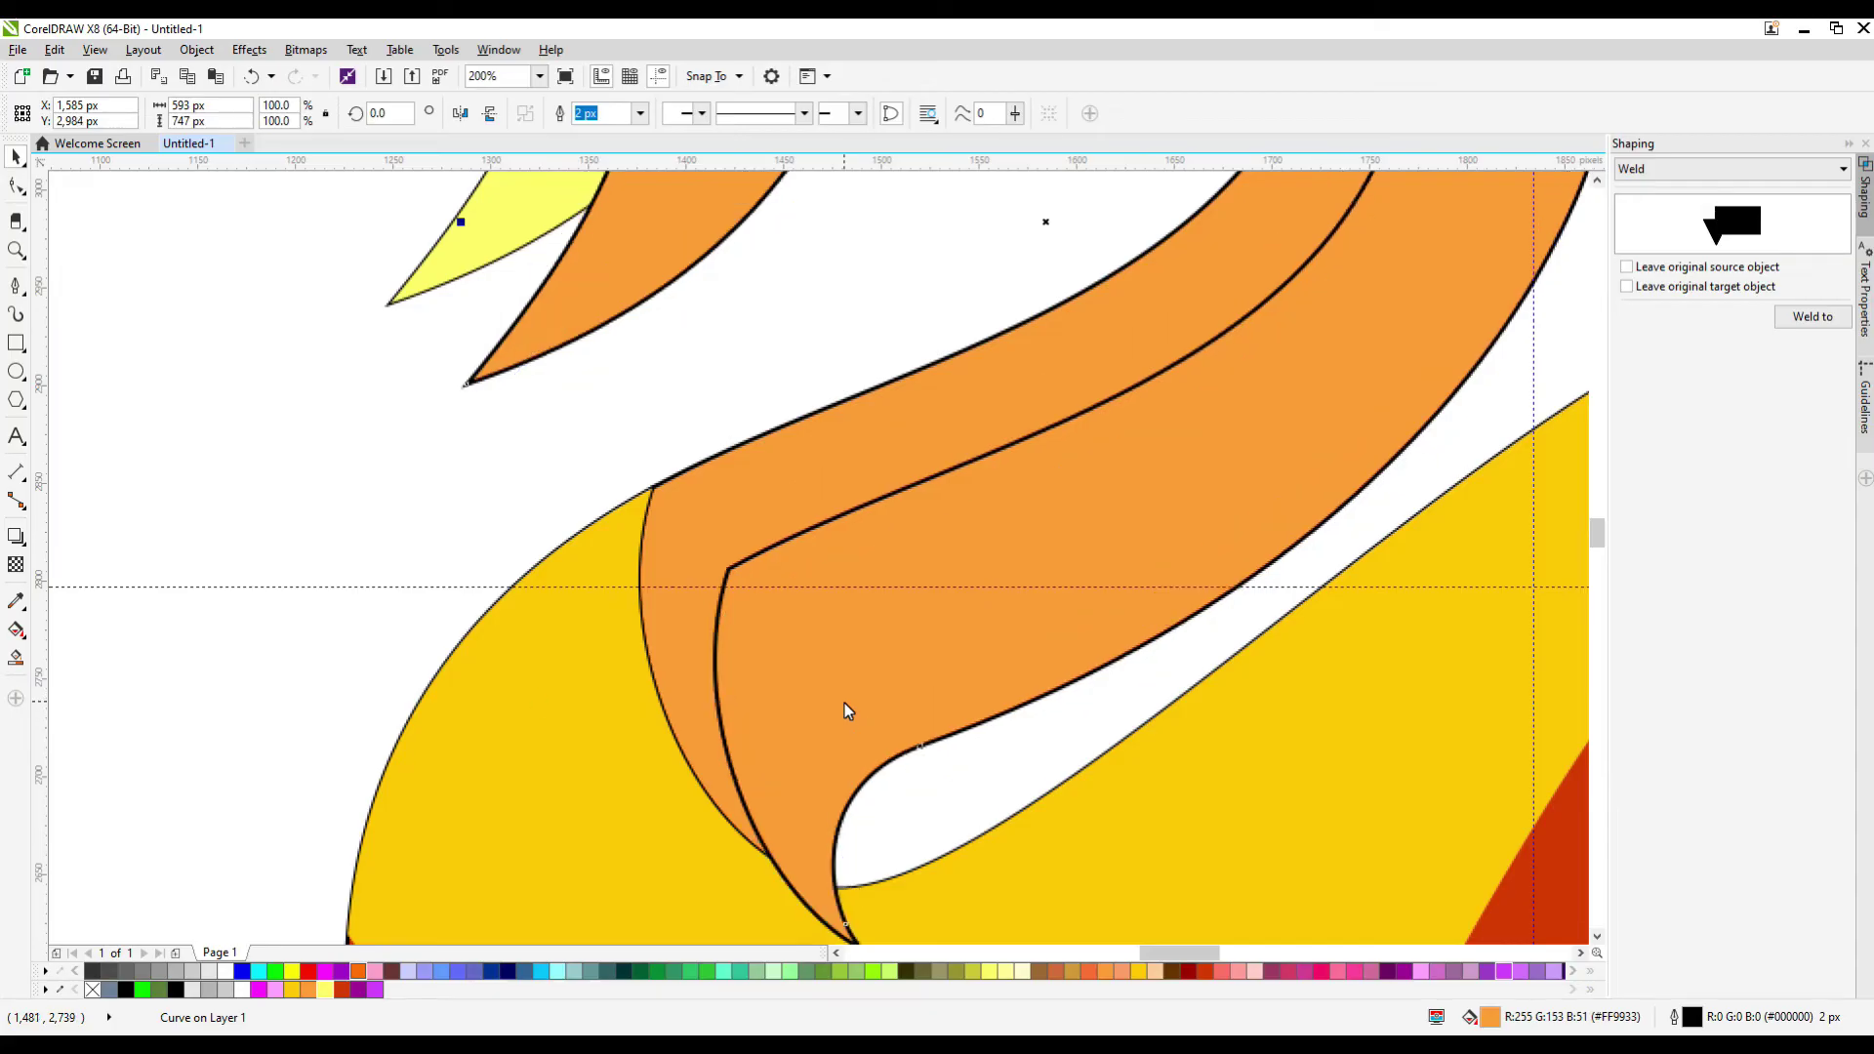
Smart-fill the strip along the neck's inner edge with blue-gray, then pull the offset neck copy aside and delete it
{"action": "key", "text": "space"}
{"action": "left_click", "coordinate": [779, 584]}
{"action": "scroll", "coordinate": [779, 584], "scroll_direction": "down", "scroll_amount": 2}
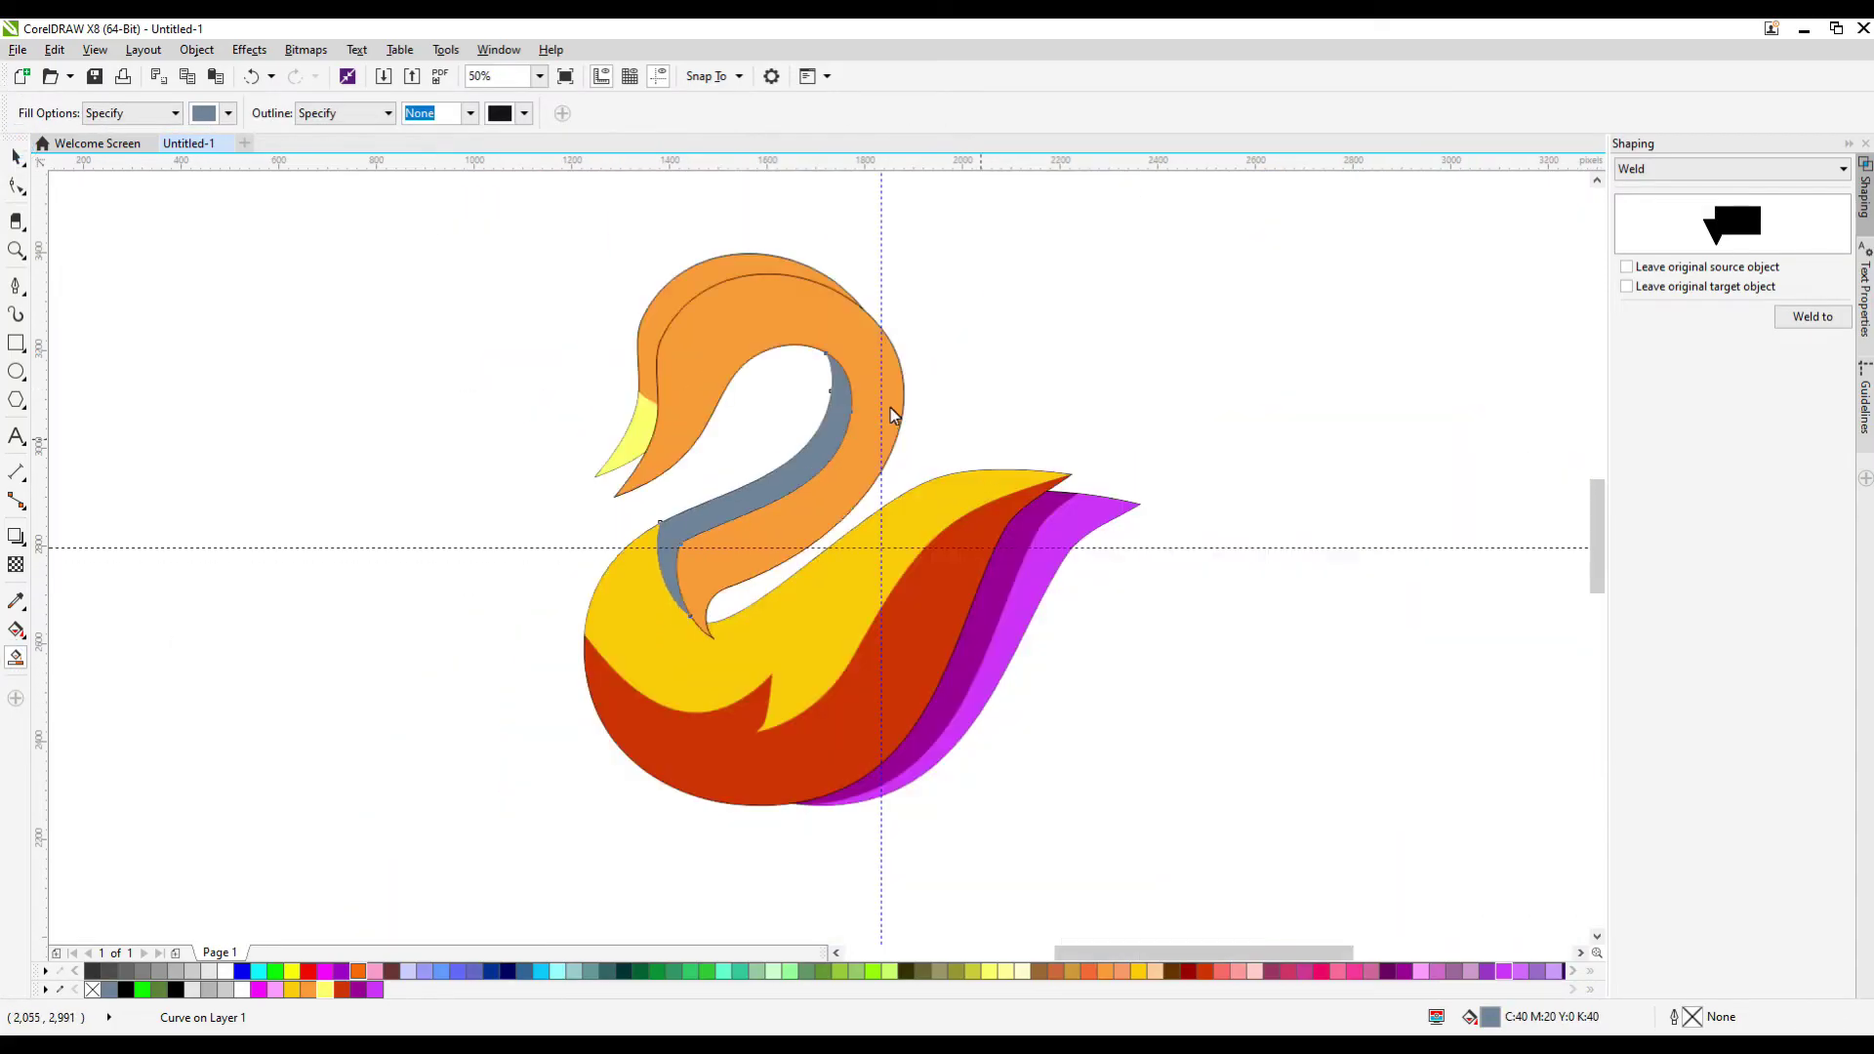
{"action": "key", "text": "space"}
{"action": "left_click_drag", "start_coordinate": [852, 414], "coordinate": [1094, 352]}
{"action": "right_click", "coordinate": [1094, 347]}
{"action": "mouse_move", "coordinate": [1187, 680]}
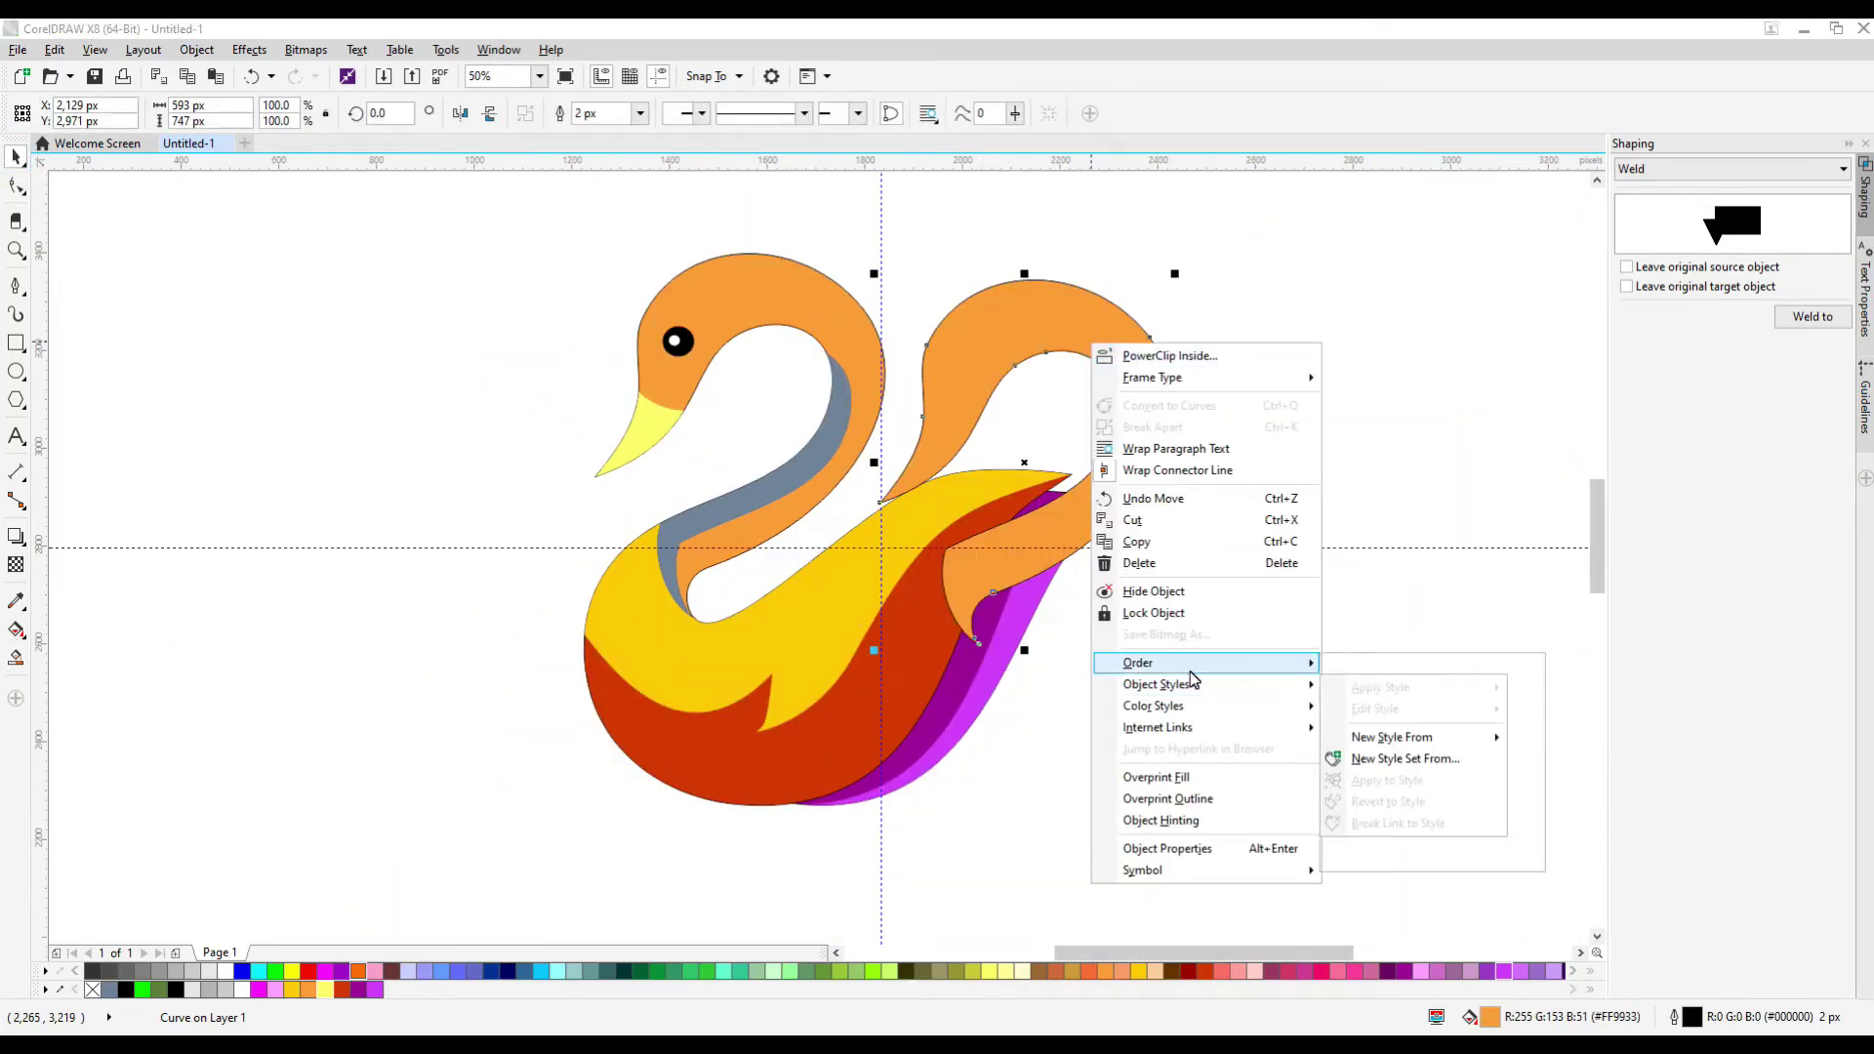
{"action": "left_click", "coordinate": [1162, 562]}
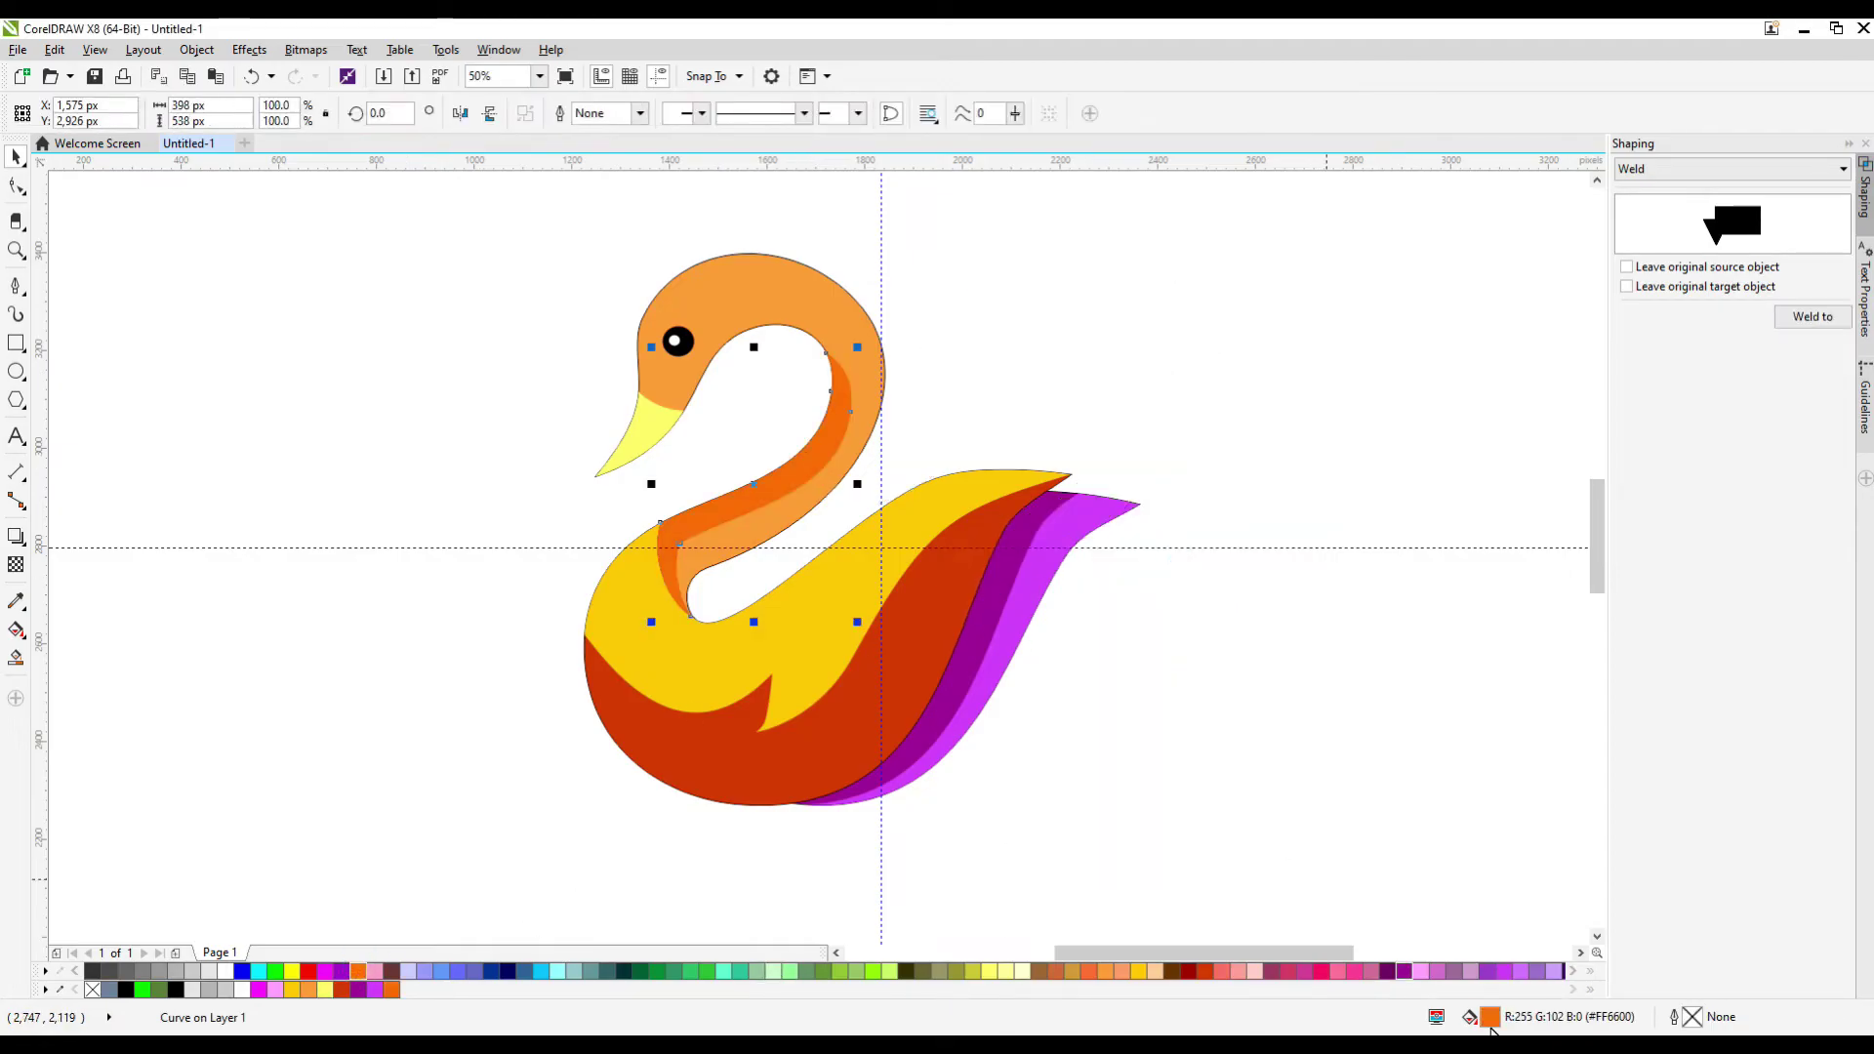
Color the neck's inner strip orange #FF6600 and fade its upper end with a linear transparency
{"action": "left_click_drag", "start_coordinate": [831, 401], "coordinate": [836, 305]}
{"action": "left_click_drag", "start_coordinate": [824, 445], "coordinate": [823, 444]}
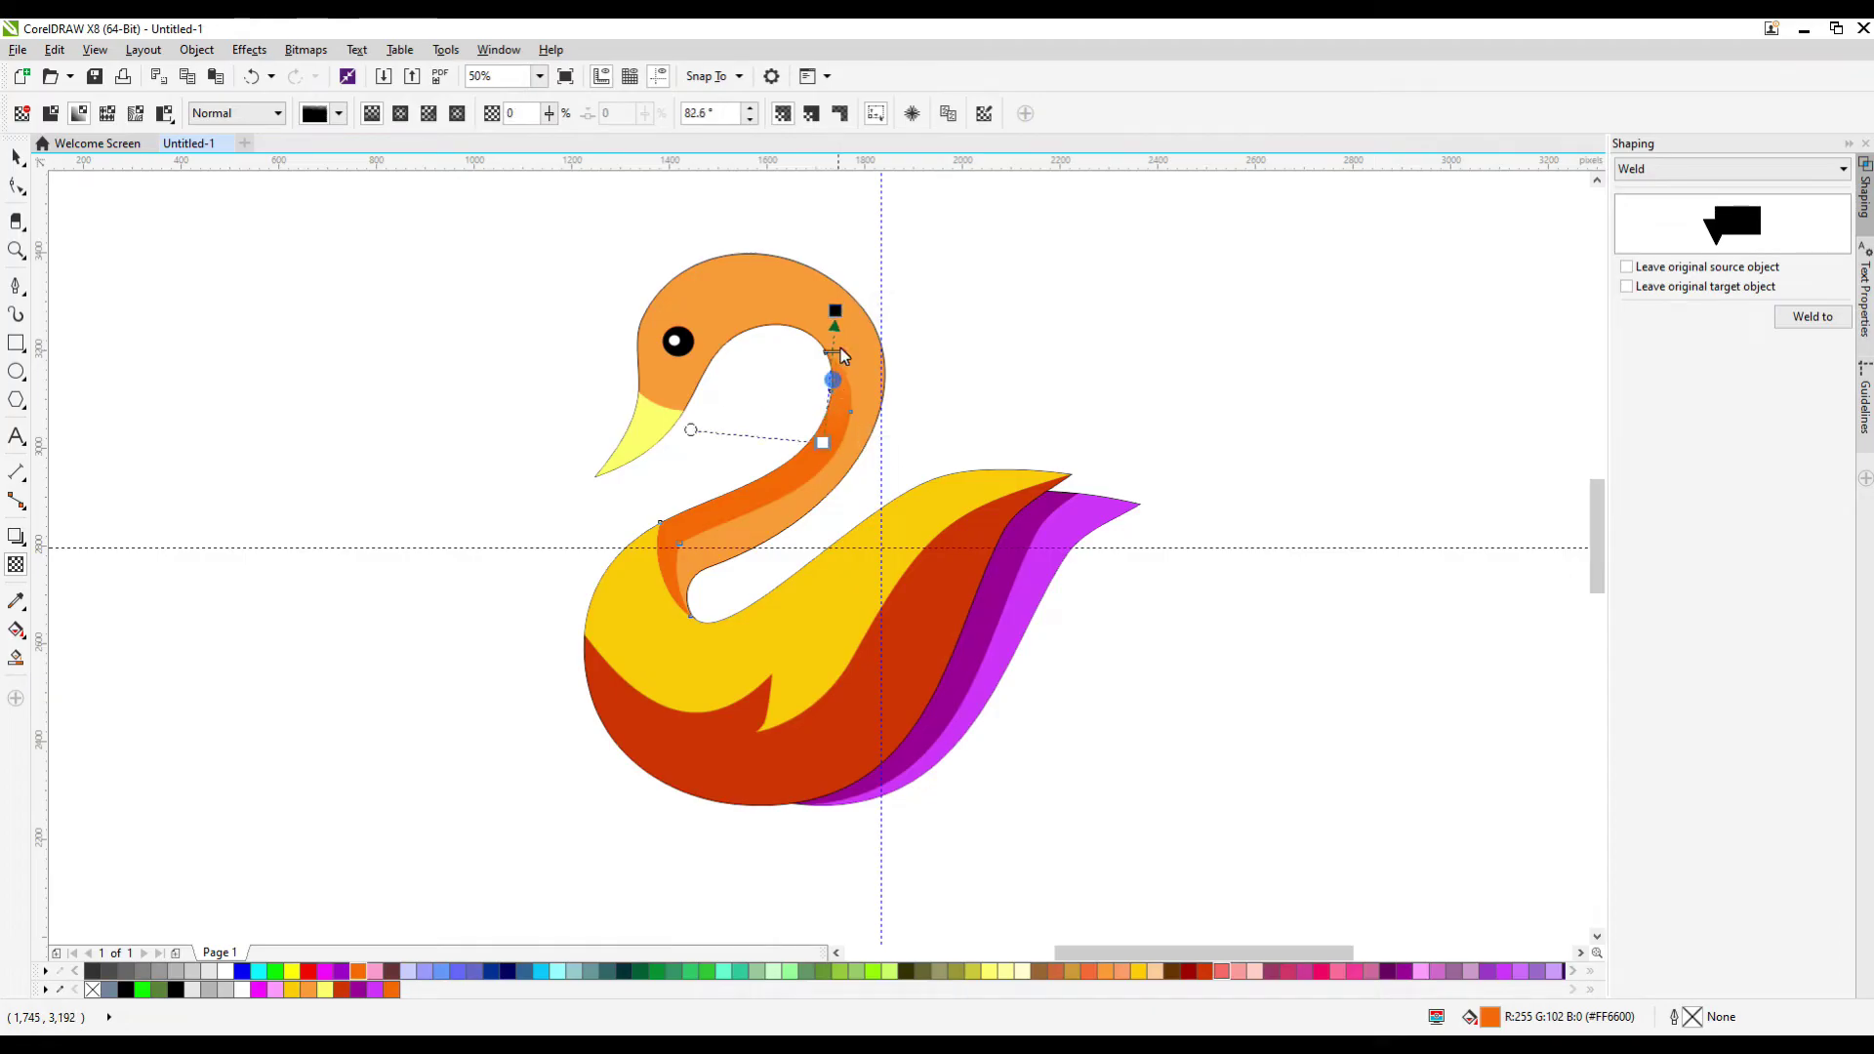
{"action": "left_click_drag", "start_coordinate": [835, 347], "coordinate": [812, 508]}
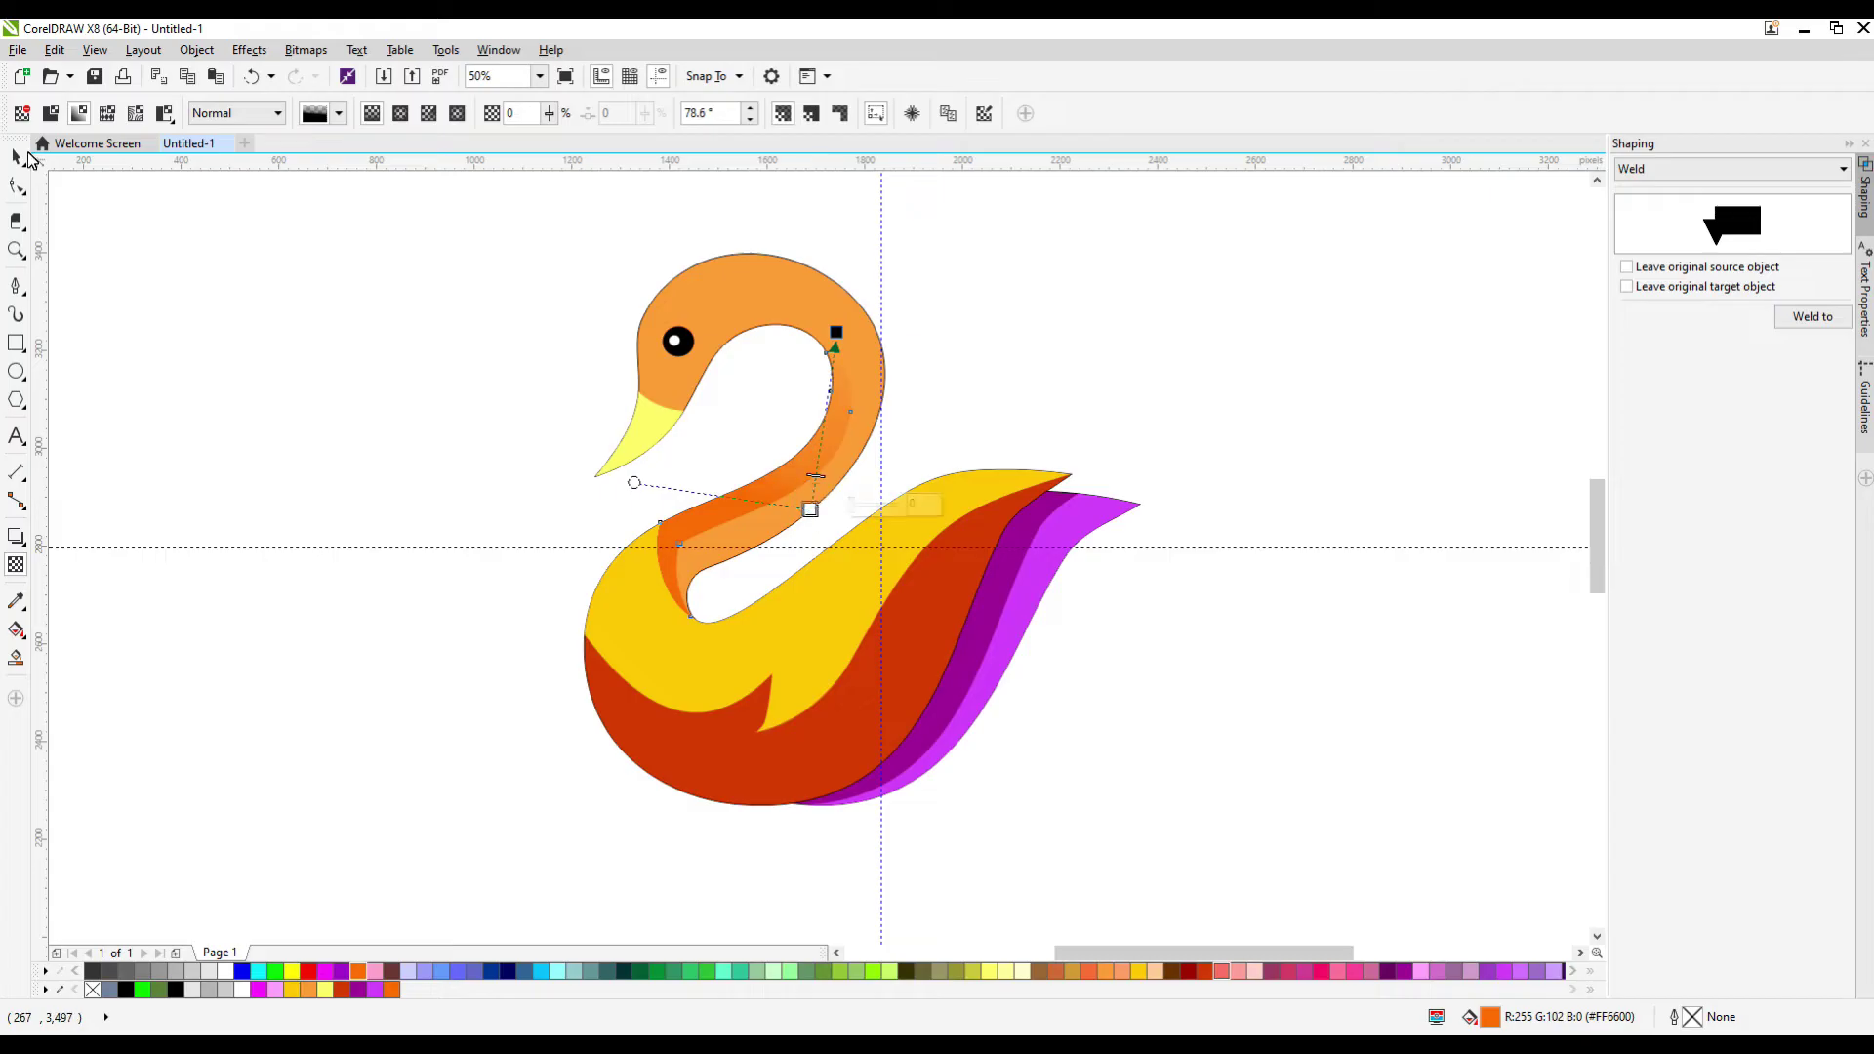
{"action": "left_click", "coordinate": [17, 158]}
Give the upper body a linear fountain fill from yellow #FFCC00 to red #F25050, angled at about 301.6°
{"action": "left_click", "coordinate": [772, 720]}
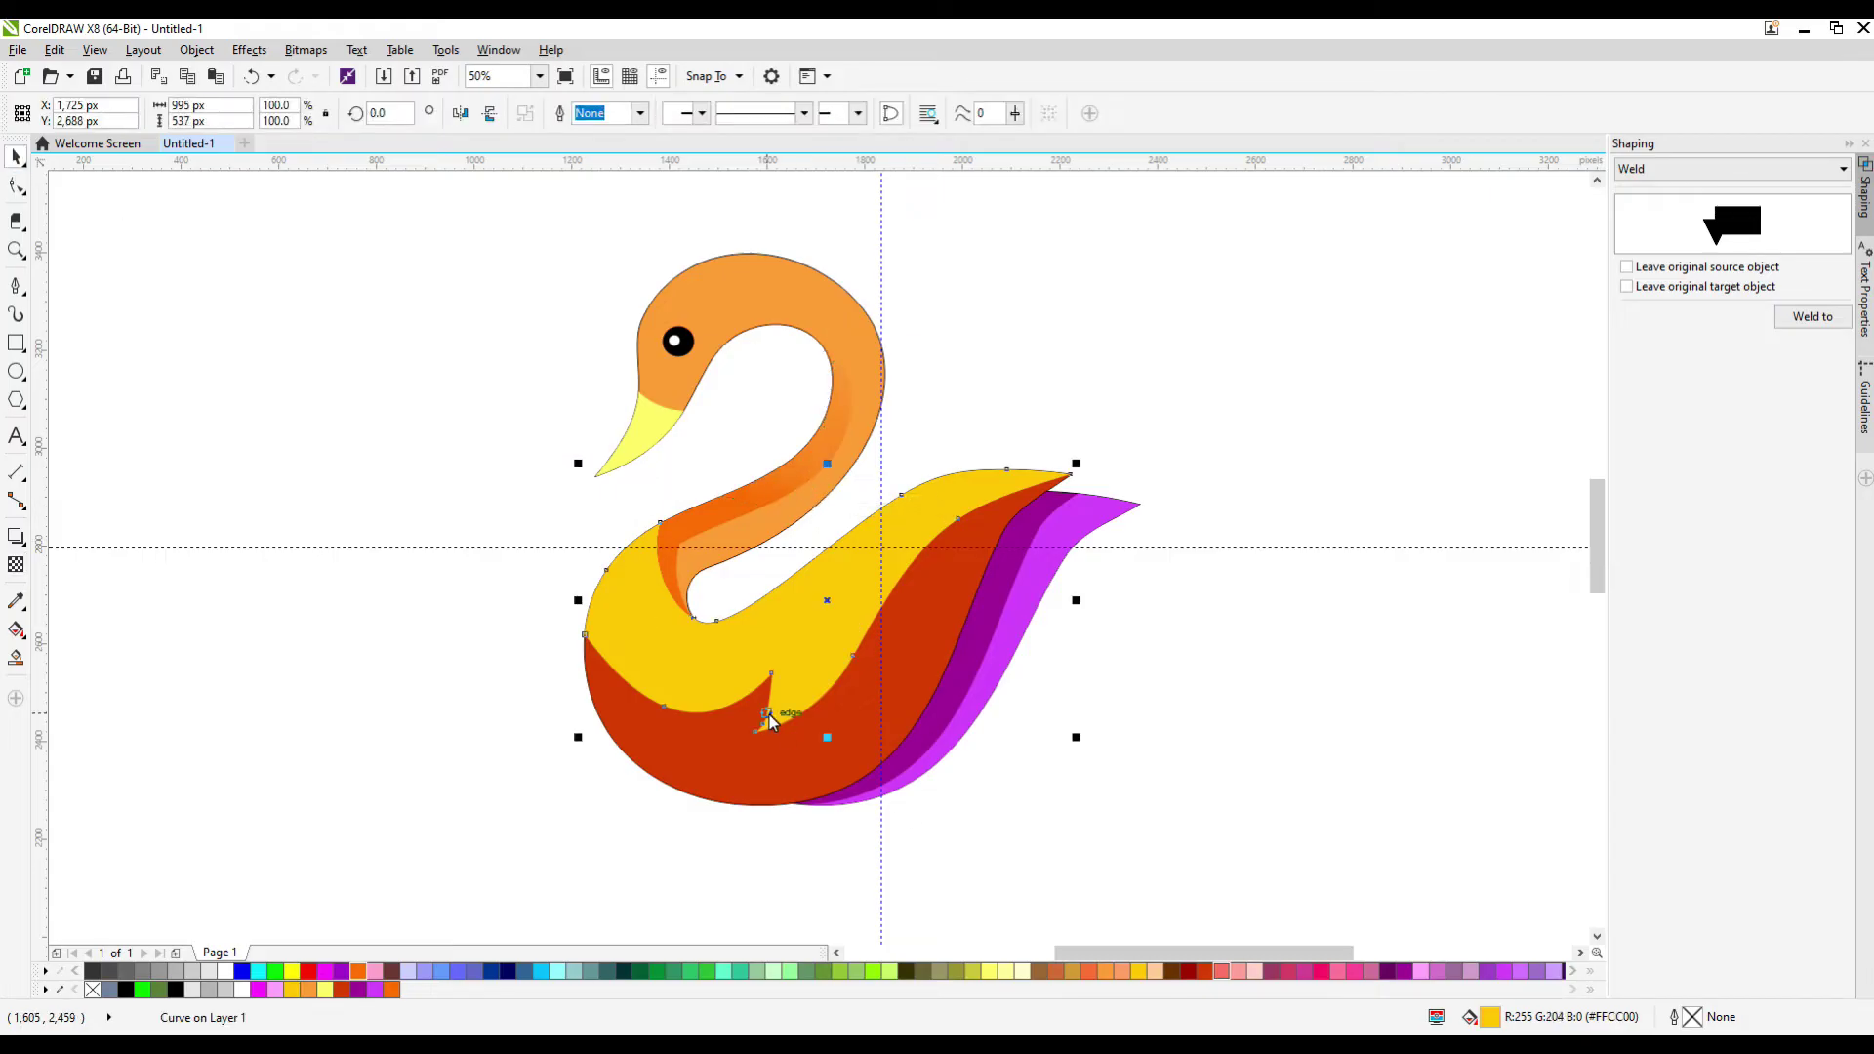
{"action": "key", "text": "shift+F11"}
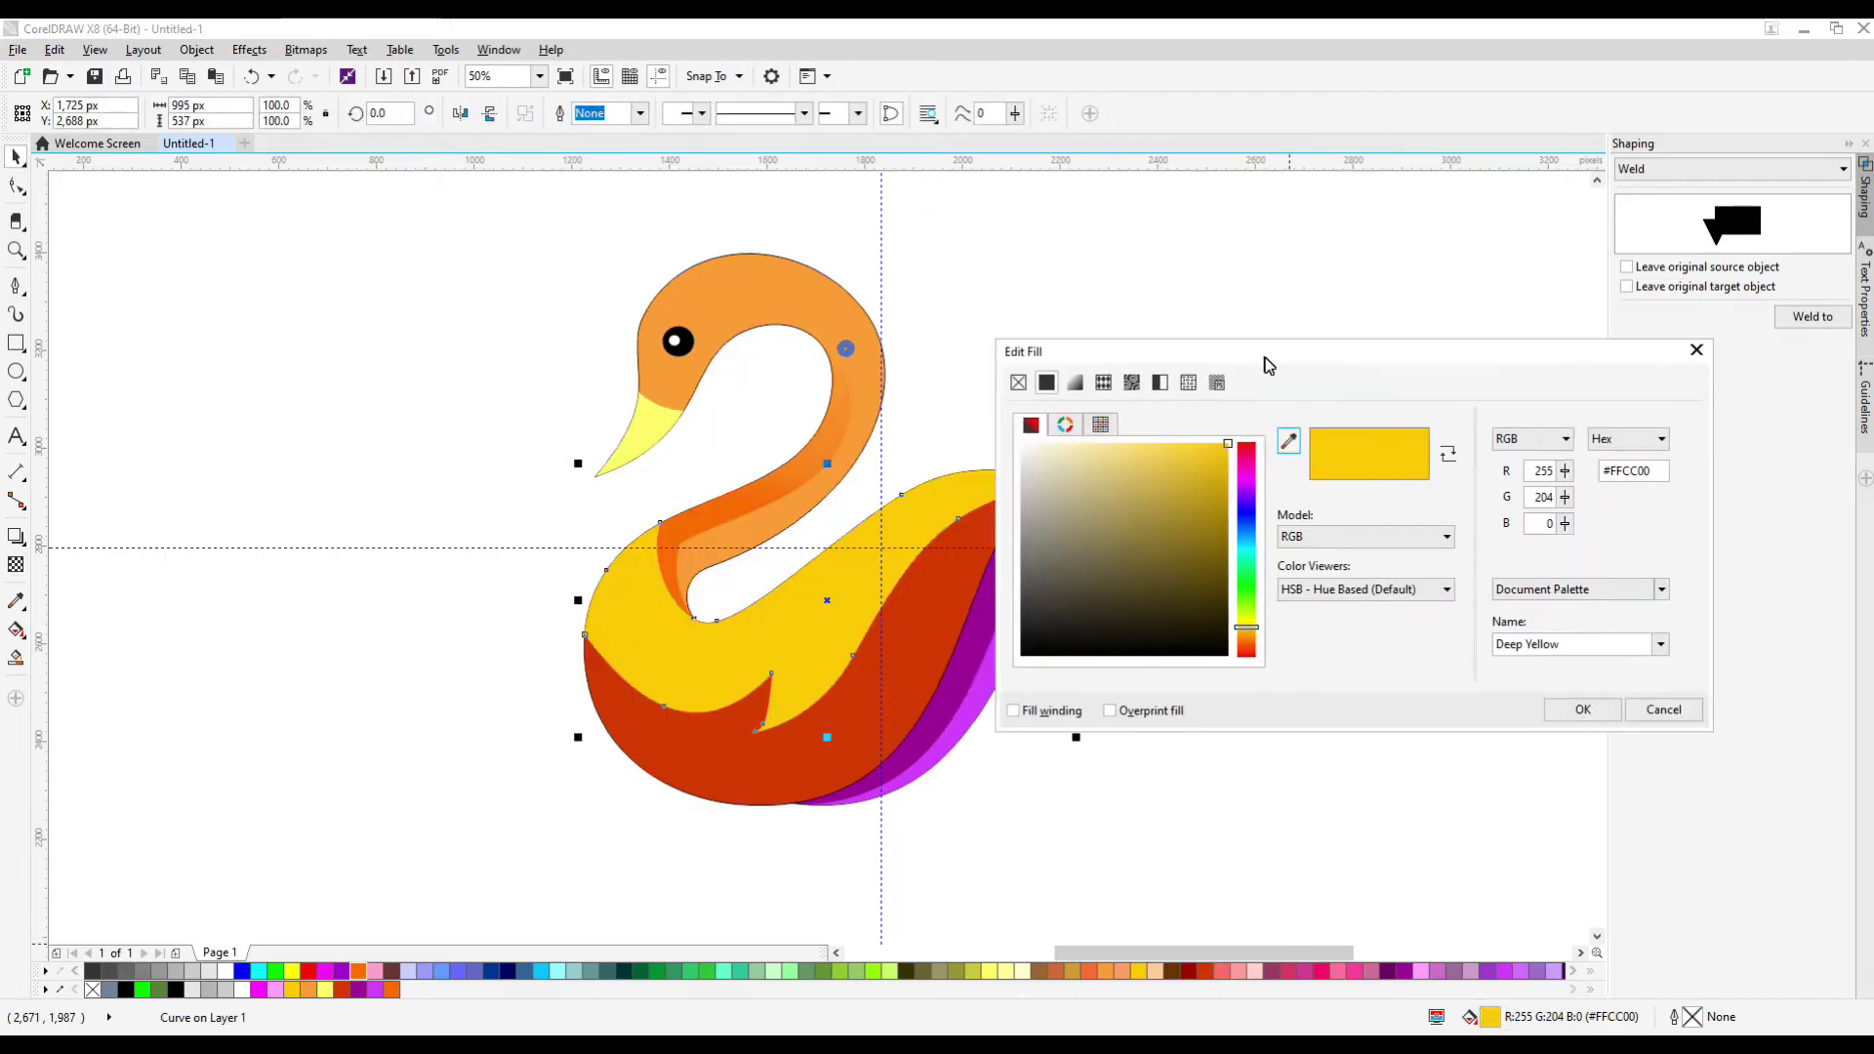
{"action": "left_click", "coordinate": [1074, 383]}
{"action": "left_click", "coordinate": [1050, 671]}
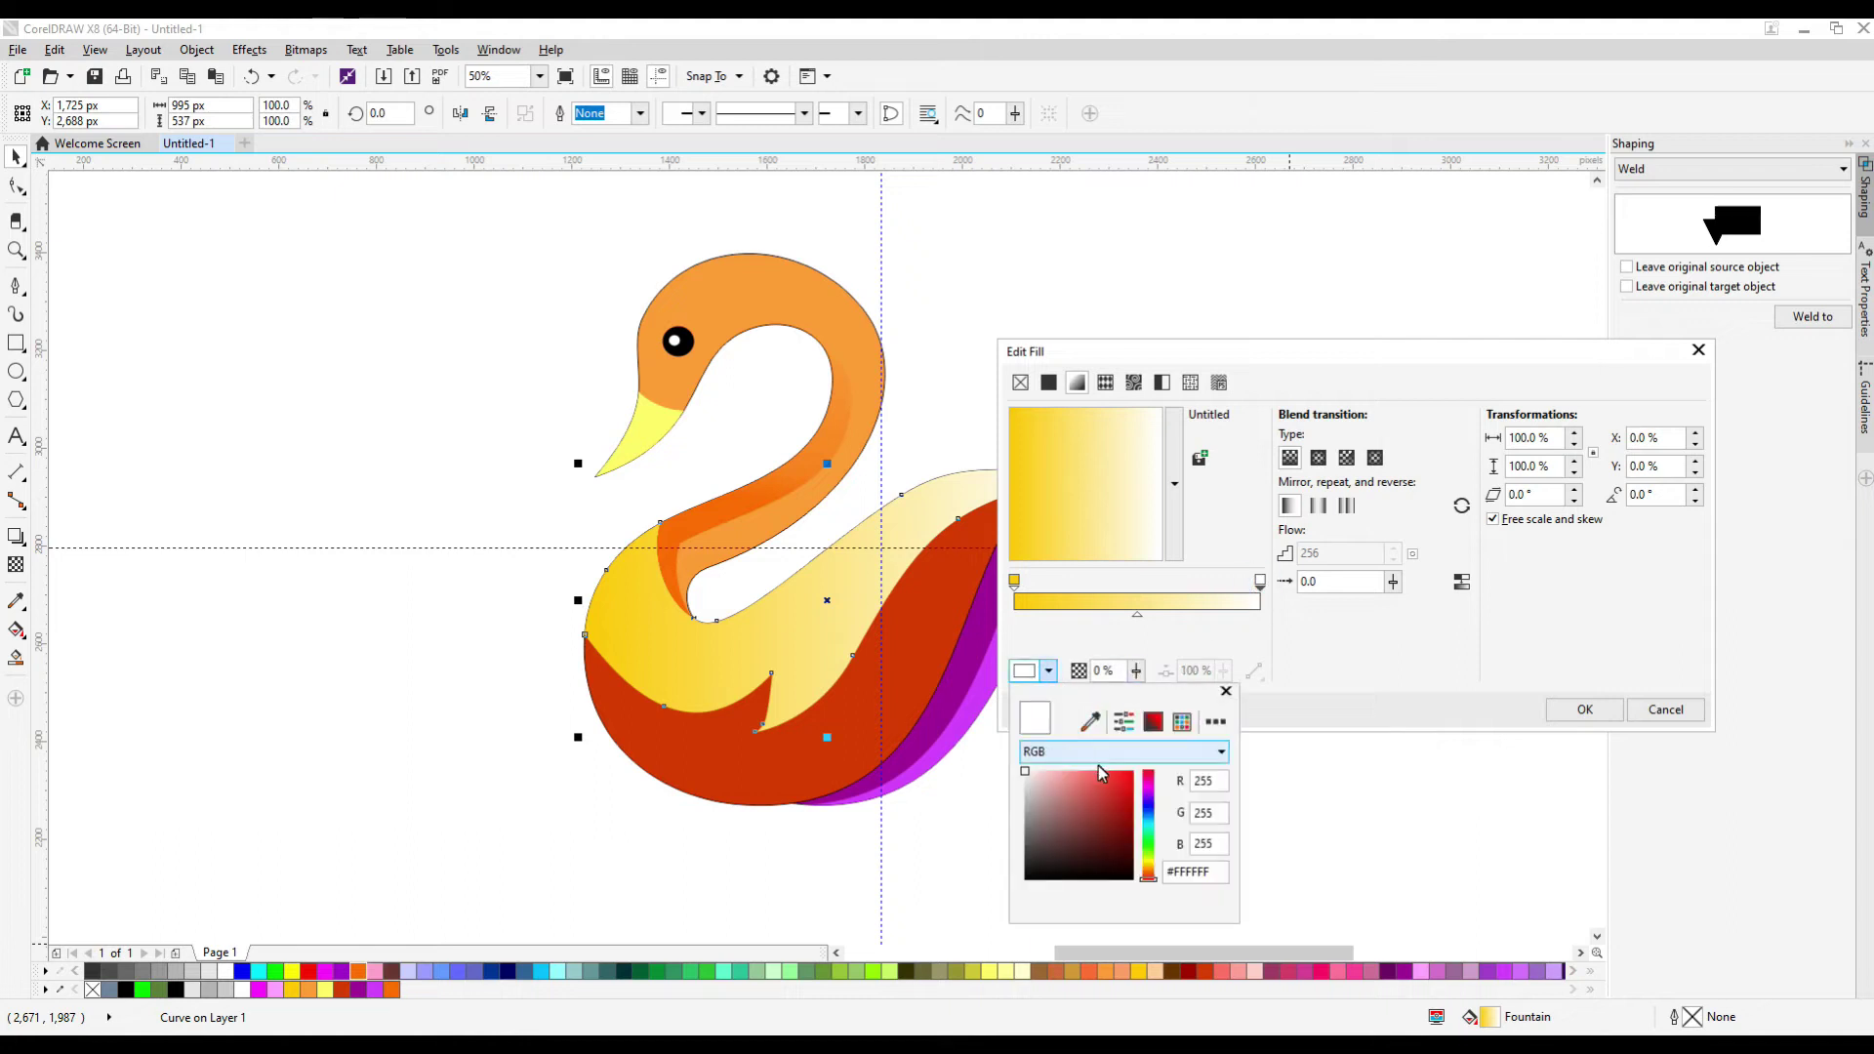
{"action": "left_click", "coordinate": [1099, 776]}
{"action": "left_click_drag", "start_coordinate": [1112, 536], "coordinate": [1229, 592]}
Try yellow for the upper body gradient's end color, settle on orange #FF6633, and rotate the gradient to about 239.7°
{"action": "left_click", "coordinate": [1050, 671]}
{"action": "left_click", "coordinate": [1091, 722]}
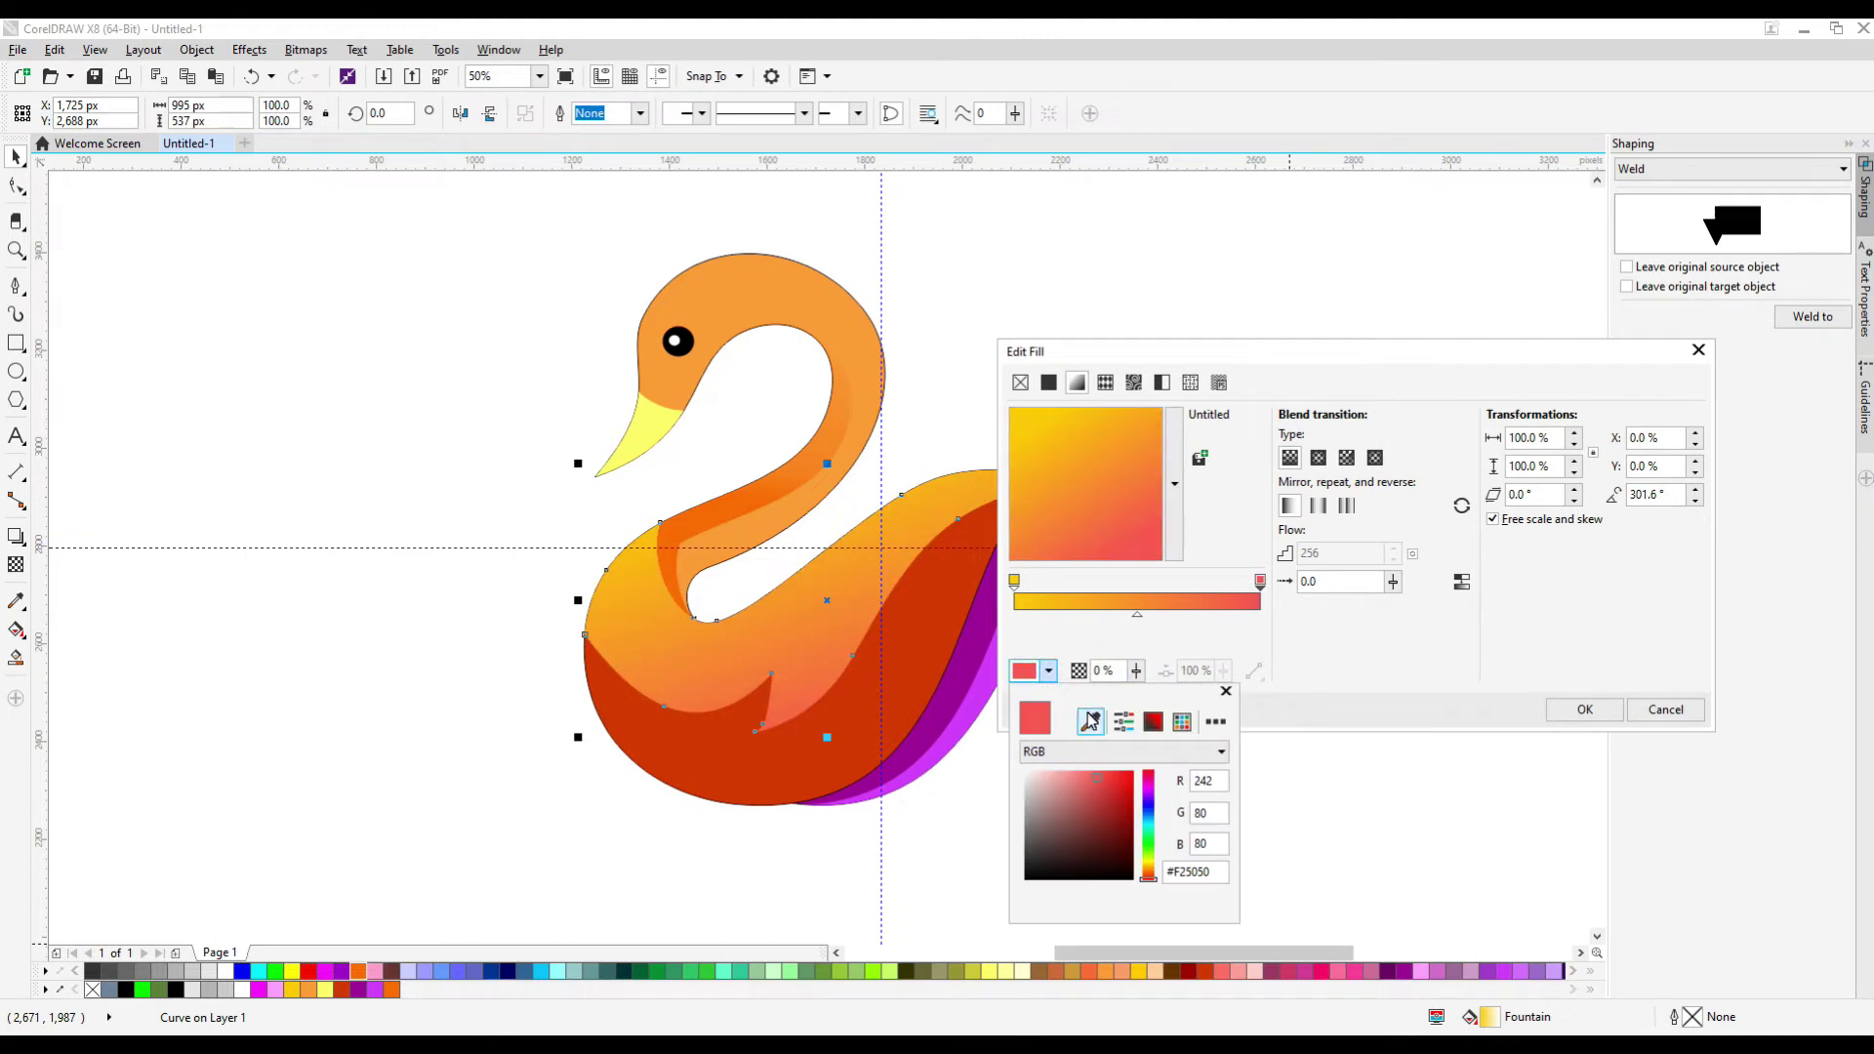
{"action": "left_click", "coordinate": [1142, 972]}
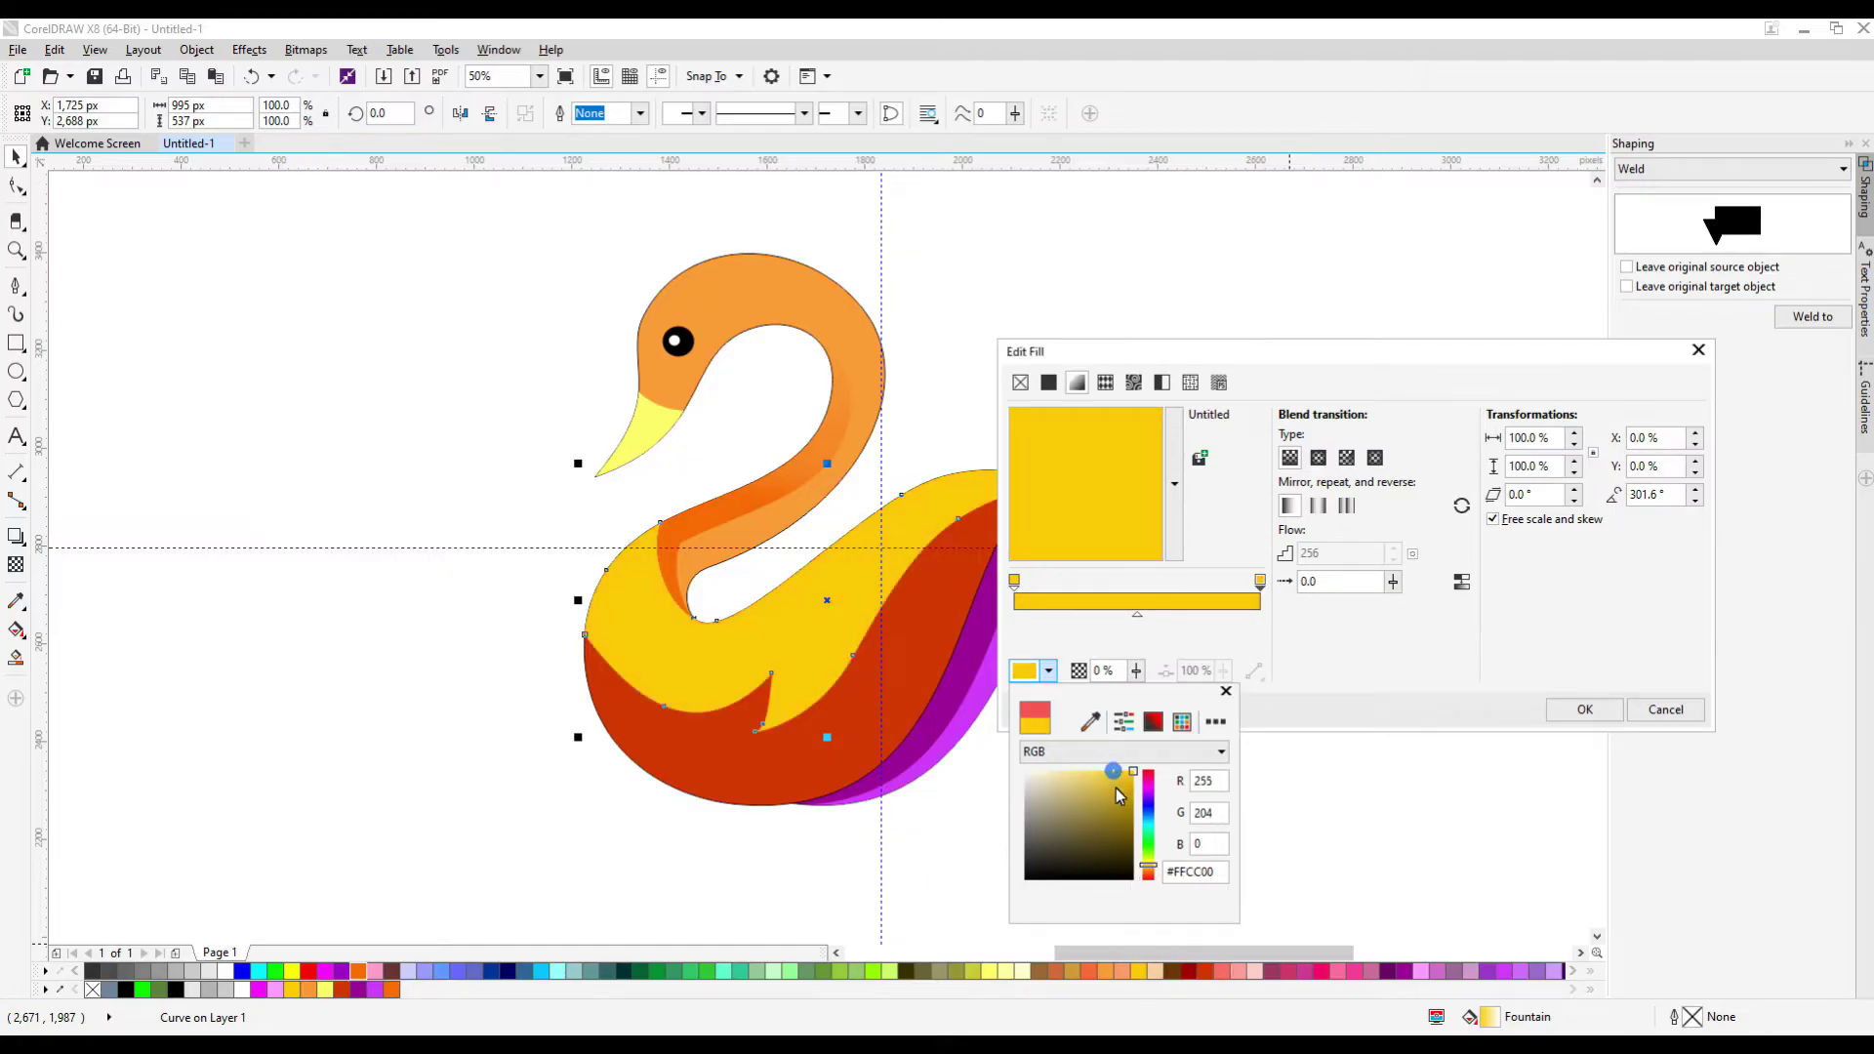
{"action": "left_click", "coordinate": [1091, 722]}
{"action": "left_click", "coordinate": [294, 992]}
{"action": "left_click", "coordinate": [291, 991]}
{"action": "left_click", "coordinate": [1049, 672]}
{"action": "left_click", "coordinate": [1091, 723]}
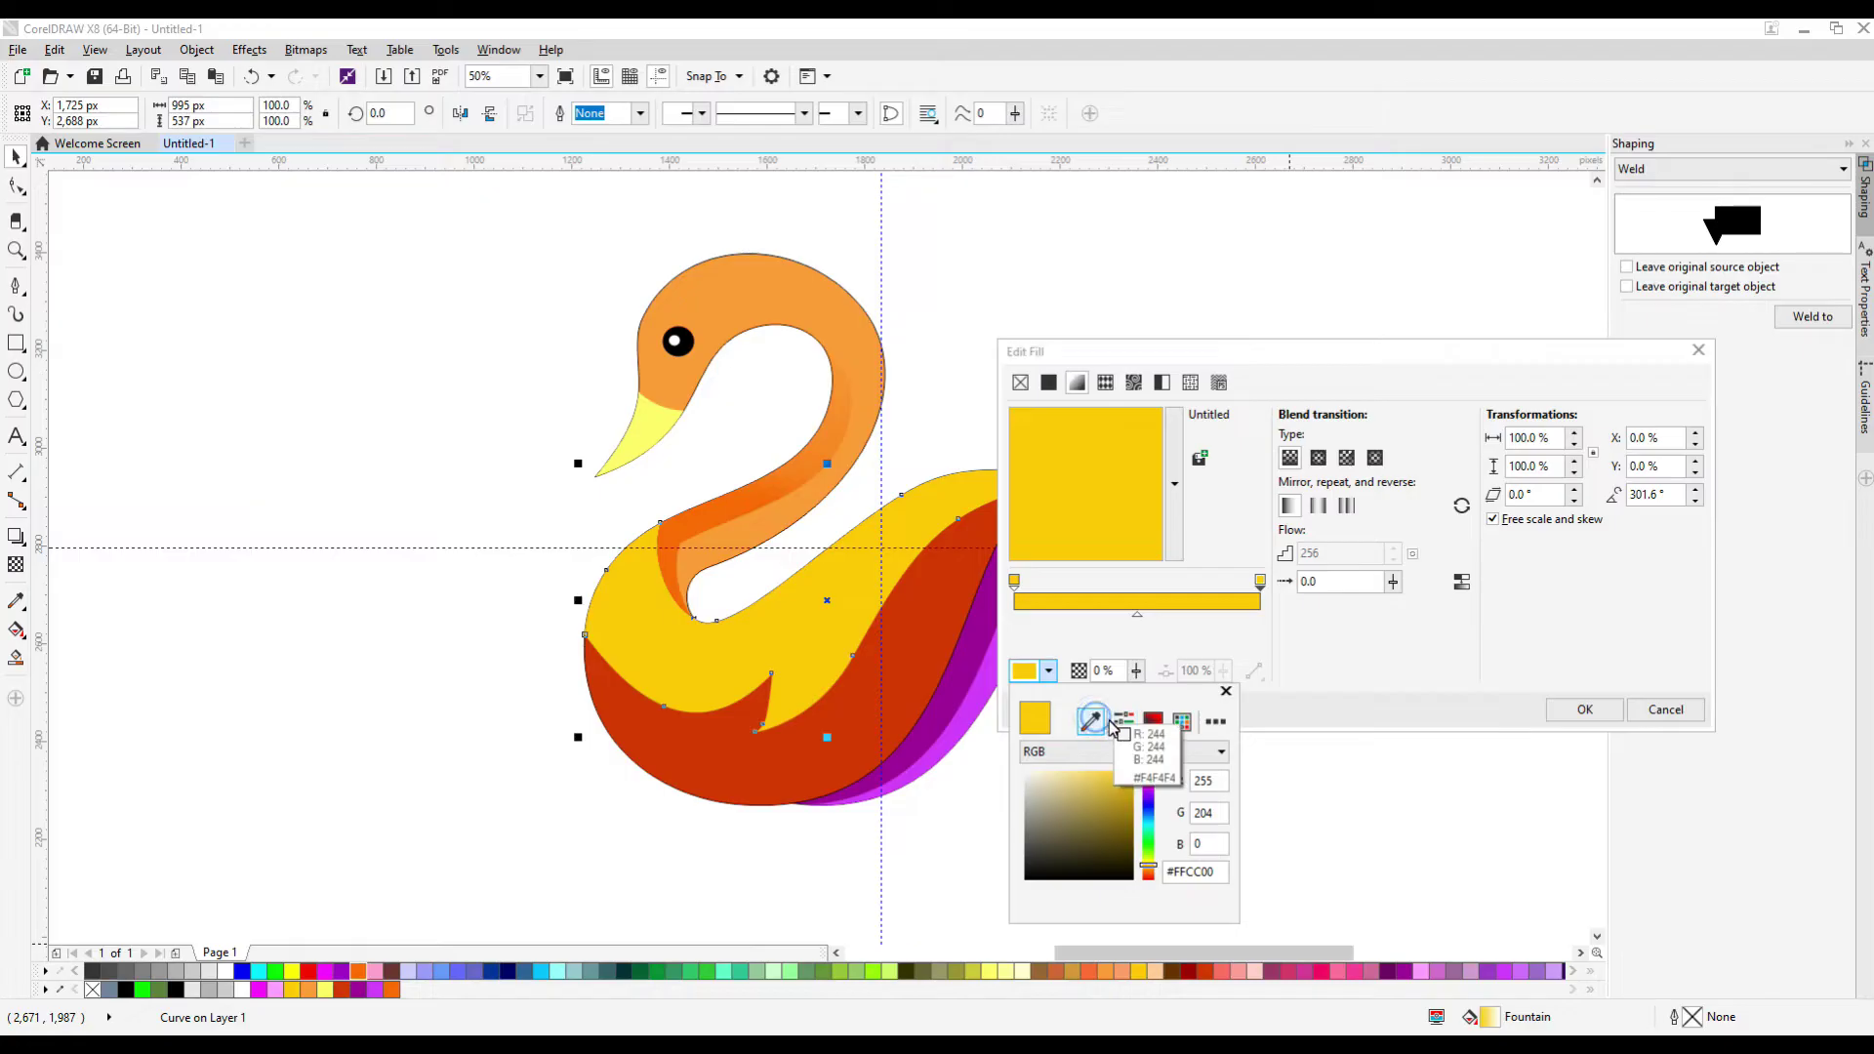
{"action": "left_click", "coordinate": [1094, 972]}
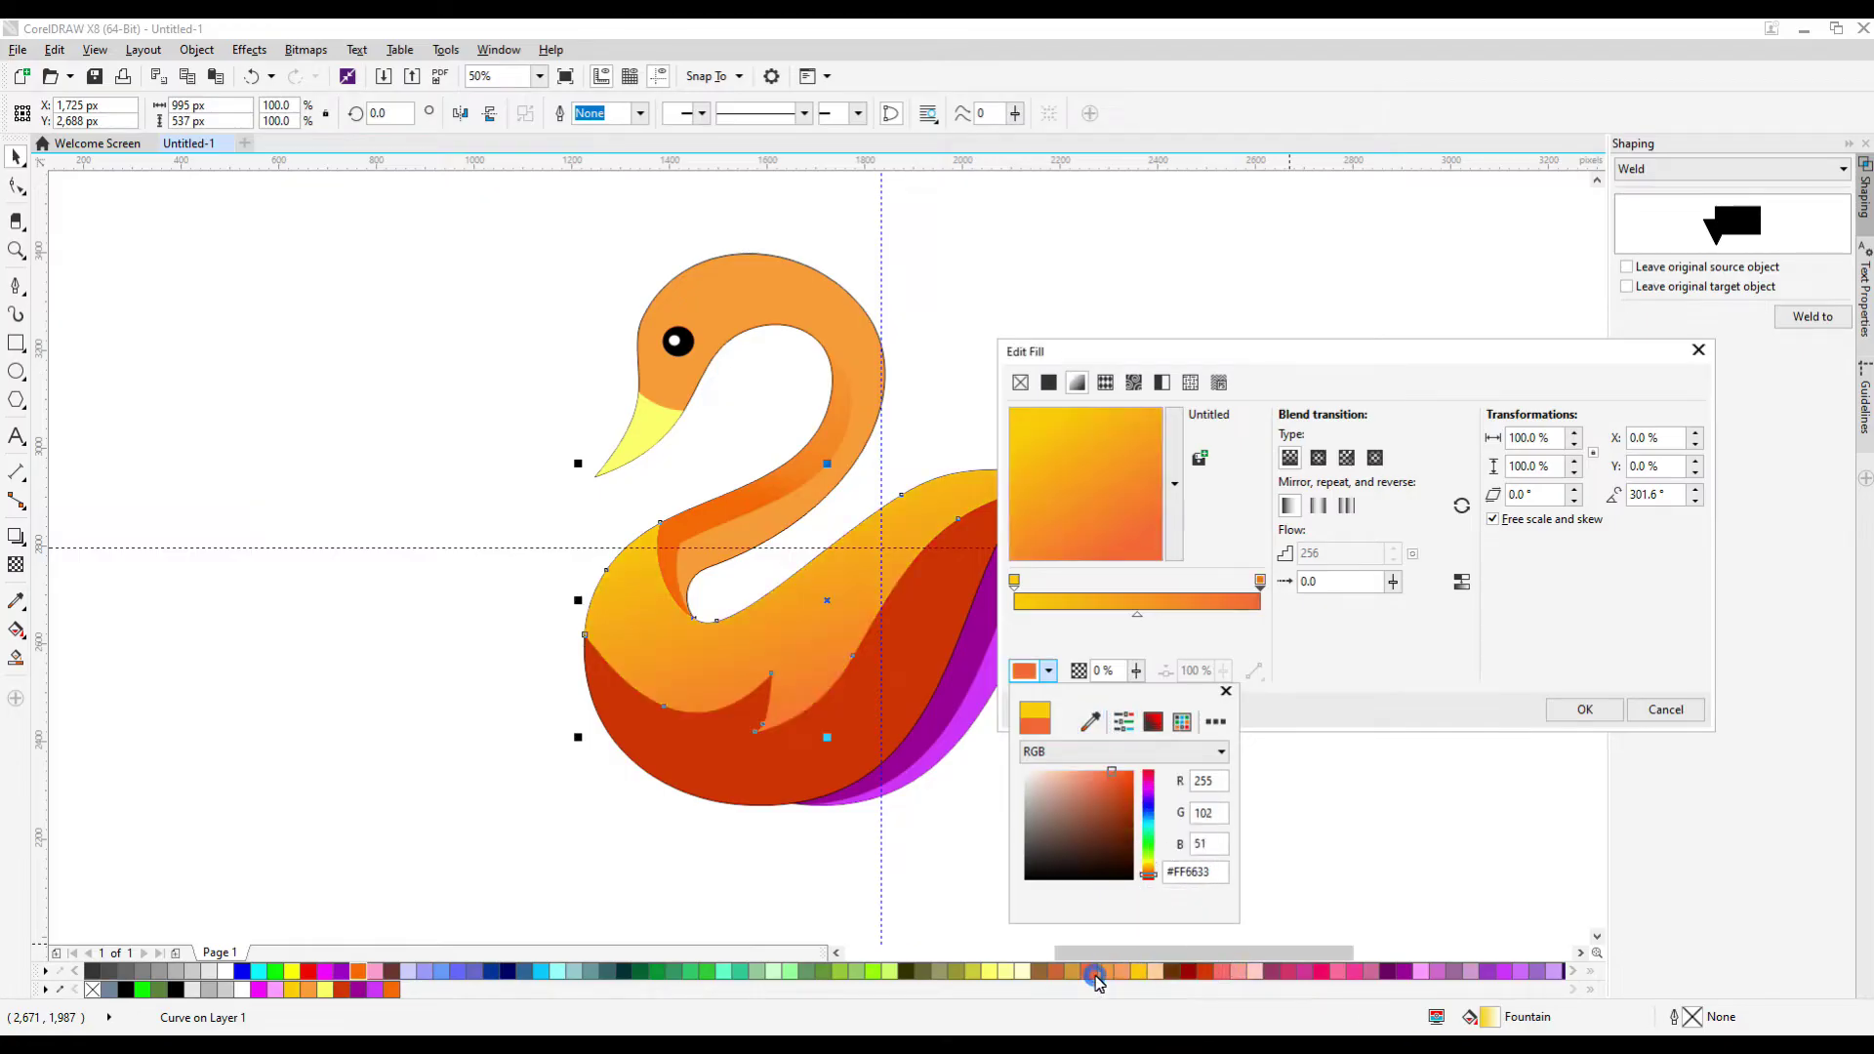
{"action": "left_click", "coordinate": [1306, 349]}
{"action": "left_click_drag", "start_coordinate": [1164, 352], "coordinate": [1282, 361]}
{"action": "left_click_drag", "start_coordinate": [1218, 513], "coordinate": [1176, 513]}
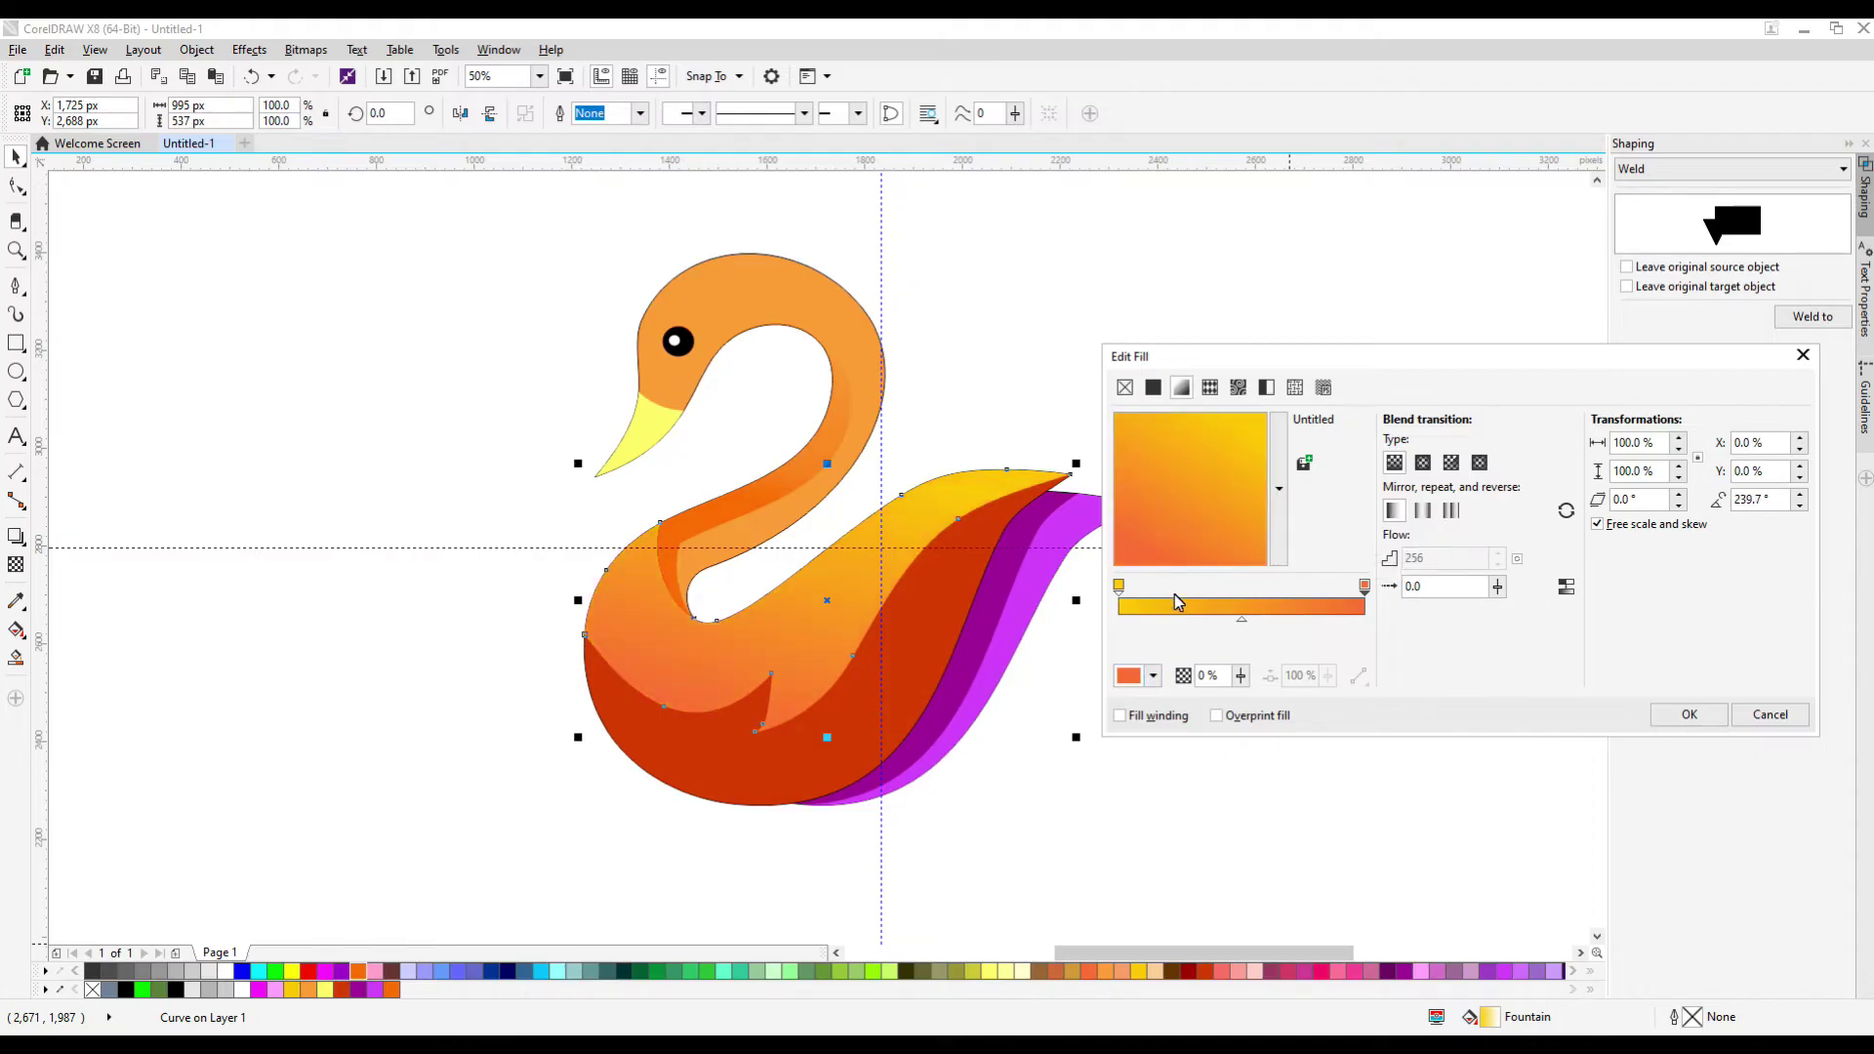
Add a yellow middle color stop to the upper body's gradient and change its start color to light yellow
{"action": "left_click", "coordinate": [1120, 588]}
{"action": "double_click", "coordinate": [1187, 586]}
{"action": "left_click", "coordinate": [1128, 672]}
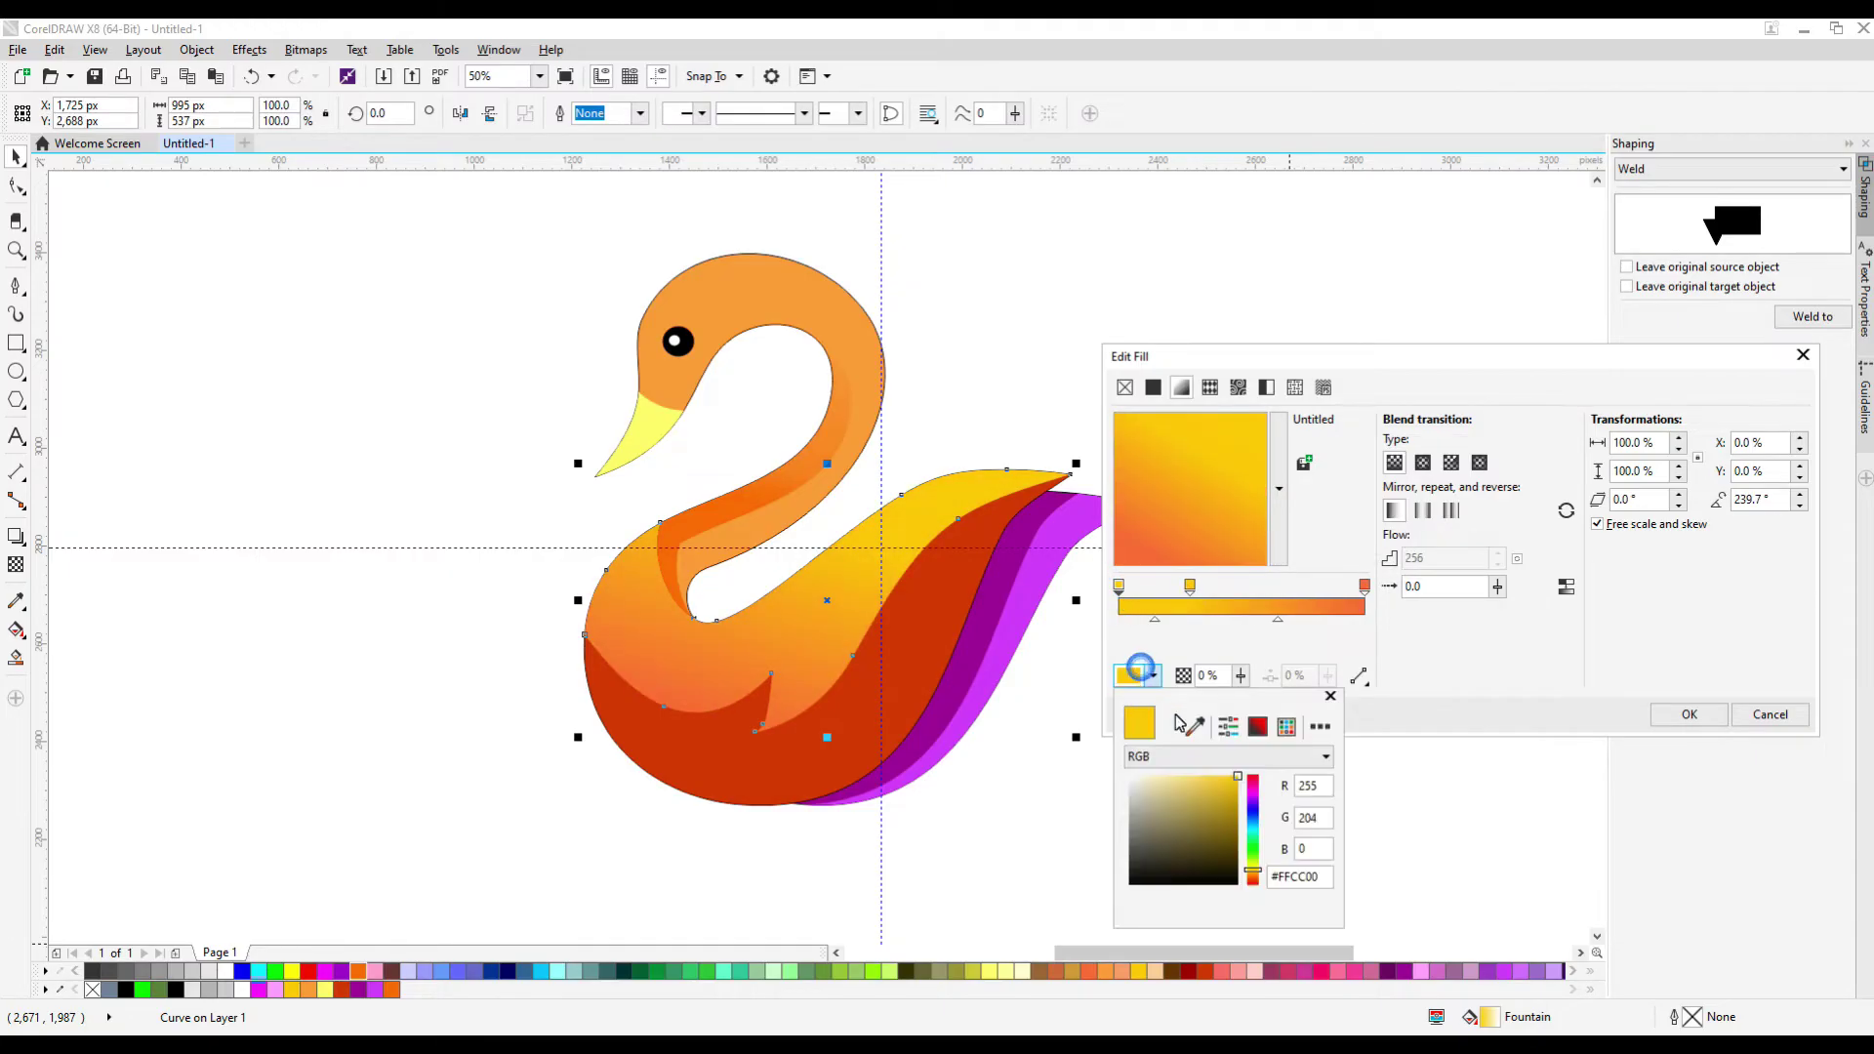
{"action": "left_click", "coordinate": [327, 992]}
Move the upper body gradient's middle stop to 41%, rotate the gradient to about 250.2°, and apply the fill
{"action": "left_click_drag", "start_coordinate": [1203, 536], "coordinate": [1220, 536]}
{"action": "double_click", "coordinate": [1135, 596]}
{"action": "left_click_drag", "start_coordinate": [1134, 596], "coordinate": [1220, 592]}
{"action": "left_click_drag", "start_coordinate": [1207, 539], "coordinate": [1176, 553]}
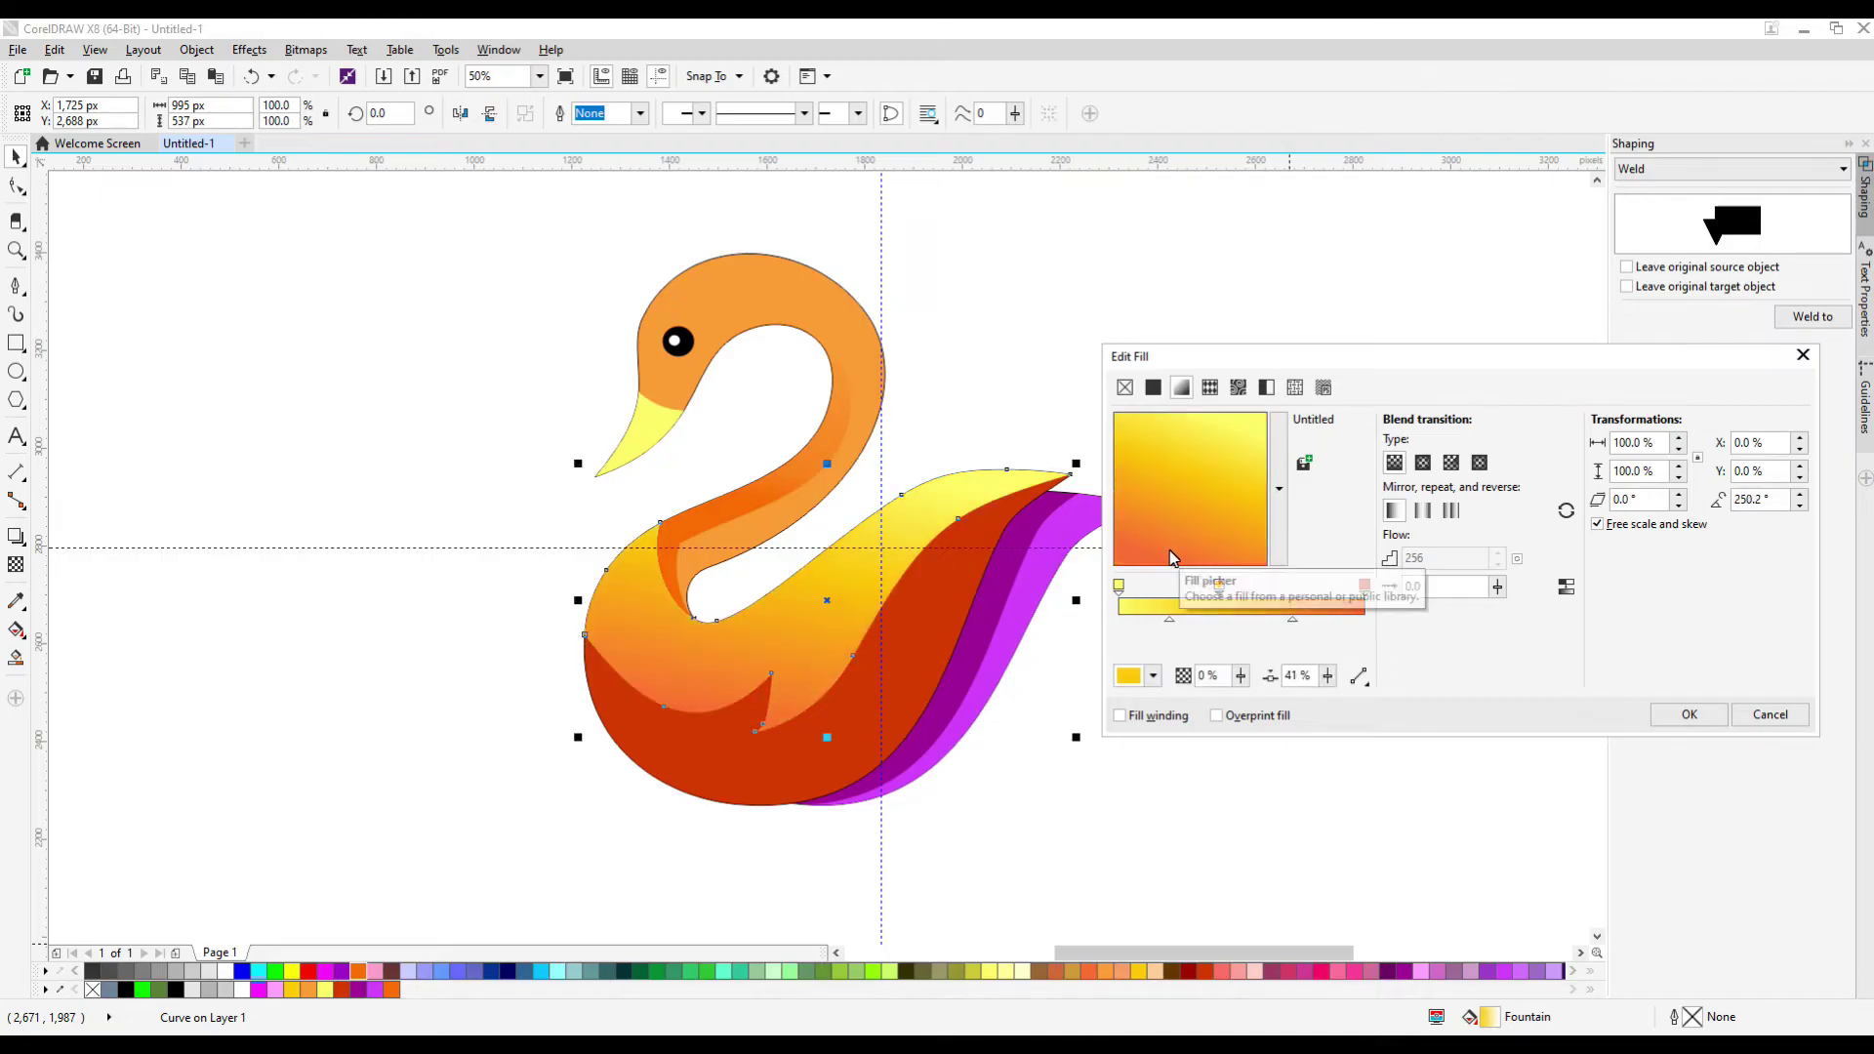
{"action": "left_click", "coordinate": [1689, 715]}
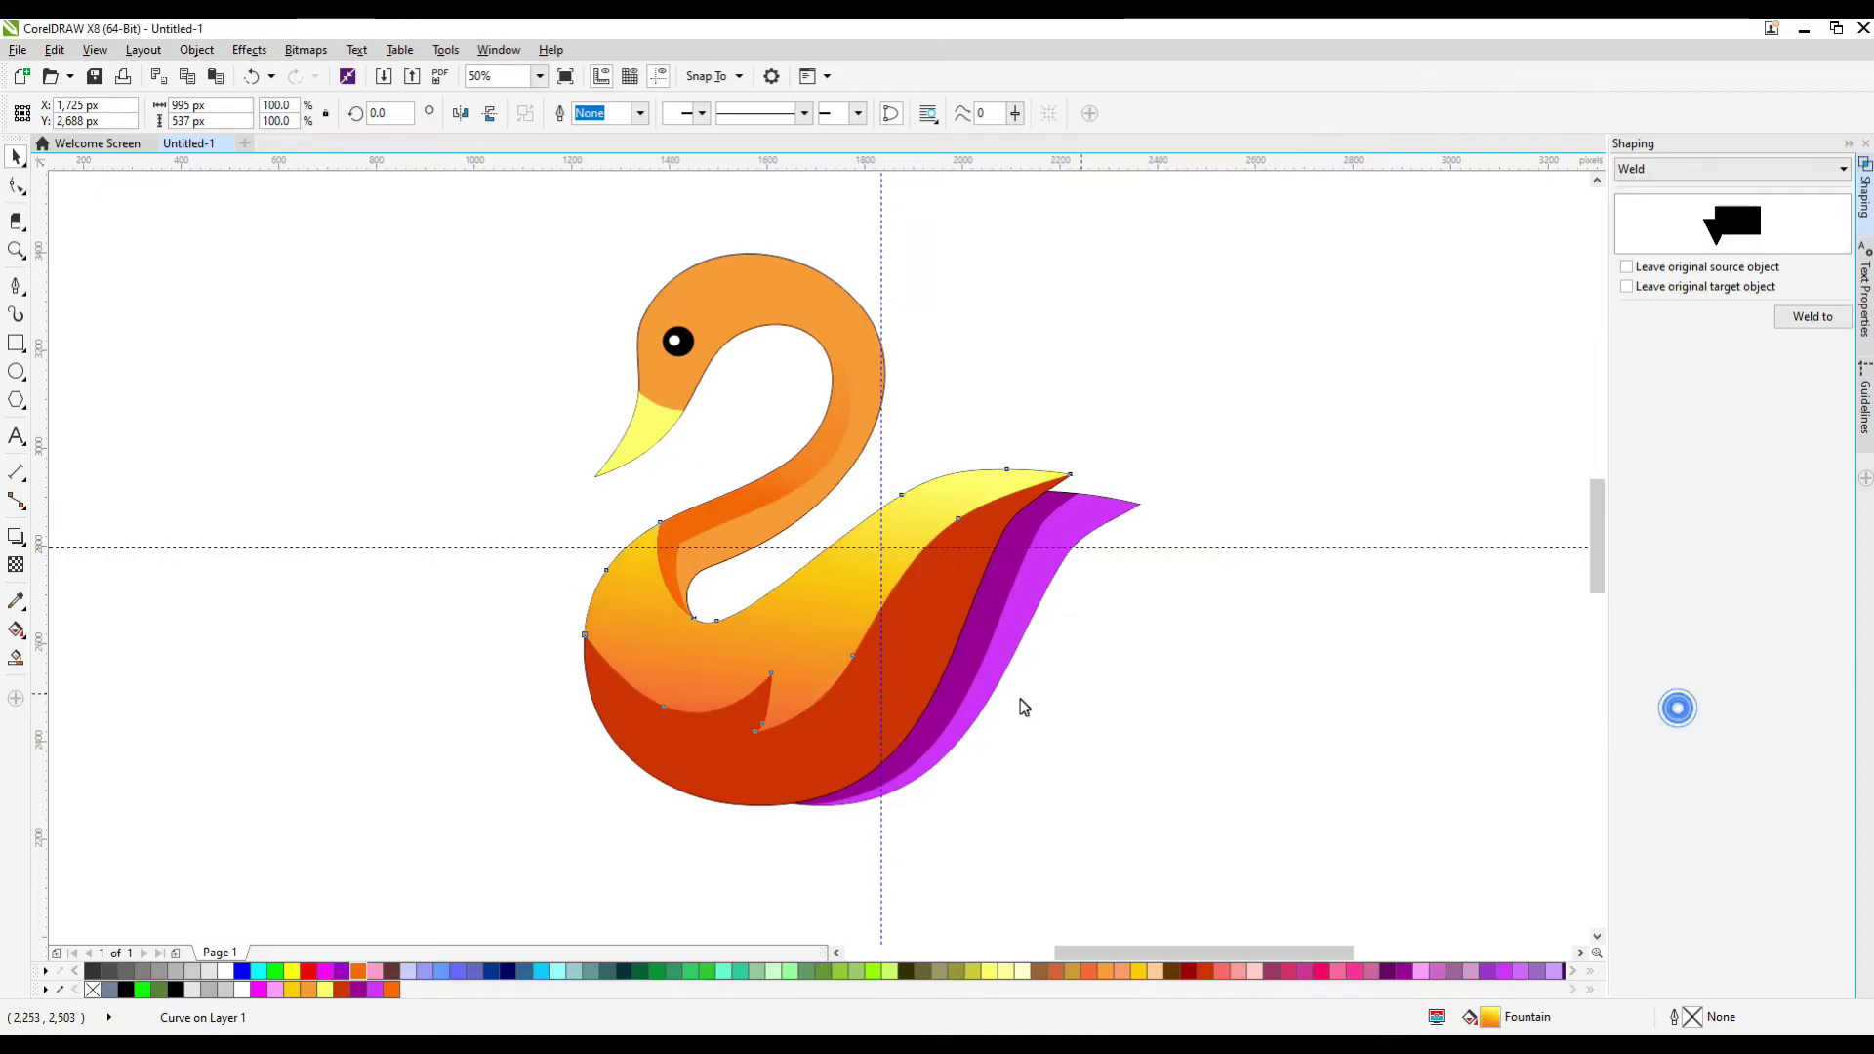
Give the lower body a linear fountain fill from brick red to light yellow sampled from the upper wing tip, angled at about 14.7°
{"action": "double_click", "coordinate": [1487, 1018]}
{"action": "left_click_drag", "start_coordinate": [948, 341], "coordinate": [1476, 320]}
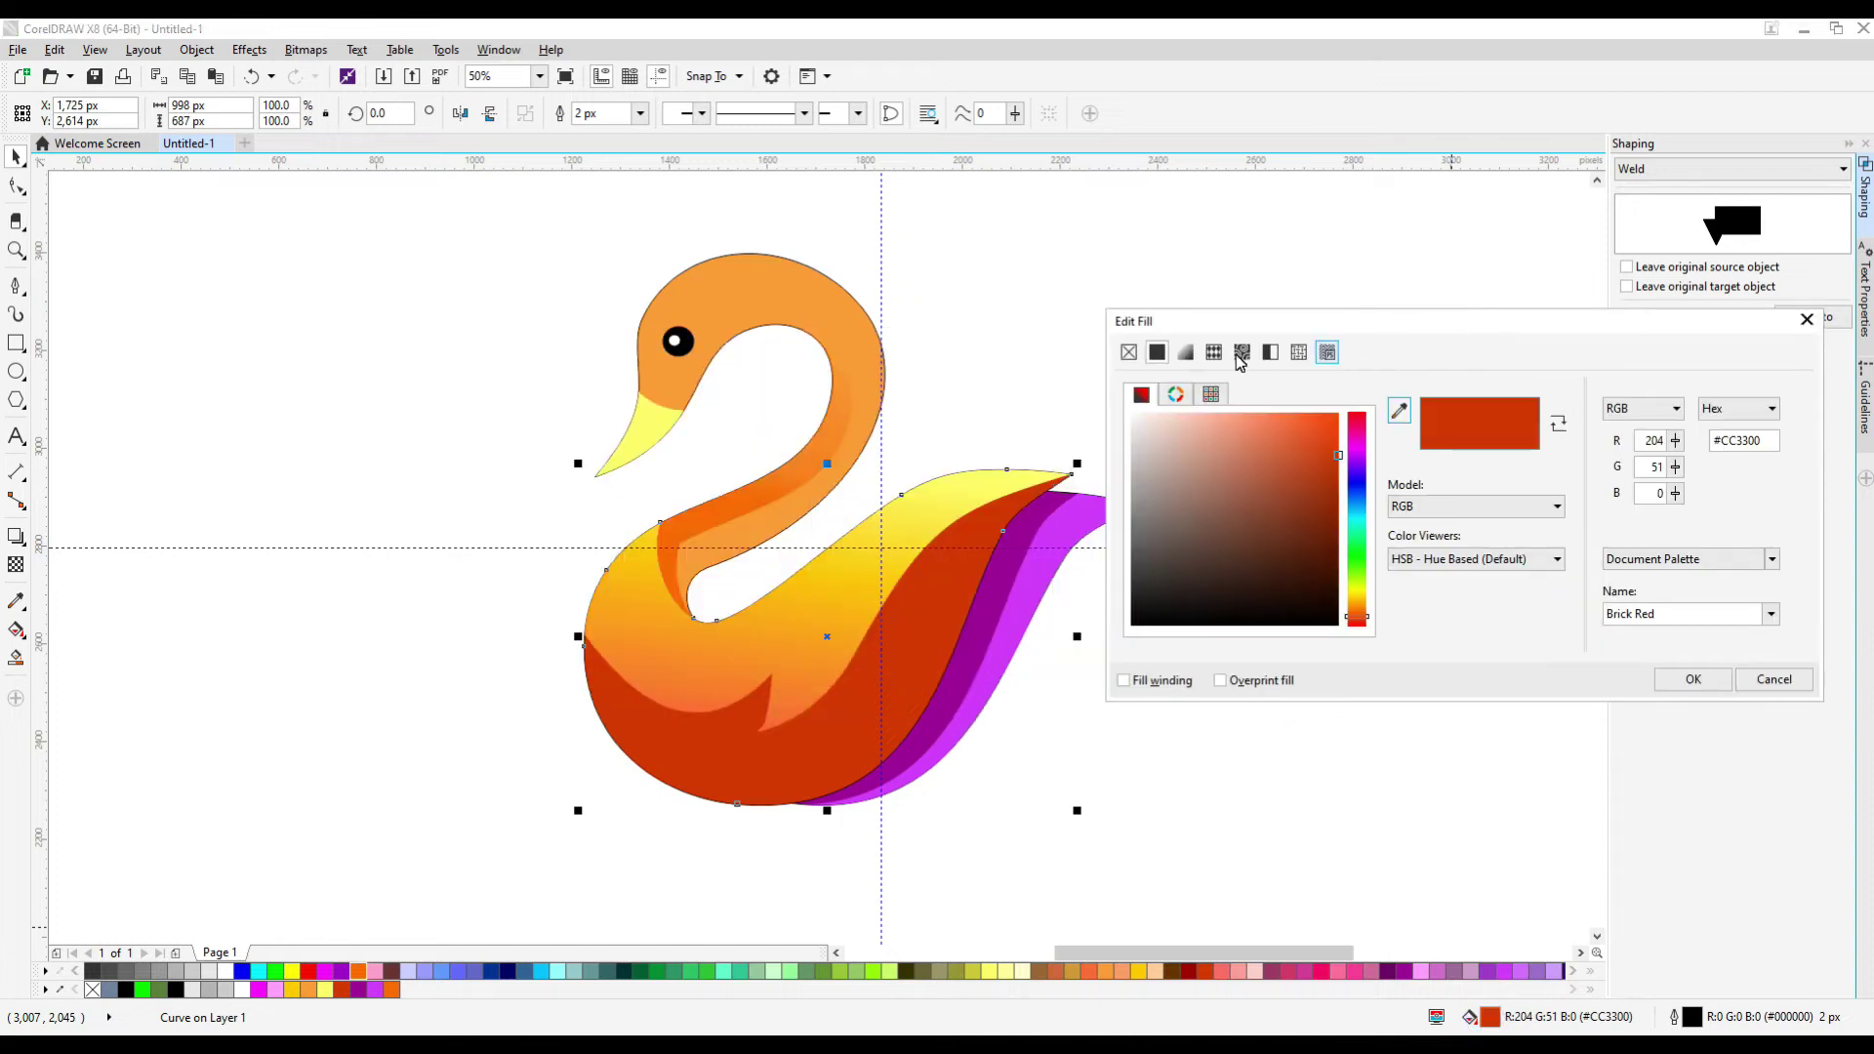
{"action": "left_click", "coordinate": [1185, 353]}
{"action": "left_click", "coordinate": [1368, 553]}
{"action": "left_click", "coordinate": [1157, 641]}
{"action": "left_click", "coordinate": [1194, 695]}
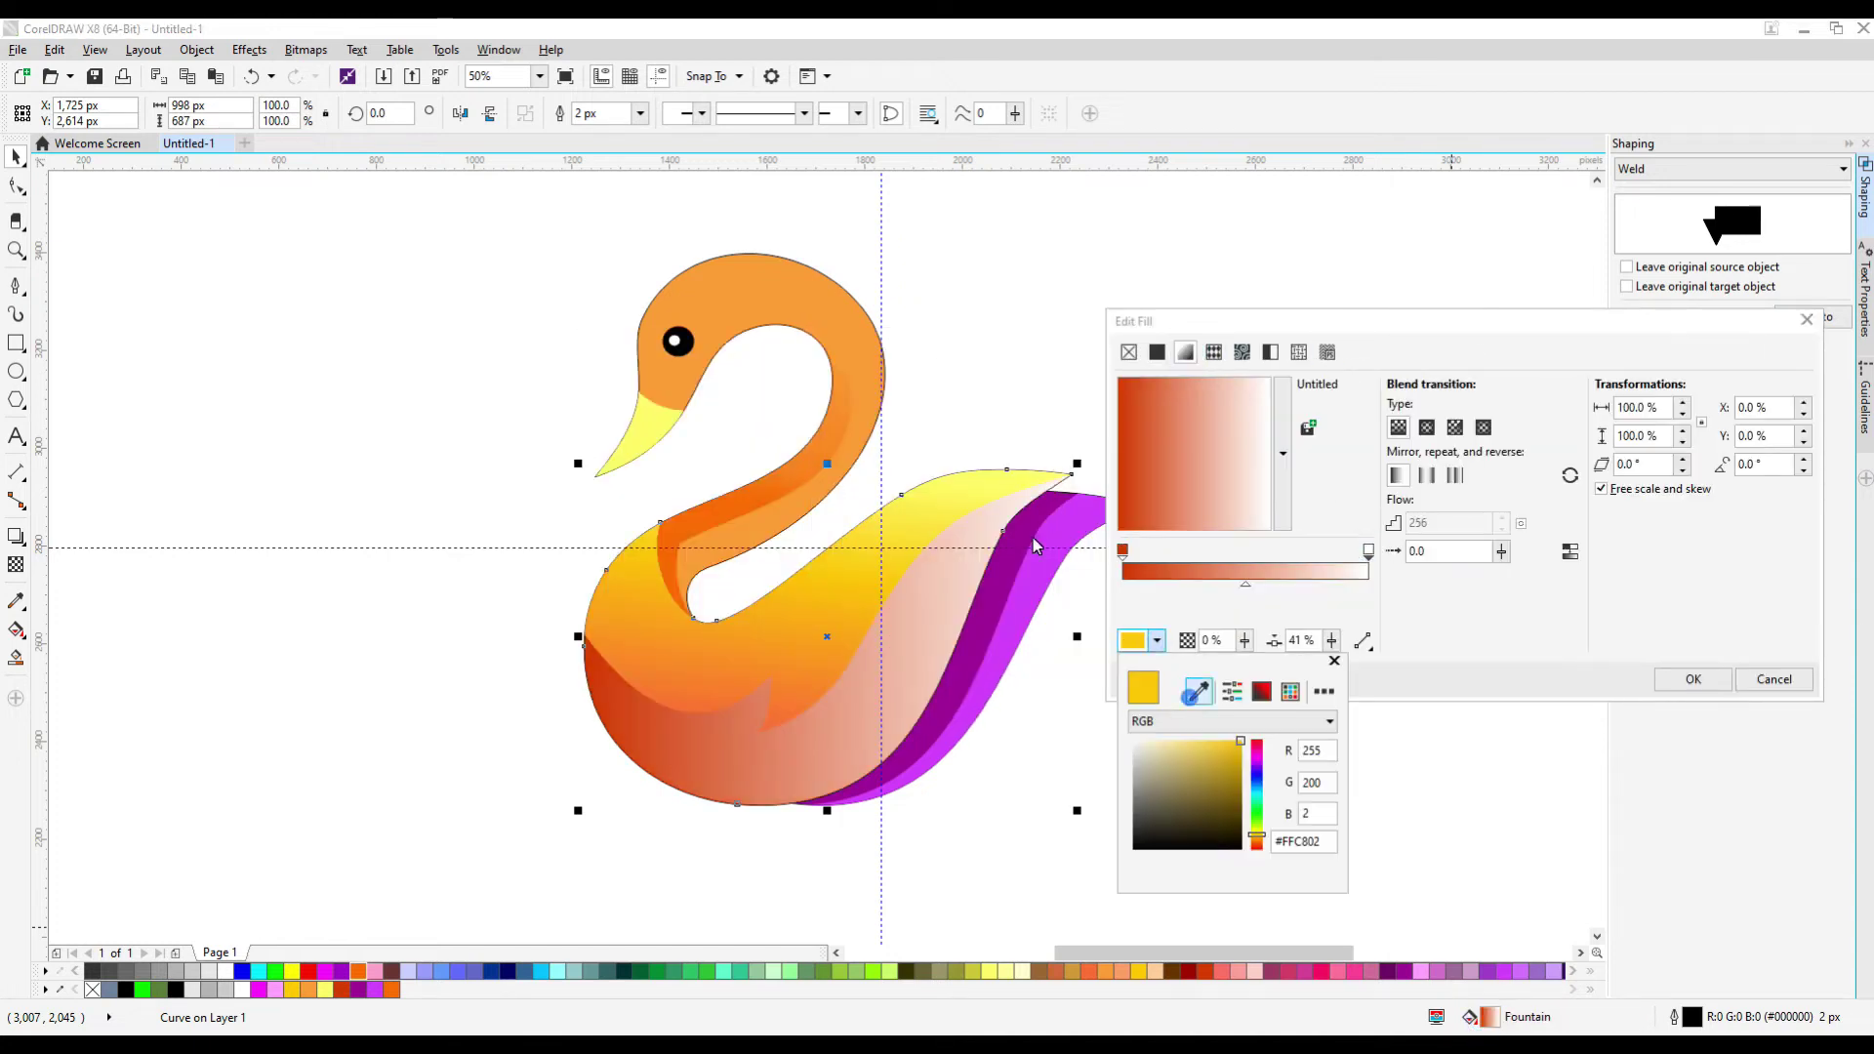
{"action": "left_click", "coordinate": [996, 478]}
{"action": "left_click", "coordinate": [1230, 517]}
{"action": "left_click_drag", "start_coordinate": [1251, 509], "coordinate": [1276, 437]}
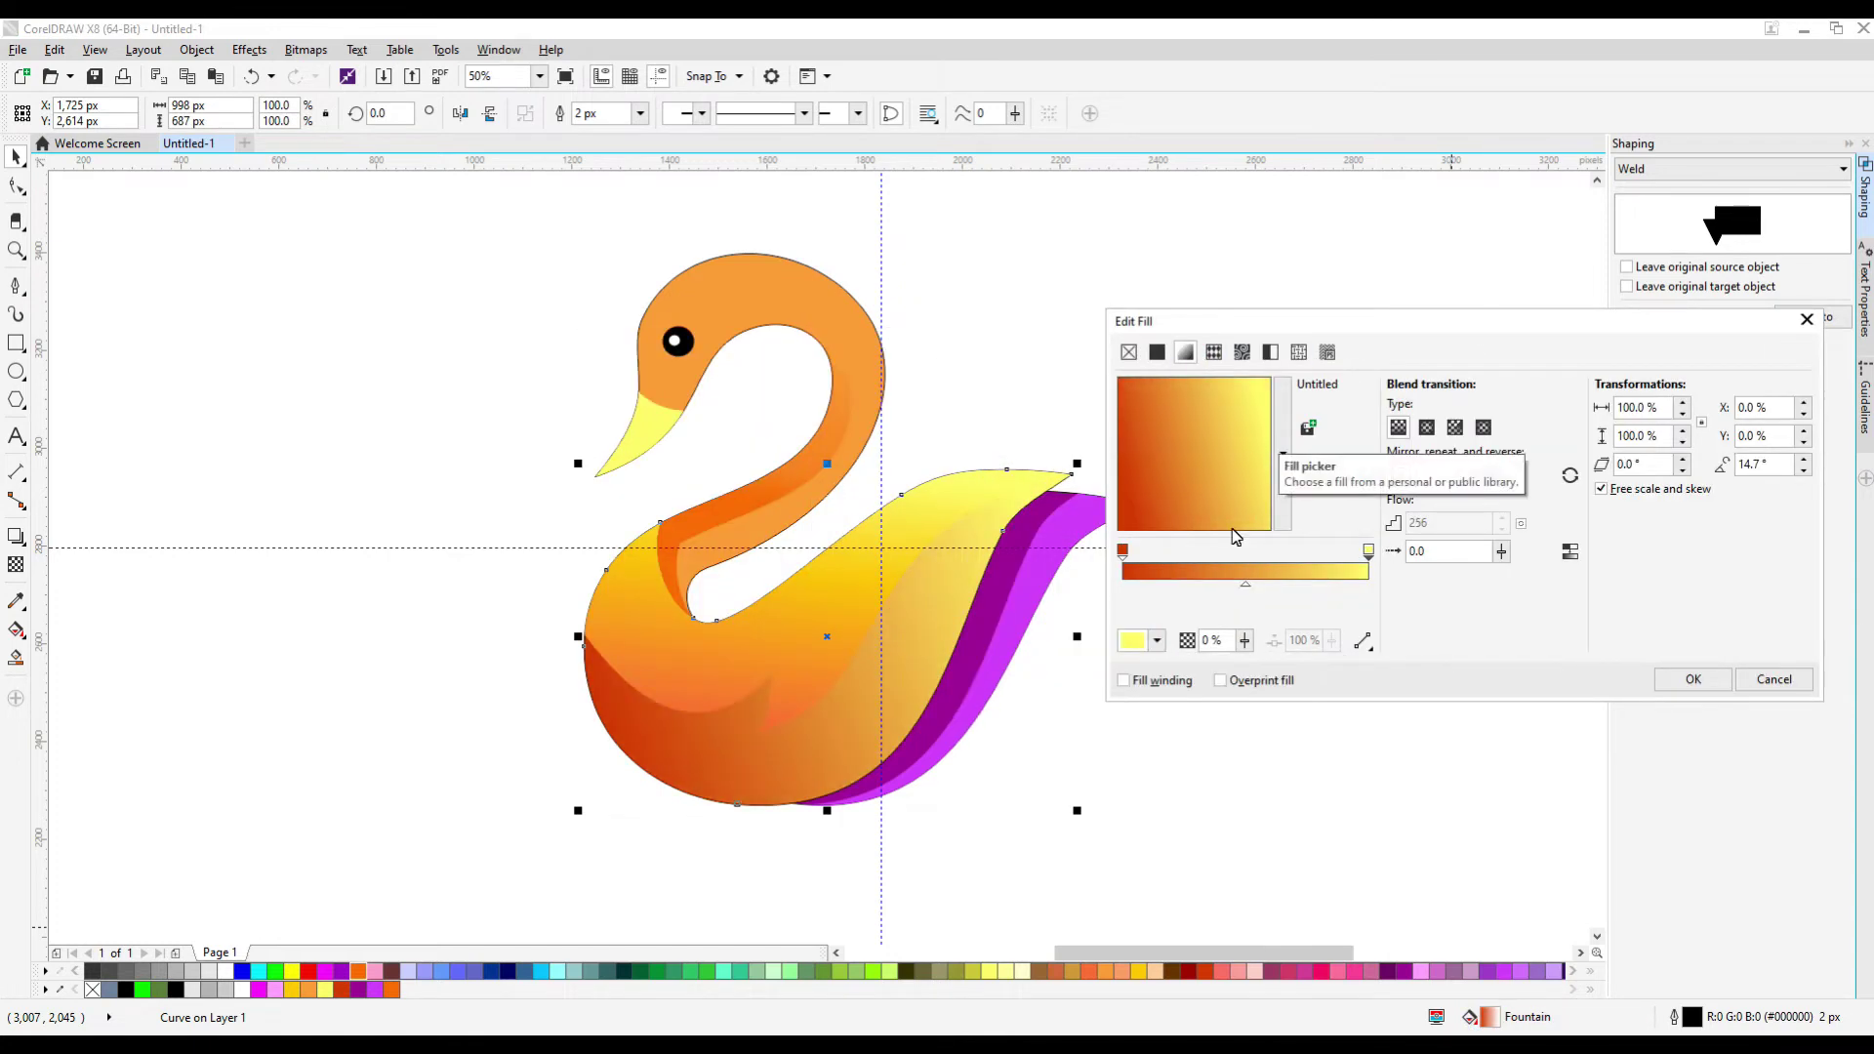
Try extra light yellow stops in the lower body's gradient, remove them, and rotate the gradient to about 334.7°
{"action": "double_click", "coordinate": [1360, 556]}
{"action": "left_click_drag", "start_coordinate": [1361, 556], "coordinate": [1323, 563]}
{"action": "left_click_drag", "start_coordinate": [1242, 510], "coordinate": [1266, 483]}
{"action": "double_click", "coordinate": [1317, 552]}
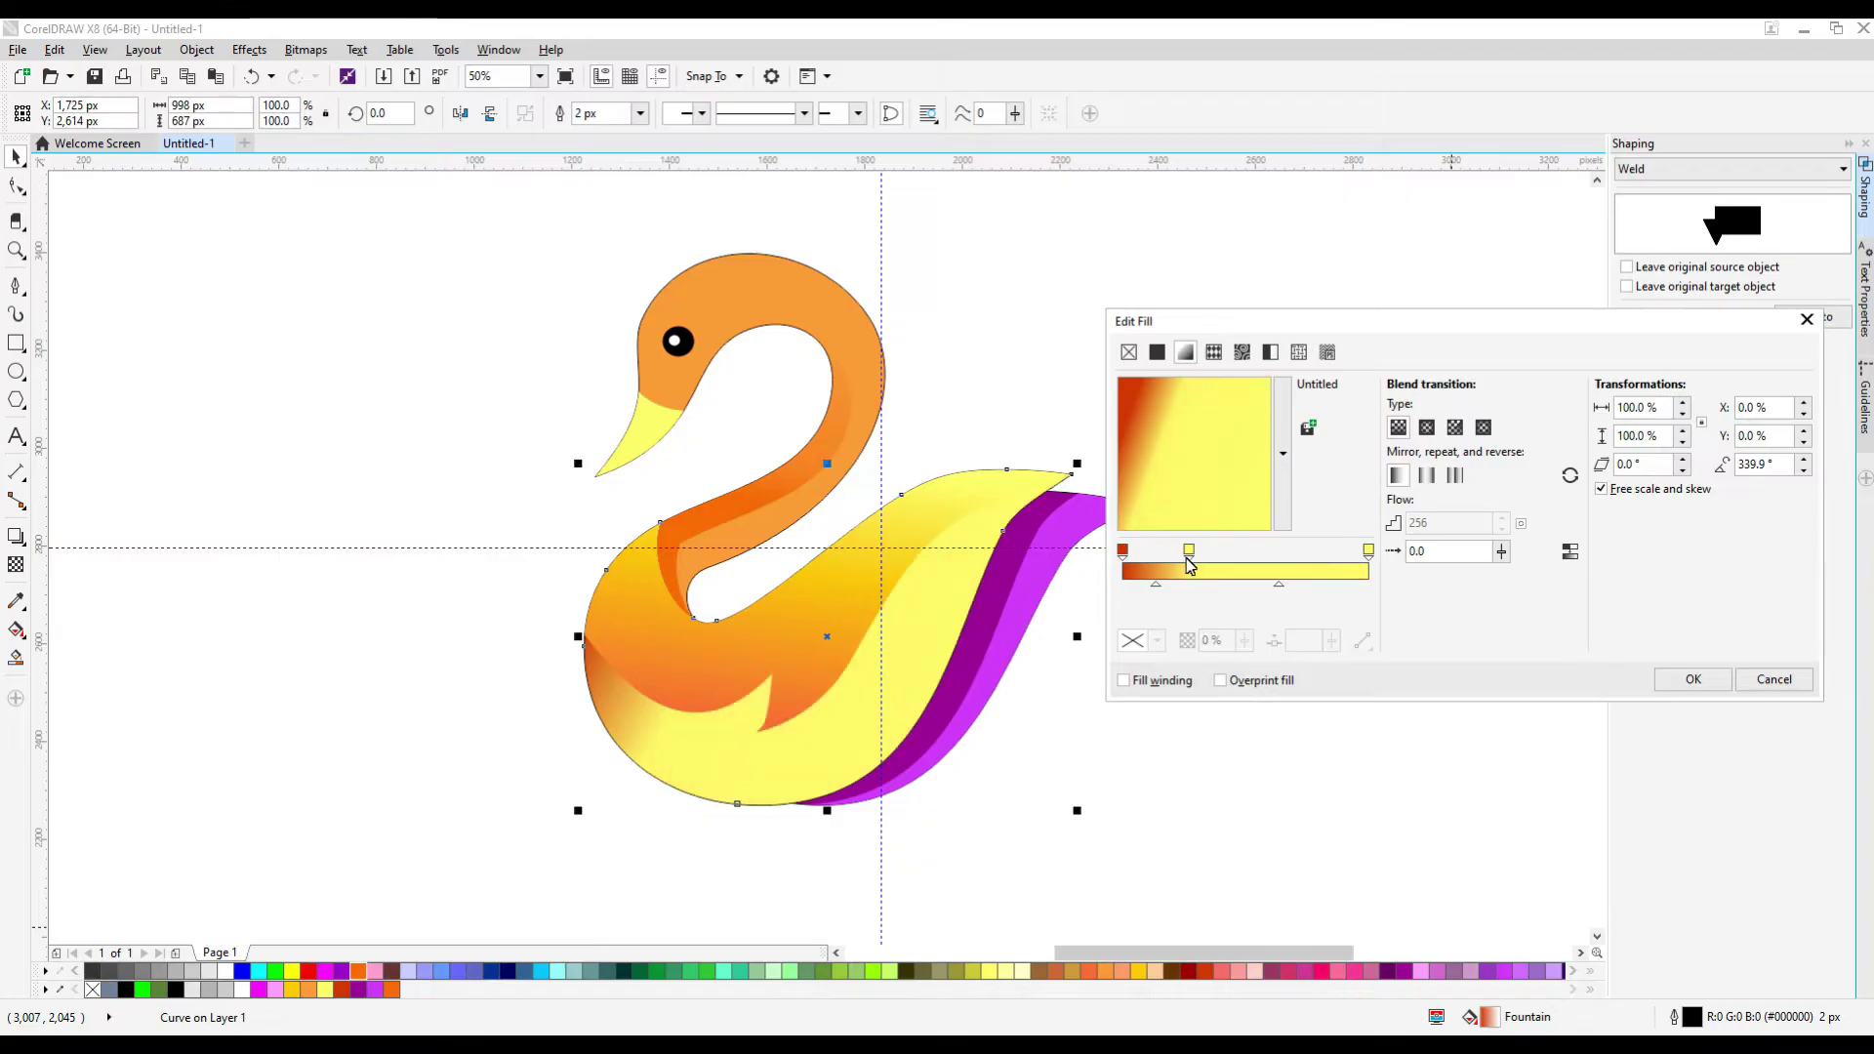
{"action": "double_click", "coordinate": [1189, 552]}
{"action": "mouse_move", "coordinate": [1238, 500]}
{"action": "left_mouse_down"}
{"action": "mouse_move", "coordinate": [1256, 444]}
{"action": "mouse_move", "coordinate": [1248, 485]}
{"action": "left_mouse_up"}
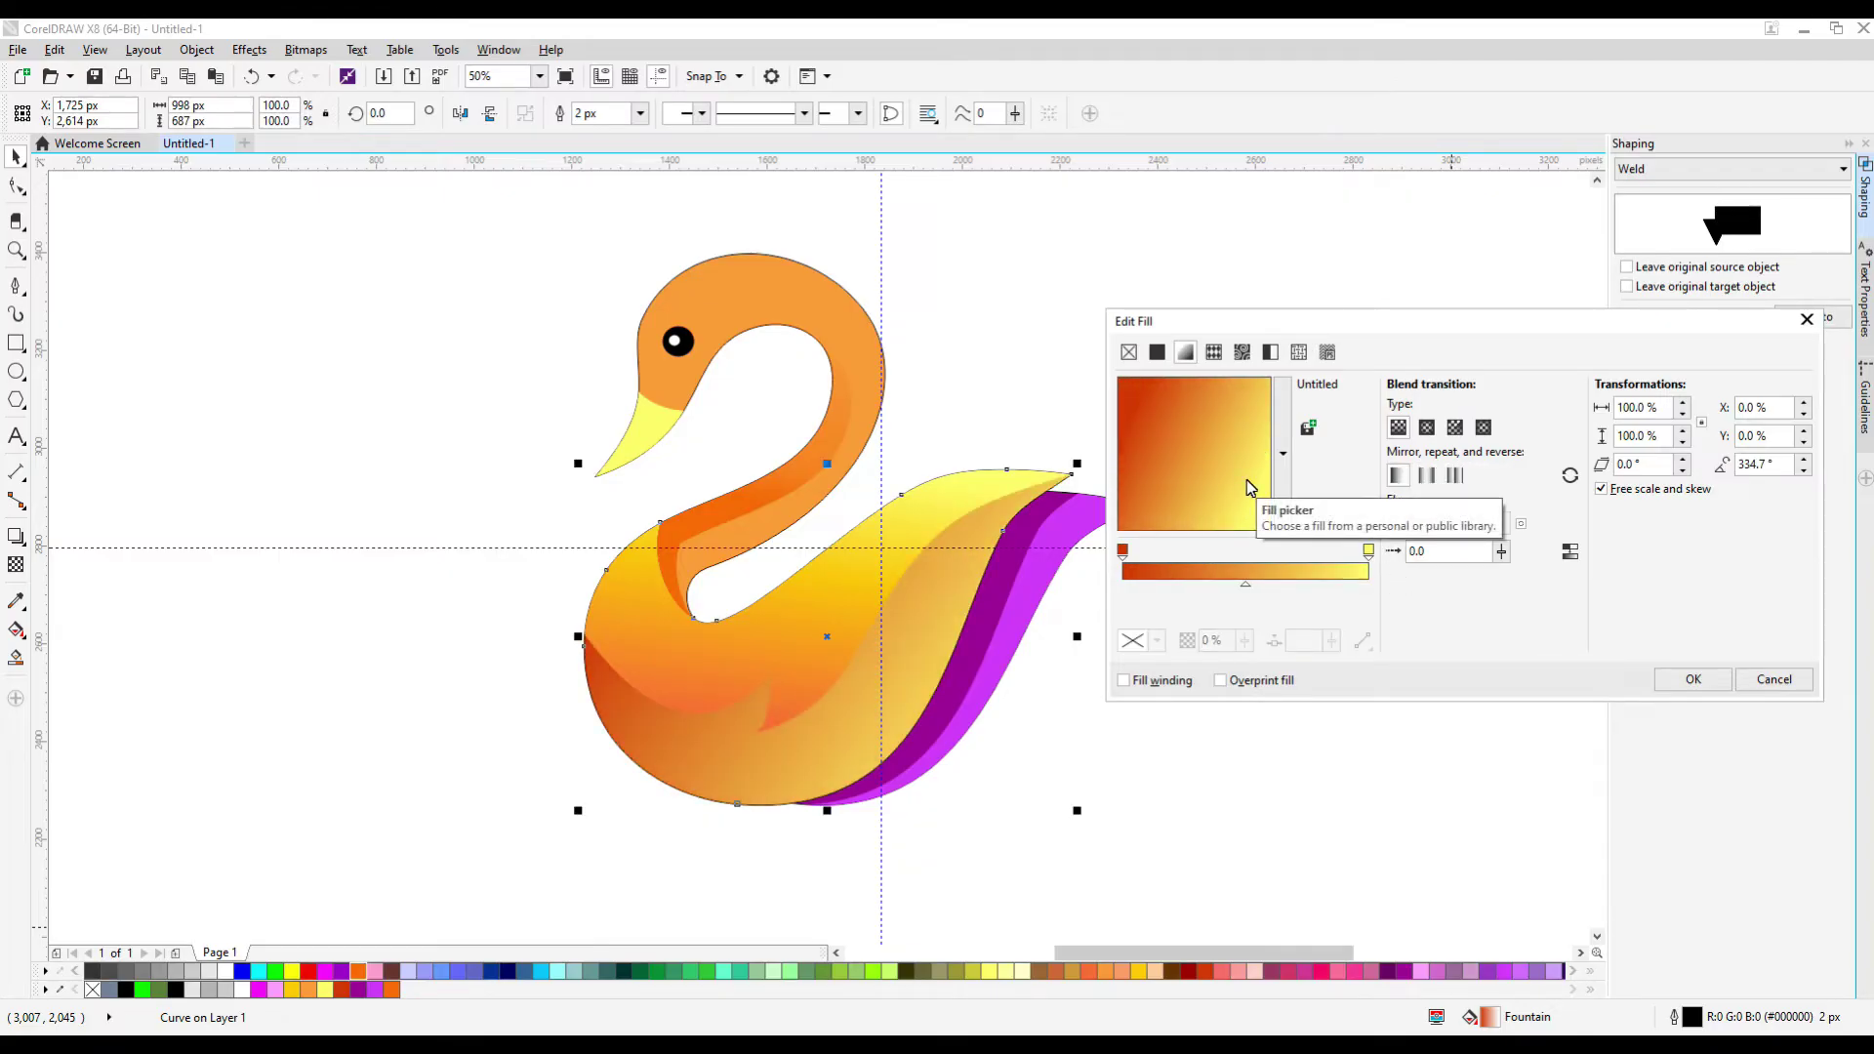
Change the start color of the lower body's gradient to orange #FF6600
{"action": "left_click", "coordinate": [1122, 552]}
{"action": "left_click", "coordinate": [1156, 640]}
{"action": "left_click", "coordinate": [1194, 691]}
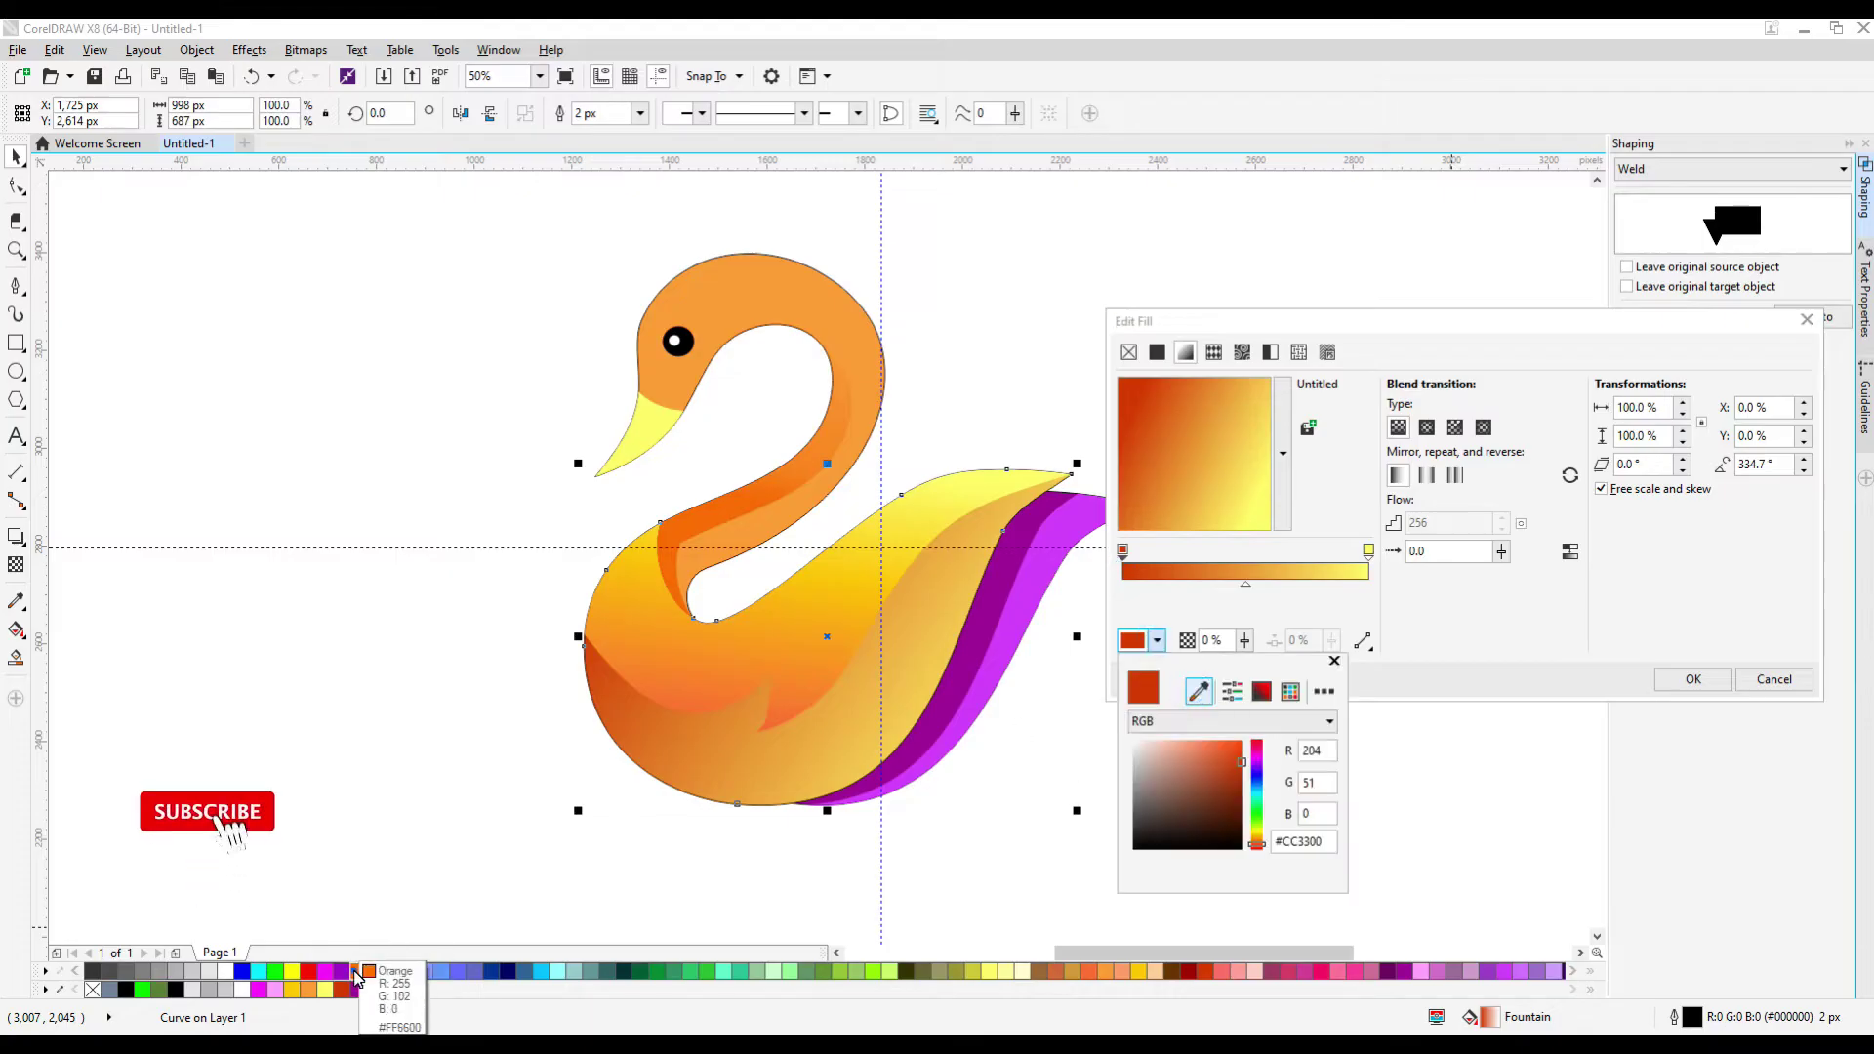
{"action": "left_click", "coordinate": [358, 972]}
{"action": "left_click", "coordinate": [1130, 571]}
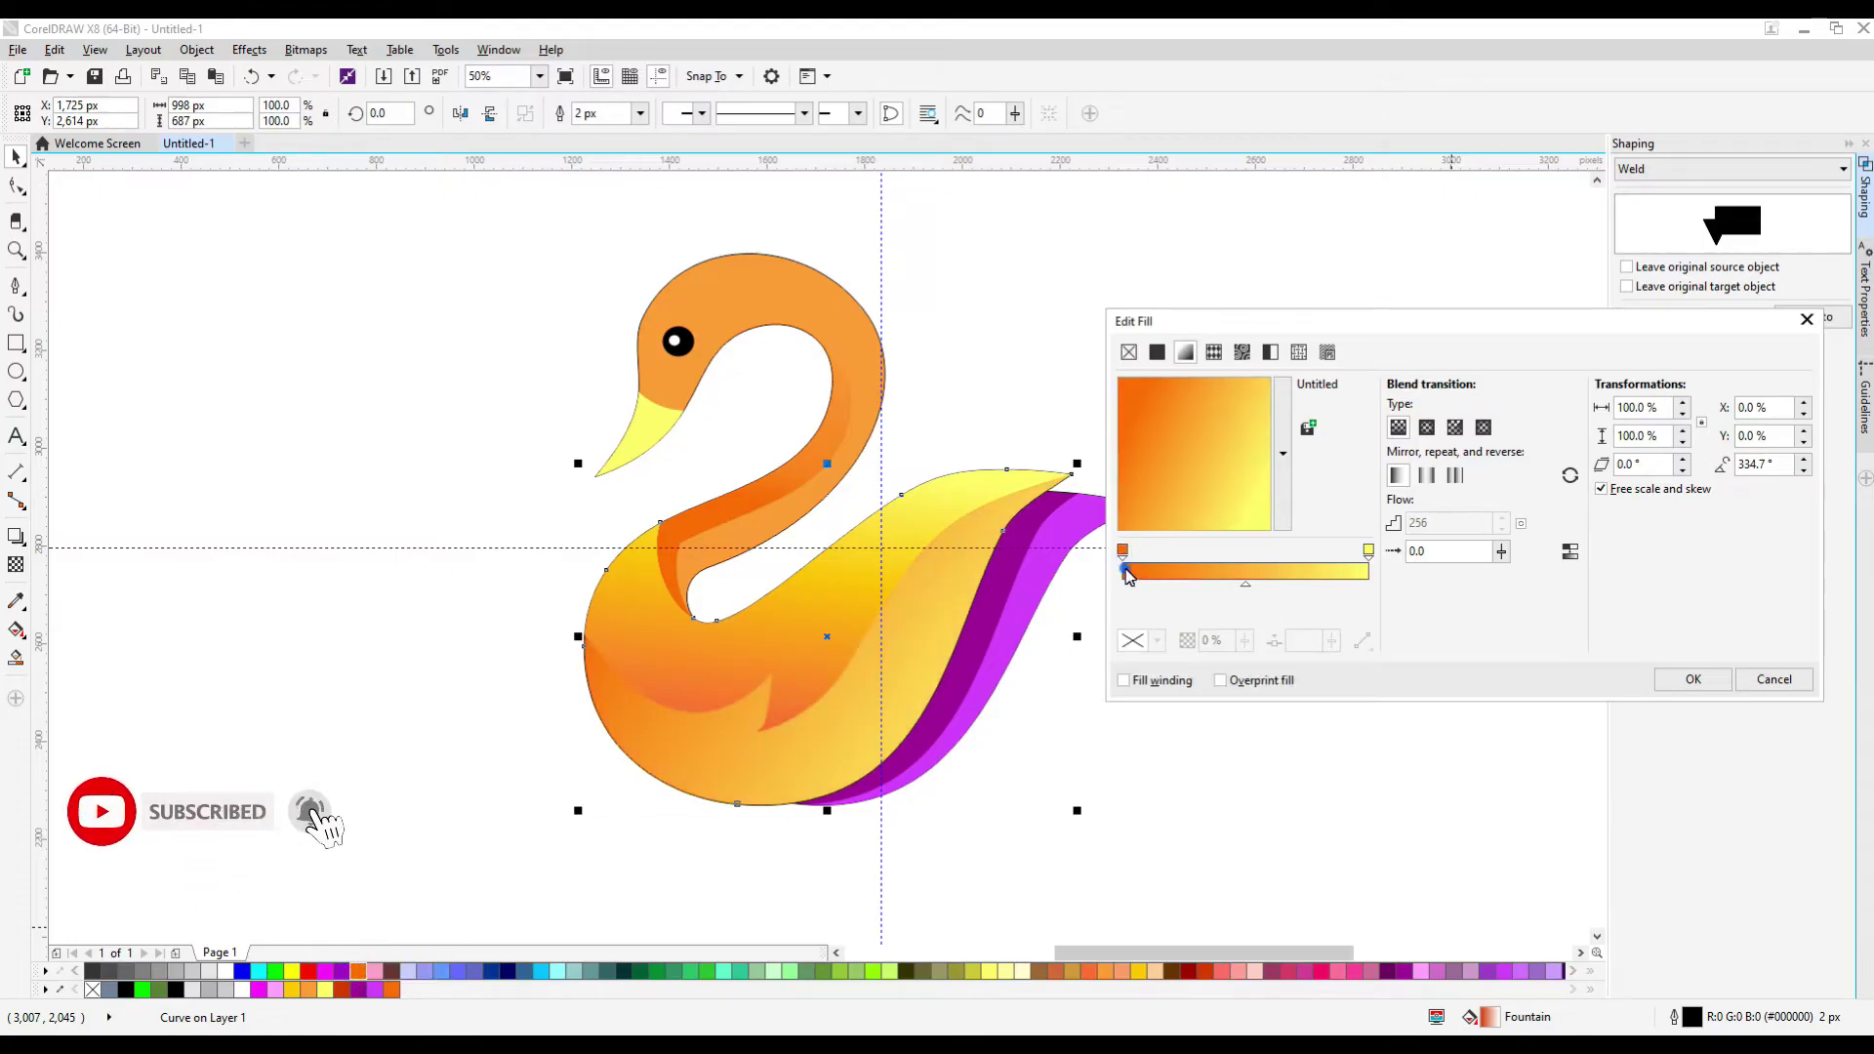
Add an orange stop at 28% to the lower body's gradient and apply the fill
{"action": "double_click", "coordinate": [1201, 570]}
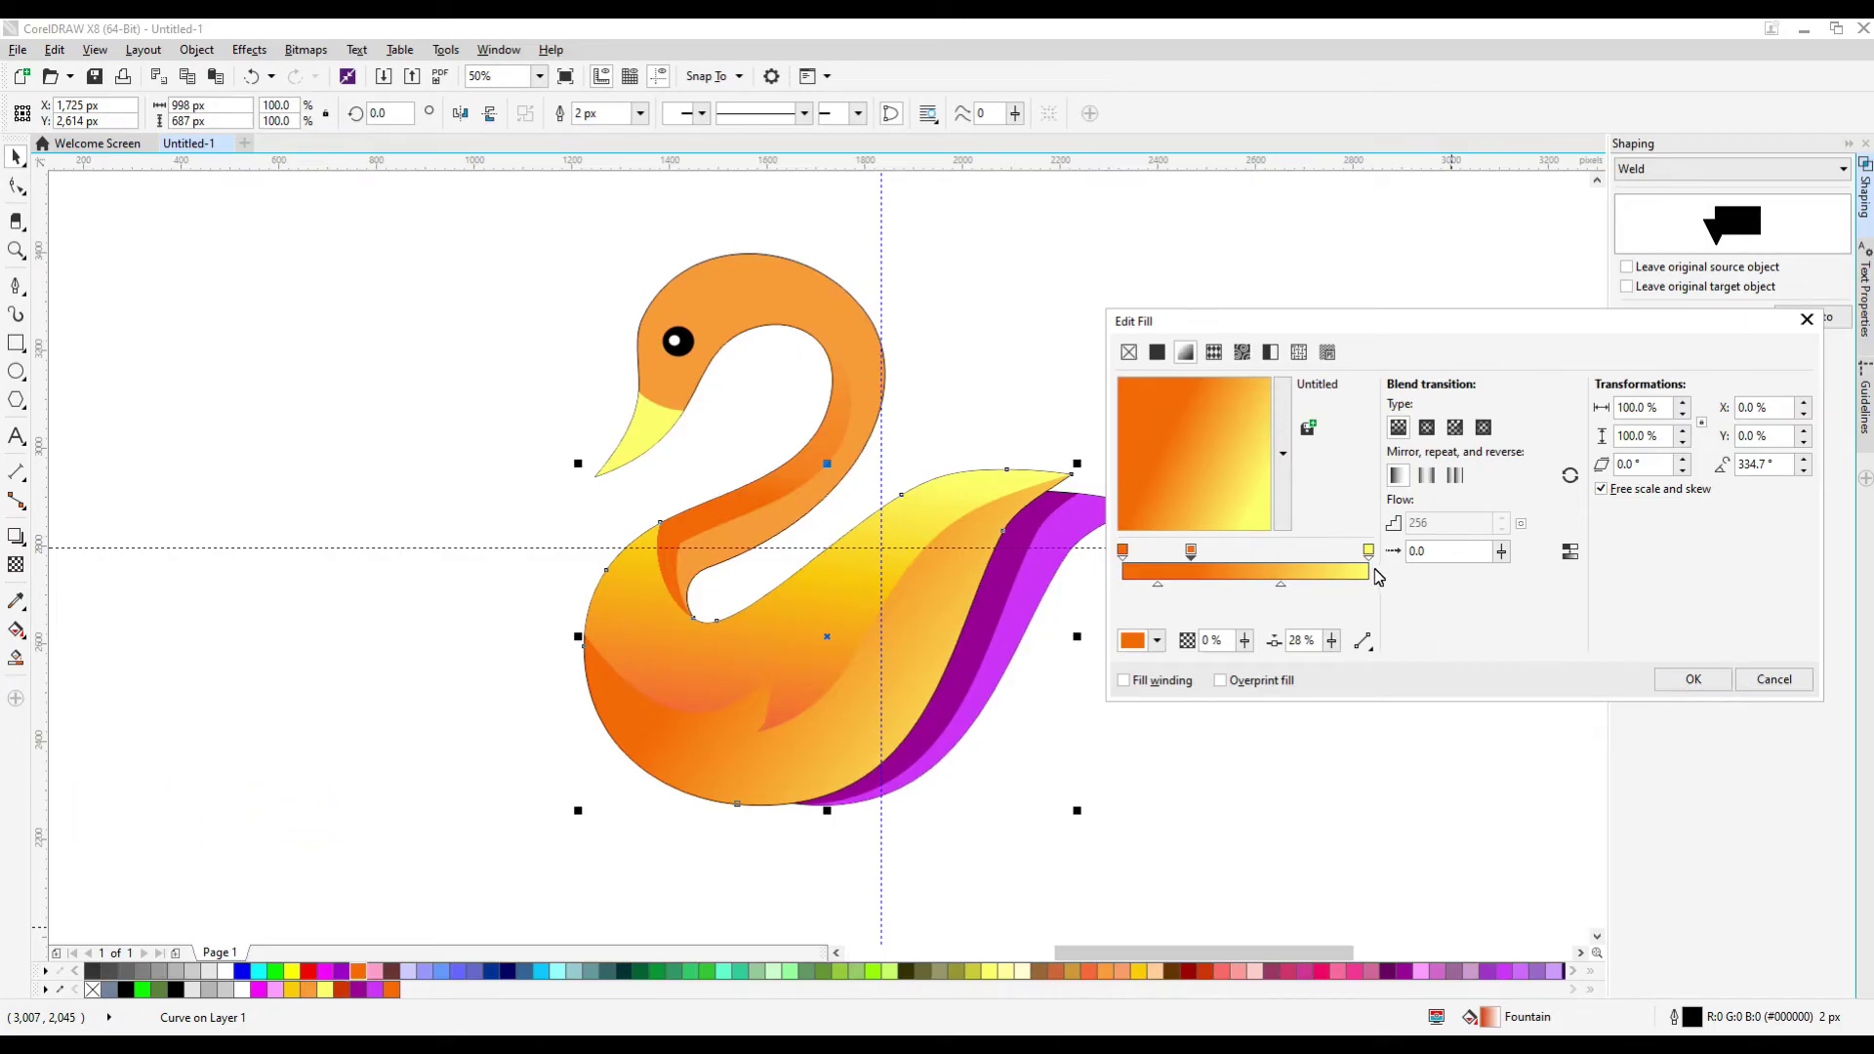
{"action": "left_click", "coordinate": [1677, 682]}
Flip the upper body's gradient so it runs from orange along the upper edge to yellow along the lower edge
{"action": "left_click", "coordinate": [823, 566]}
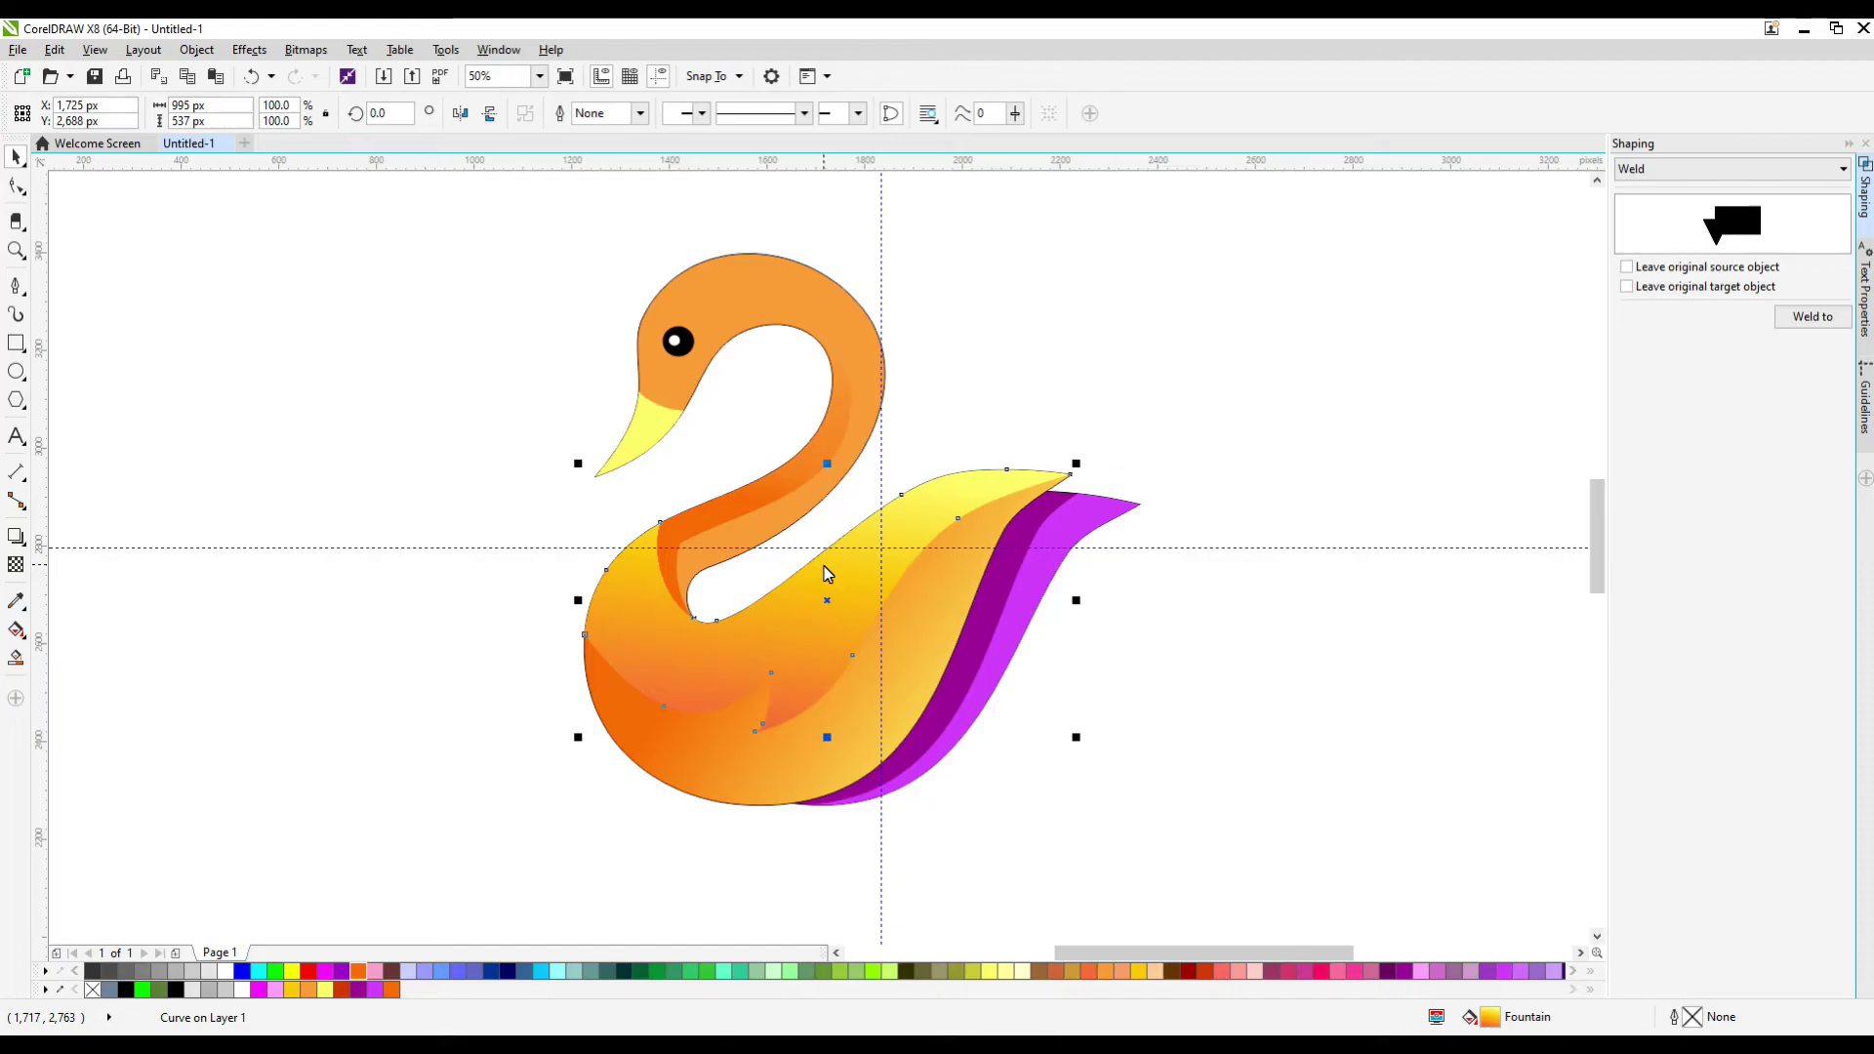
{"action": "double_click", "coordinate": [1491, 1019]}
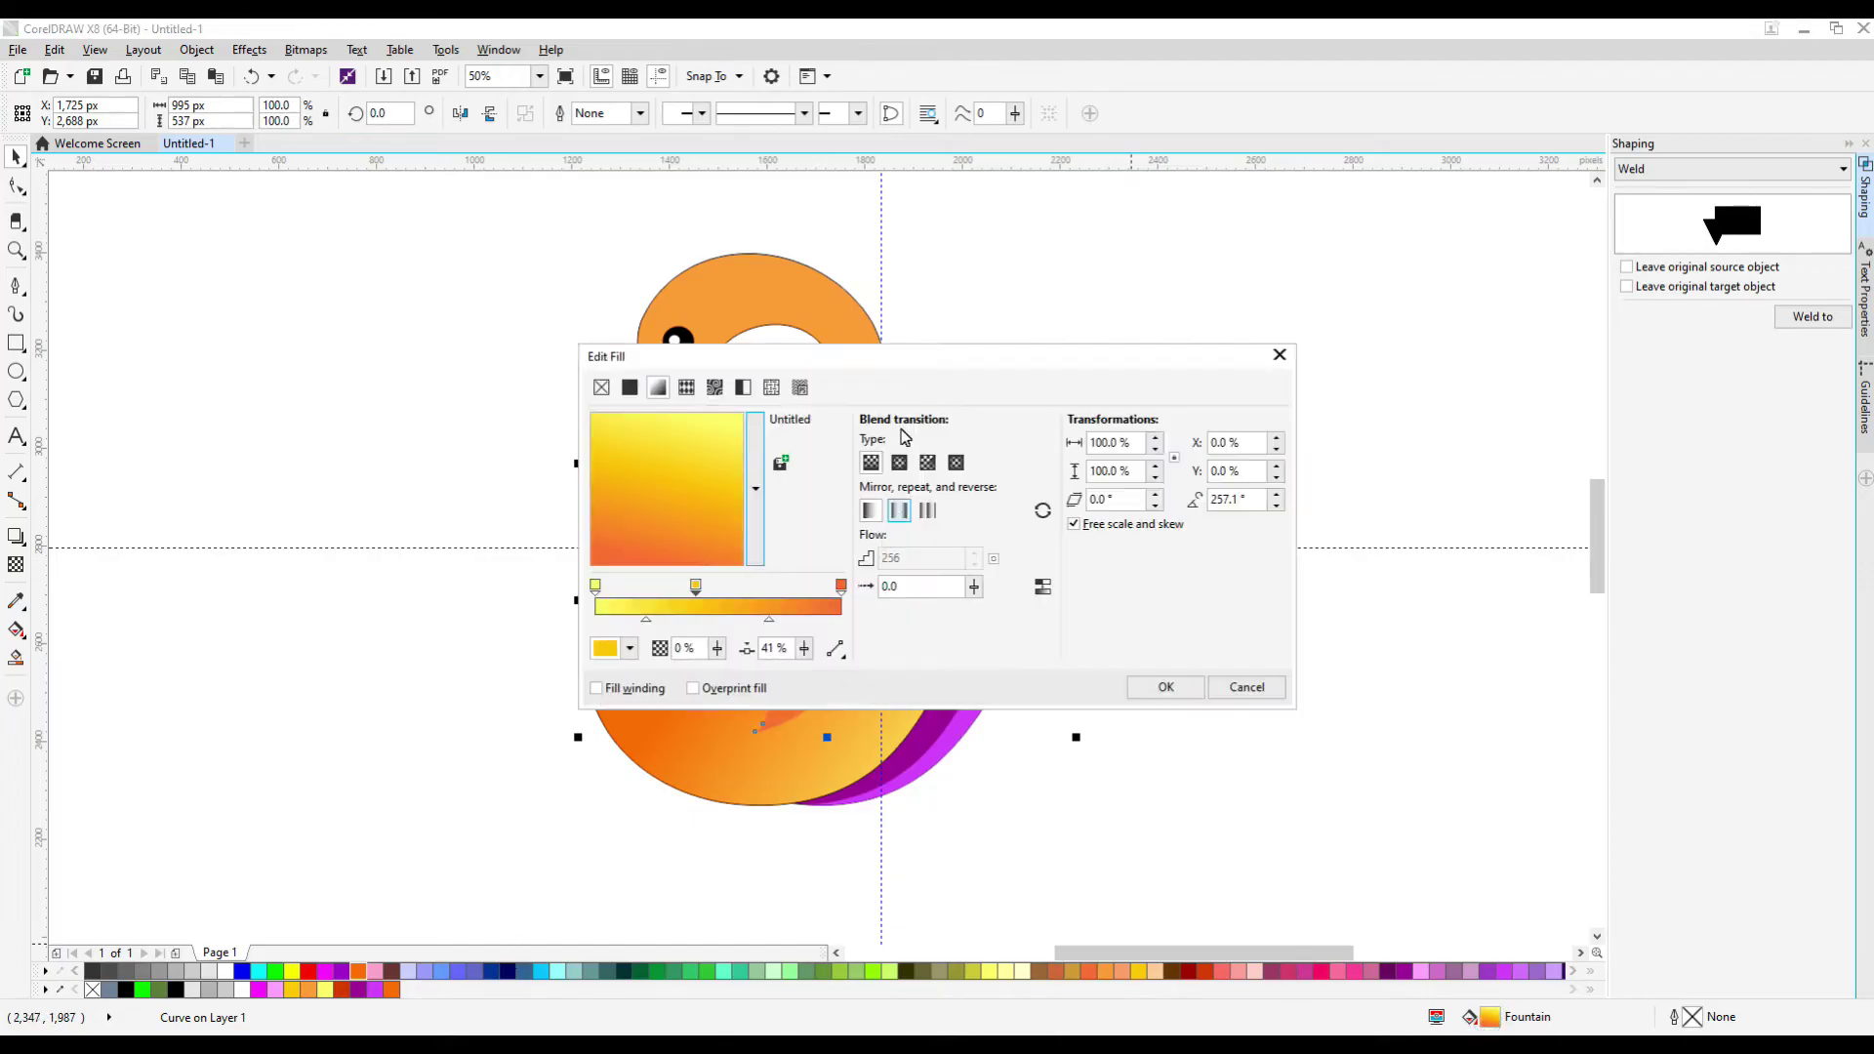
{"action": "mouse_move", "coordinate": [1105, 450]}
{"action": "left_mouse_down"}
{"action": "mouse_move", "coordinate": [1103, 543]}
{"action": "mouse_move", "coordinate": [1039, 447]}
{"action": "mouse_move", "coordinate": [1086, 465]}
{"action": "mouse_move", "coordinate": [1121, 451]}
{"action": "mouse_move", "coordinate": [1088, 451]}
{"action": "left_mouse_up"}
{"action": "left_click", "coordinate": [1601, 690]}
{"action": "left_click", "coordinate": [1287, 734]}
{"action": "scroll", "coordinate": [1123, 695], "scroll_direction": "down", "scroll_amount": 2}
{"action": "scroll", "coordinate": [1063, 687], "scroll_direction": "up", "scroll_amount": 2}
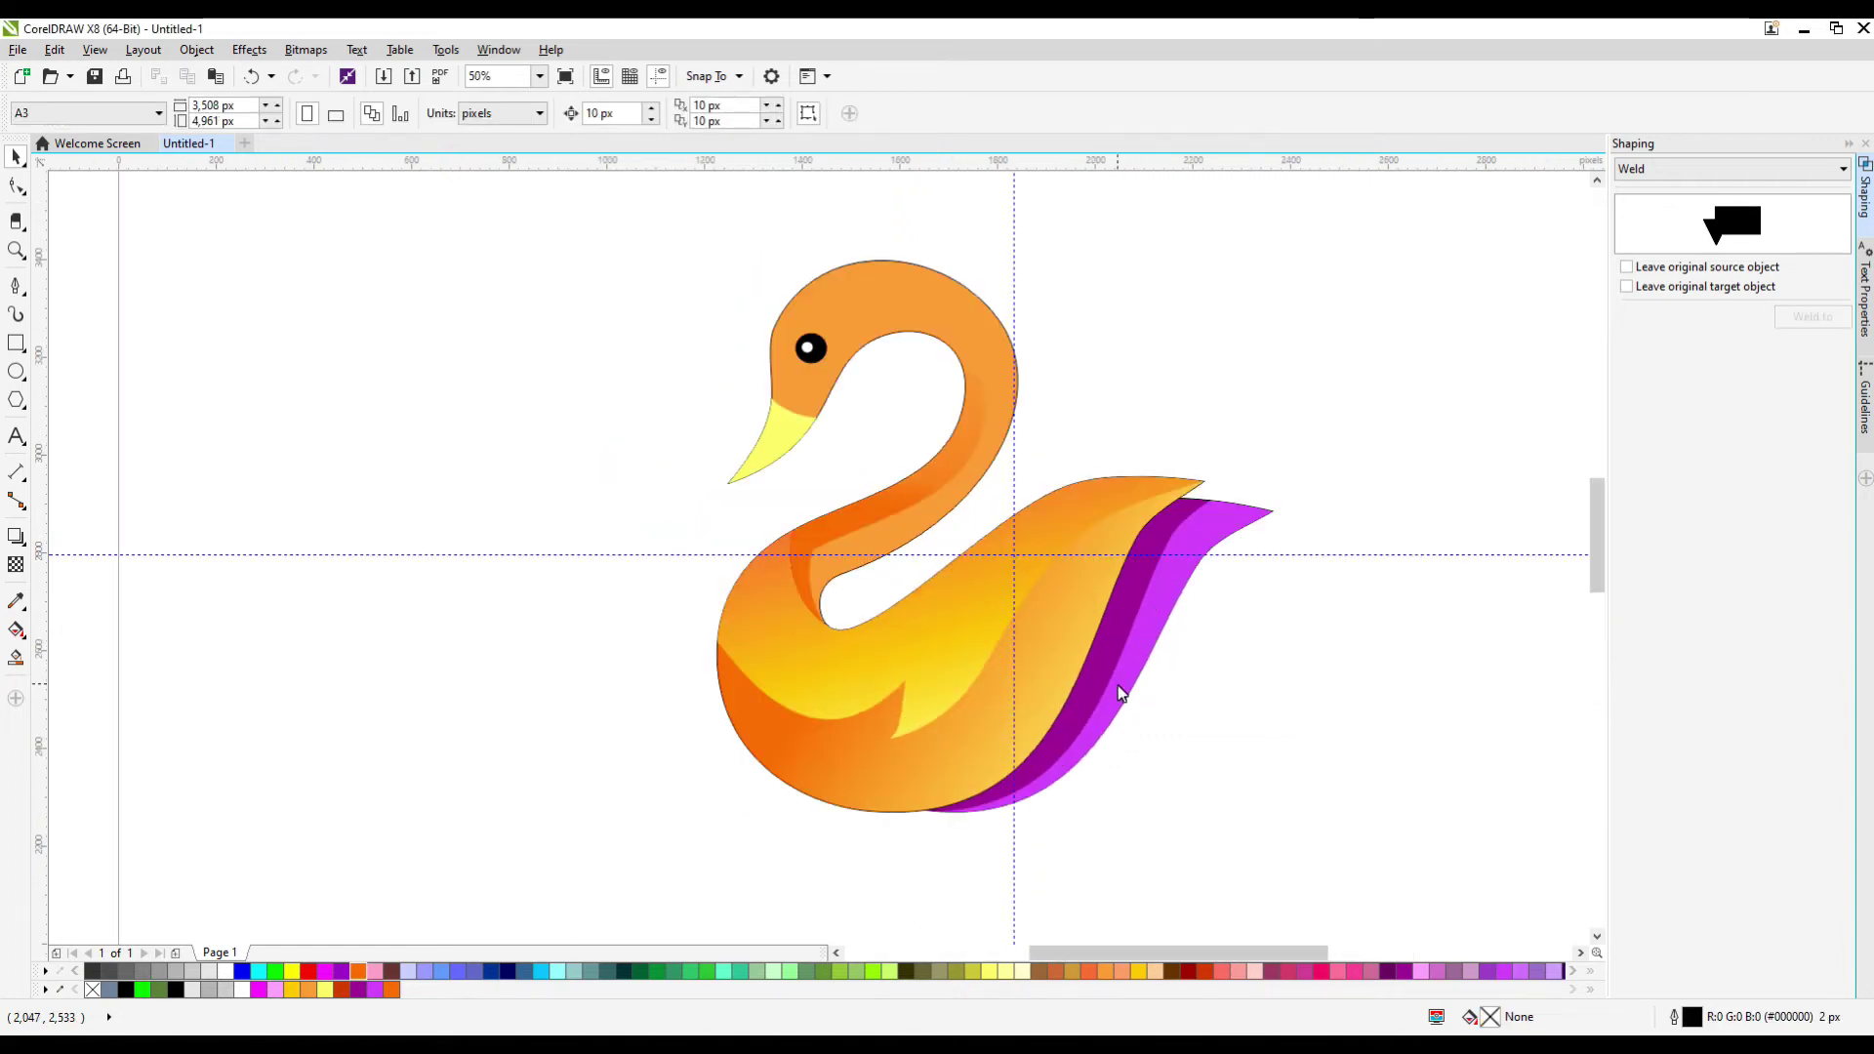
Fill the dark purple tail shape behind the wing with orange #FF6600
{"action": "scroll", "coordinate": [1135, 666], "scroll_direction": "up", "scroll_amount": 2}
{"action": "left_click", "coordinate": [1120, 627]}
{"action": "scroll", "coordinate": [1121, 628], "scroll_direction": "down", "scroll_amount": 2}
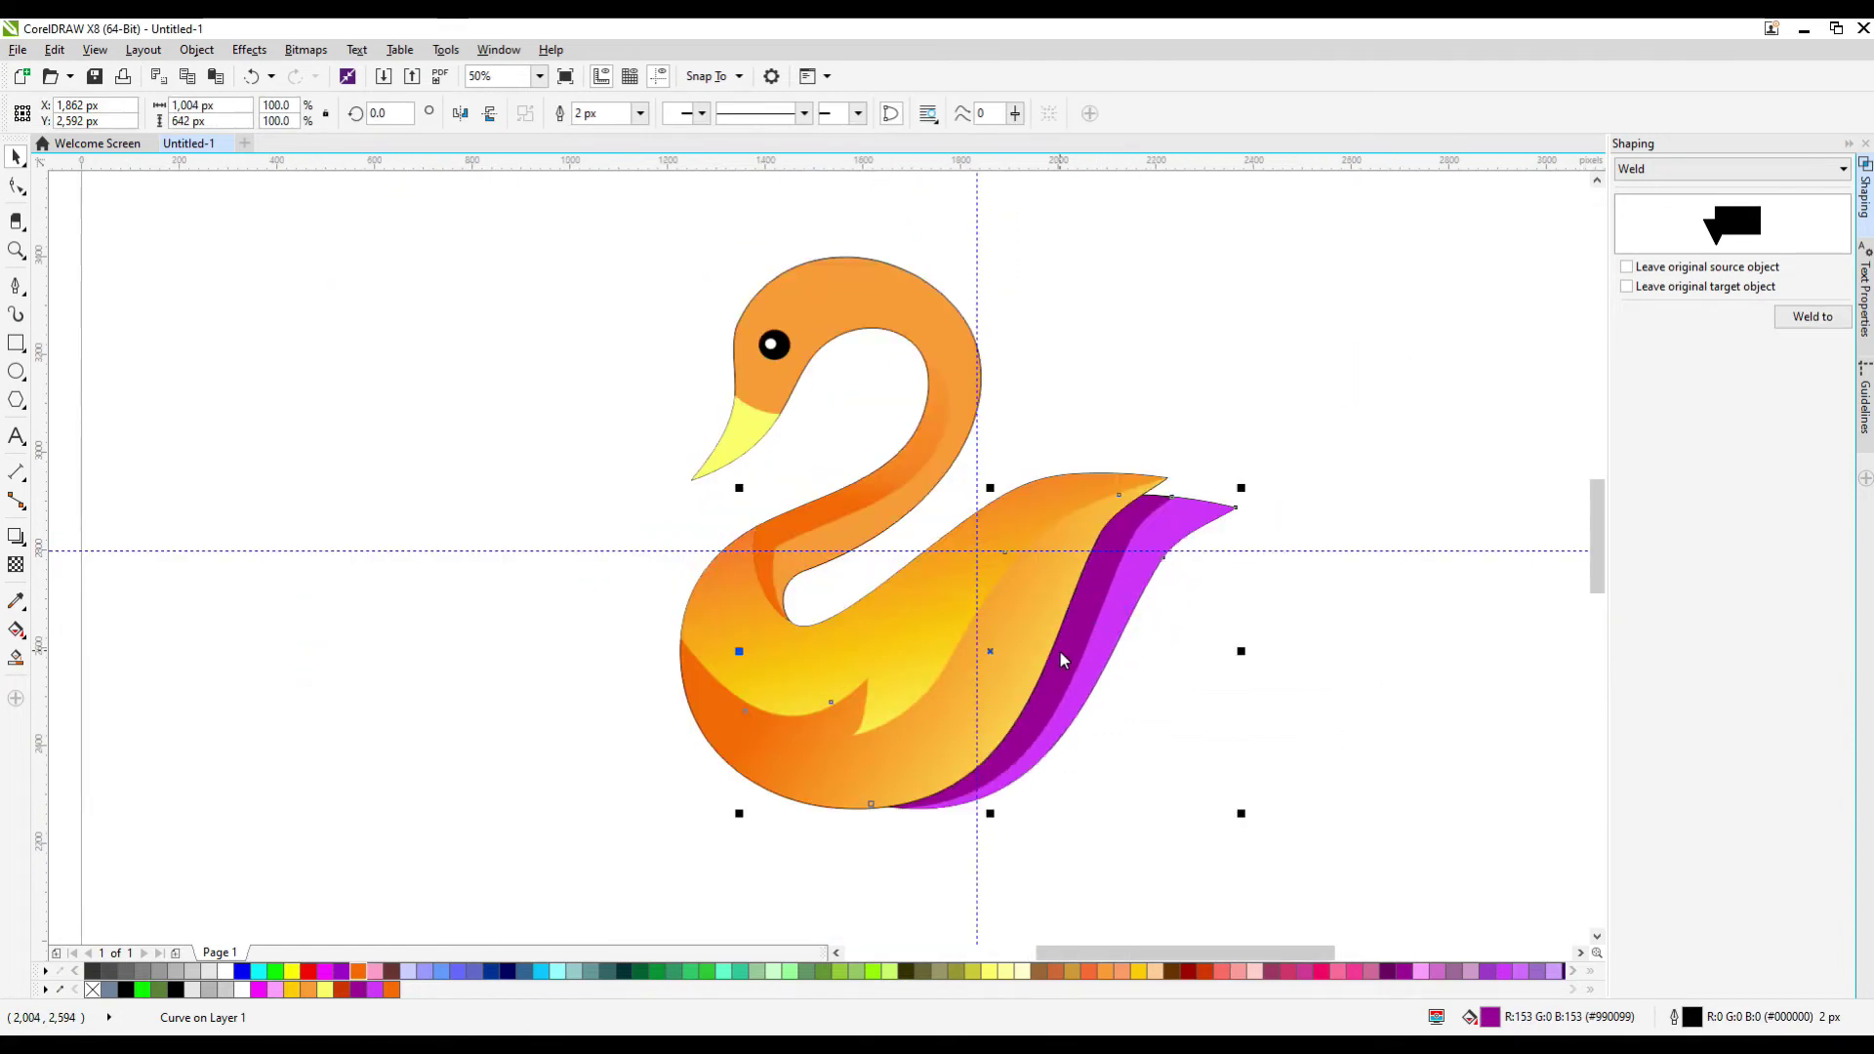
{"action": "left_click", "coordinate": [358, 972]}
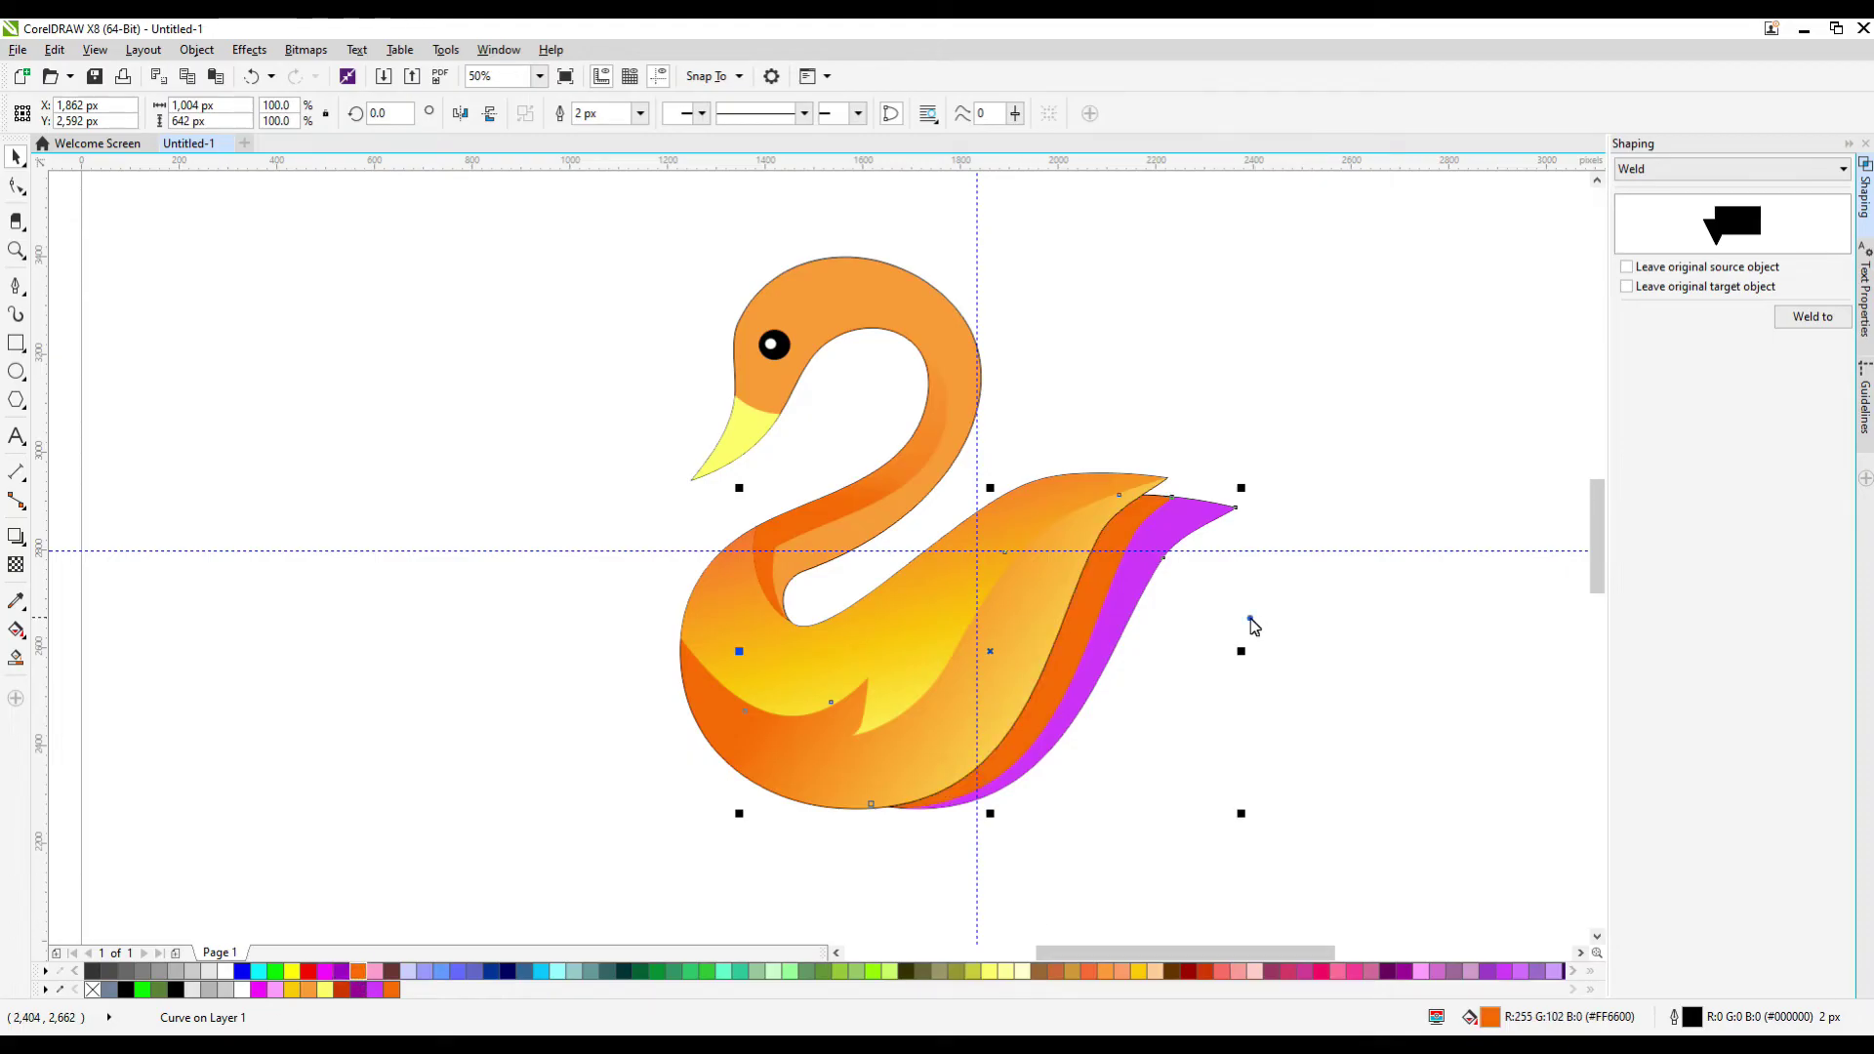
Recolor the light purple outer feather orange and adjust its fill to the lighter orange #F5883F
{"action": "left_click", "coordinate": [1169, 545]}
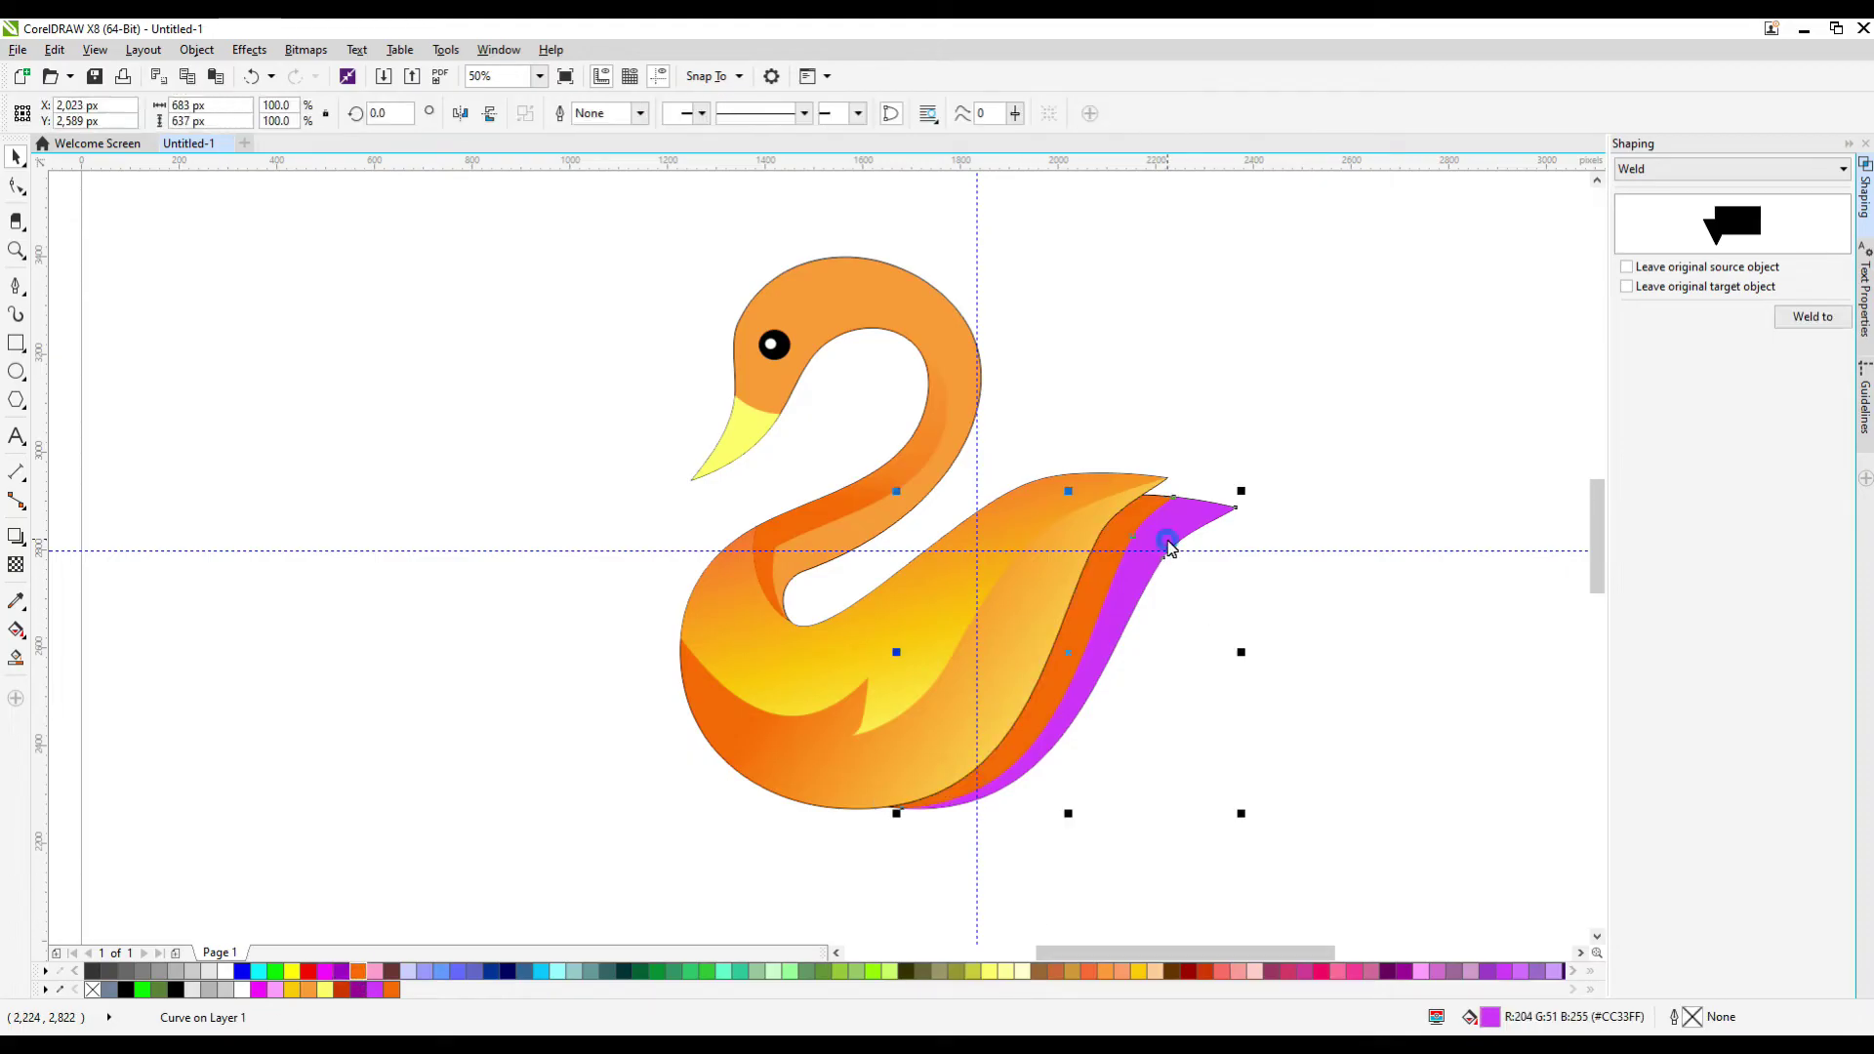
{"action": "left_click", "coordinate": [391, 990]}
{"action": "key", "text": "shift+F11"}
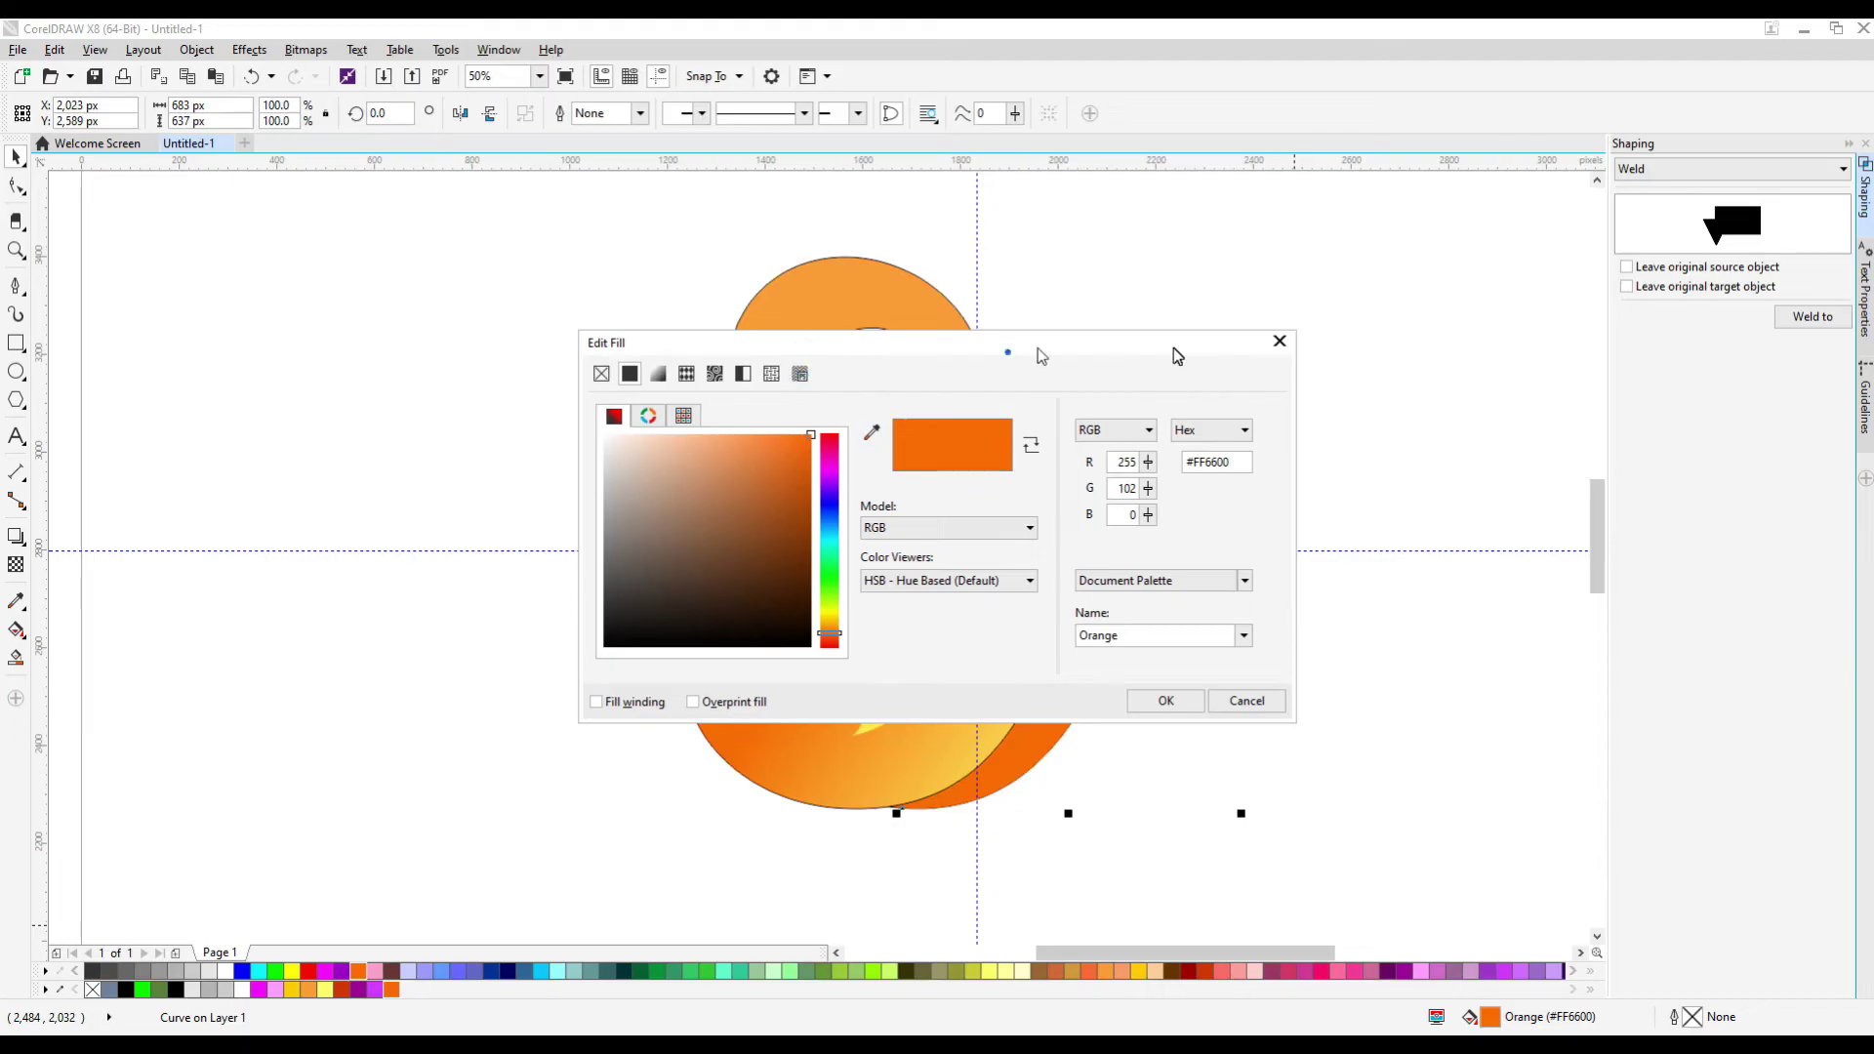
{"action": "left_click_drag", "start_coordinate": [1173, 347], "coordinate": [1864, 406]}
{"action": "mouse_move", "coordinate": [1515, 513]}
{"action": "left_mouse_down"}
{"action": "mouse_move", "coordinate": [1433, 524]}
{"action": "mouse_move", "coordinate": [1415, 506]}
{"action": "mouse_move", "coordinate": [1479, 502]}
{"action": "left_mouse_up"}
{"action": "left_click_drag", "start_coordinate": [1572, 402], "coordinate": [1414, 399]}
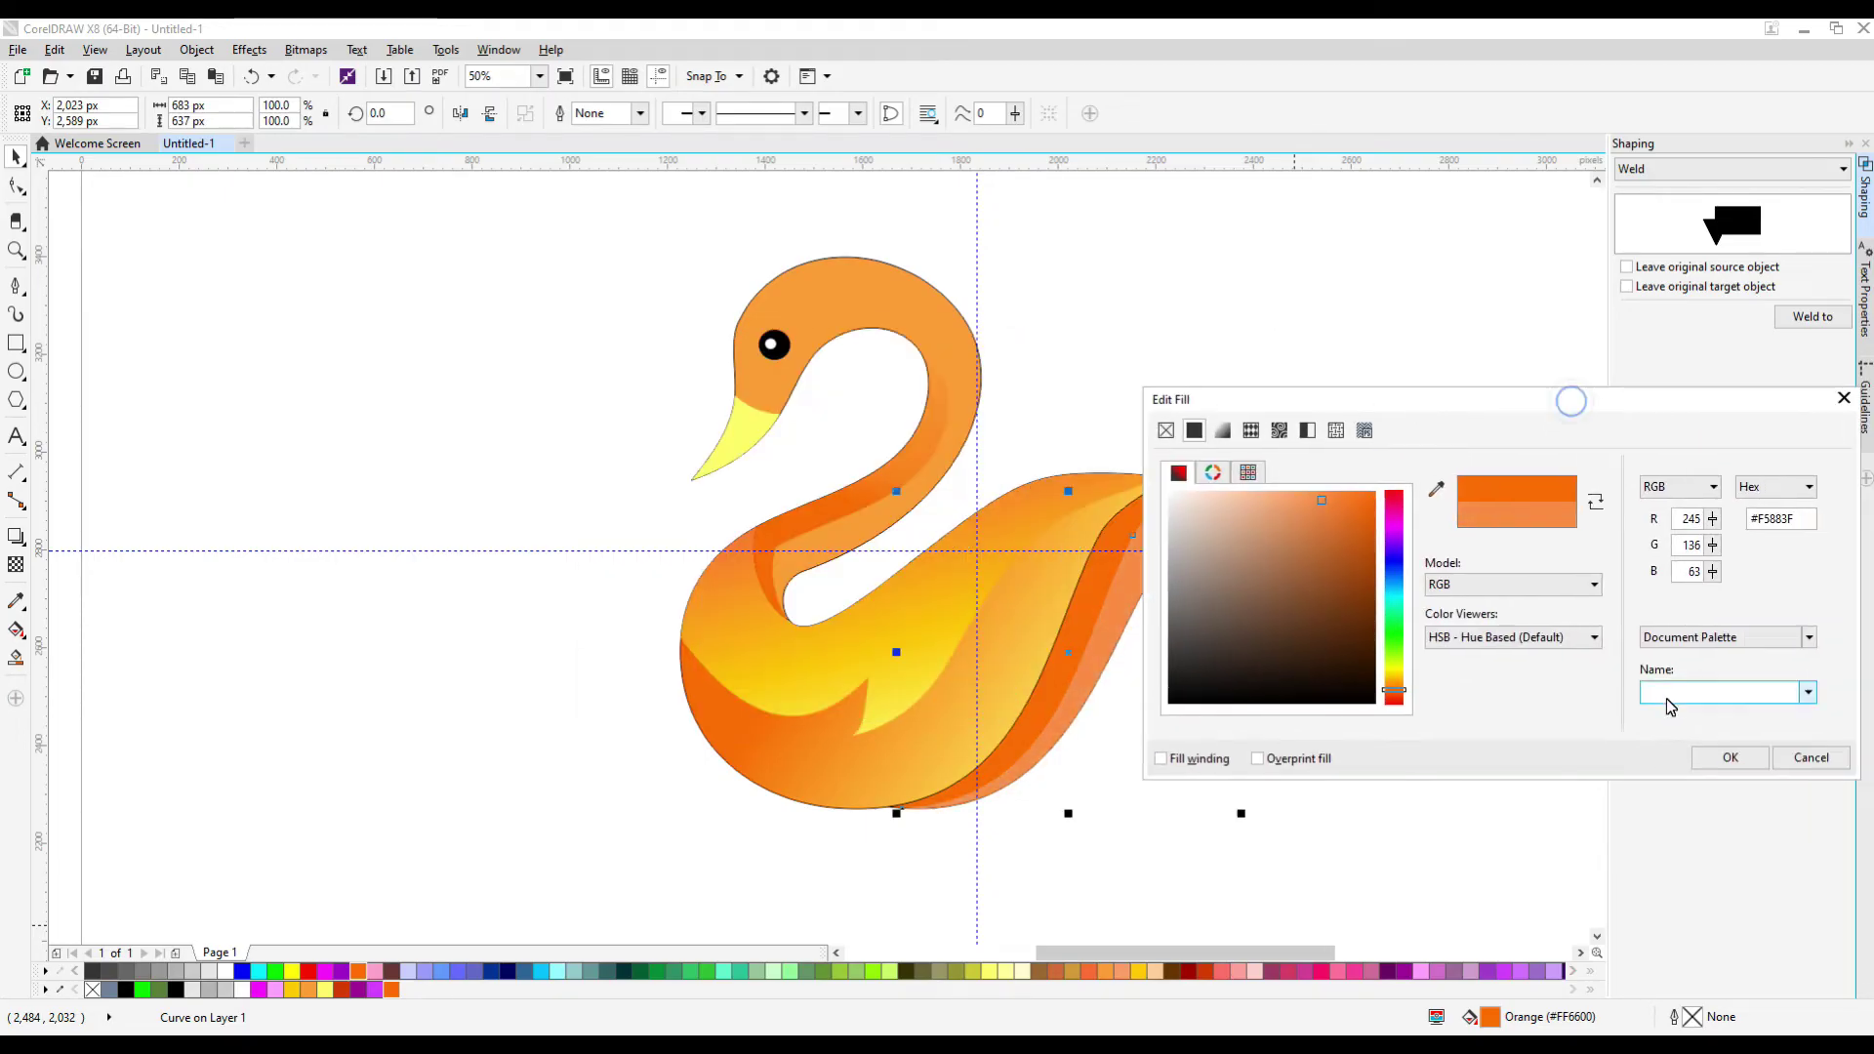
{"action": "left_click", "coordinate": [1729, 758]}
Give the outer feather a linear fountain fill from #F5883F to light yellow #FFFF66, rotated to about 336.8°
{"action": "scroll", "coordinate": [1289, 625], "scroll_direction": "up", "scroll_amount": 2}
{"action": "double_click", "coordinate": [1491, 1017]}
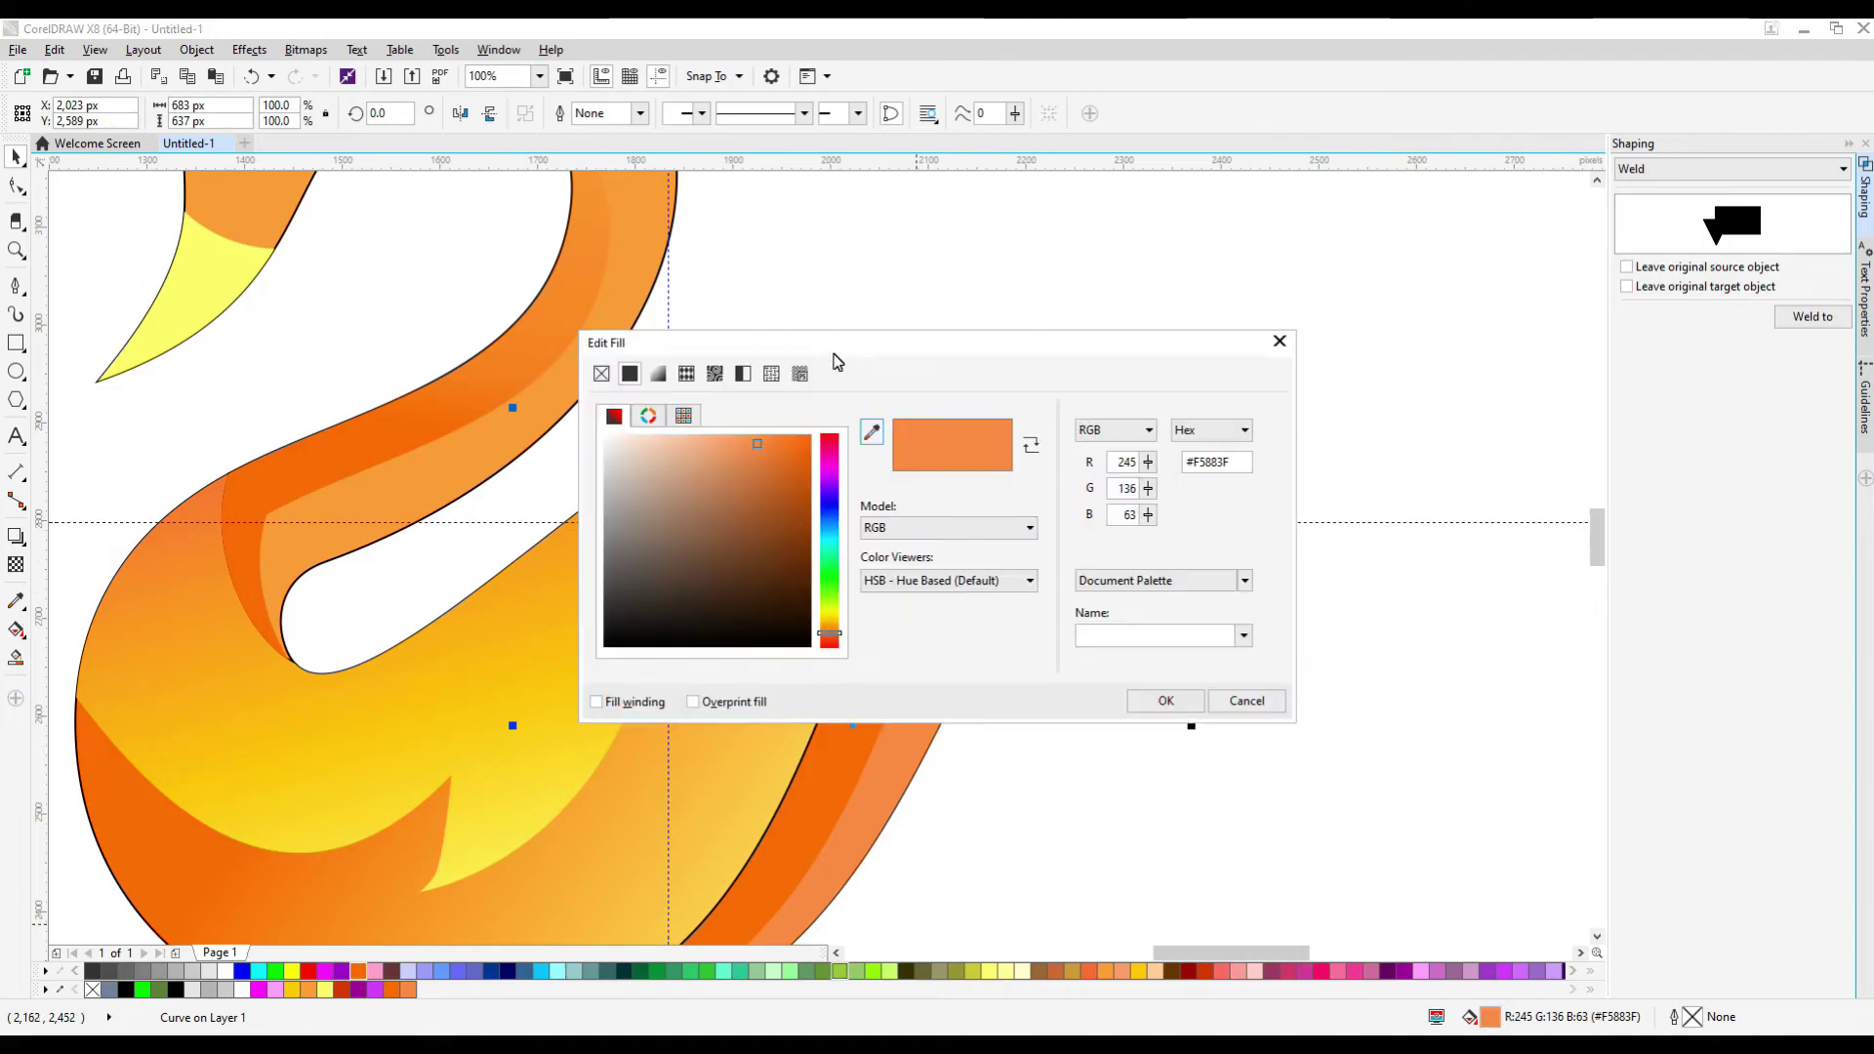
{"action": "left_click_drag", "start_coordinate": [830, 338], "coordinate": [1406, 385]}
{"action": "left_click", "coordinate": [1230, 421]}
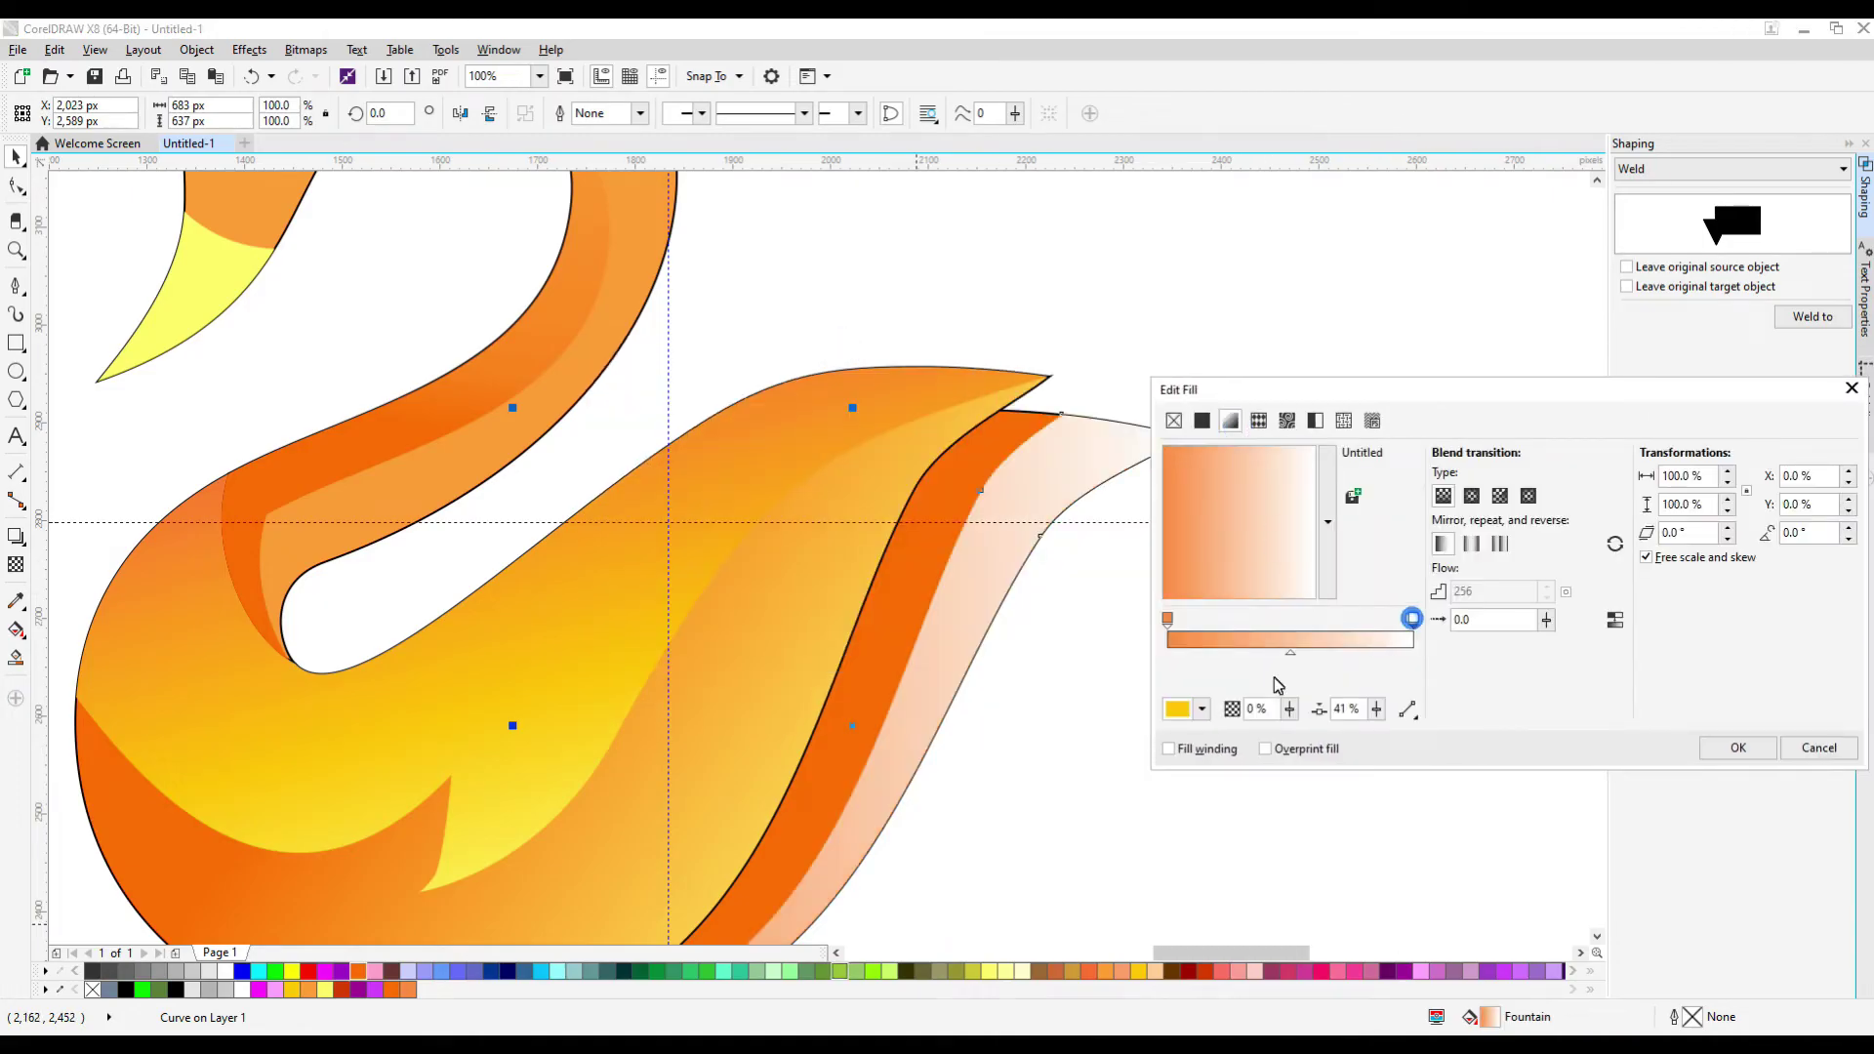
{"action": "left_click", "coordinate": [1201, 709]}
{"action": "left_click", "coordinate": [319, 990]}
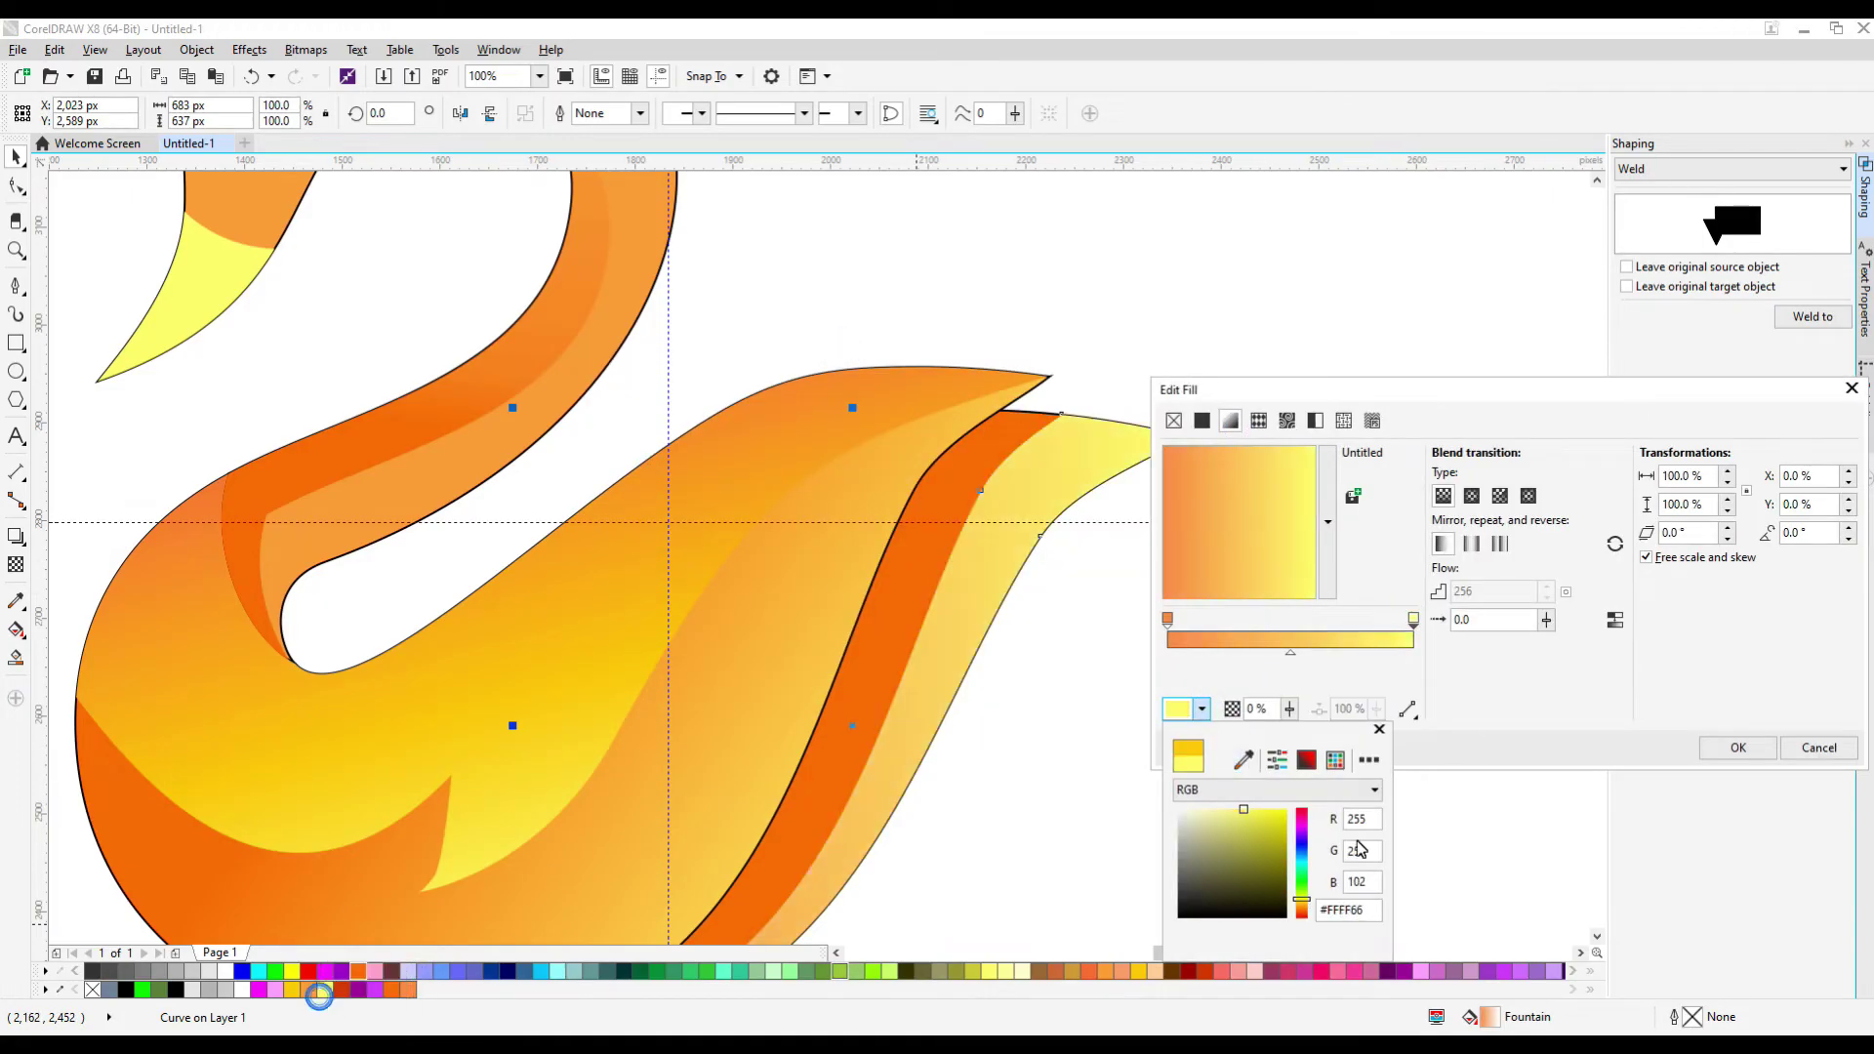
{"action": "left_click", "coordinate": [1764, 750]}
{"action": "left_click_drag", "start_coordinate": [1255, 564], "coordinate": [1271, 546]}
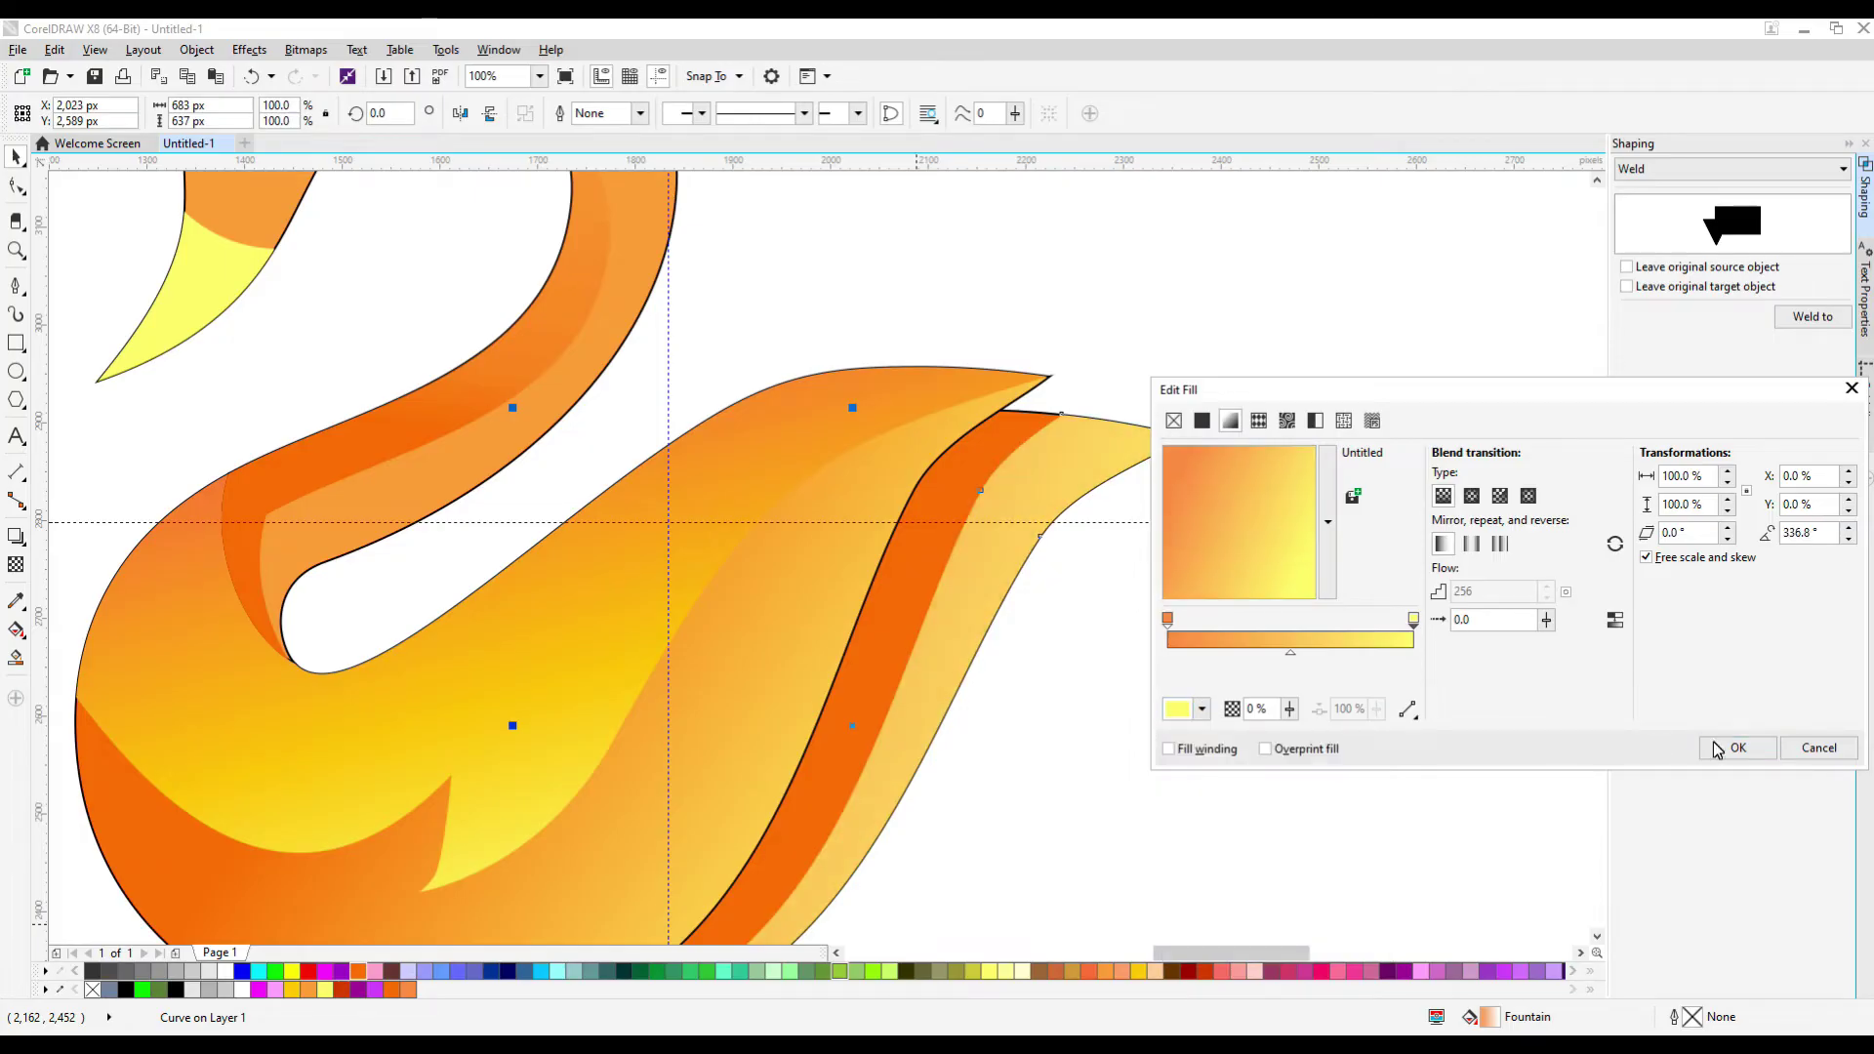
{"action": "left_click", "coordinate": [1735, 747]}
Try moving the outer feather away from the swan and undo the move
{"action": "key", "text": "F3"}
{"action": "left_click", "coordinate": [1208, 558]}
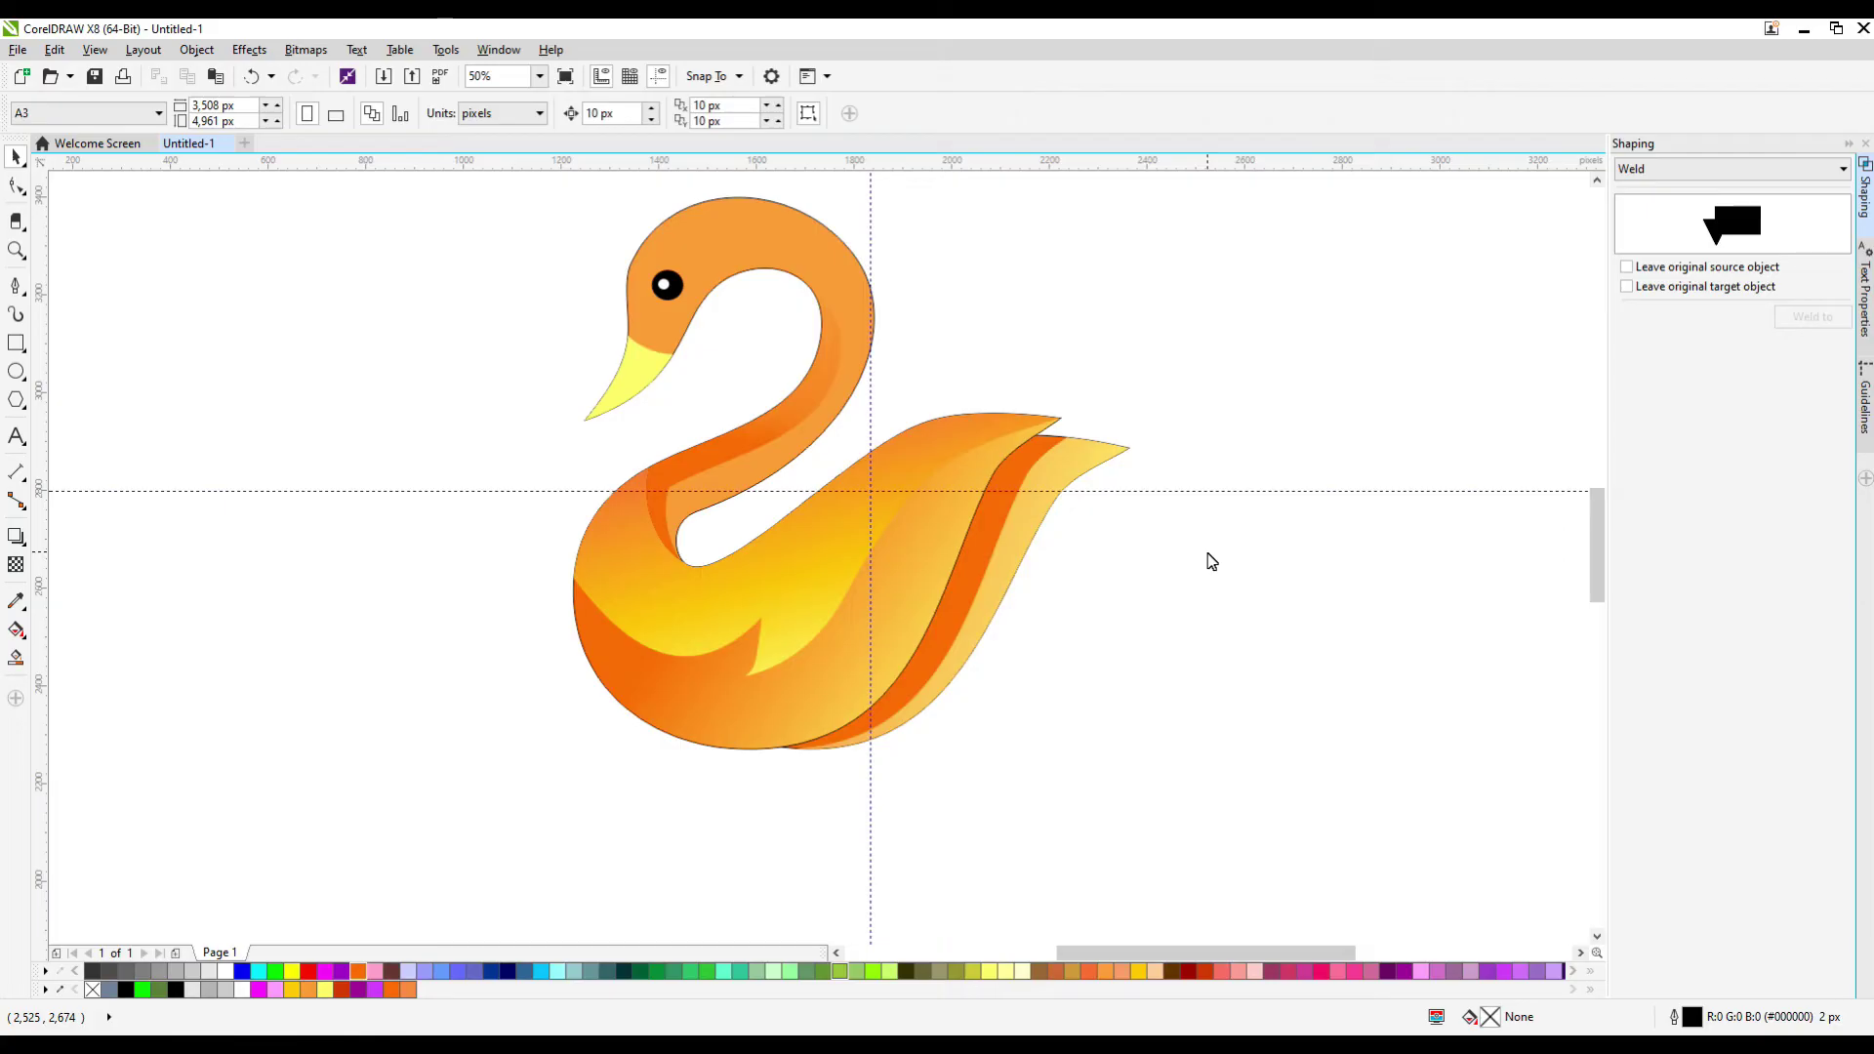
{"action": "left_click_drag", "start_coordinate": [1037, 464], "coordinate": [1291, 532]}
{"action": "key", "text": "ctrl+z"}
{"action": "left_click", "coordinate": [1271, 454]}
{"action": "key", "text": "ctrl+z"}
{"action": "left_click", "coordinate": [1109, 377]}
{"action": "key", "text": "ctrl+z"}
{"action": "key", "text": "ctrl+z"}
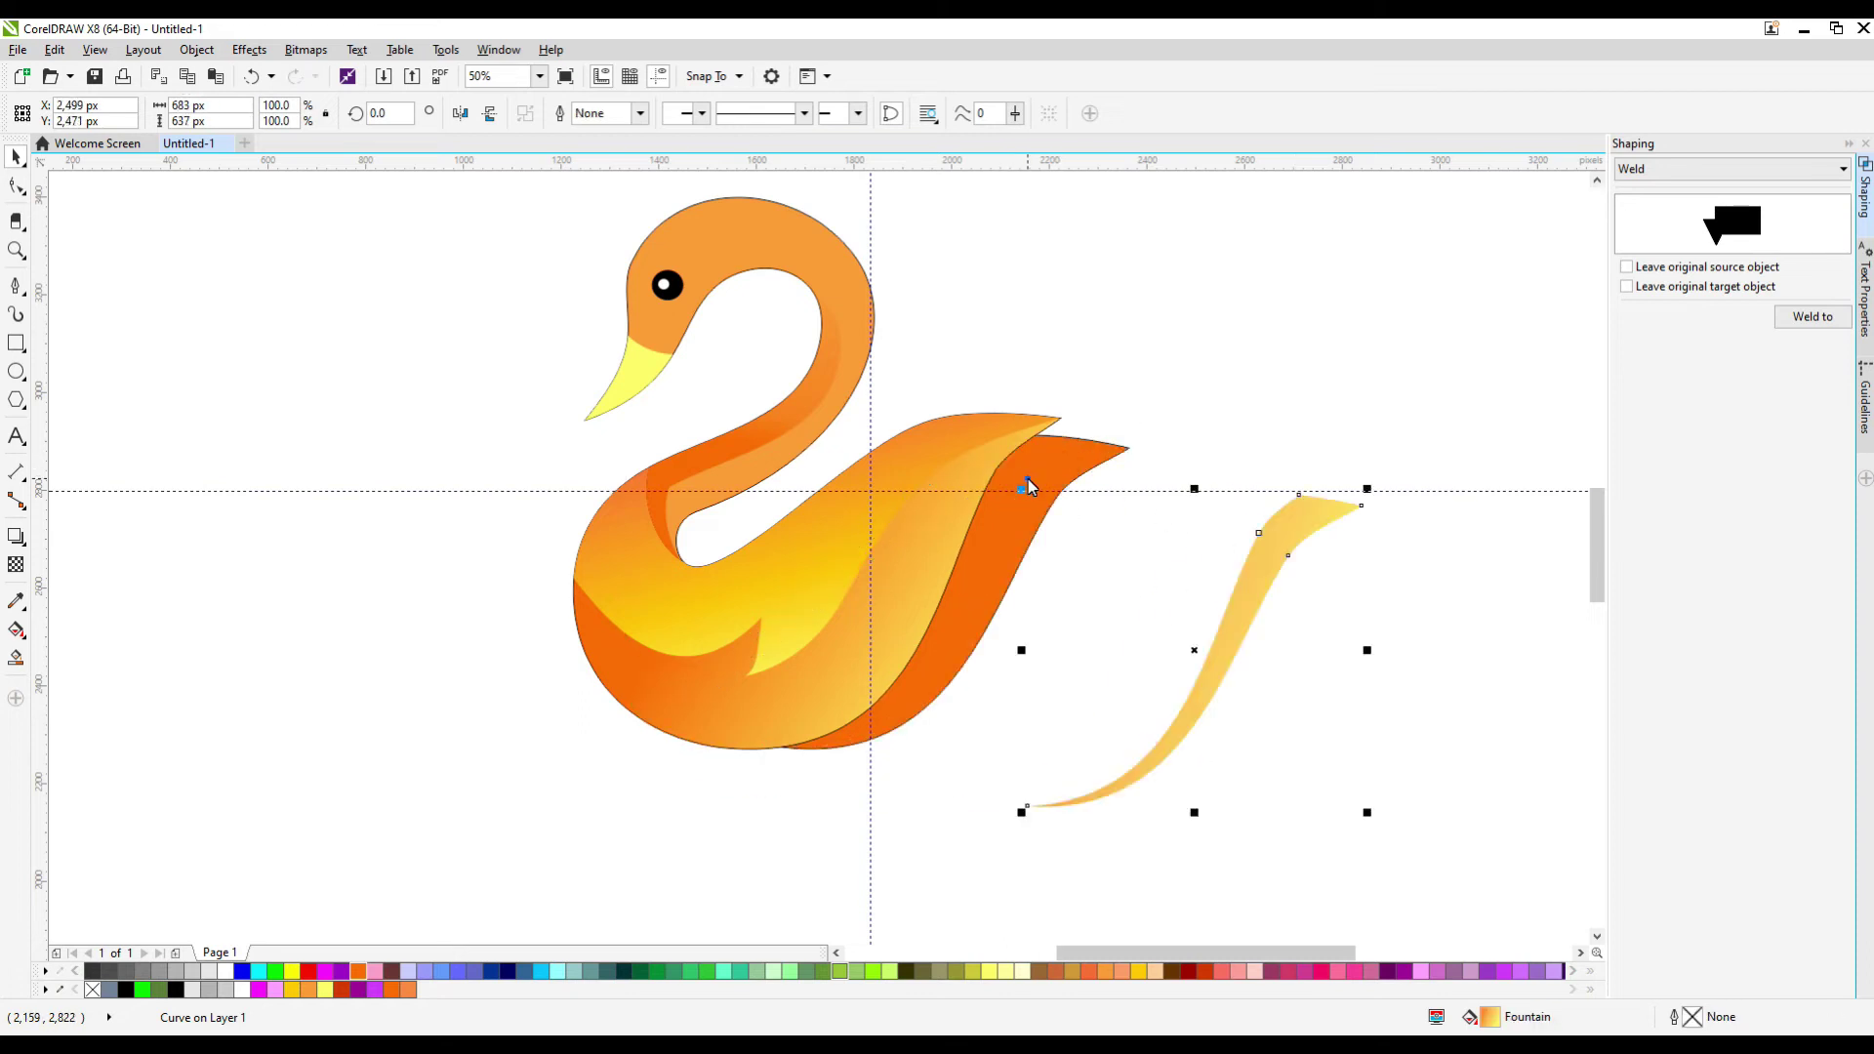
{"action": "left_click", "coordinate": [1025, 476]}
{"action": "double_click", "coordinate": [1485, 1019]}
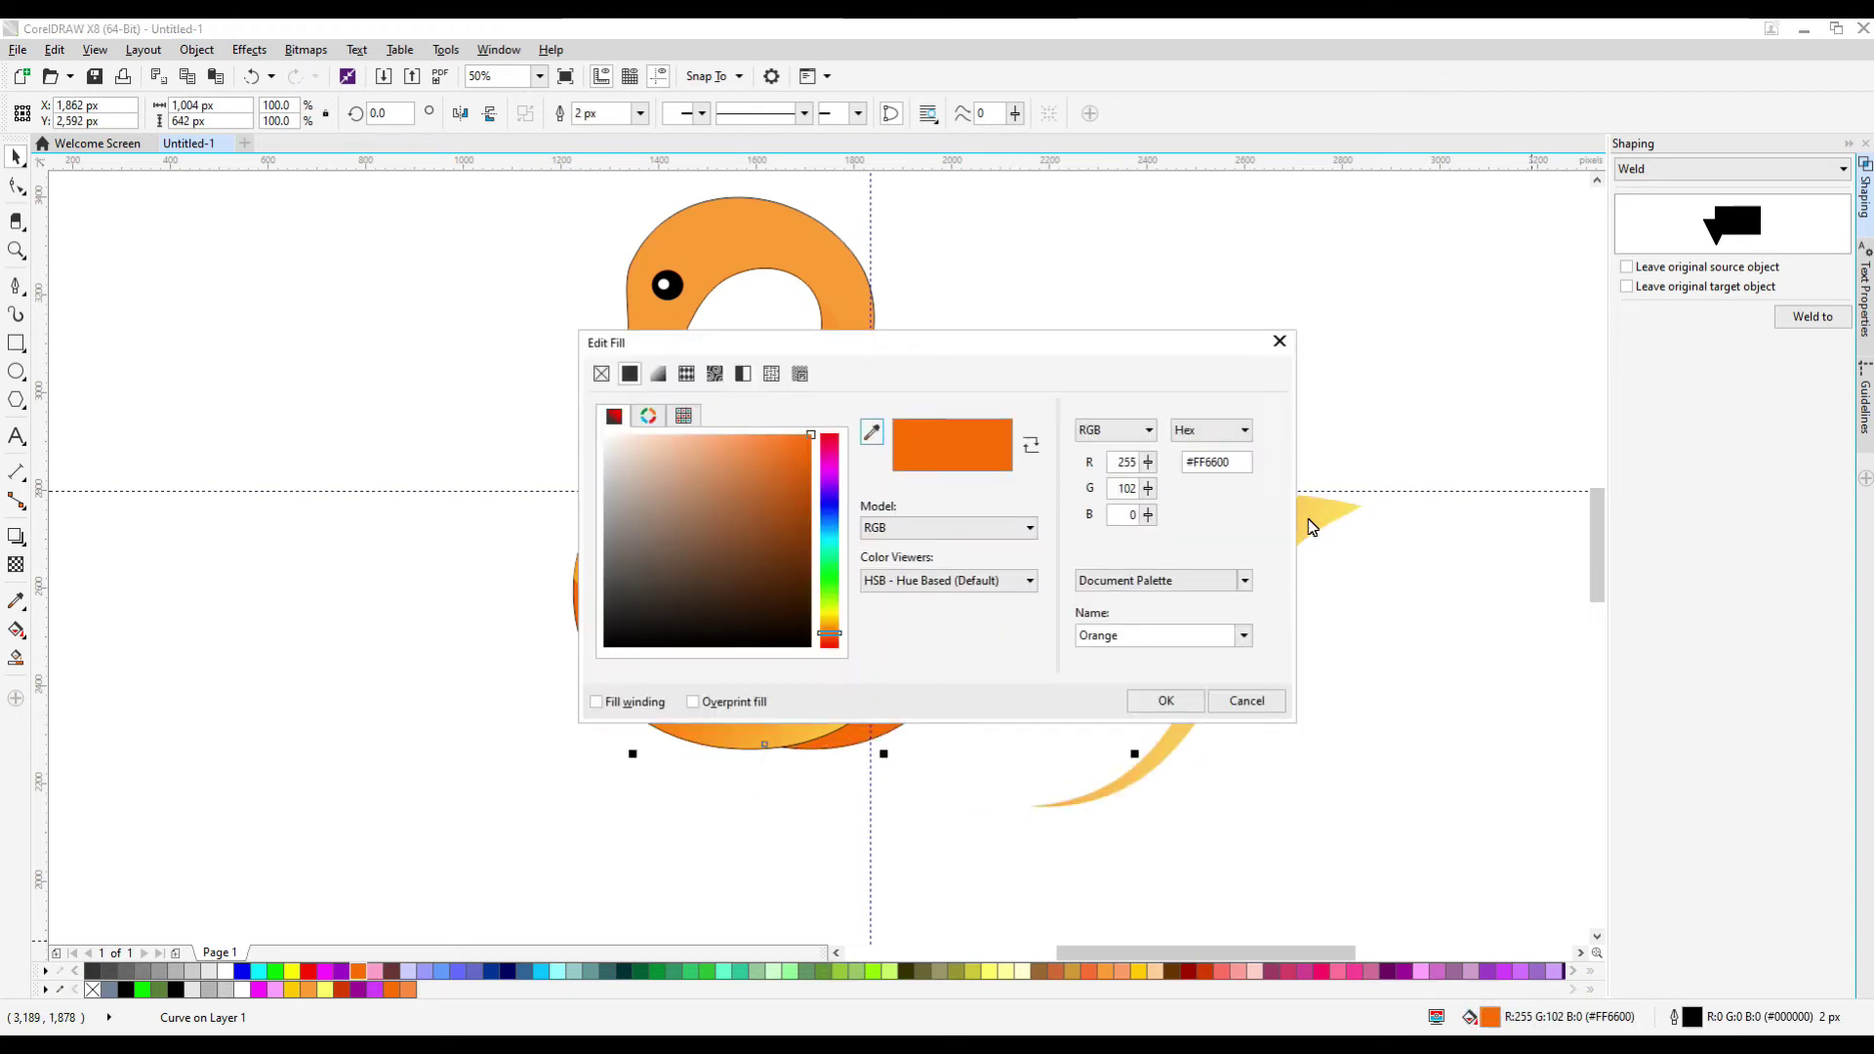
{"action": "left_click", "coordinate": [1283, 342]}
{"action": "key", "text": "ctrl+z"}
Replace the outer feather piece with a Smart Fill strip along the wing's edge, colored pink #FF0066
{"action": "left_click", "coordinate": [14, 654]}
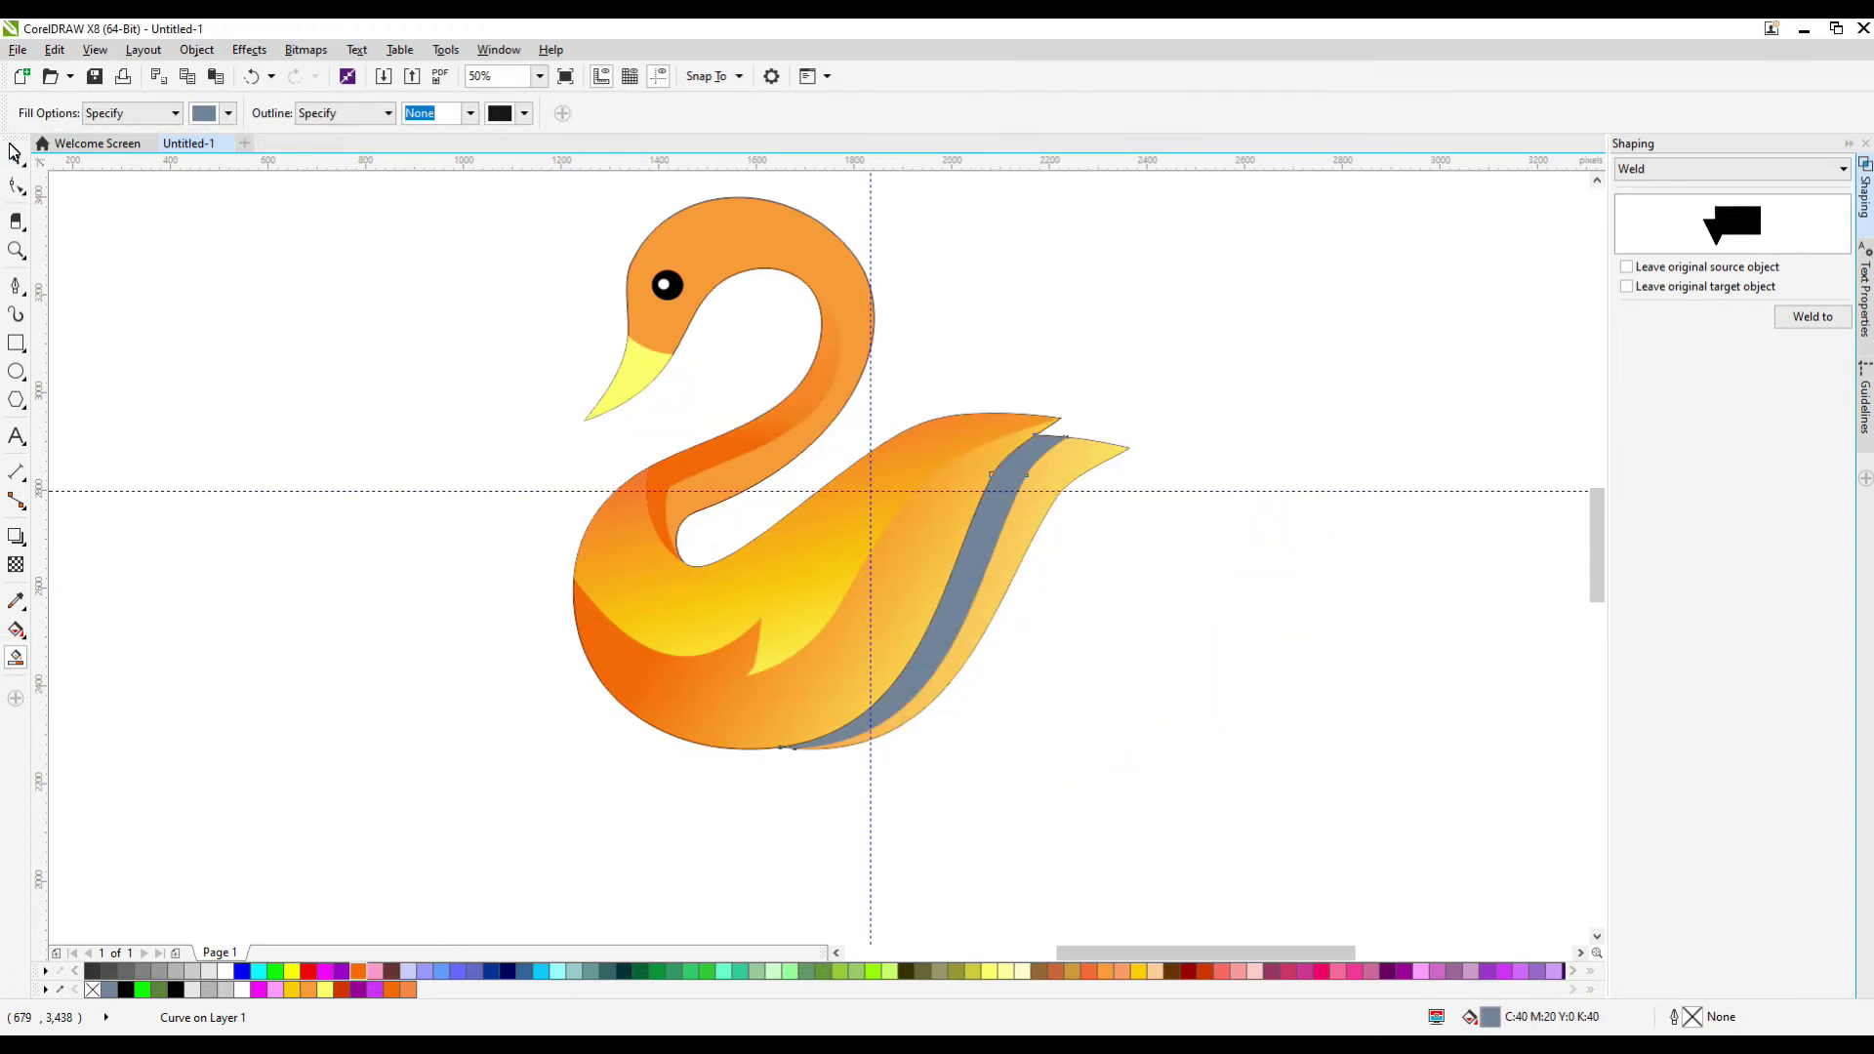
{"action": "left_click", "coordinate": [1015, 478]}
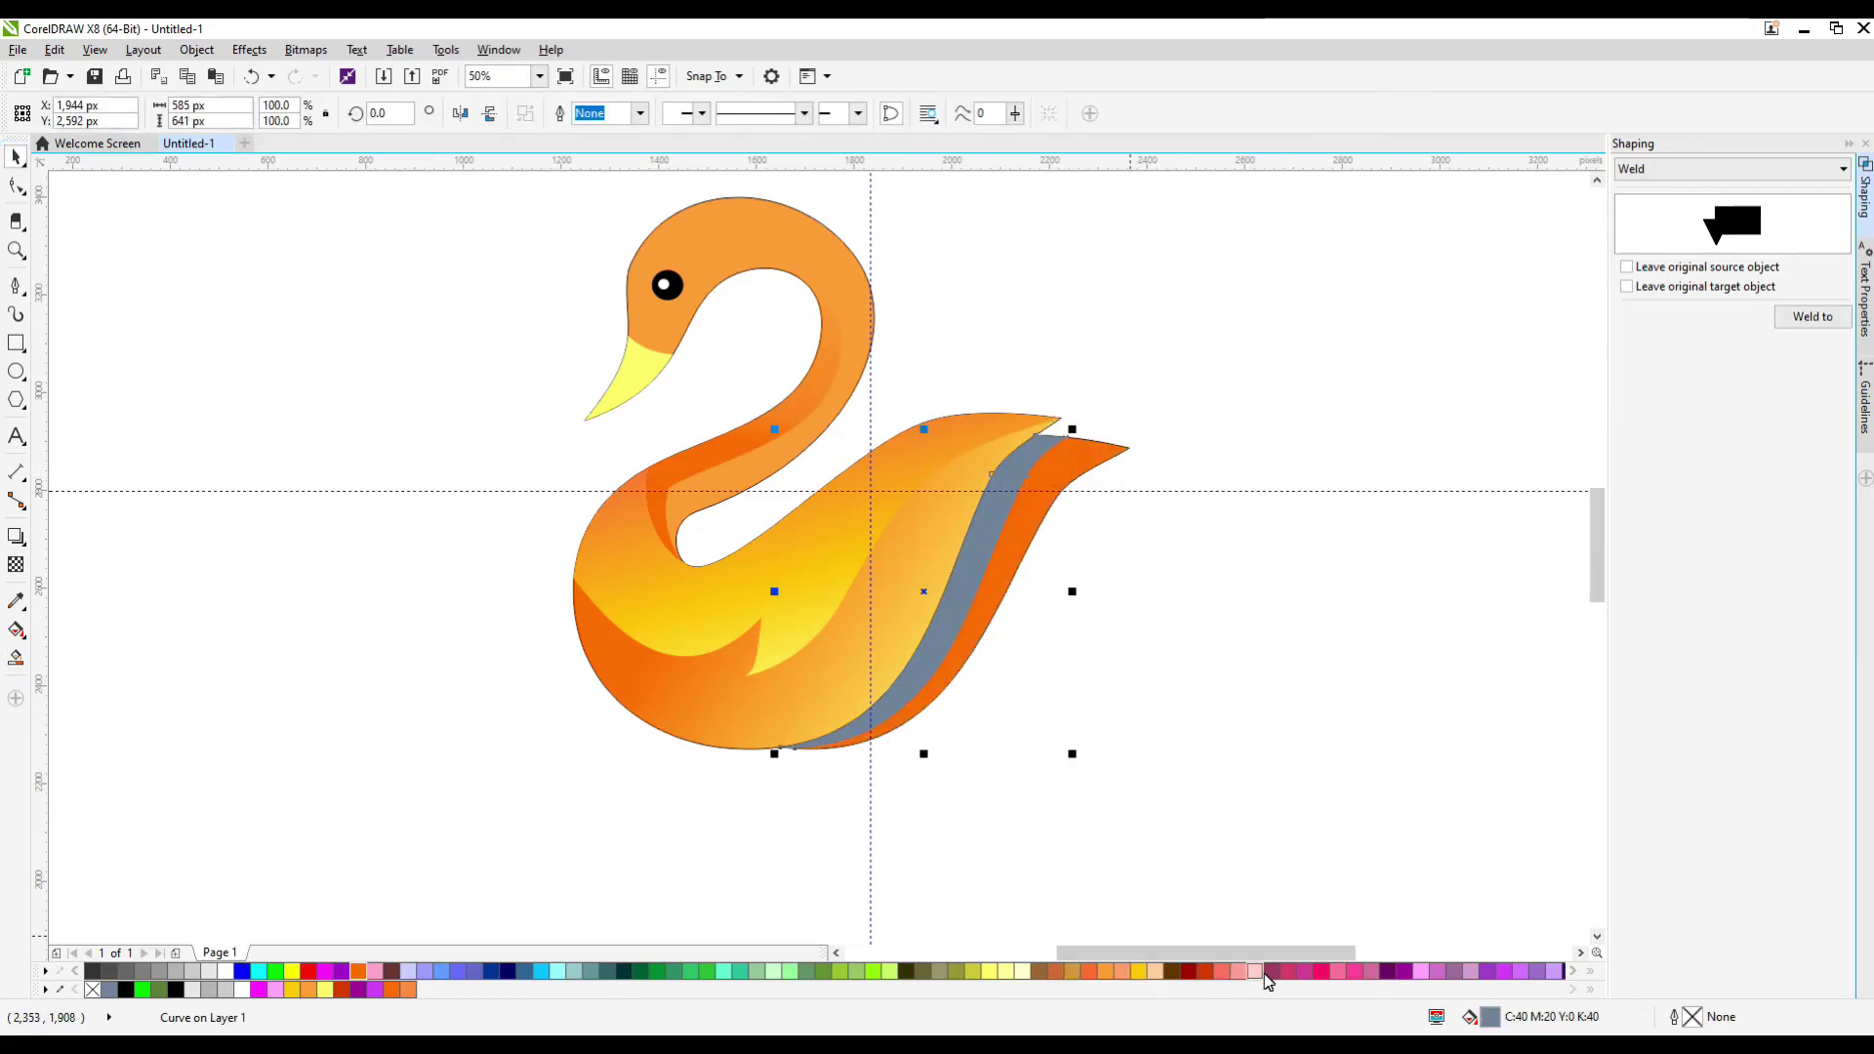
{"action": "left_click", "coordinate": [1320, 971]}
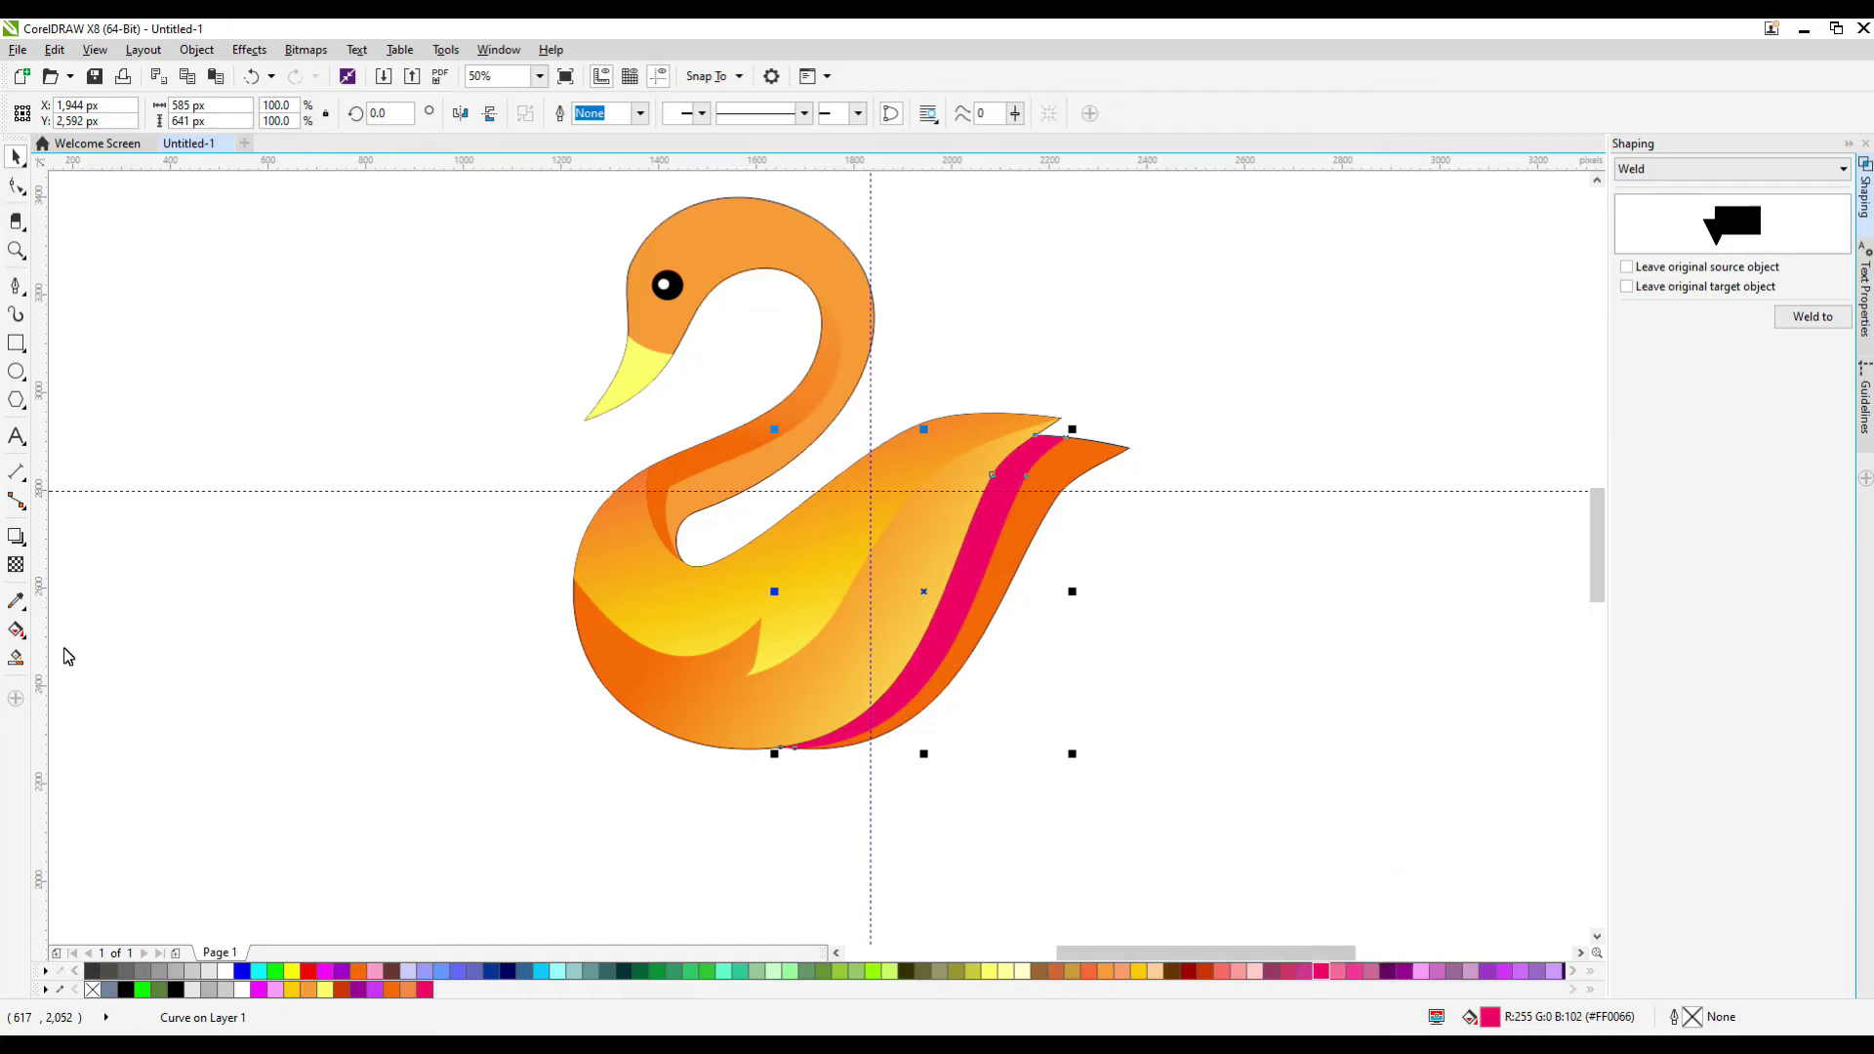
Apply a linear transparency to the pink strip, fading out toward the tail tip at about 61.6°
{"action": "left_click", "coordinate": [15, 565]}
{"action": "left_click_drag", "start_coordinate": [1015, 535], "coordinate": [1033, 461]}
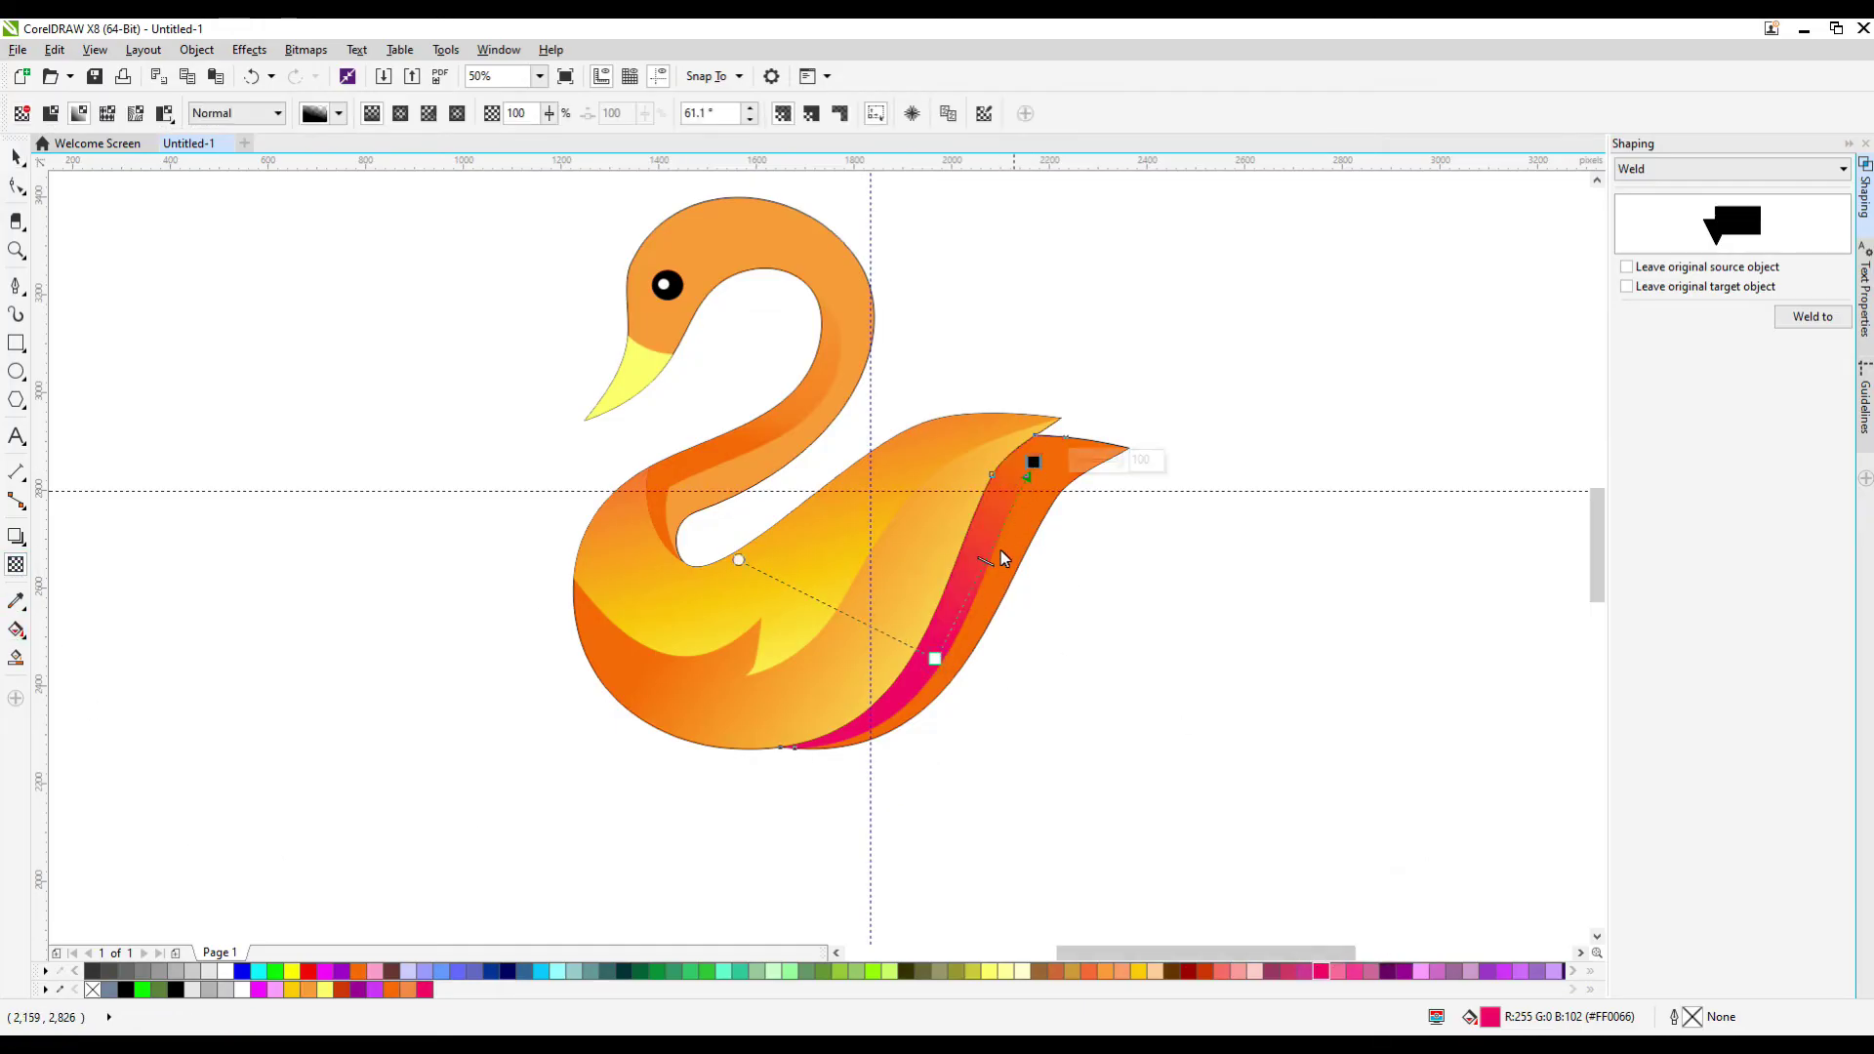
{"action": "left_click_drag", "start_coordinate": [918, 709], "coordinate": [875, 791]}
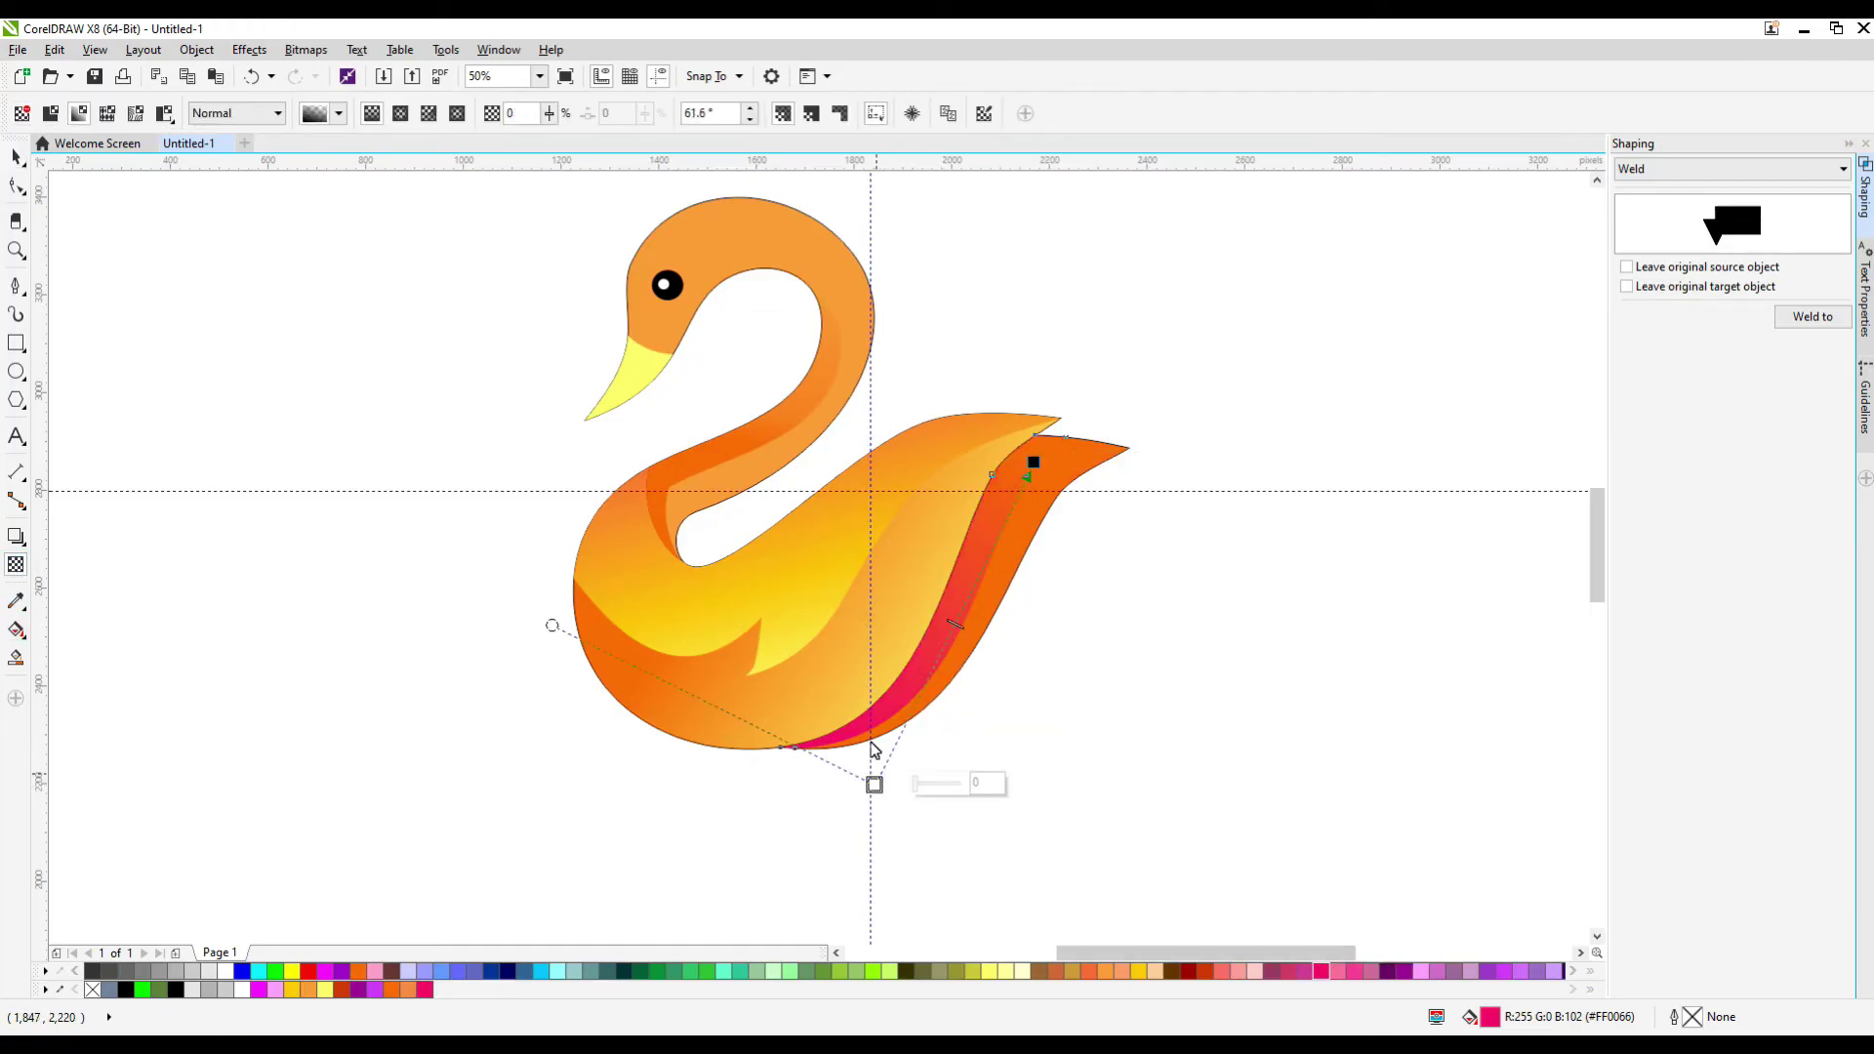
{"action": "left_click", "coordinate": [899, 748]}
{"action": "left_click", "coordinate": [887, 705]}
{"action": "left_click", "coordinate": [895, 727]}
{"action": "left_click_drag", "start_coordinate": [873, 727], "coordinate": [888, 731]}
{"action": "key", "text": "ctrl+z"}
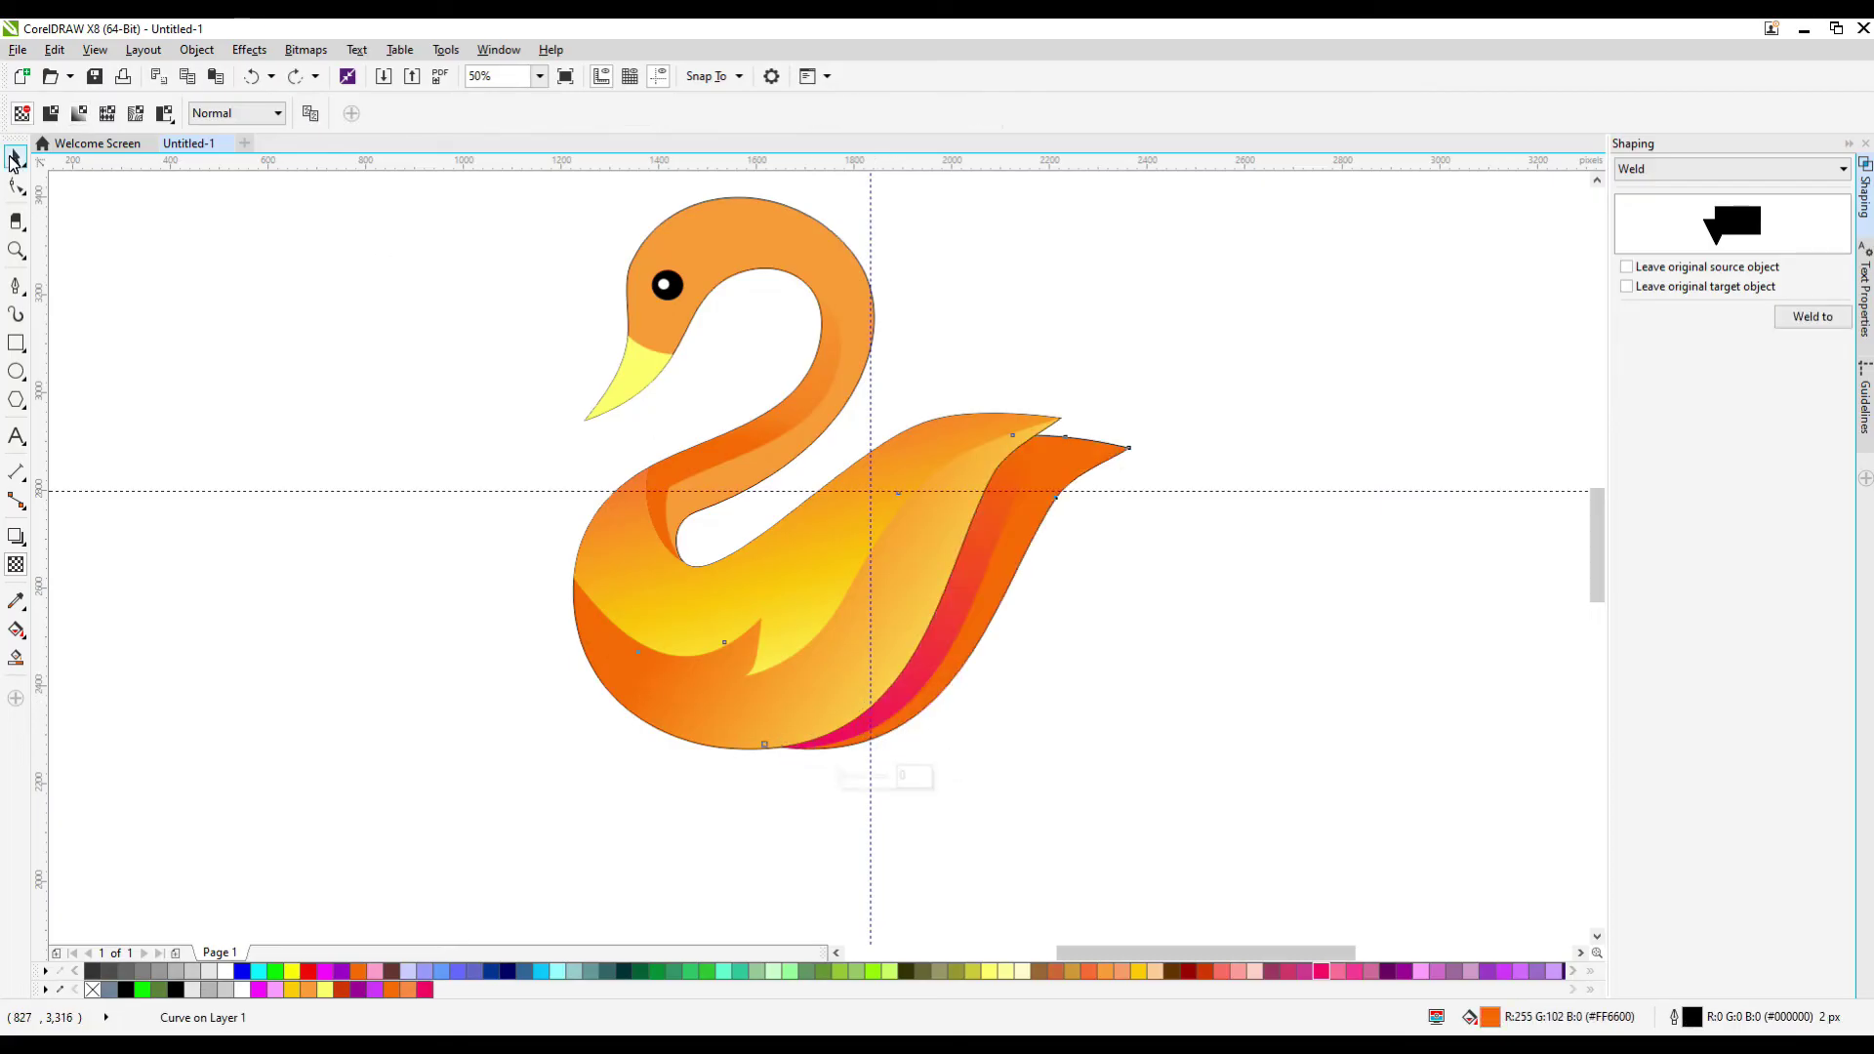
Give the orange tail shape a linear fountain fill from orange #FF6600 to light yellow
{"action": "left_click", "coordinate": [15, 157]}
{"action": "left_click", "coordinate": [1269, 418]}
{"action": "left_click", "coordinate": [1074, 478]}
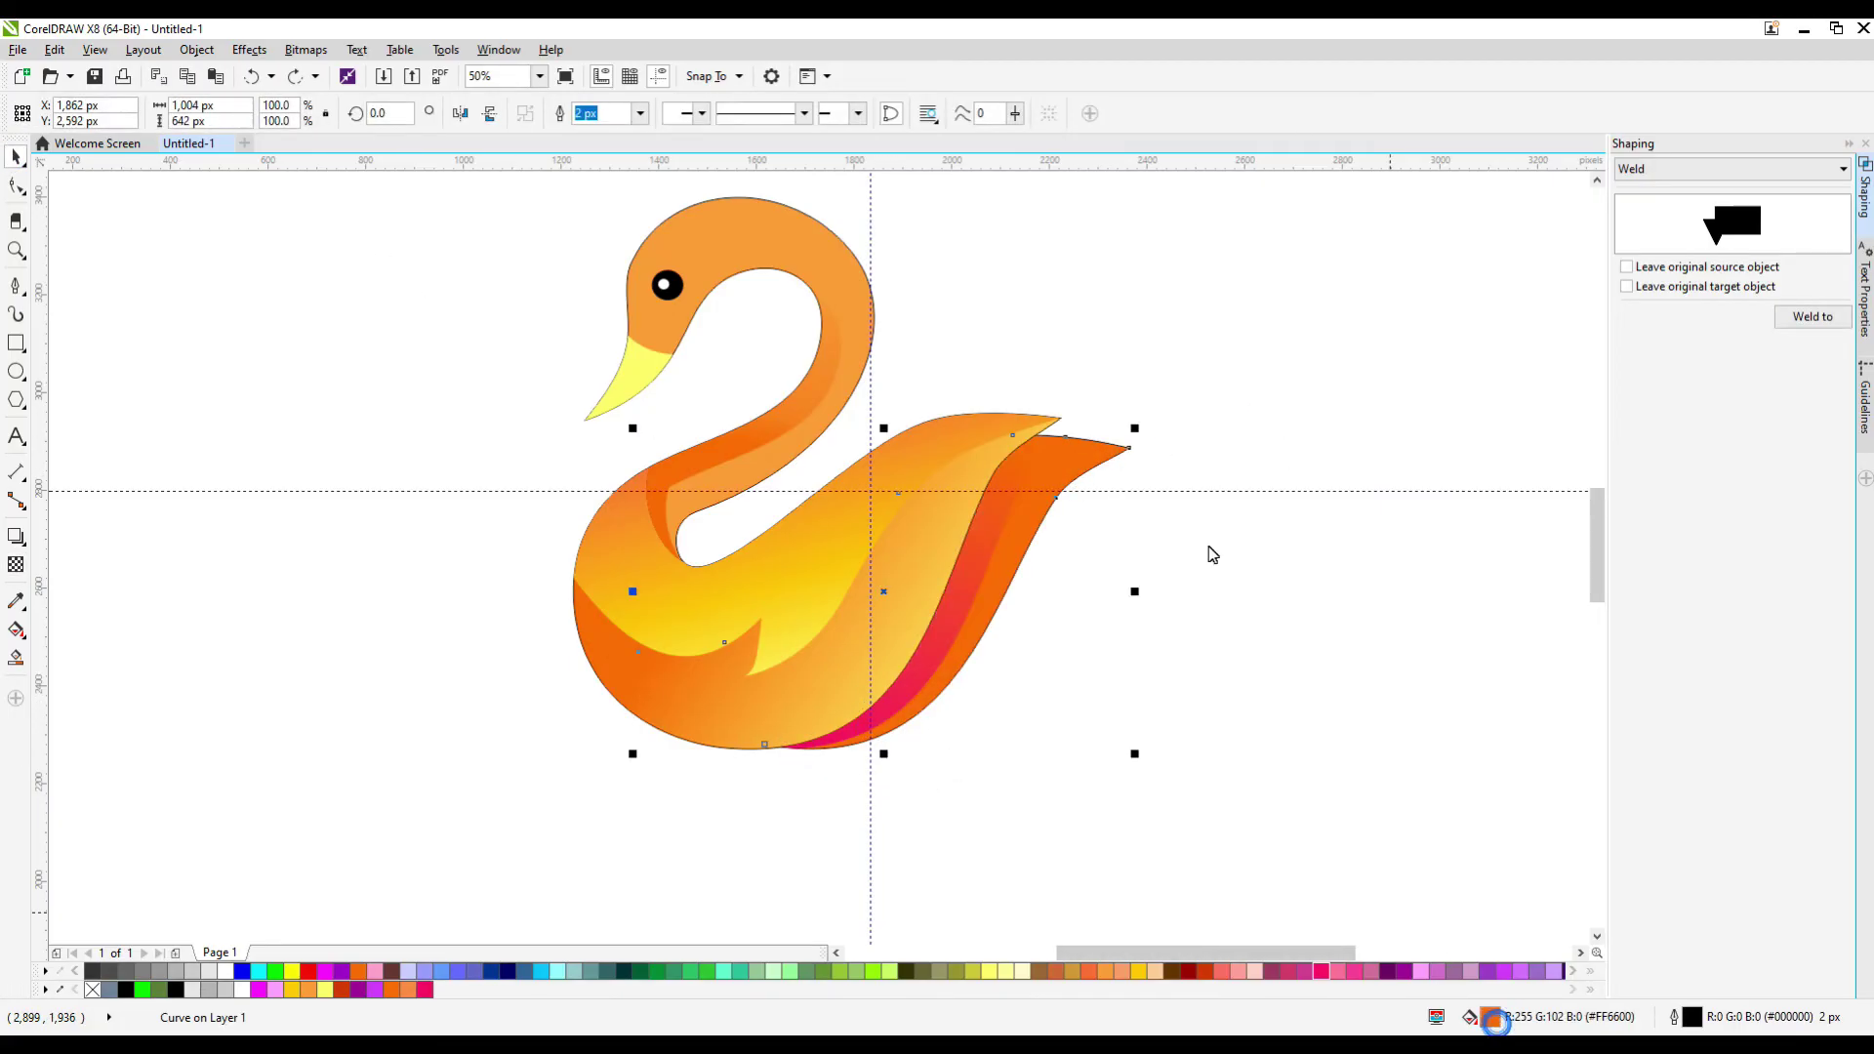
{"action": "double_click", "coordinate": [1491, 1017]}
{"action": "left_click_drag", "start_coordinate": [1083, 345], "coordinate": [1538, 365]}
{"action": "left_click_drag", "start_coordinate": [1203, 359], "coordinate": [1385, 372]}
{"action": "left_click", "coordinate": [1288, 400]}
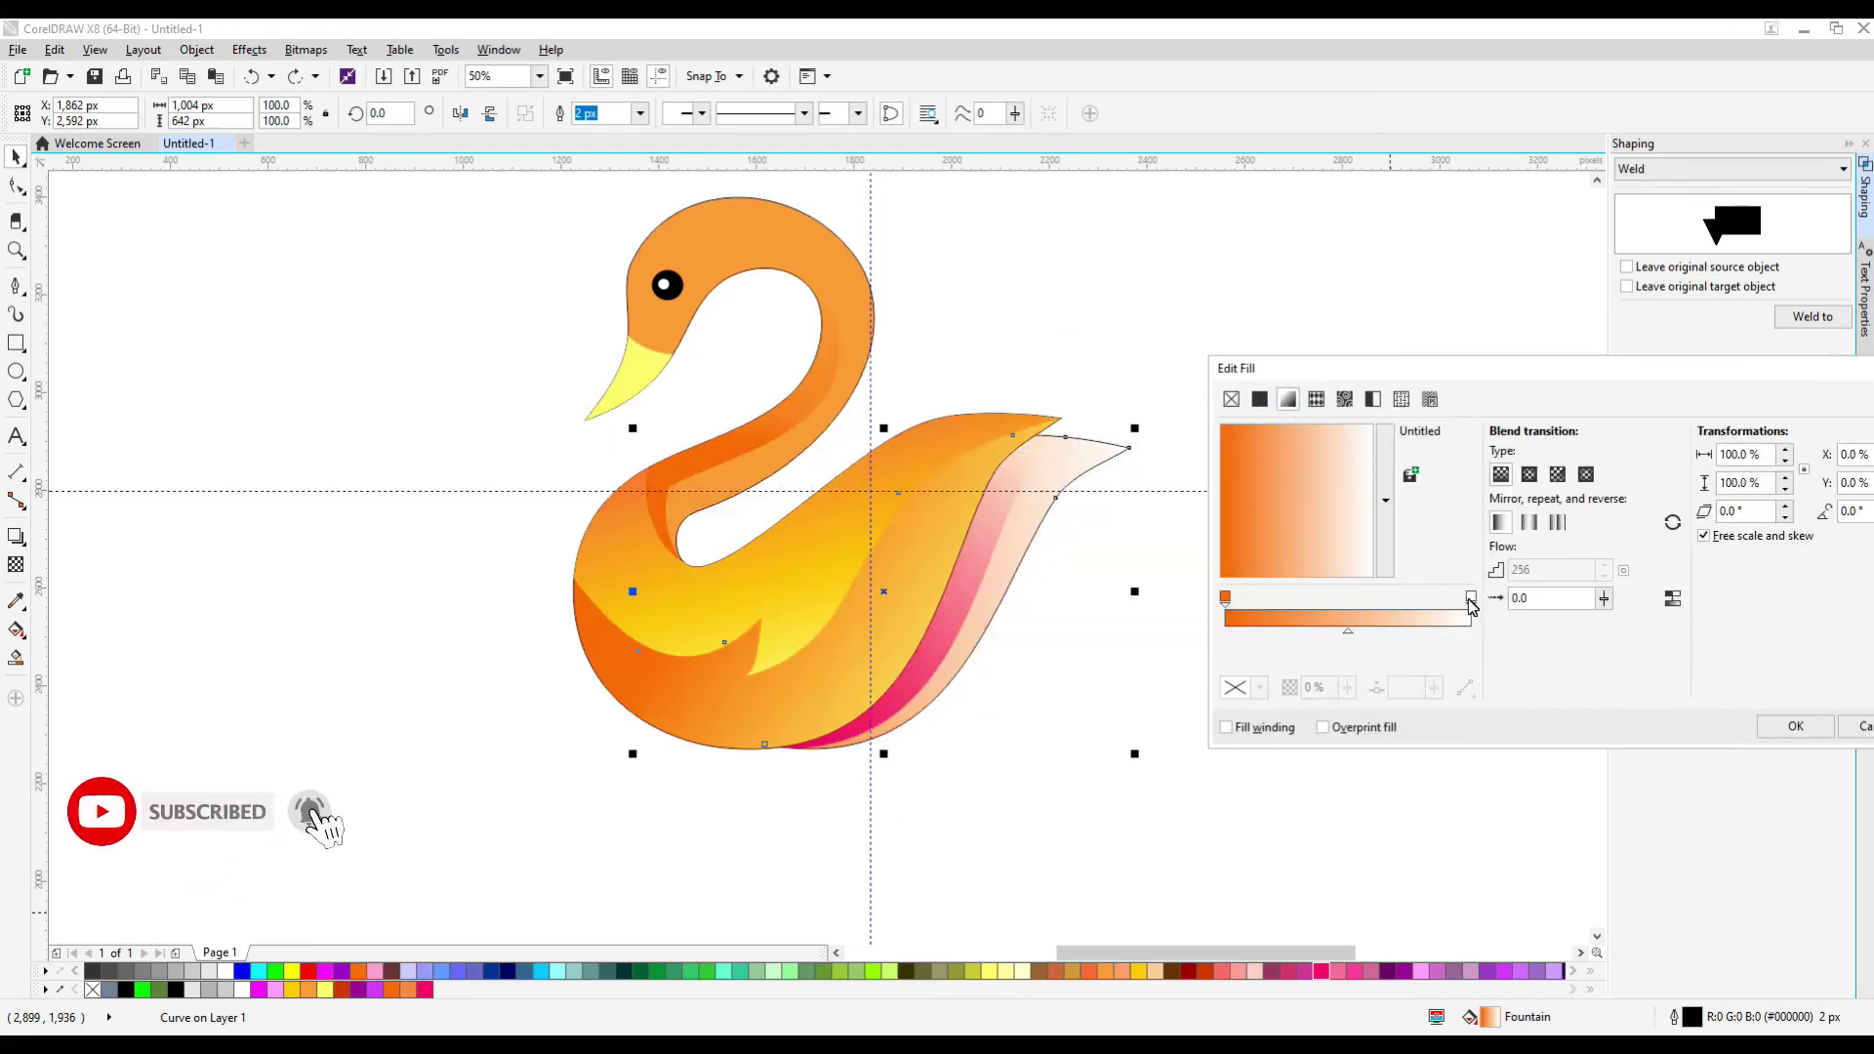
{"action": "left_click", "coordinate": [1471, 598]}
{"action": "left_click", "coordinate": [1259, 687]}
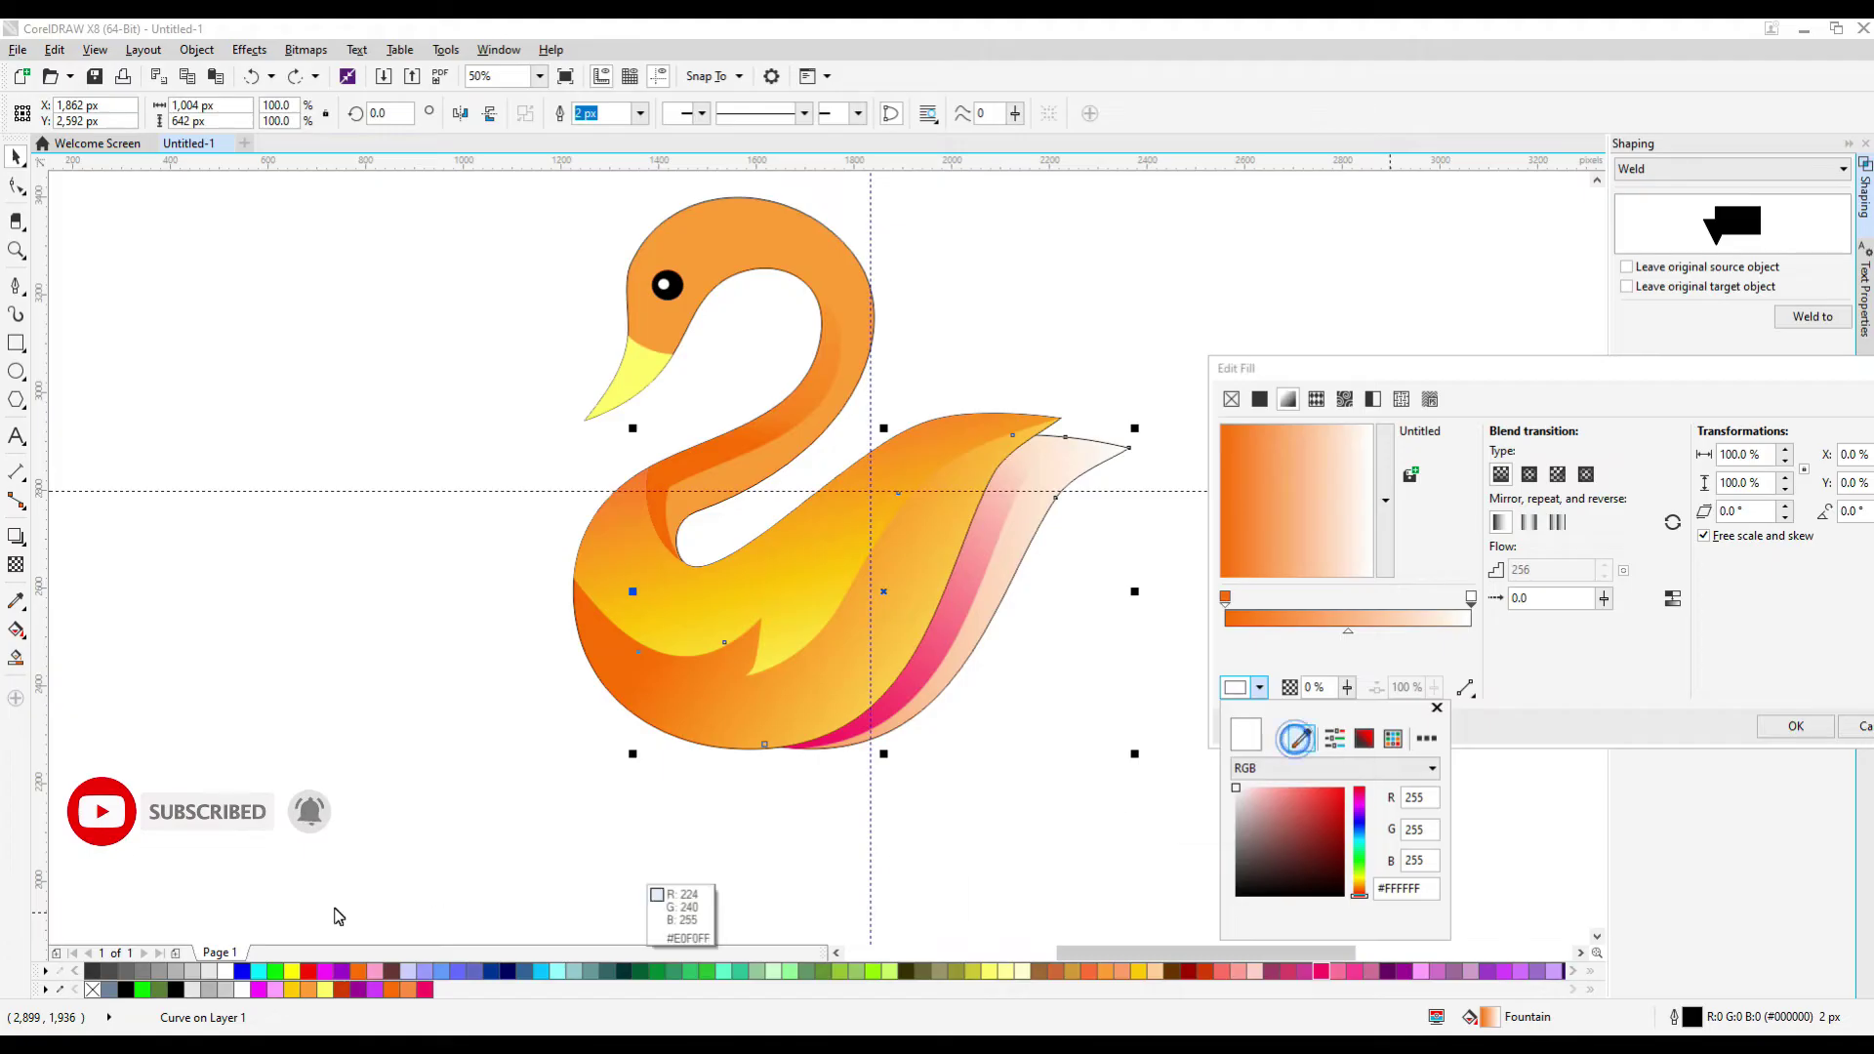
{"action": "left_click", "coordinate": [323, 991]}
Add an orange stop to the tail shape's gradient, move it to 79%, and apply the fill
{"action": "double_click", "coordinate": [1298, 617]}
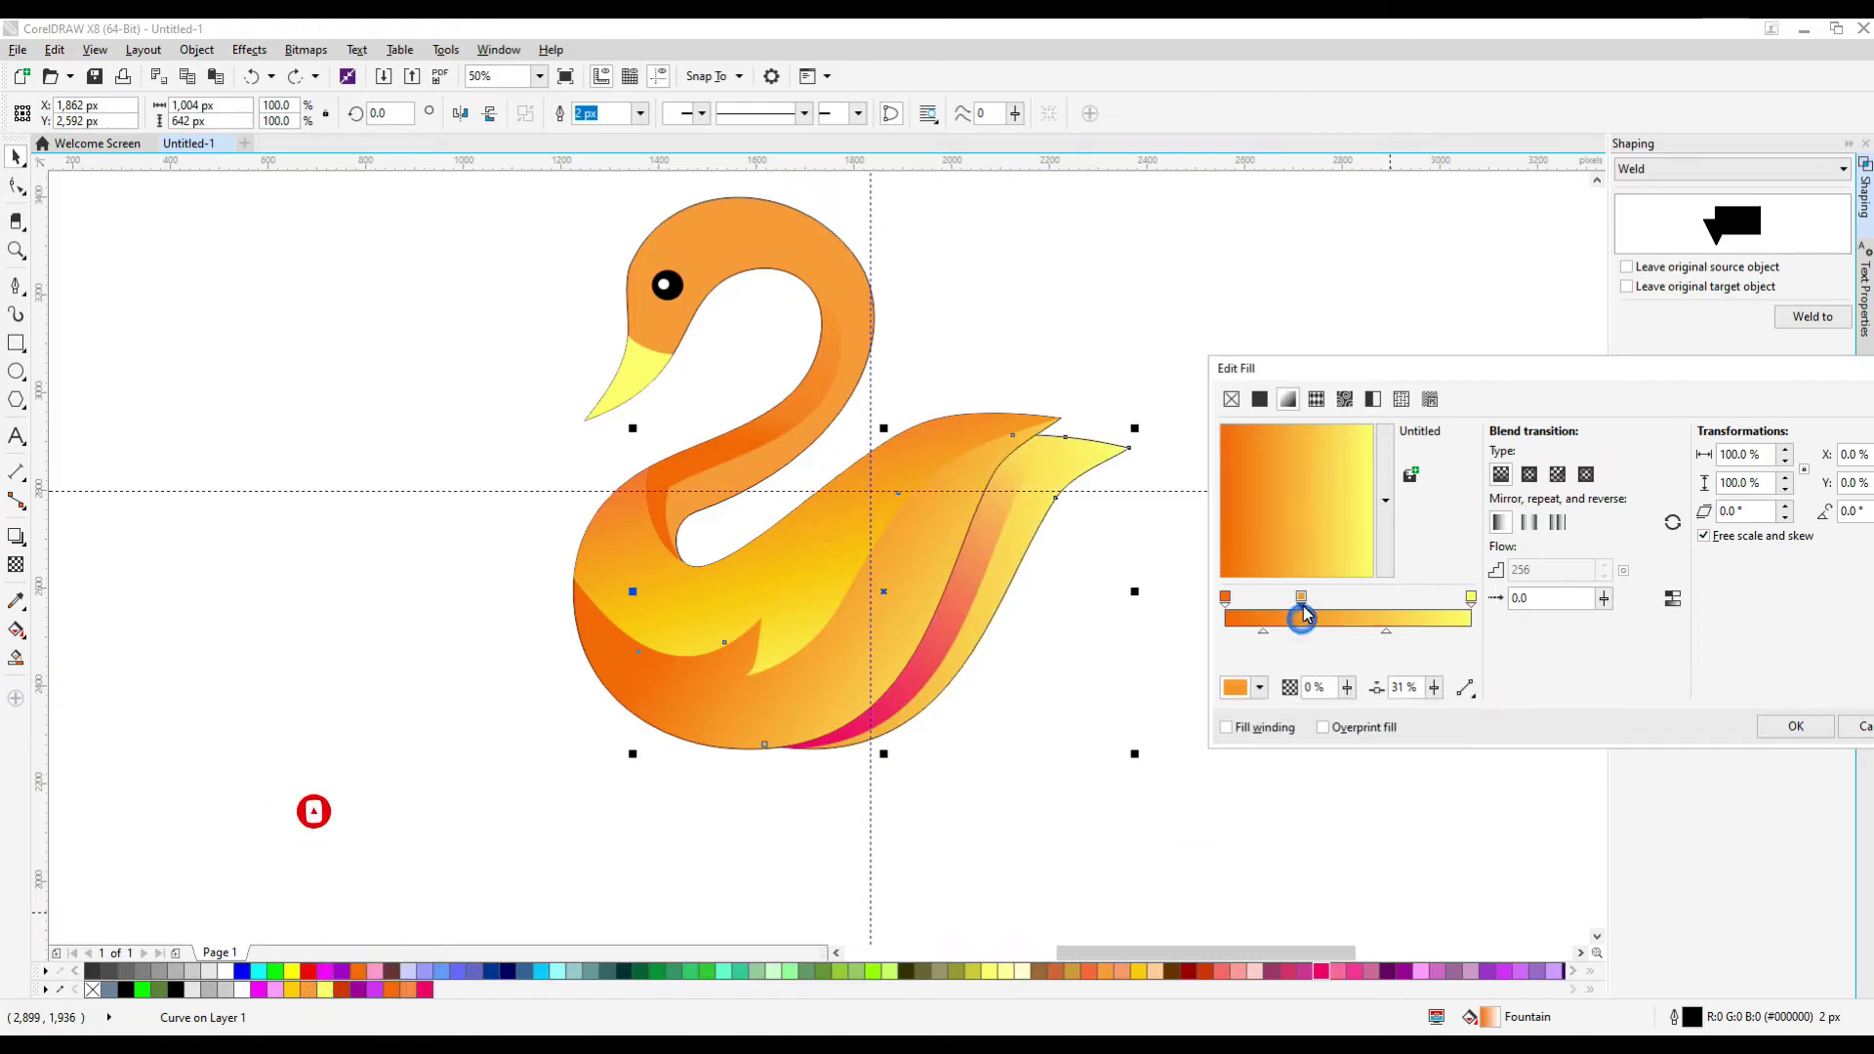
{"action": "left_click_drag", "start_coordinate": [1297, 617], "coordinate": [1420, 612]}
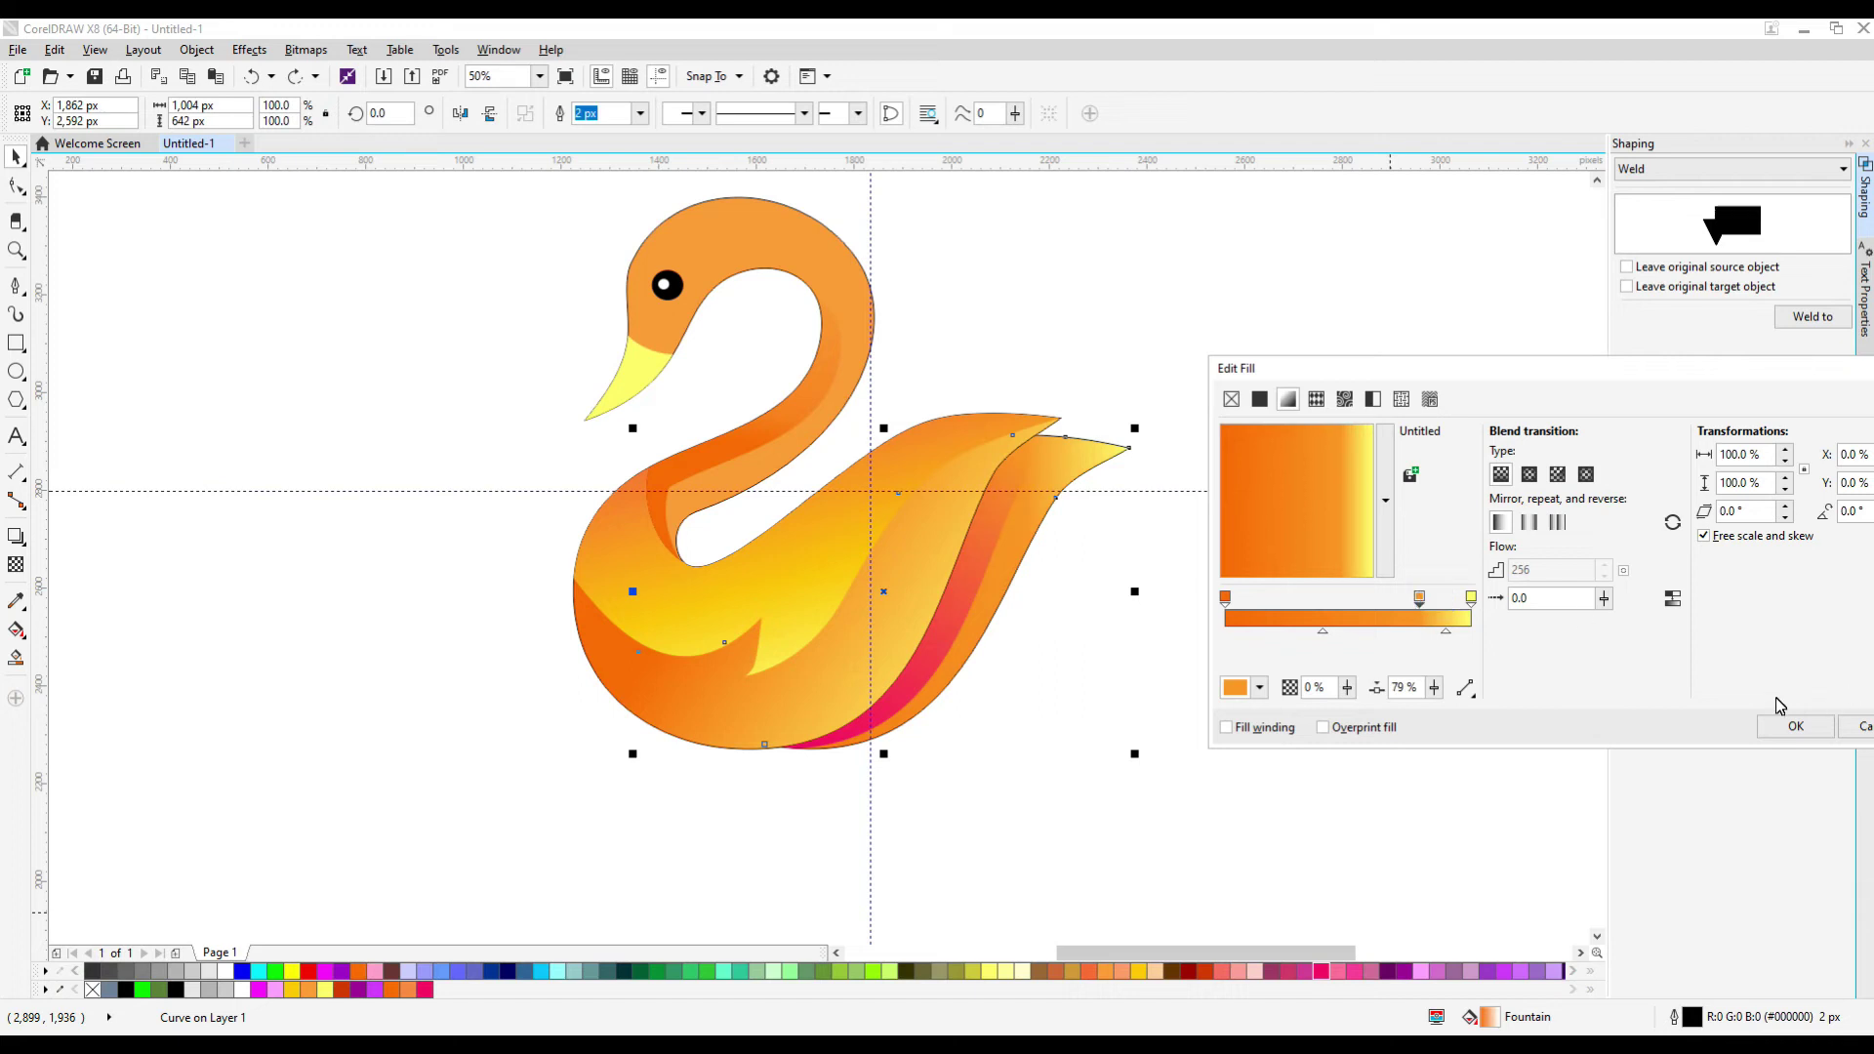
{"action": "left_click", "coordinate": [1782, 729]}
{"action": "scroll", "coordinate": [1133, 648], "scroll_direction": "down", "scroll_amount": 1}
{"action": "scroll", "coordinate": [1173, 412], "scroll_direction": "up", "scroll_amount": 1}
{"action": "left_click", "coordinate": [1163, 393]}
Remove the outlines from the lower body, the tail shape, and the head and neck
{"action": "left_click", "coordinate": [1172, 554]}
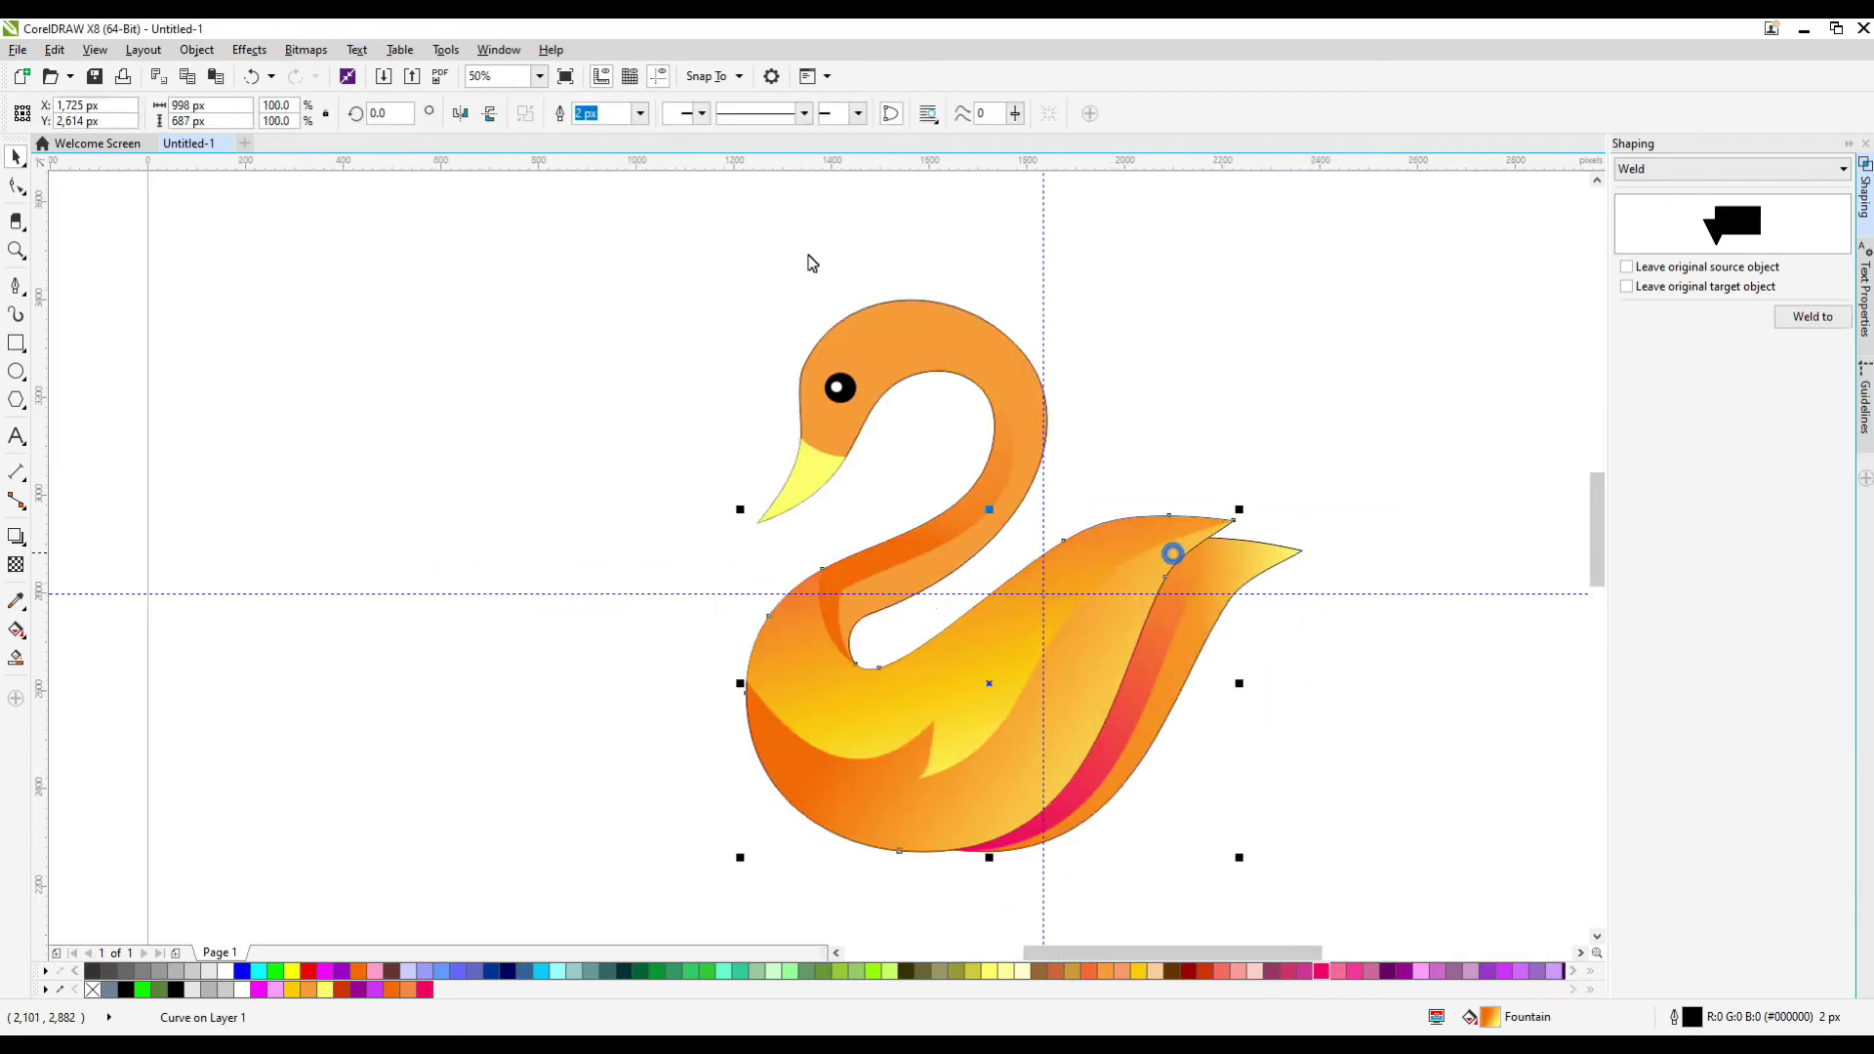
{"action": "left_click", "coordinate": [639, 113]}
{"action": "left_click", "coordinate": [588, 134]}
{"action": "left_click", "coordinate": [1246, 544]}
{"action": "left_click", "coordinate": [640, 115]}
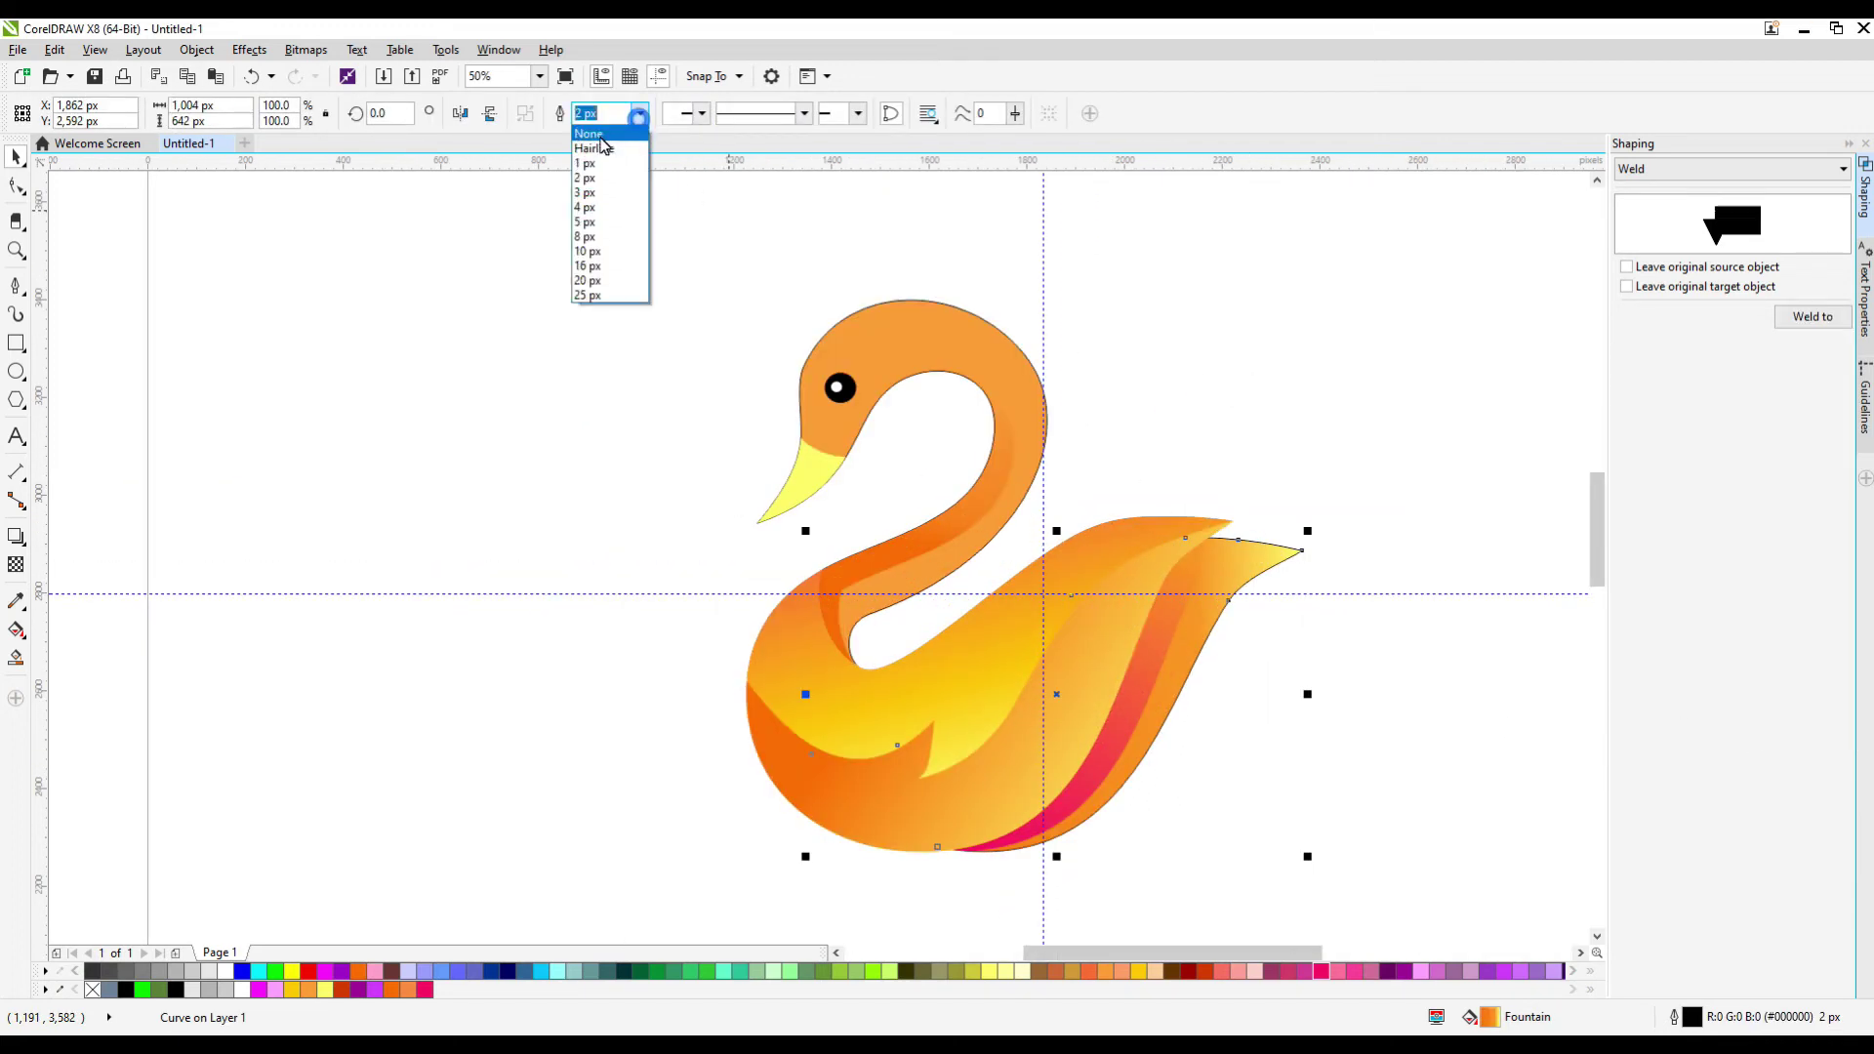
{"action": "left_click", "coordinate": [602, 137]}
{"action": "left_click", "coordinate": [657, 420]}
{"action": "left_click", "coordinate": [956, 359]}
{"action": "left_click", "coordinate": [639, 114]}
{"action": "left_click", "coordinate": [600, 134]}
{"action": "left_click", "coordinate": [554, 394]}
Give the head and neck a linear fountain fill from orange to light yellow #FFFF66, angled at about 22.2°
{"action": "left_click", "coordinate": [868, 557]}
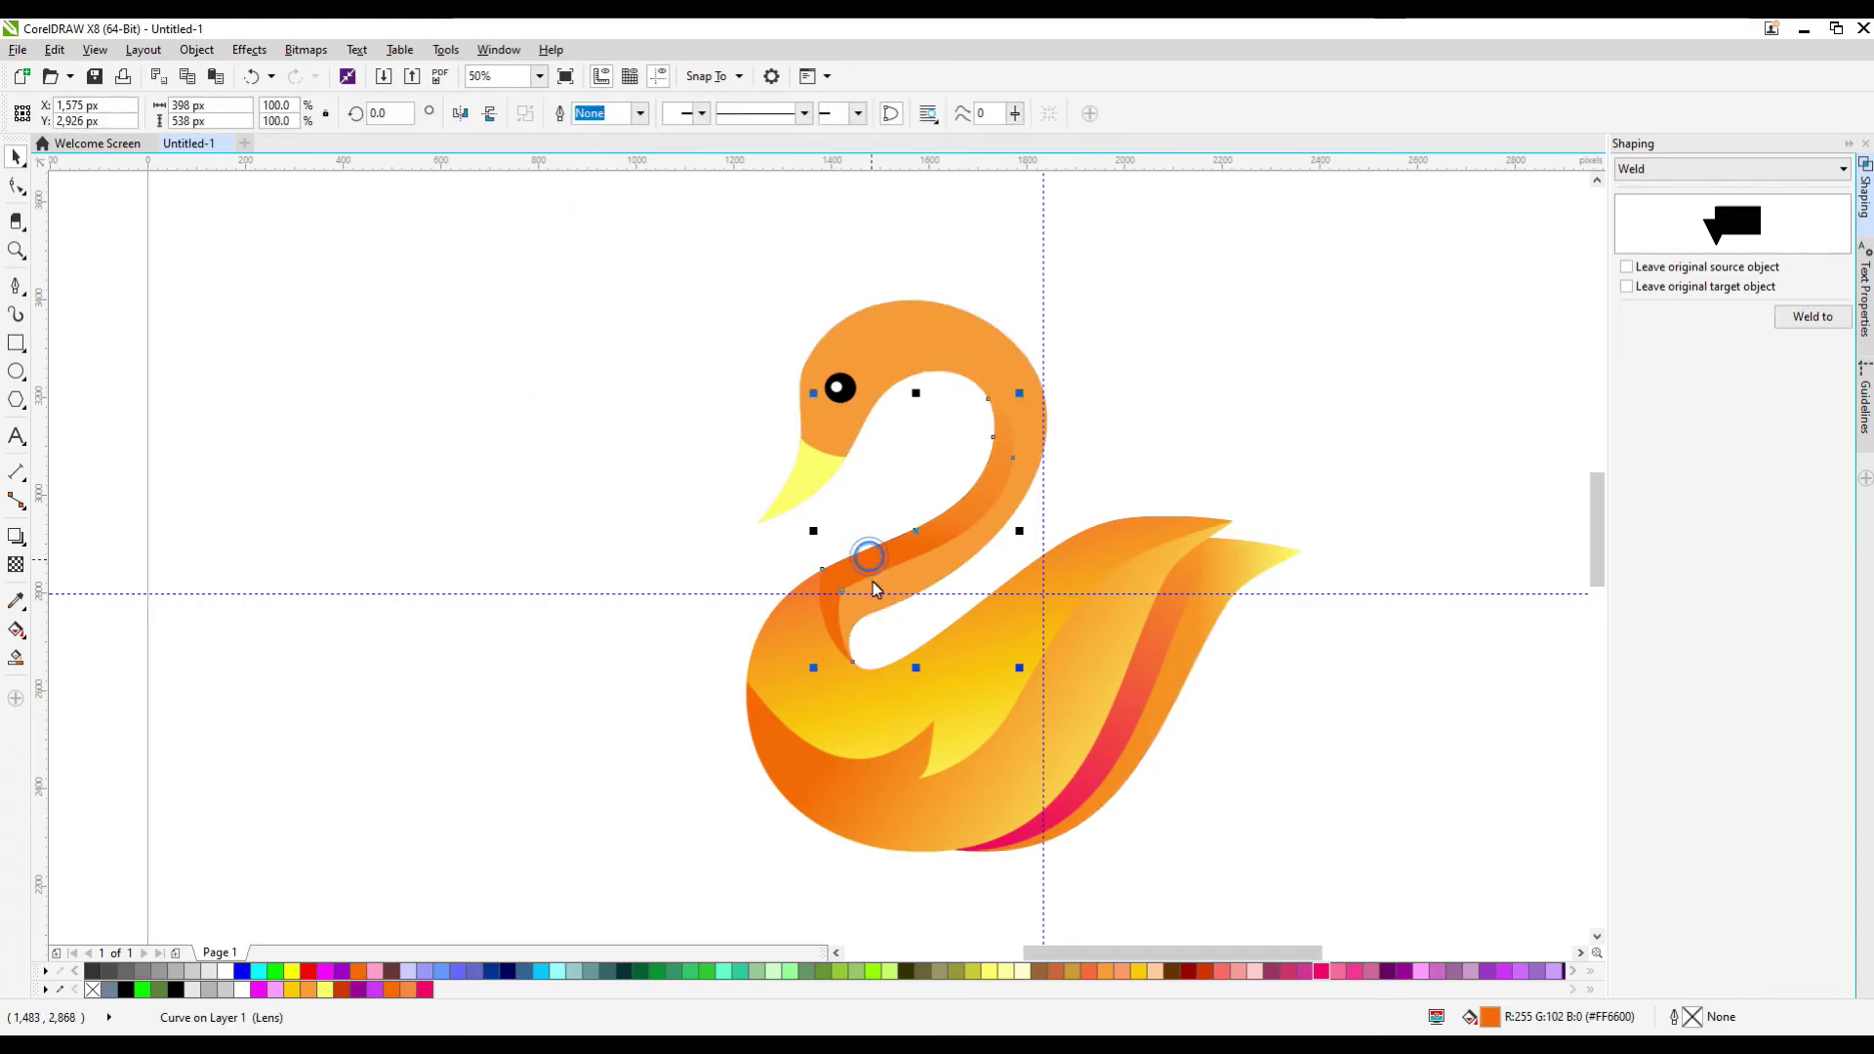
{"action": "scroll", "coordinate": [836, 596], "scroll_direction": "up", "scroll_amount": 2}
{"action": "scroll", "coordinate": [836, 595], "scroll_direction": "down", "scroll_amount": 2}
{"action": "left_click", "coordinate": [853, 306]}
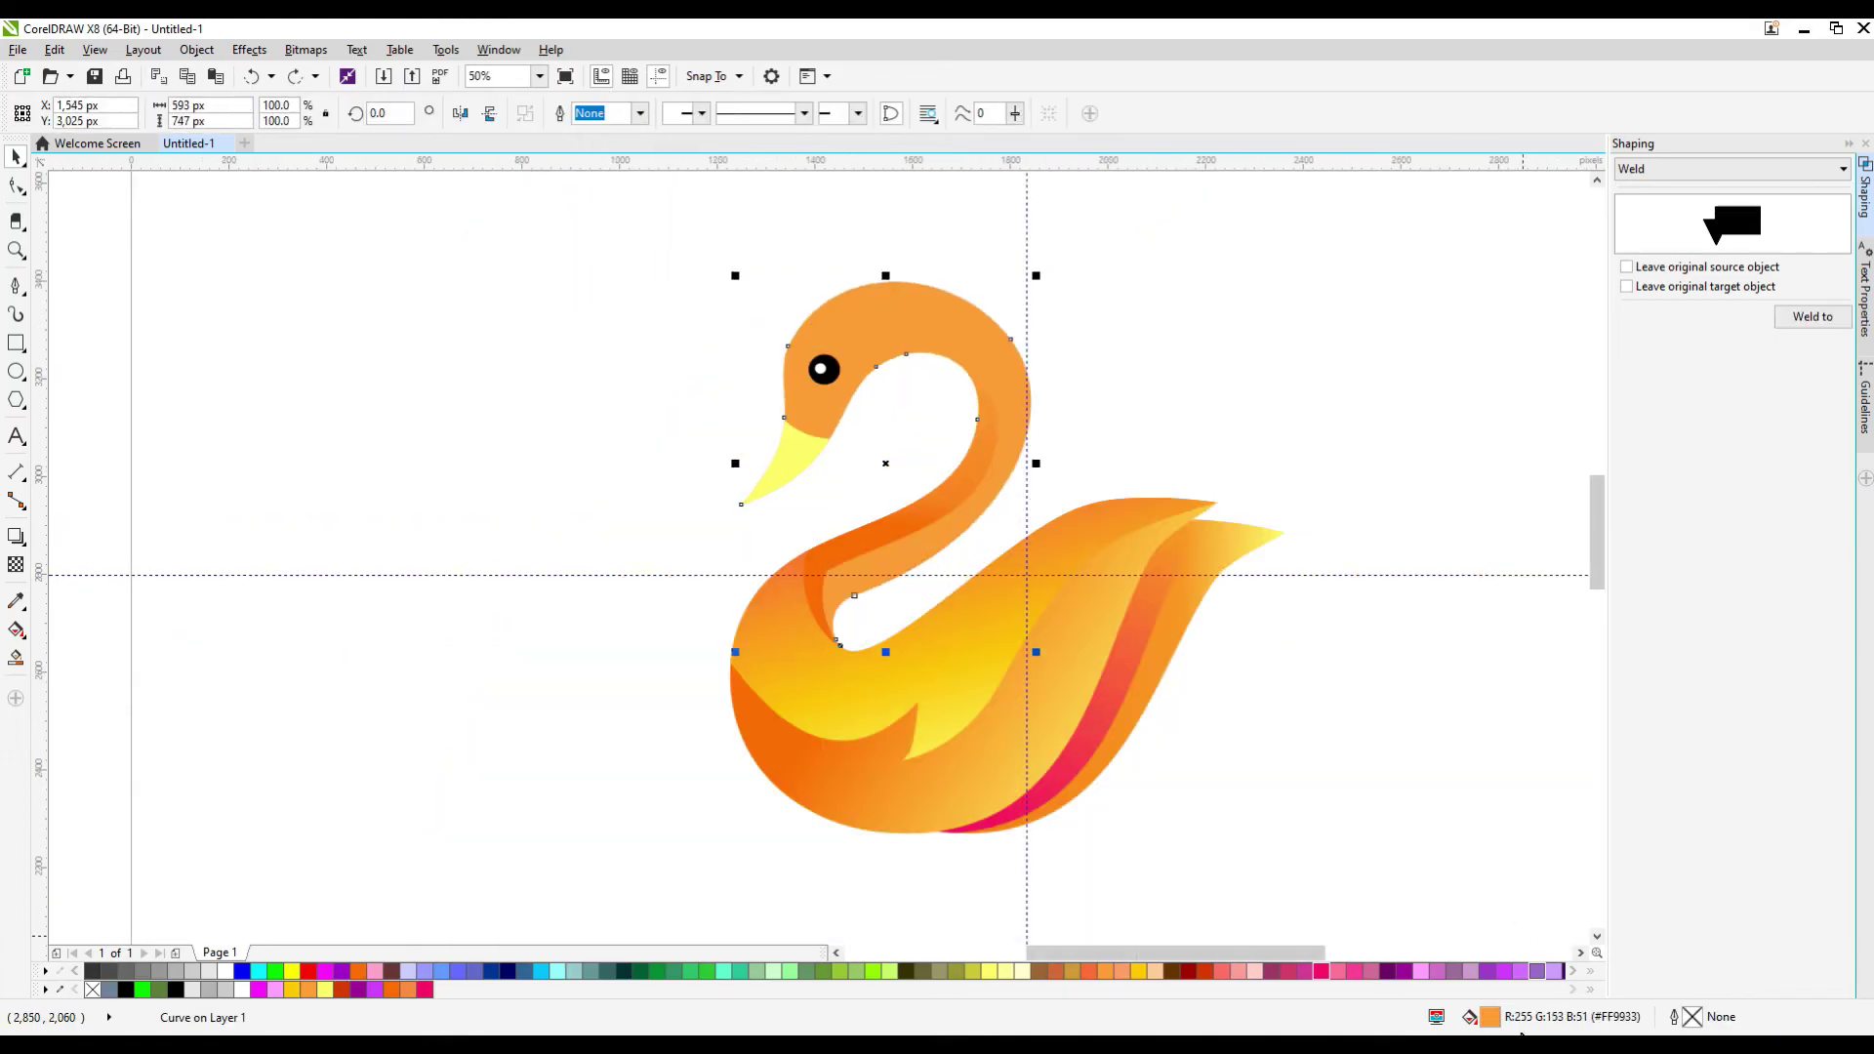
{"action": "left_click_drag", "start_coordinate": [969, 341], "coordinate": [1535, 378]}
{"action": "left_click", "coordinate": [1222, 406]}
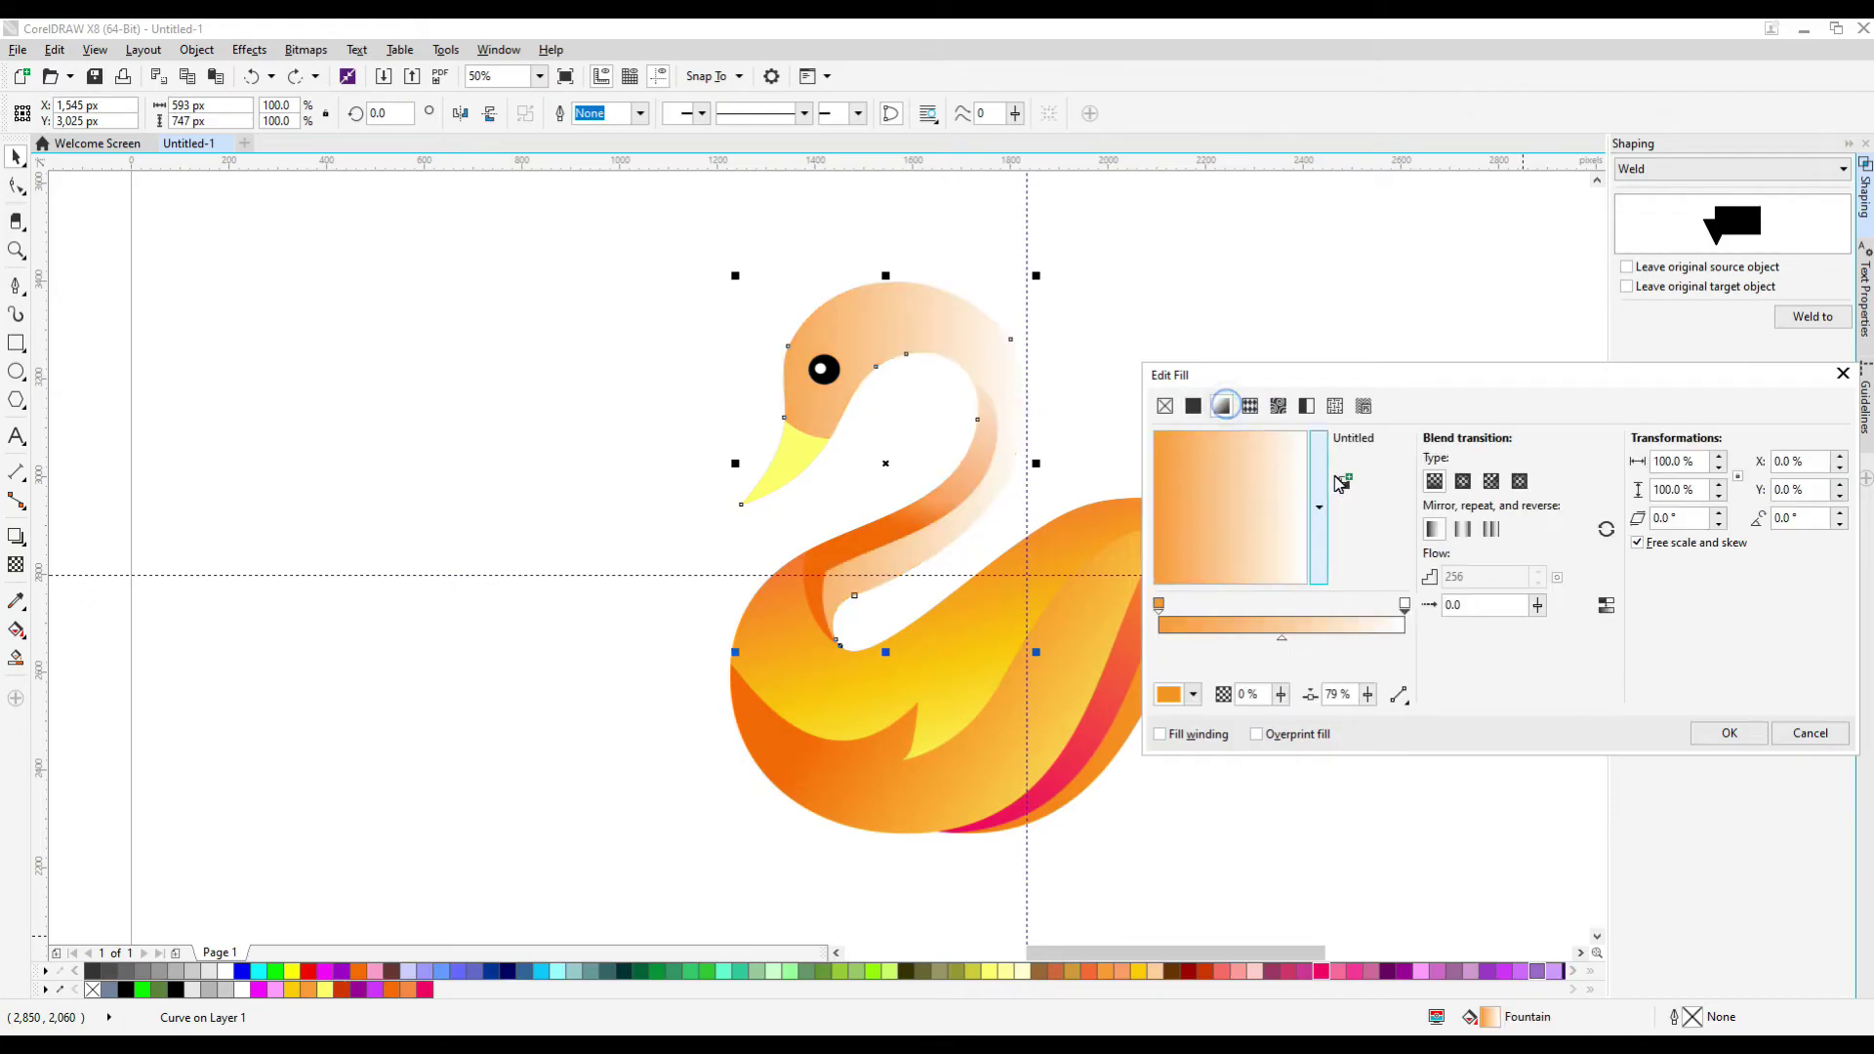
{"action": "left_click_drag", "start_coordinate": [1289, 504], "coordinate": [1304, 490]}
{"action": "left_click", "coordinate": [1192, 694]}
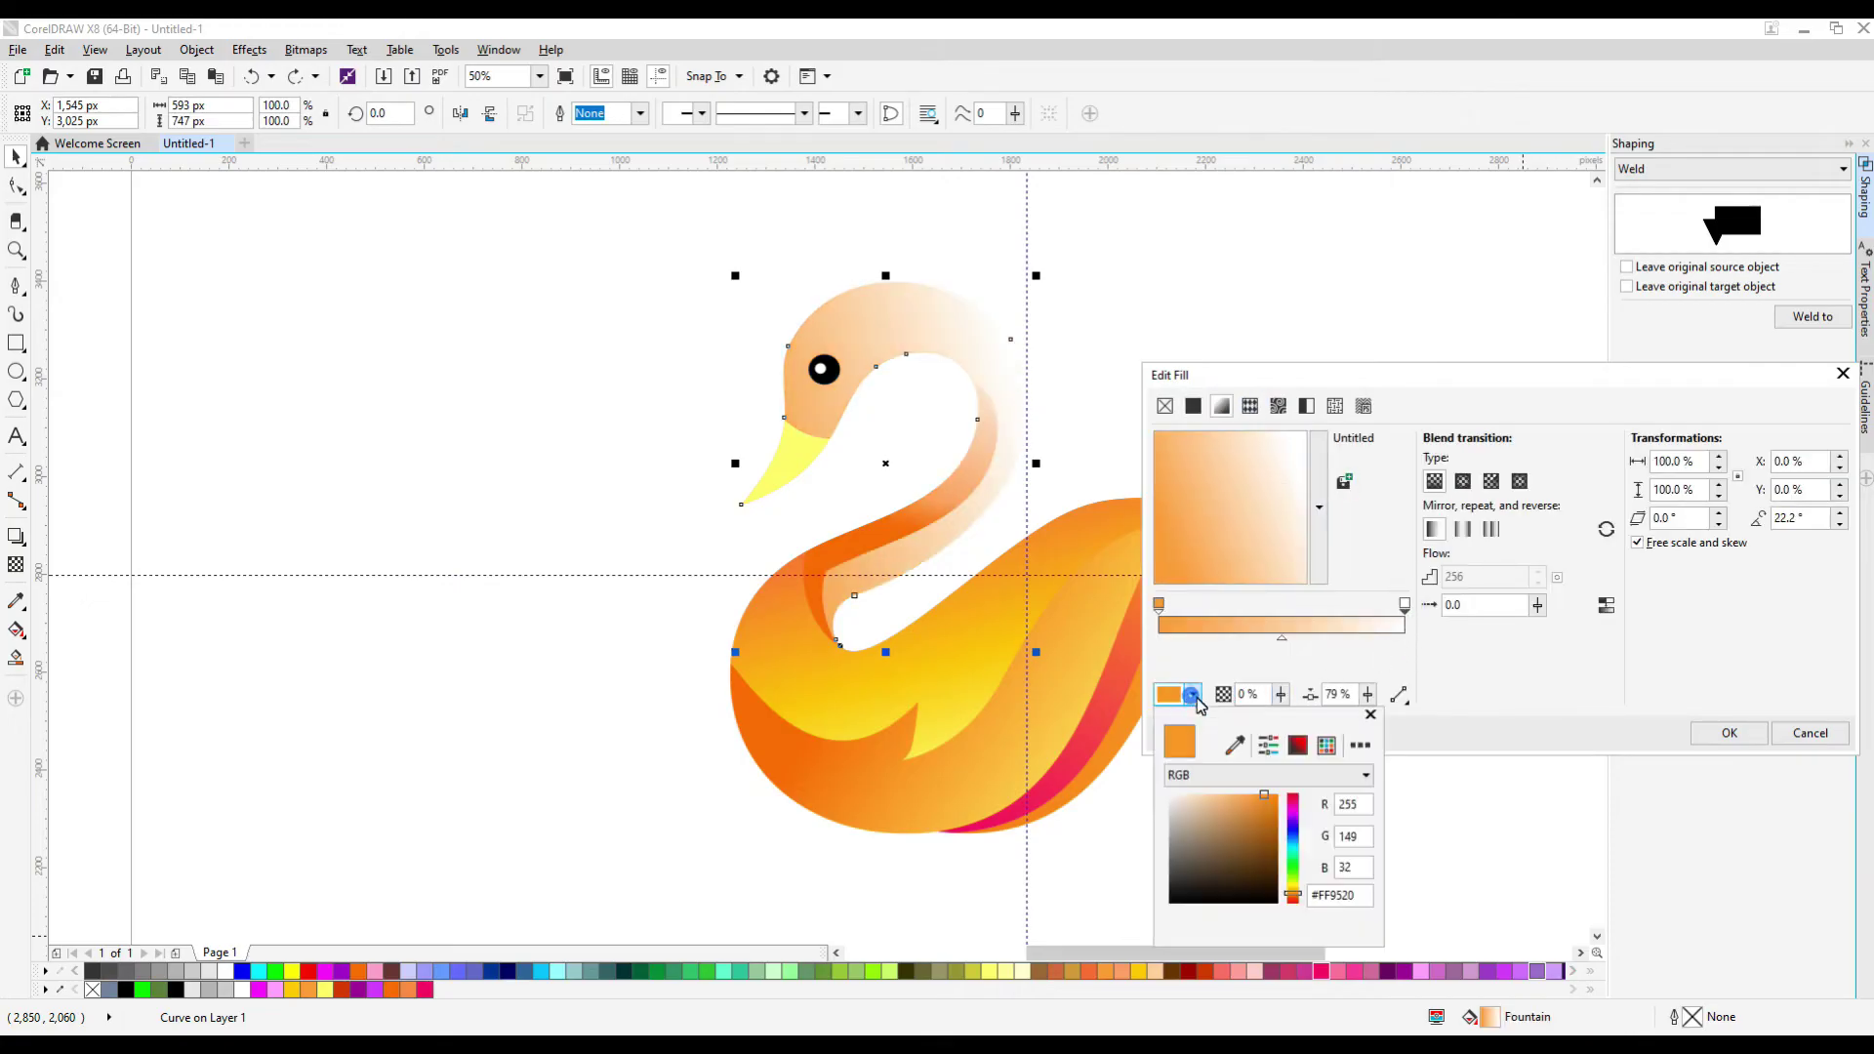
{"action": "left_click", "coordinate": [324, 992]}
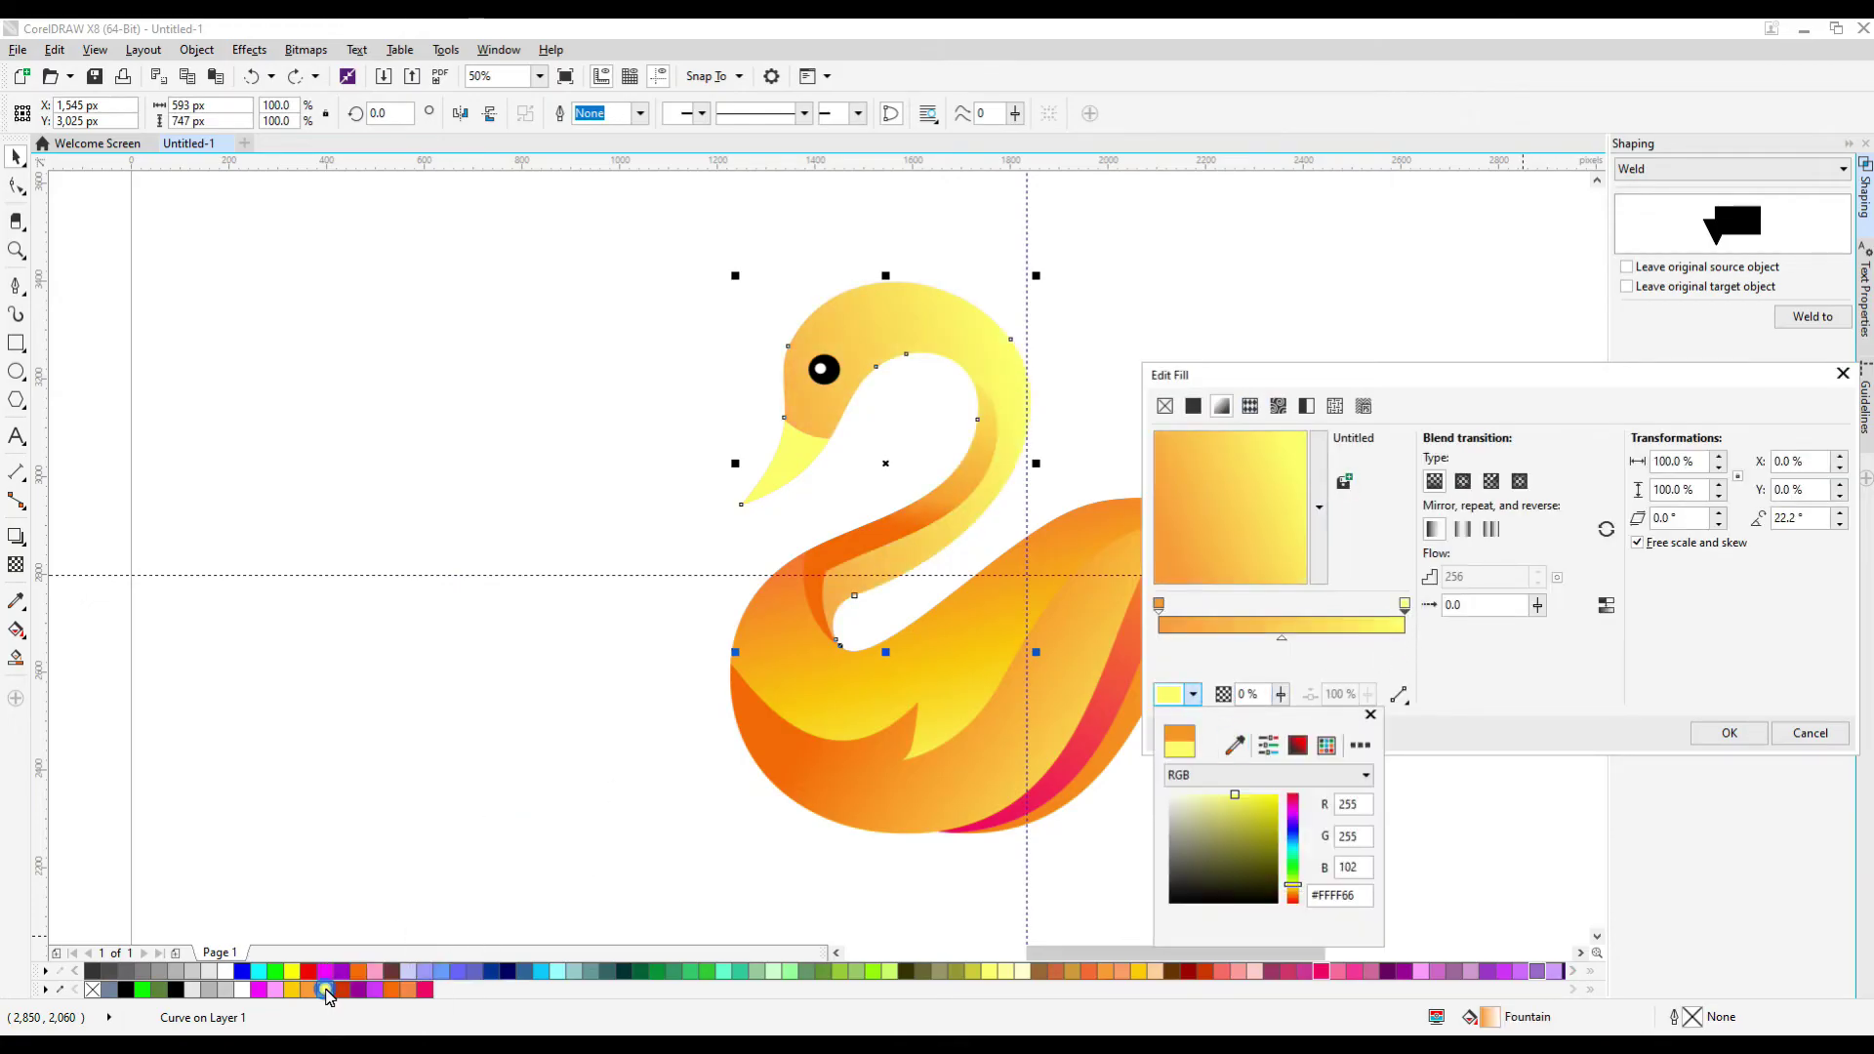
Change the head and neck gradient to an elliptical fountain fill with a Y offset of about 8%, using only the two end stops
{"action": "left_click", "coordinate": [1190, 636]}
{"action": "double_click", "coordinate": [1187, 624]}
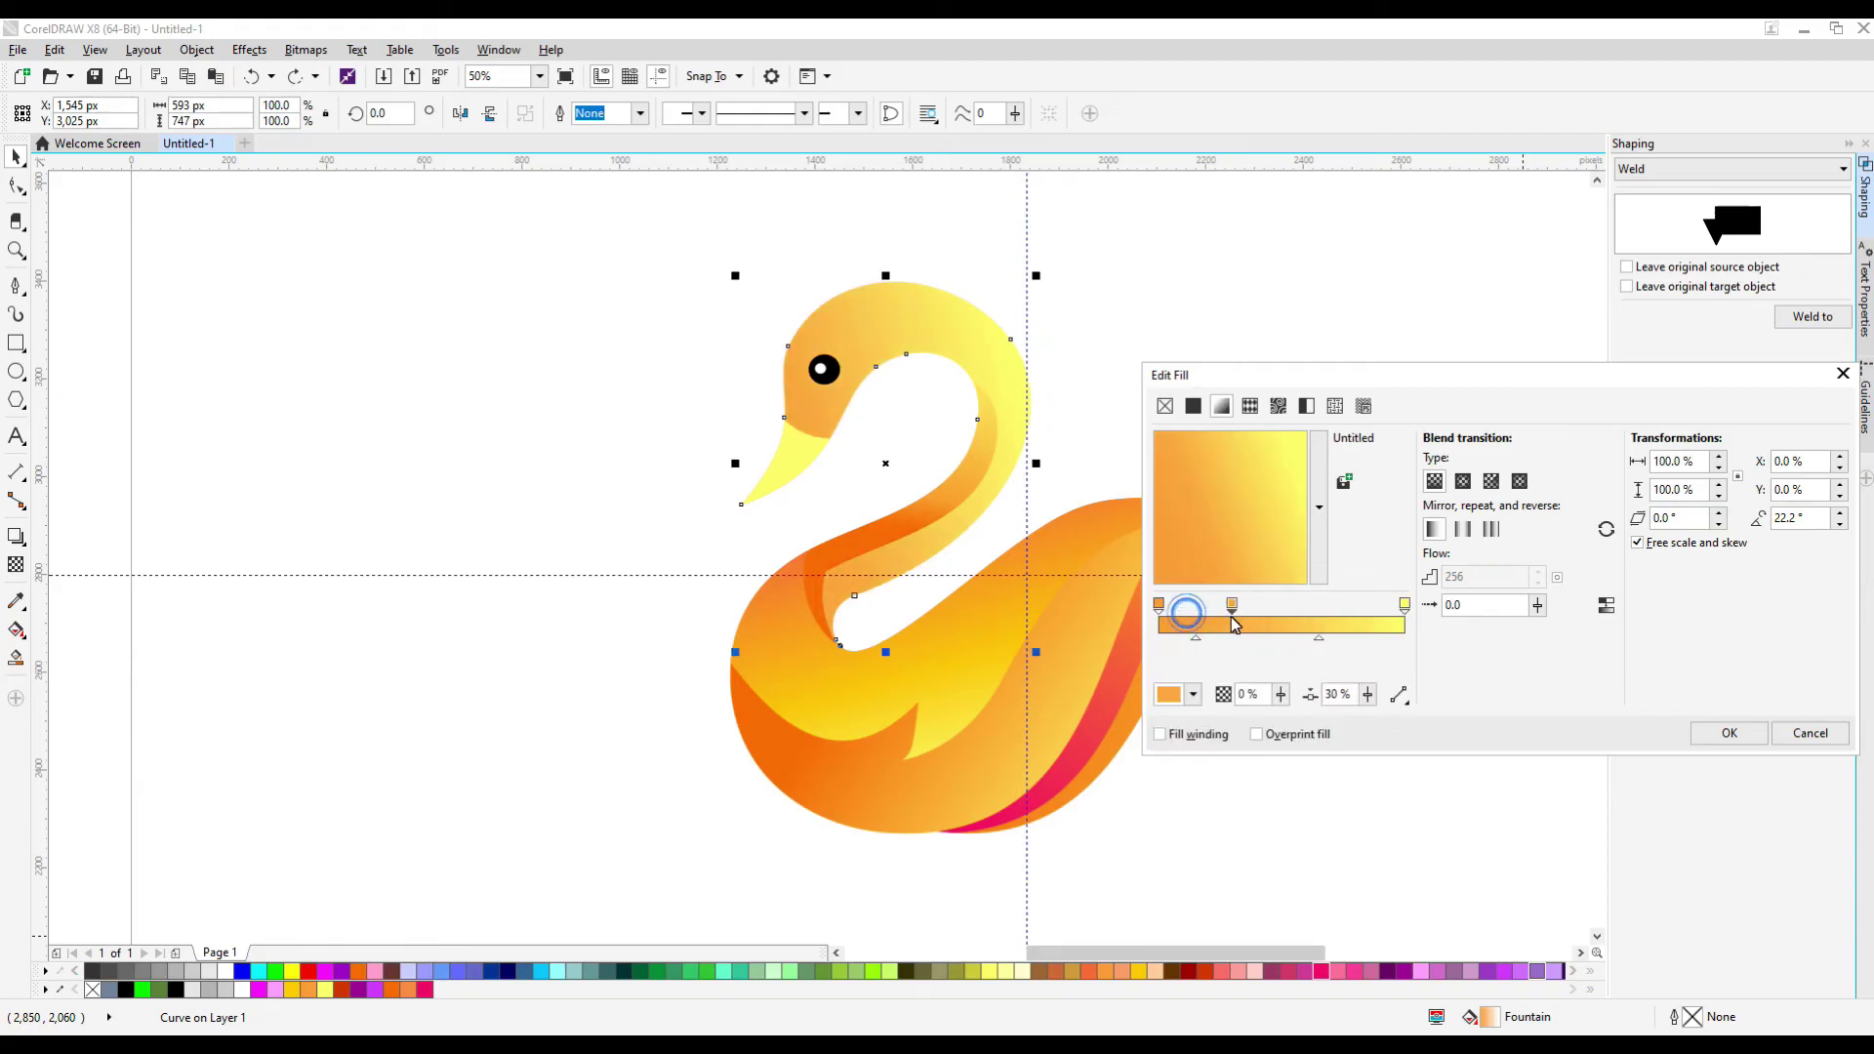
{"action": "left_click_drag", "start_coordinate": [1187, 607], "coordinate": [1271, 607]}
{"action": "left_click", "coordinate": [1462, 480]}
{"action": "left_click_drag", "start_coordinate": [1305, 489], "coordinate": [1234, 501]}
{"action": "double_click", "coordinate": [1272, 608]}
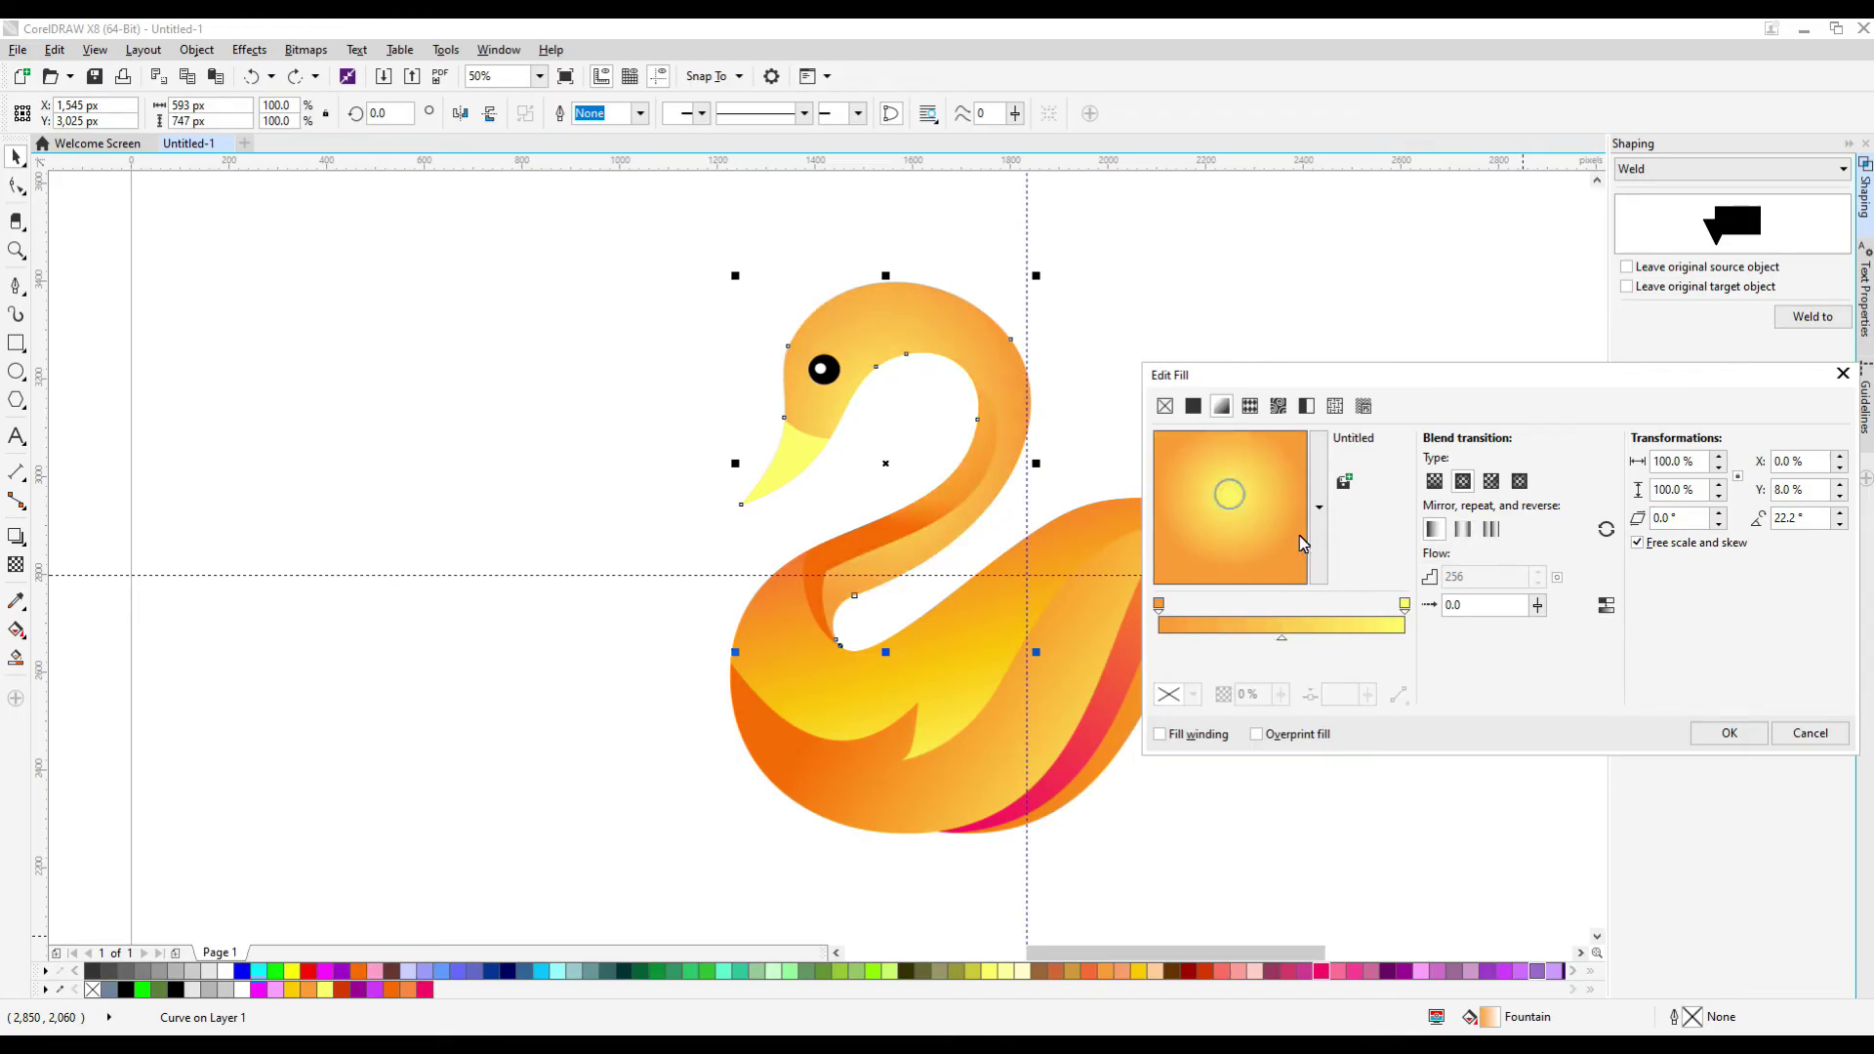
{"action": "left_click", "coordinate": [1729, 733]}
Fill the beak with light orange #FF9933 and switch it to a linear fountain fill
{"action": "left_click", "coordinate": [798, 475]}
{"action": "left_click", "coordinate": [308, 990]}
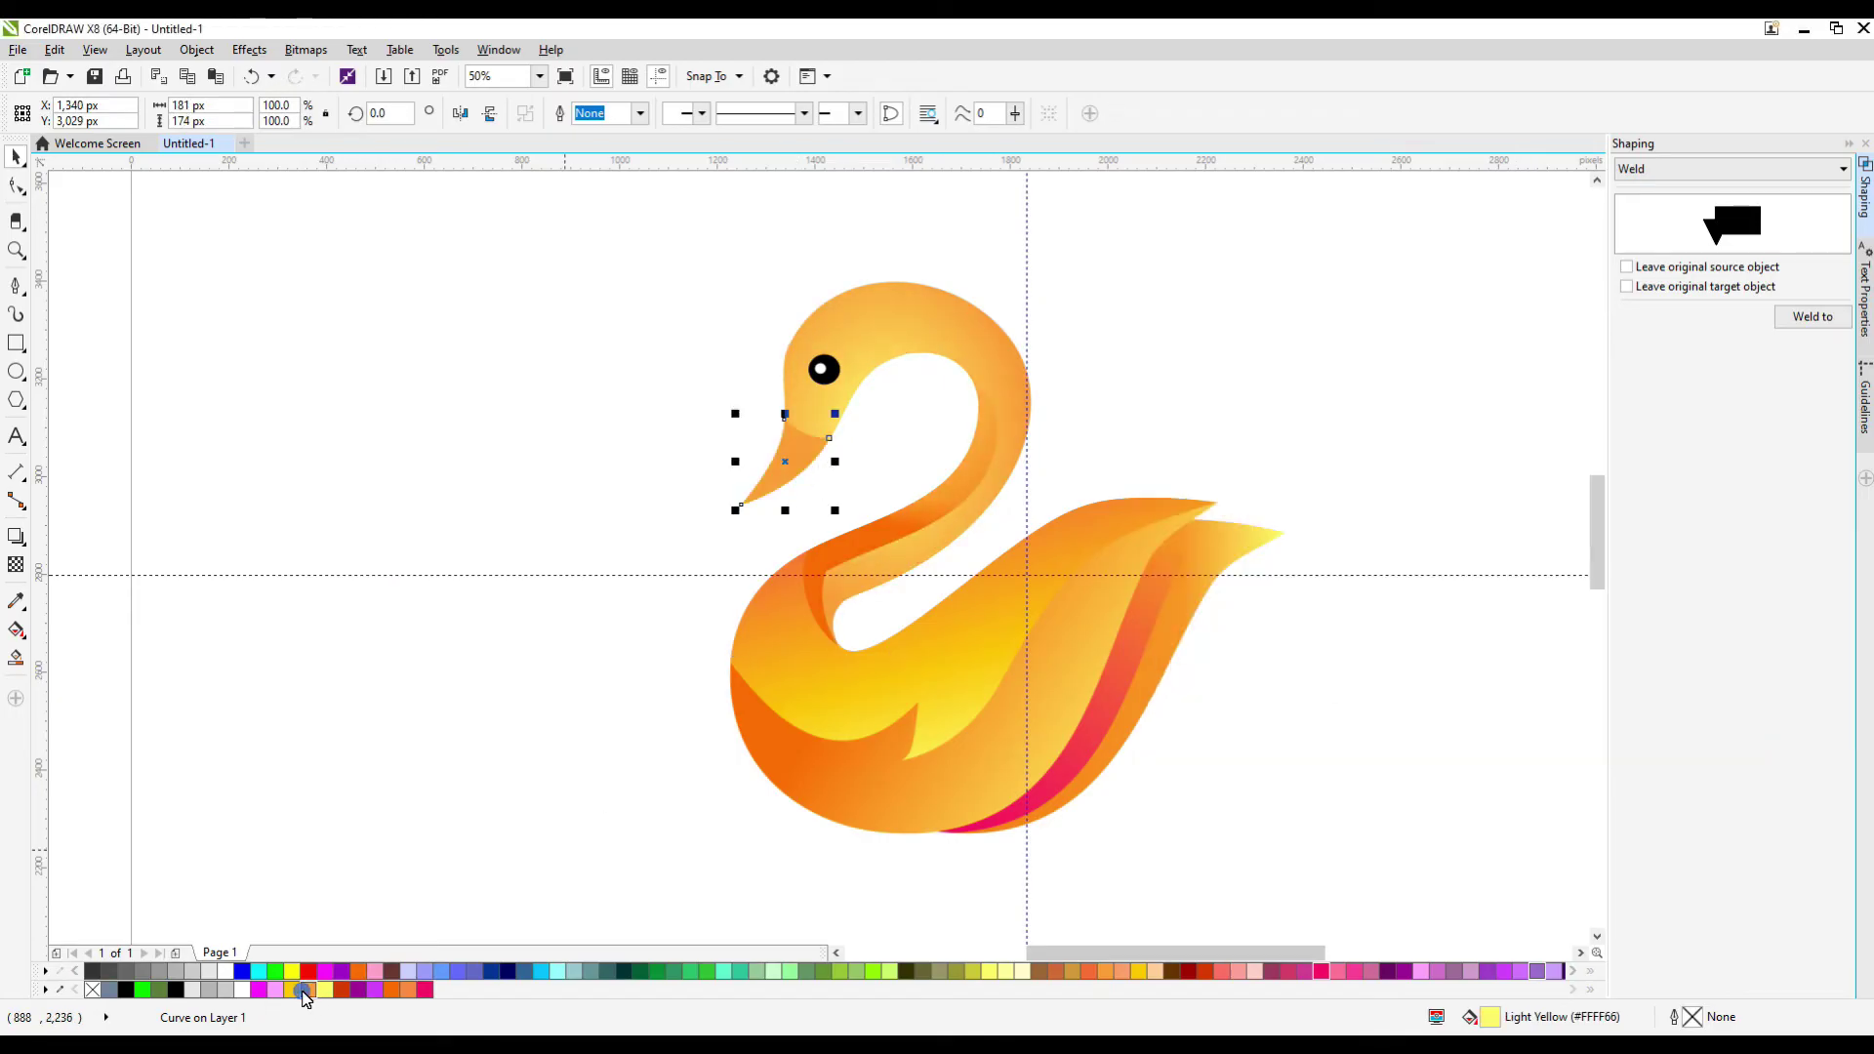
{"action": "double_click", "coordinate": [1489, 1018]}
{"action": "left_click_drag", "start_coordinate": [913, 337], "coordinate": [1524, 358]}
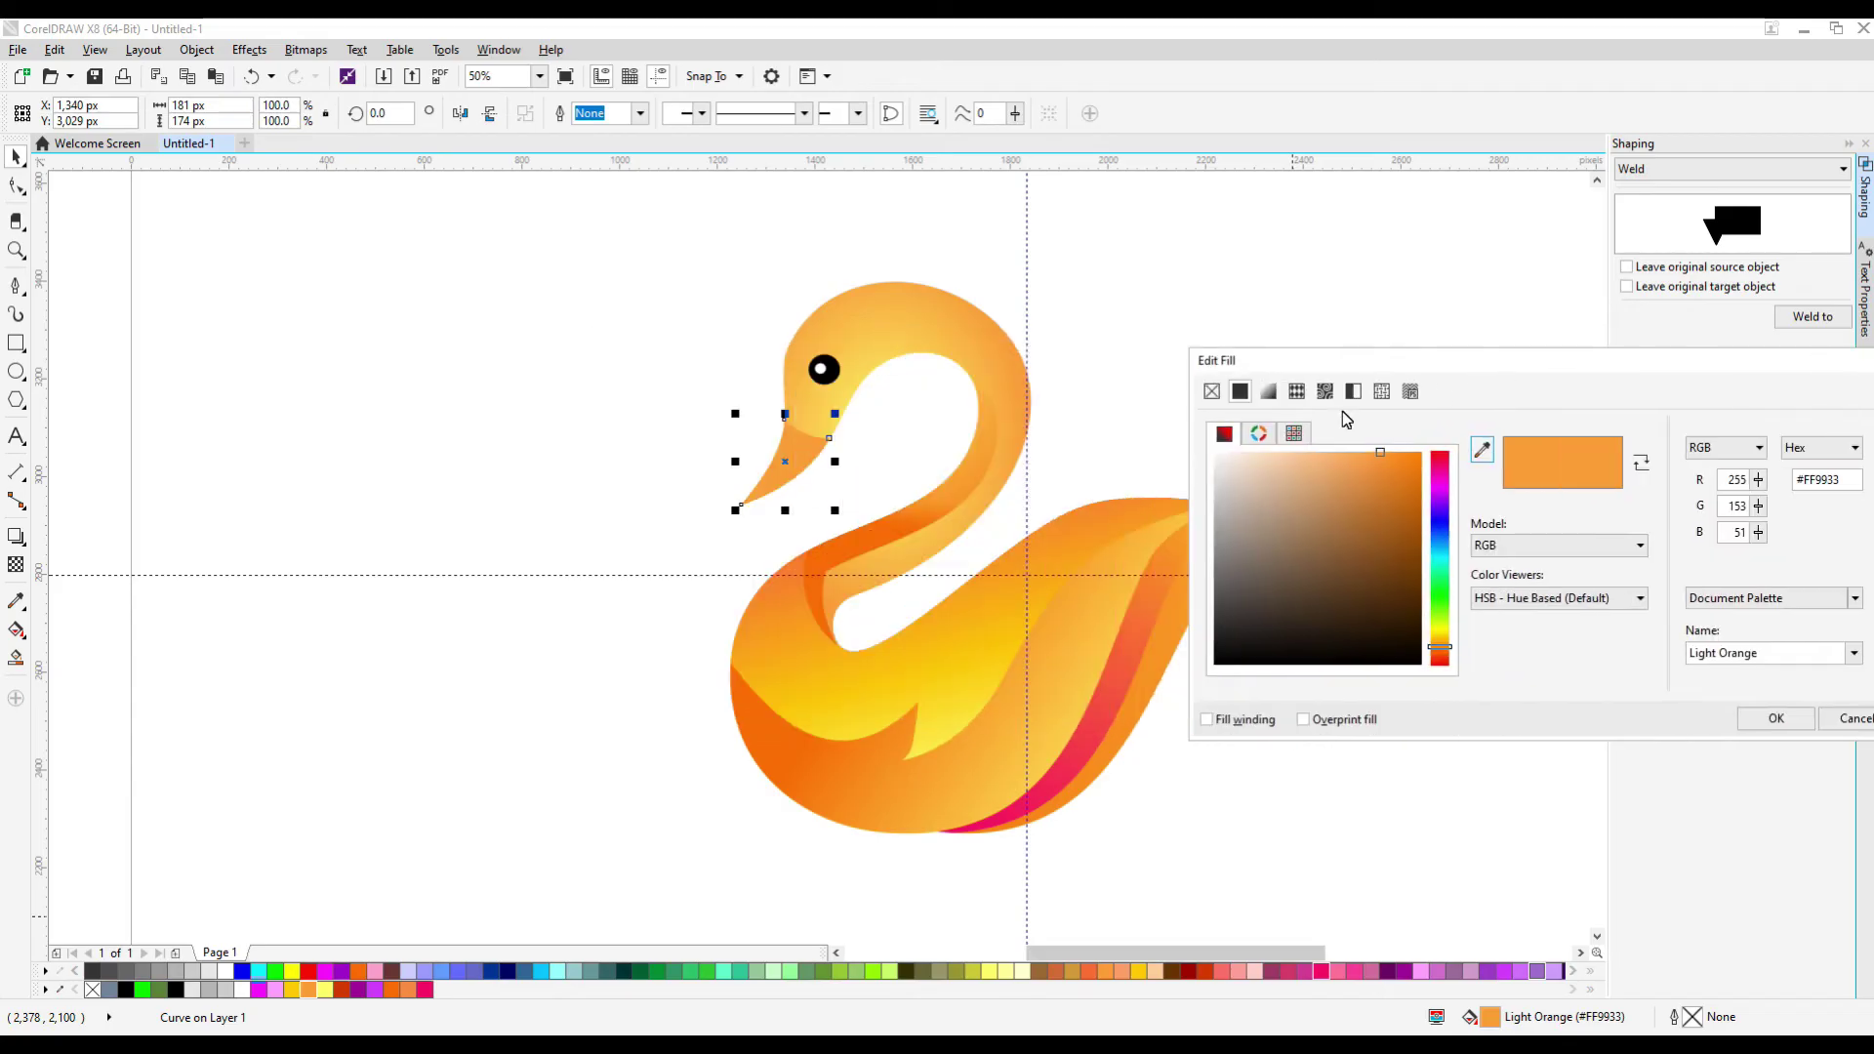
{"action": "left_click", "coordinate": [1270, 399]}
Add a middle stop at 44% to the beak's gradient and sample the body's yellow #FFDB24 for it
{"action": "double_click", "coordinate": [1313, 611]}
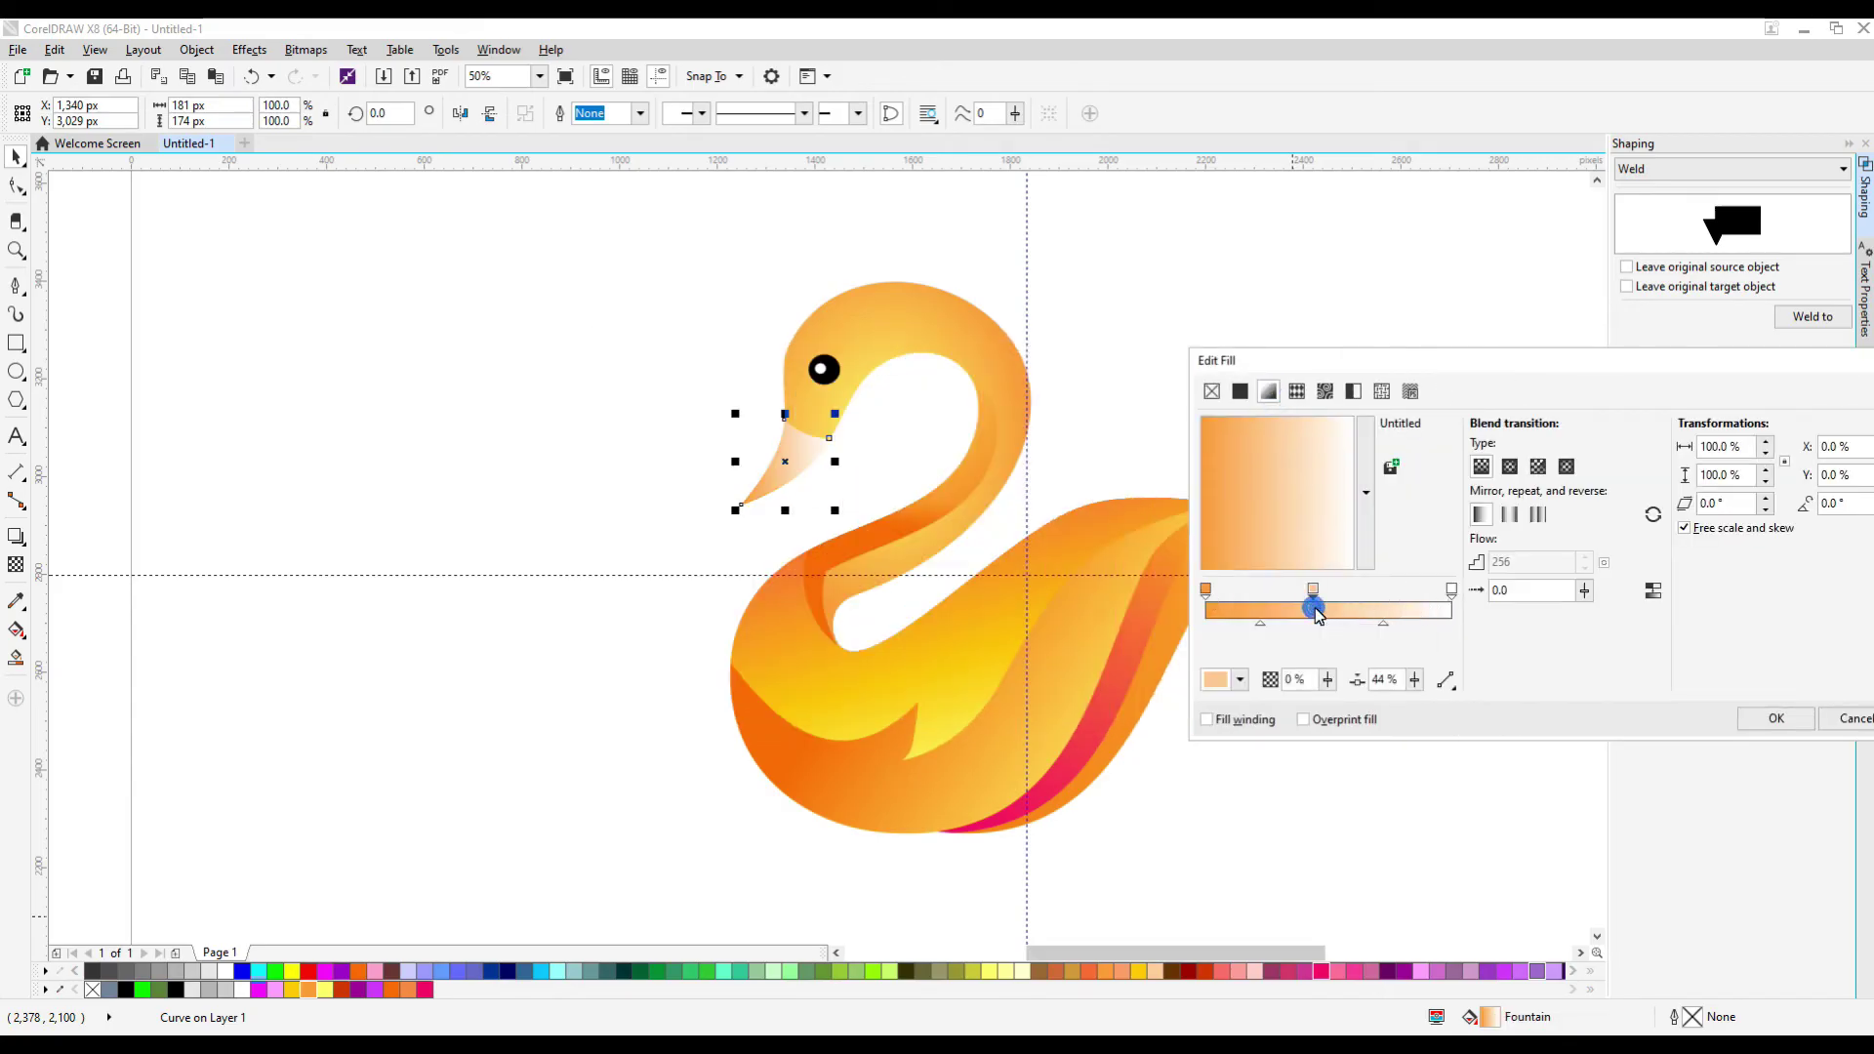
{"action": "left_click", "coordinate": [1239, 680]}
{"action": "left_click", "coordinate": [1282, 730]}
{"action": "left_click", "coordinate": [876, 724]}
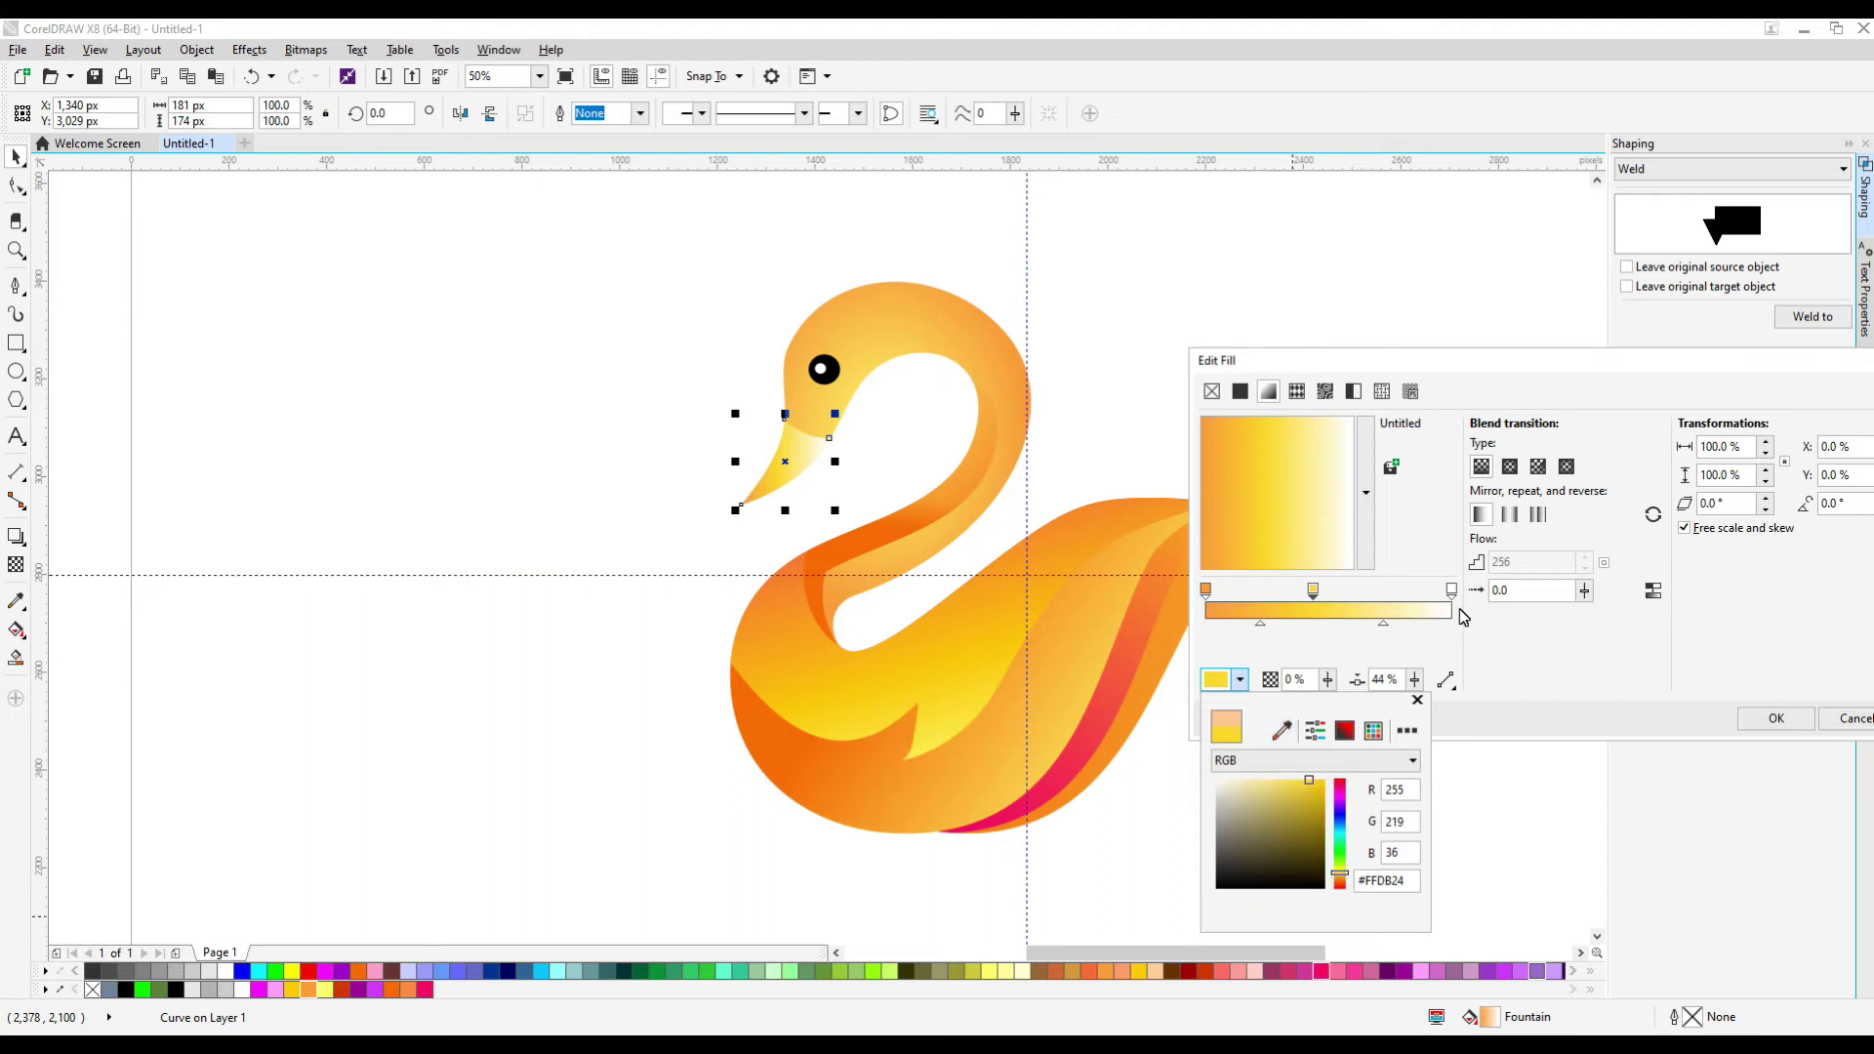
Set the beak gradient's end stop to the same orange as its start, angle the gradient, and apply the fill
{"action": "left_click", "coordinate": [1451, 591]}
{"action": "left_click", "coordinate": [1240, 681]}
{"action": "left_click", "coordinate": [1282, 730]}
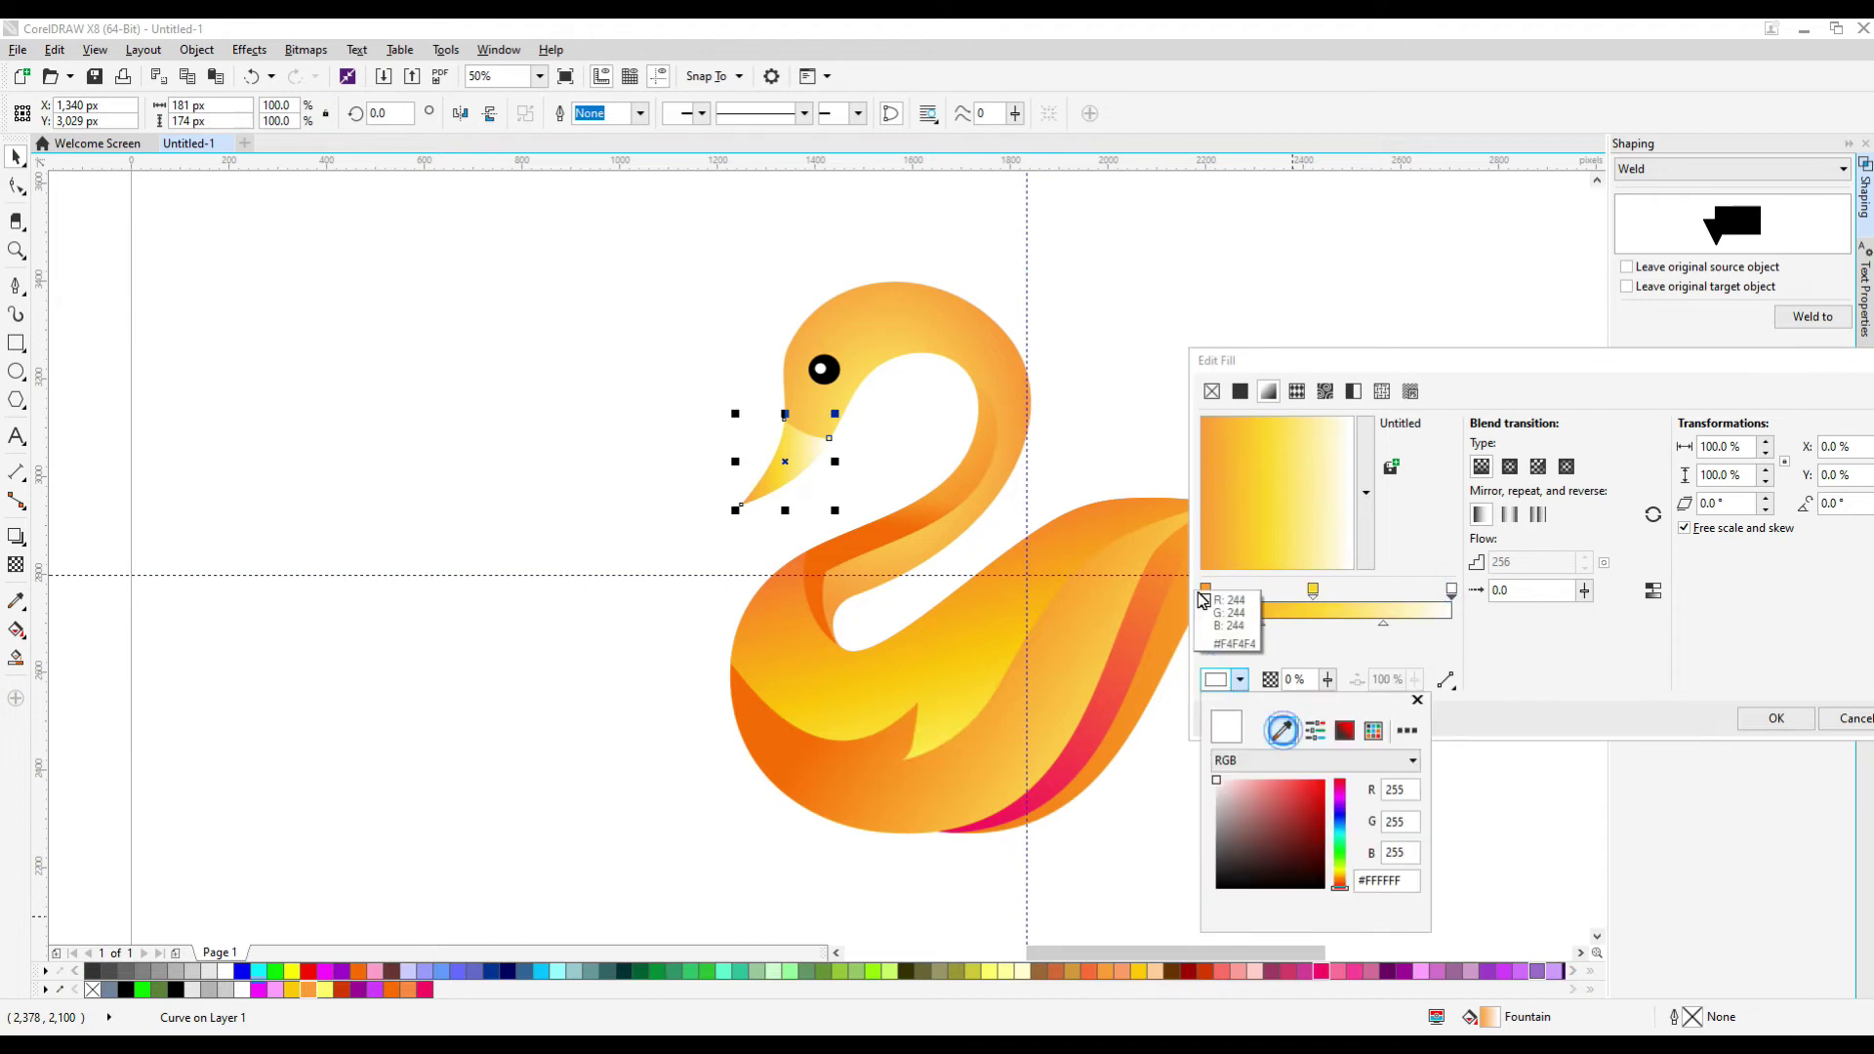
{"action": "left_click", "coordinate": [1308, 523]}
{"action": "mouse_move", "coordinate": [1252, 536]}
{"action": "left_mouse_down"}
{"action": "mouse_move", "coordinate": [1289, 525]}
{"action": "mouse_move", "coordinate": [1256, 544]}
{"action": "left_mouse_up"}
{"action": "left_click", "coordinate": [1773, 719]}
Create a boundary around all the swan's shapes, placed behind them and keeping the originals
{"action": "scroll", "coordinate": [800, 496], "scroll_direction": "down", "scroll_amount": 1}
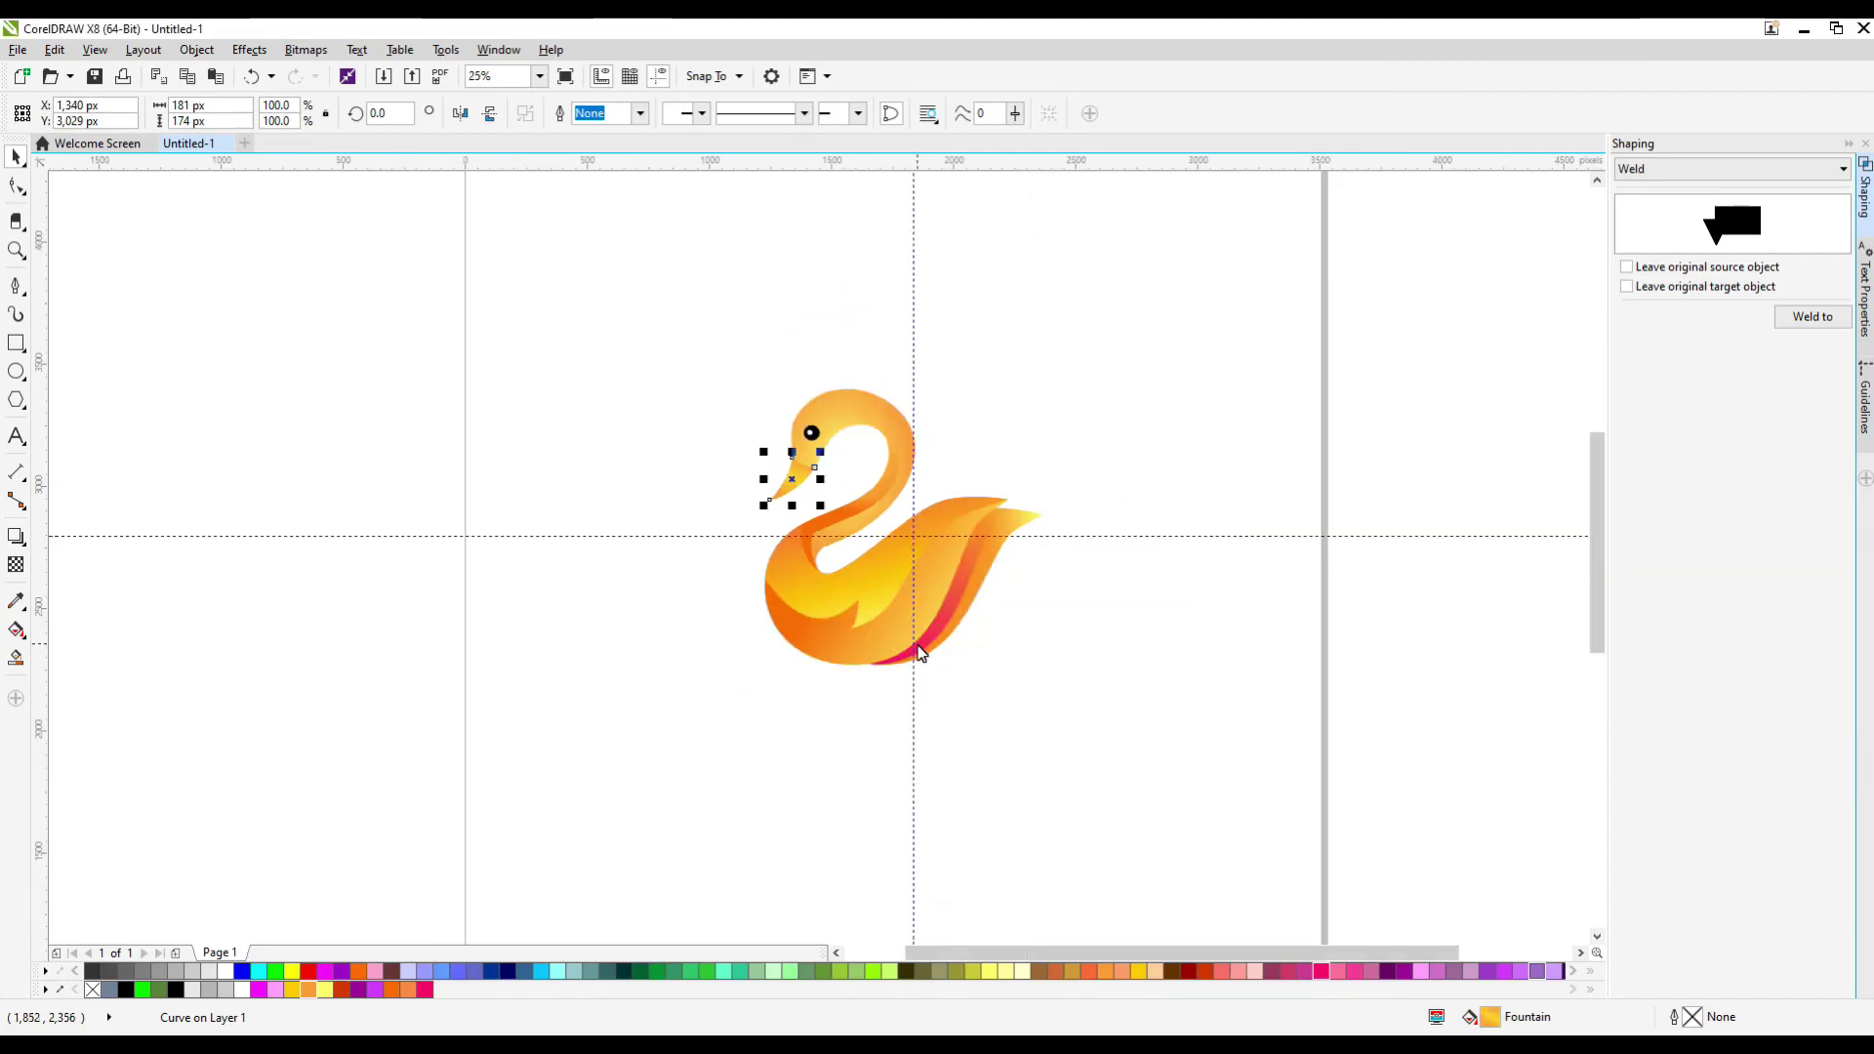
{"action": "left_click", "coordinate": [1072, 384]}
{"action": "left_click_drag", "start_coordinate": [701, 345], "coordinate": [1180, 777]}
{"action": "left_click", "coordinate": [1715, 171]}
{"action": "left_click", "coordinate": [1665, 264]}
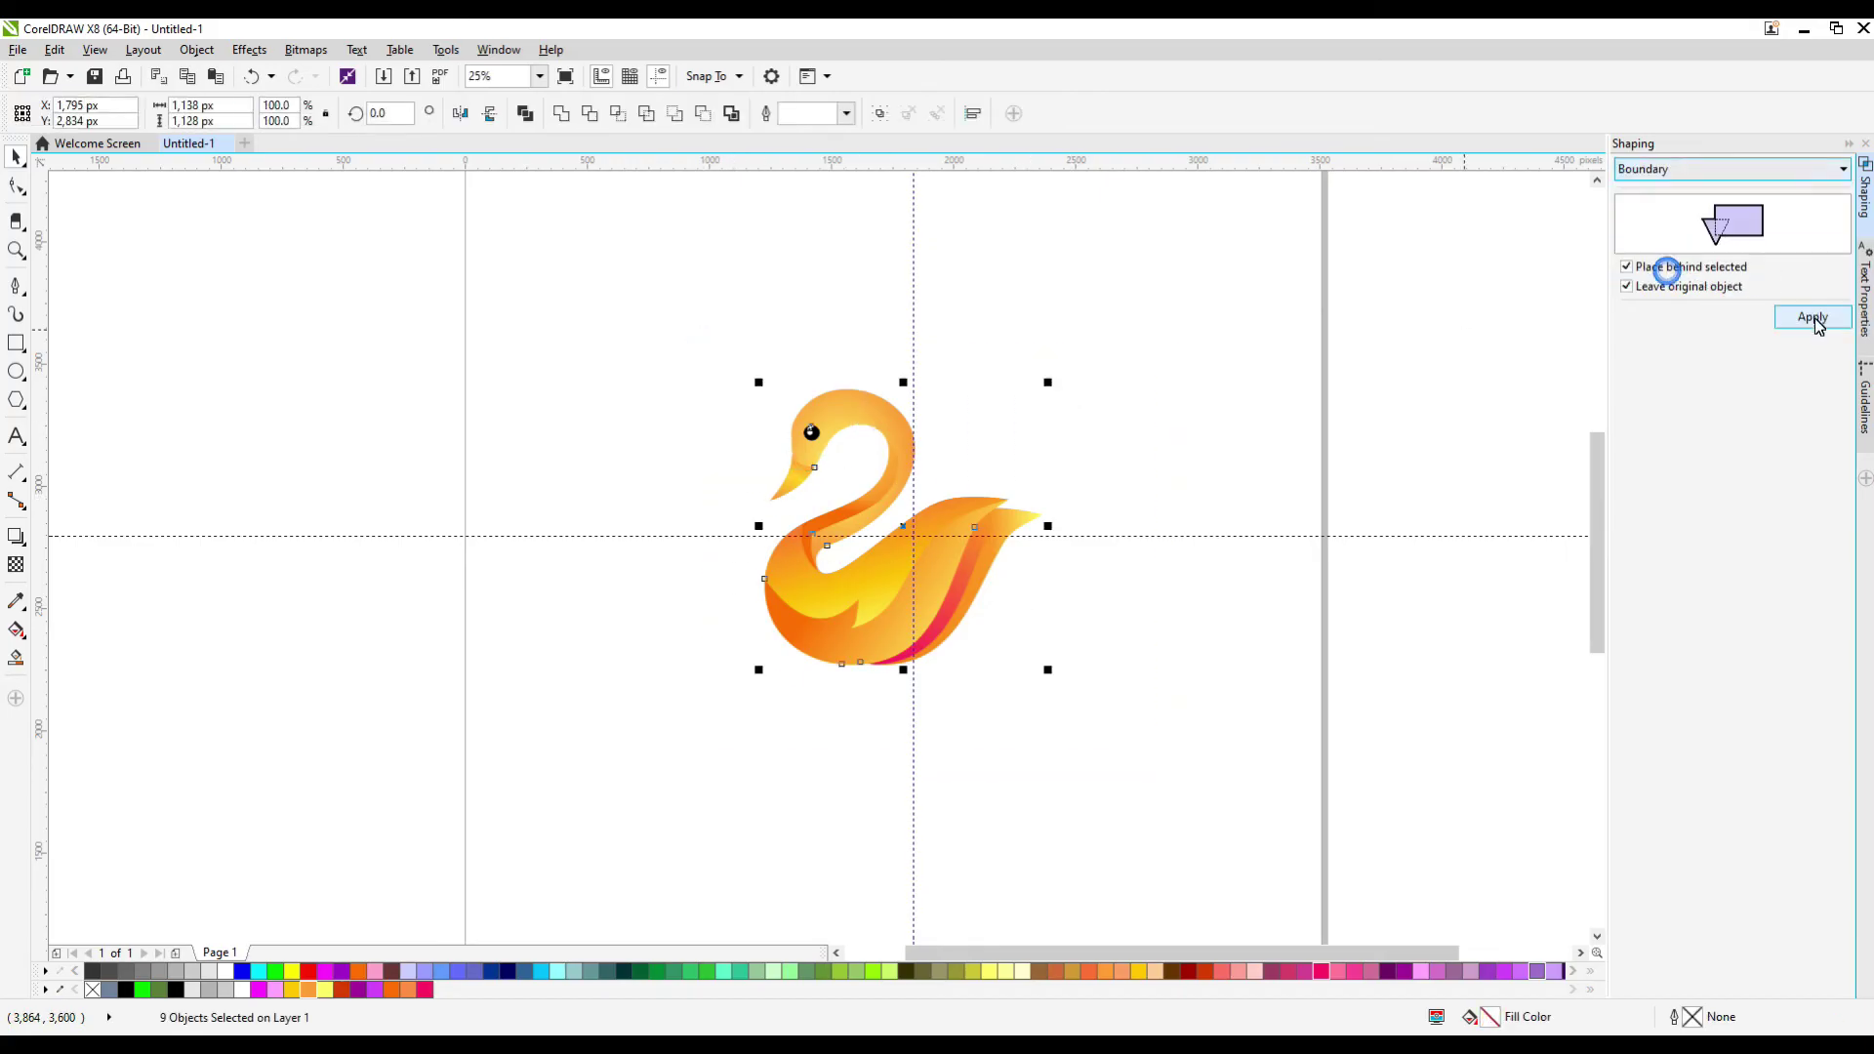
{"action": "left_click", "coordinate": [1813, 317]}
Set the swan boundary's outline width to 20 px and fill the boundary with black
{"action": "left_click", "coordinate": [640, 115]}
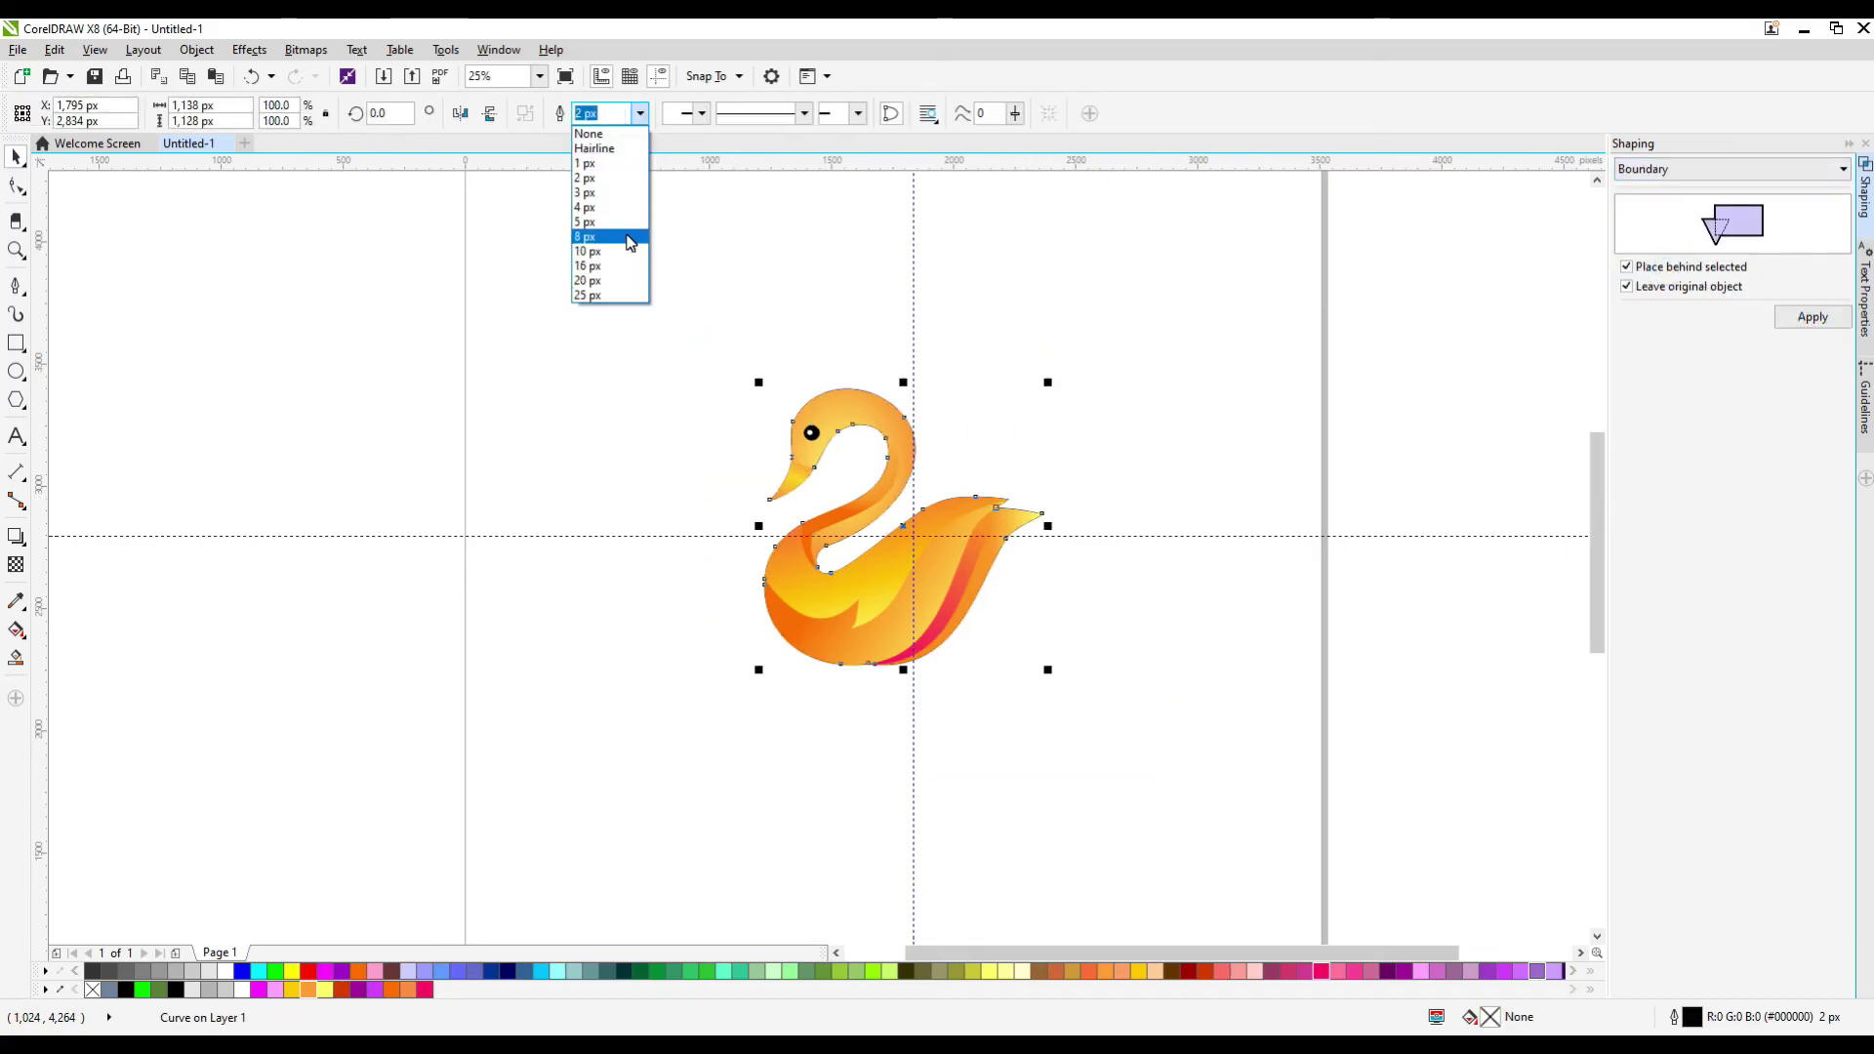
{"action": "left_click", "coordinate": [613, 269]}
{"action": "left_click", "coordinate": [640, 114]}
{"action": "left_click", "coordinate": [600, 272]}
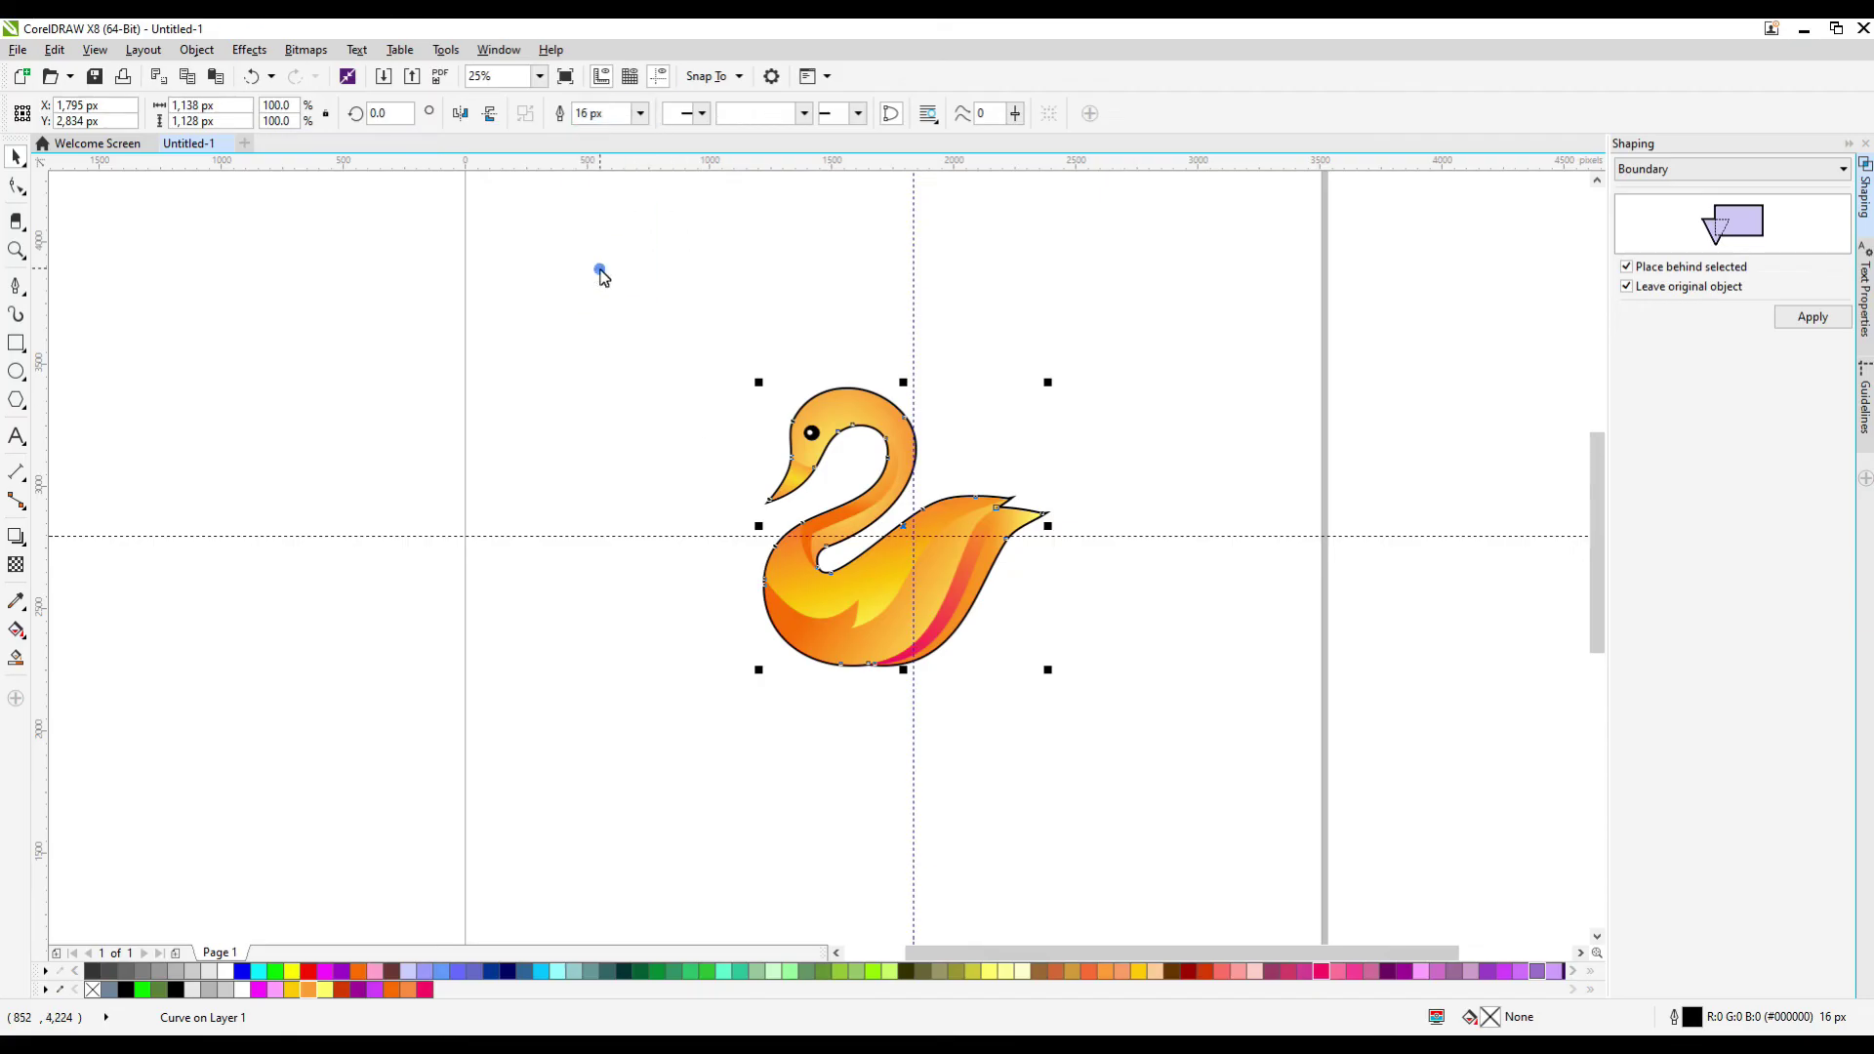
{"action": "left_click", "coordinate": [640, 115]}
{"action": "left_click", "coordinate": [600, 280]}
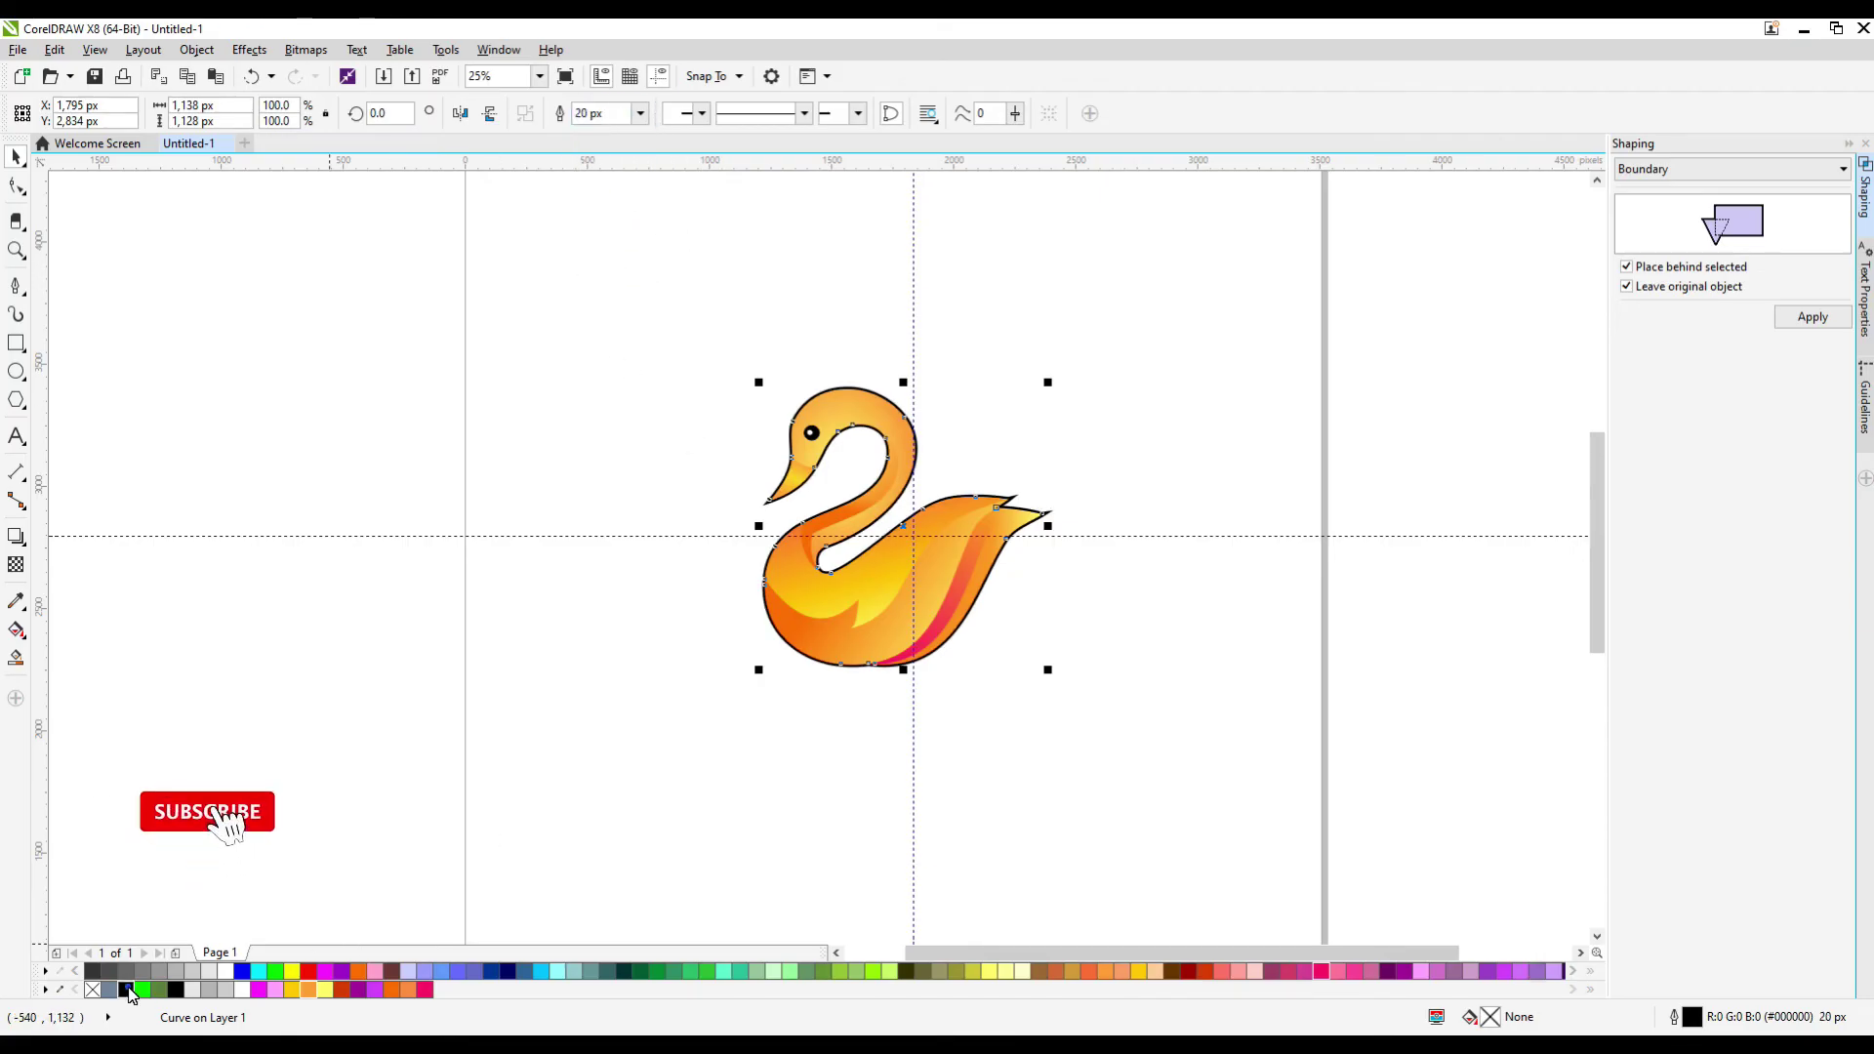
{"action": "left_click", "coordinate": [705, 399]}
{"action": "left_click_drag", "start_coordinate": [523, 298], "coordinate": [1174, 795]}
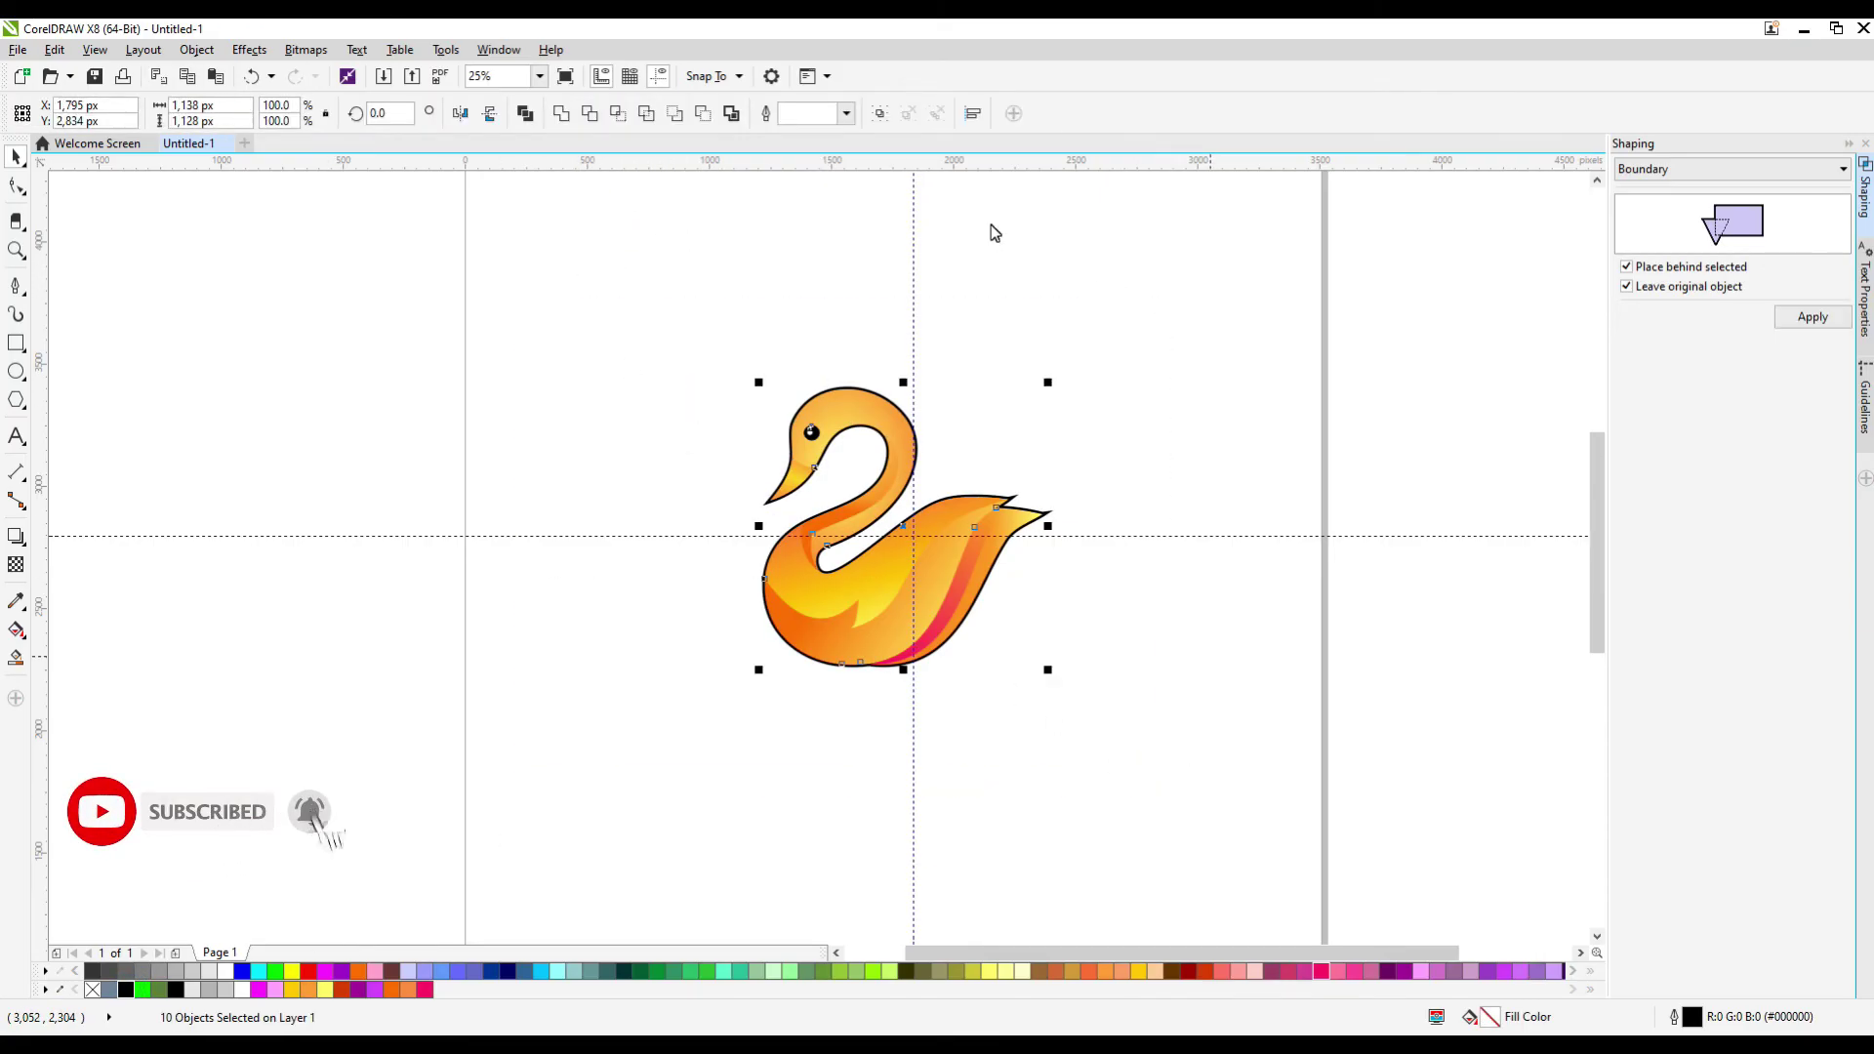
{"action": "left_click", "coordinate": [1016, 280]}
{"action": "scroll", "coordinate": [837, 388], "scroll_direction": "up", "scroll_amount": 1}
{"action": "left_click_drag", "start_coordinate": [837, 387], "coordinate": [841, 340]}
{"action": "key", "text": "ctrl+z"}
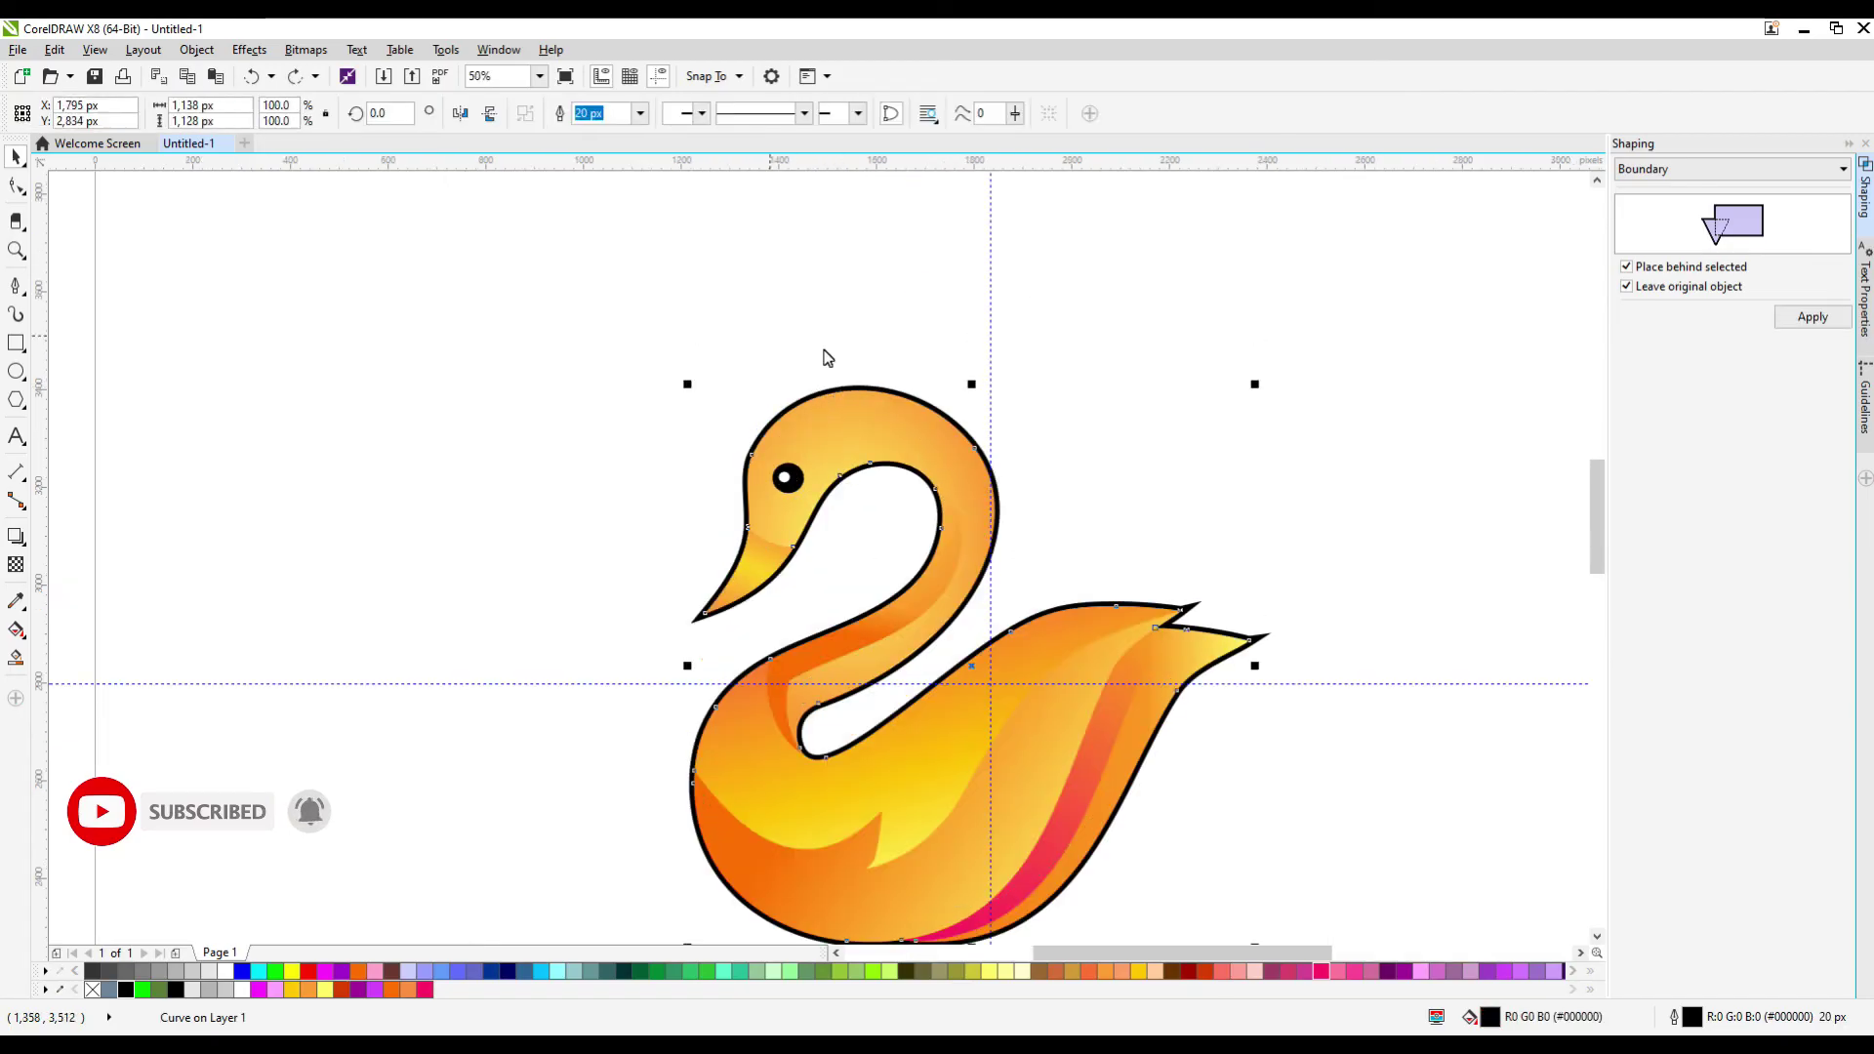
{"action": "left_click", "coordinate": [305, 49]}
{"action": "left_click", "coordinate": [342, 74]}
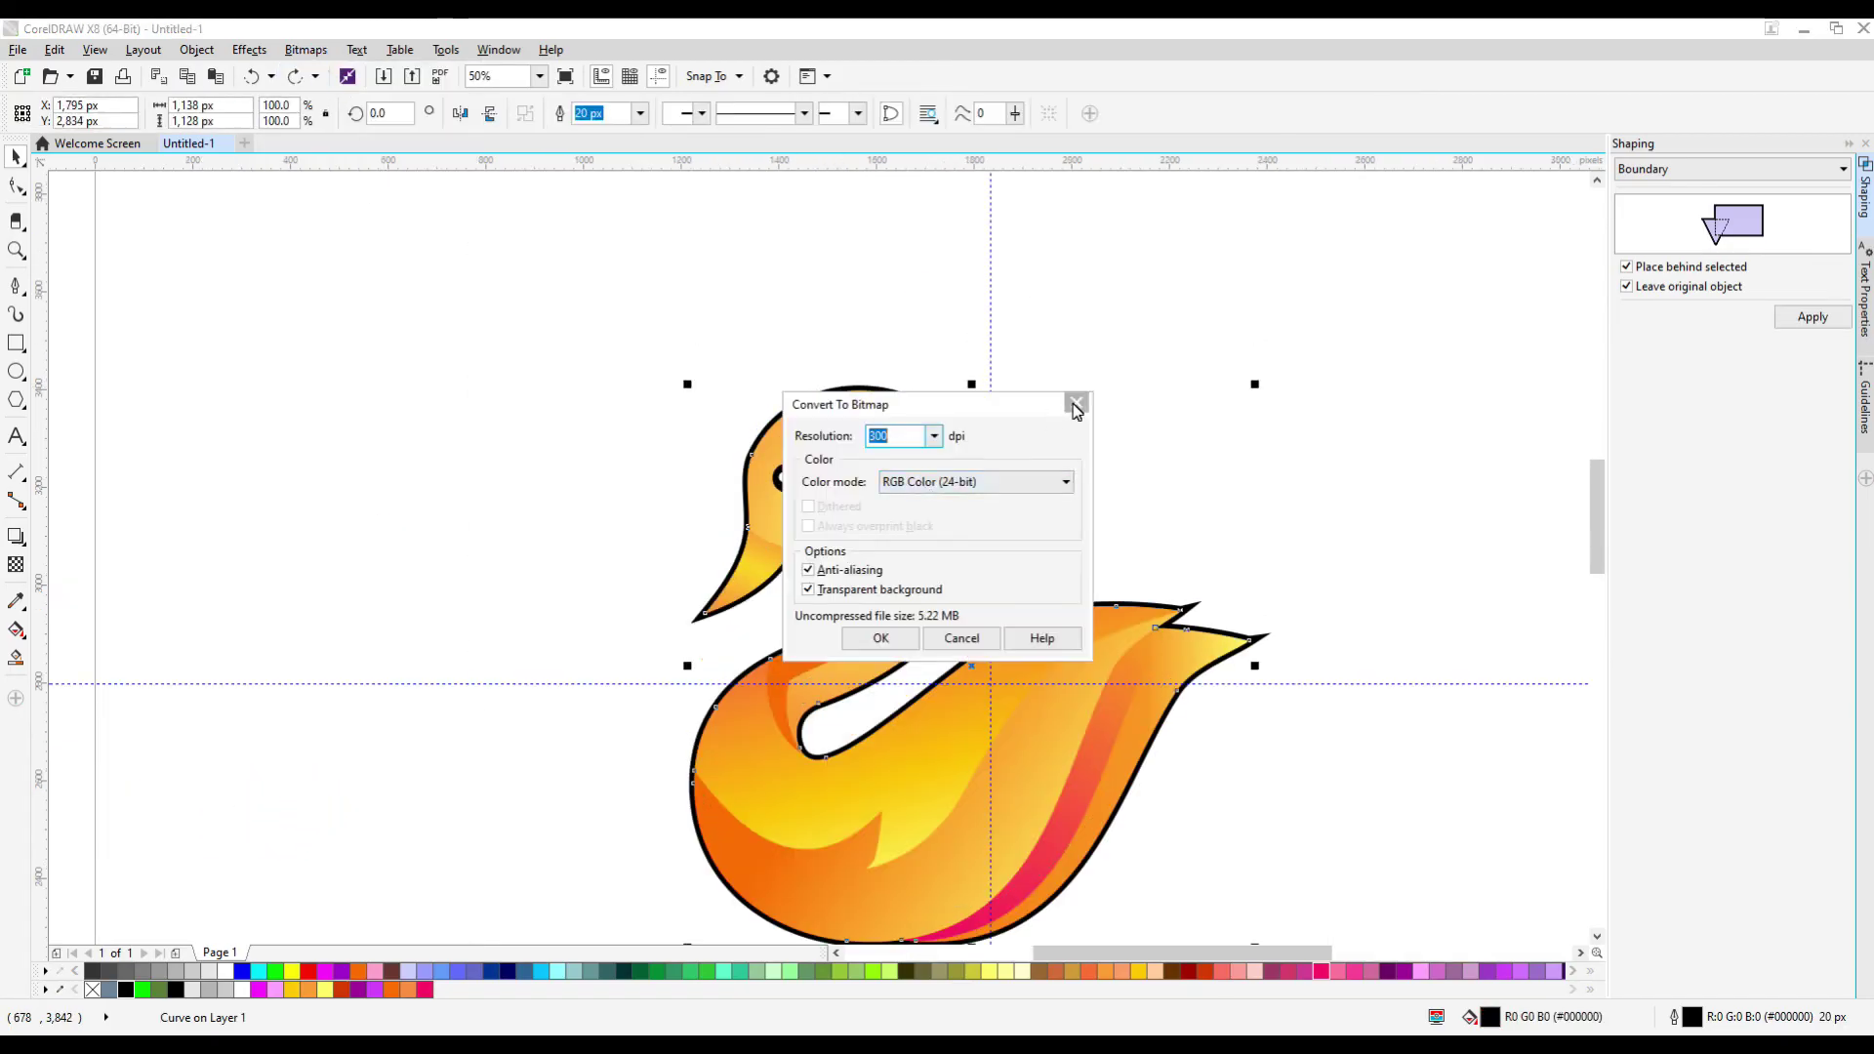
{"action": "left_click", "coordinate": [1075, 403]}
{"action": "left_click", "coordinate": [653, 398]}
Convert the black eye circle to a 300 dpi RGB bitmap with anti-aliasing and a transparent background
{"action": "scroll", "coordinate": [791, 479], "scroll_direction": "up", "scroll_amount": 1}
{"action": "left_click", "coordinate": [787, 471]}
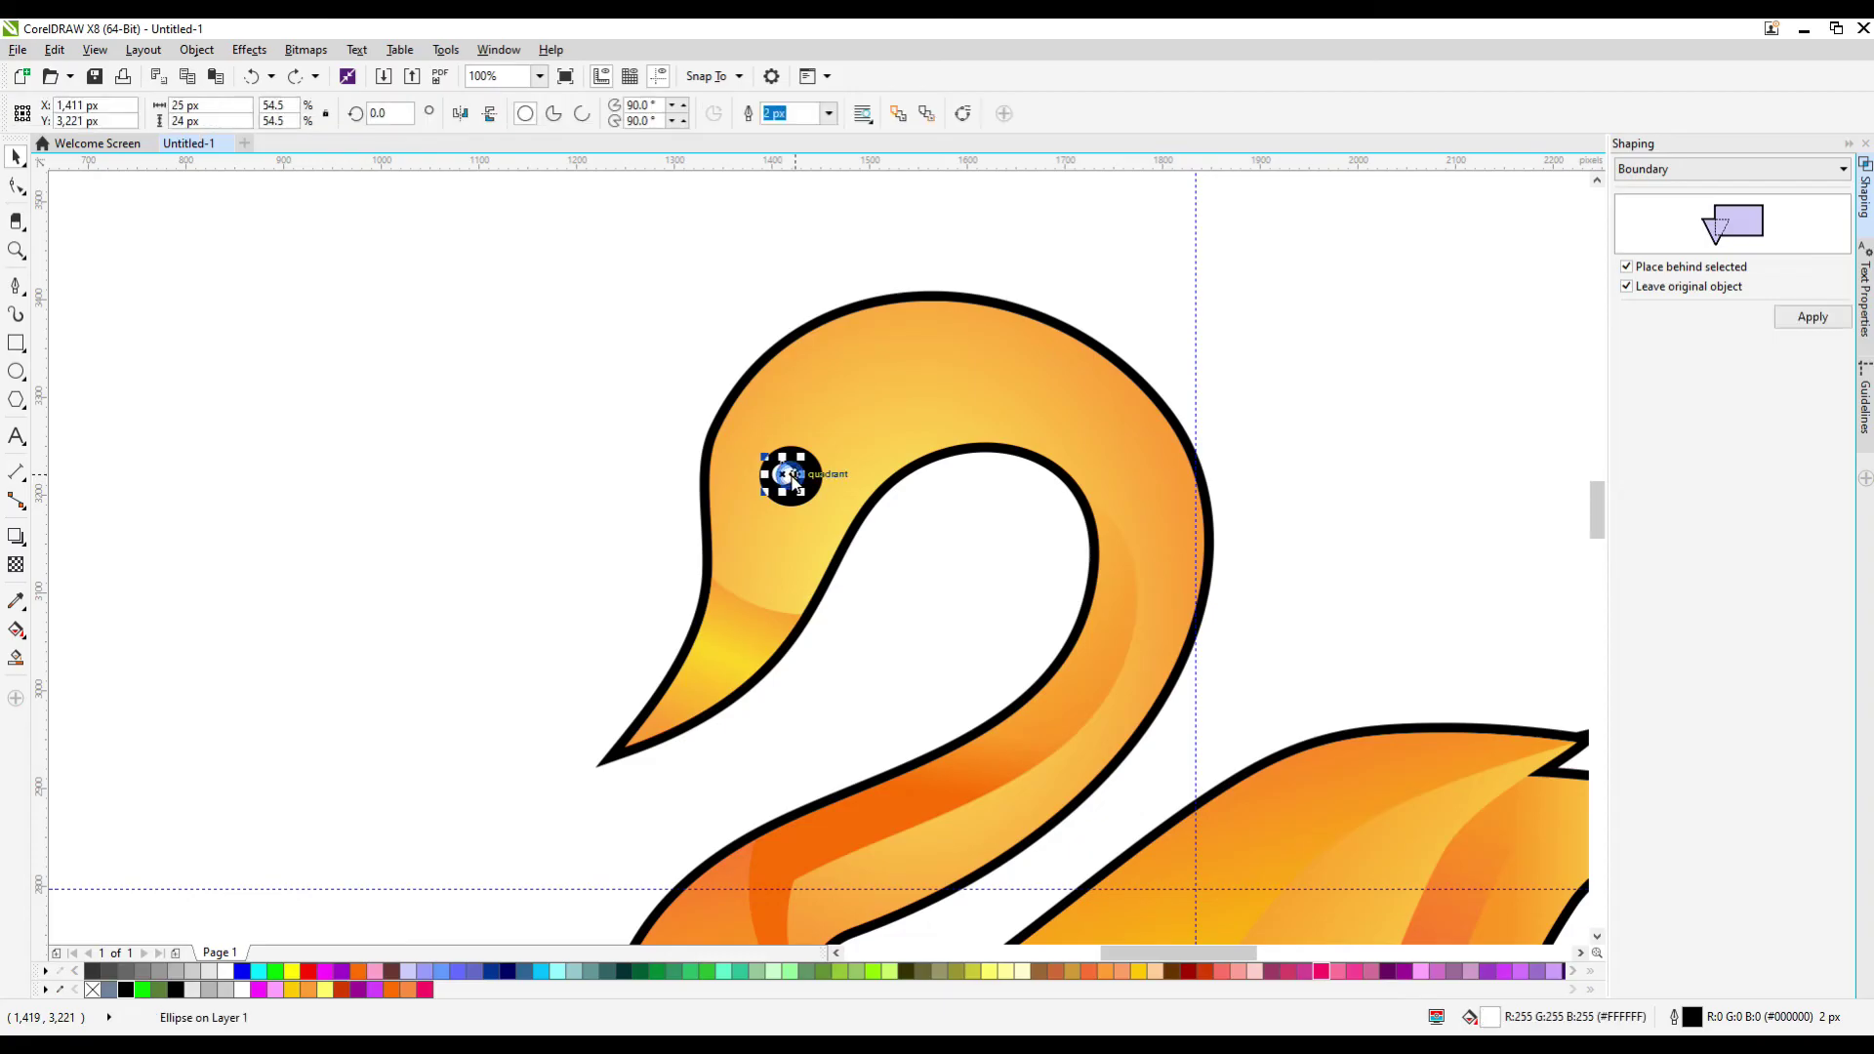
{"action": "left_click", "coordinate": [306, 50]}
{"action": "left_click", "coordinate": [337, 73]}
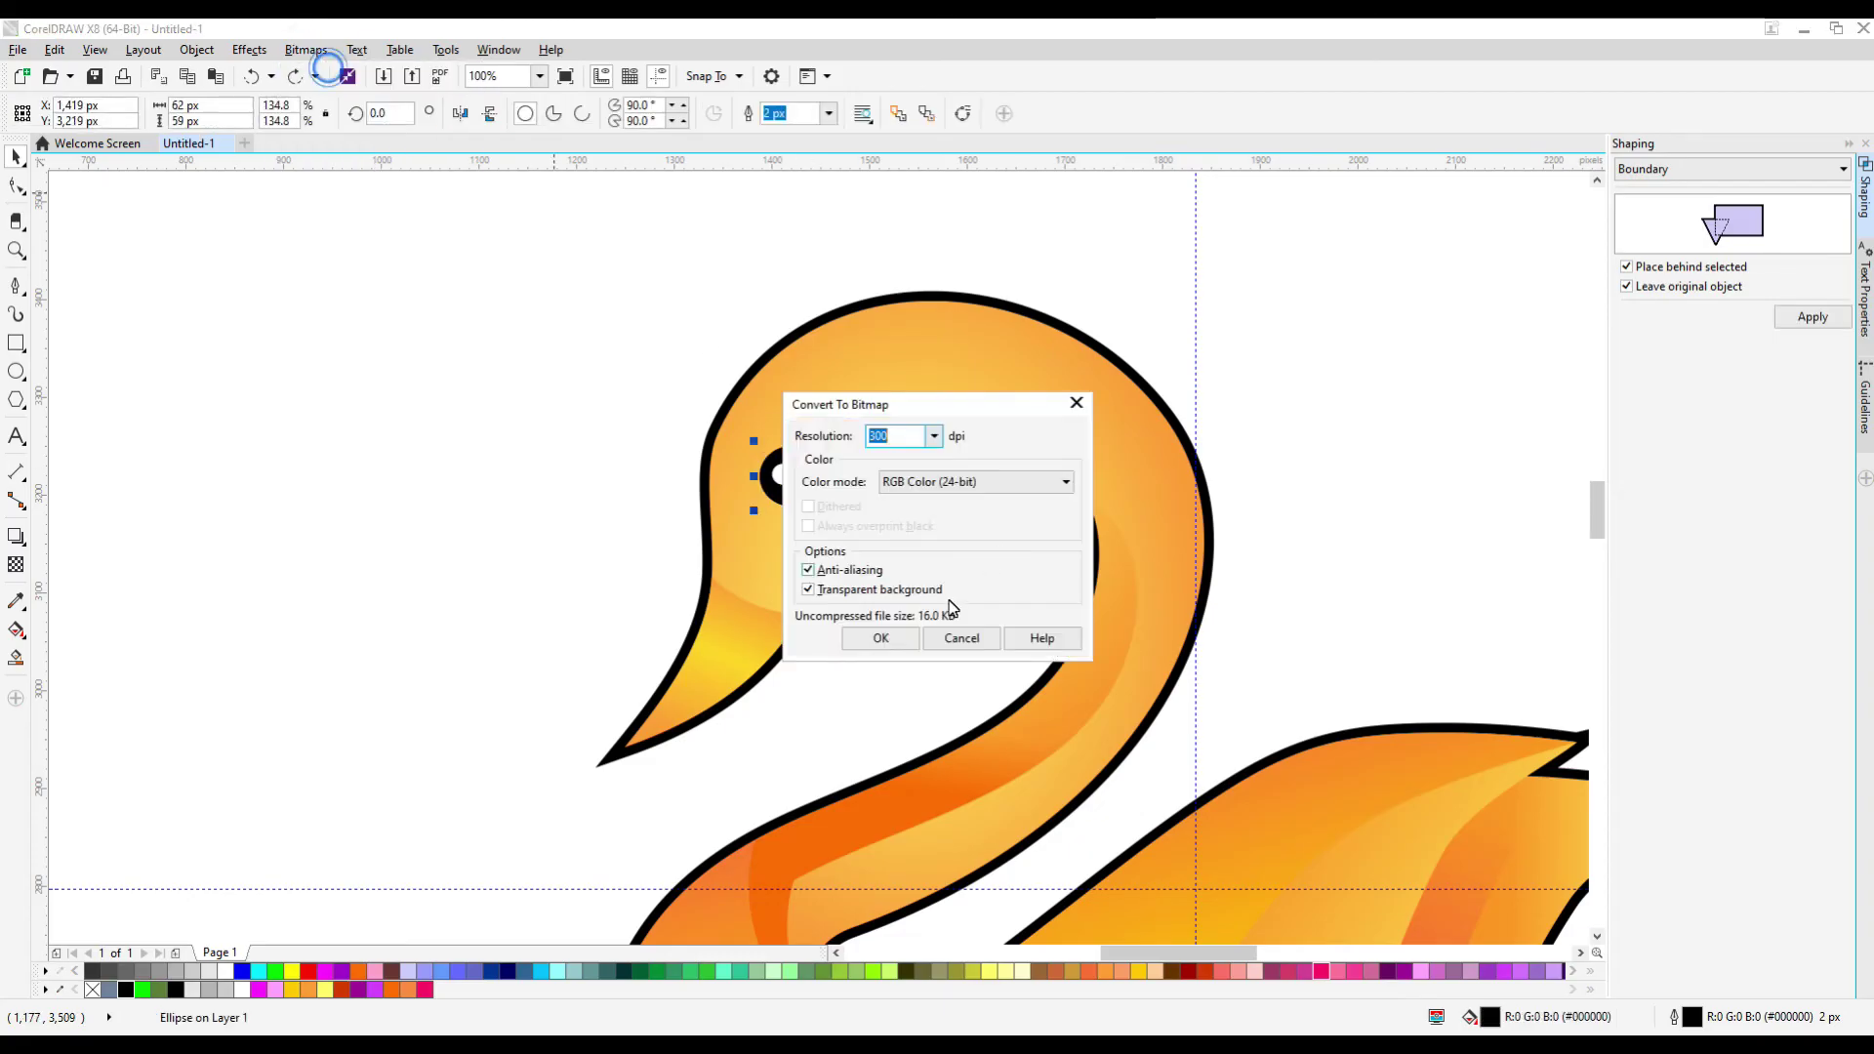
{"action": "left_click", "coordinate": [871, 636]}
{"action": "left_click", "coordinate": [305, 50]}
{"action": "left_click", "coordinate": [344, 74]}
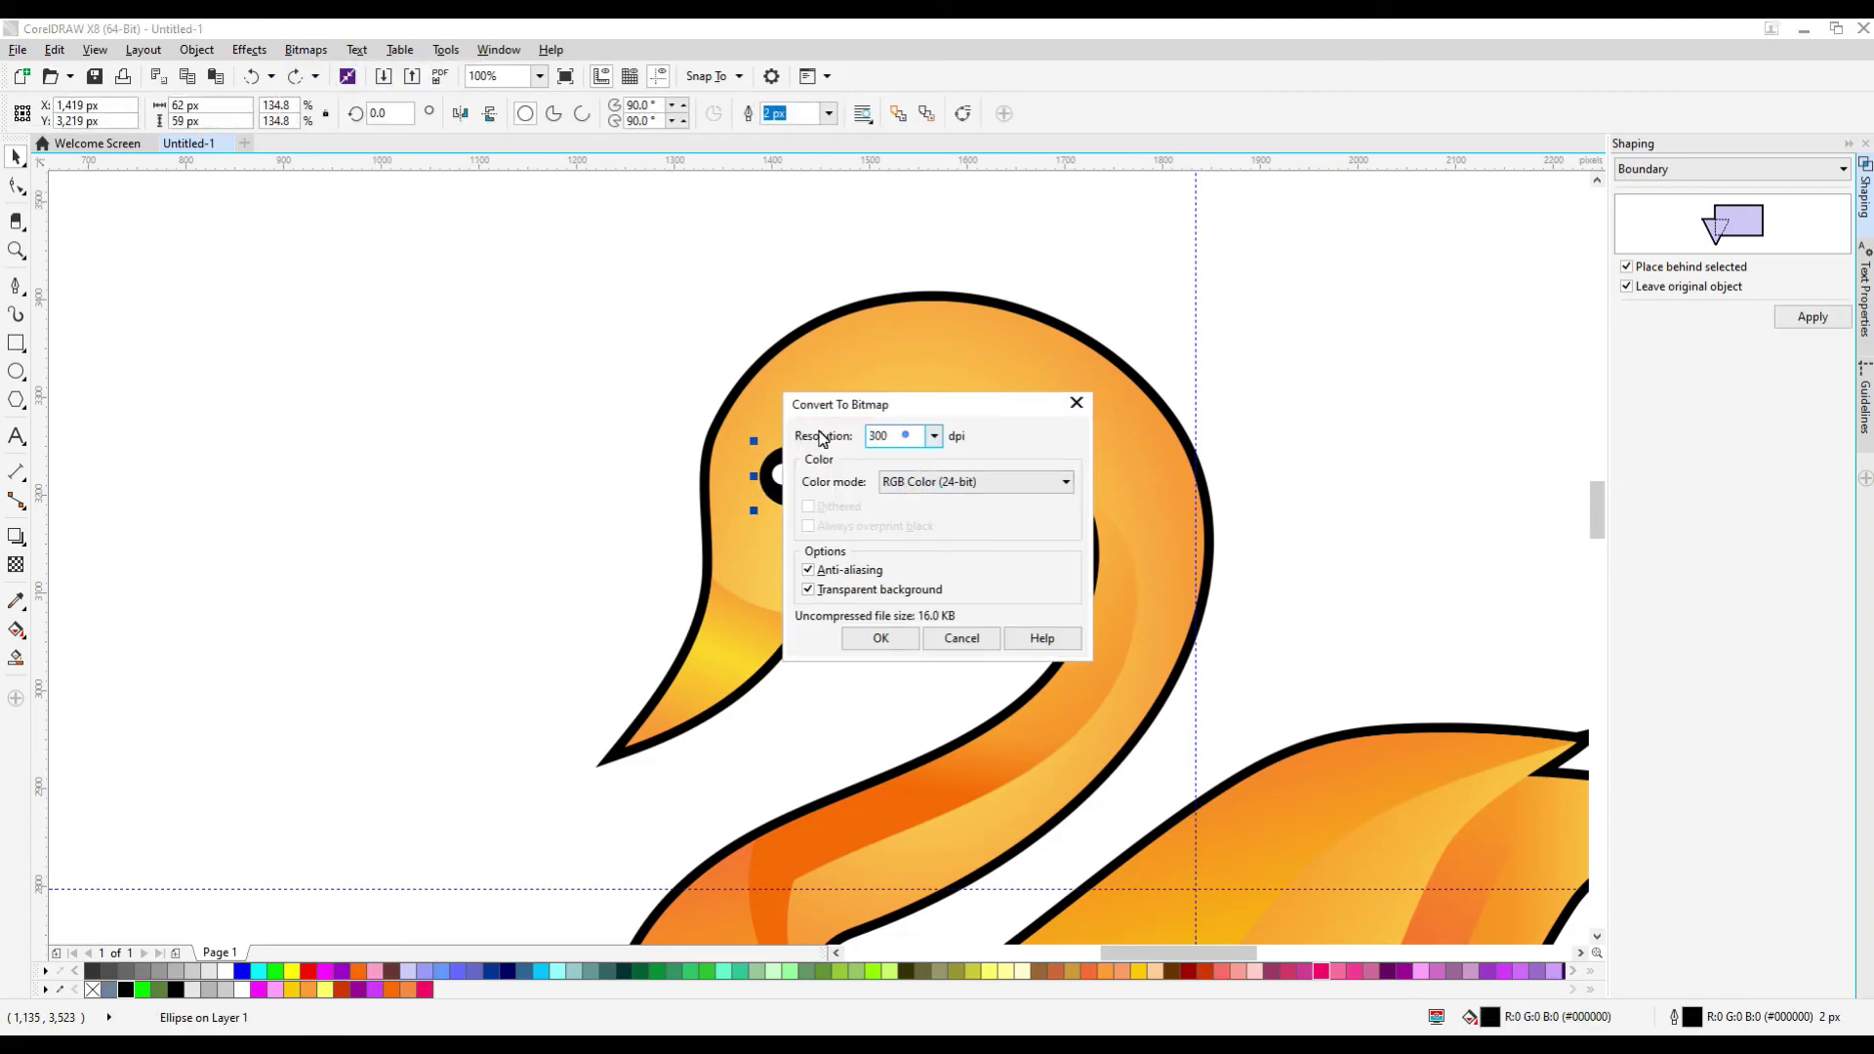
{"action": "key", "text": "Return"}
Apply a Gaussian Blur to the black eye bitmap
{"action": "left_click", "coordinate": [305, 50]}
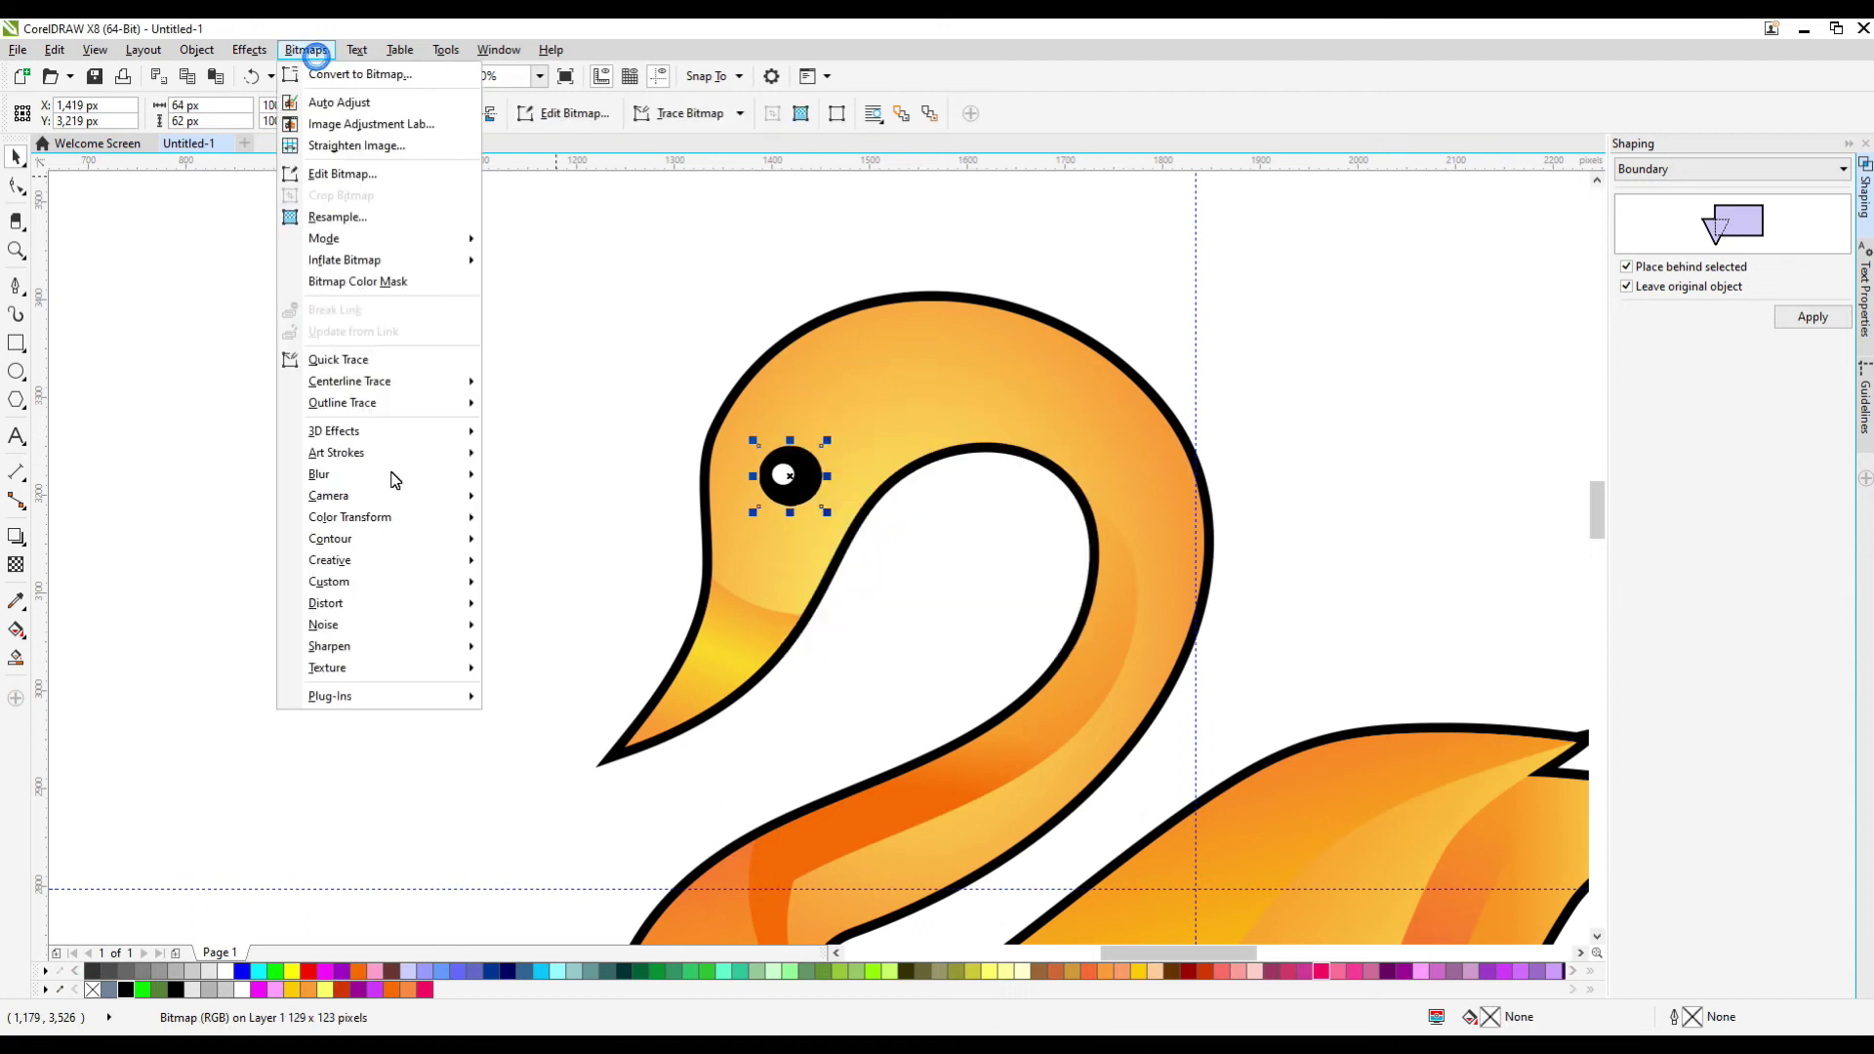
{"action": "mouse_move", "coordinate": [336, 474]}
{"action": "left_click", "coordinate": [575, 500]}
{"action": "left_click", "coordinate": [1276, 561]}
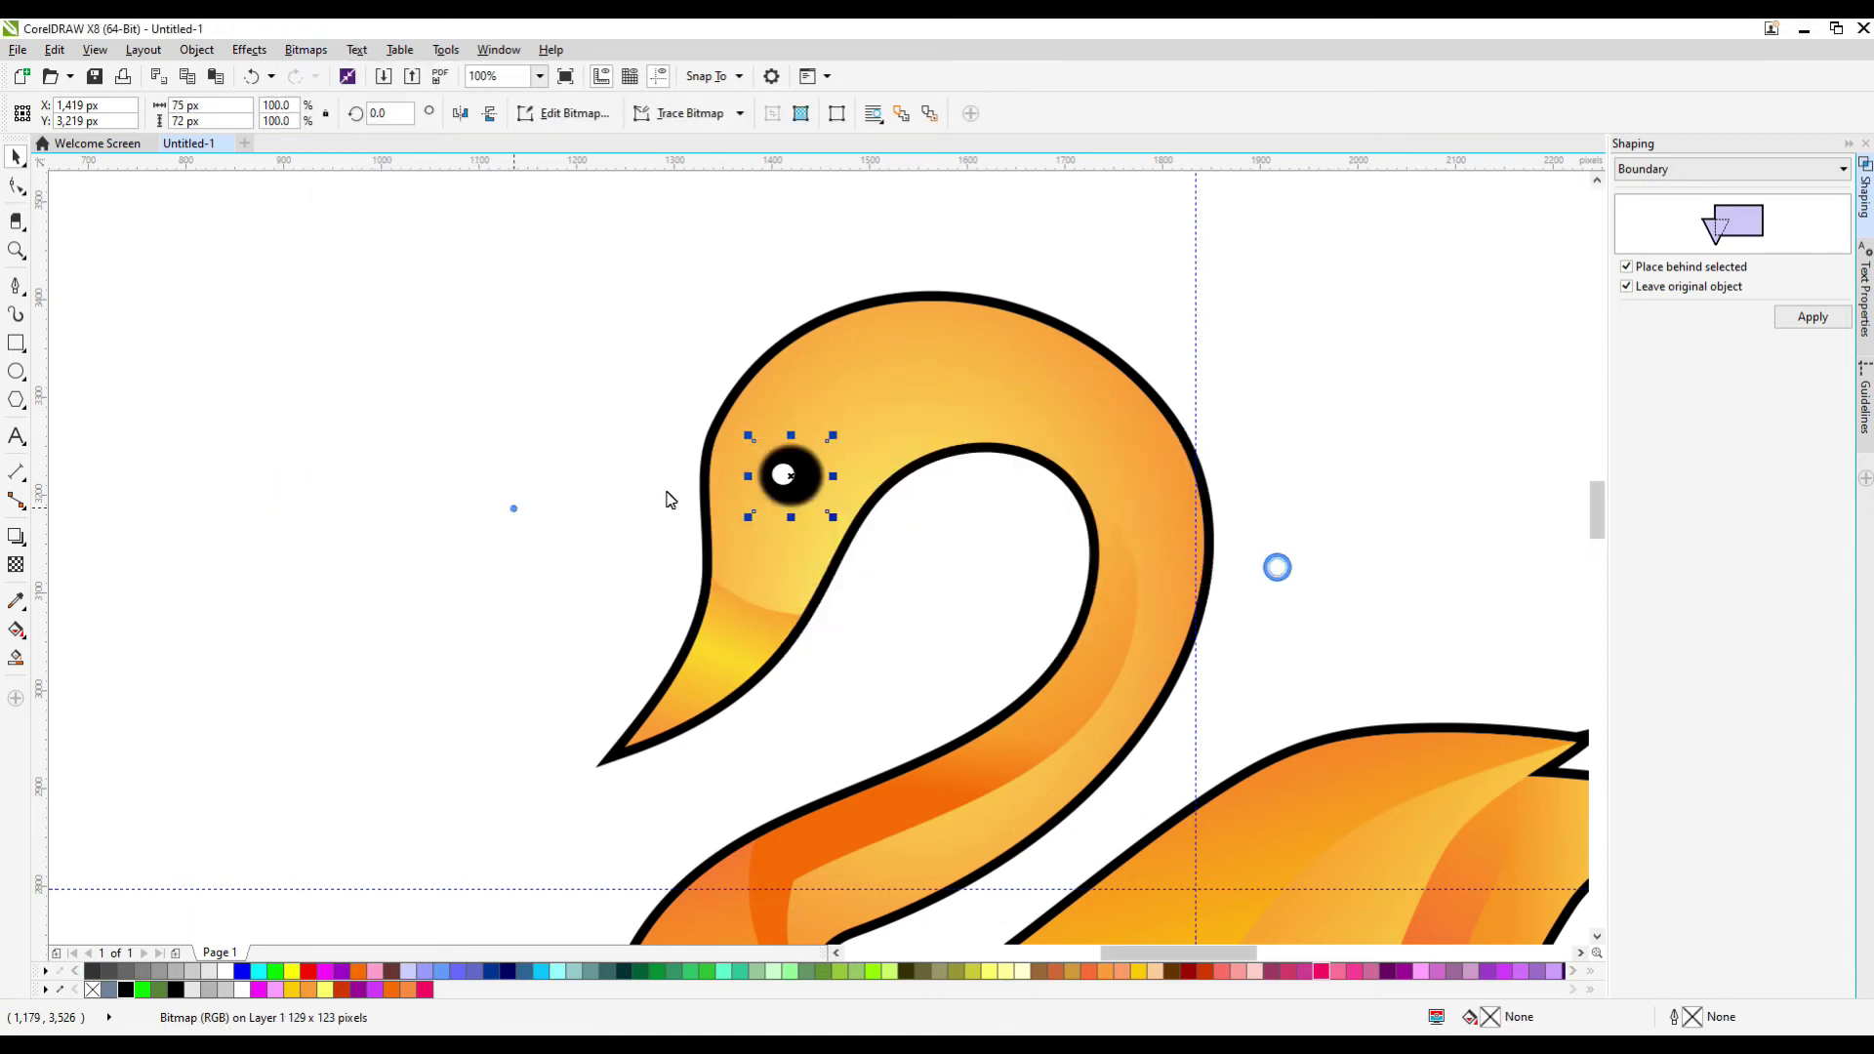
Convert the white highlight in the eye to a bitmap
{"action": "left_click", "coordinate": [784, 475]}
{"action": "left_click", "coordinate": [306, 50]}
{"action": "left_click", "coordinate": [343, 74]}
{"action": "left_click", "coordinate": [885, 629]}
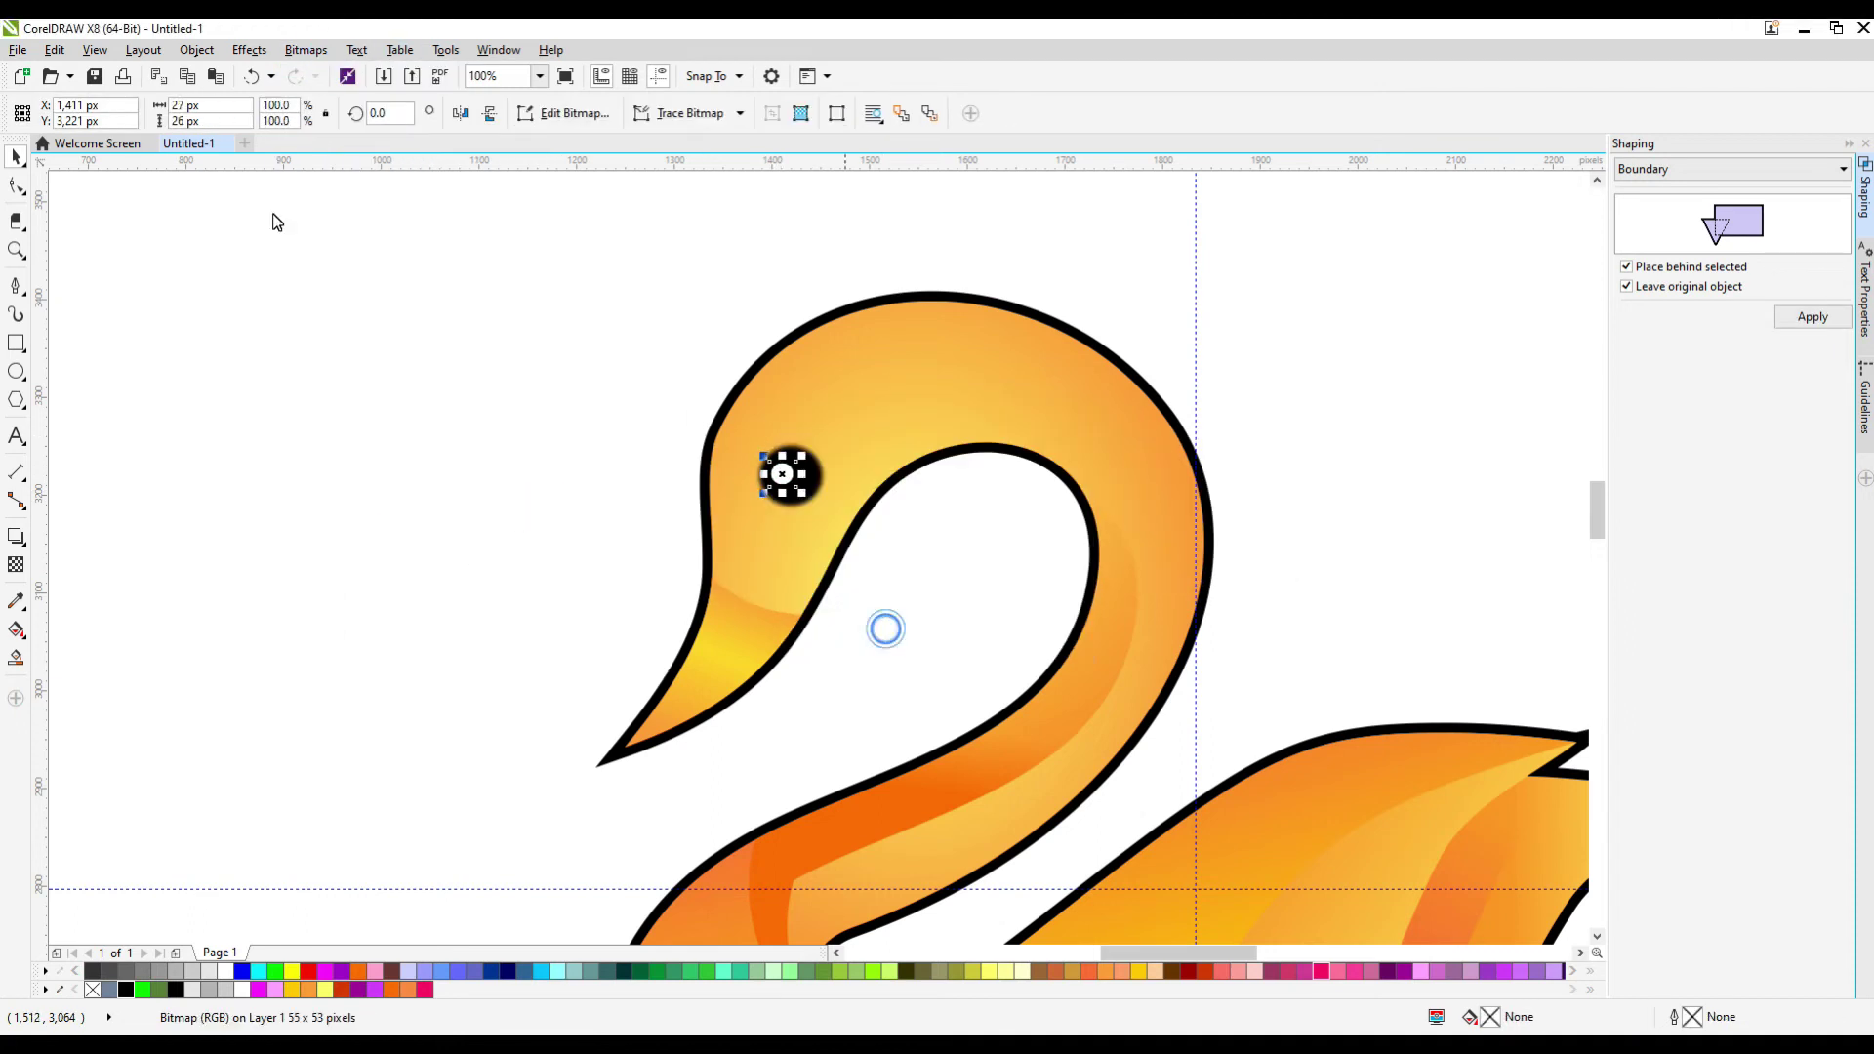
Apply a Gaussian Blur with a 5.0-pixel radius to the white eye highlight and shift it slightly upward
{"action": "left_click", "coordinate": [305, 50]}
{"action": "mouse_move", "coordinate": [336, 474]}
{"action": "left_click", "coordinate": [574, 500]}
{"action": "left_click_drag", "start_coordinate": [836, 460], "coordinate": [1190, 448]}
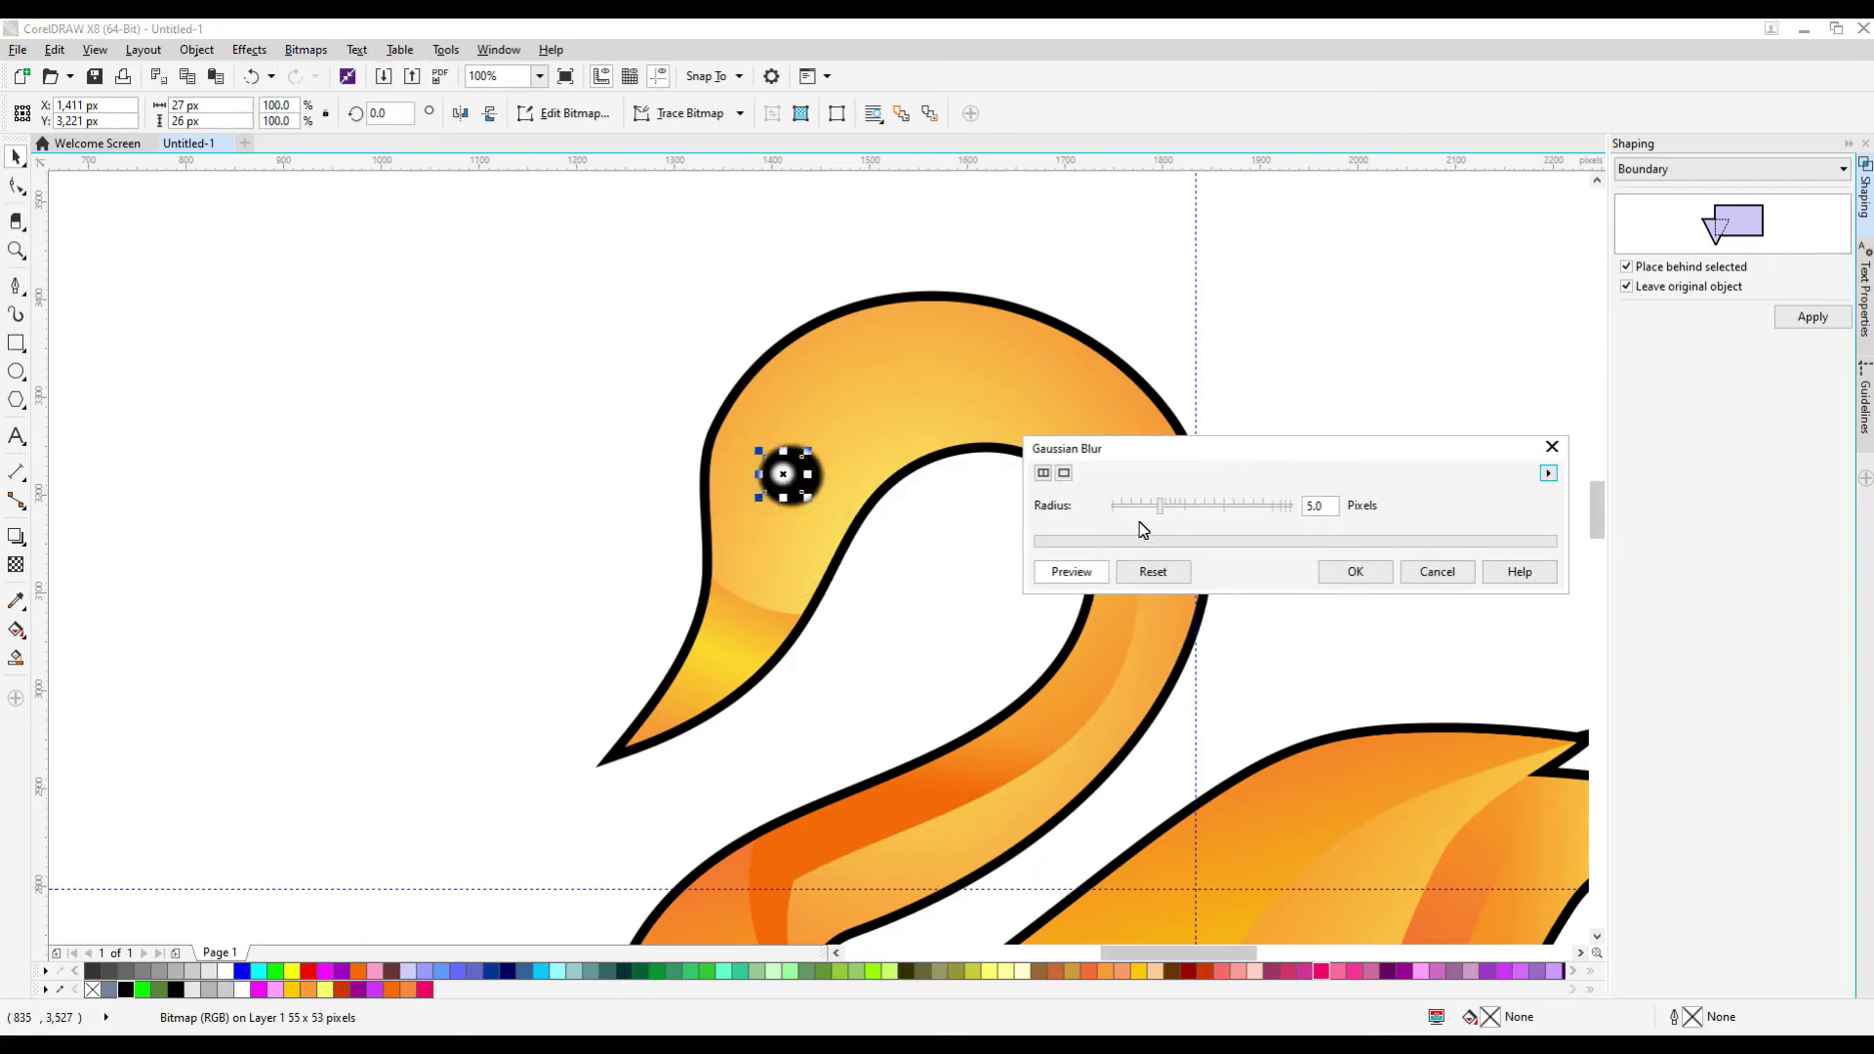
{"action": "left_click", "coordinate": [1356, 571]}
{"action": "scroll", "coordinate": [778, 478], "scroll_direction": "up", "scroll_amount": 3}
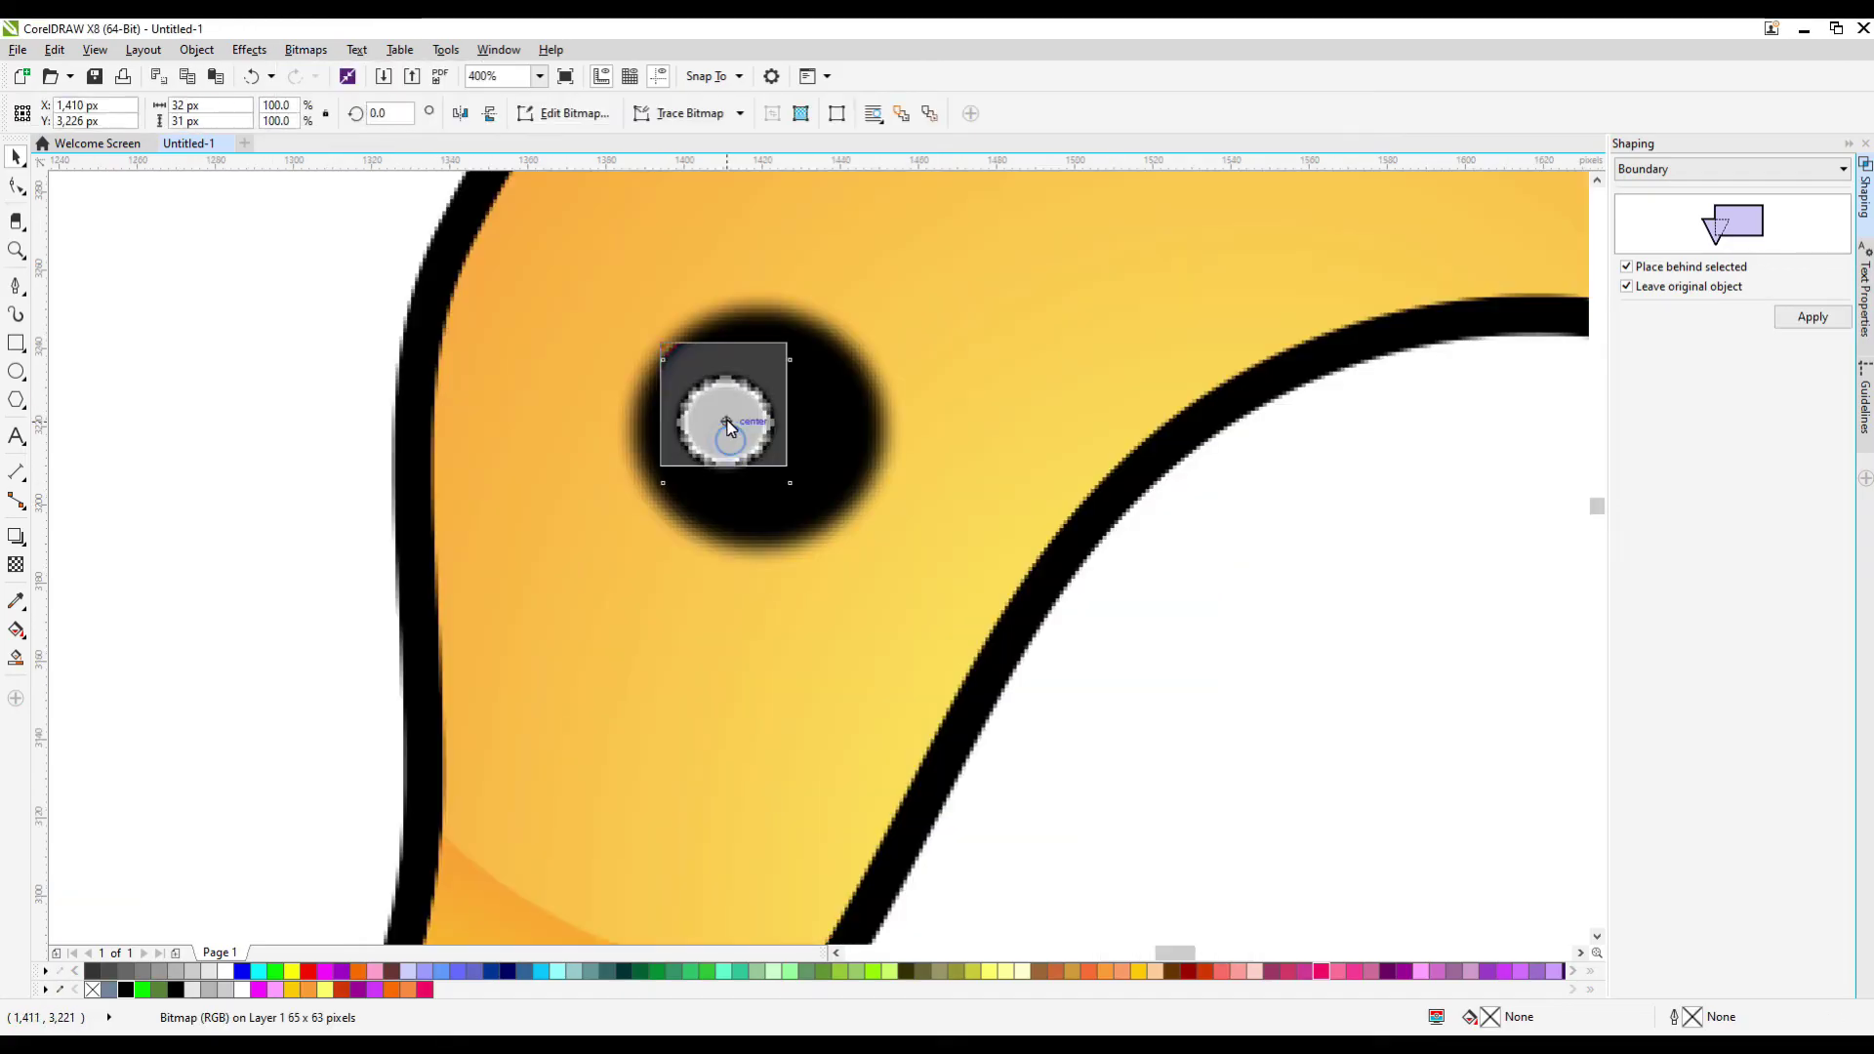
{"action": "scroll", "coordinate": [696, 431], "scroll_direction": "down", "scroll_amount": 2}
{"action": "left_click", "coordinate": [592, 419]}
{"action": "scroll", "coordinate": [767, 401], "scroll_direction": "down", "scroll_amount": 1}
{"action": "left_click", "coordinate": [1067, 280]}
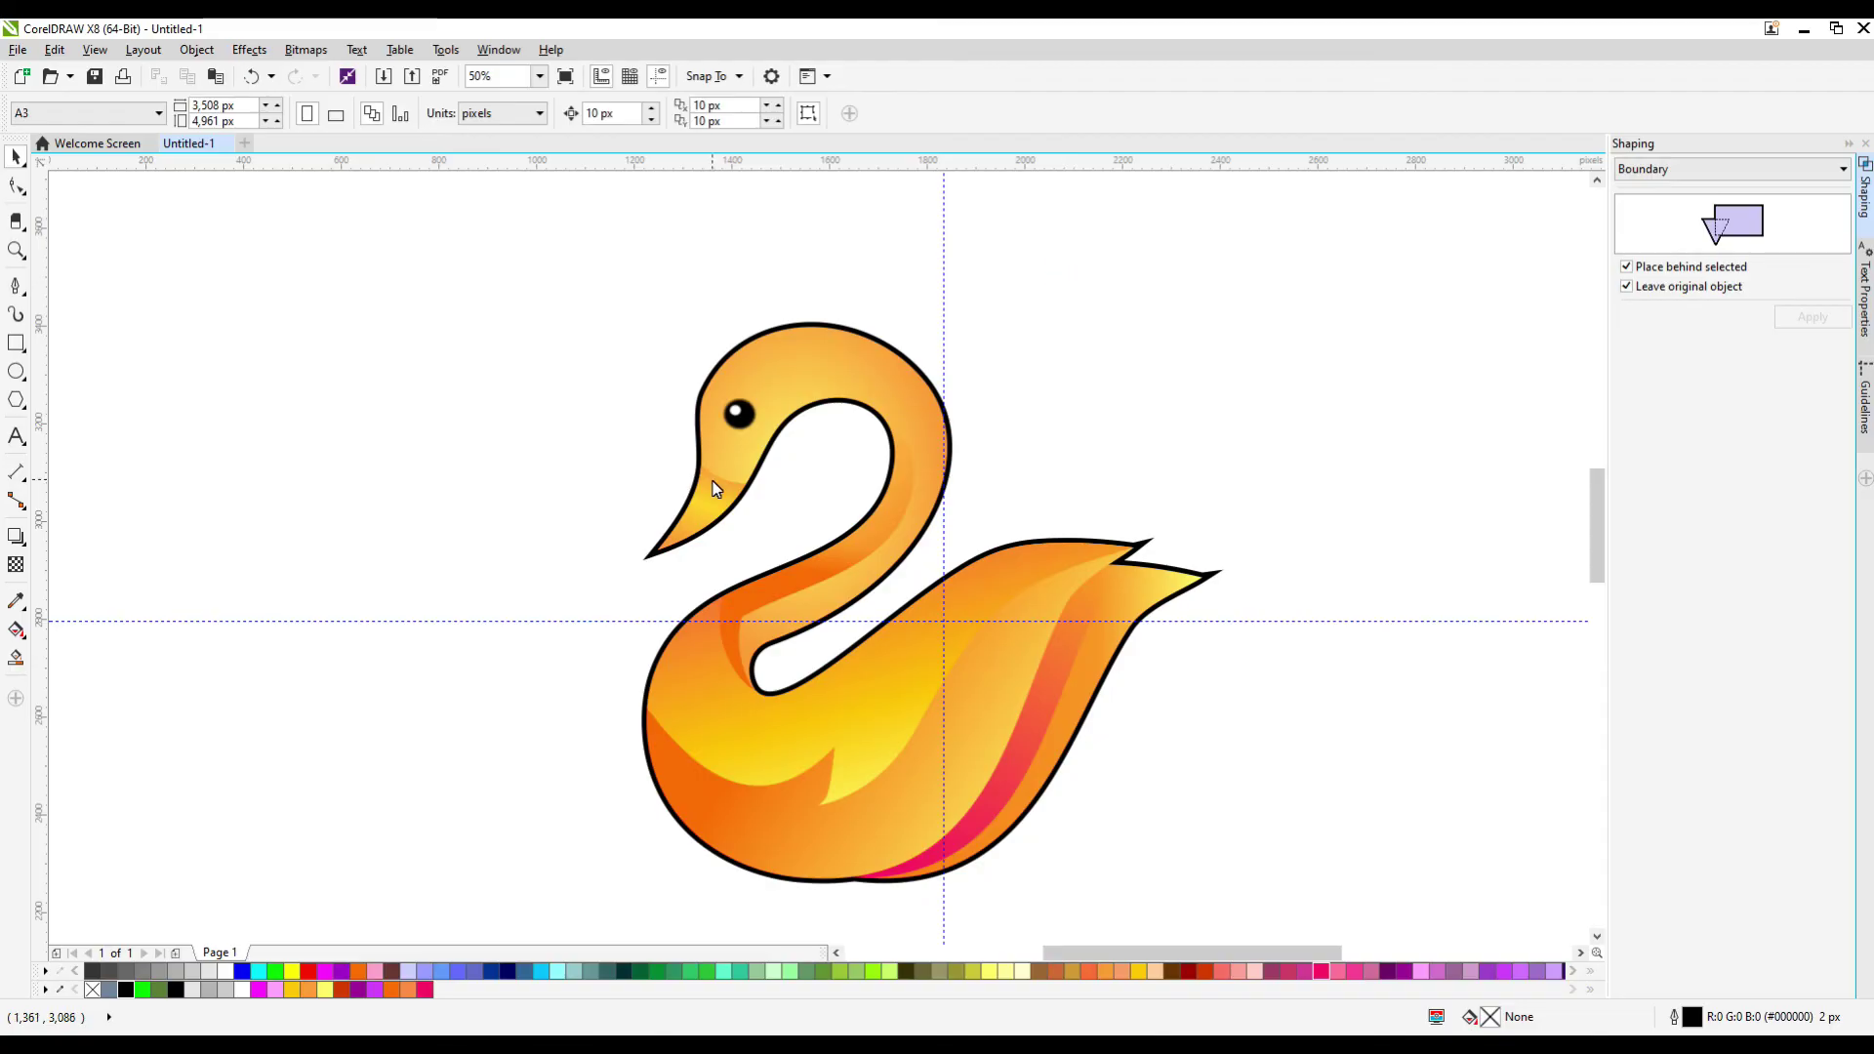
{"action": "left_click", "coordinate": [857, 554]}
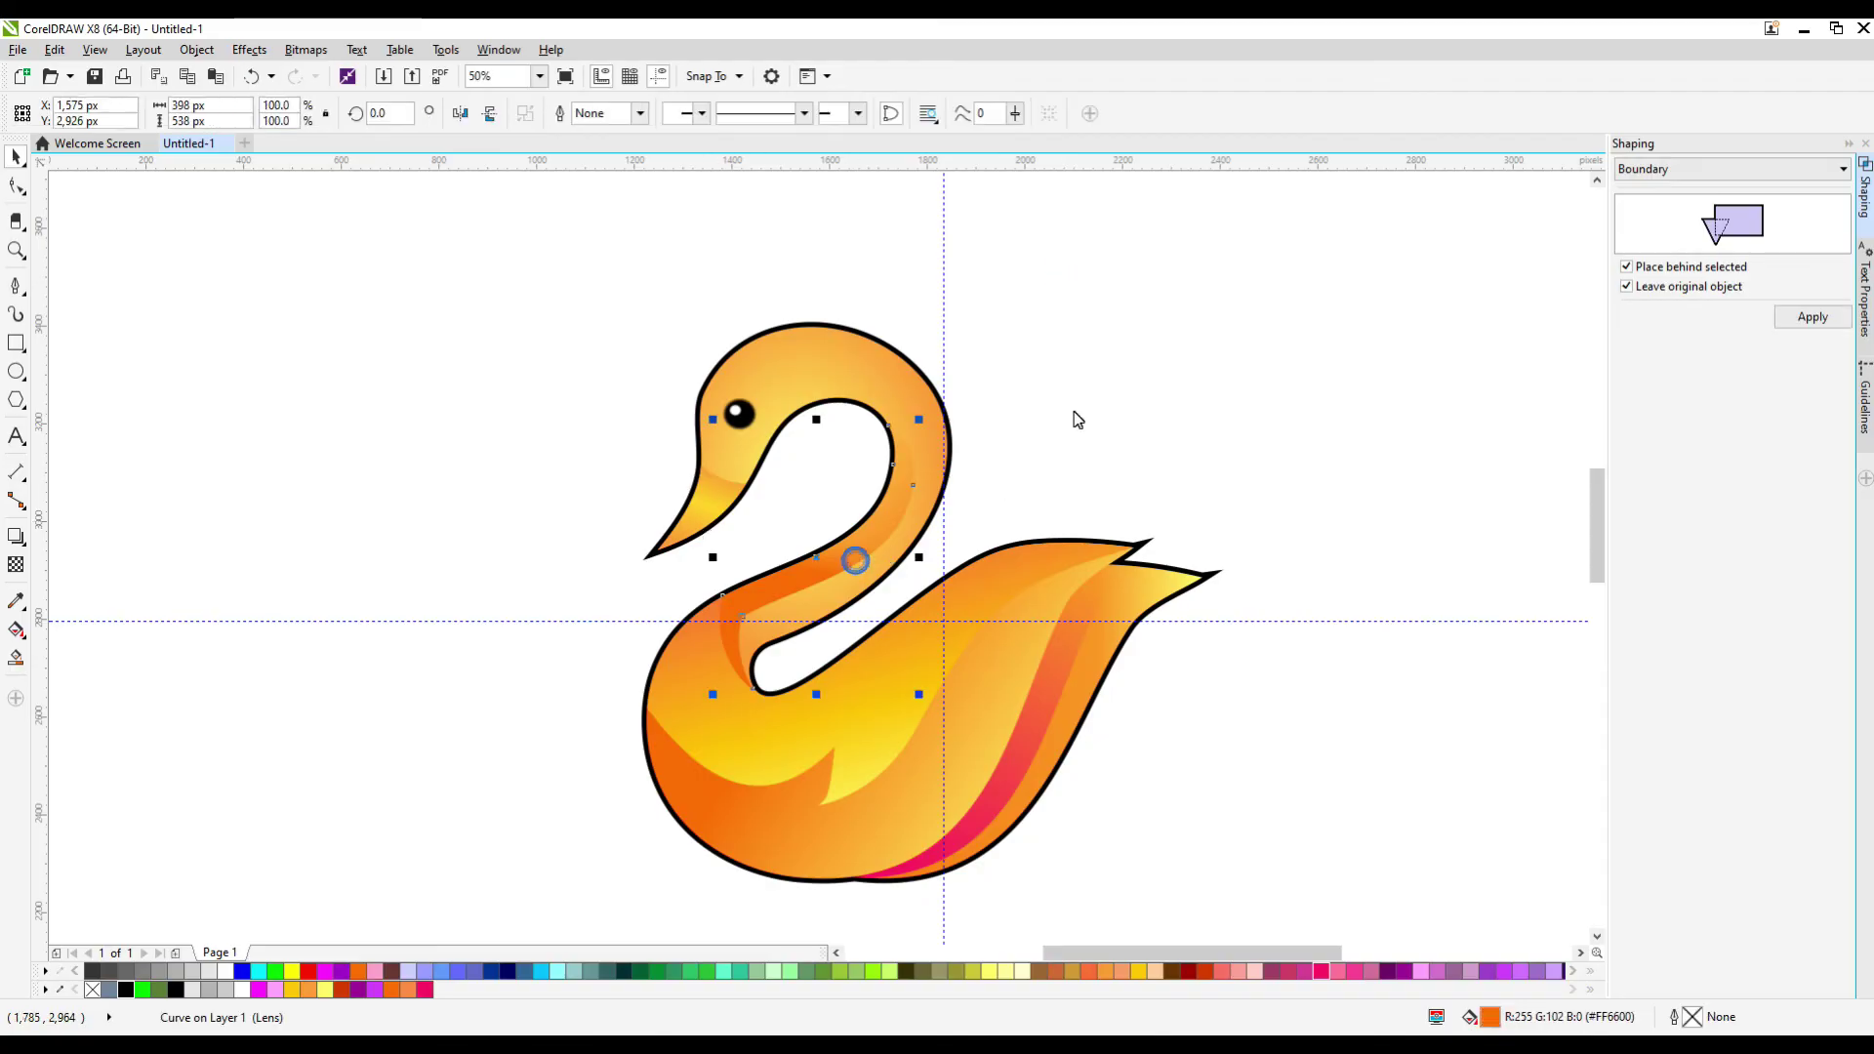
{"action": "left_click", "coordinate": [1080, 409]}
Fill the pink tail stripe with a fountain fill from #FF0066 to #CC3300, adding a #FF0066 colour node at 52%
{"action": "left_click", "coordinate": [979, 821]}
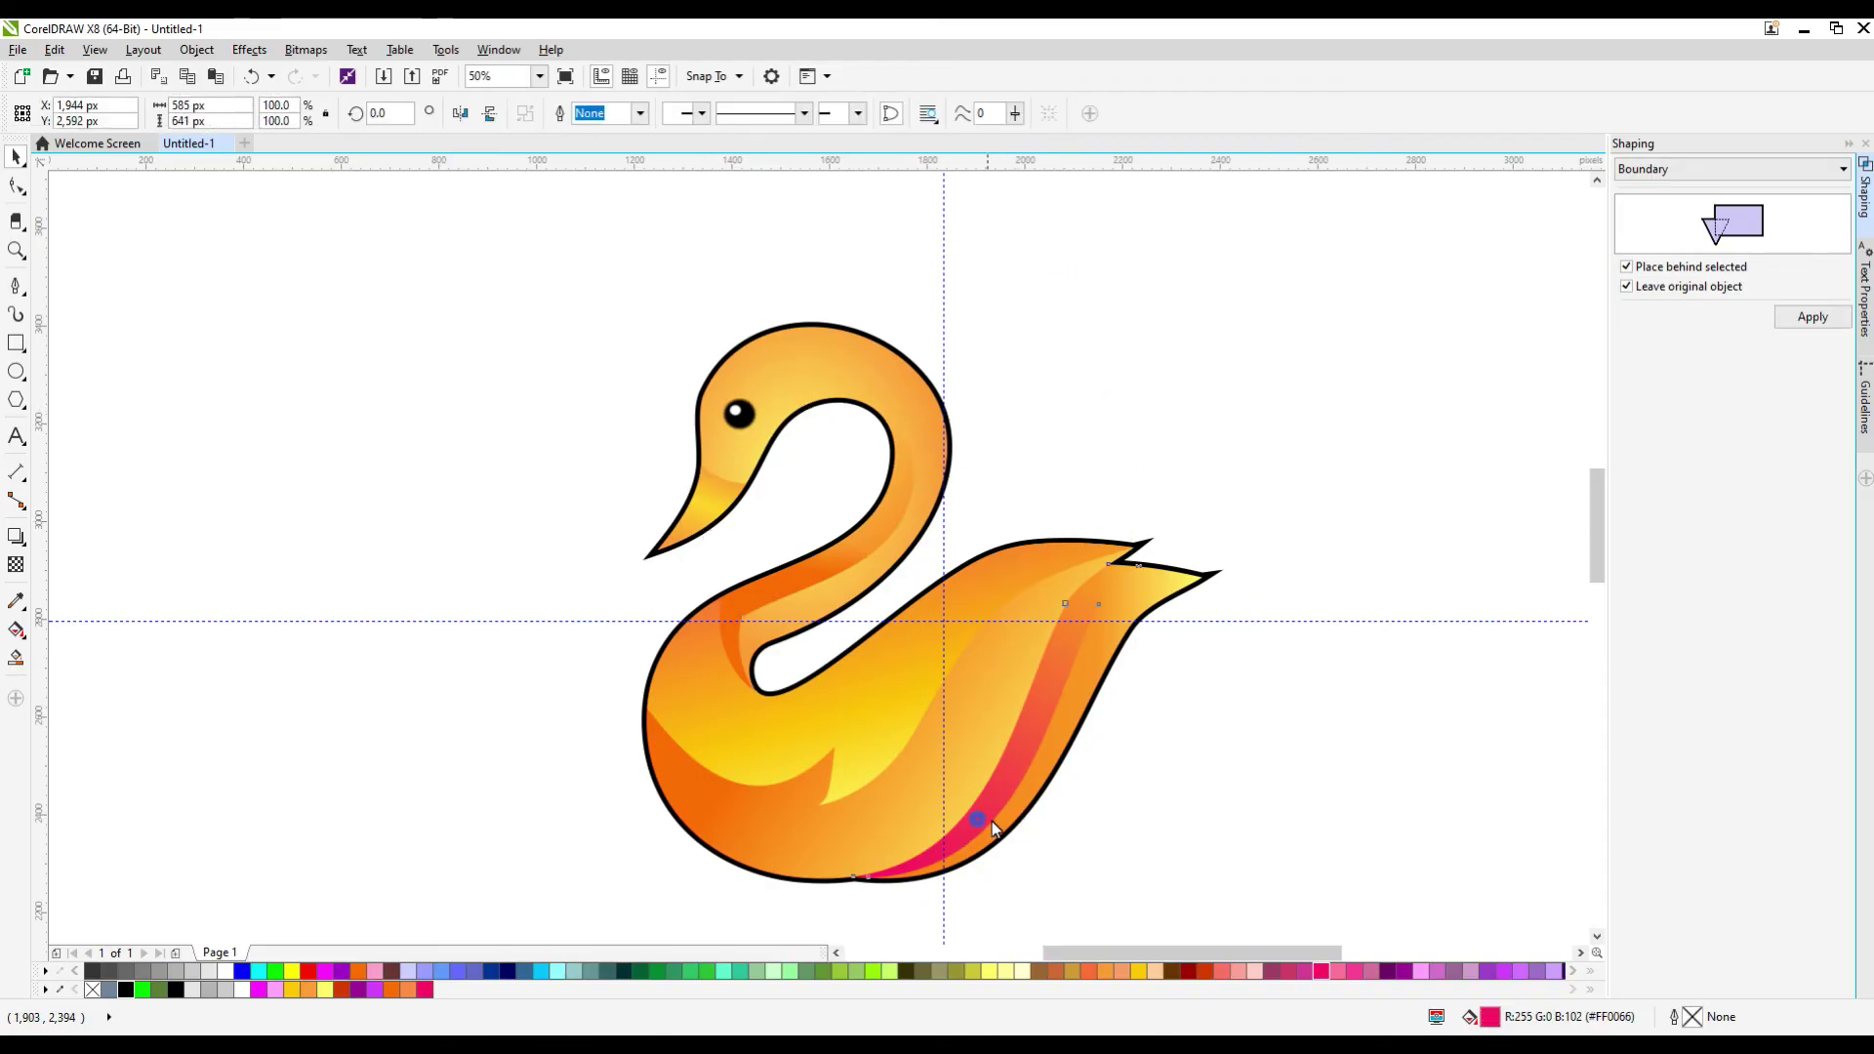
{"action": "double_click", "coordinate": [1479, 1028]}
{"action": "left_click_drag", "start_coordinate": [690, 343], "coordinate": [1260, 350]}
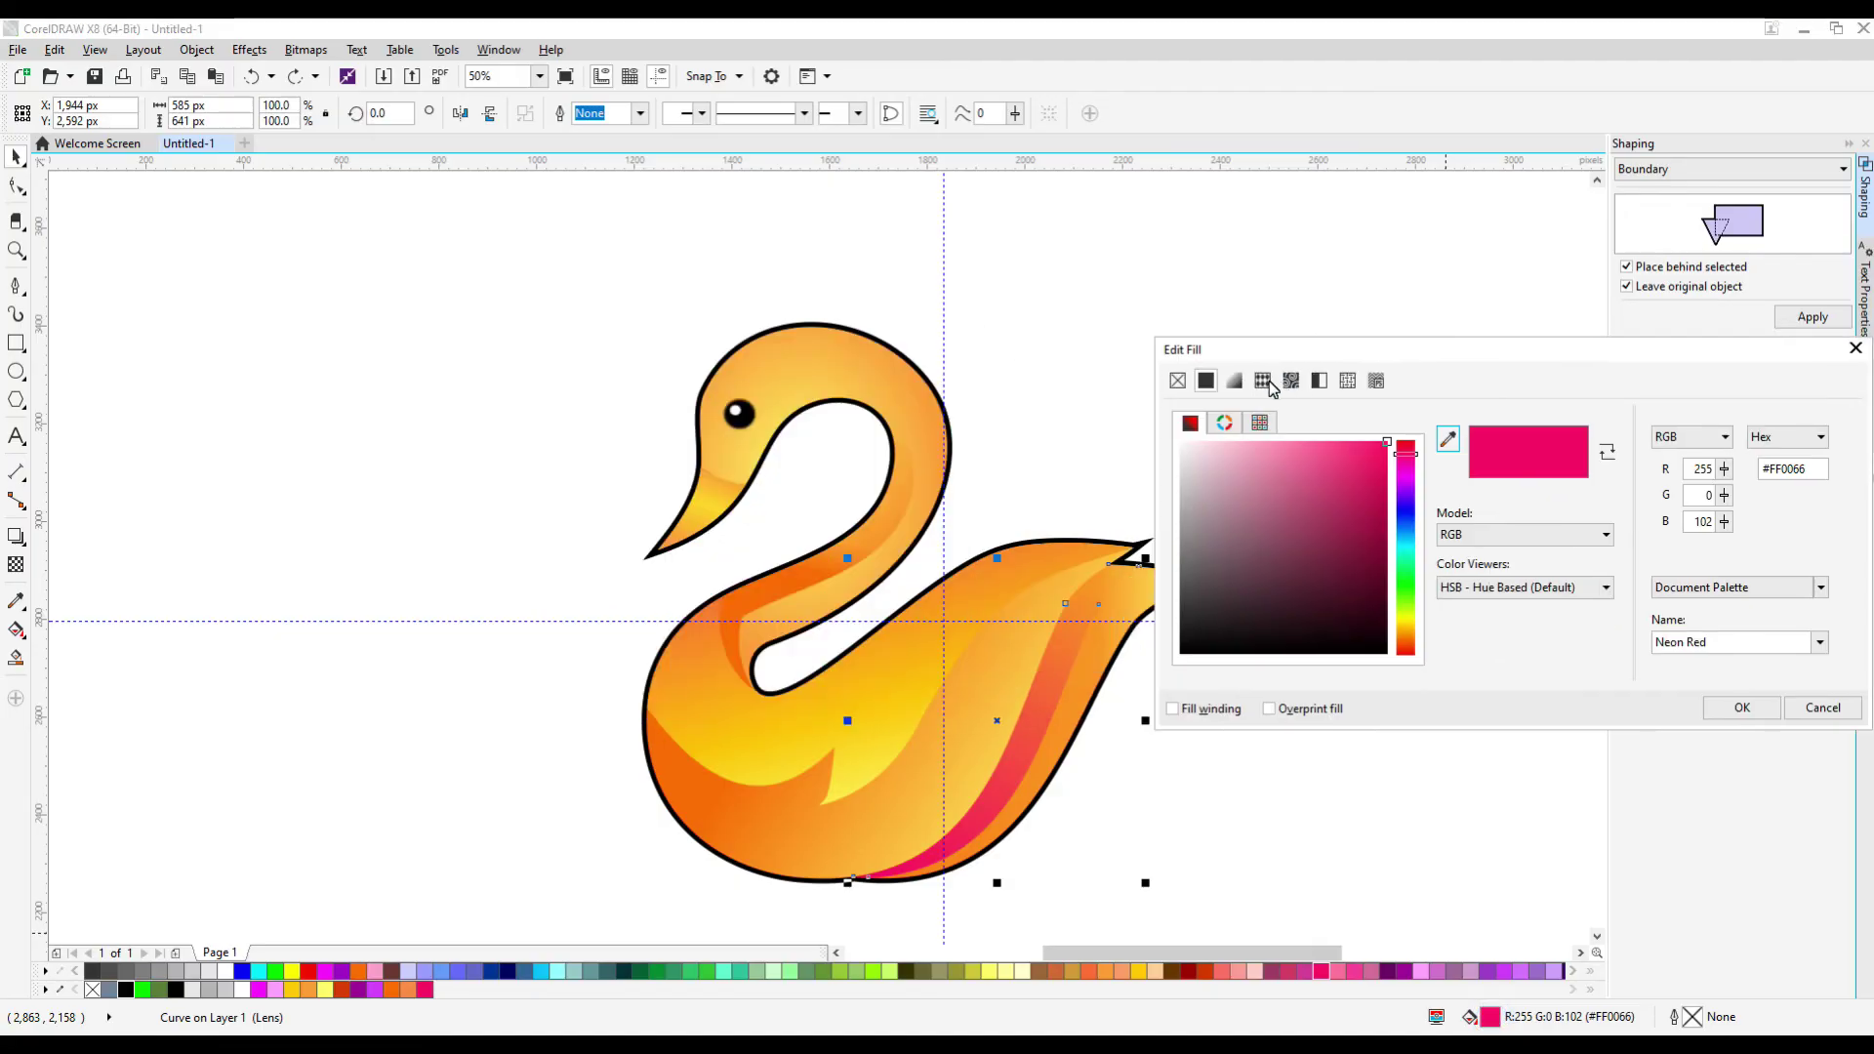
{"action": "left_click", "coordinate": [1238, 381]}
{"action": "left_click_drag", "start_coordinate": [1279, 518], "coordinate": [1233, 540]}
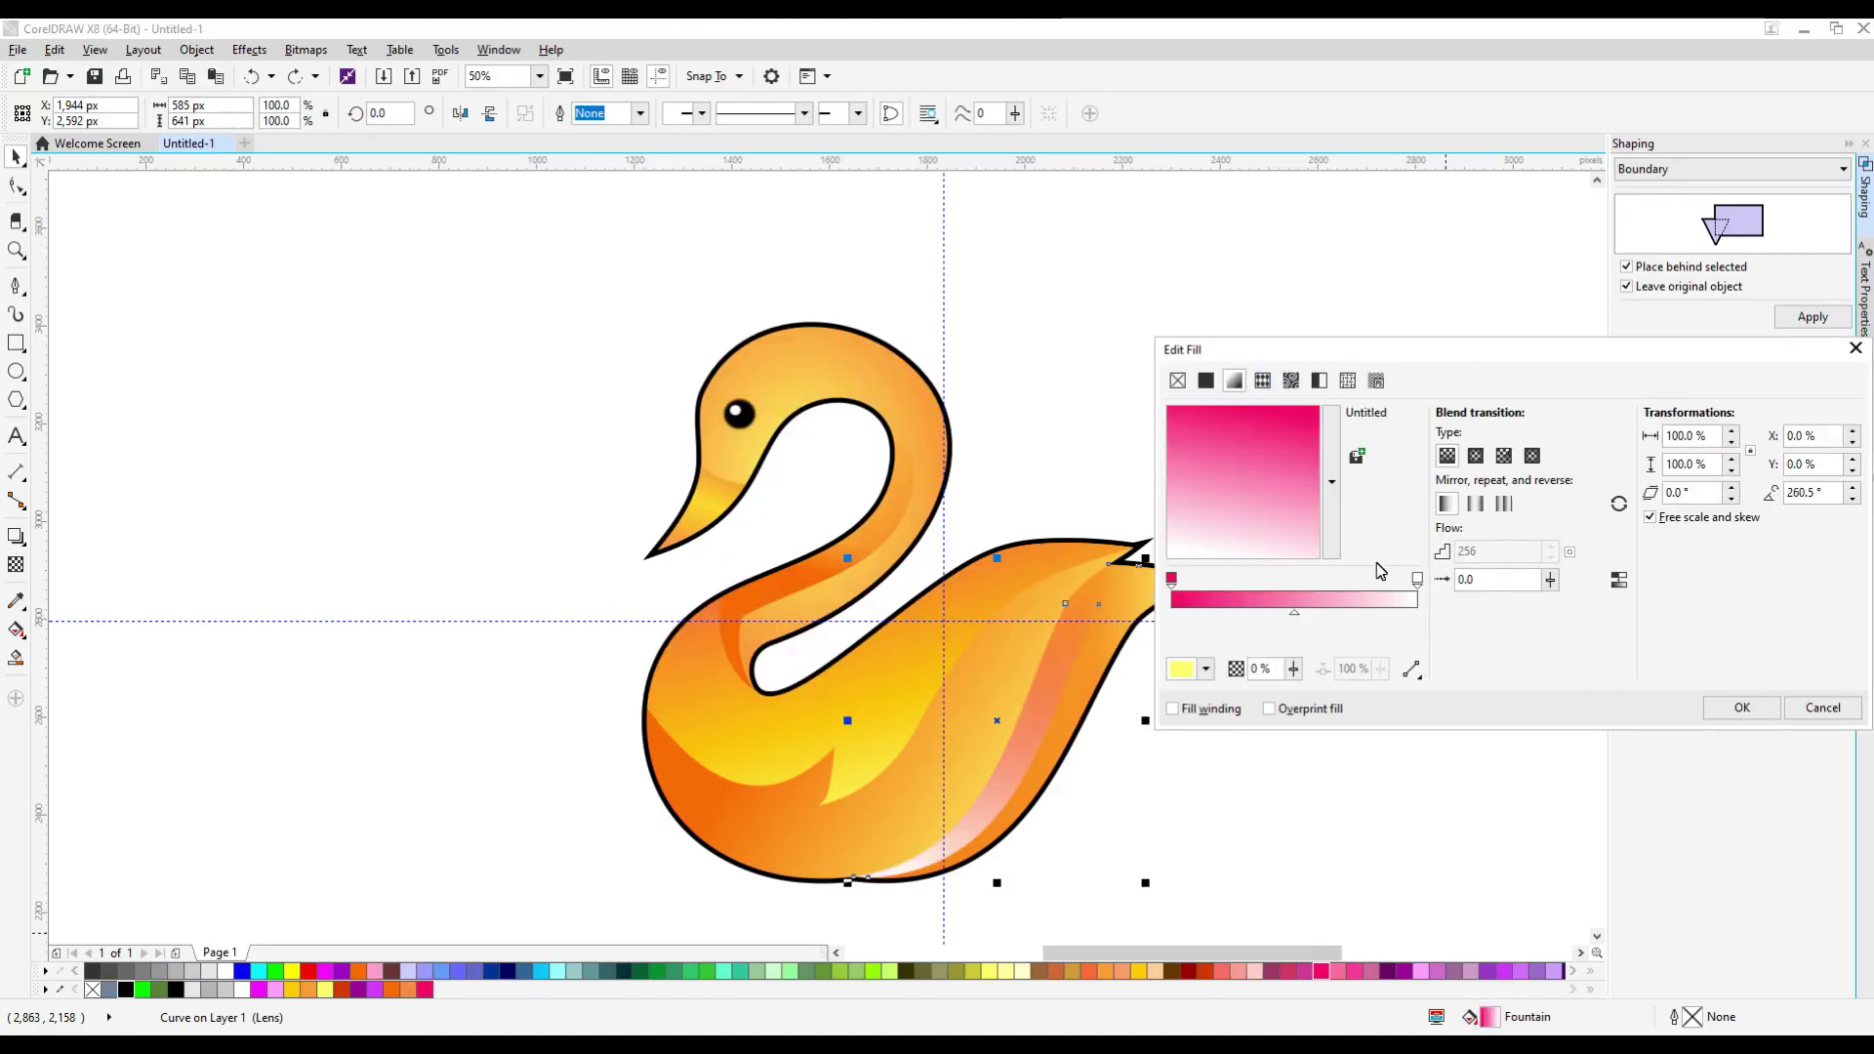
{"action": "left_click", "coordinate": [1208, 670]}
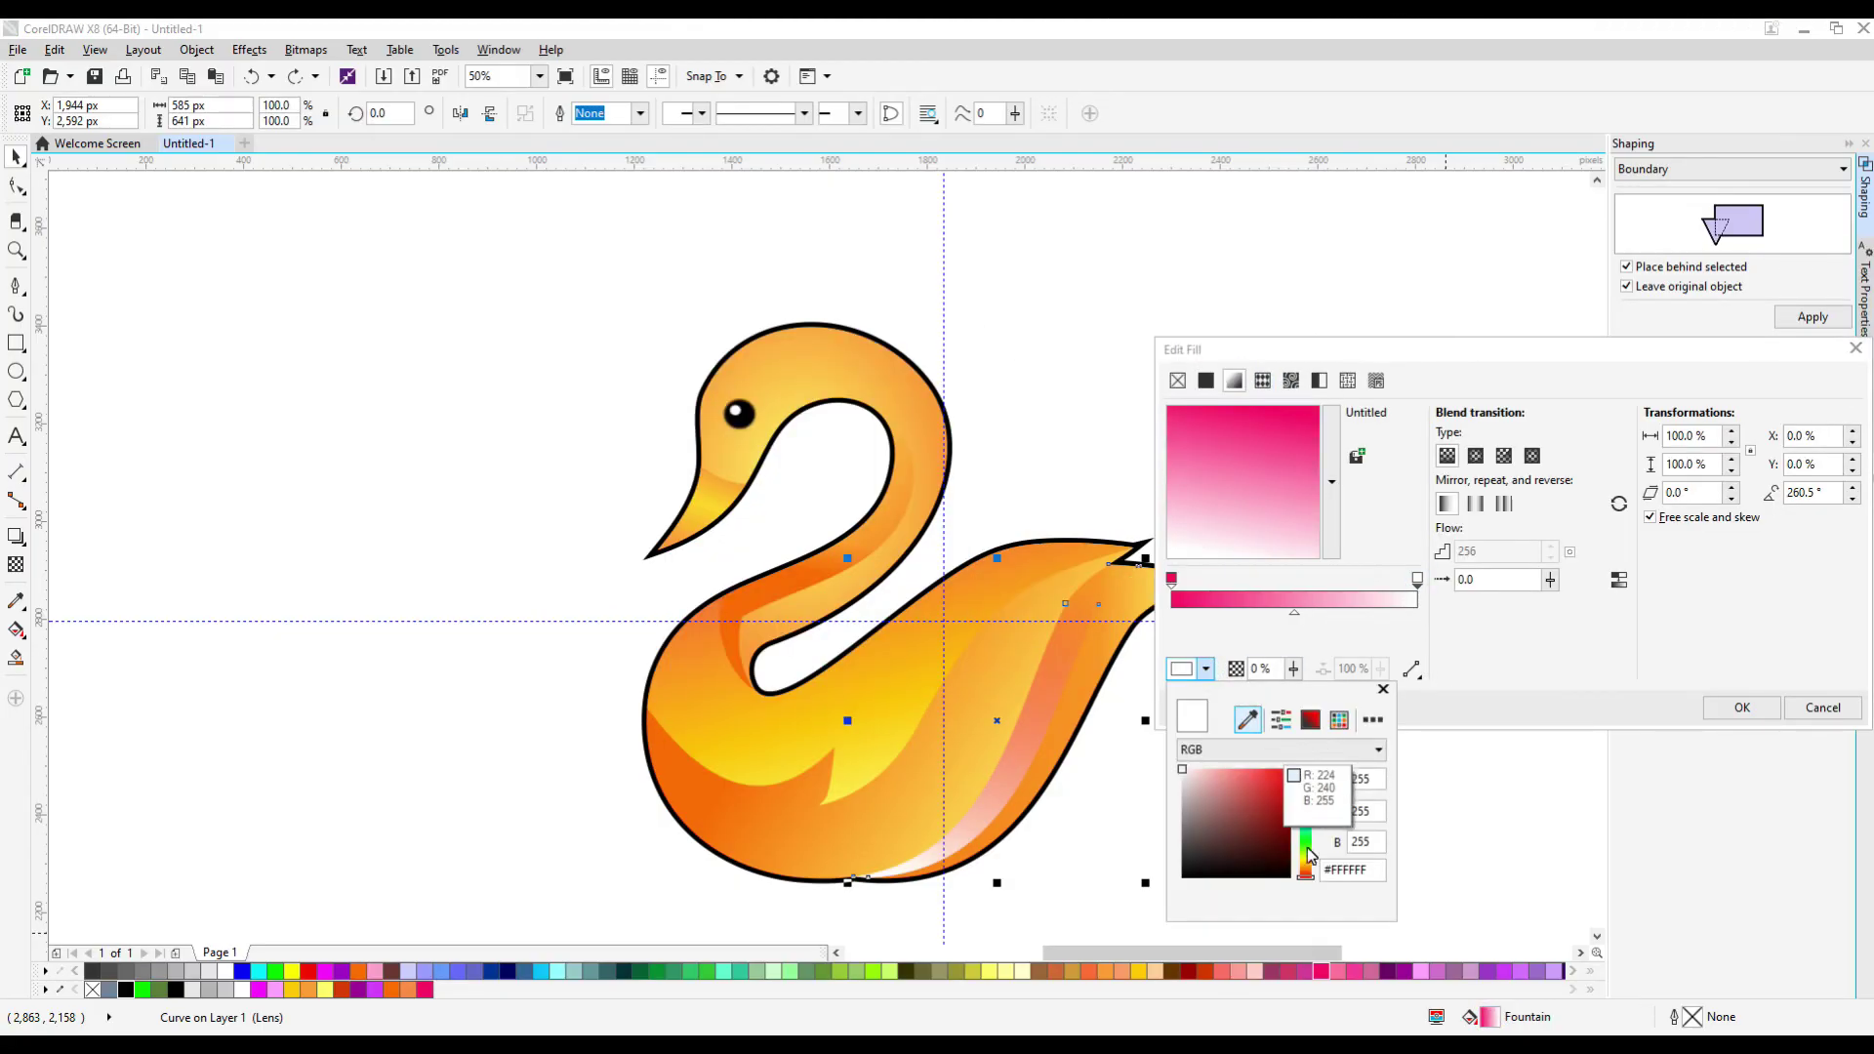
{"action": "left_click", "coordinate": [1203, 972]}
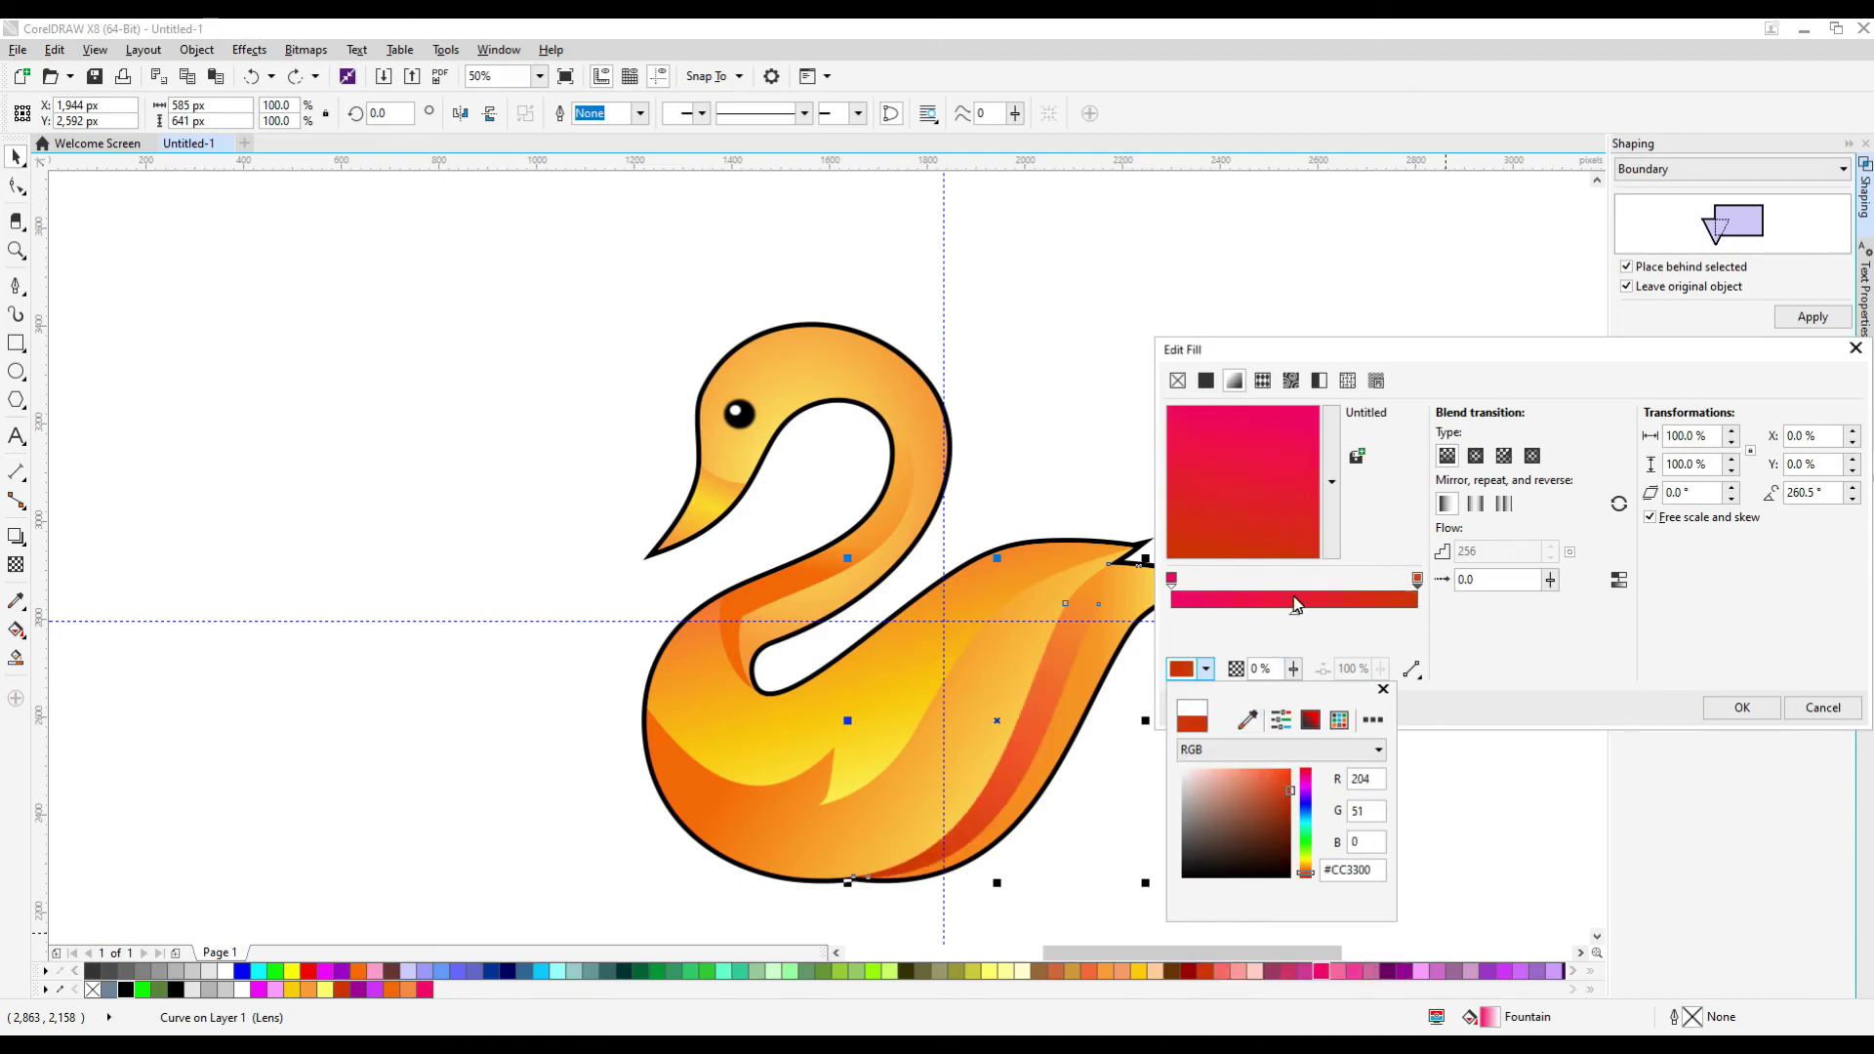
{"action": "double_click", "coordinate": [1184, 600]}
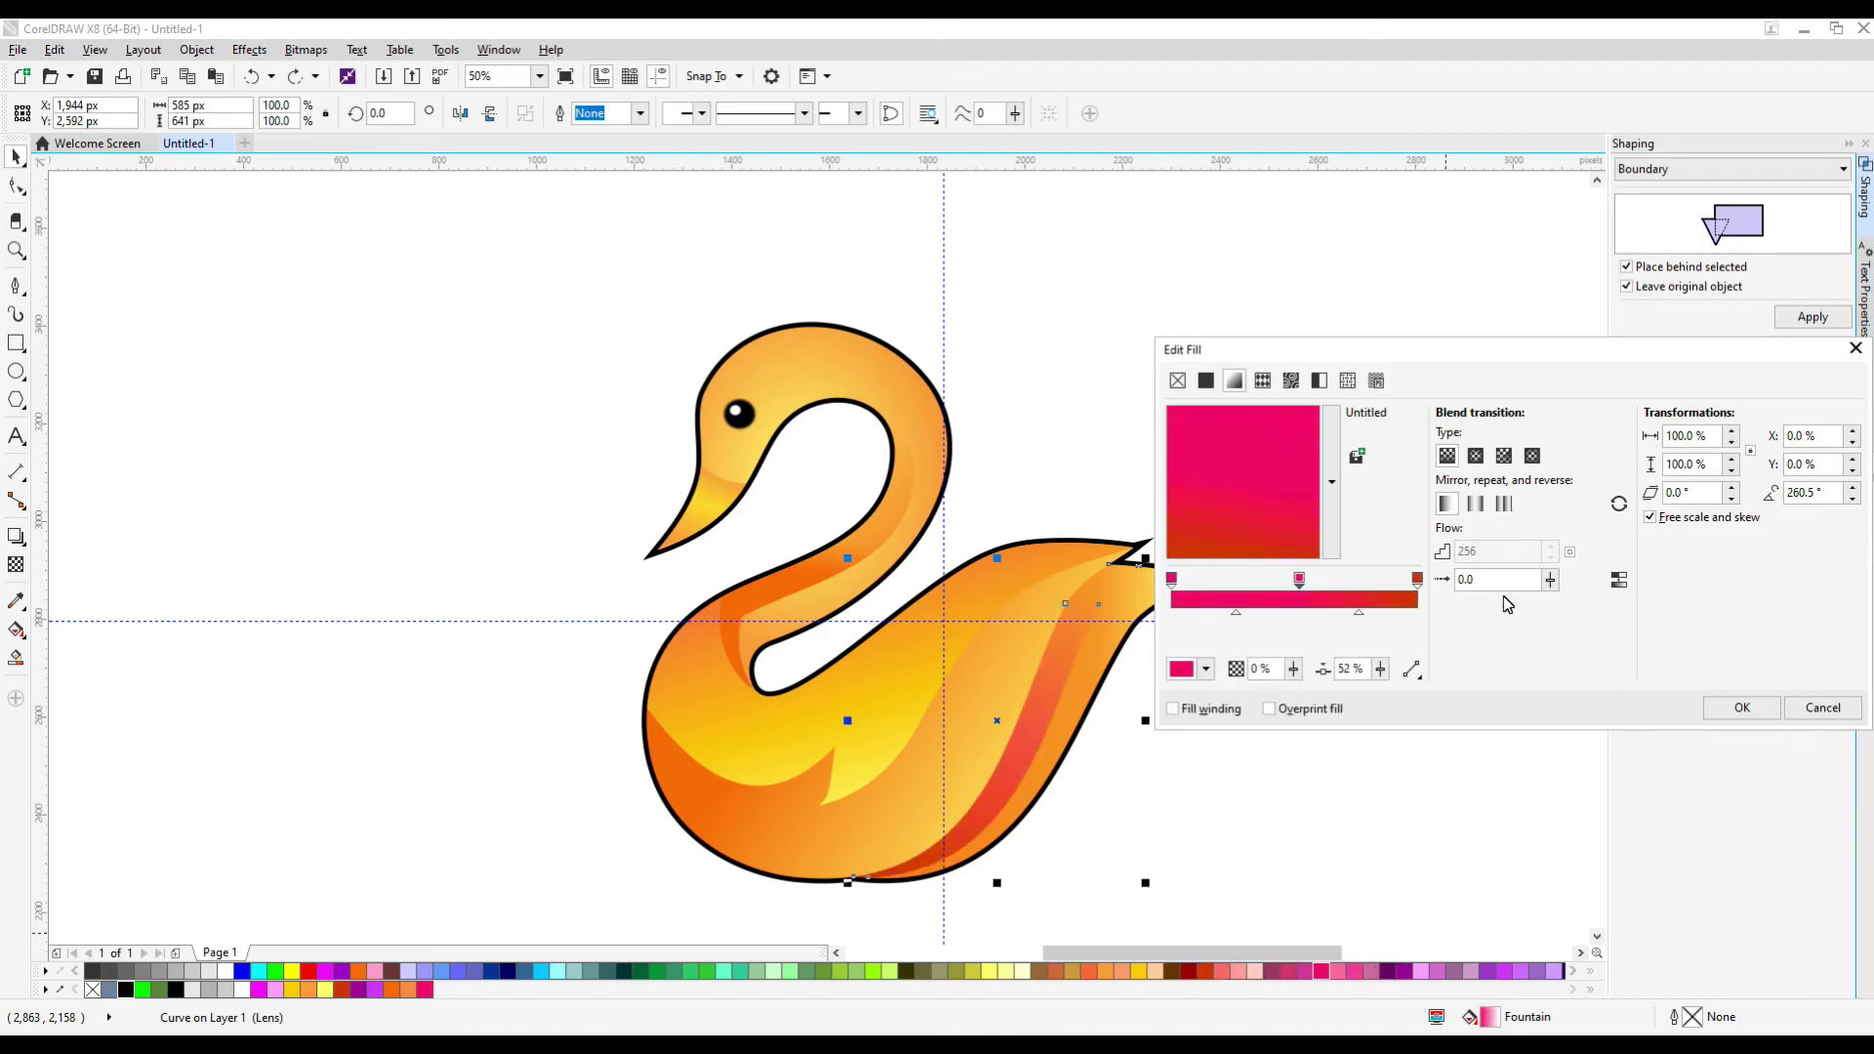
{"action": "left_click", "coordinate": [1743, 707]}
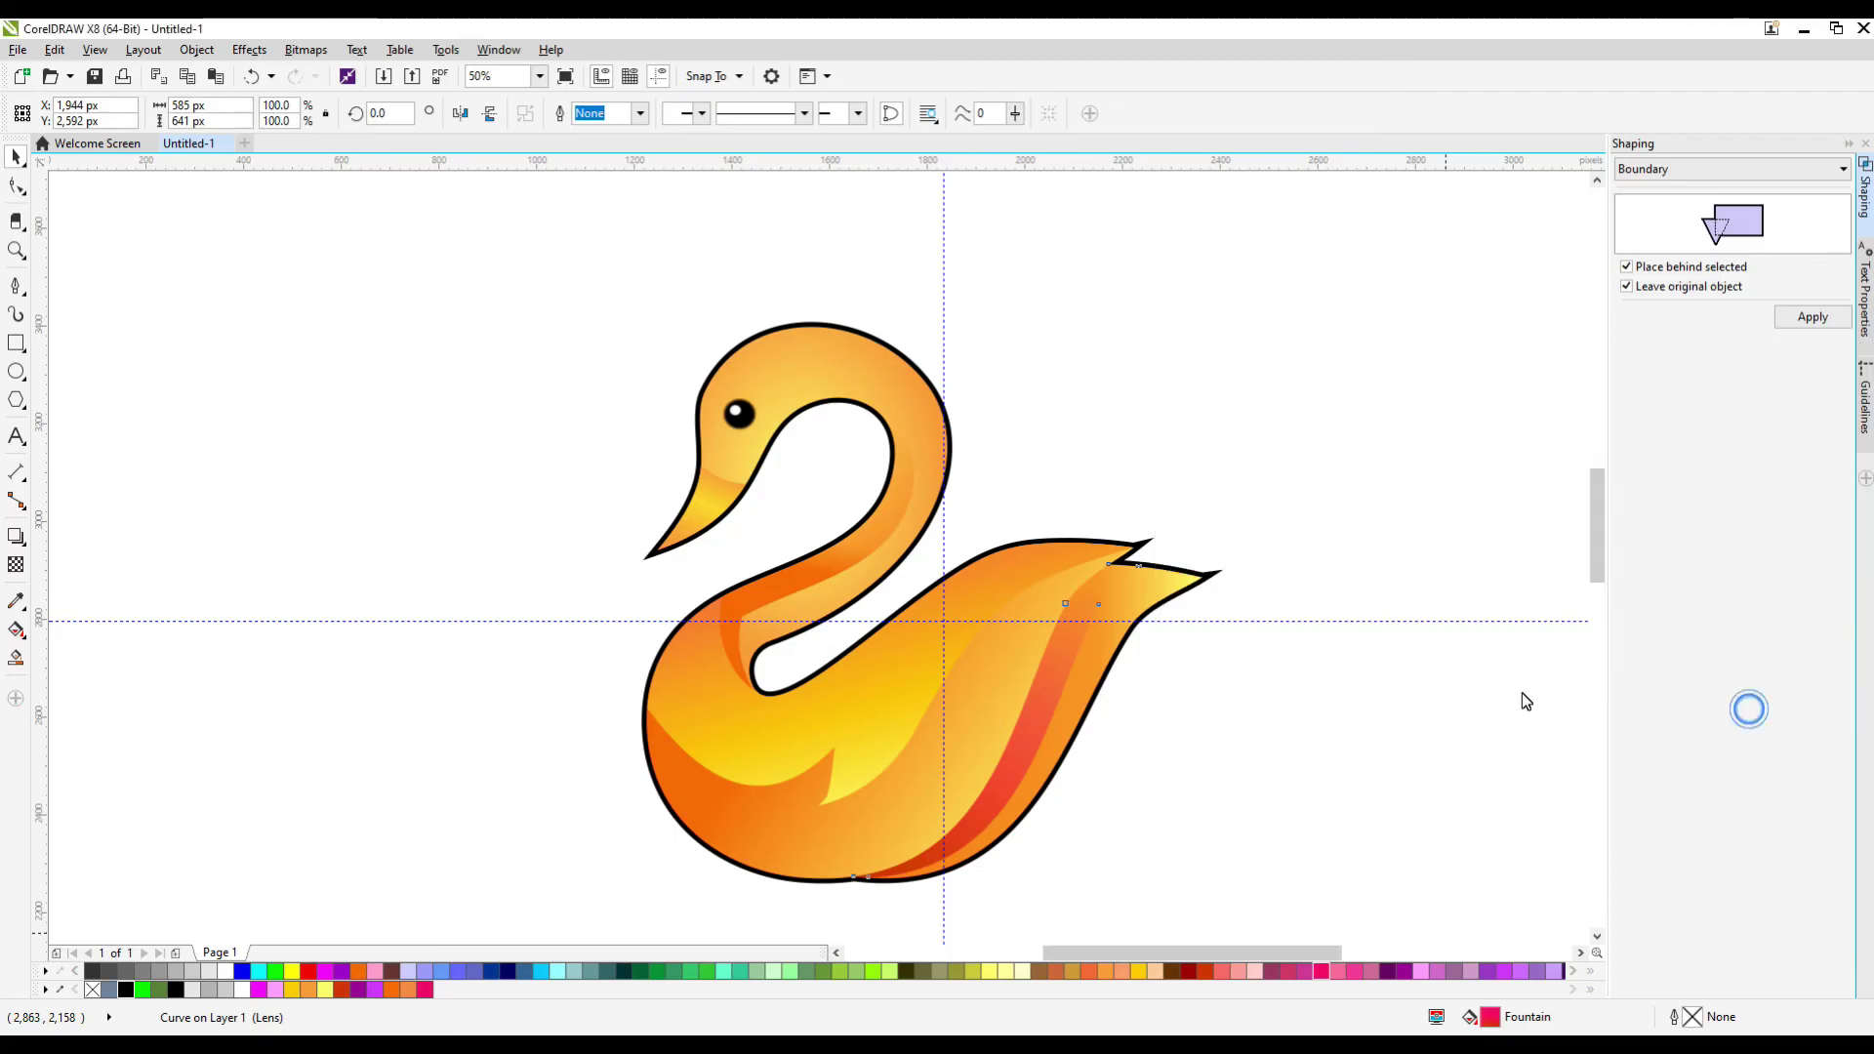
Convert the red tail stripe to an RGB bitmap with anti-aliasing and a transparent background, and soften it with a Gaussian Blur
{"action": "left_click", "coordinate": [305, 50]}
{"action": "left_click", "coordinate": [323, 71]}
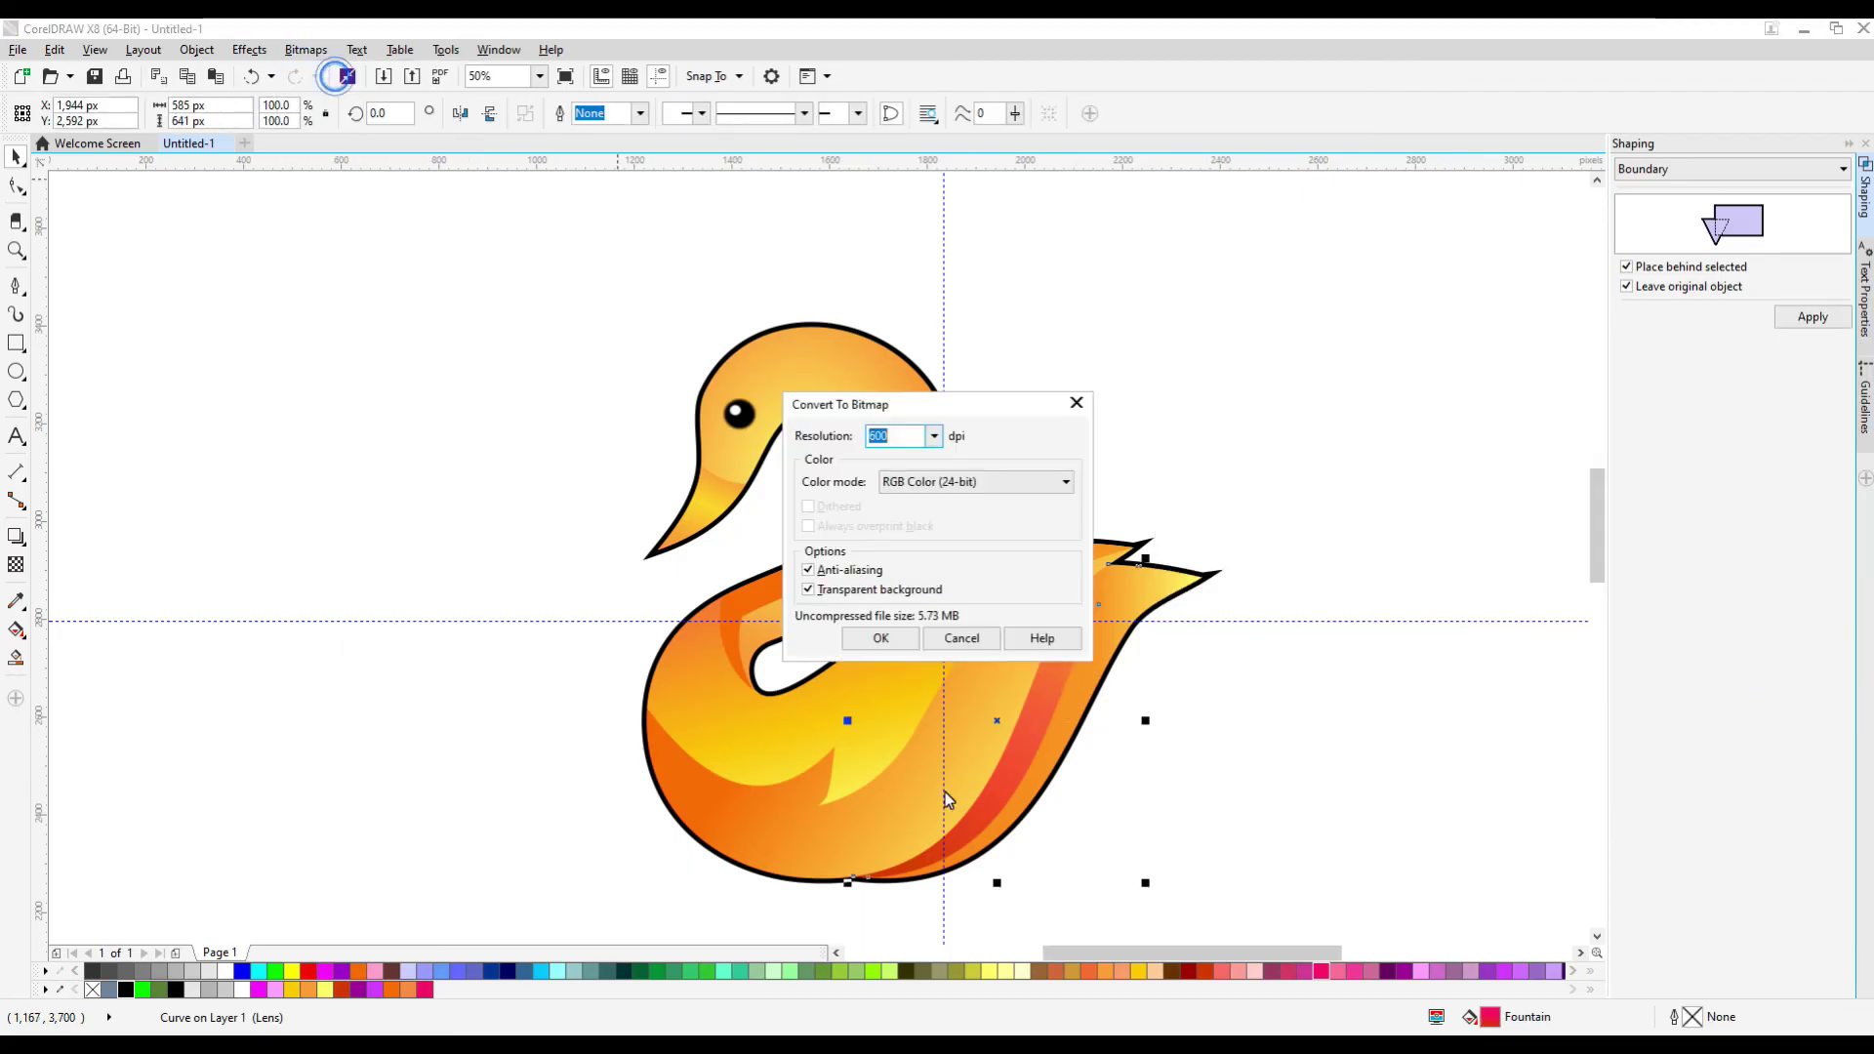
{"action": "left_click", "coordinate": [882, 635]}
{"action": "left_click", "coordinate": [305, 50]}
{"action": "left_click", "coordinate": [547, 478]}
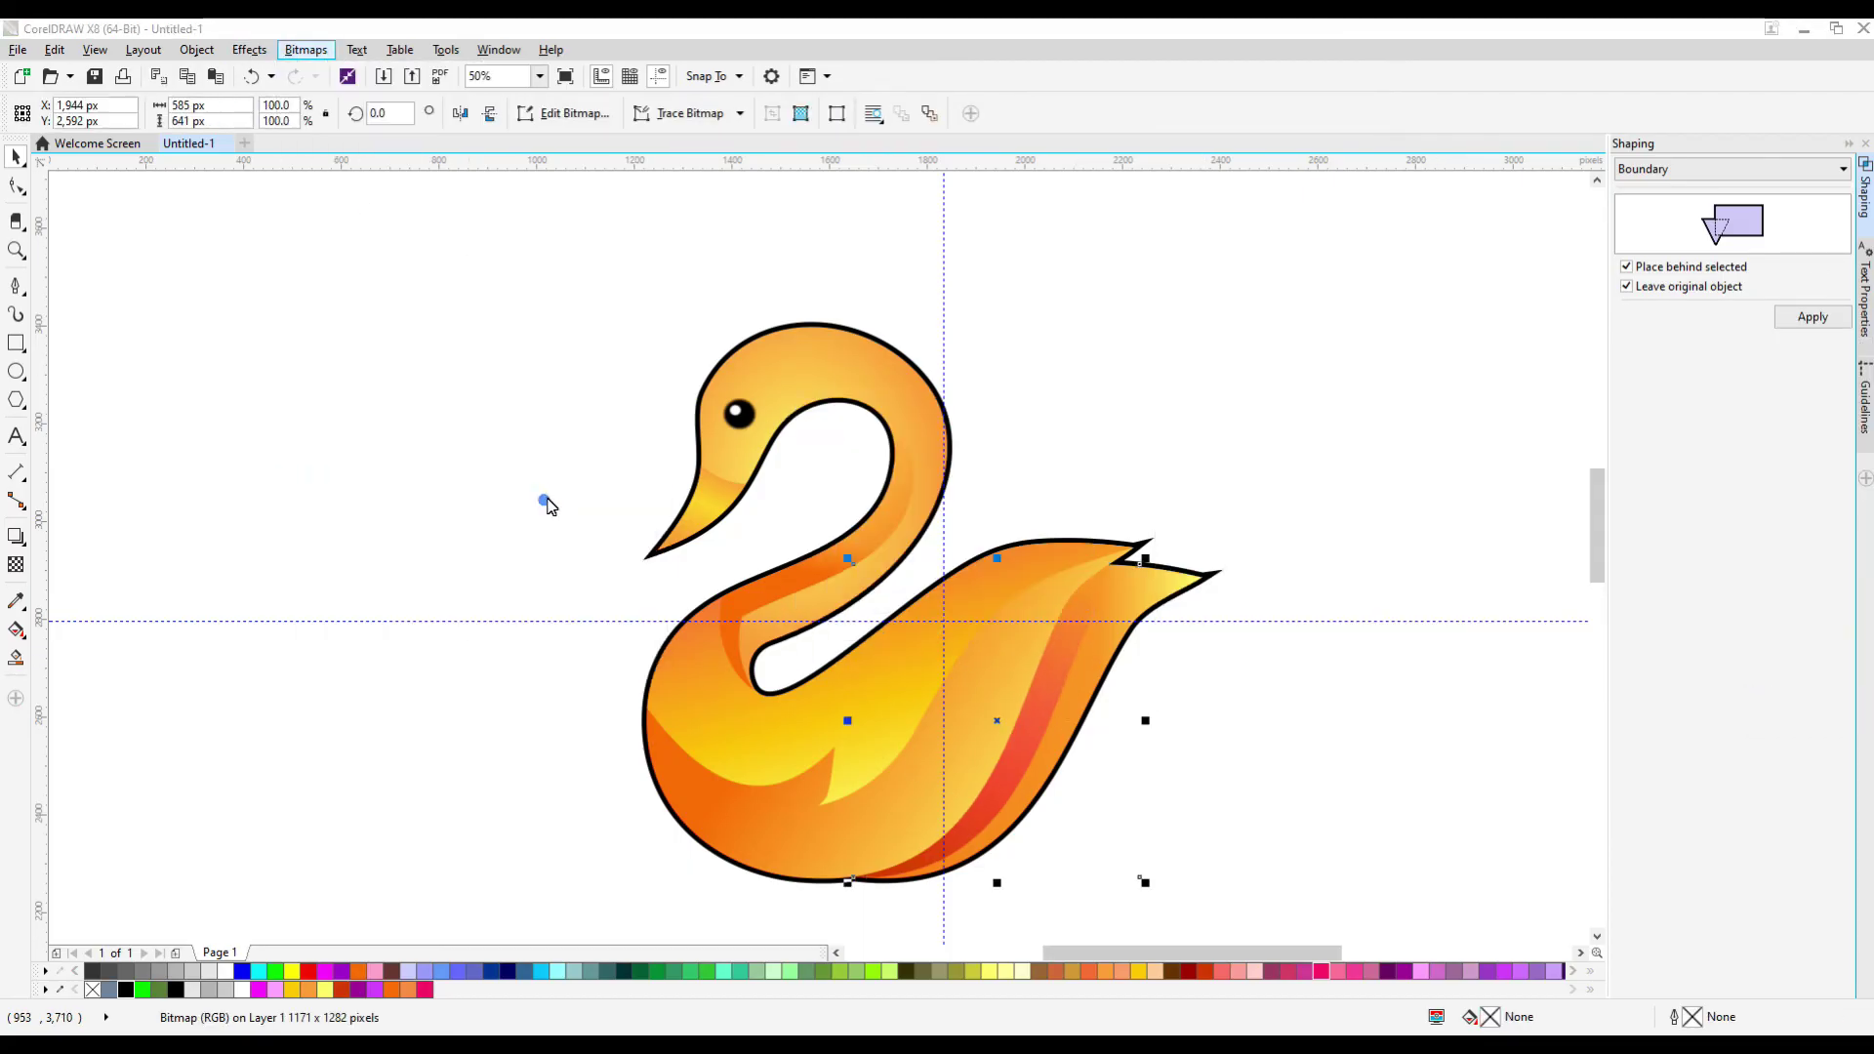
{"action": "left_click_drag", "start_coordinate": [817, 518], "coordinate": [850, 523]}
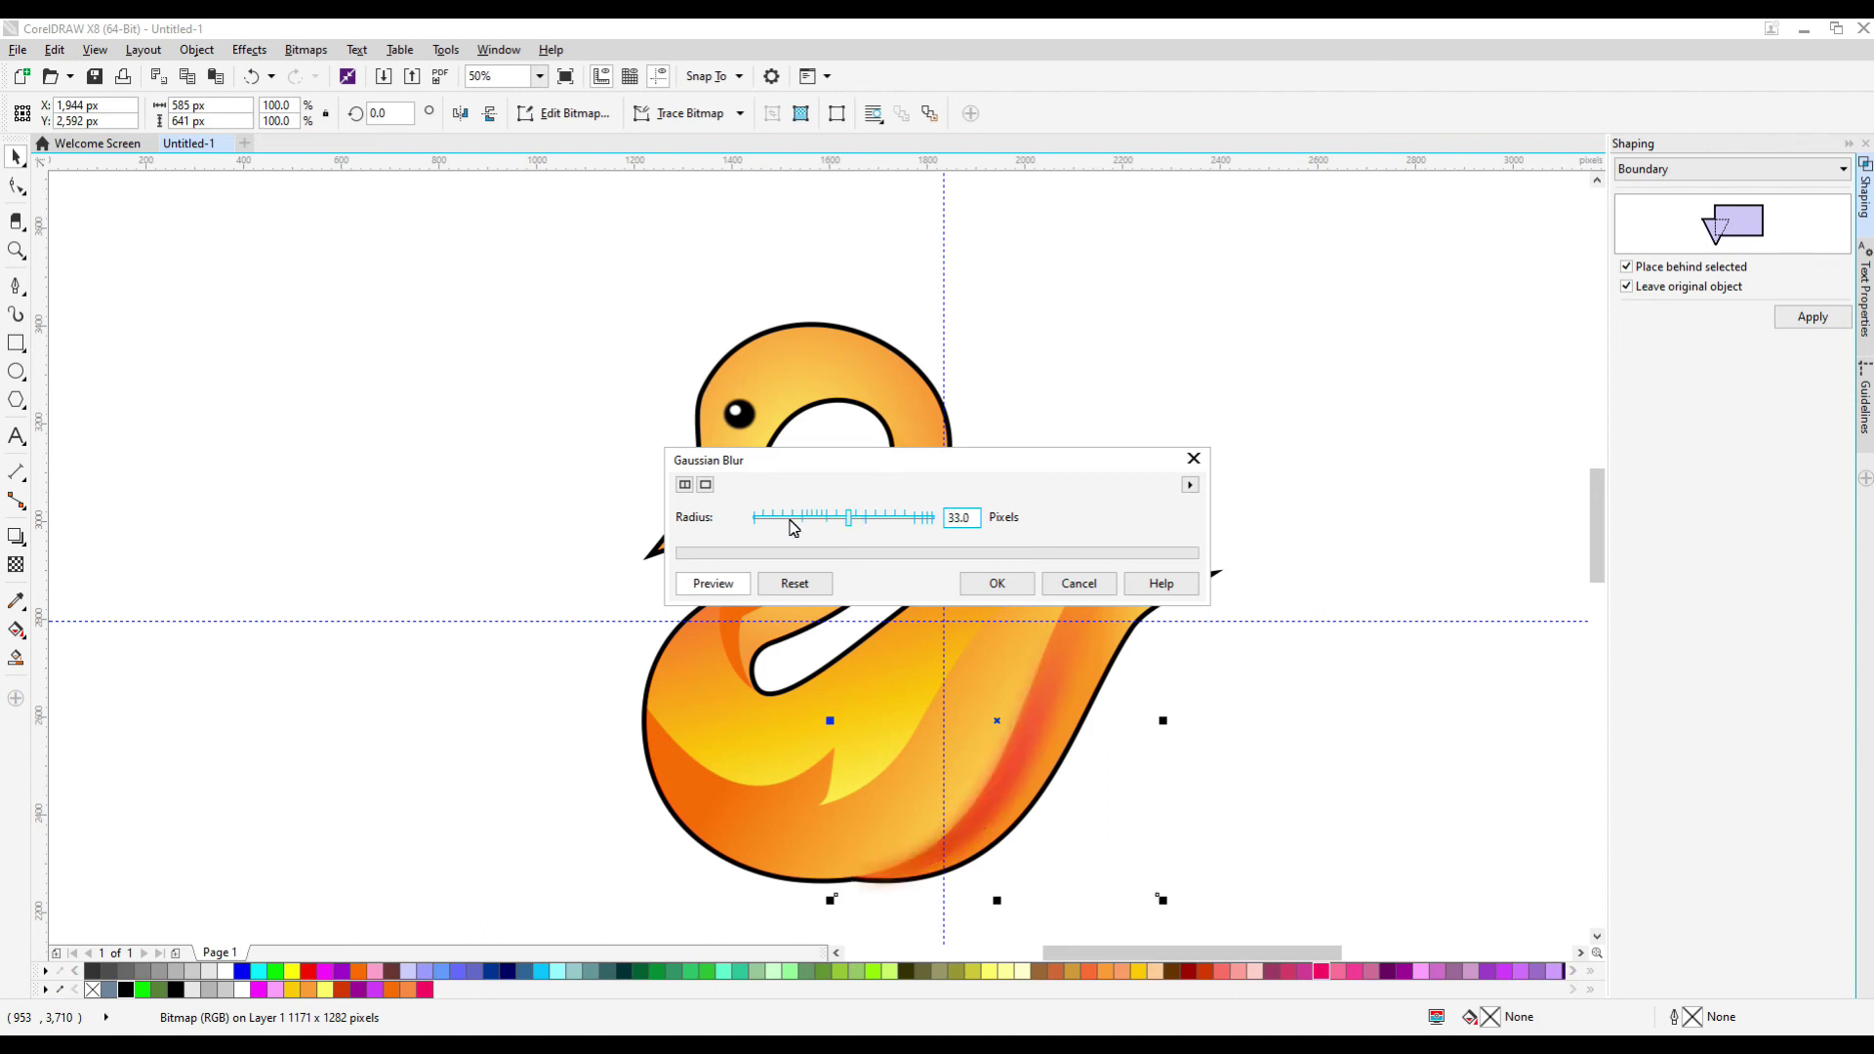
{"action": "left_click", "coordinate": [1077, 583]}
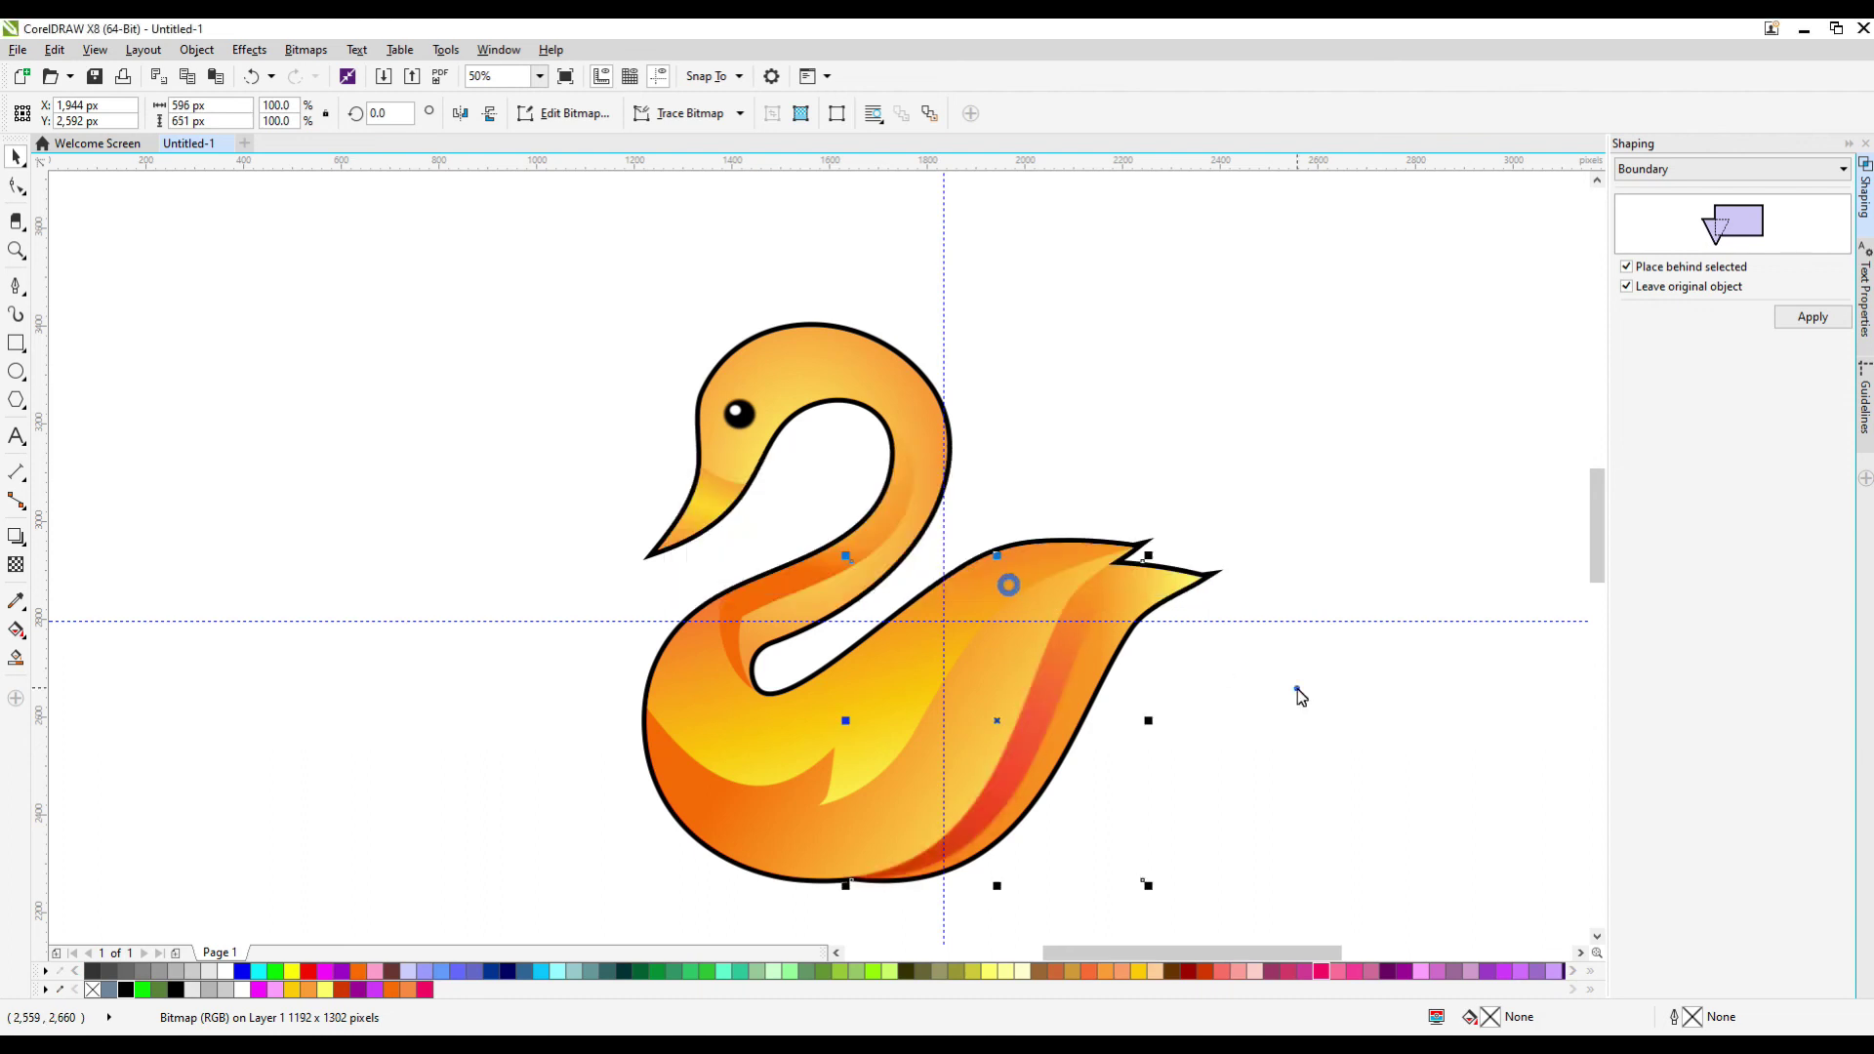
{"action": "left_click", "coordinate": [1296, 692]}
Convert the yellow wing shape on the body to a bitmap and apply a Gaussian Blur with a 5.0-pixel radius
{"action": "left_click", "coordinate": [904, 715]}
{"action": "left_click", "coordinate": [829, 735]}
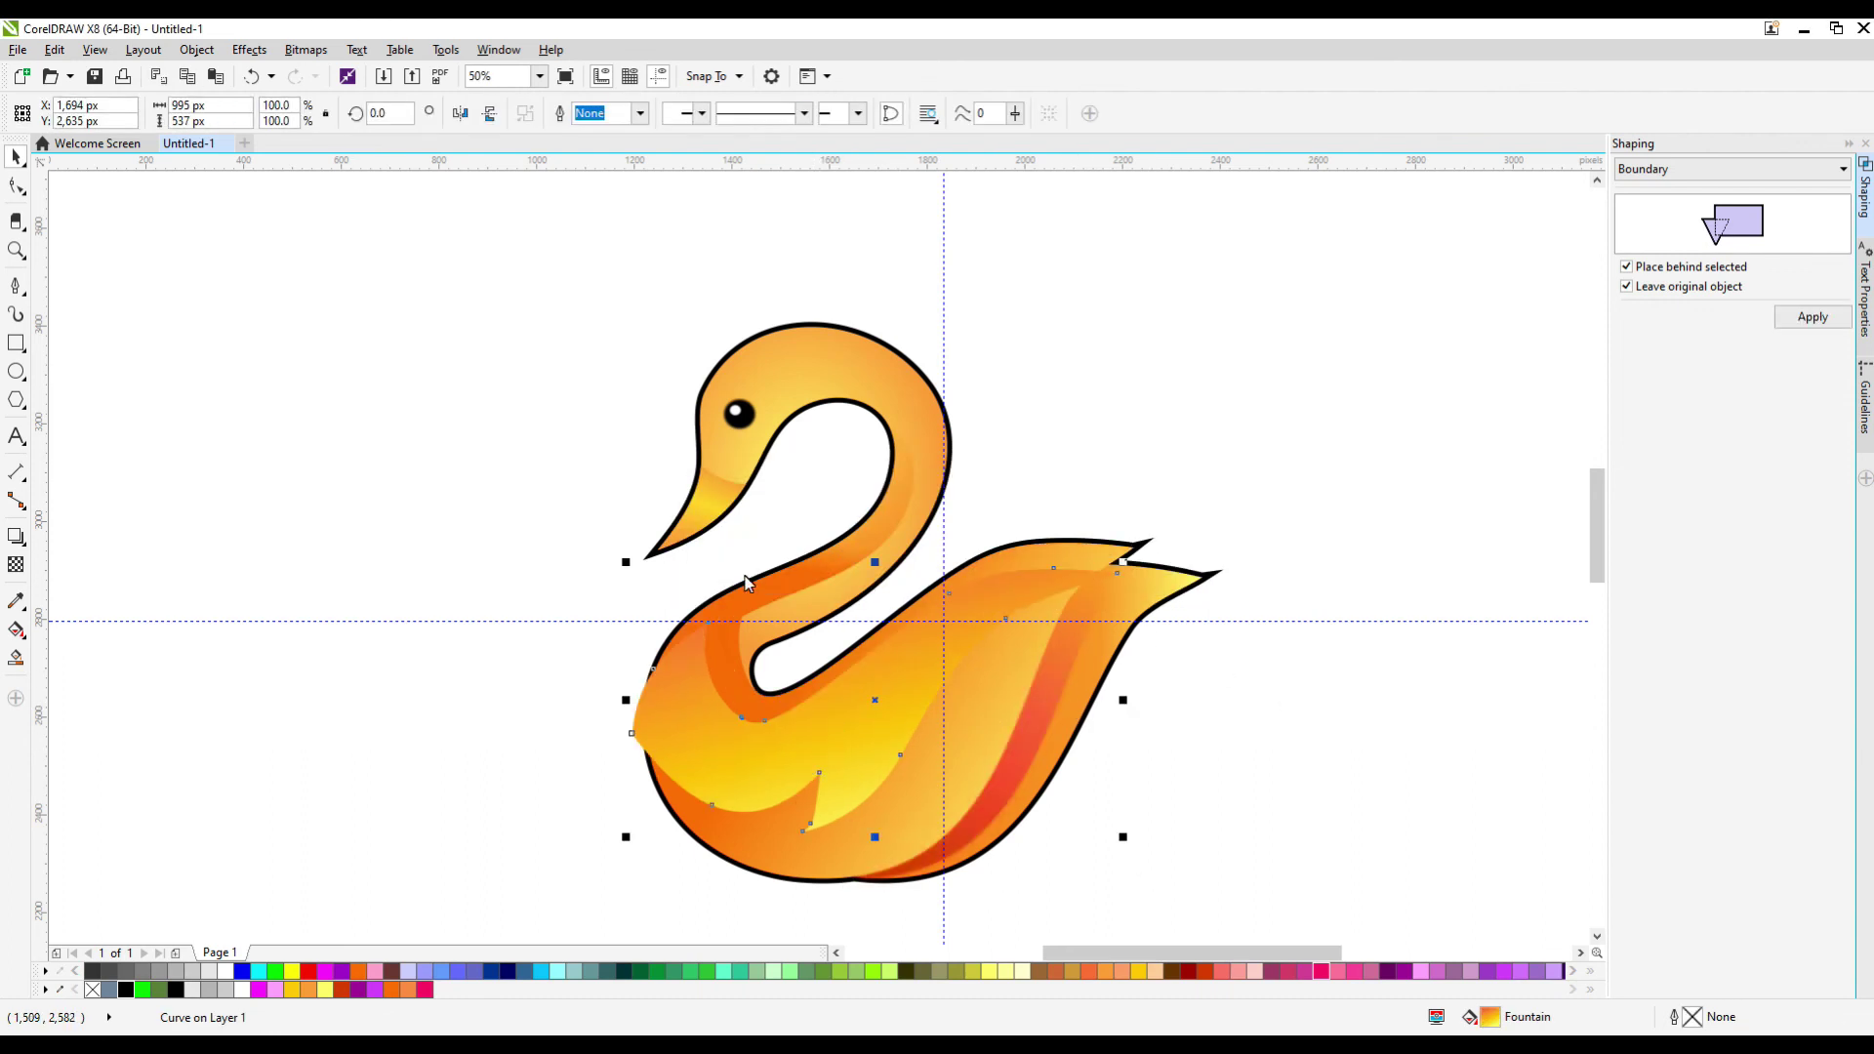
{"action": "left_click", "coordinate": [313, 49]}
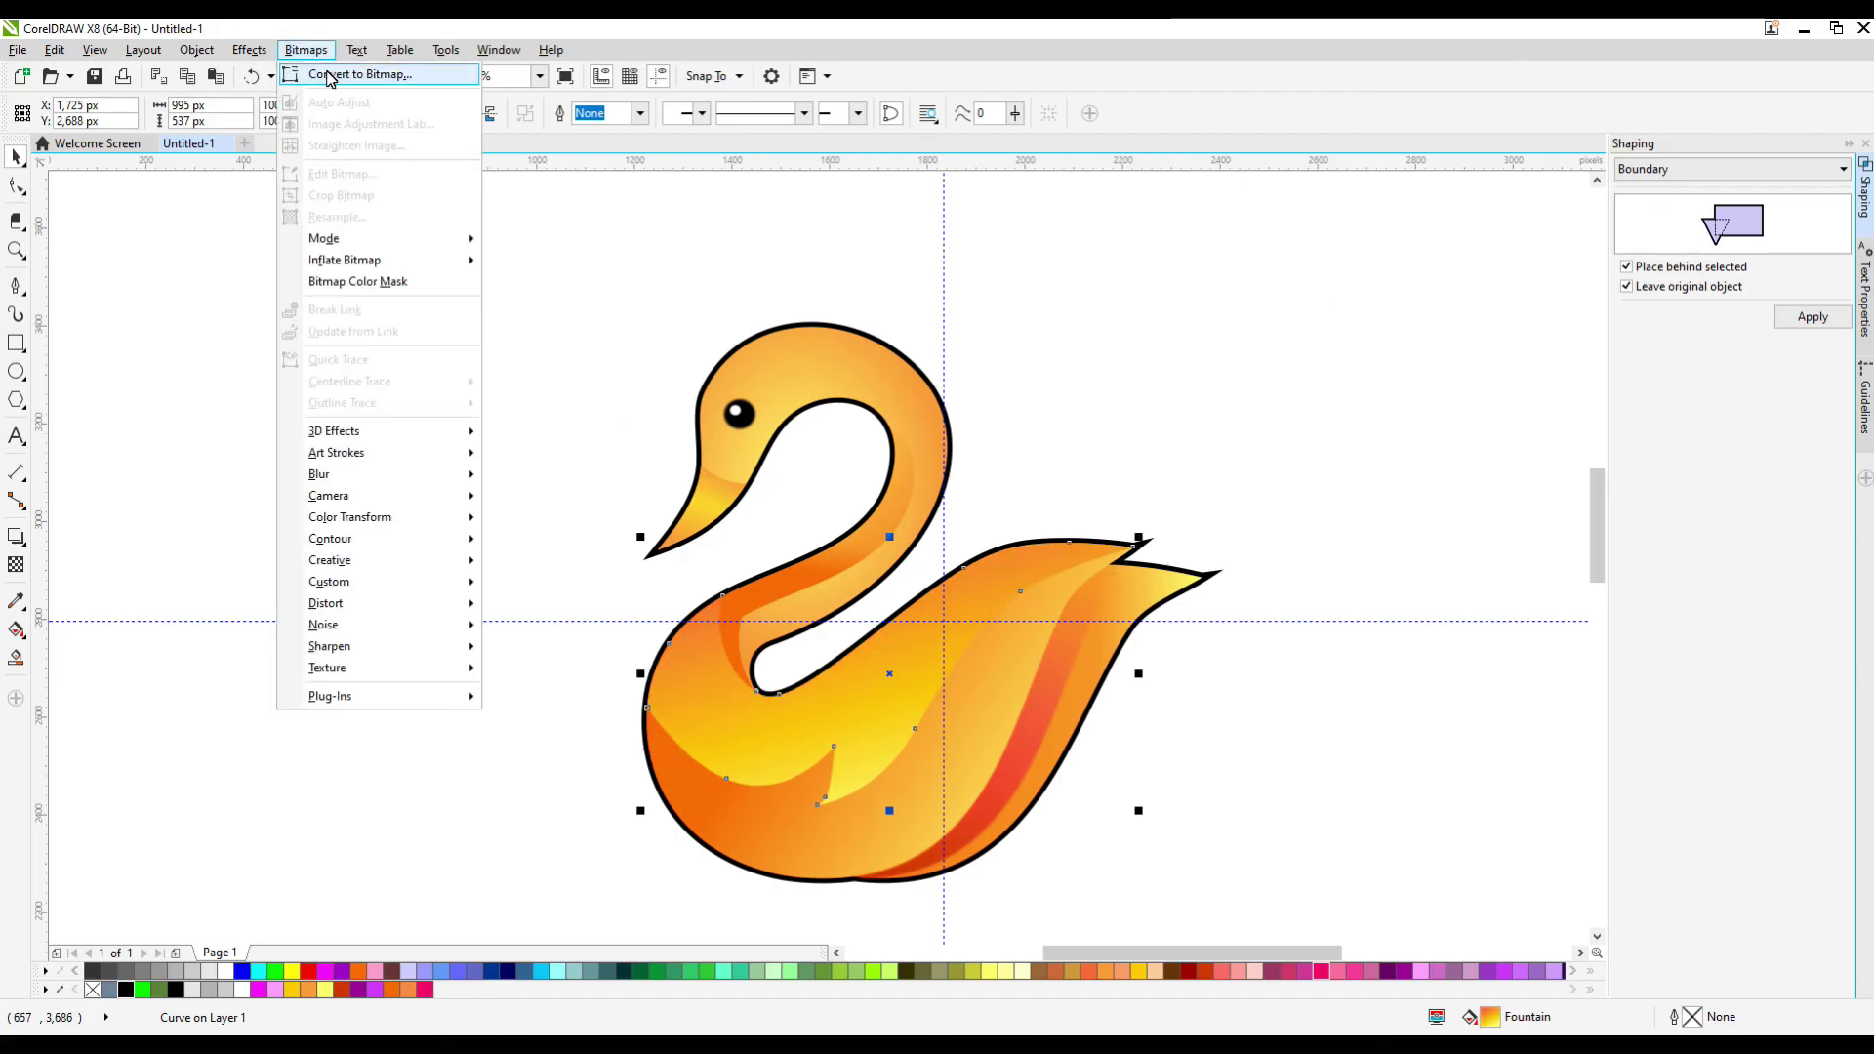
{"action": "left_click", "coordinate": [371, 71]}
{"action": "left_click", "coordinate": [877, 646]}
{"action": "left_click", "coordinate": [306, 50]}
{"action": "mouse_move", "coordinate": [336, 476]}
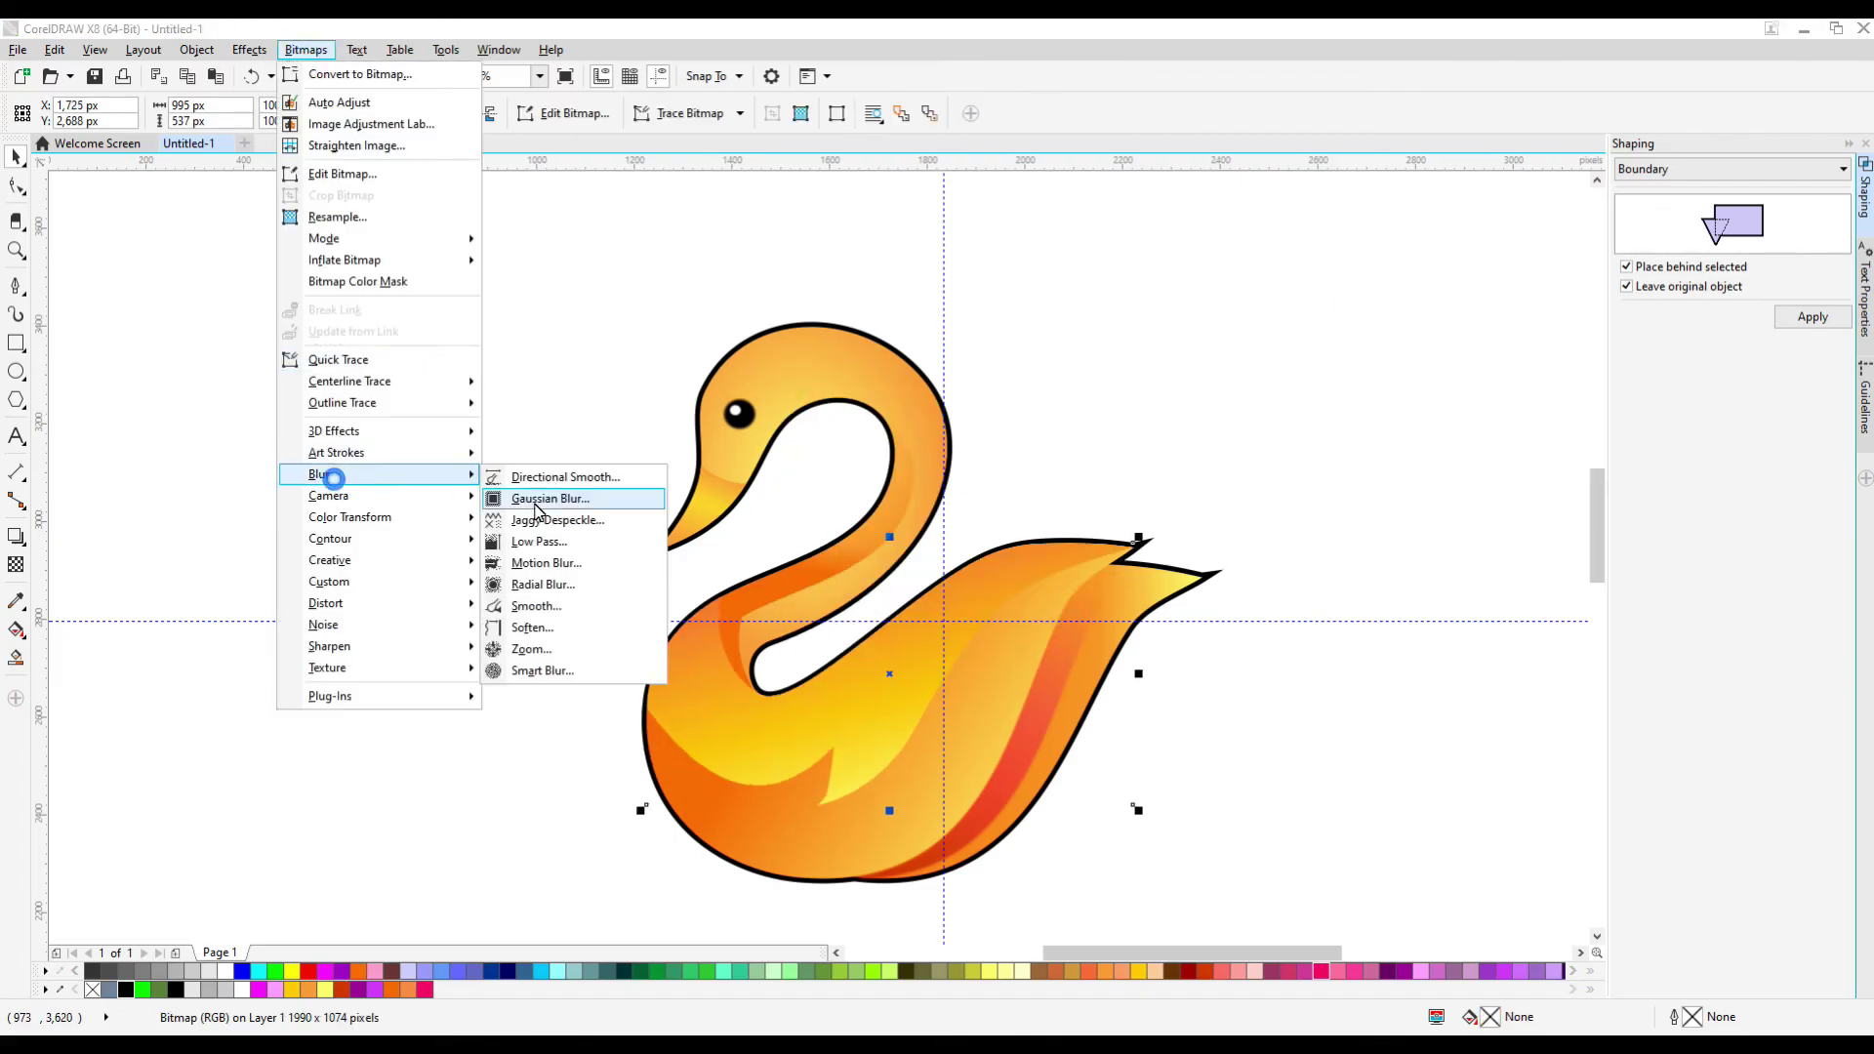
{"action": "left_click", "coordinate": [544, 515]}
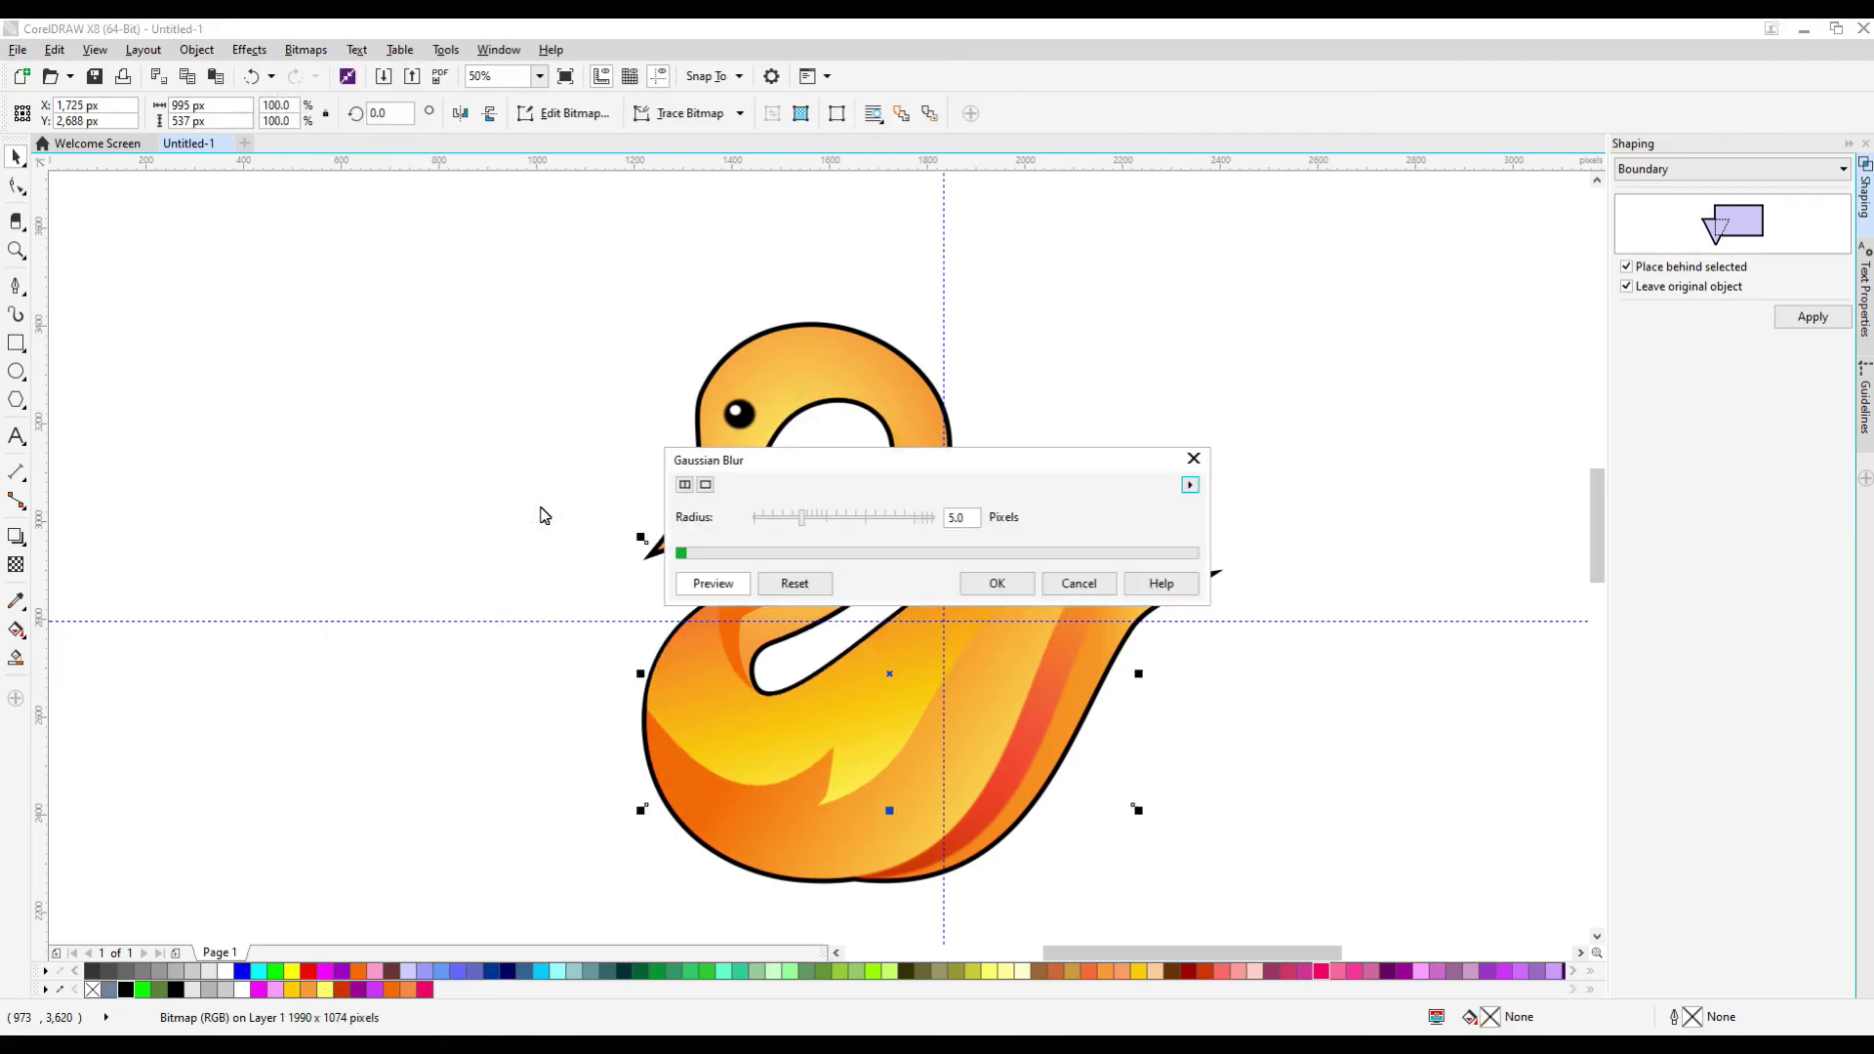
{"action": "left_click", "coordinate": [995, 584]}
Convert the orange shading strip along the neck to a bitmap and apply a Gaussian Blur with a 14.0-pixel radius
{"action": "left_click", "coordinate": [784, 596]}
{"action": "left_click", "coordinate": [305, 50]}
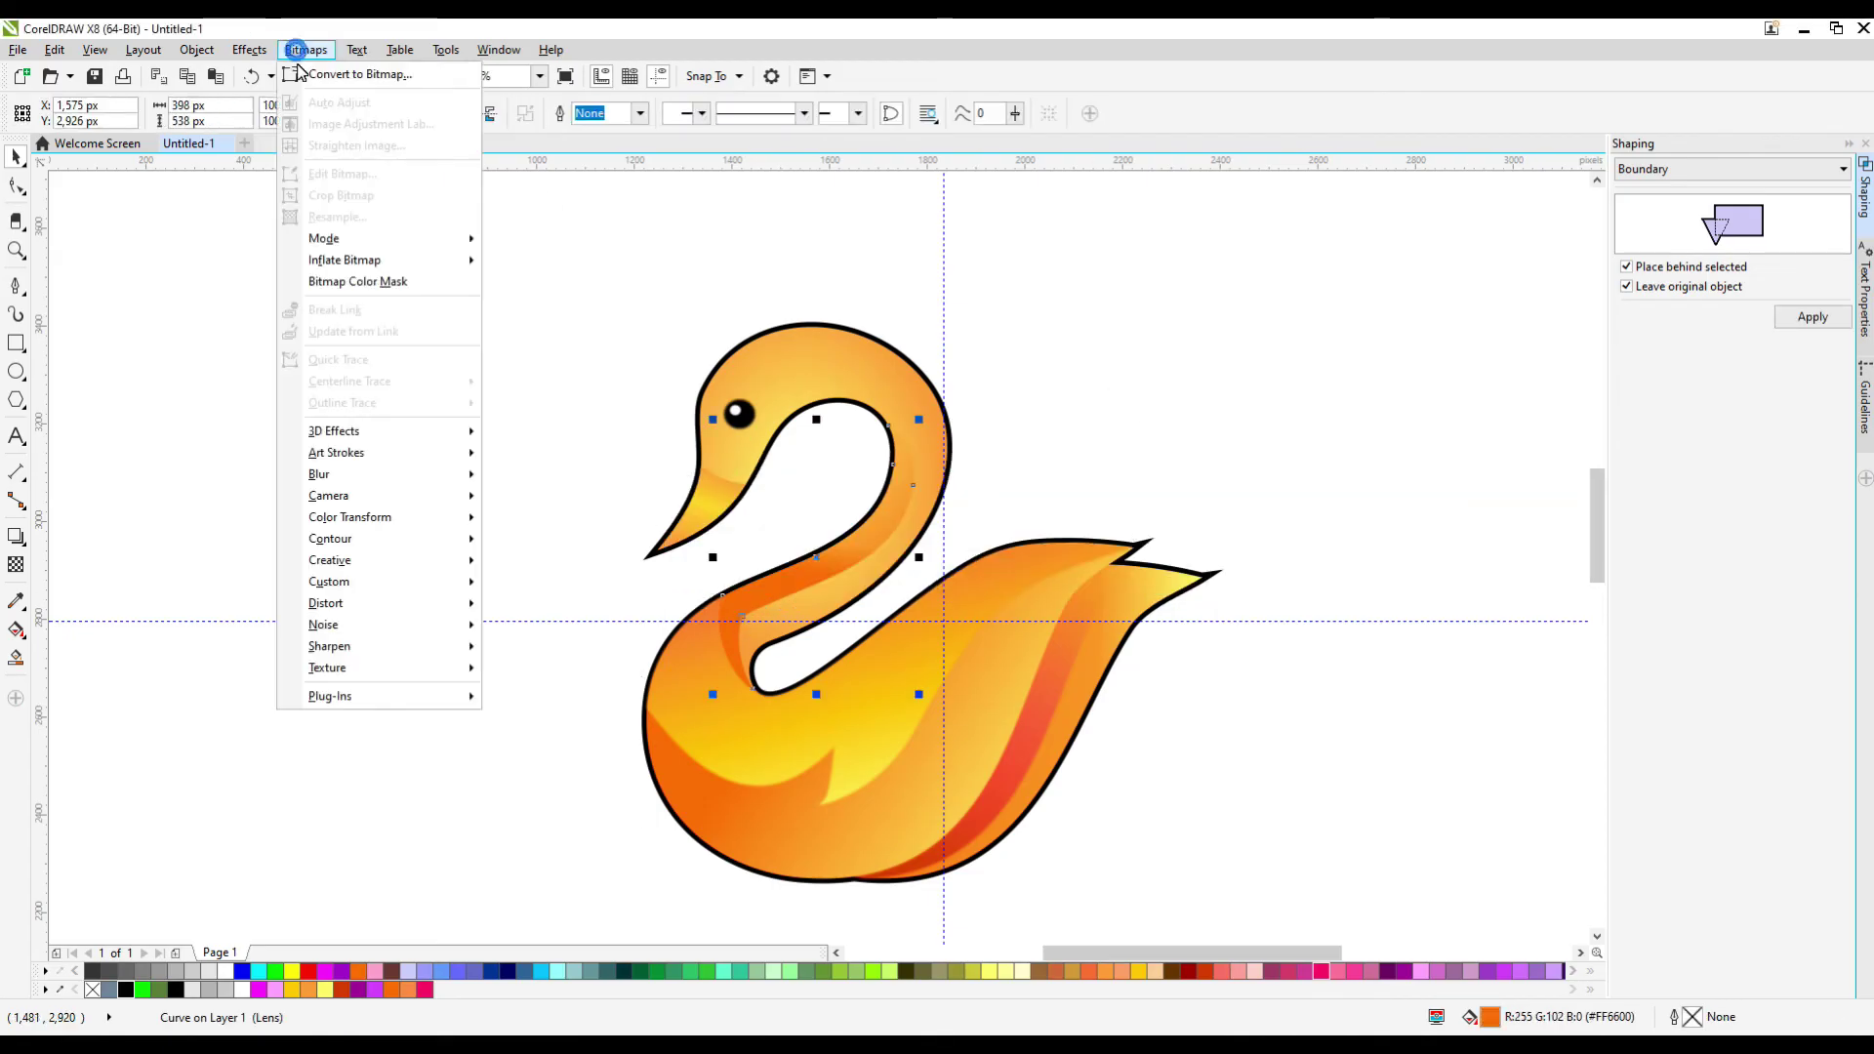
{"action": "left_click", "coordinate": [343, 91]}
{"action": "left_click", "coordinate": [847, 619]}
{"action": "left_click", "coordinate": [306, 50]}
{"action": "left_click", "coordinate": [385, 473]}
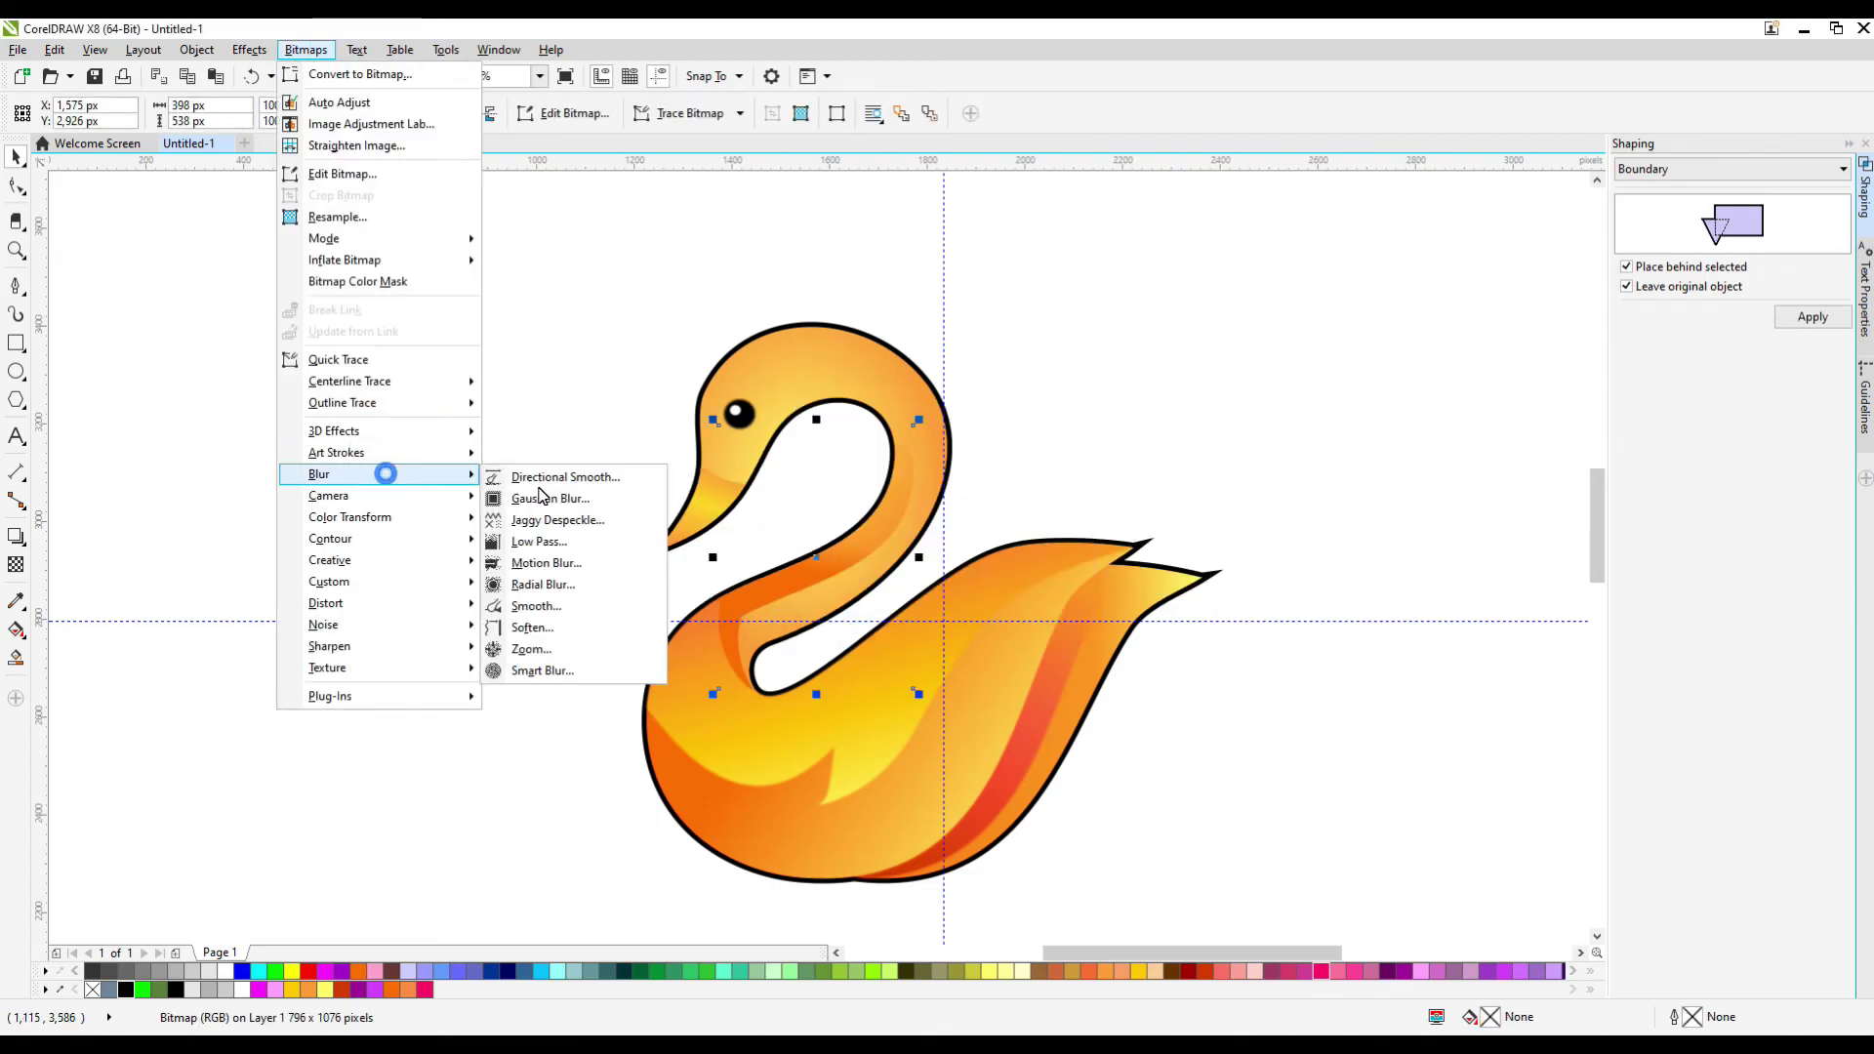
{"action": "left_click", "coordinate": [548, 498]}
{"action": "left_click_drag", "start_coordinate": [781, 463], "coordinate": [1056, 437]}
{"action": "left_click_drag", "start_coordinate": [1076, 491], "coordinate": [1111, 494]}
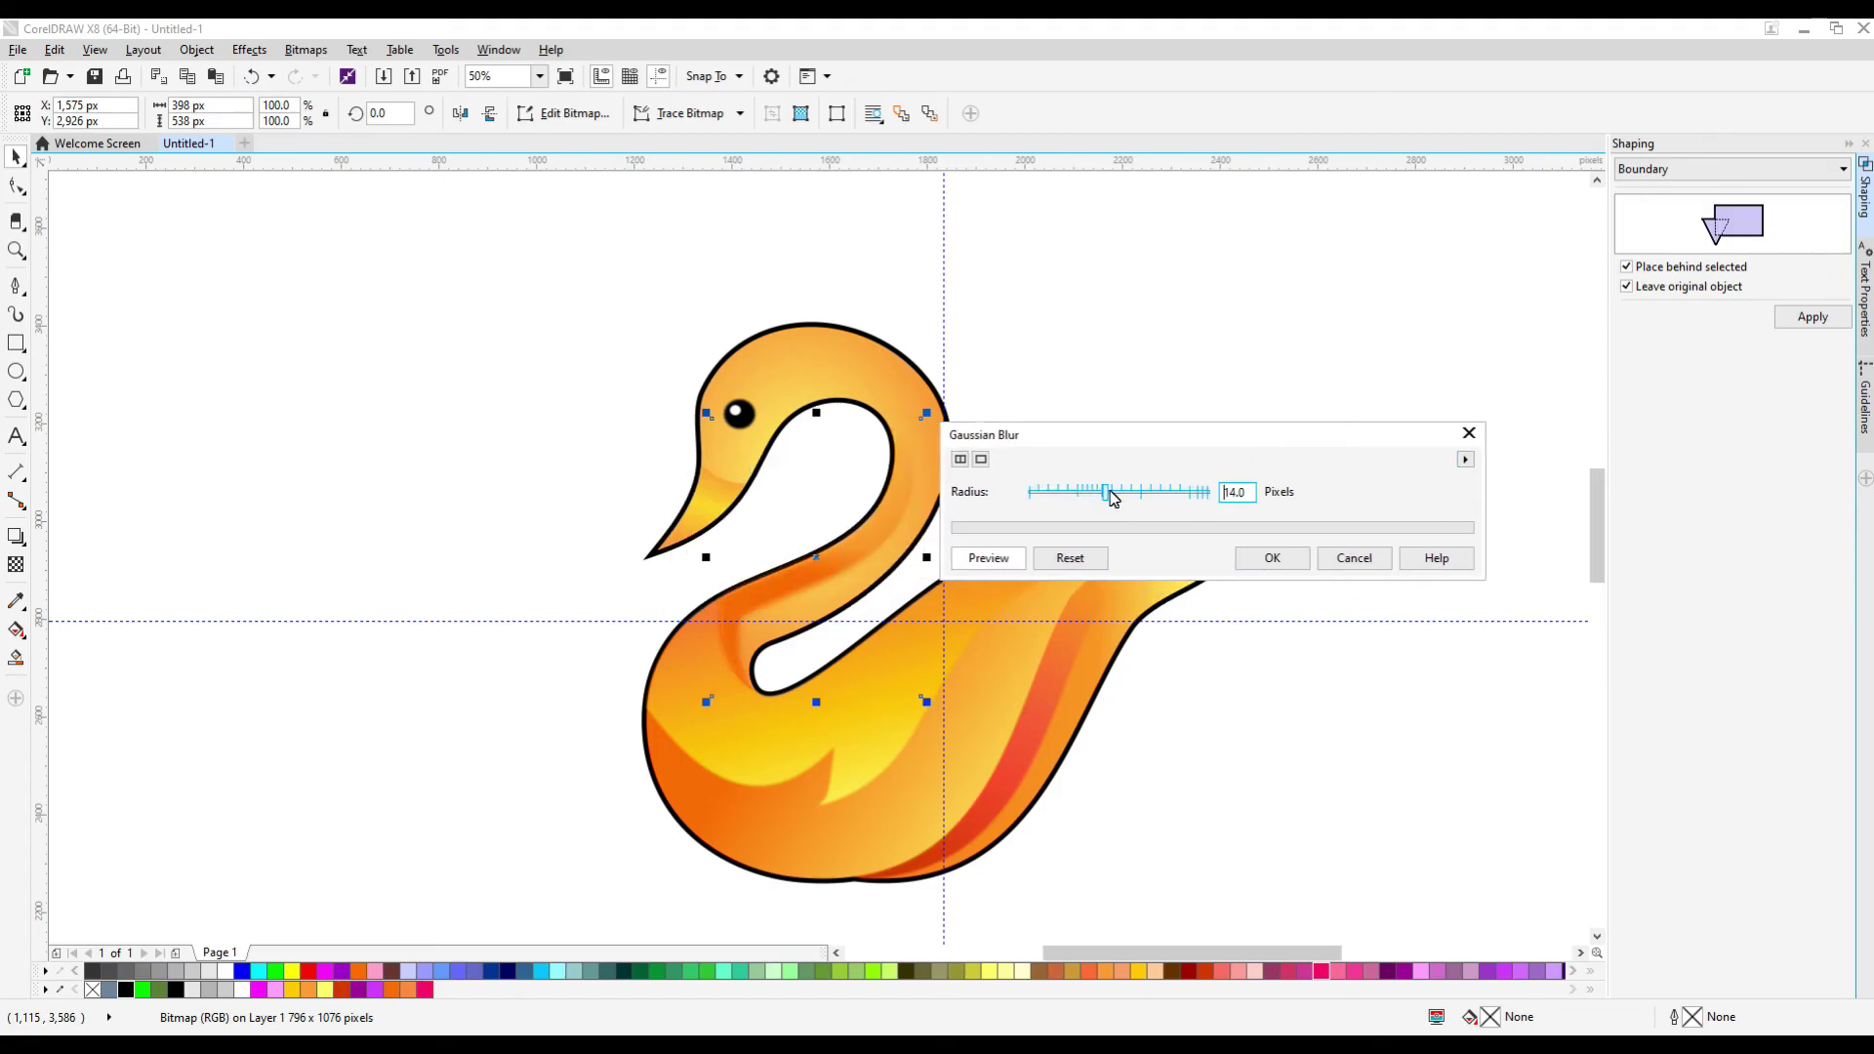
{"action": "left_click", "coordinate": [1269, 559]}
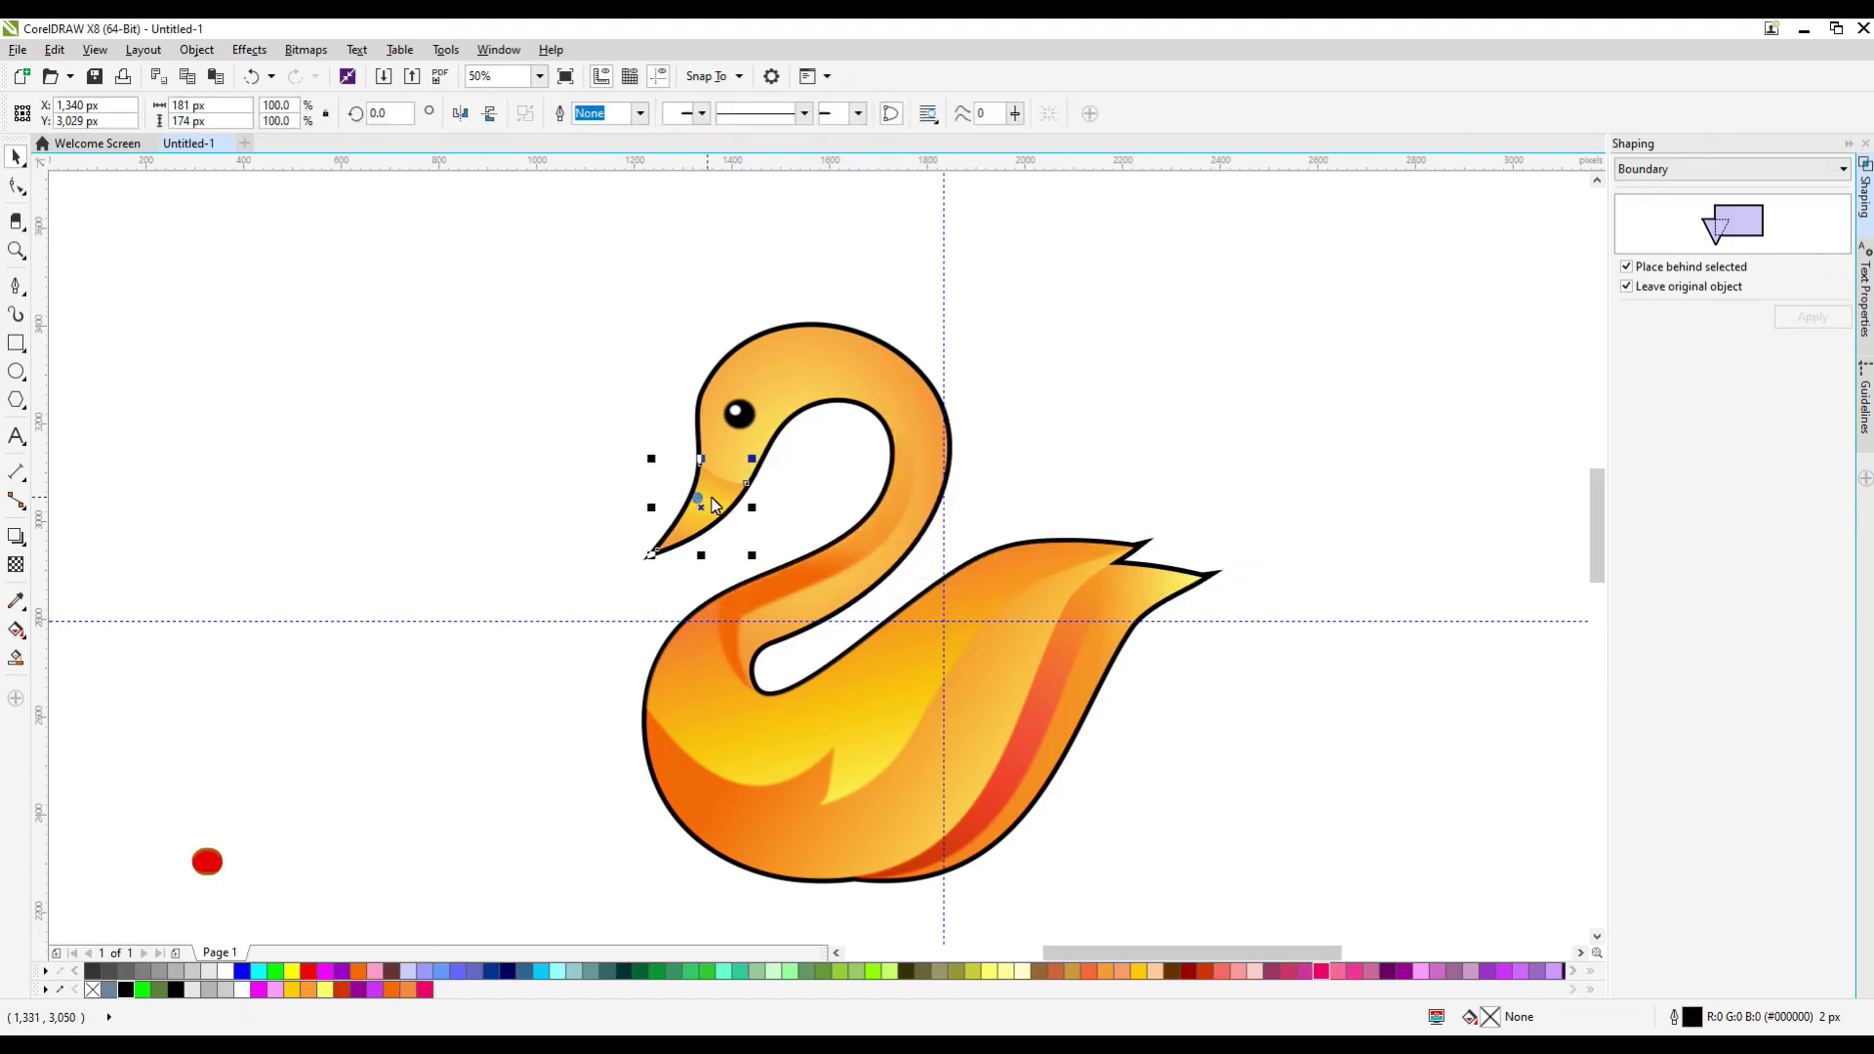
{"action": "left_click", "coordinate": [305, 50]}
{"action": "left_click", "coordinate": [317, 70]}
{"action": "left_click", "coordinate": [881, 637]}
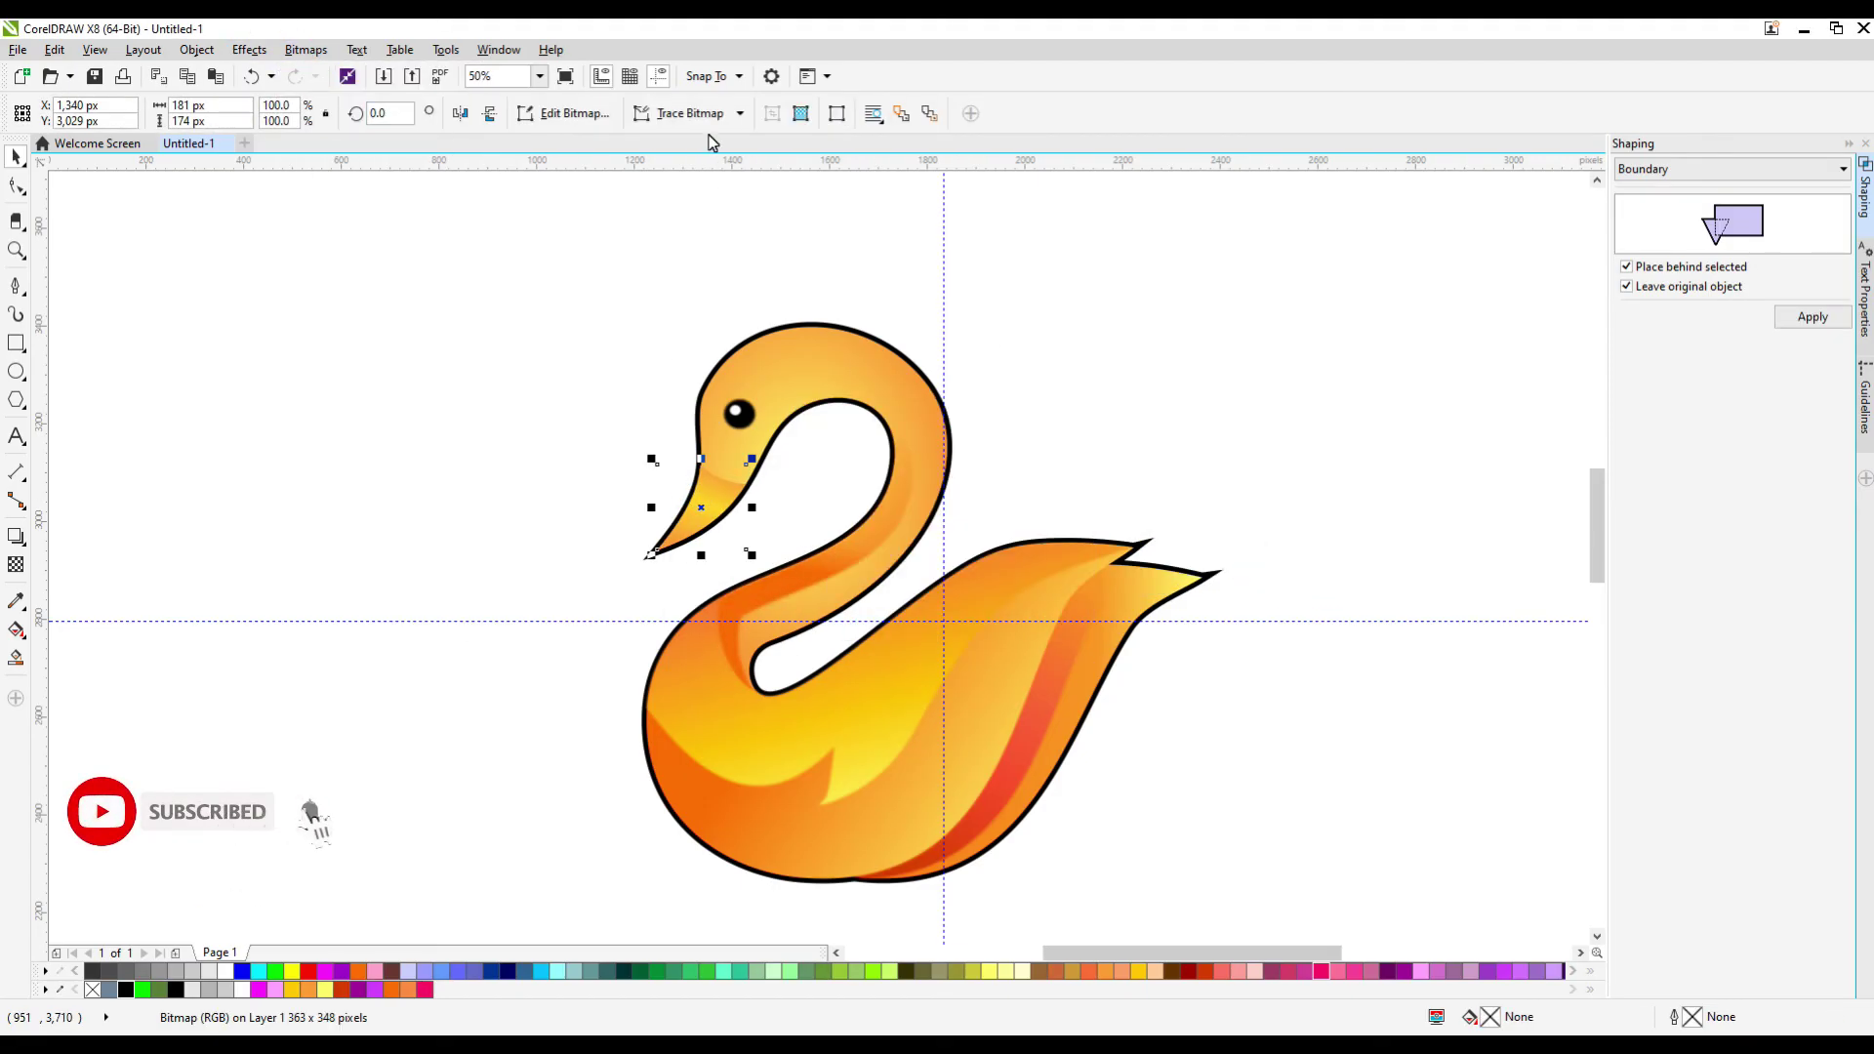
Give the beak a 3 px black outline and convert it to a bitmap
{"action": "left_click", "coordinate": [642, 113]}
{"action": "left_click", "coordinate": [589, 132]}
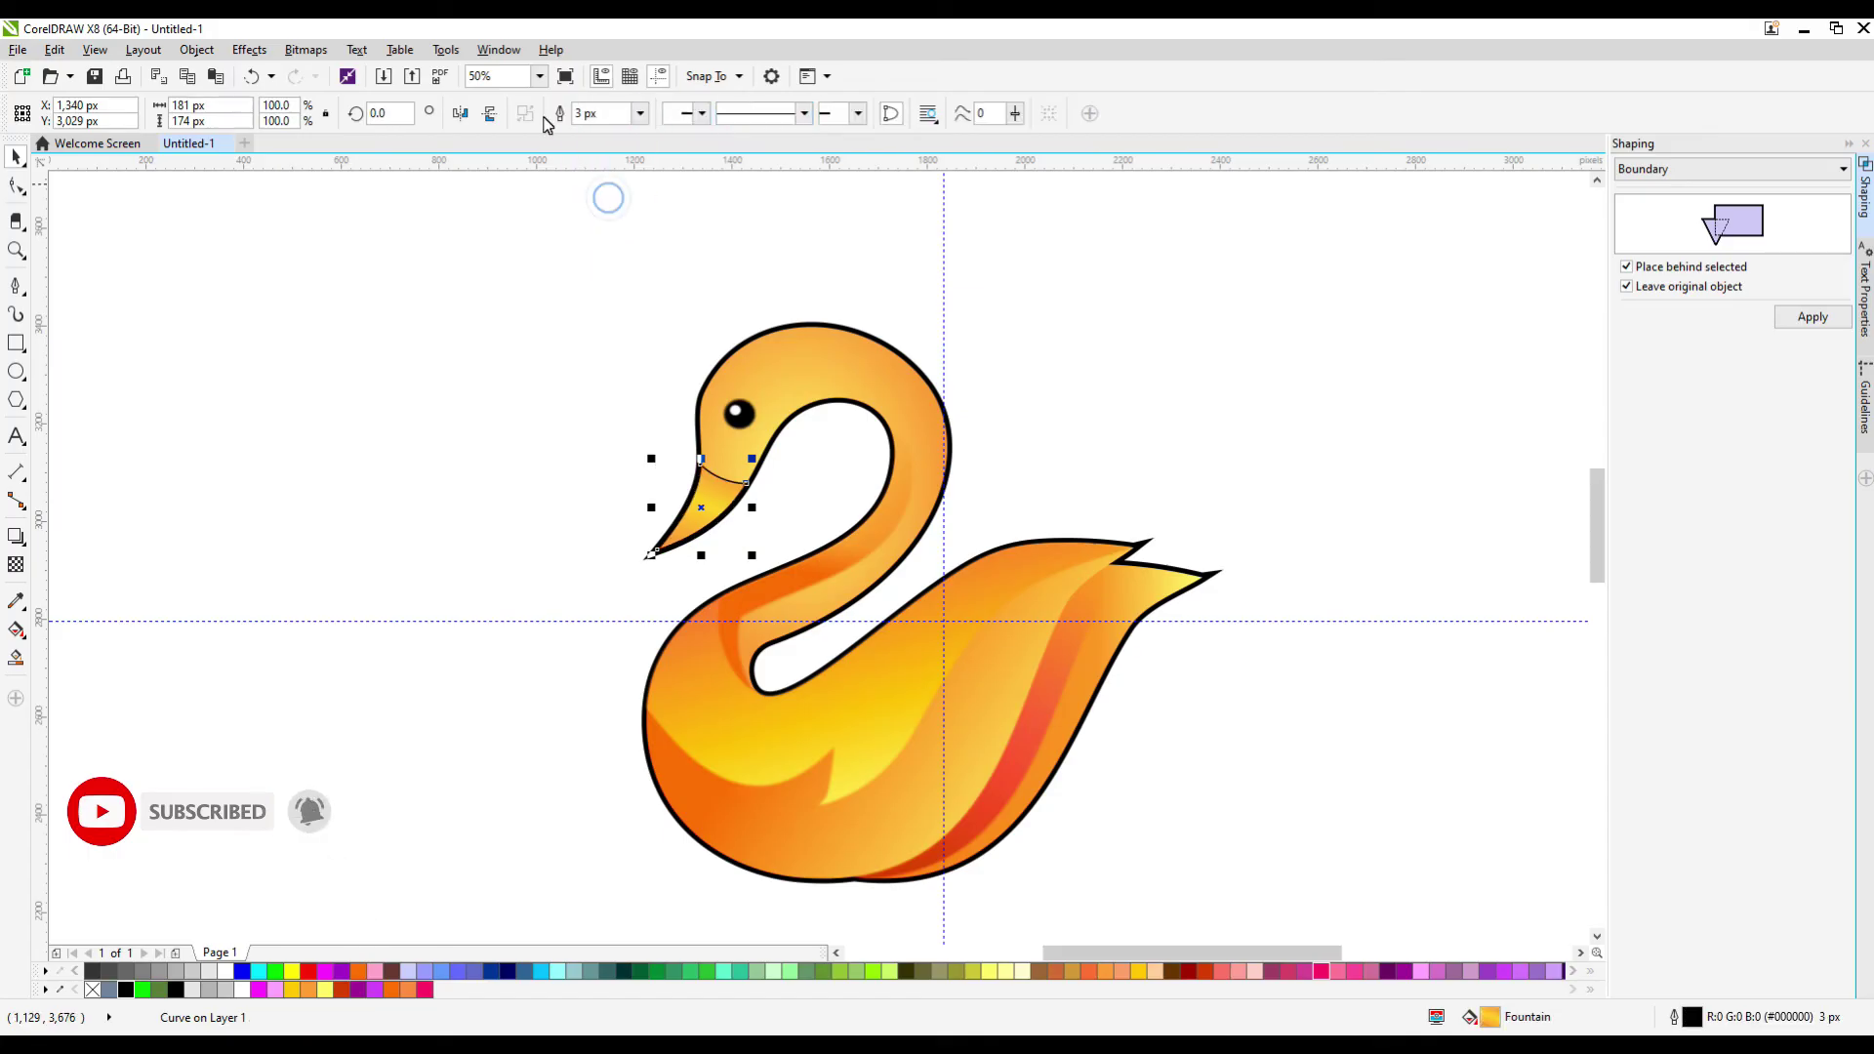
{"action": "left_click", "coordinate": [290, 51]}
{"action": "left_click", "coordinate": [337, 74]}
{"action": "key", "text": "Return"}
Apply a Gaussian Blur with a 3.9-pixel radius to the beak bitmap
{"action": "left_click", "coordinate": [306, 50]}
{"action": "left_click", "coordinate": [351, 475]}
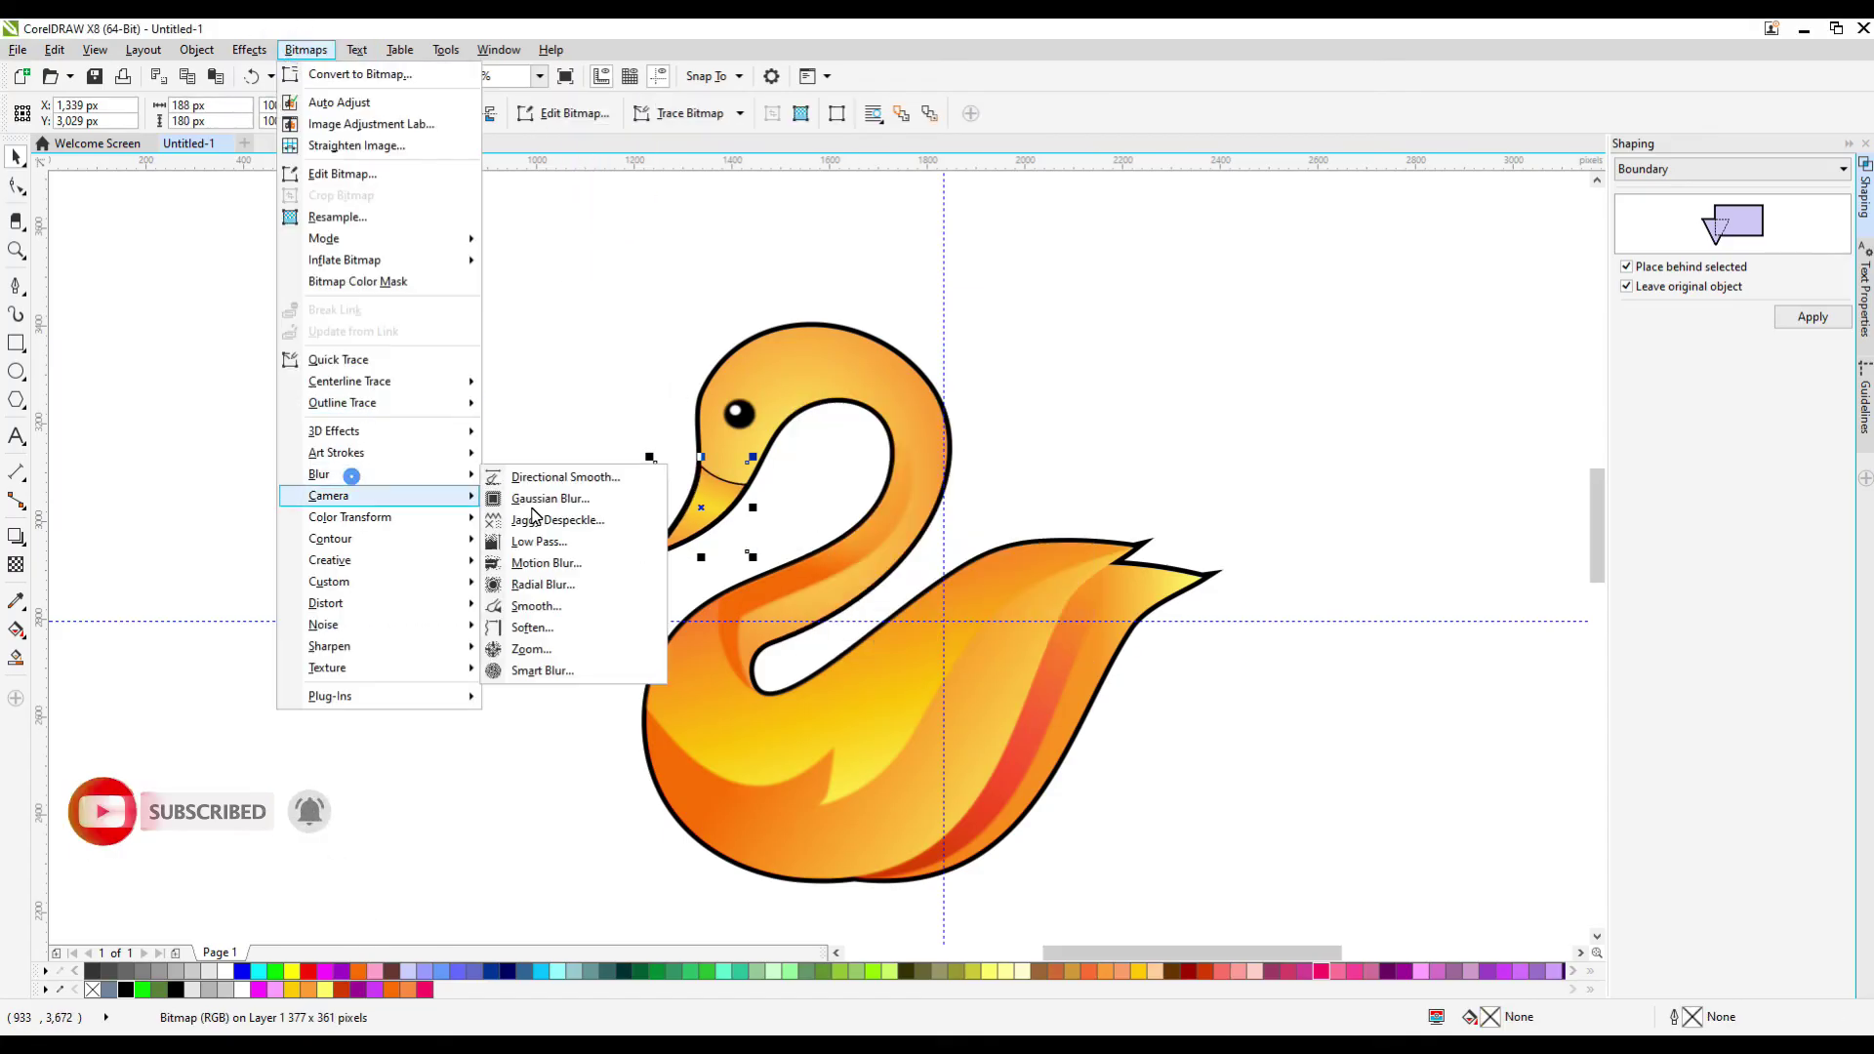
{"action": "left_click", "coordinate": [536, 499]}
{"action": "left_click_drag", "start_coordinate": [749, 463], "coordinate": [981, 427]}
{"action": "left_click", "coordinate": [1024, 476]}
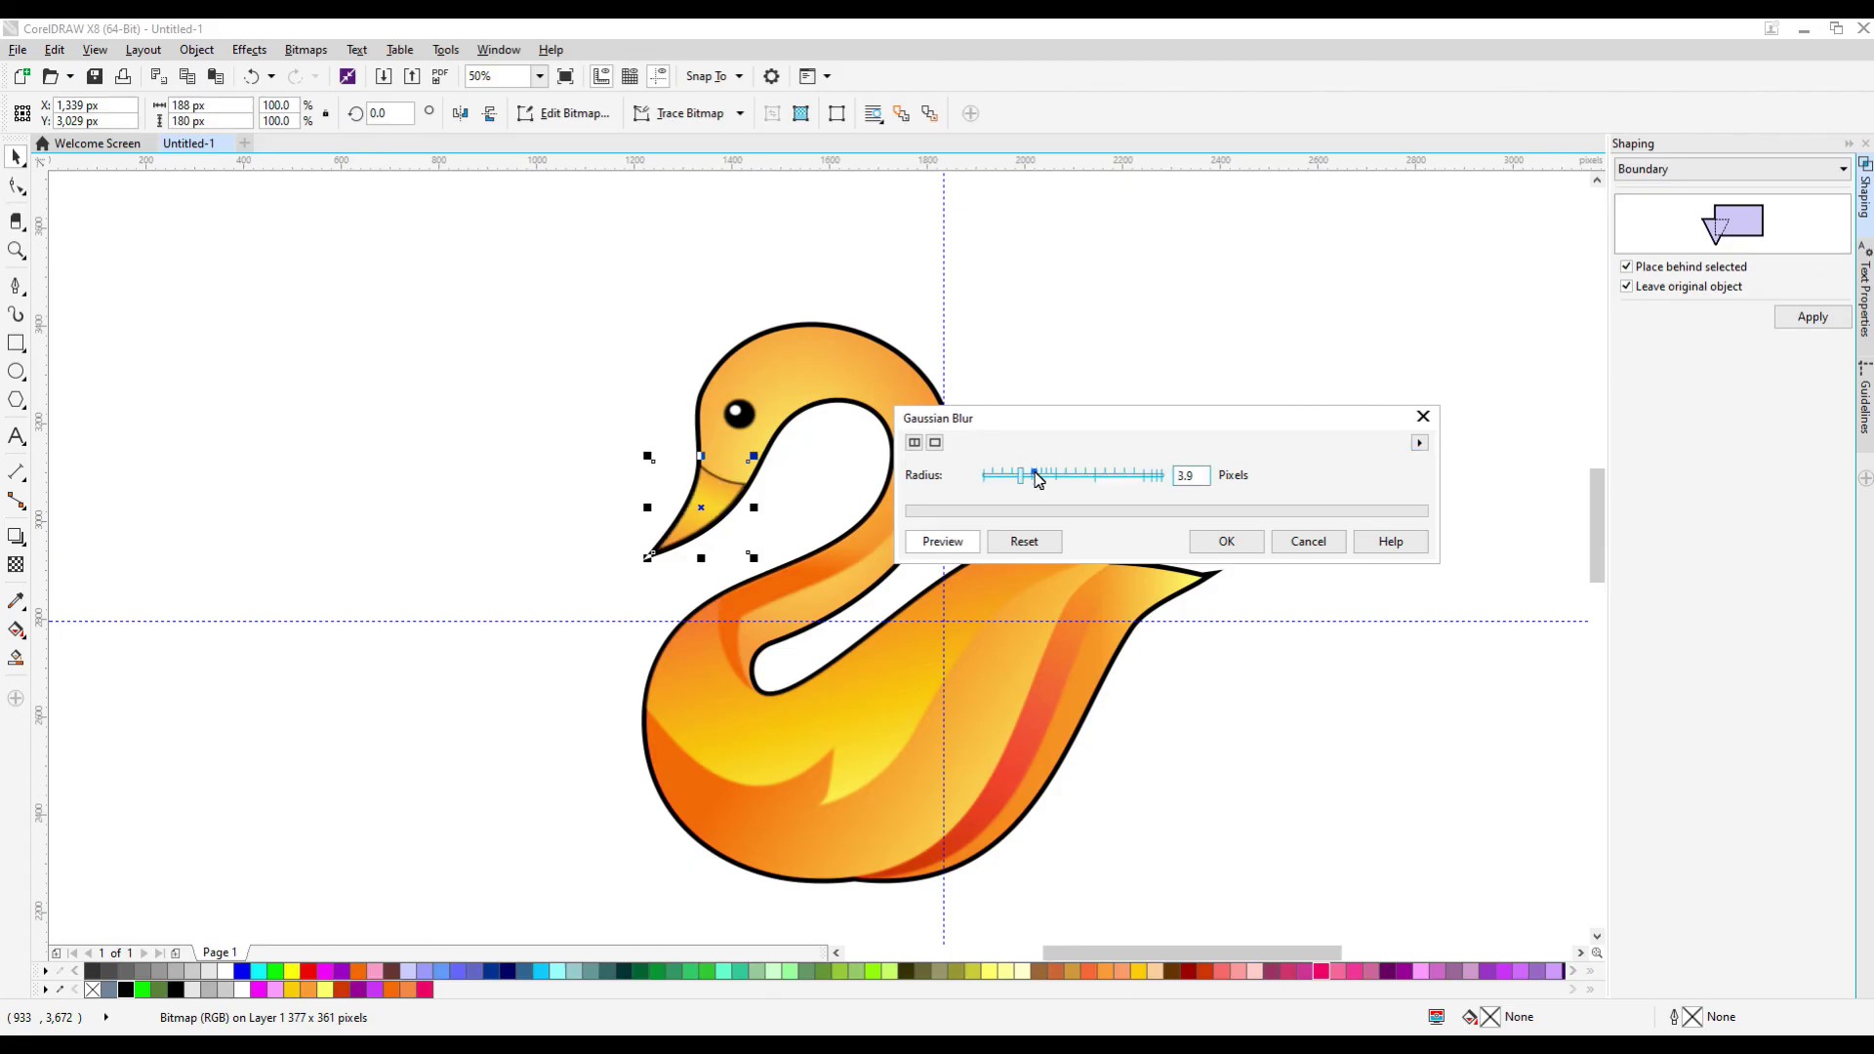
{"action": "left_click", "coordinate": [1225, 542]}
{"action": "left_click", "coordinate": [548, 372]}
Convert the black outline shape behind the swan to a bitmap and apply a Gaussian Blur with a 9.0-pixel radius
{"action": "left_click", "coordinate": [924, 371]}
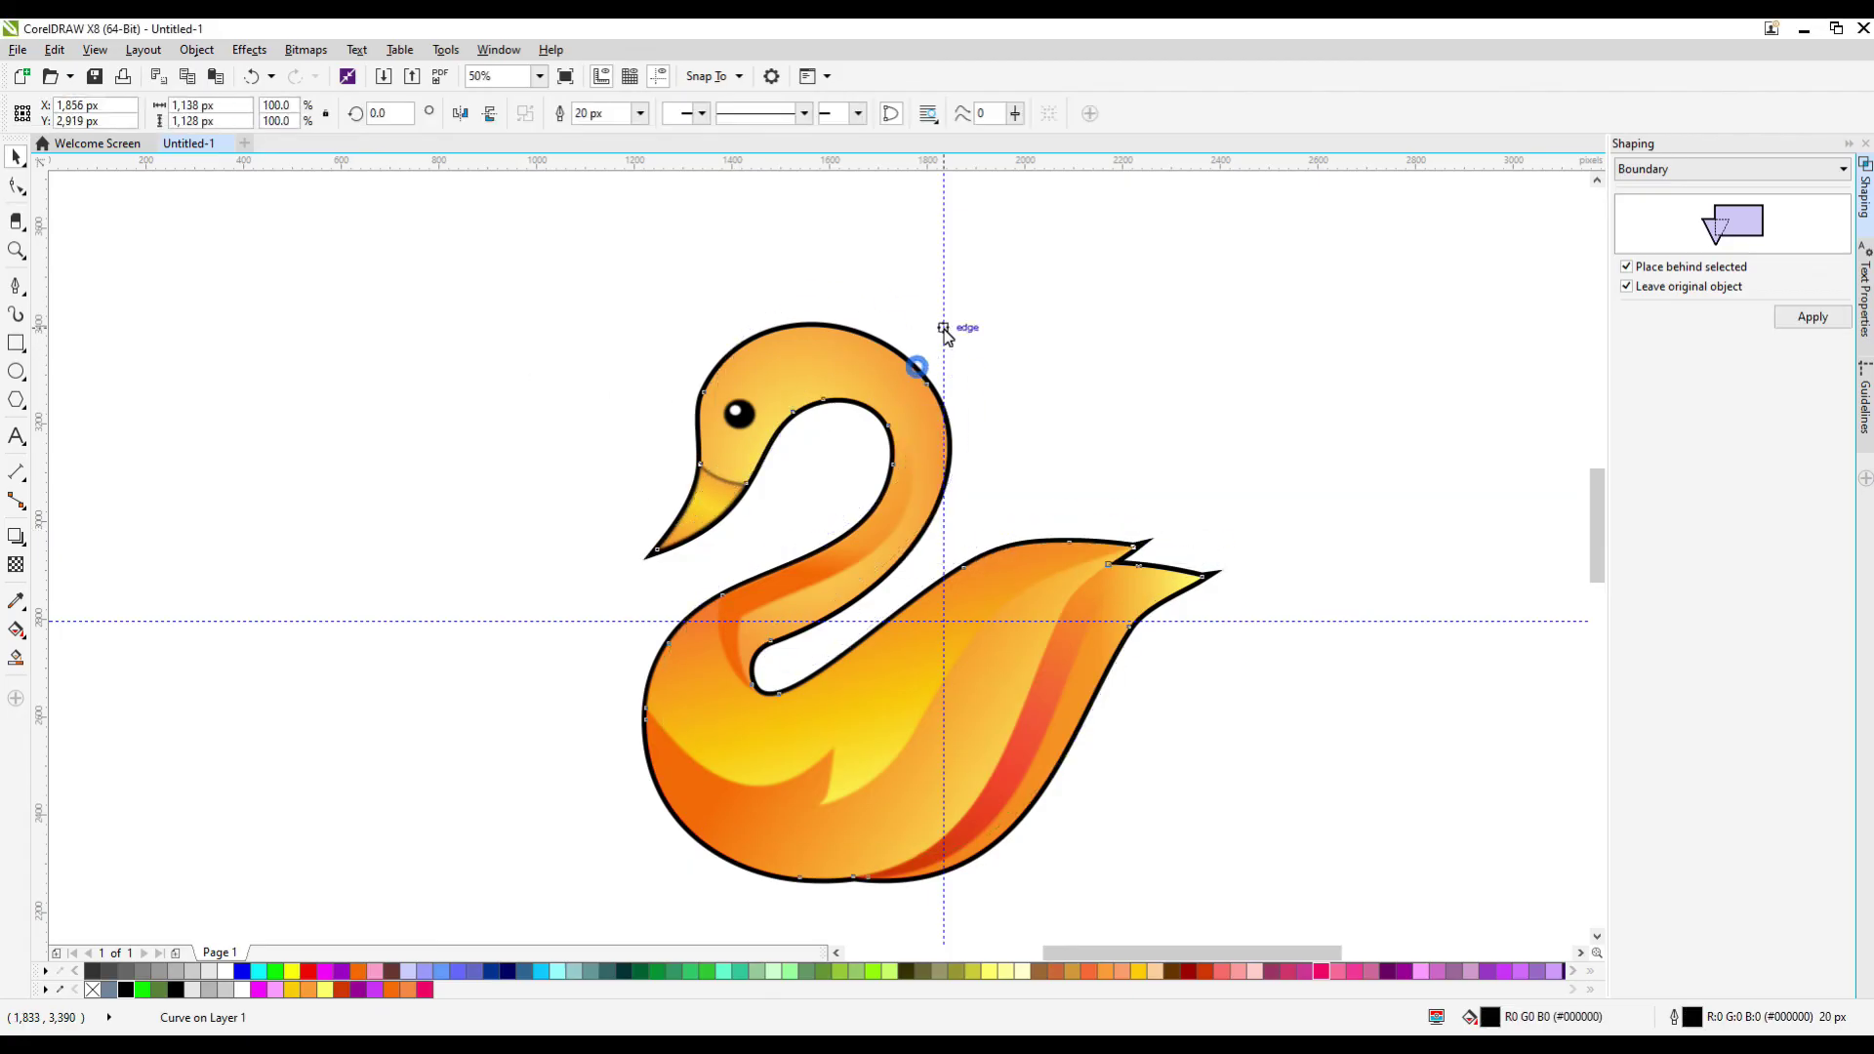
{"action": "left_click", "coordinate": [335, 74]}
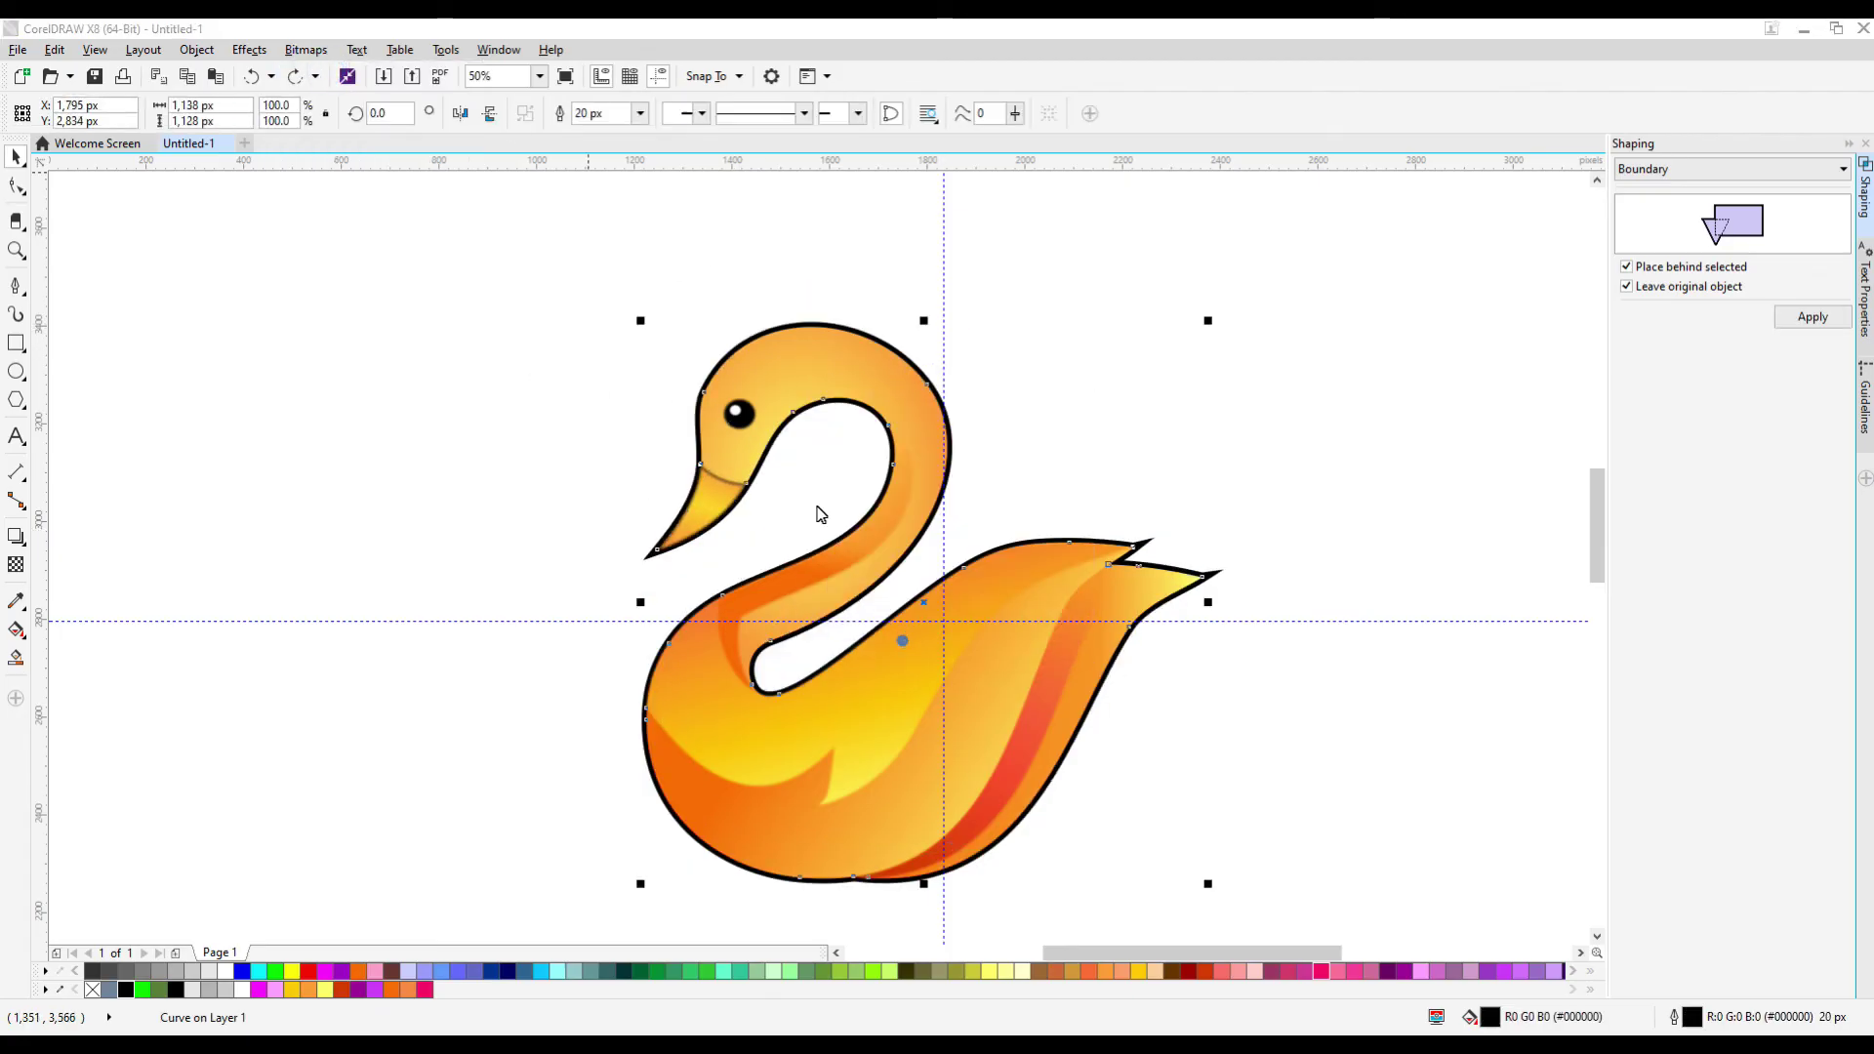
{"action": "left_click", "coordinate": [306, 50]}
{"action": "mouse_move", "coordinate": [401, 477]}
{"action": "left_click", "coordinate": [540, 498]}
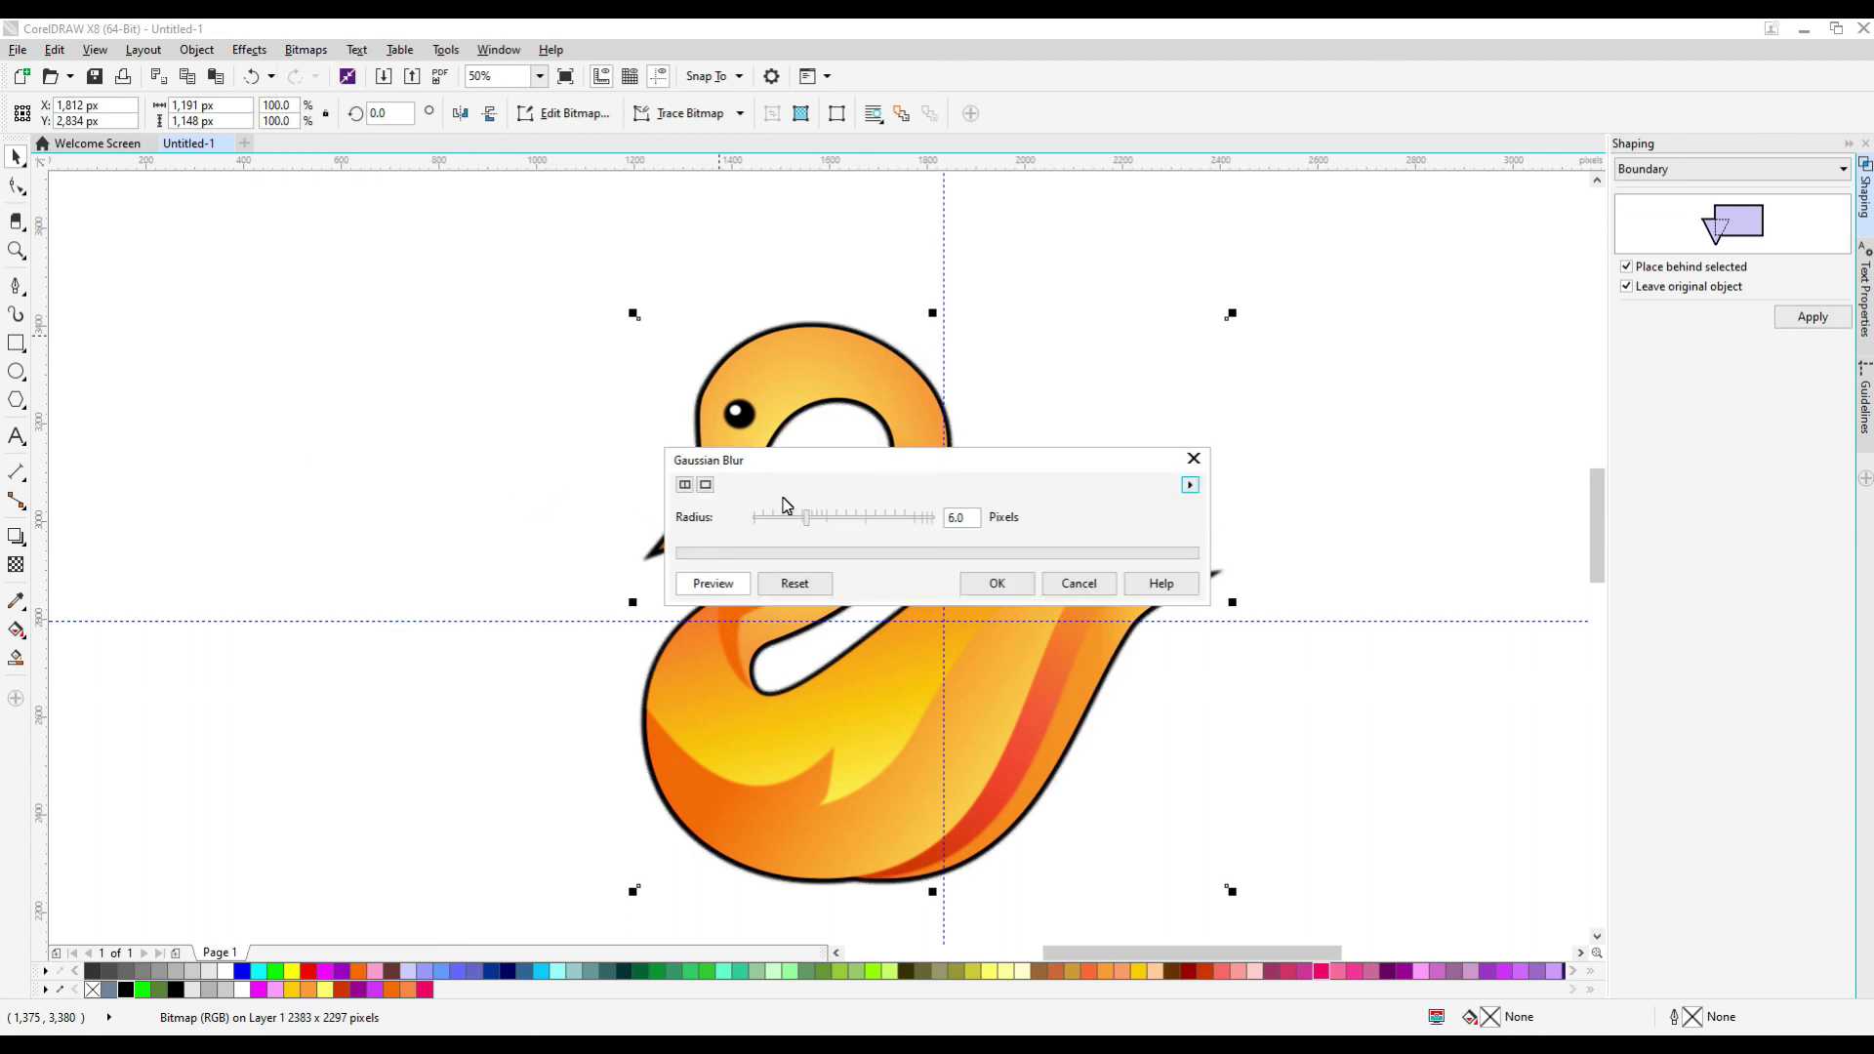
{"action": "left_click_drag", "start_coordinate": [787, 514], "coordinate": [1267, 455]}
{"action": "left_click", "coordinate": [1274, 456]}
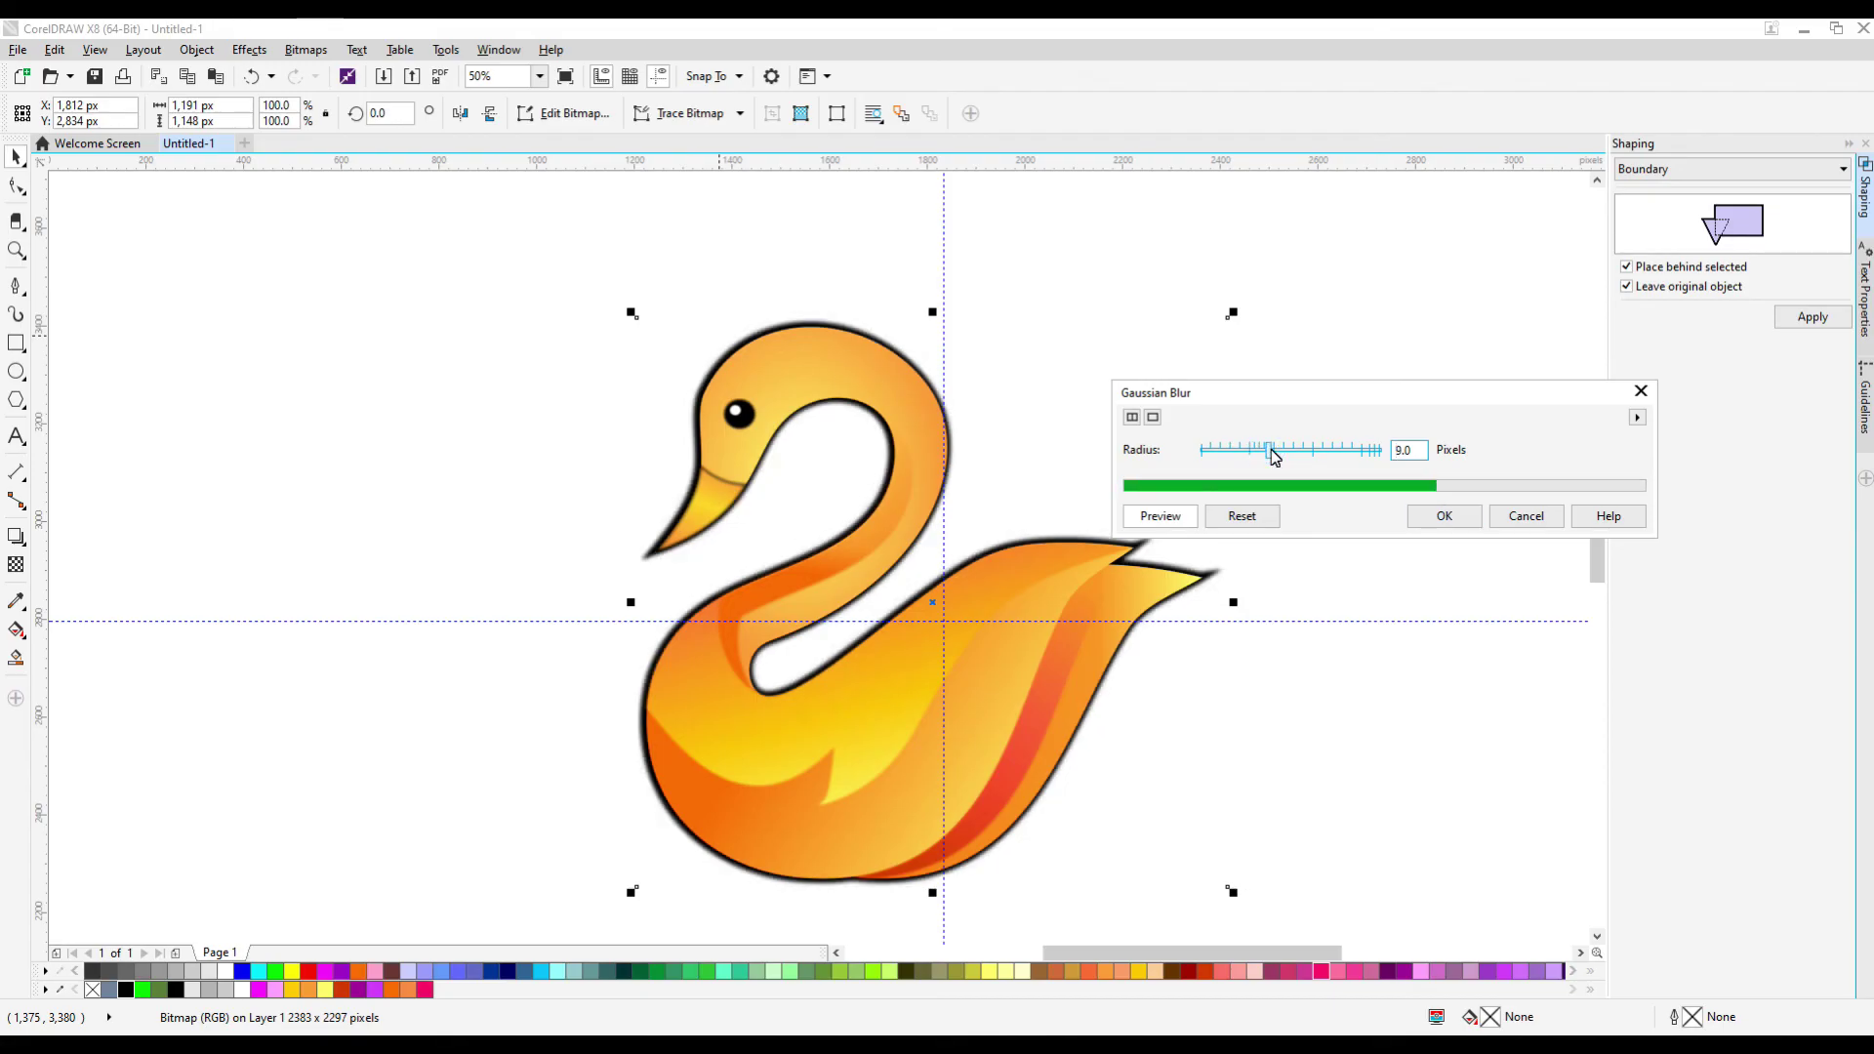
{"action": "left_click", "coordinate": [1443, 516]}
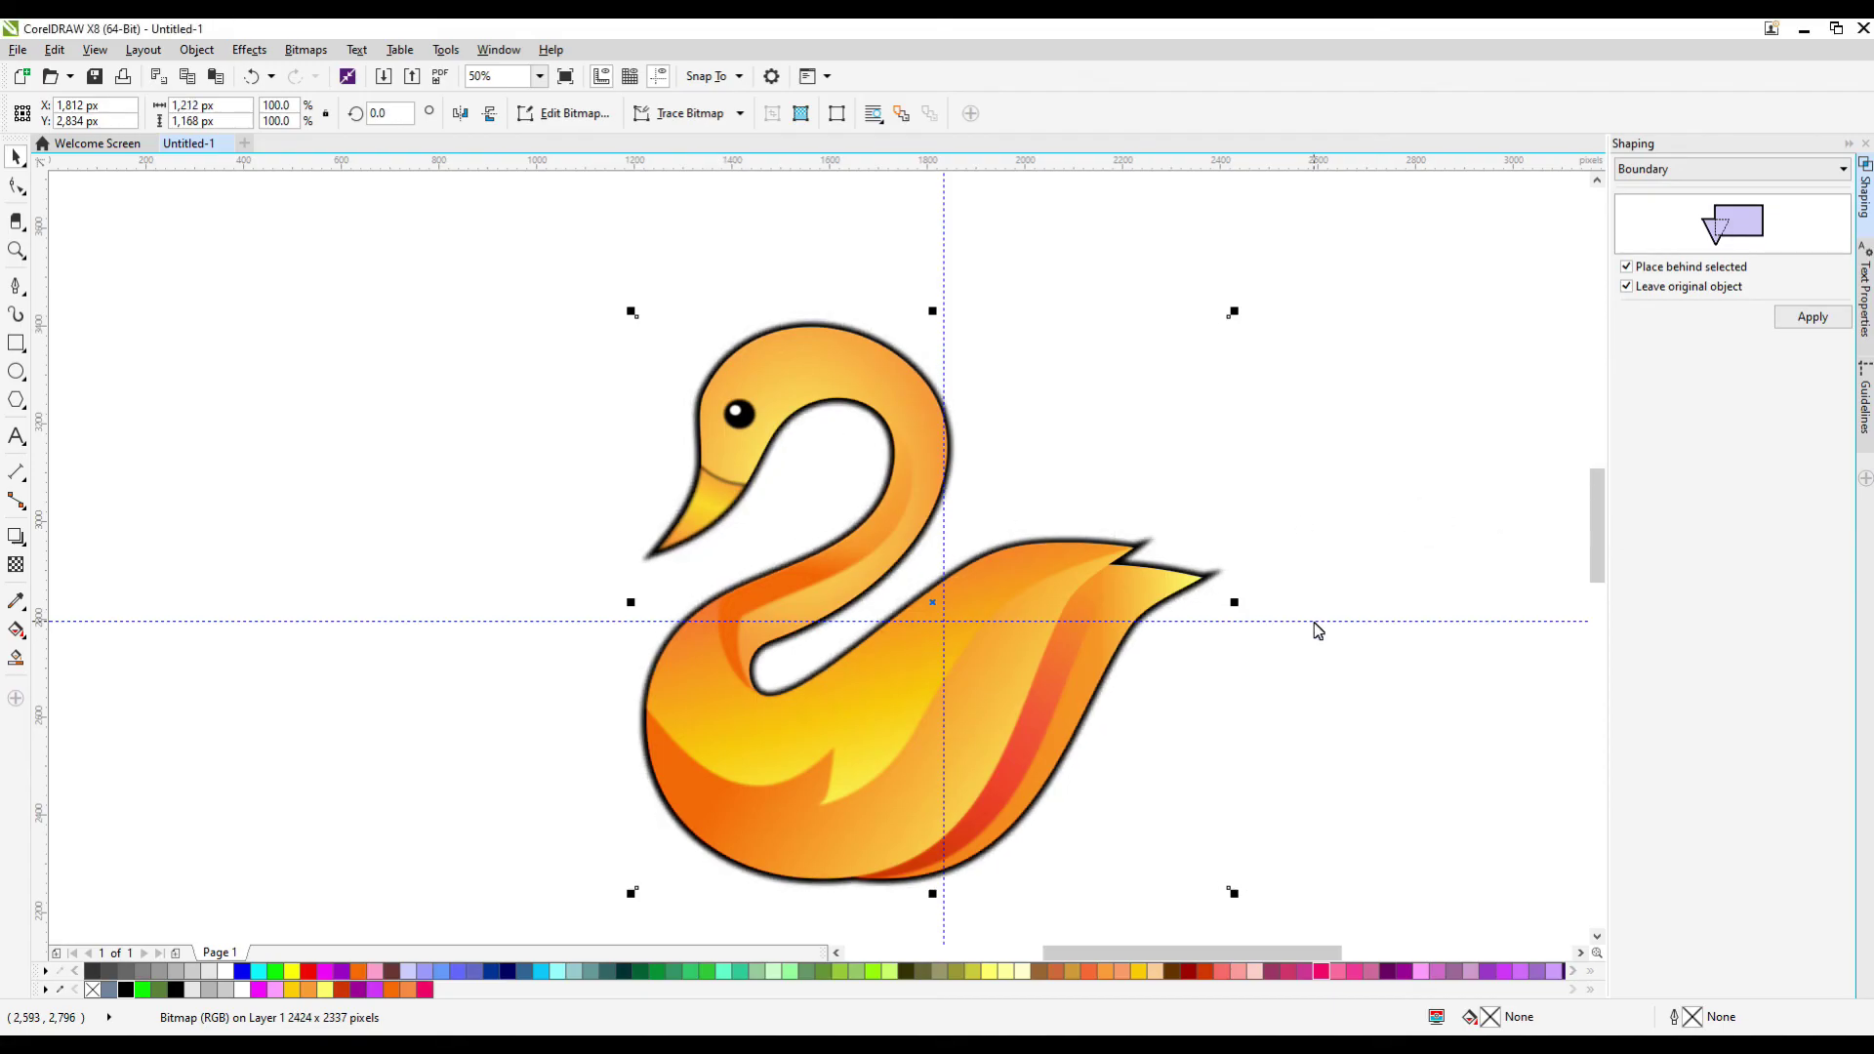
{"action": "scroll", "coordinate": [957, 457], "scroll_direction": "down", "scroll_amount": 1}
{"action": "left_click", "coordinate": [724, 237]}
{"action": "left_click", "coordinate": [339, 116]}
{"action": "scroll", "coordinate": [635, 417], "scroll_direction": "down", "scroll_amount": 1}
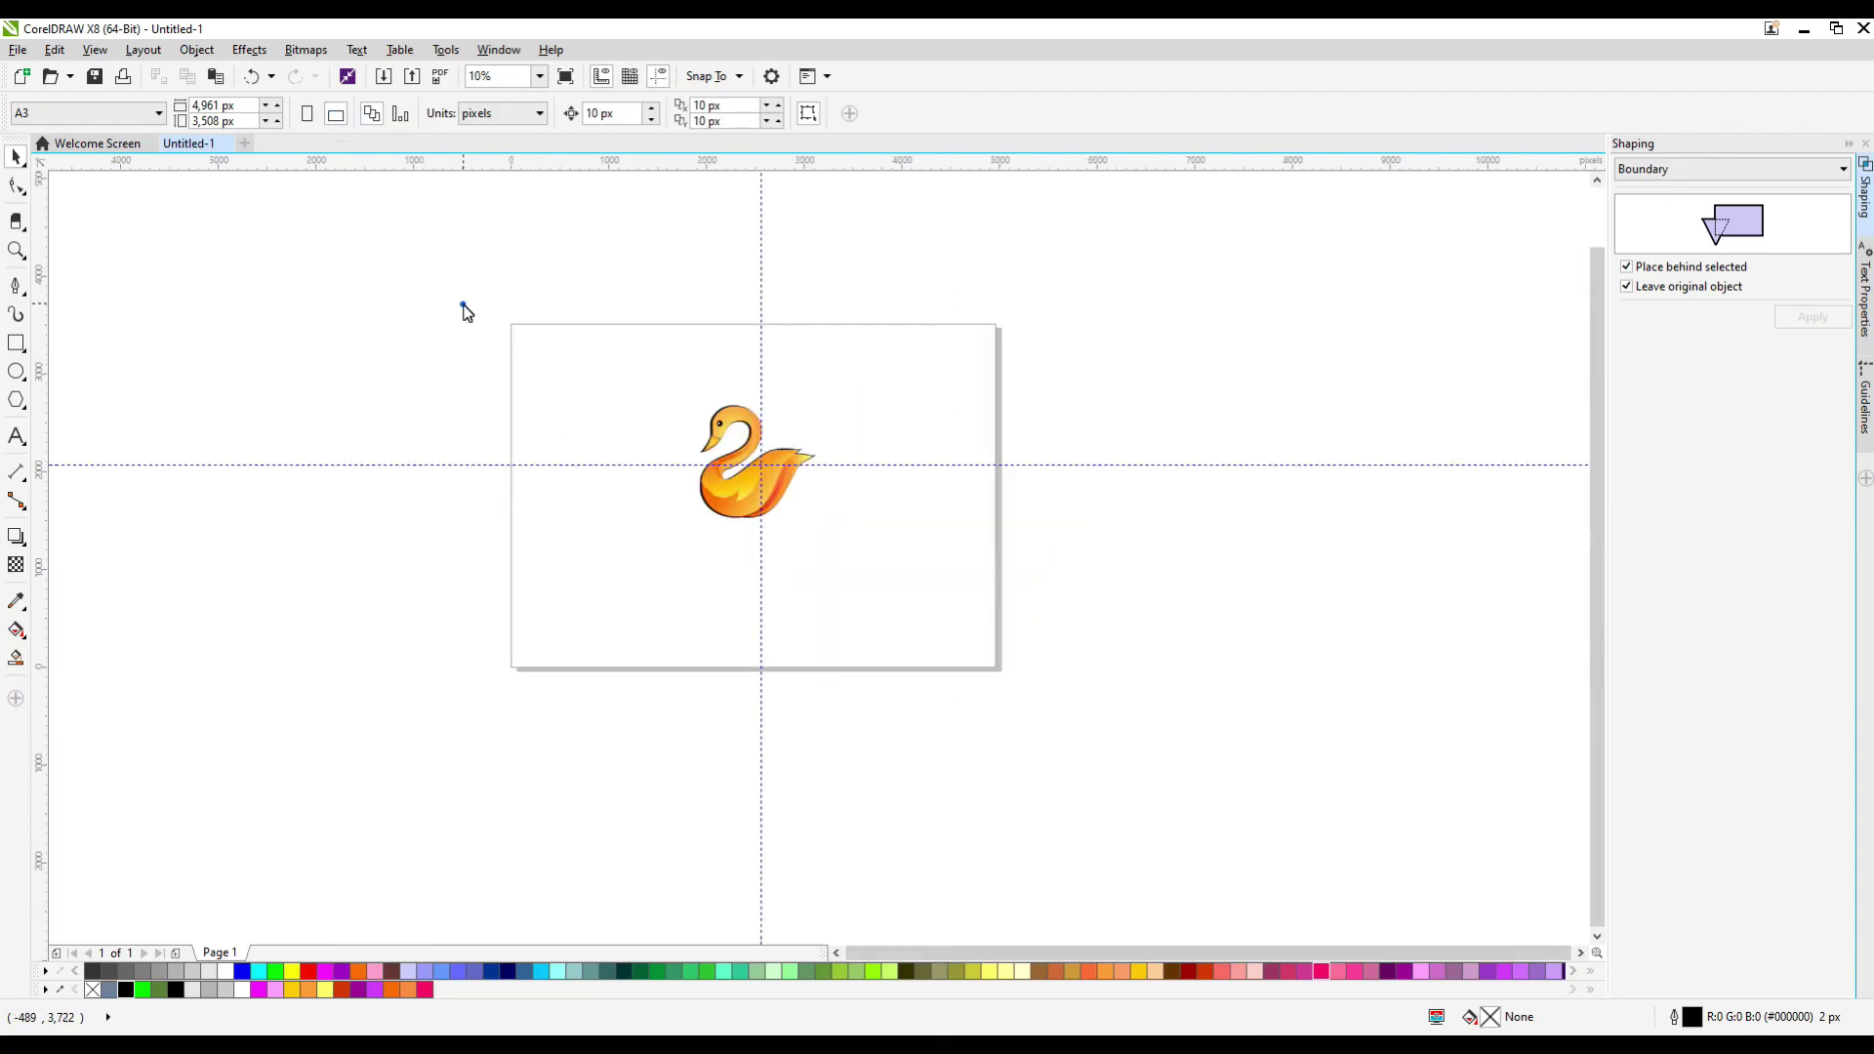
{"action": "left_click_drag", "start_coordinate": [452, 292], "coordinate": [938, 564]}
{"action": "scroll", "coordinate": [642, 459], "scroll_direction": "up", "scroll_amount": 1}
{"action": "left_click_drag", "start_coordinate": [939, 475], "coordinate": [935, 534]}
{"action": "key", "text": "ctrl+z"}
Move all the swan's parts straight down to about X 2,538 px, Y 1,806 px and group them
{"action": "left_click_drag", "start_coordinate": [710, 296], "coordinate": [1123, 649]}
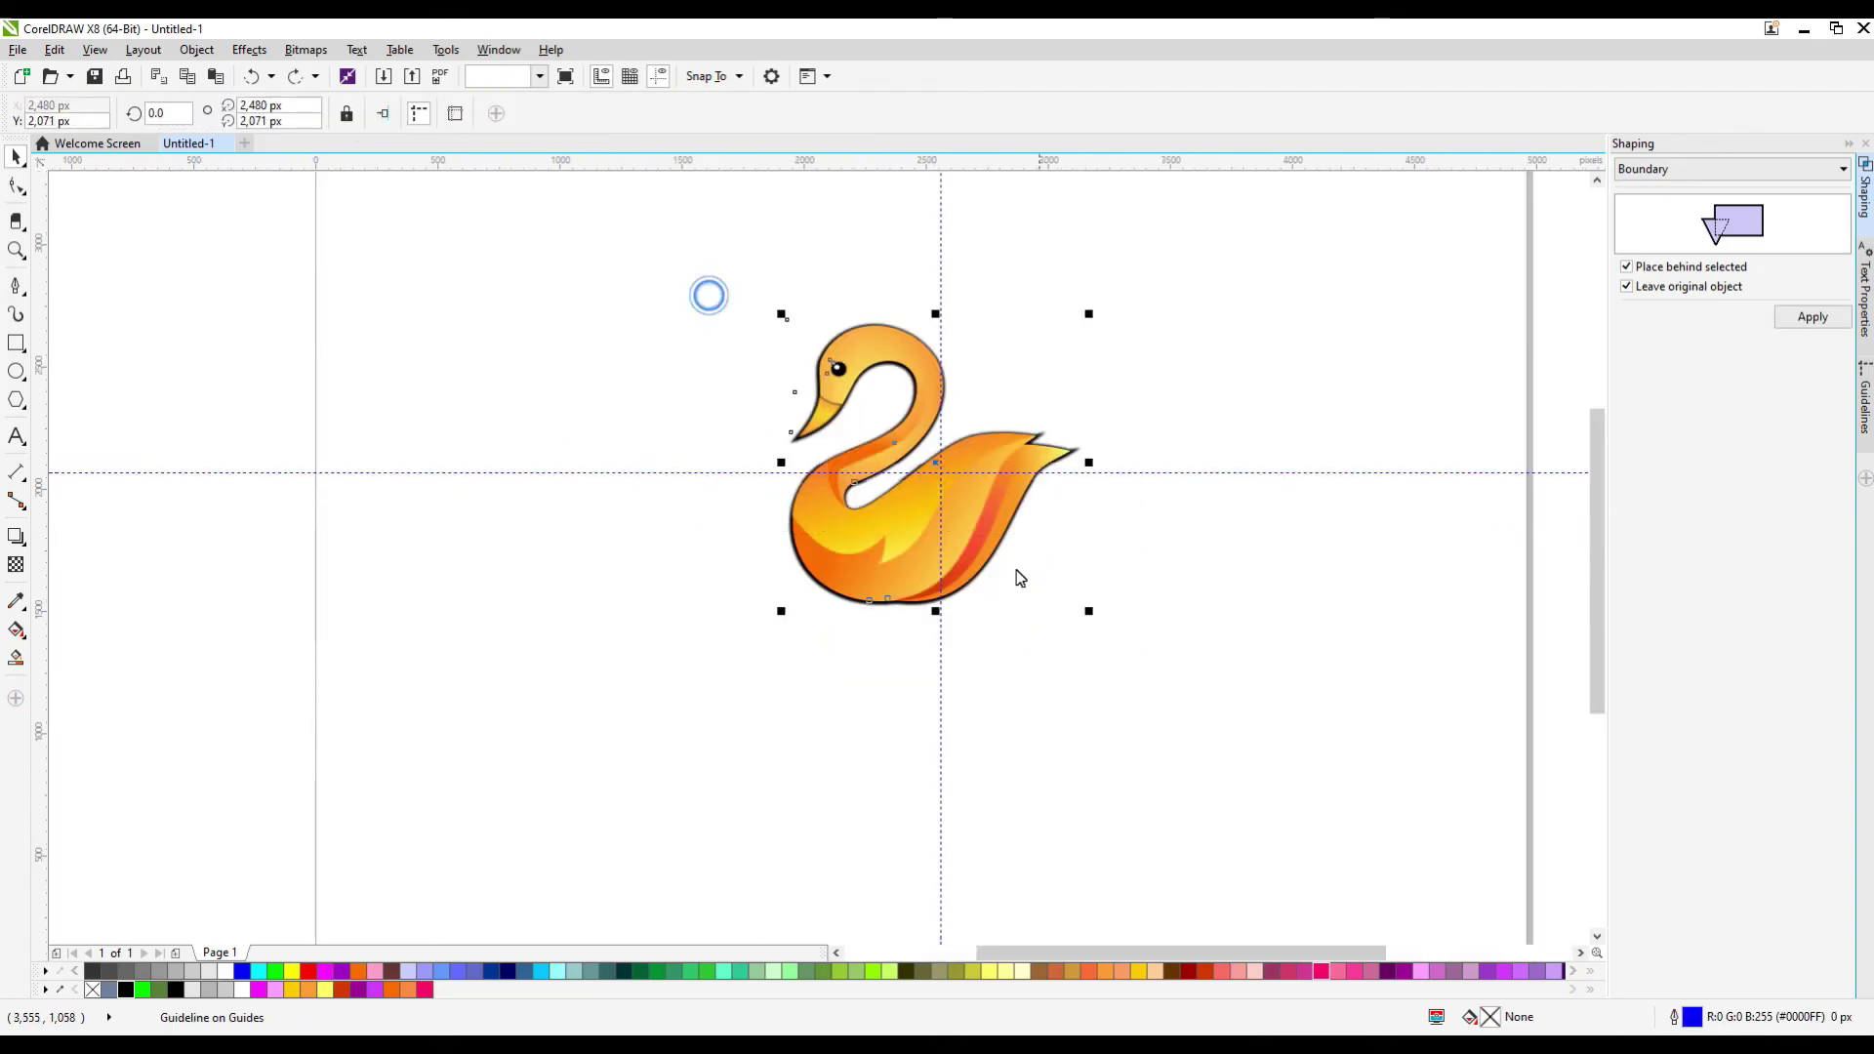
{"action": "left_click_drag", "start_coordinate": [935, 463], "coordinate": [935, 537]}
{"action": "left_click", "coordinate": [880, 113]}
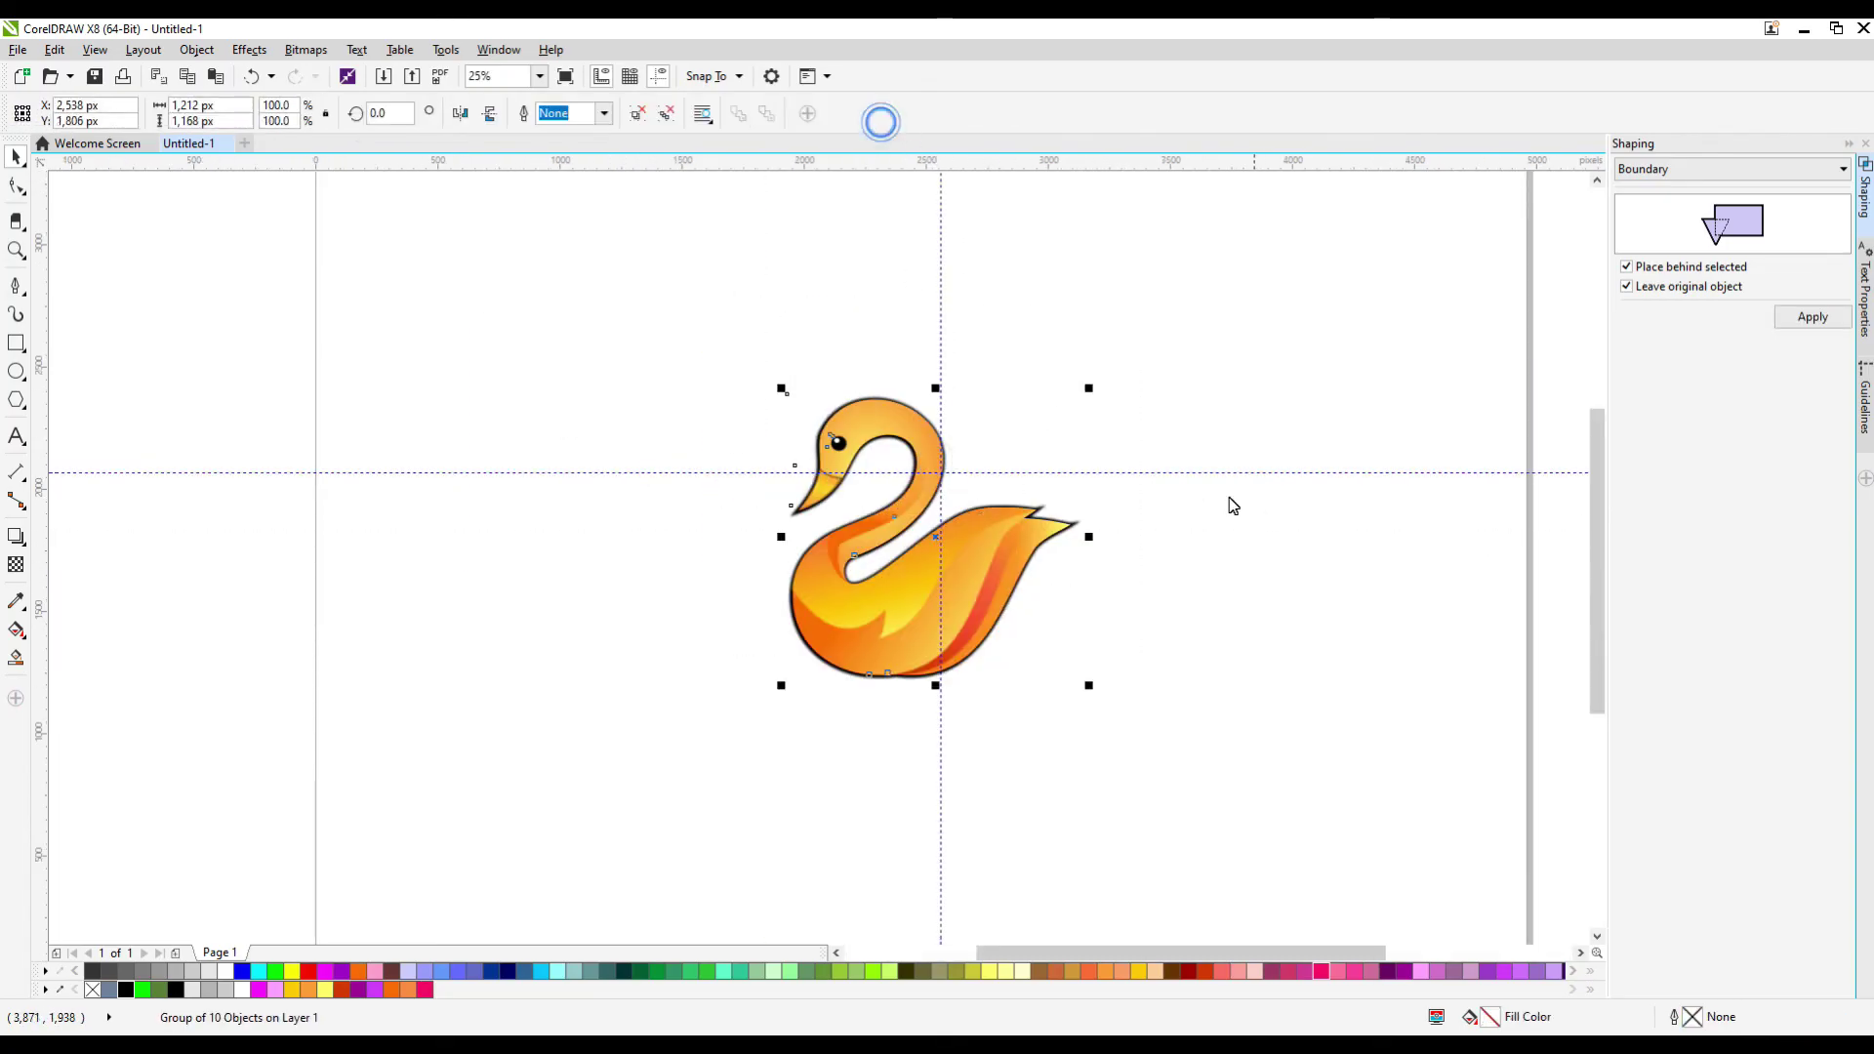
{"action": "left_click", "coordinate": [1230, 475]}
Add a flattened black drop shadow on the ground beneath the swan group
{"action": "left_click", "coordinate": [14, 538]}
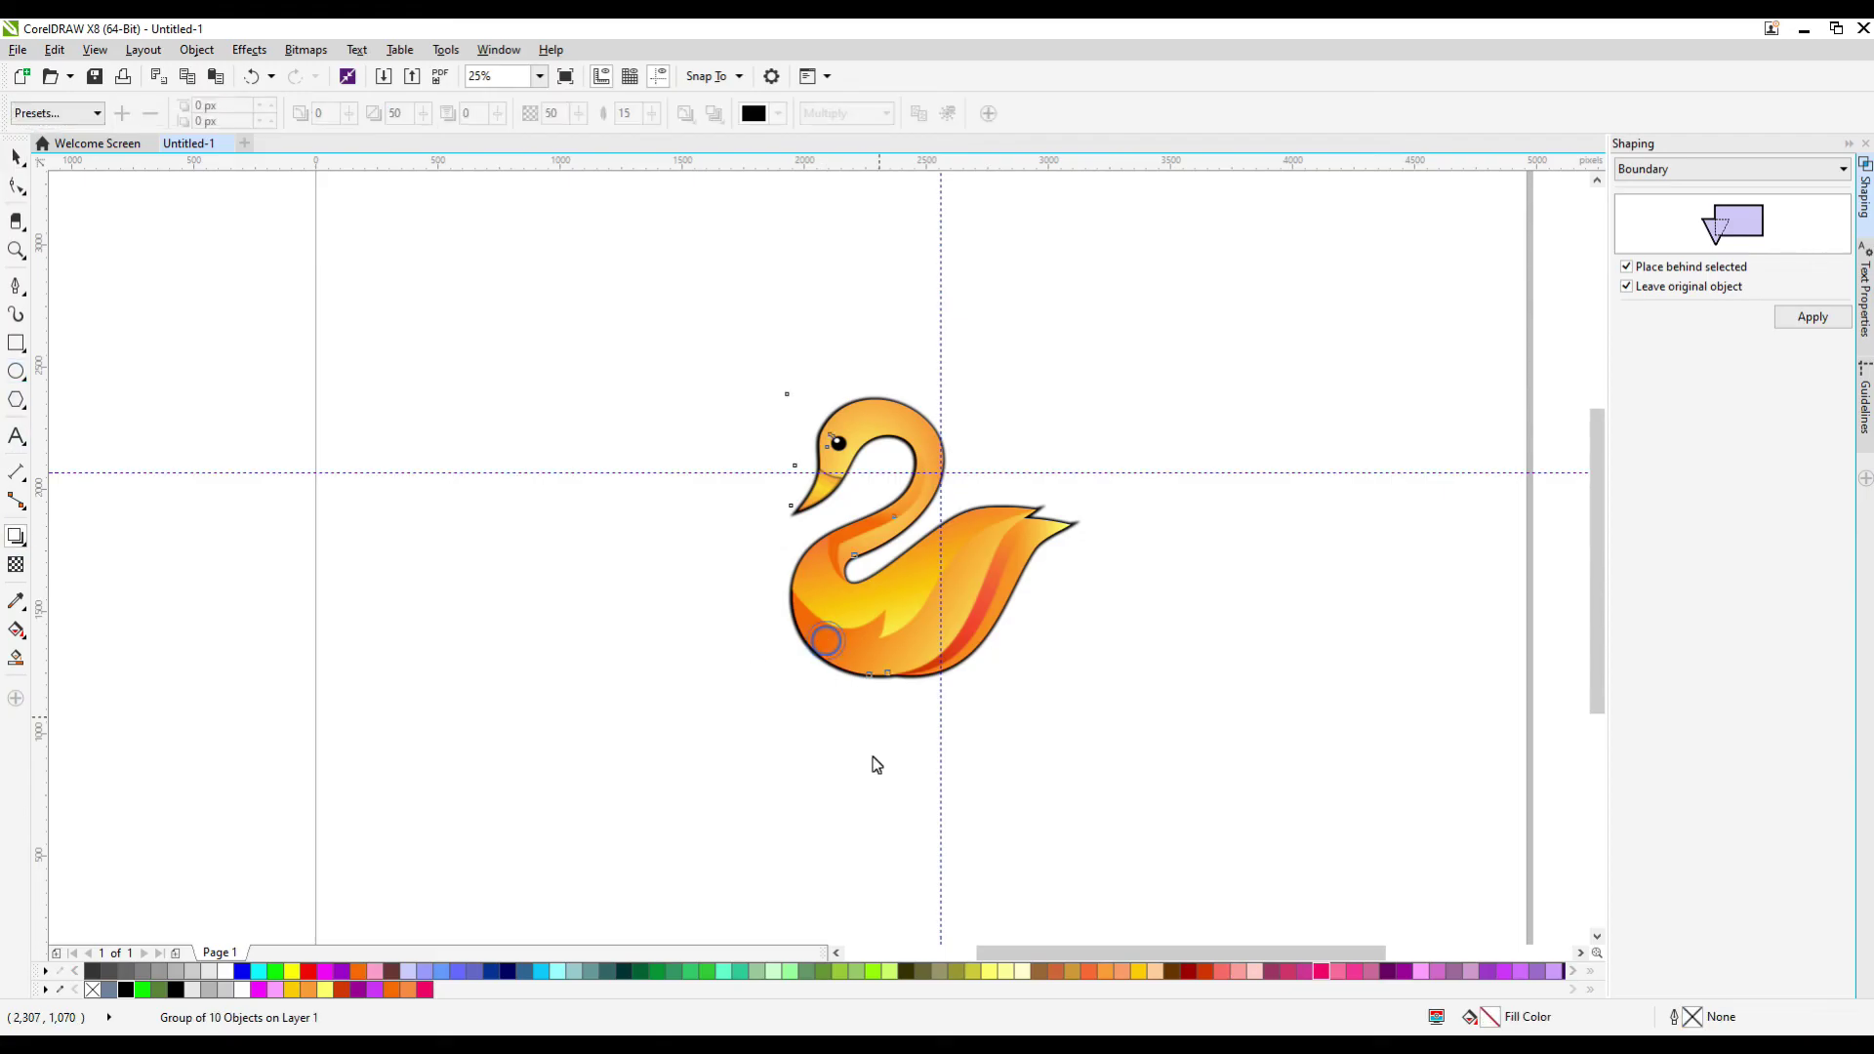
{"action": "left_click_drag", "start_coordinate": [936, 679], "coordinate": [936, 640]}
{"action": "left_click", "coordinate": [16, 158]}
Delete the horizontal and vertical guidelines crossing the page
{"action": "left_click", "coordinate": [1172, 472]}
{"action": "key", "text": "Delete"}
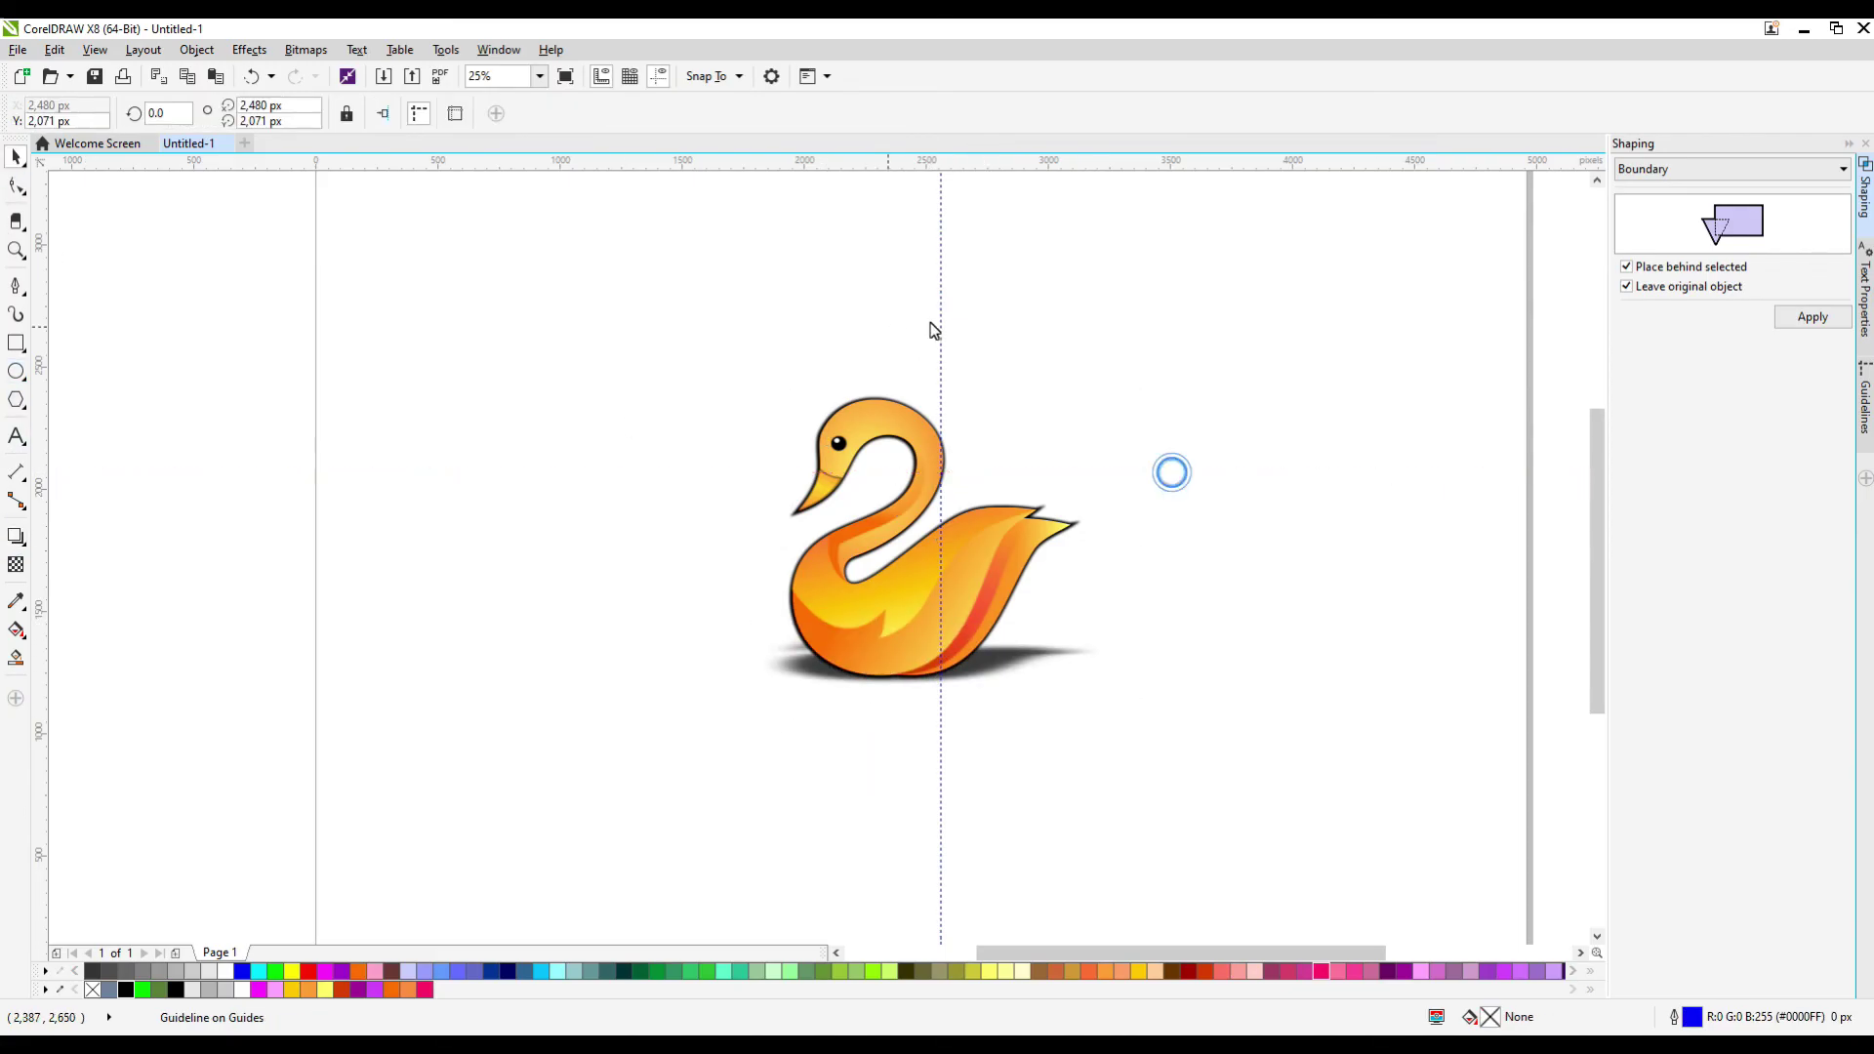
{"action": "left_click", "coordinate": [941, 318]}
{"action": "key", "text": "Delete"}
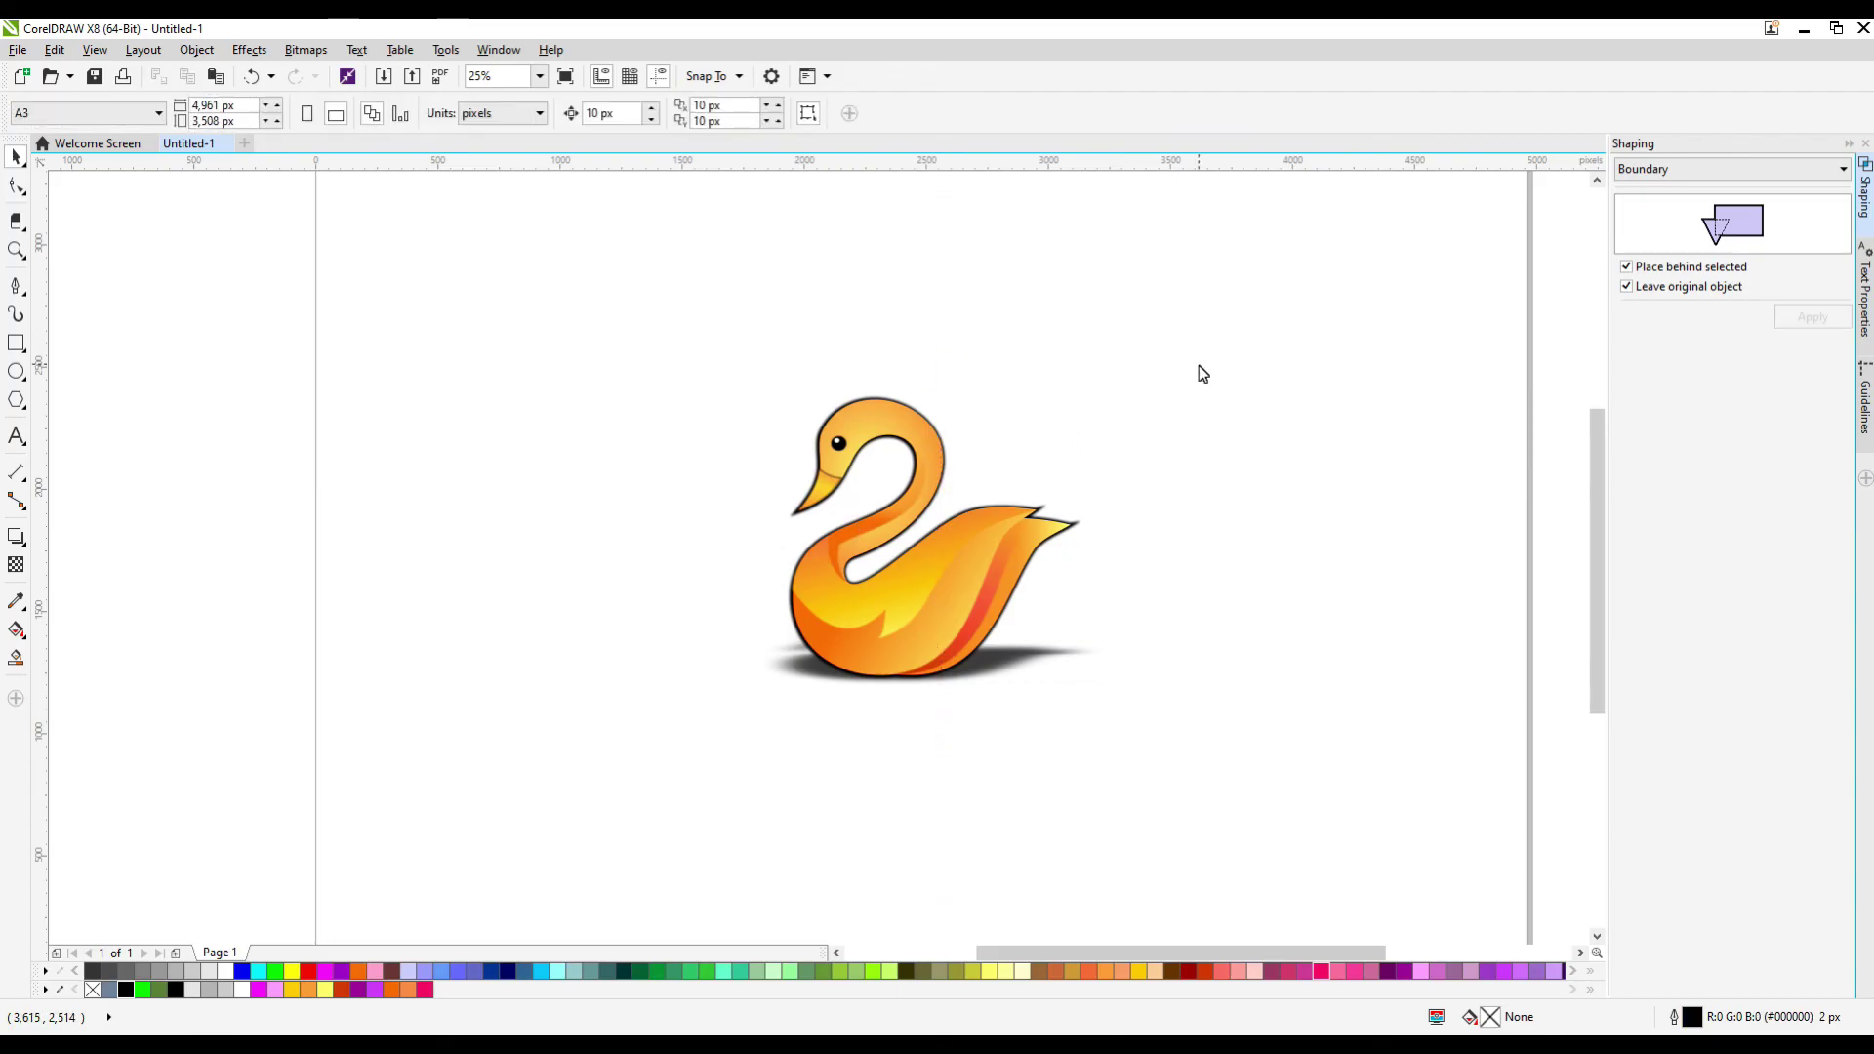